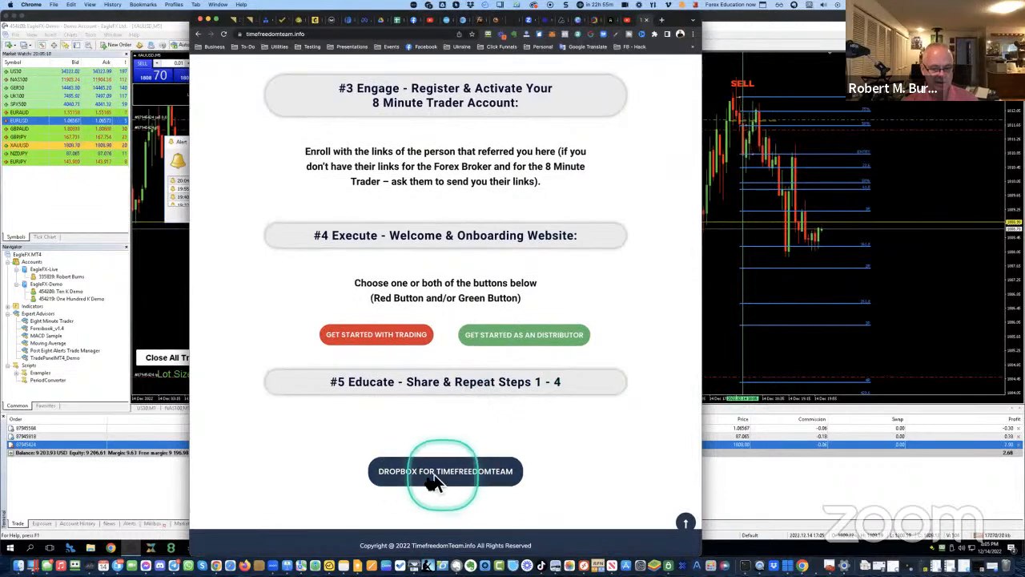
Open the TimefreedomTeam shared Dropbox, enter Education and preview Trading Checklist.pdf
left_click(437, 481)
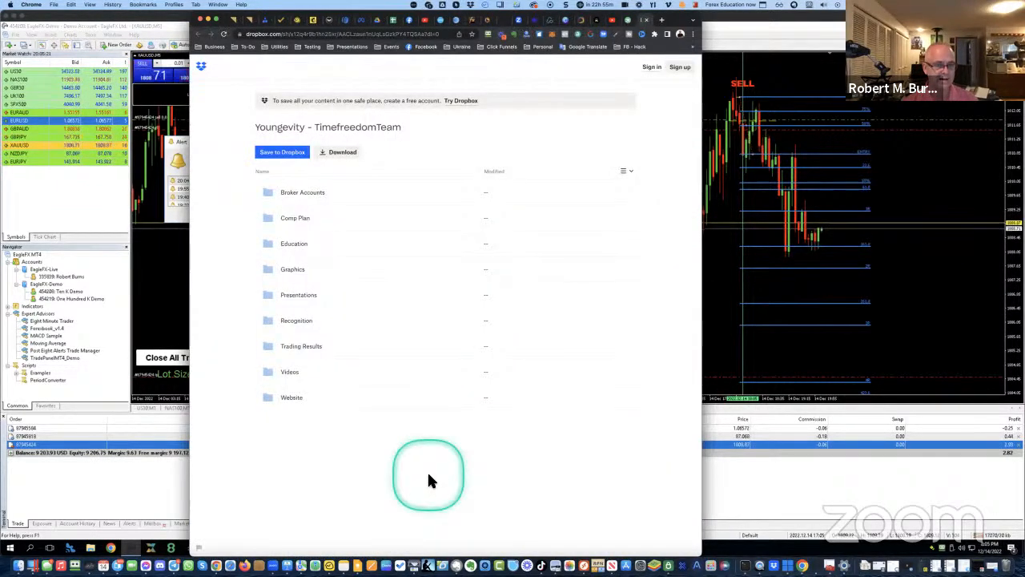
left_click(295, 250)
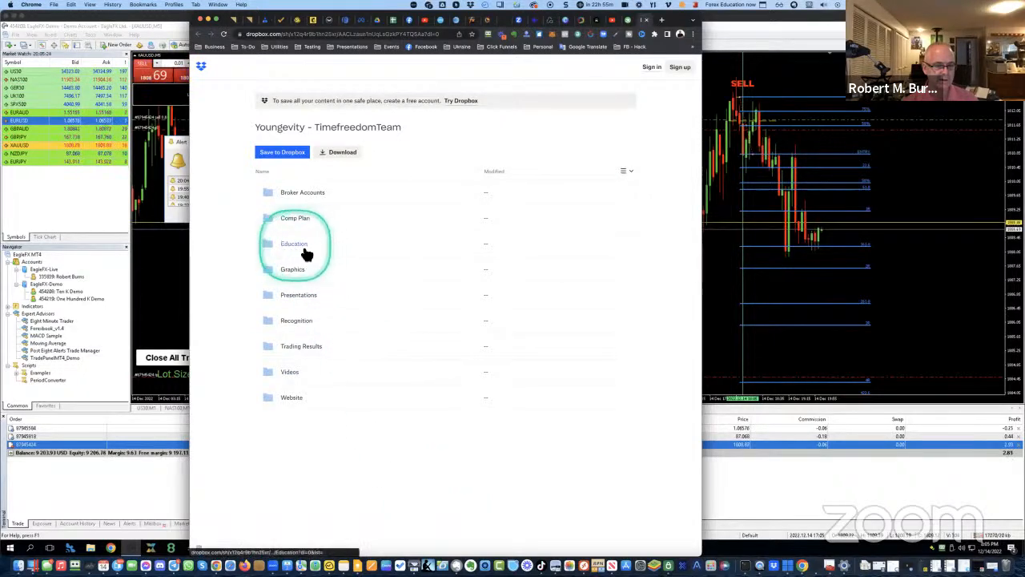
left_click(295, 255)
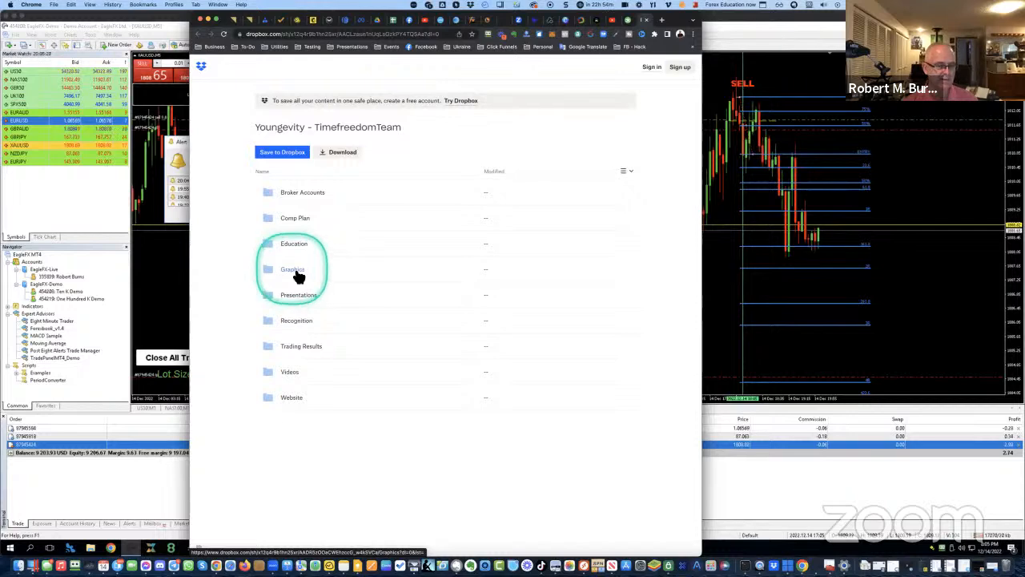
left_click(294, 247)
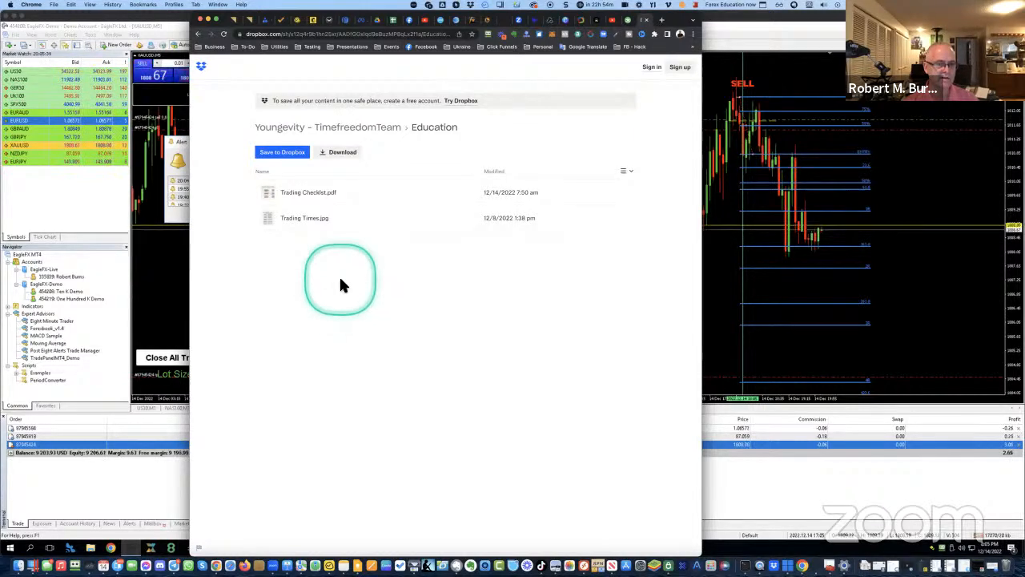
left_click(297, 190)
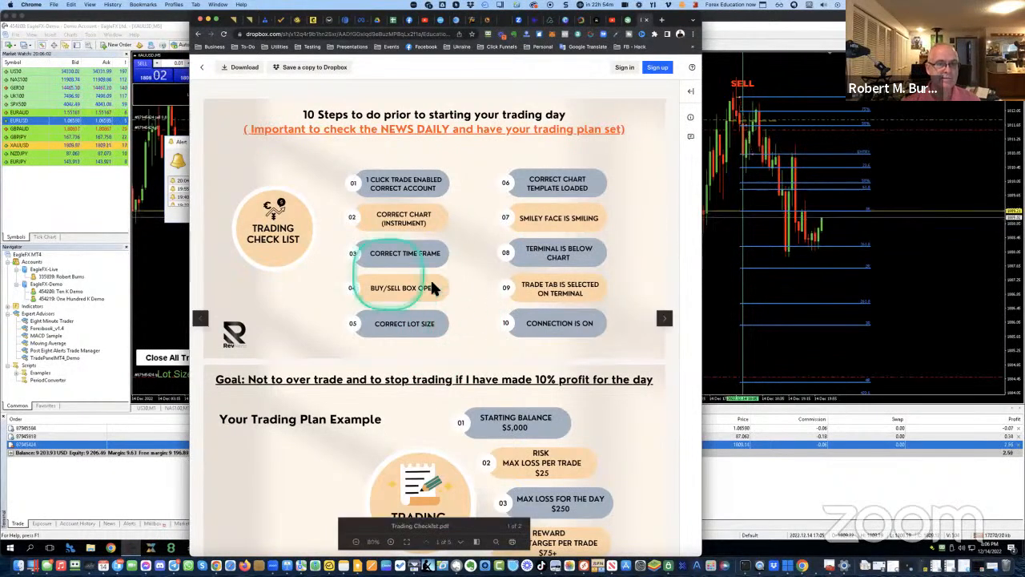
Leave the Trading Checklist preview and return to the Education folder listing
left_click(200, 36)
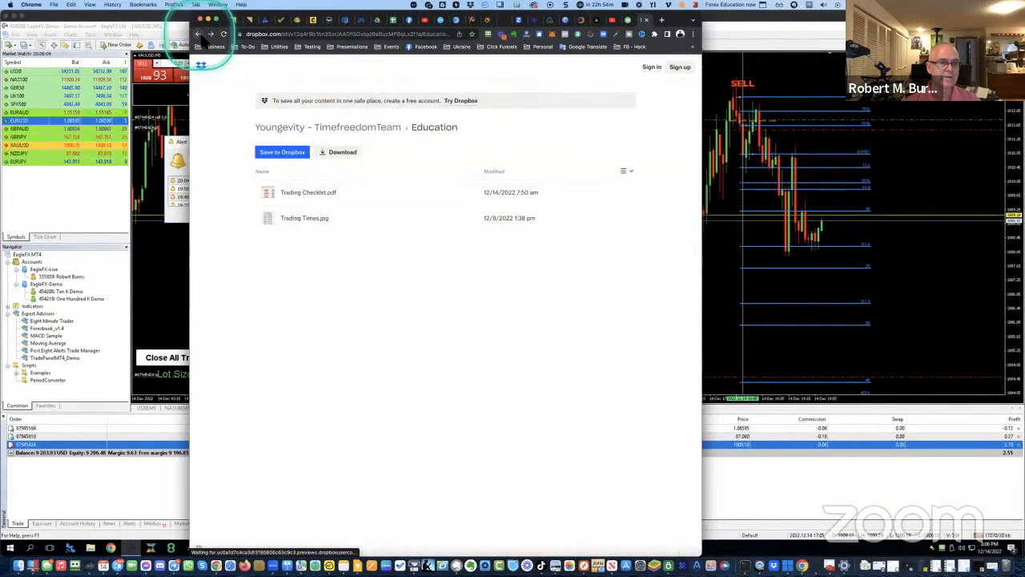
Preview Trading Times.jpg, then go back to the Education folder listing
left_click(311, 225)
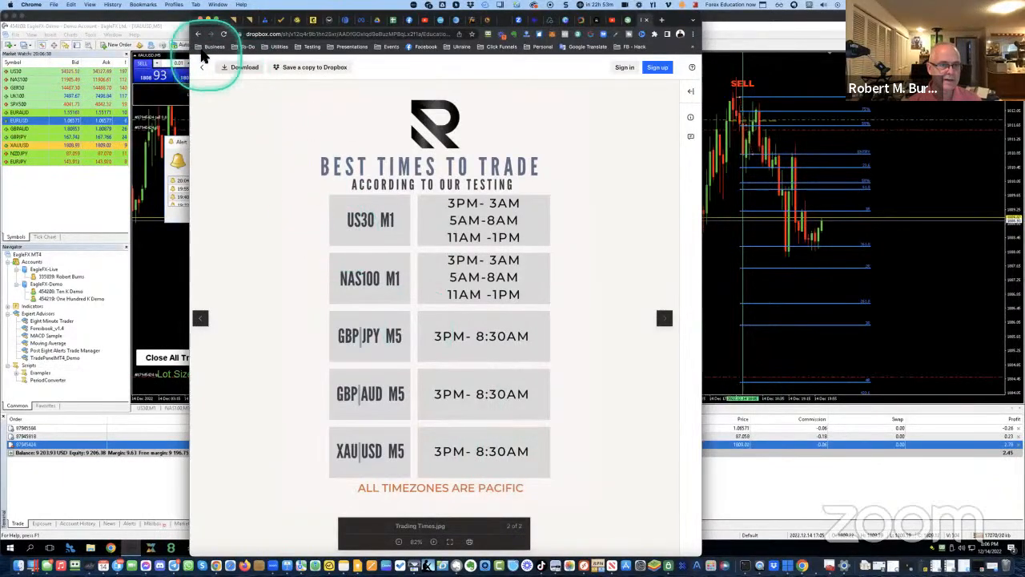
left_click(199, 35)
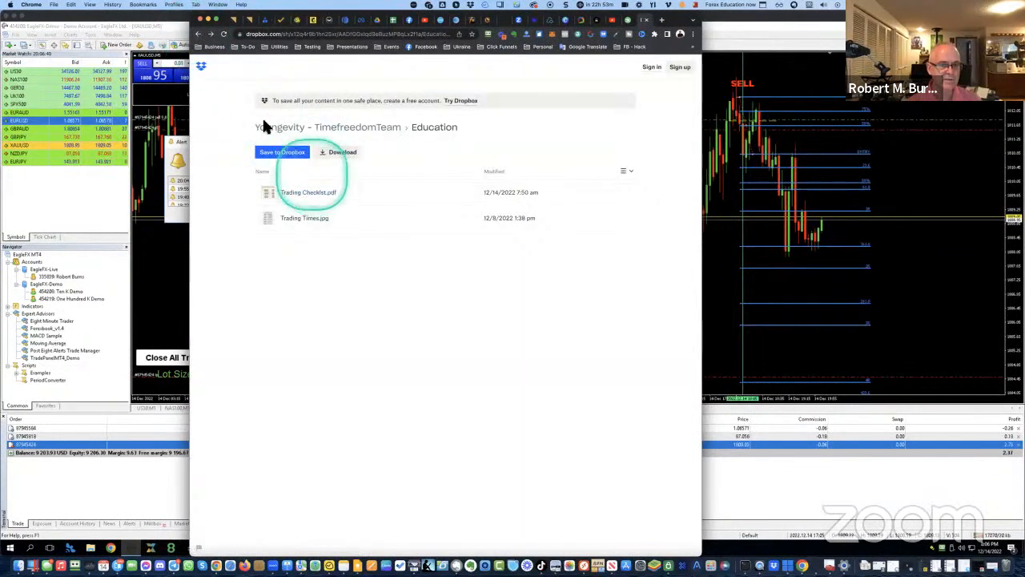
Go up to the top-level team folder, move Chrome aside and bring MetaTrader 4 forward
left_click(199, 35)
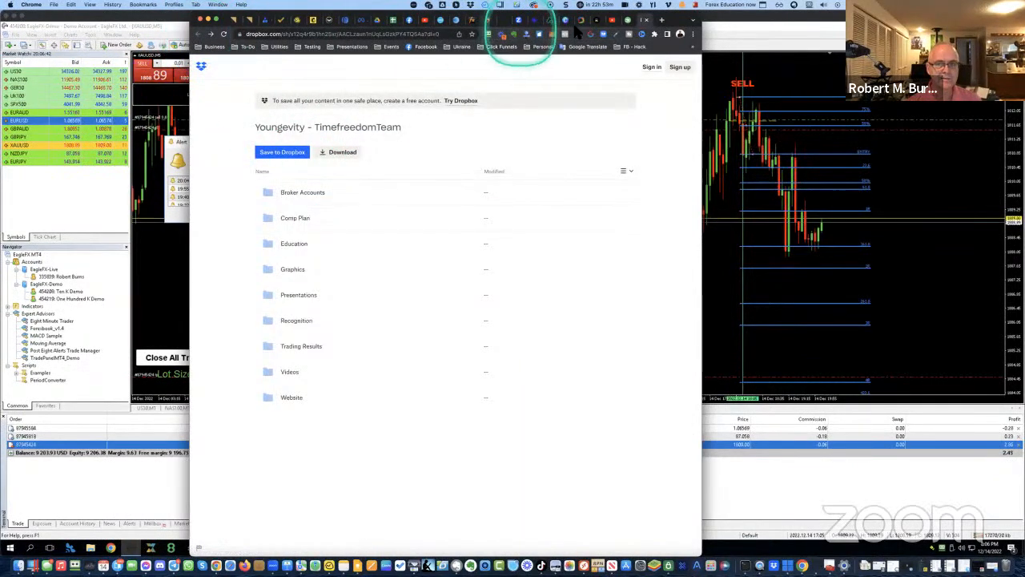
left_click_drag(680, 21, 2, 296)
left_click_drag(1, 128, 477, 7)
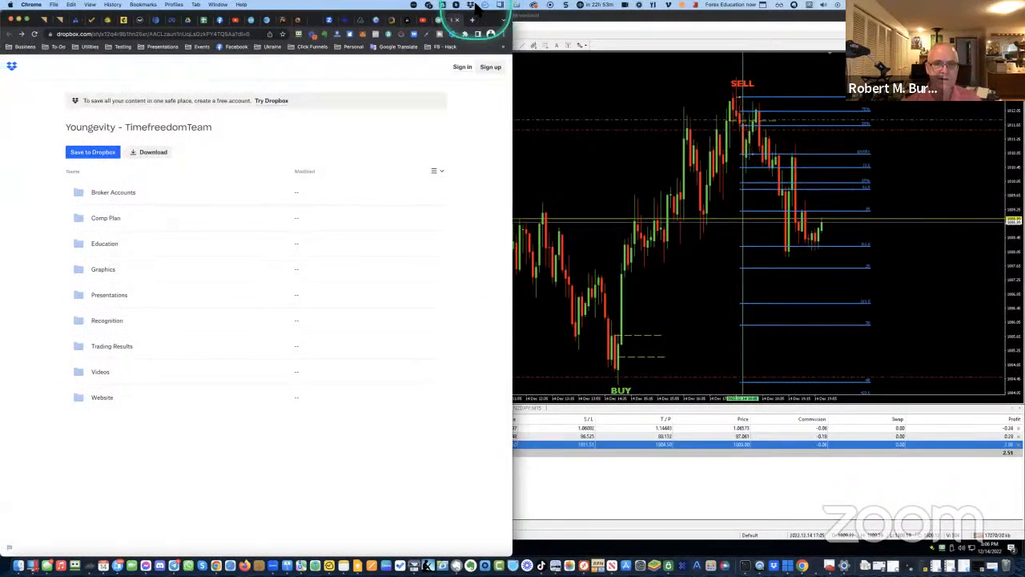
left_click(571, 22)
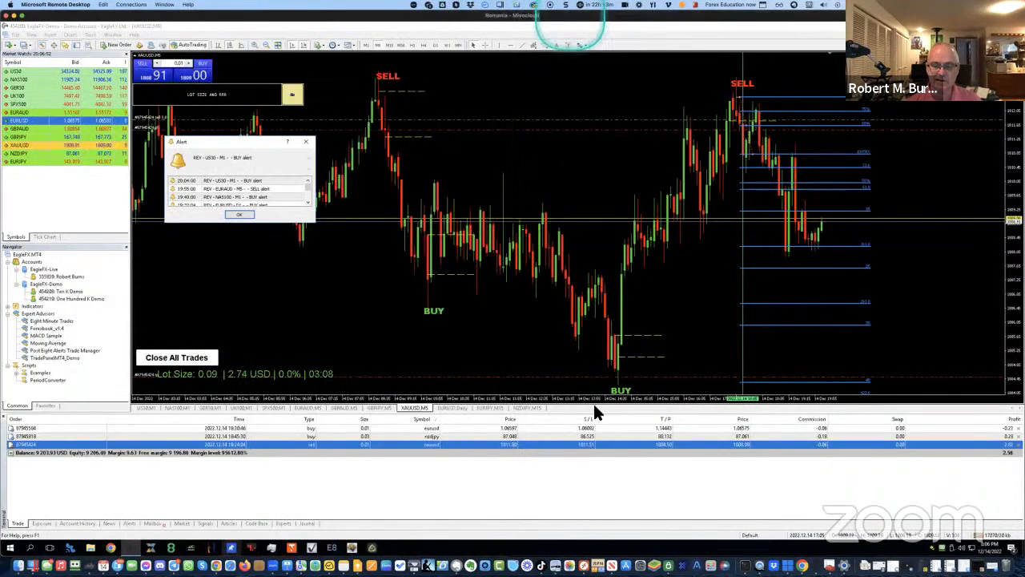
Inspect the US30 and XAUUSD closed trades, then return to open trades and show US30,M1
left_click(485, 444)
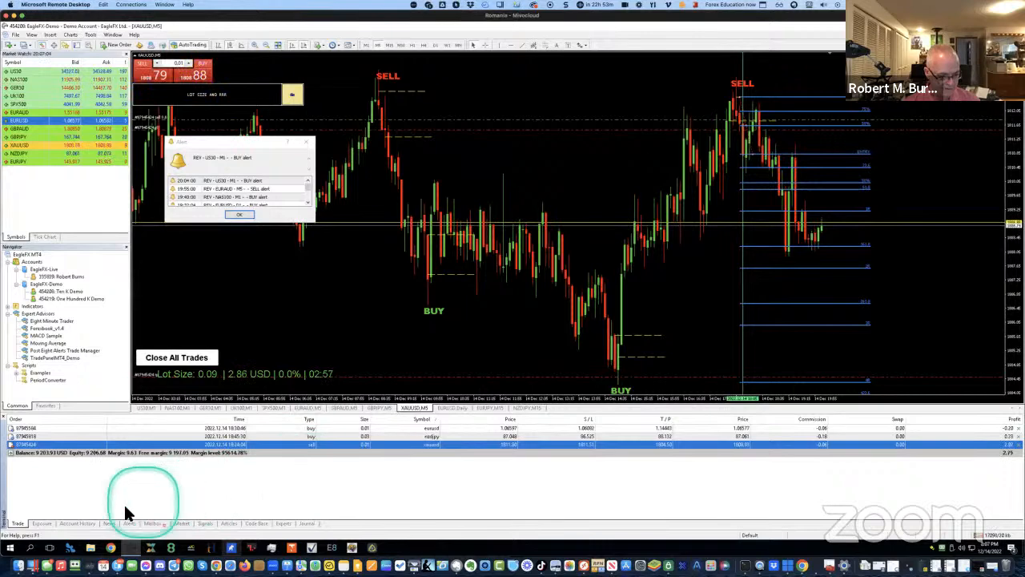
left_click(86, 525)
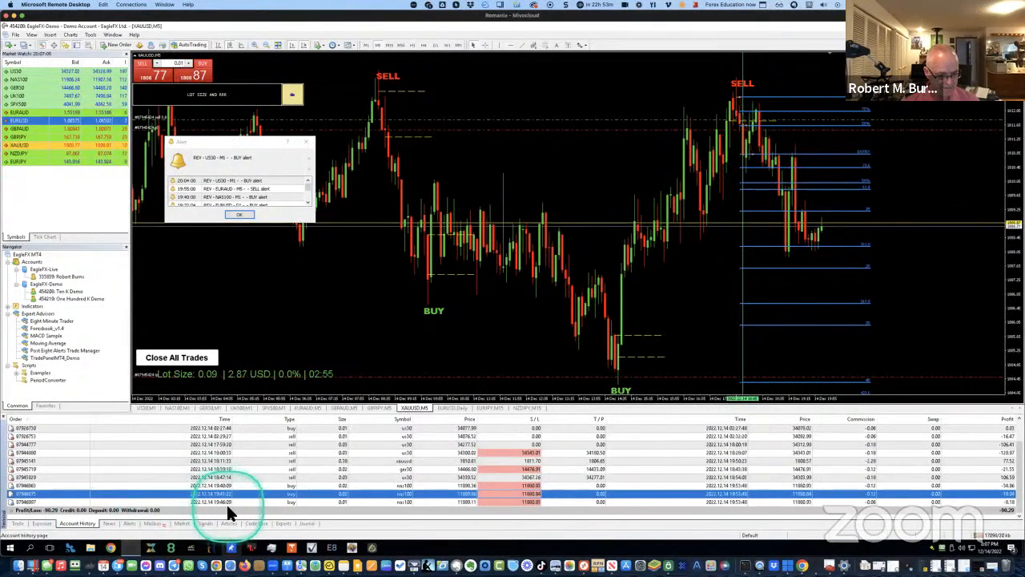
left_click(574, 478)
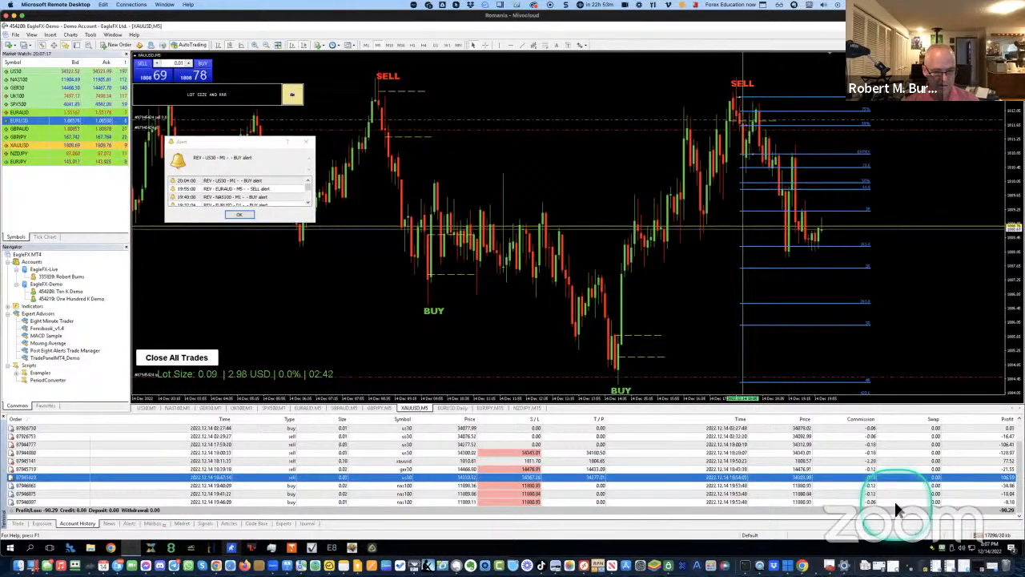
left_click(852, 462)
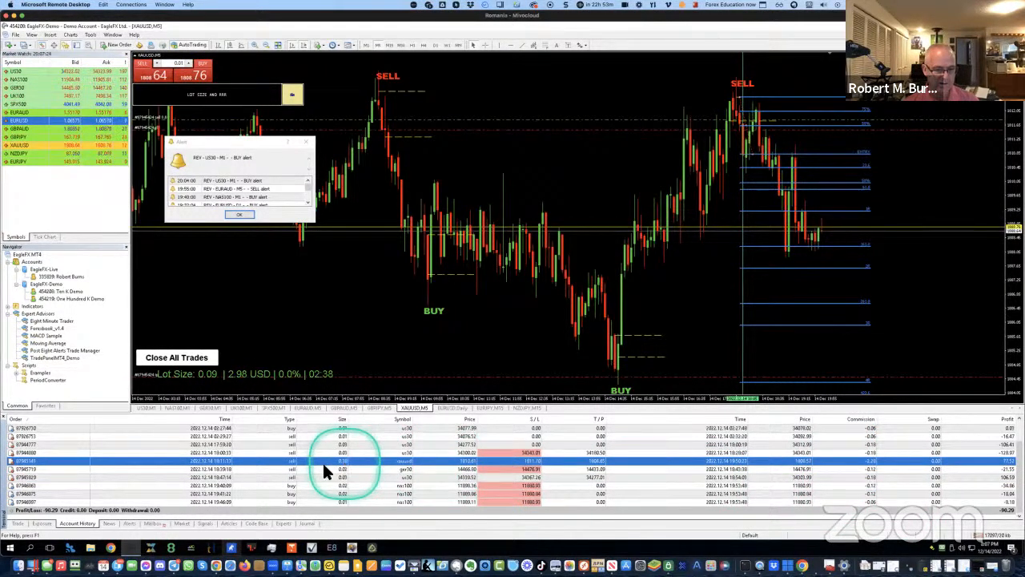
left_click(17, 523)
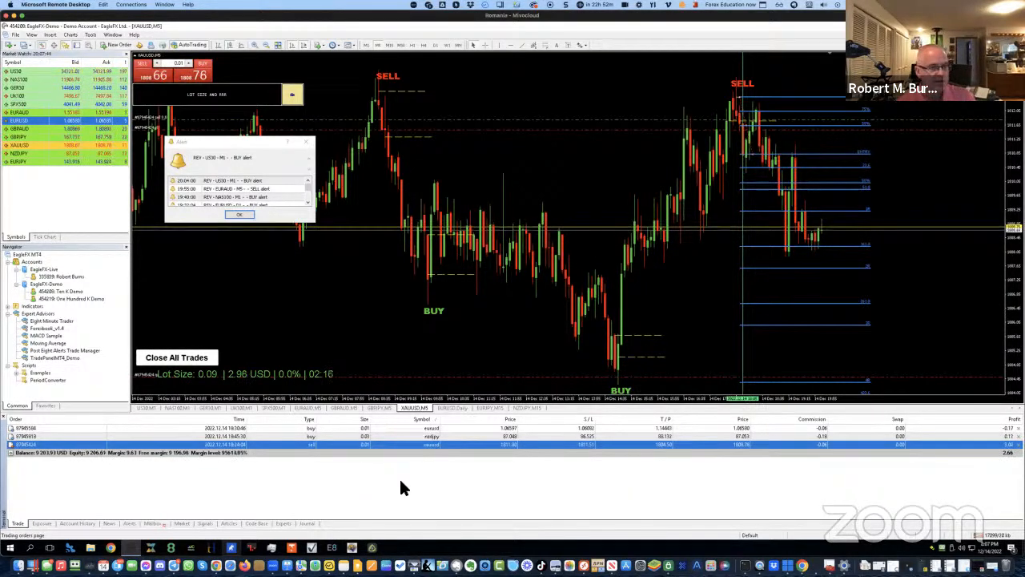
left_click(144, 409)
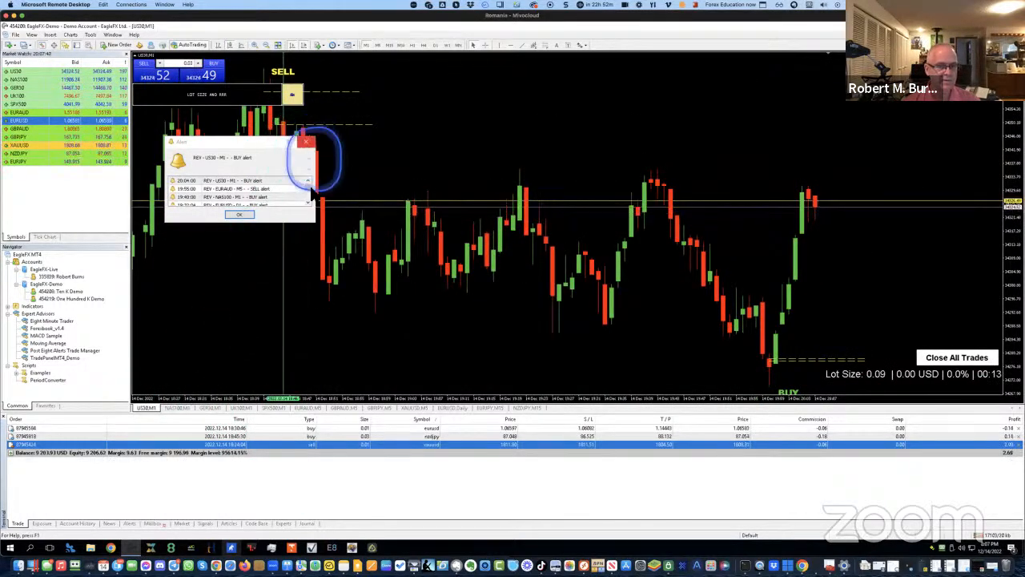
Close the Alert window covering the US30 one-minute chart
left_click(358, 332)
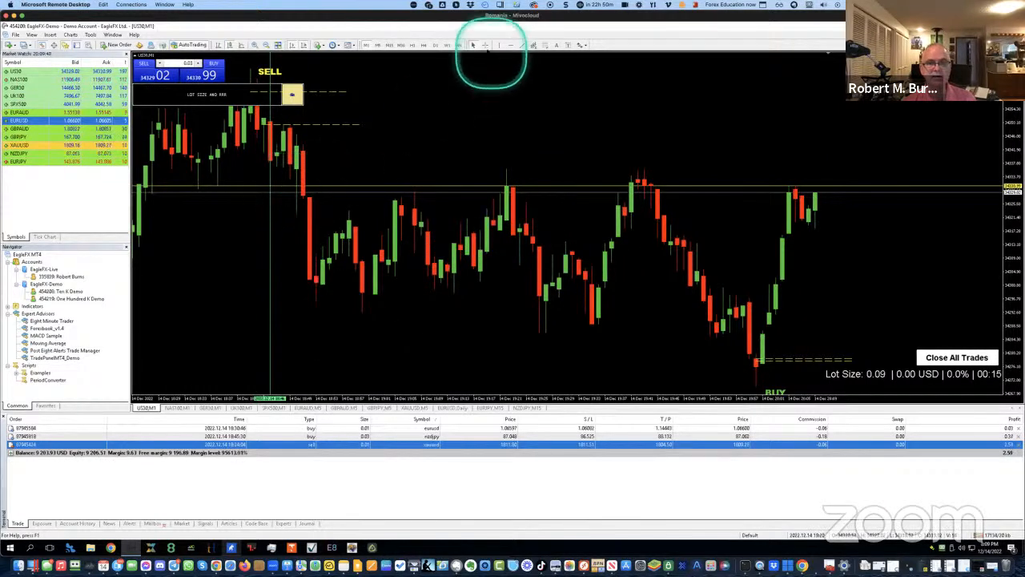
Show the NAS100,M1 chart from the chart tab bar
left_click(180, 407)
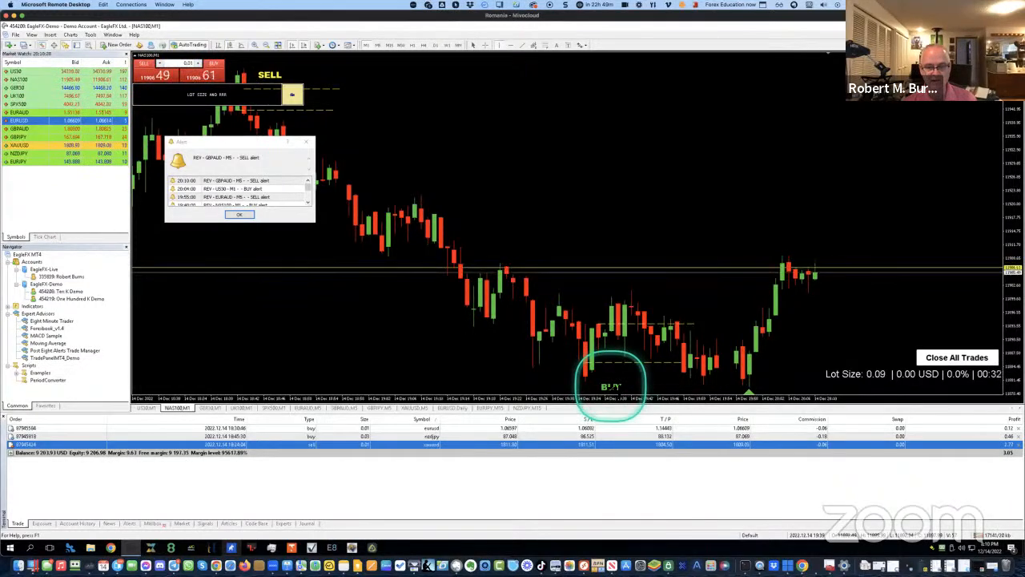
left_click(611, 387)
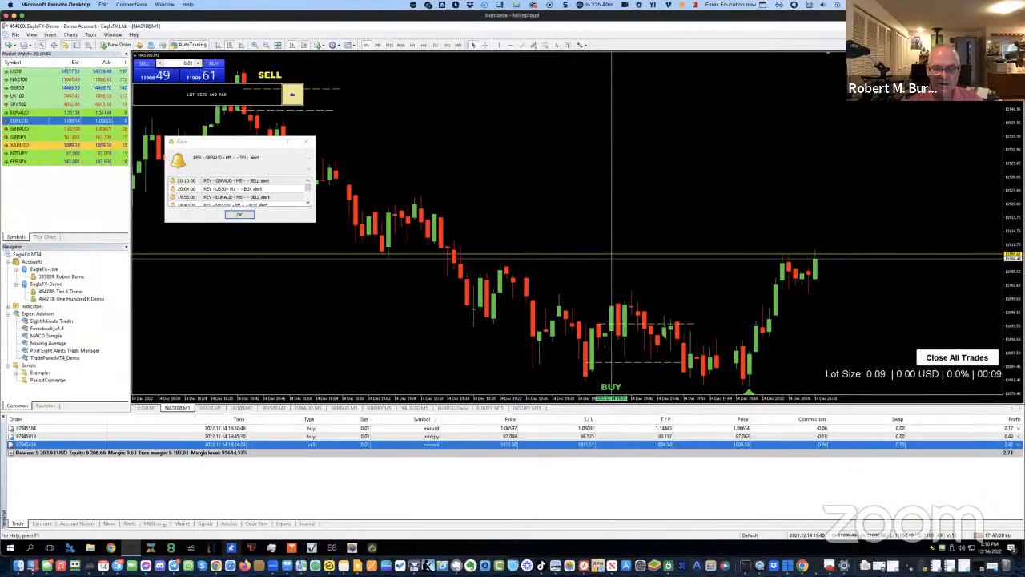
left_click(547, 45)
scroll(655, 272, "up", 4)
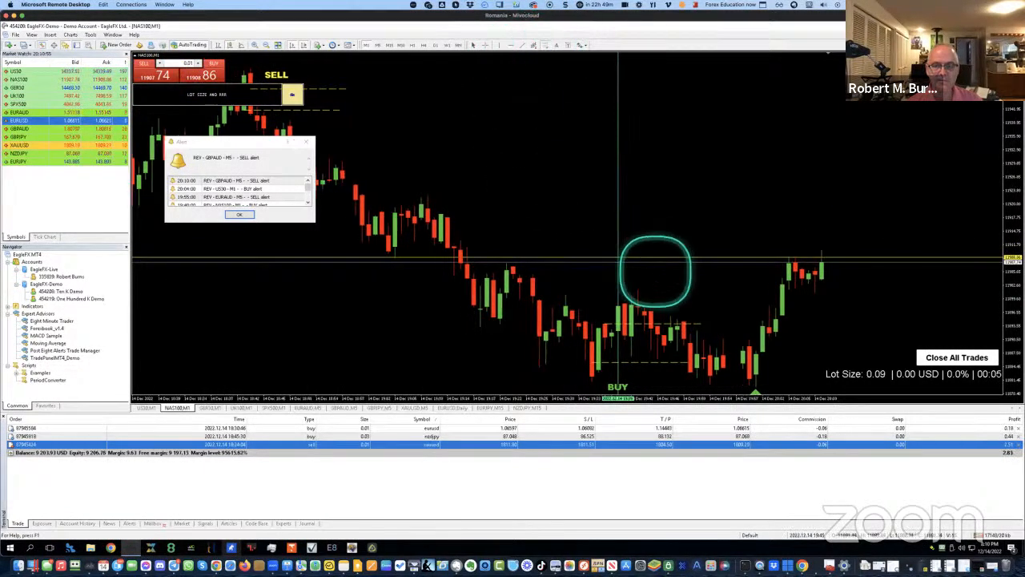
scroll(655, 271, "down", 4)
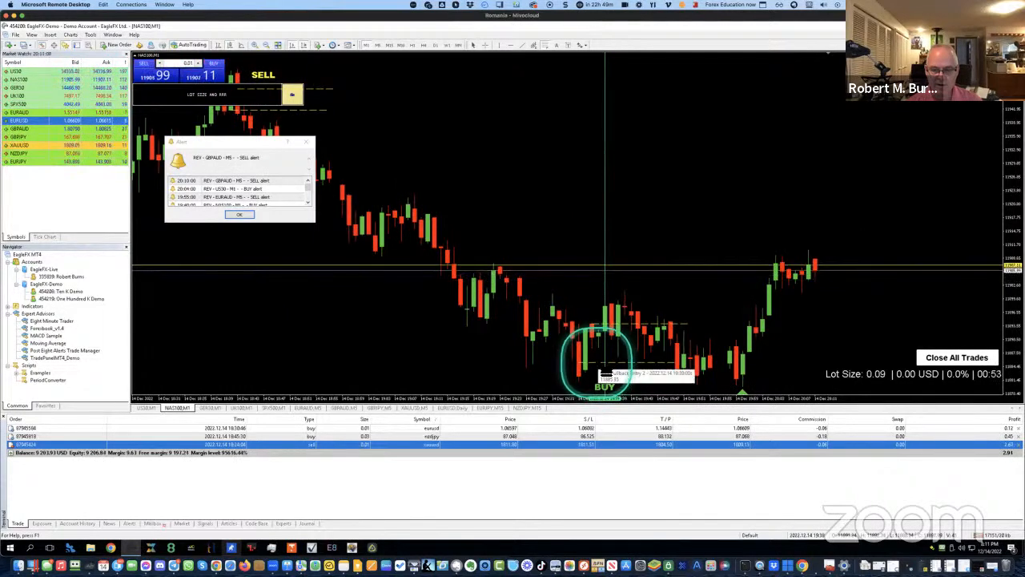
scroll(602, 370, "up", 3)
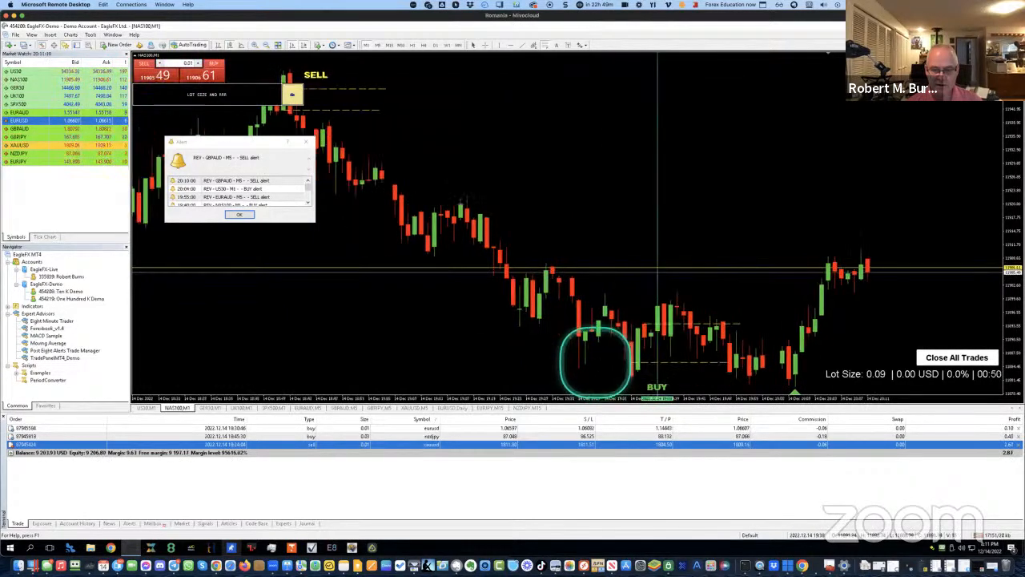
scroll(597, 362, "down", 3)
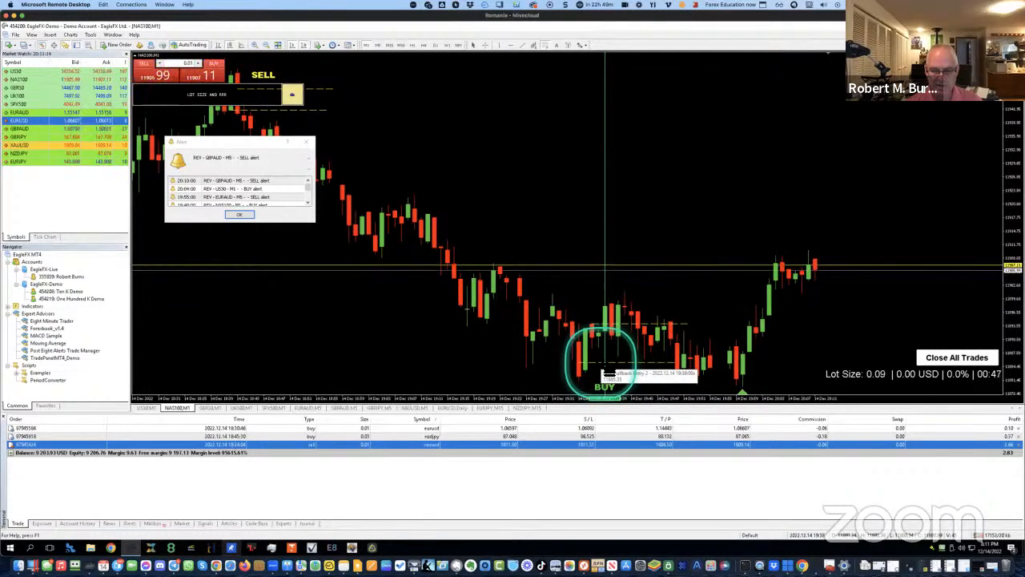
Drag a Fibonacci retracement upward from the pullback above the NAS100 BUY marker and adjust it
left_click_drag(612, 353, 619, 318)
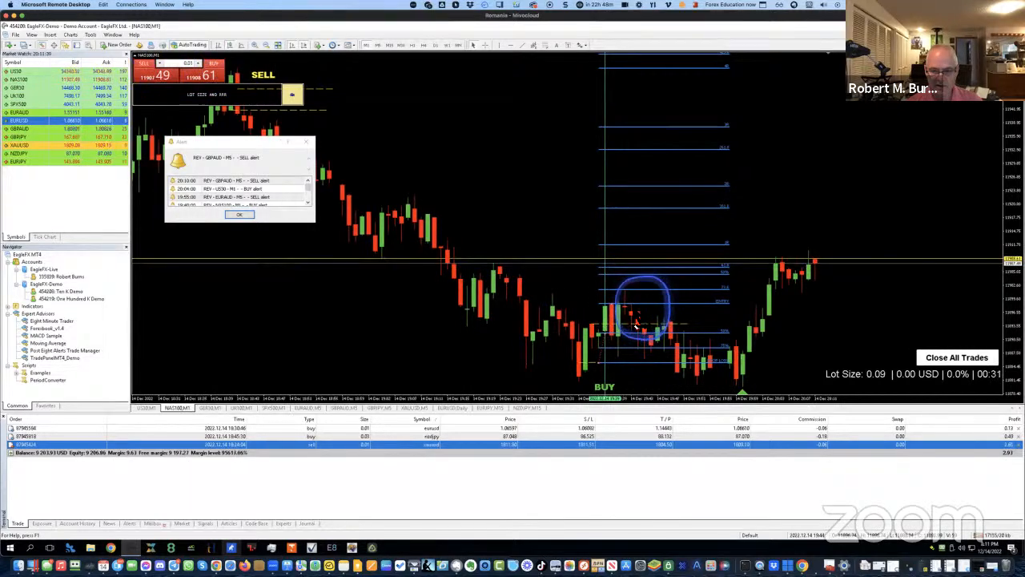
left_click_drag(666, 304, 667, 311)
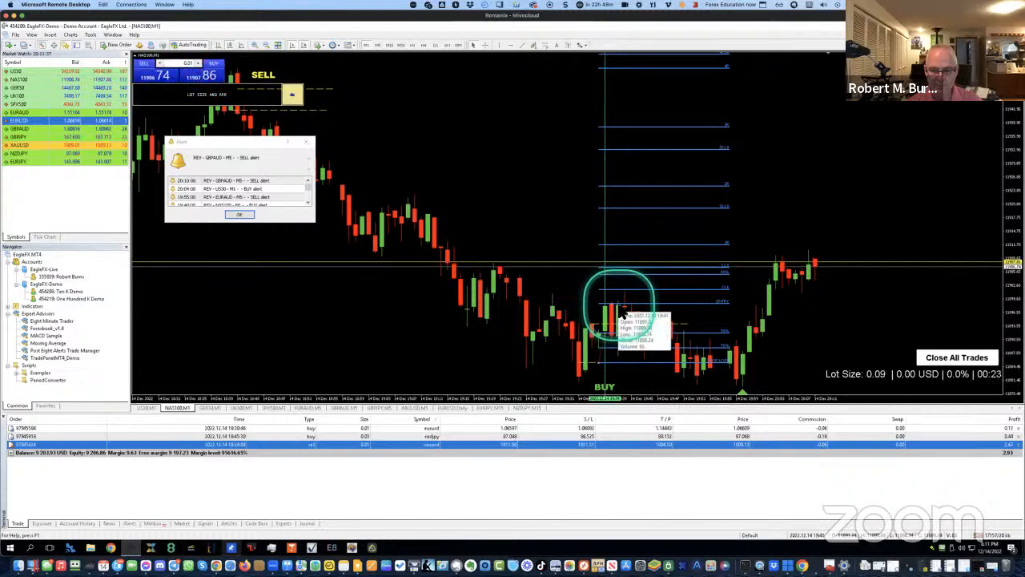
left_click(657, 303)
left_click(584, 290)
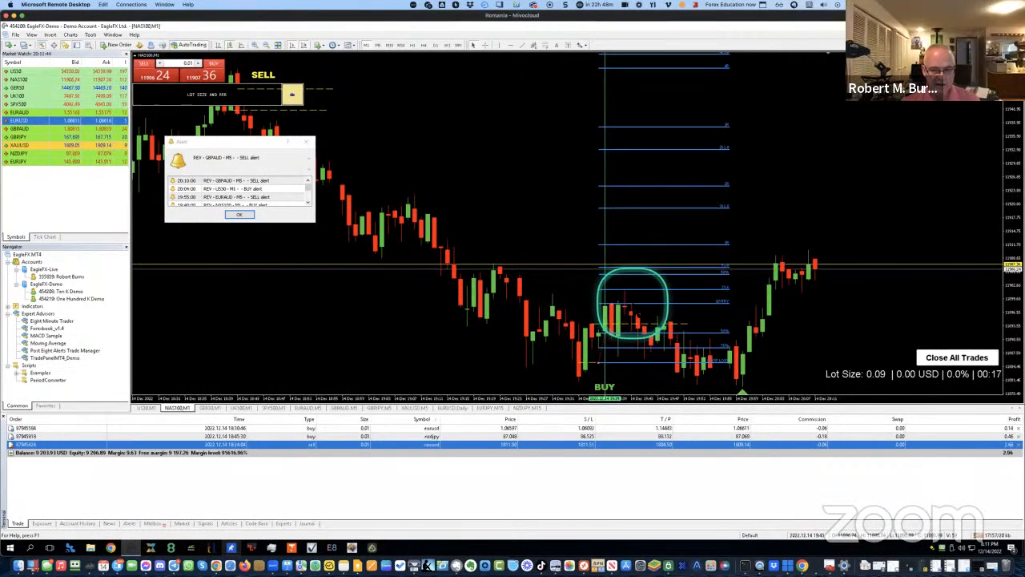
left_click(662, 309)
left_click_drag(659, 310, 660, 311)
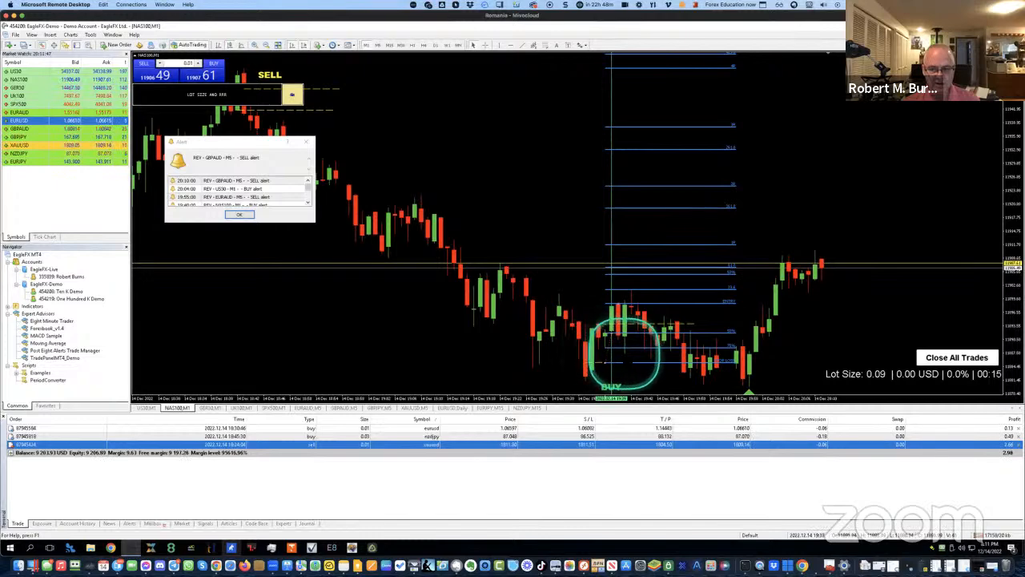
left_click(481, 351)
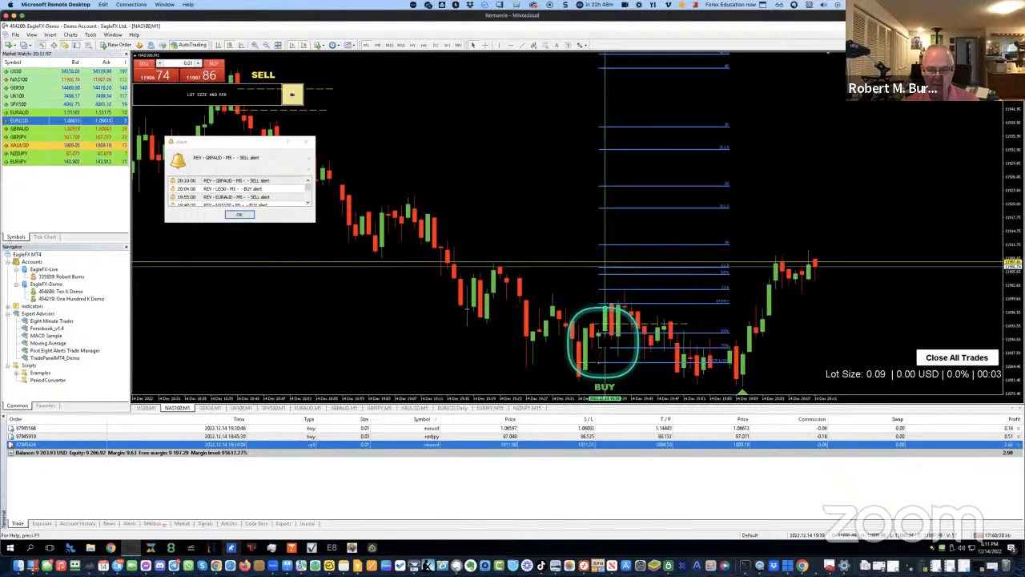
Widen the Fibonacci levels rightward and lower, then re-anchor them near the BUY marker
left_click_drag(620, 303, 627, 305)
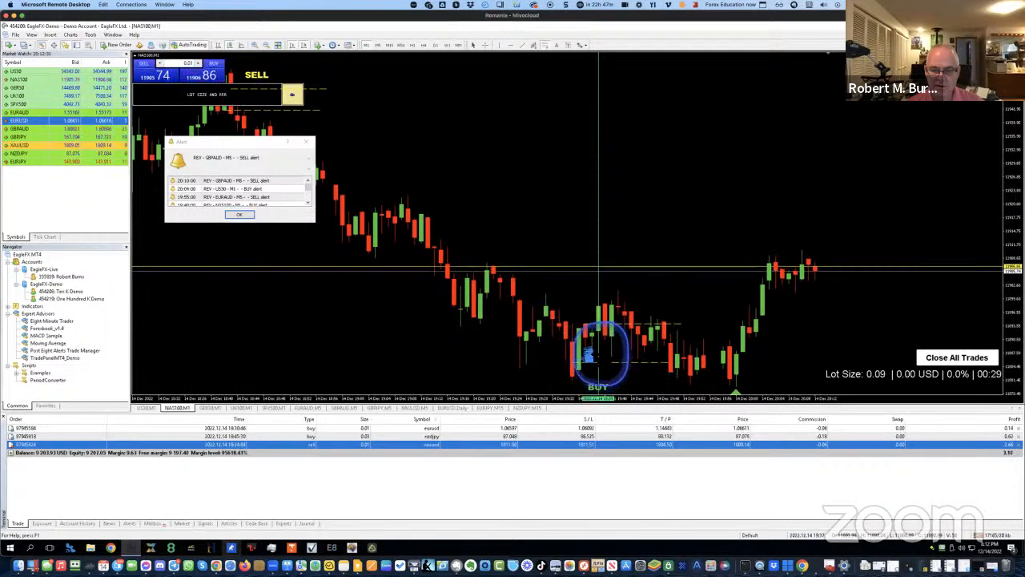
left_click_drag(601, 351, 609, 306)
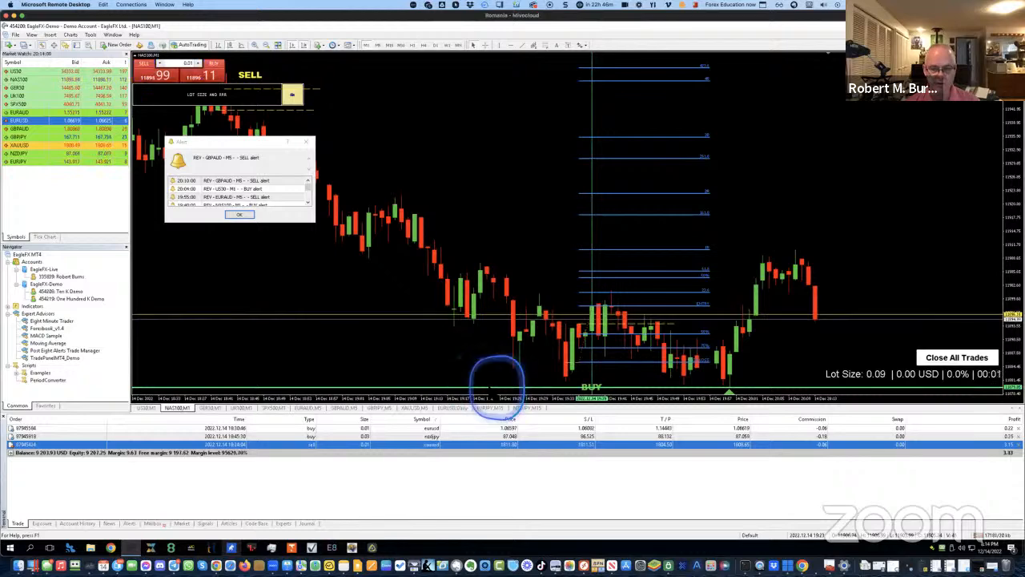
Bring up the actions menu for the horizontal line on the NAS100 chart
right_click(492, 398)
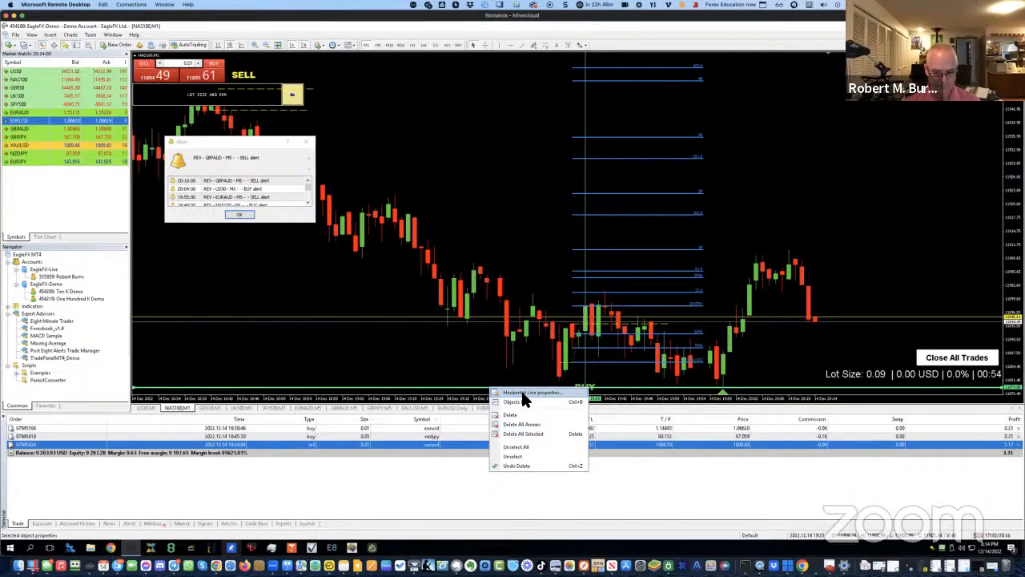
Recolour the green horizontal line on the NAS100 chart to Red through its properties
left_click(522, 394)
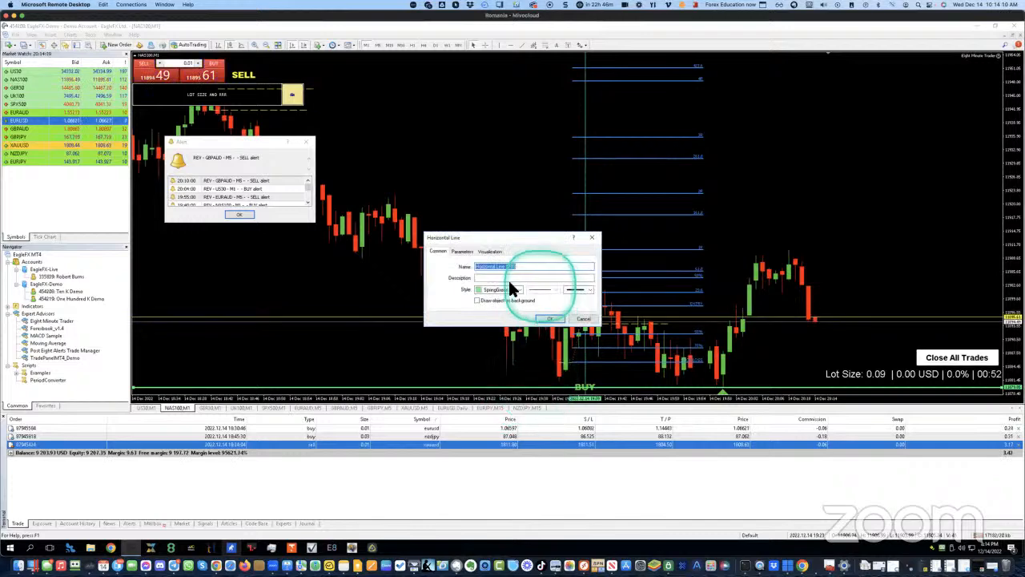
left_click(518, 292)
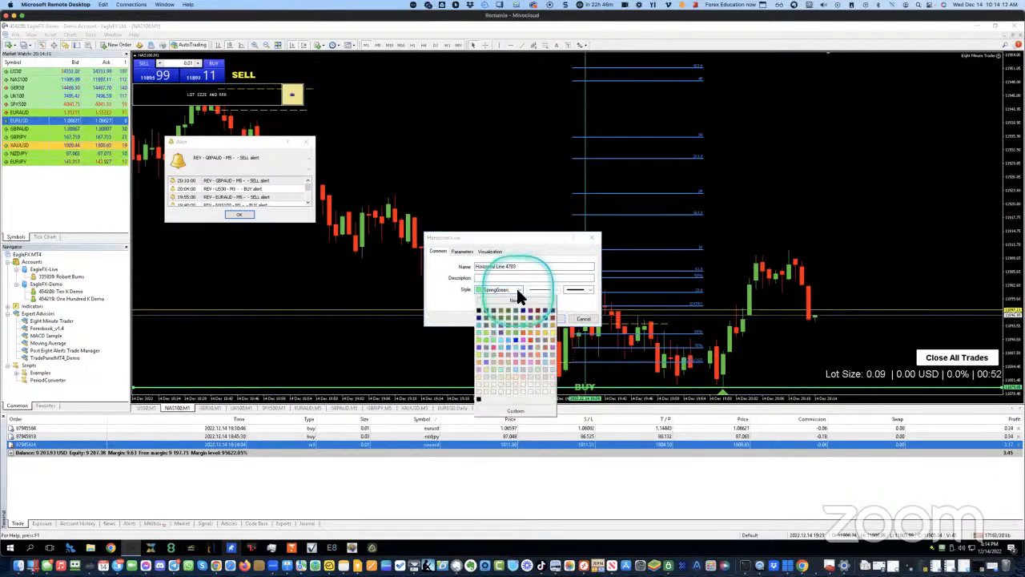
left_click(527, 336)
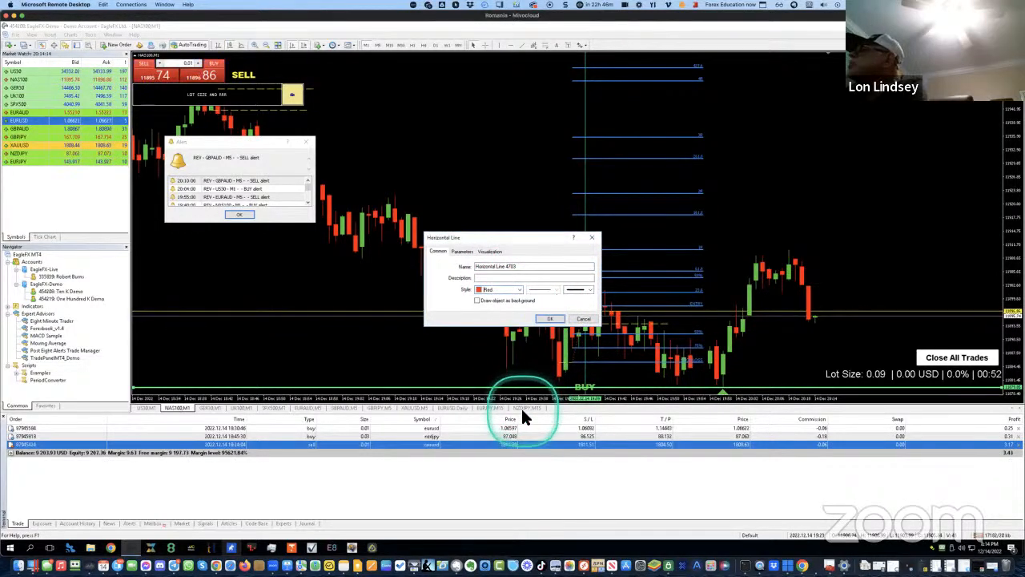
left_click(541, 318)
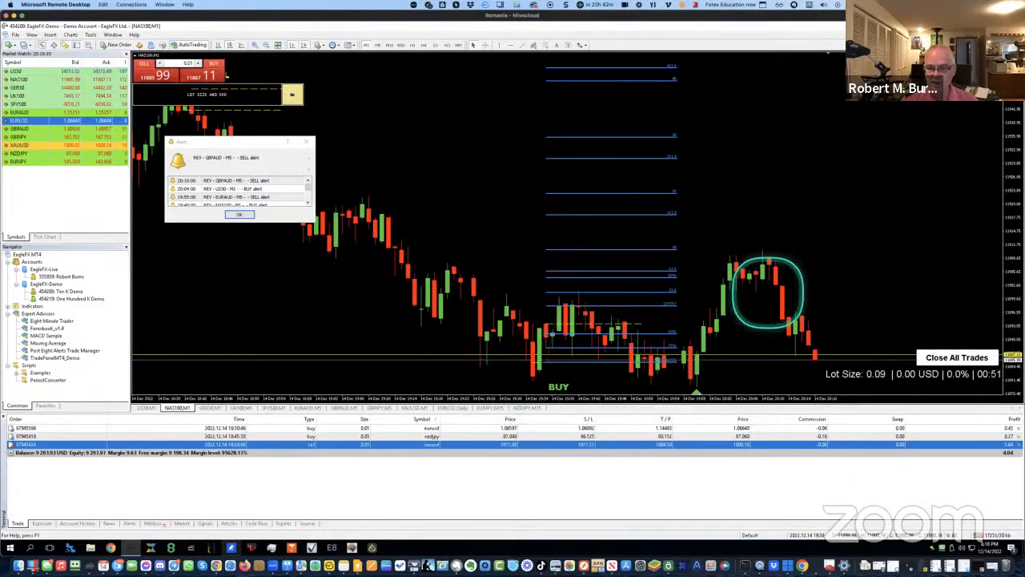
Zoom the NAS100 M1 chart out one step to reveal the earlier SELL signals
key("minus")
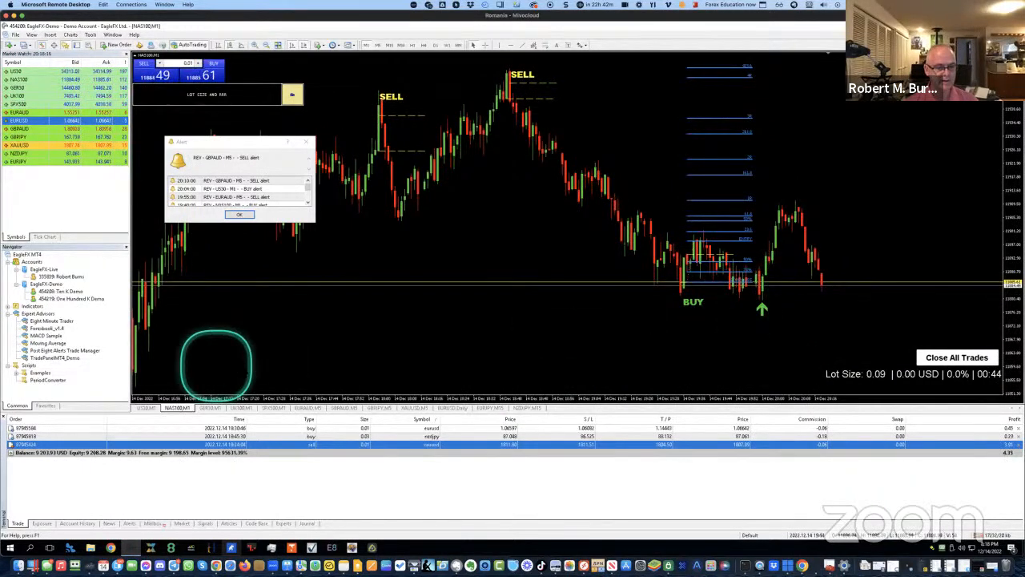
Return to the NAS100 chart, place a horizontal price level, and close the Alert window
left_click(150, 408)
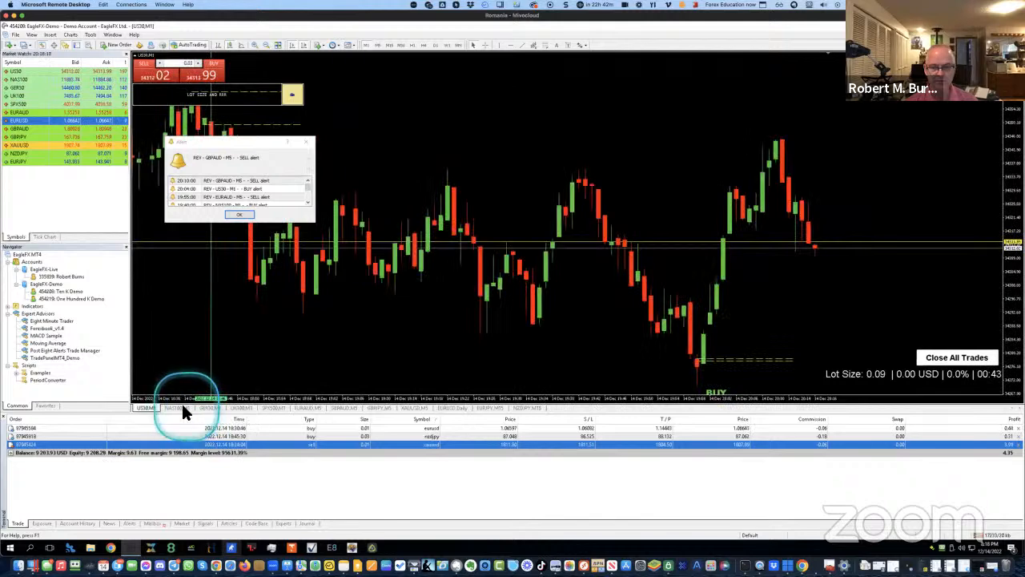
left_click(179, 408)
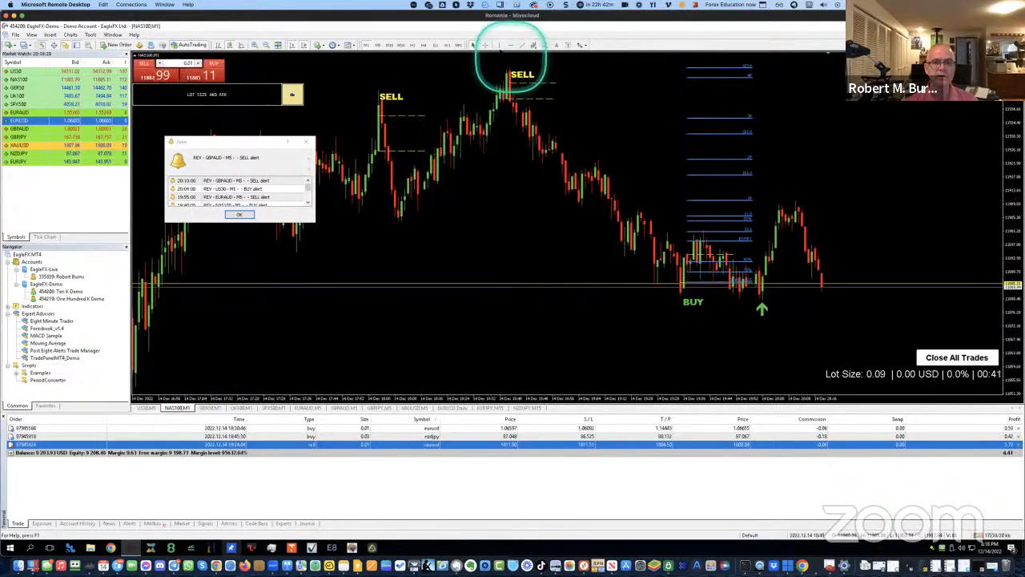
left_click(572, 328)
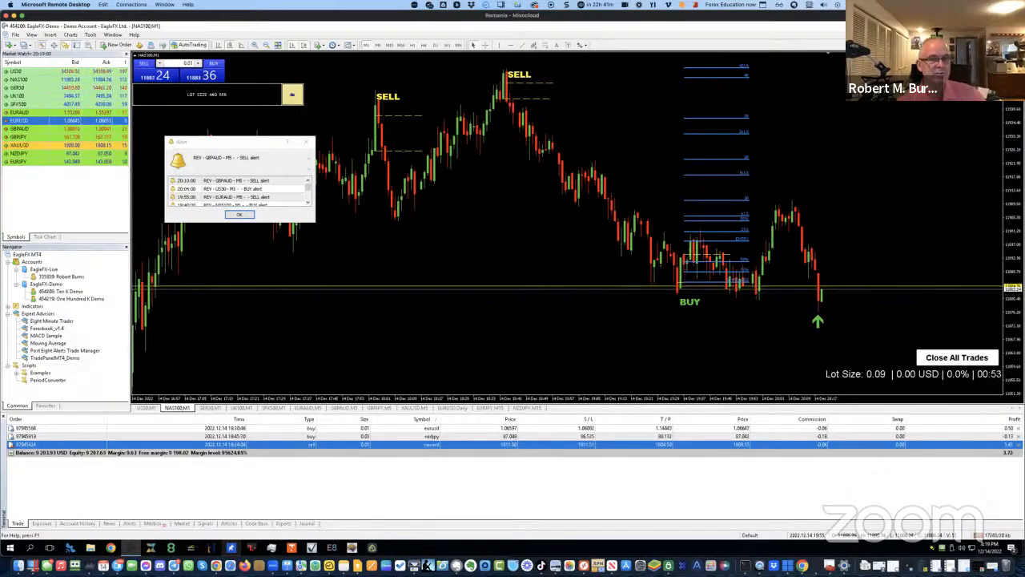
left_click(305, 142)
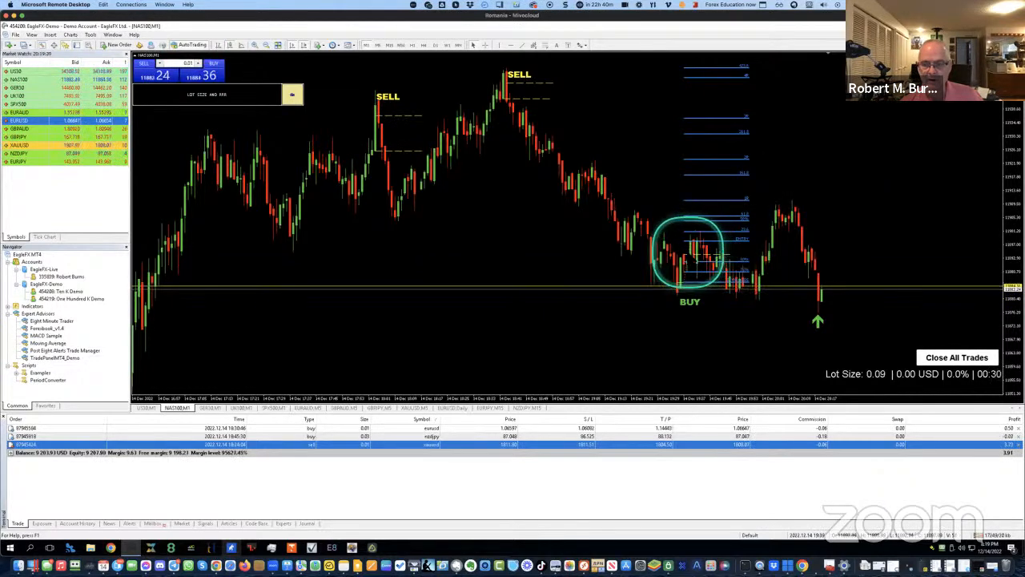
Delete the blue Fibonacci object from the NAS100 M1 chart, leaving the BUY marker
mouse_move(694, 253)
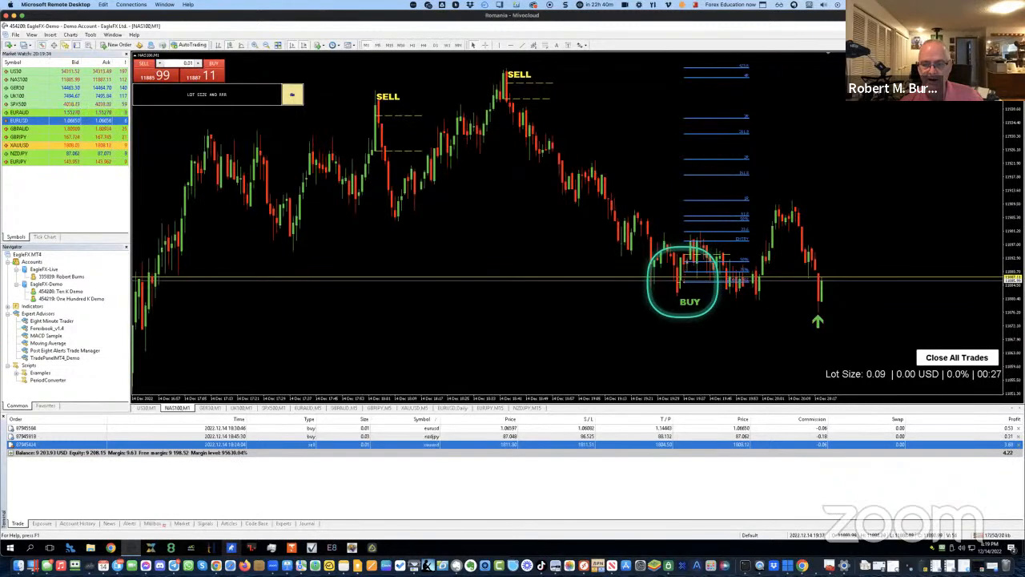
key("Delete")
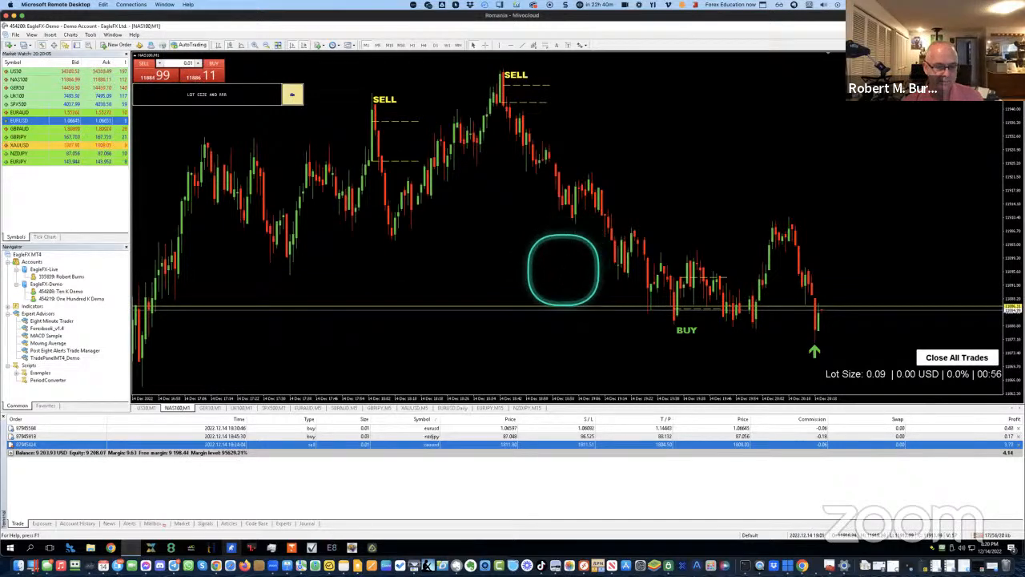
Step through the GER30, UK100, SPX500, EURAUD, GBPAUD and GBPJPY charts to XAUUSD M5
left_click(216, 407)
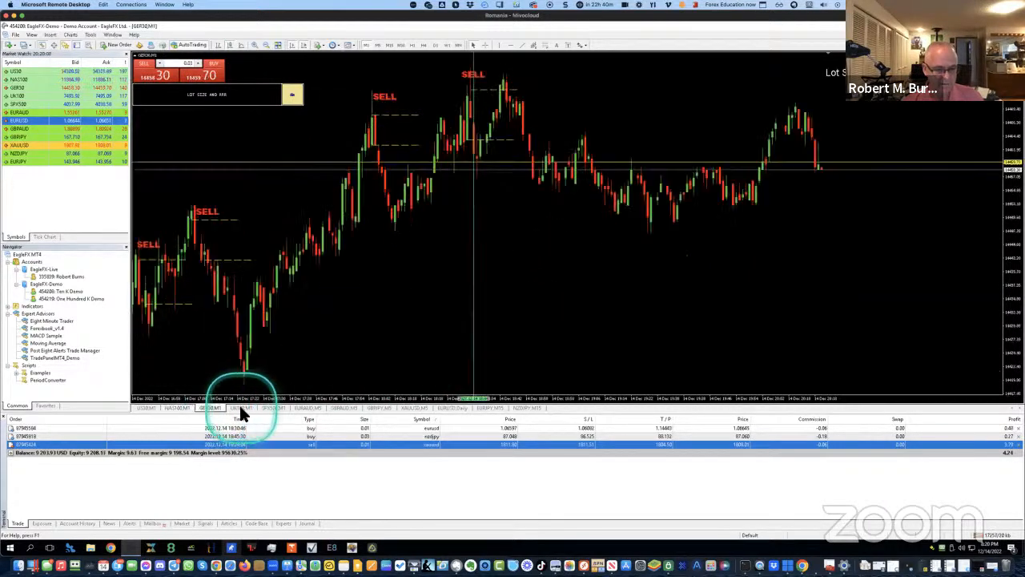
left_click(245, 409)
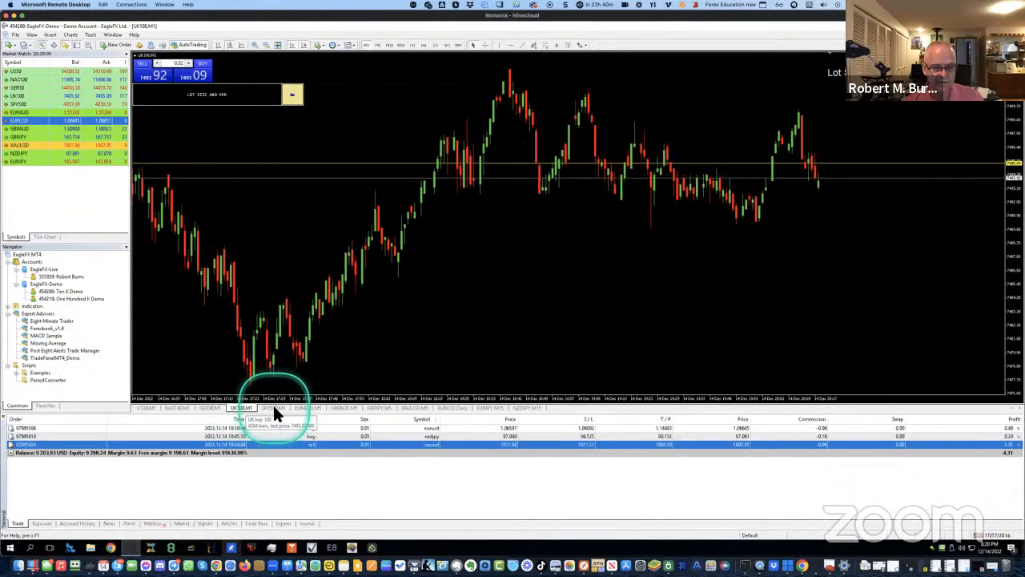
left_click(275, 409)
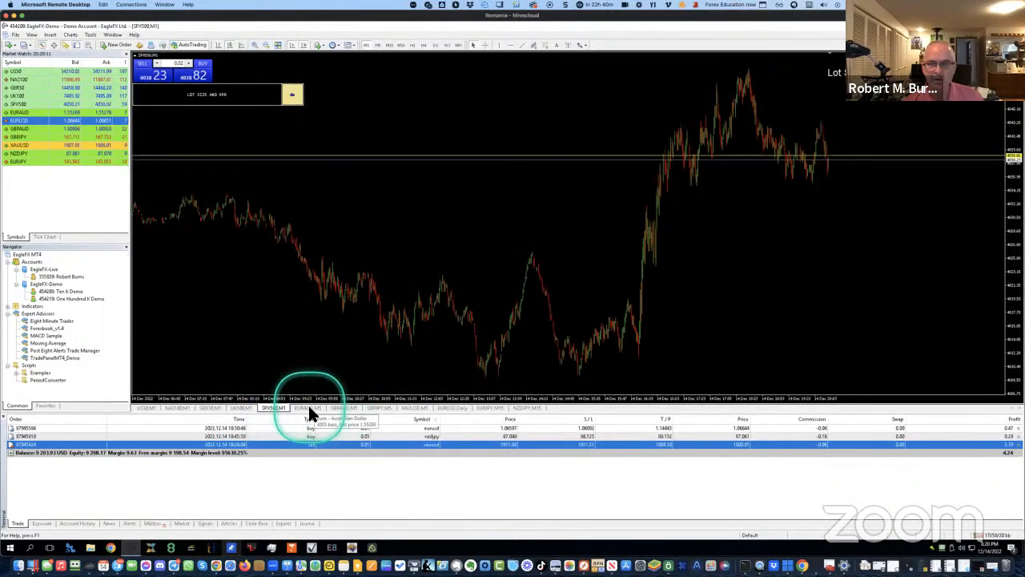
left_click(309, 409)
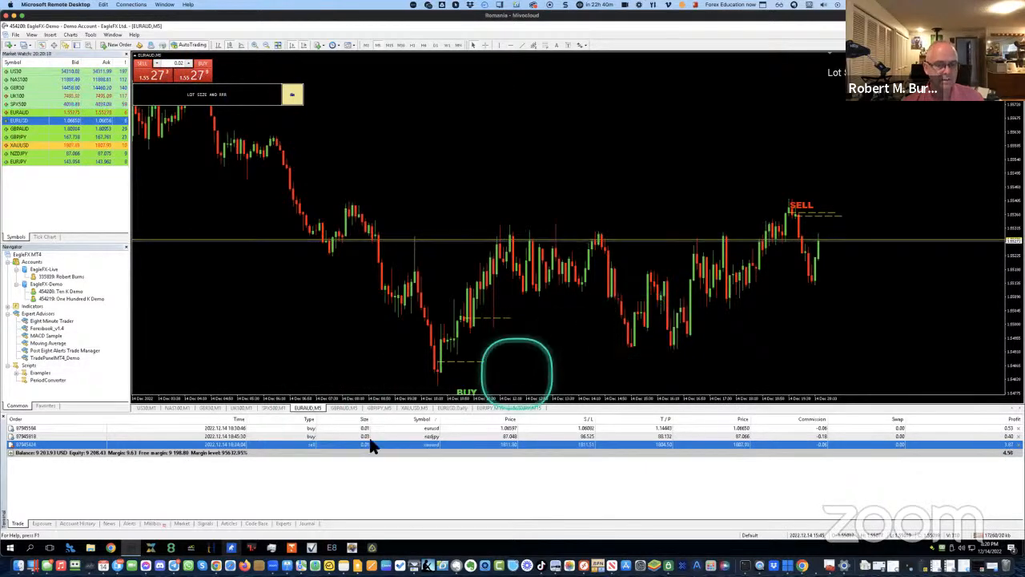
left_click(346, 408)
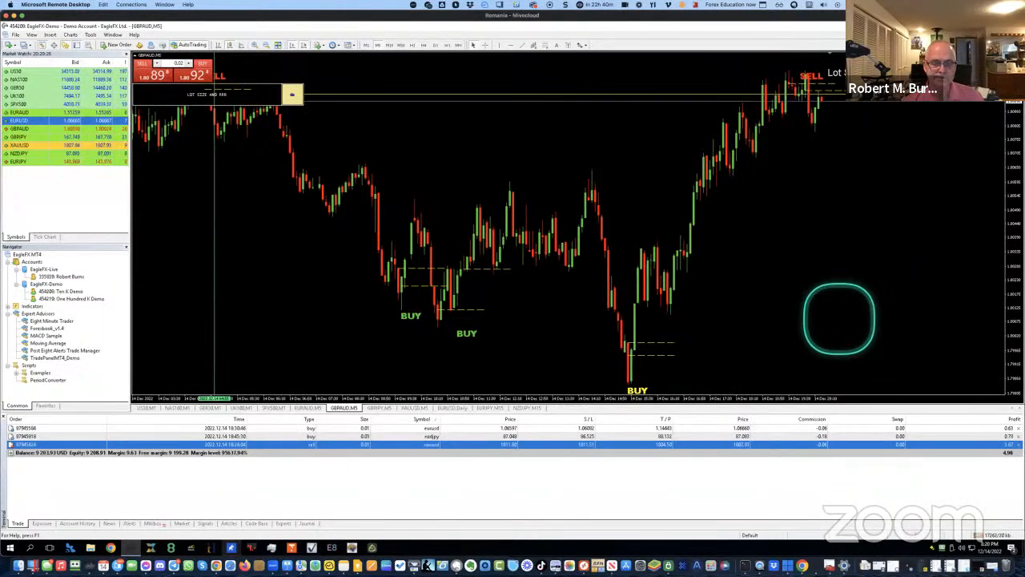
left_click(385, 409)
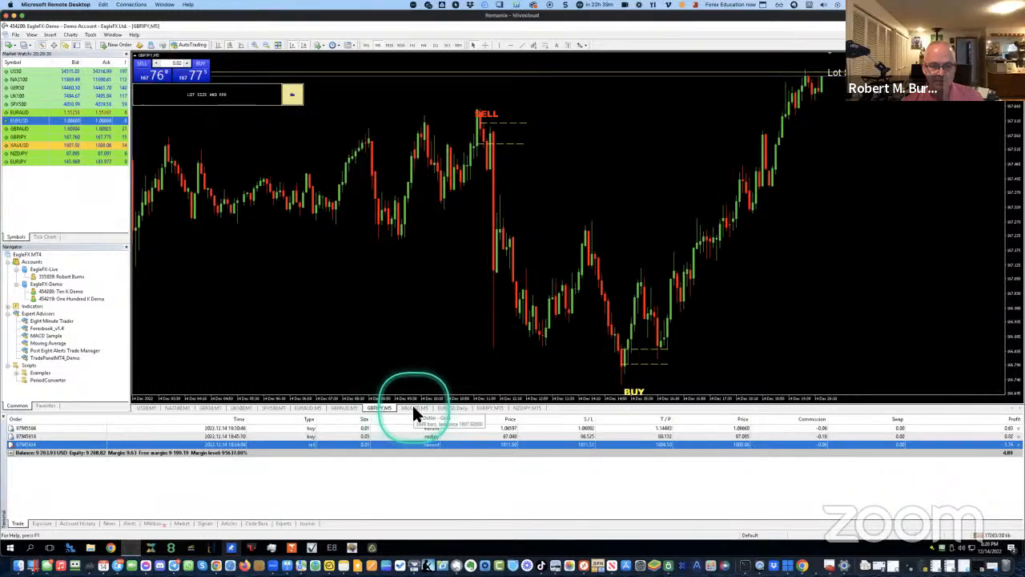
left_click(414, 408)
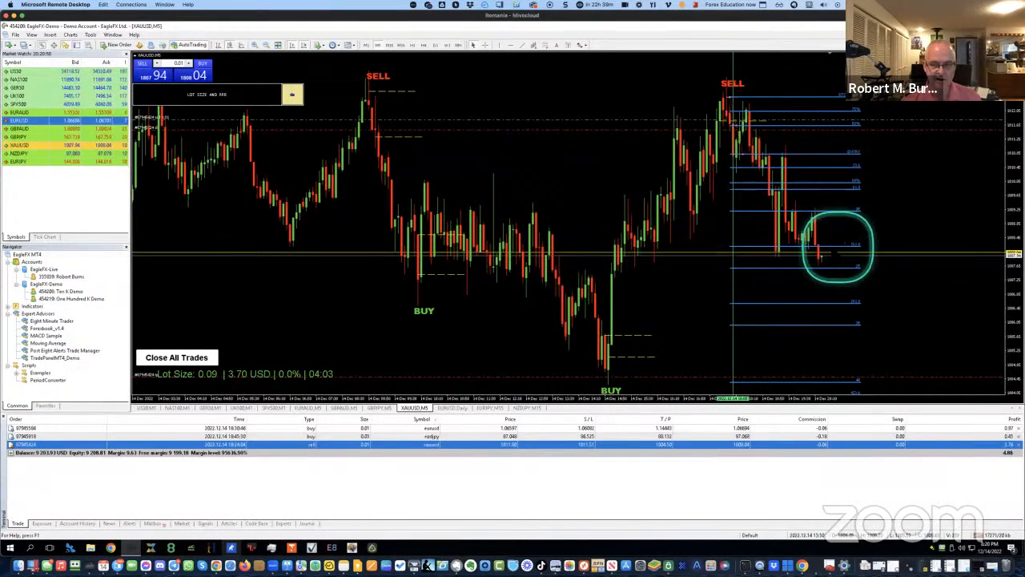
Add a horizontal line on XAUUSD, then delete it together with the Fibonacci levels
left_click_drag(805, 256, 824, 261)
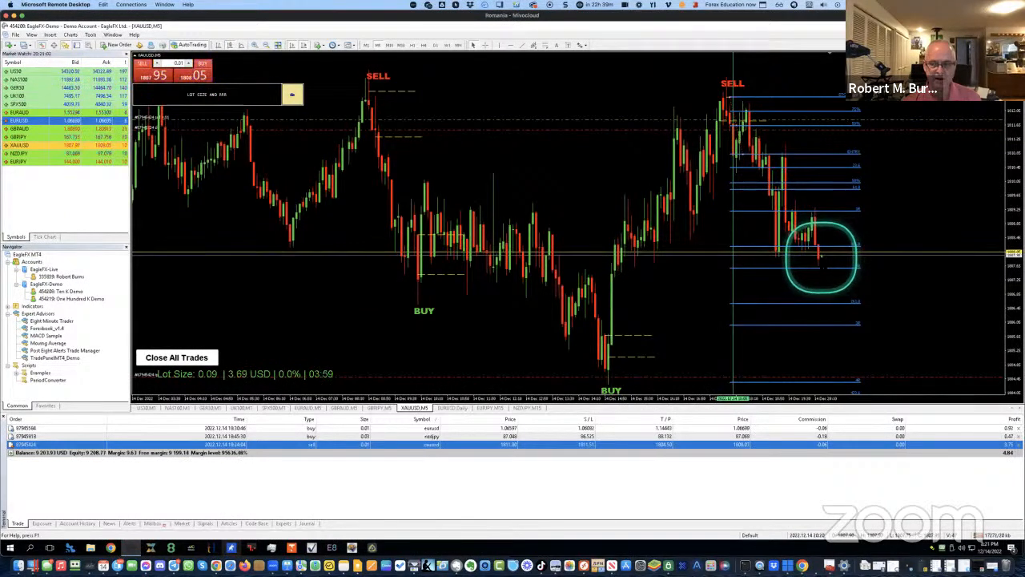
left_click_drag(821, 258, 824, 260)
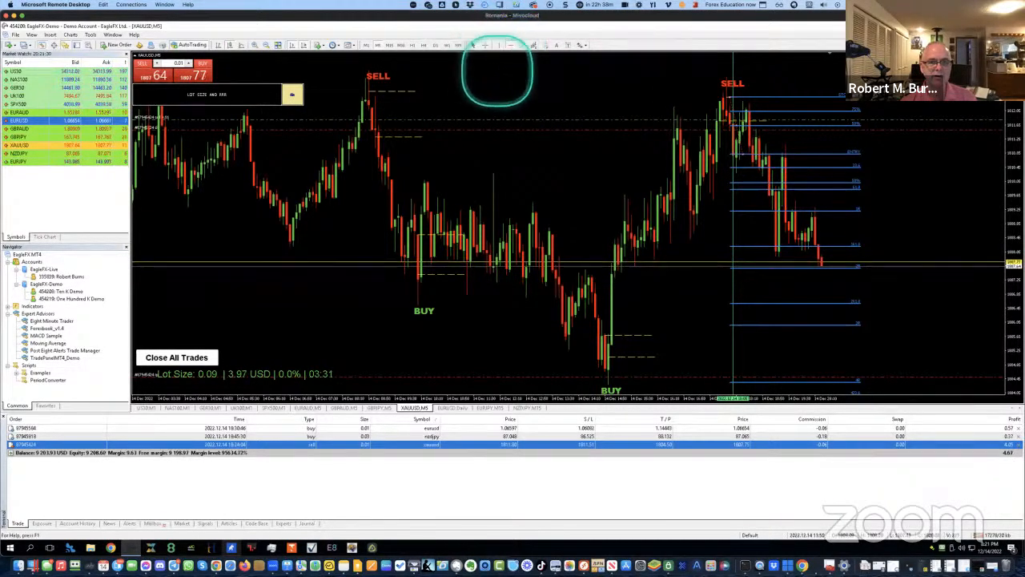
left_click(502, 66)
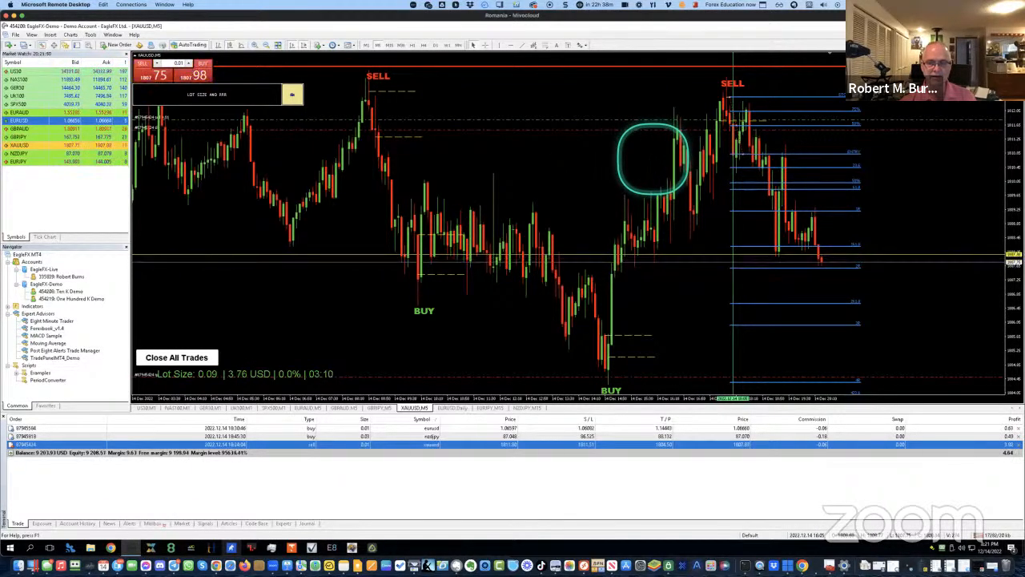
left_click(519, 67)
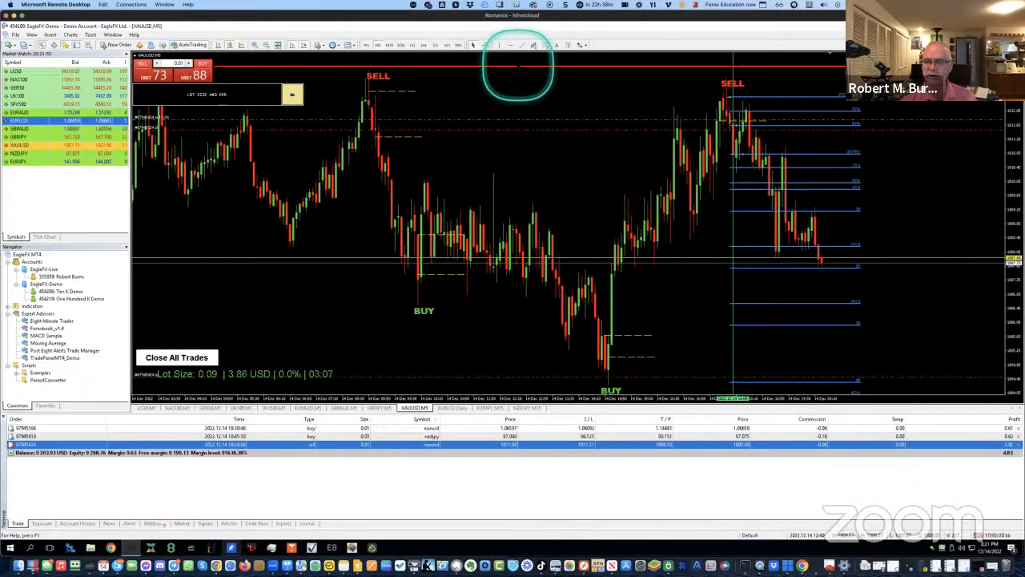
key("Delete")
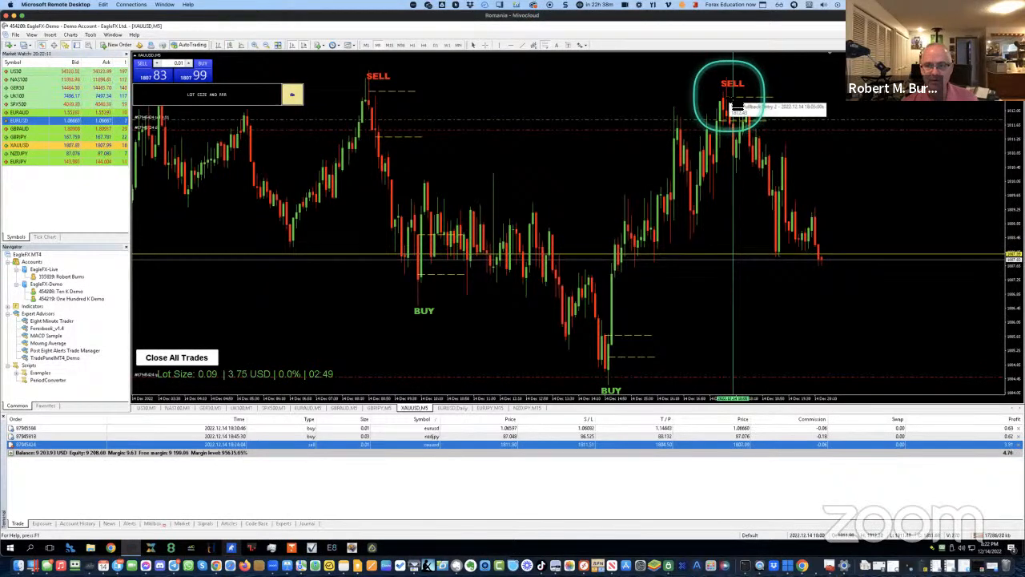
Drag a Fibonacci retracement from the XAUUSD SELL high to lower candles, then zoom in
left_click_drag(732, 94, 745, 155)
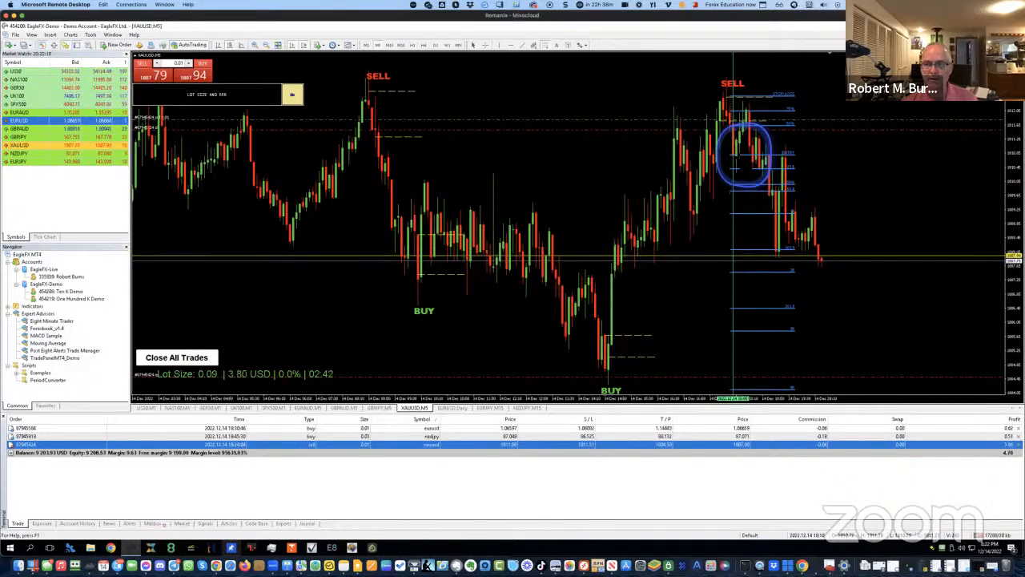
left_click_drag(744, 156, 736, 157)
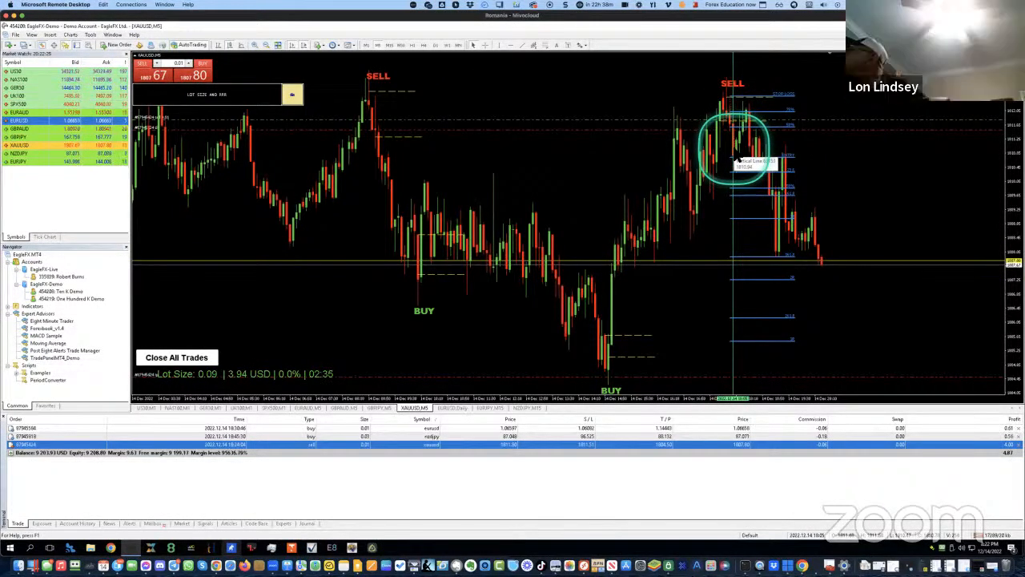
key("plus")
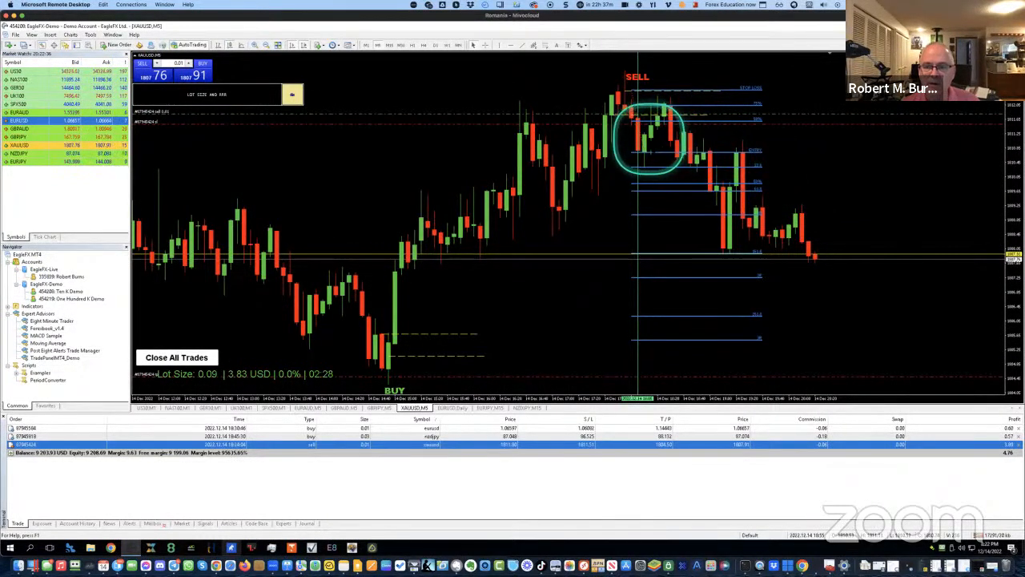
right_click(702, 154)
left_click(709, 169)
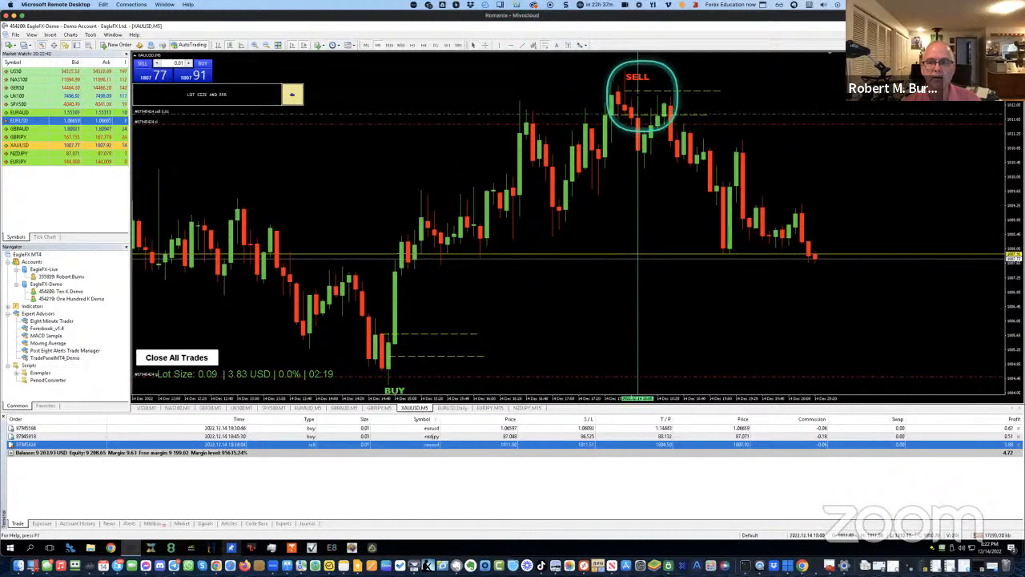
left_click_drag(629, 90, 657, 149)
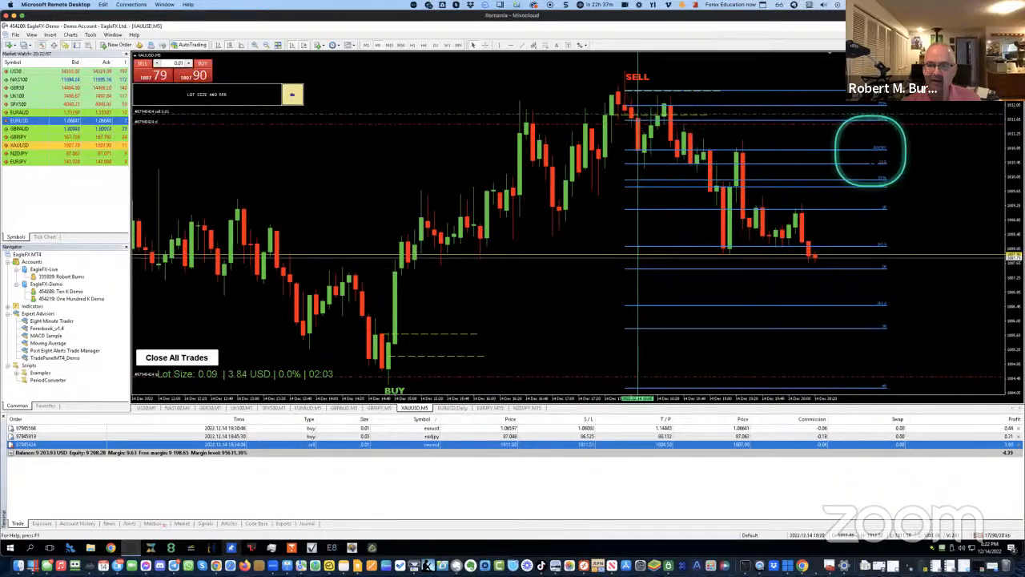
left_click_drag(874, 190, 880, 190)
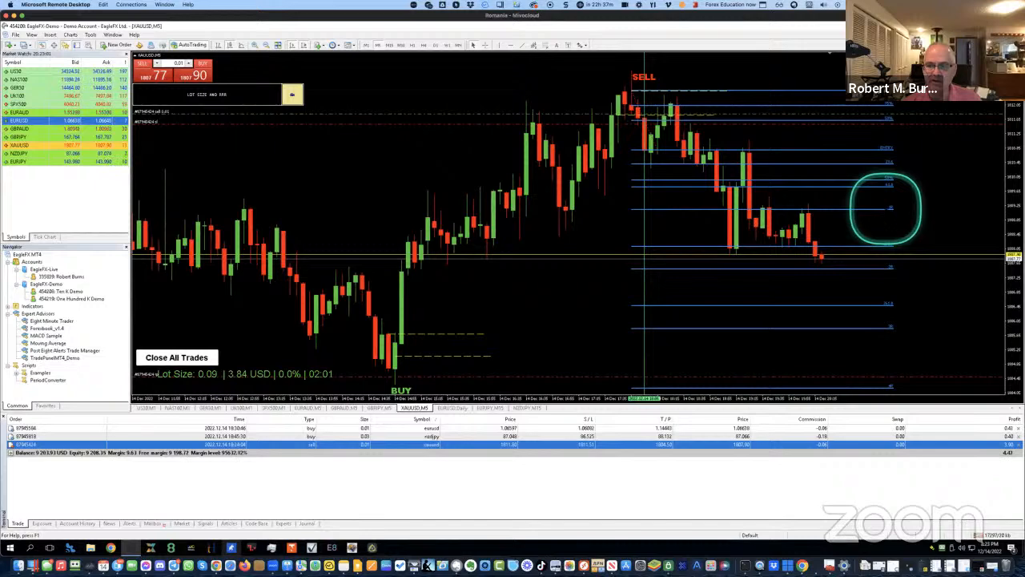
scroll(886, 210, "up", 5)
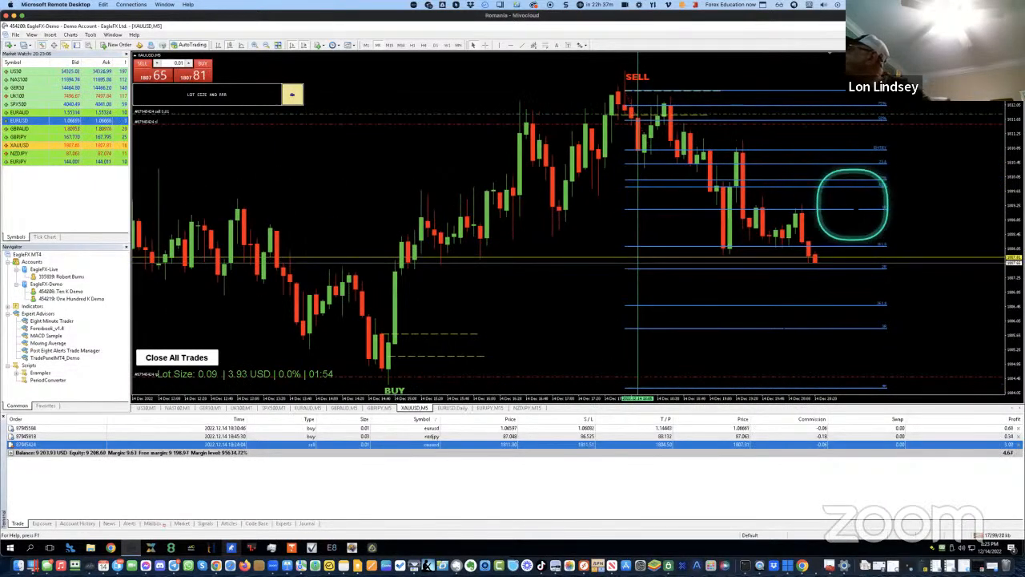
scroll(865, 209, "up", 3)
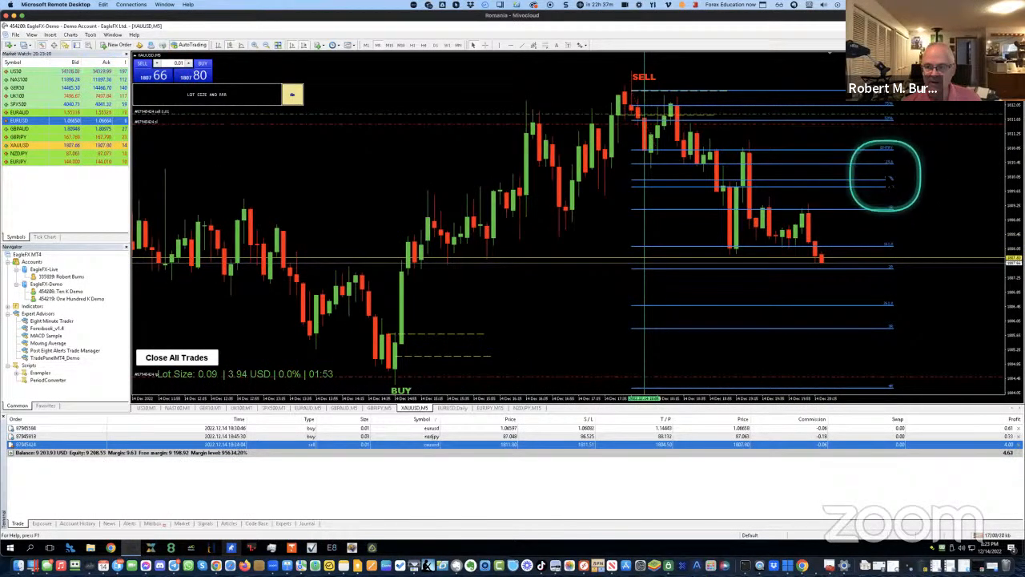
scroll(885, 168, "up", 5)
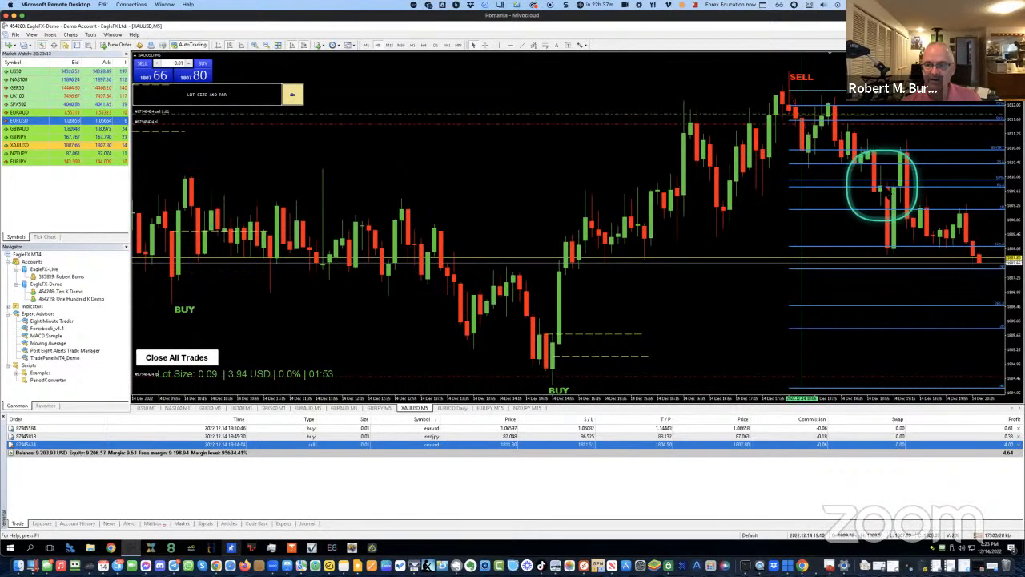
scroll(874, 184, "up", 2)
scroll(871, 184, "down", 6)
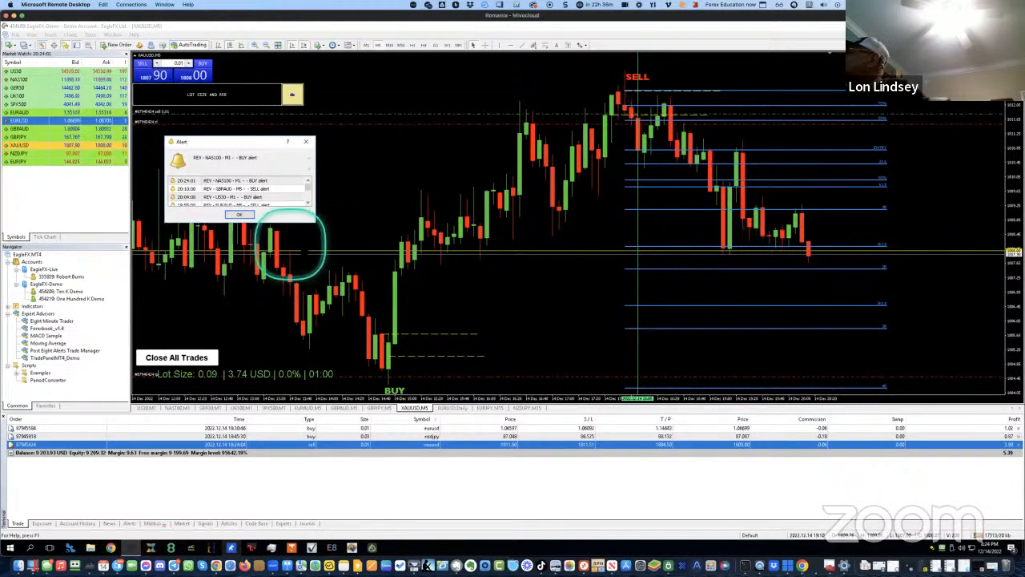
Open a 0.03-lot NAS100 market buy from the one-click panel on the M1 chart
left_click(173, 407)
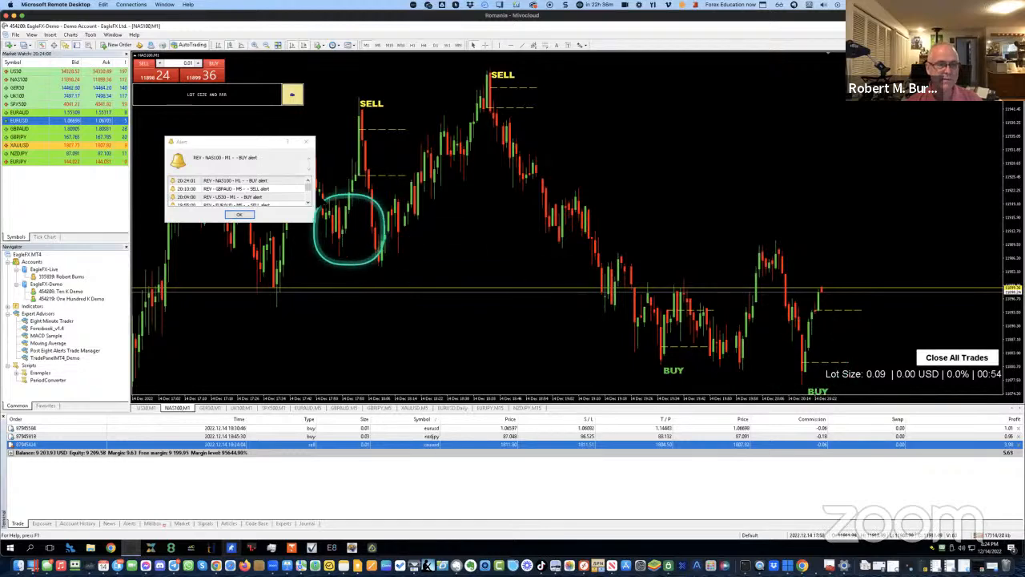
left_click(193, 64)
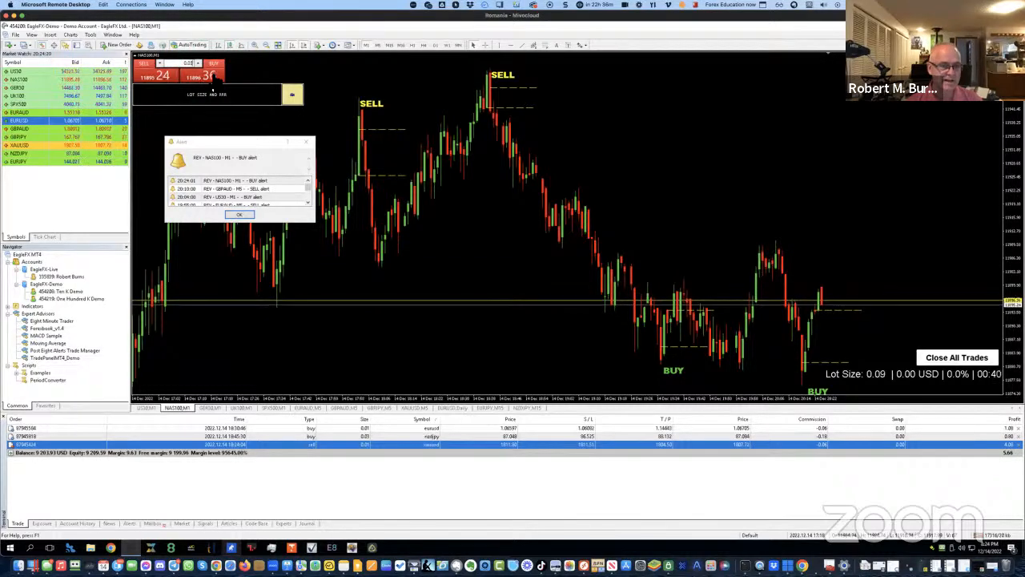
left_click(210, 74)
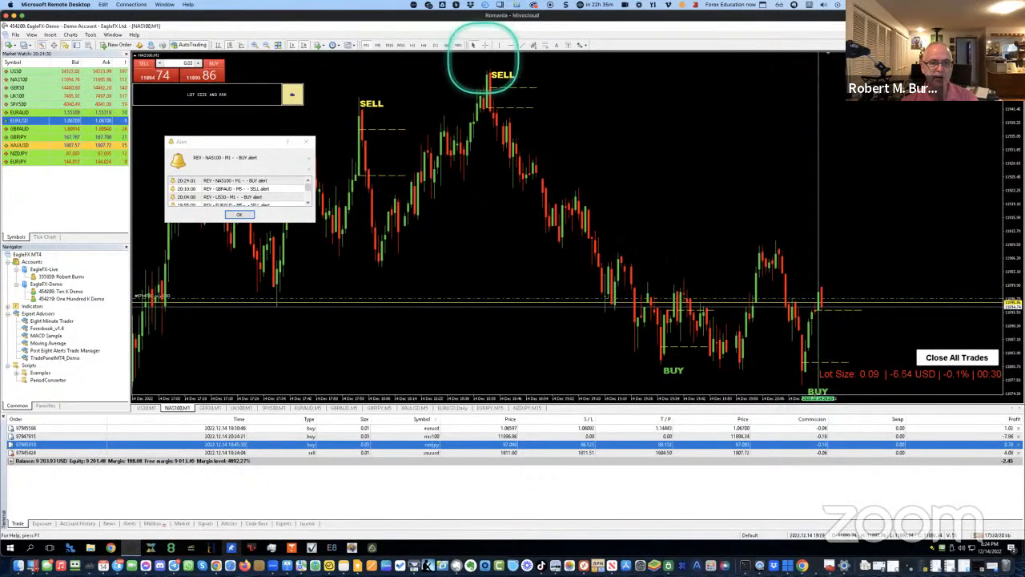
left_click(545, 46)
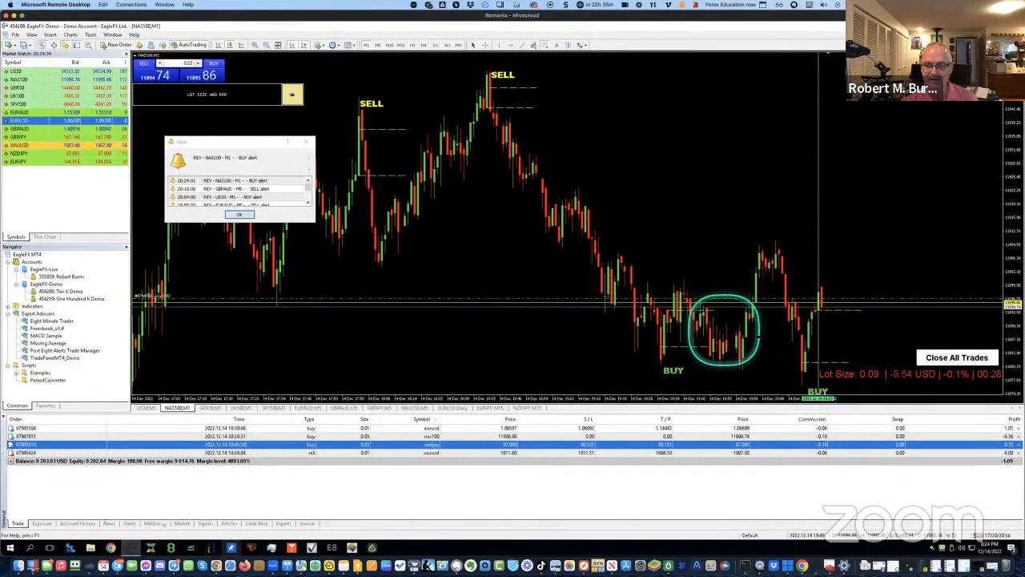
Draw Fibonacci levels over the recent NAS100 swing and drag the buy's stop loss to 11875.75
left_click_drag(805, 364, 821, 292)
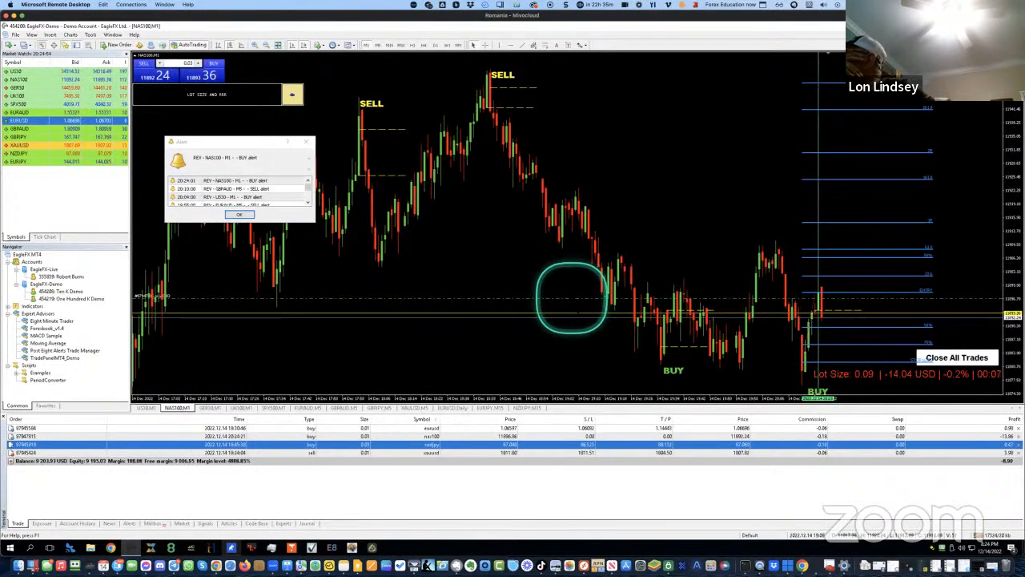
left_click_drag(572, 300, 595, 390)
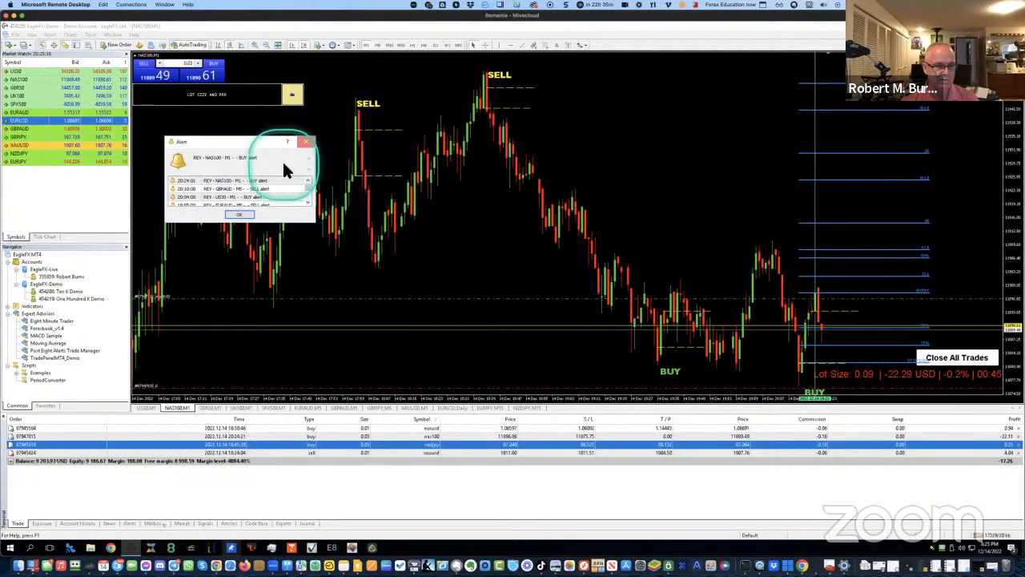
Close the Alert window and open the Eight Minute Trader expert's settings with F7
left_click(305, 143)
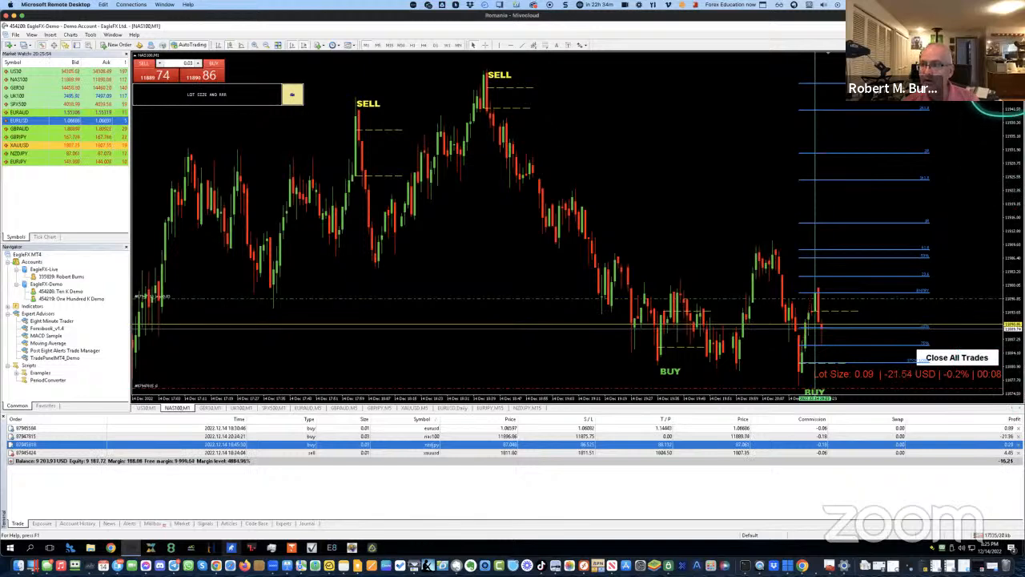
key("F7")
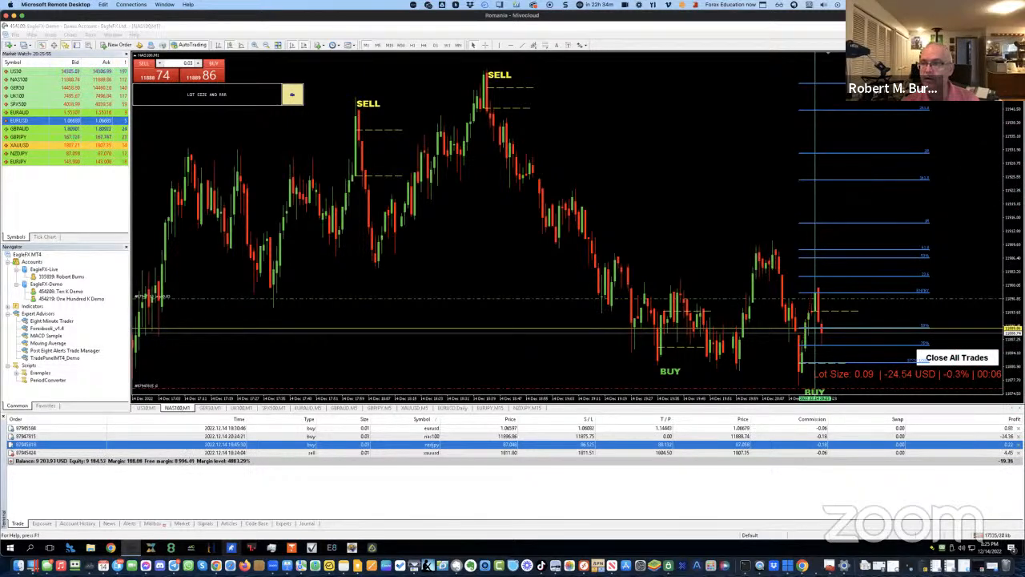
Set the Eight Minute Trader's Corner input to Left lower chart corner and confirm
double_click(268, 150)
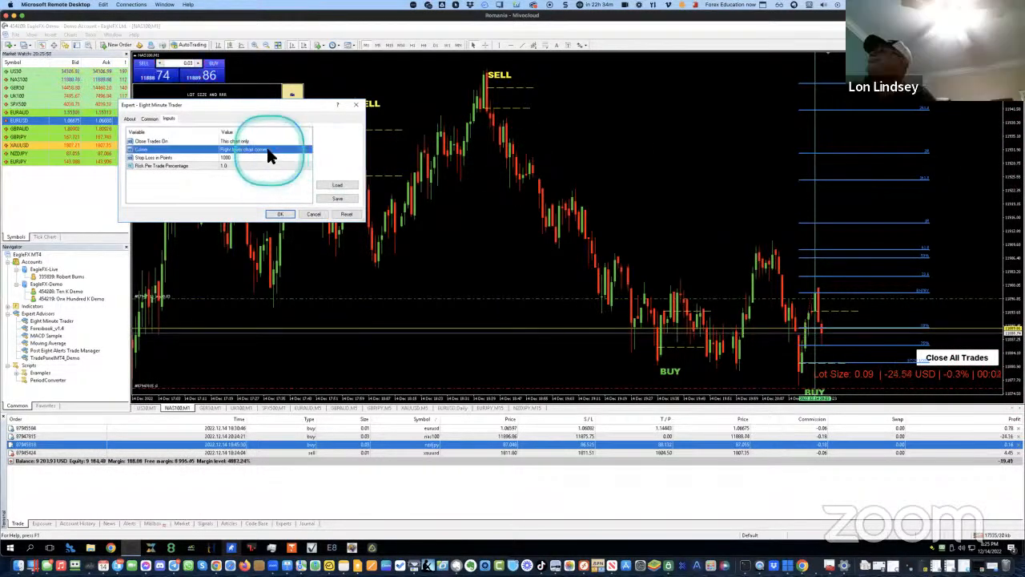
left_click(267, 150)
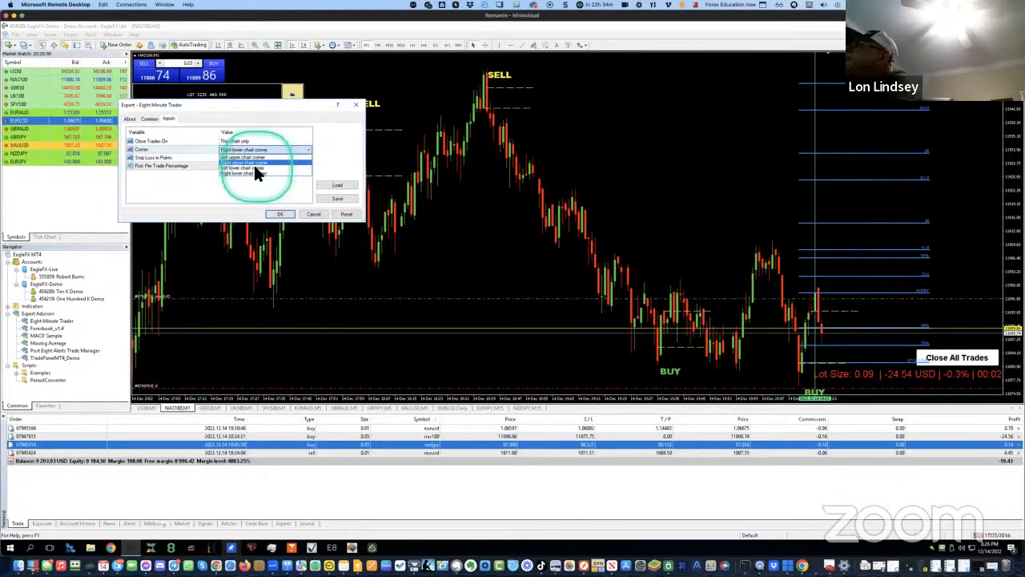
left_click(256, 174)
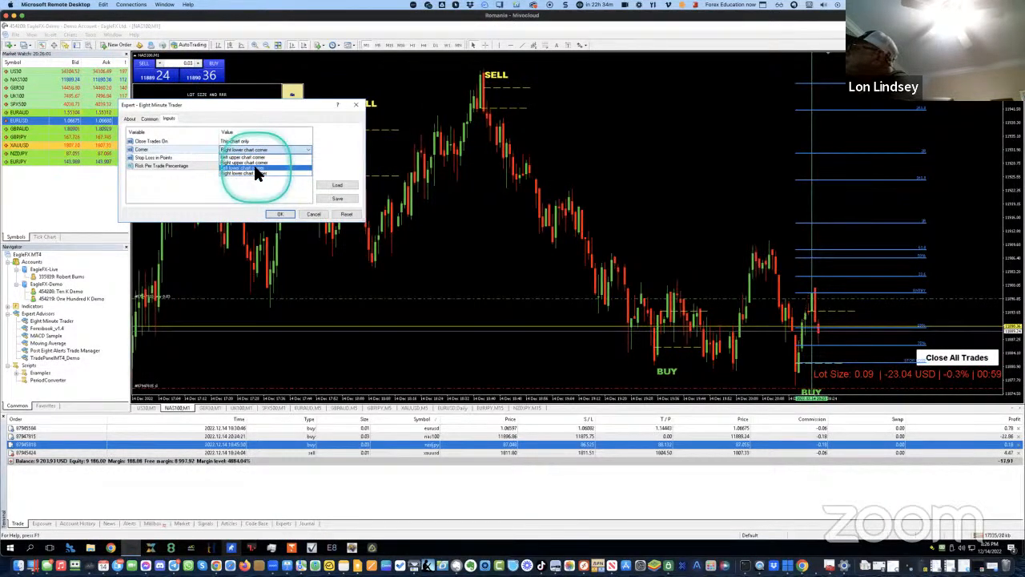
left_click(279, 214)
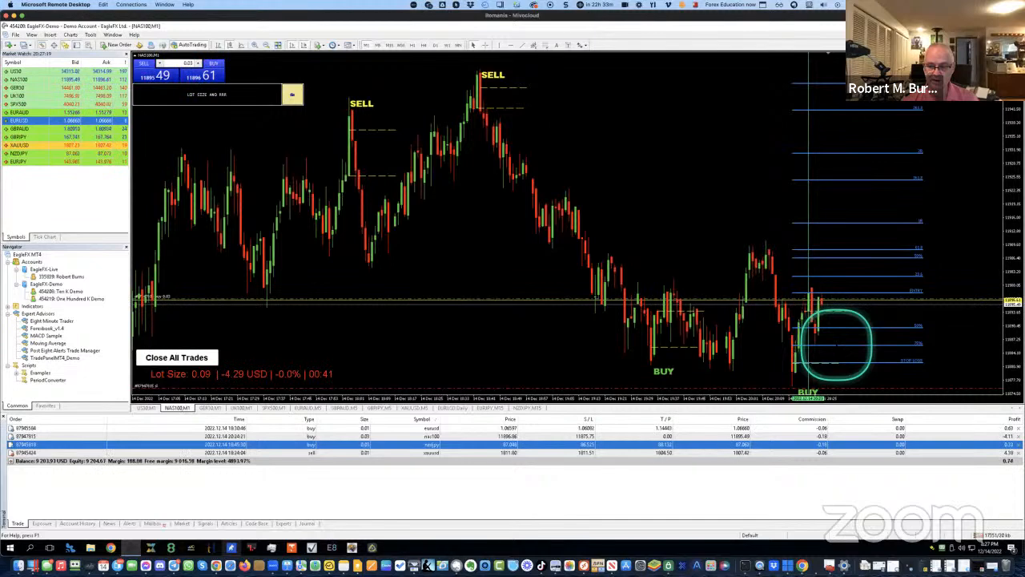
Place a 0.03-lot NAS100 buy limit order at 11885.90 from the chart's context menu
right_click(838, 343)
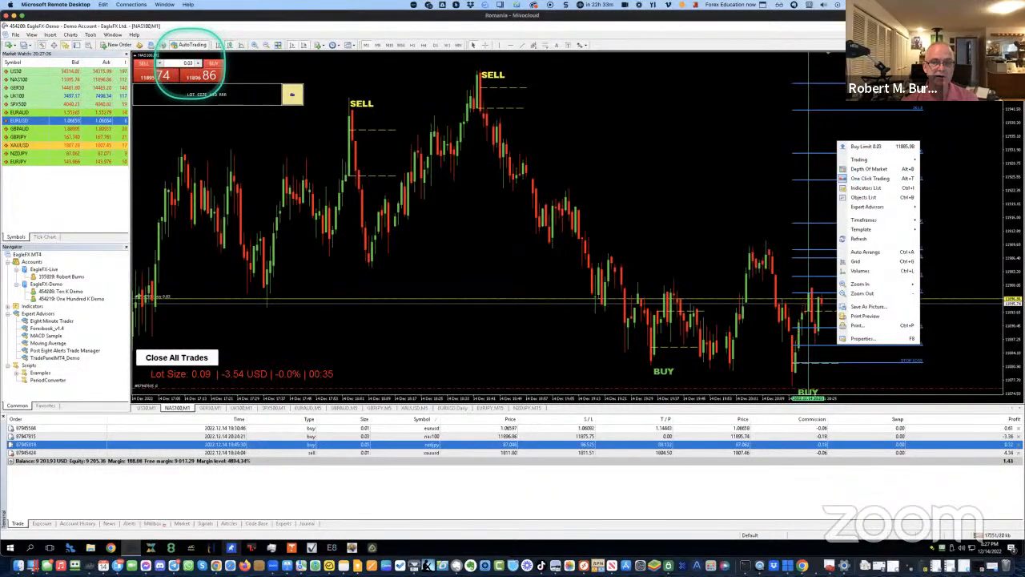
left_click(876, 147)
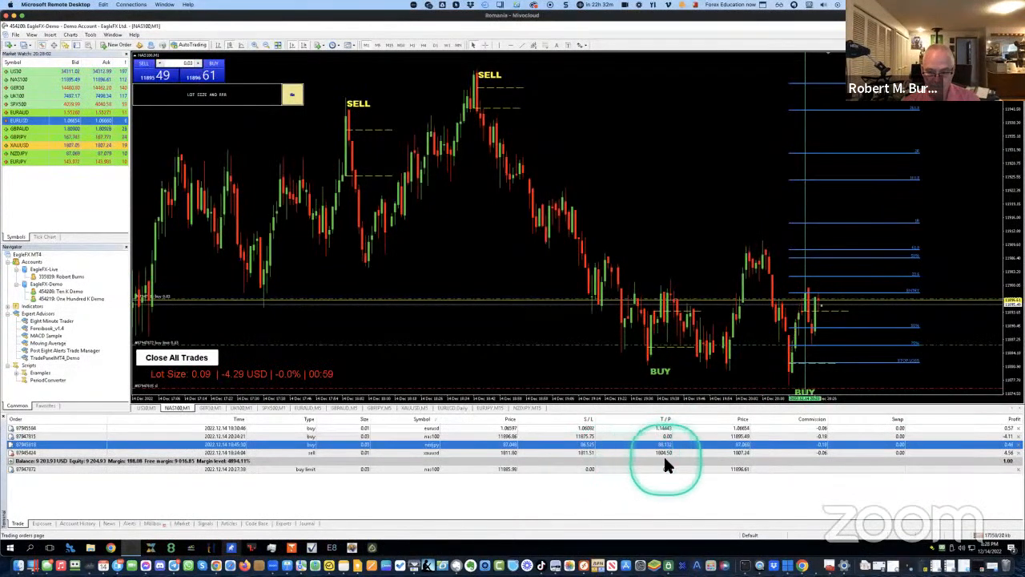
Give the NAS100 buy limit order at 11885.90 a stop loss of 11875.75 and save it
left_click(464, 437)
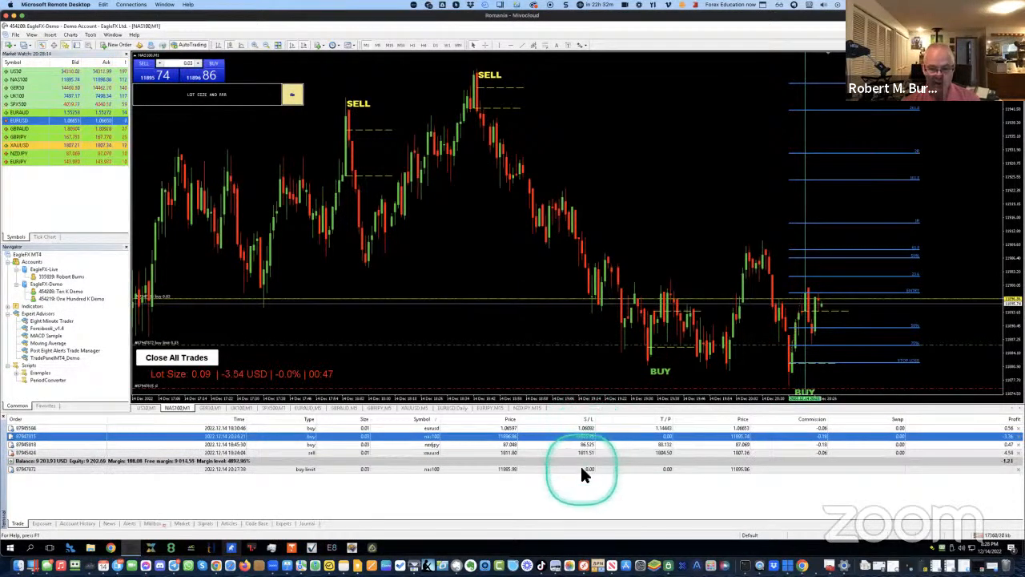
double_click(580, 468)
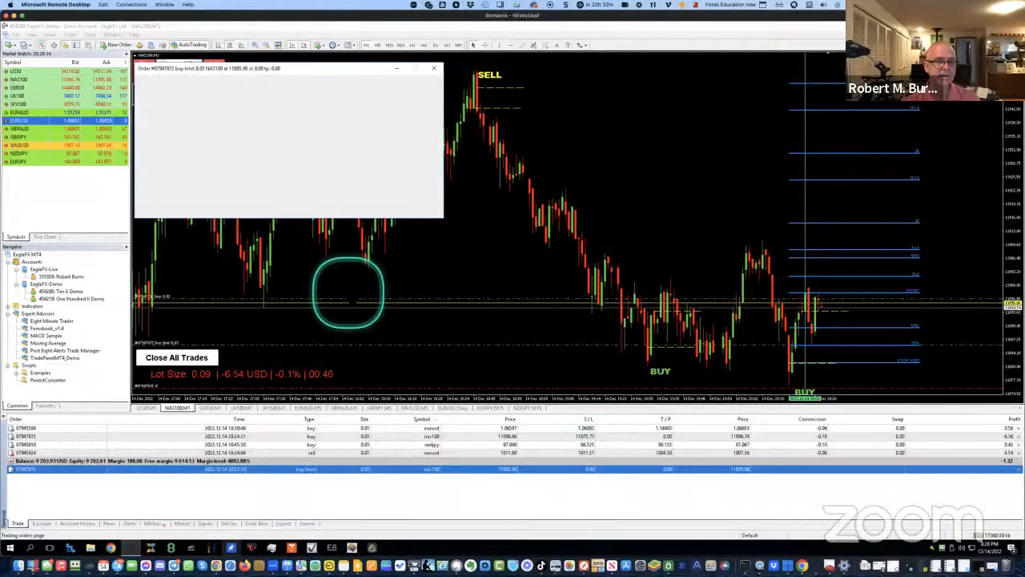
double_click(326, 157)
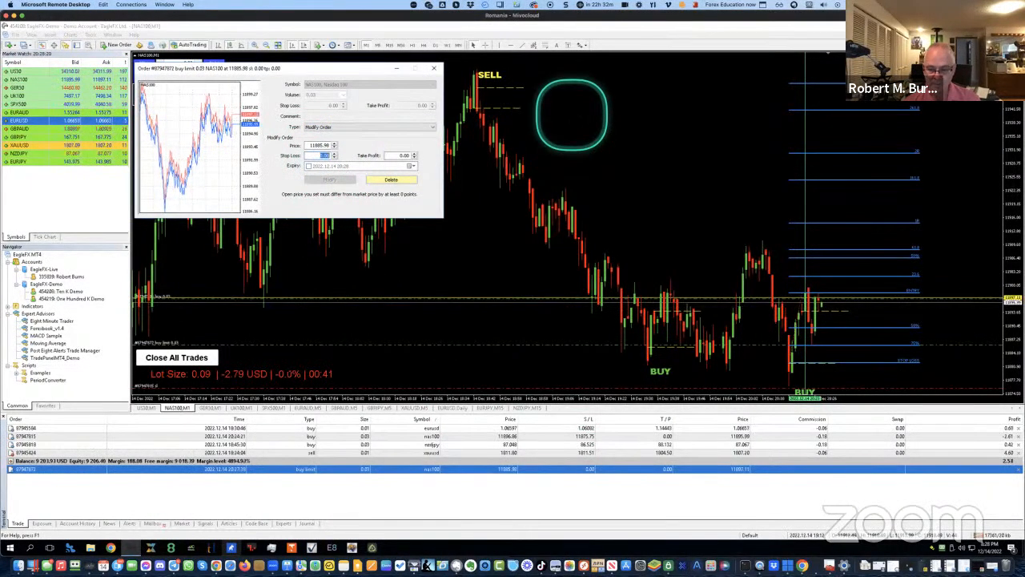
type("11875.00")
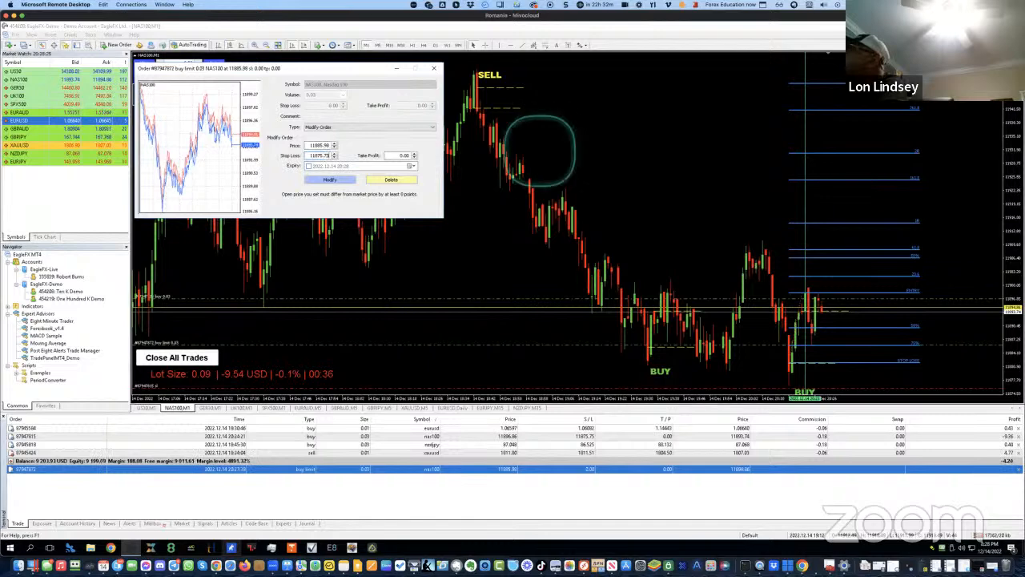
left_click(346, 183)
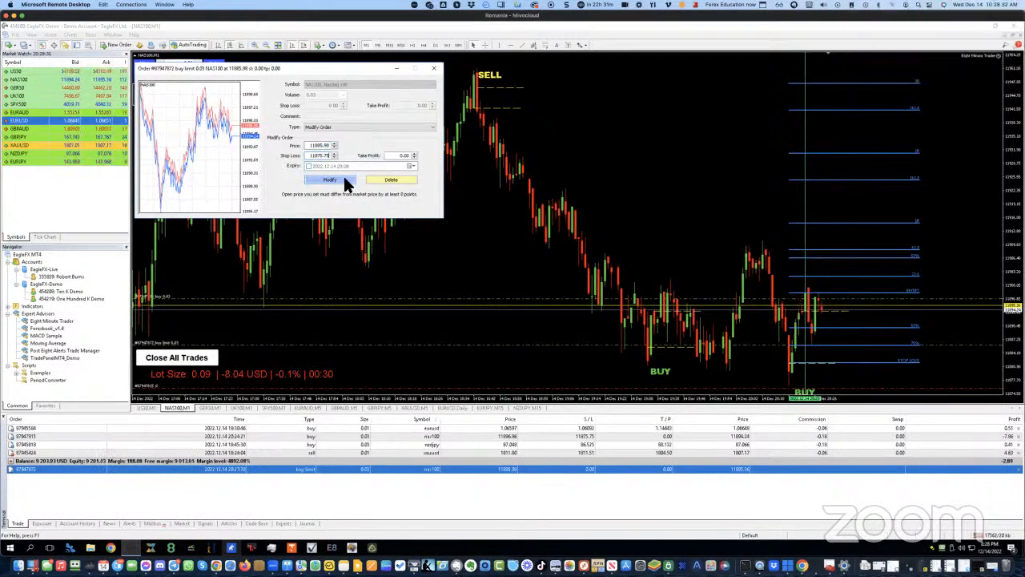
left_click(346, 183)
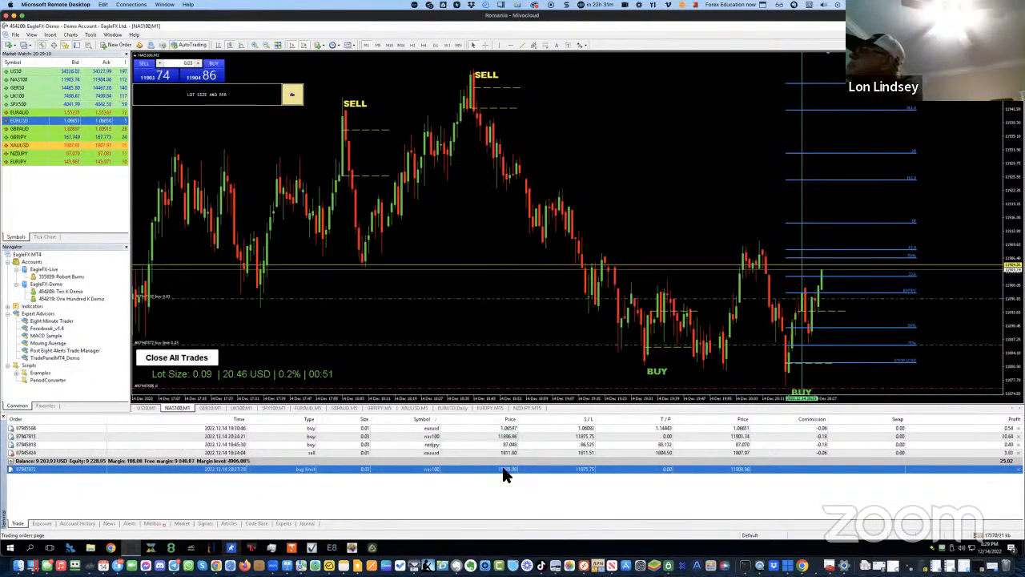
left_click(495, 471)
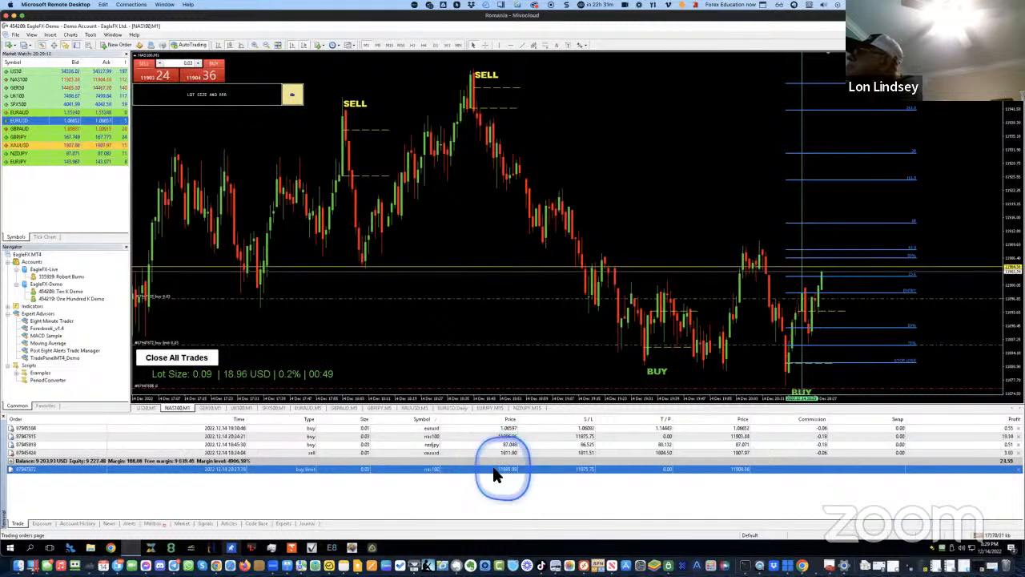
double_click(495, 471)
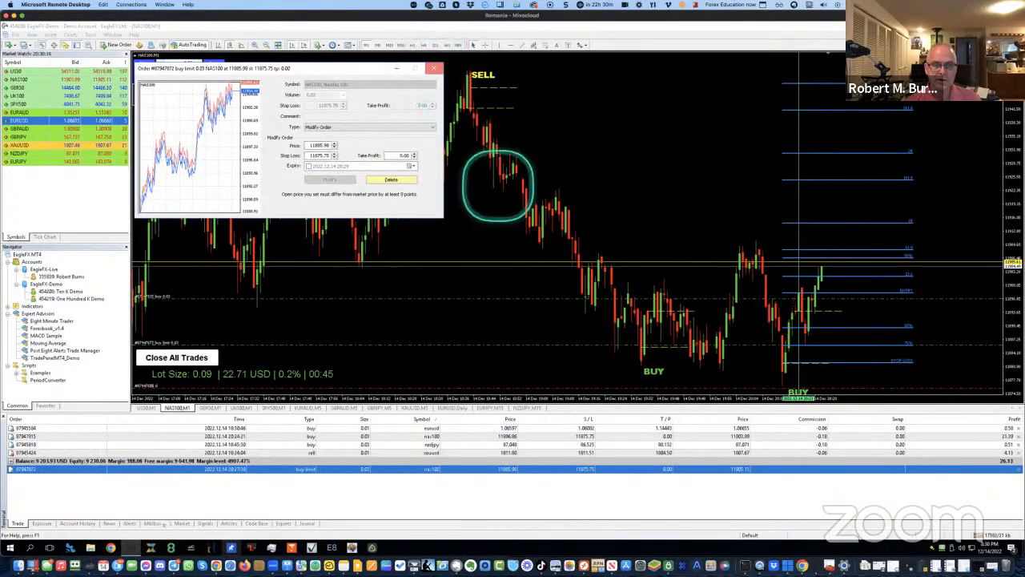
left_click(434, 72)
left_click(506, 437)
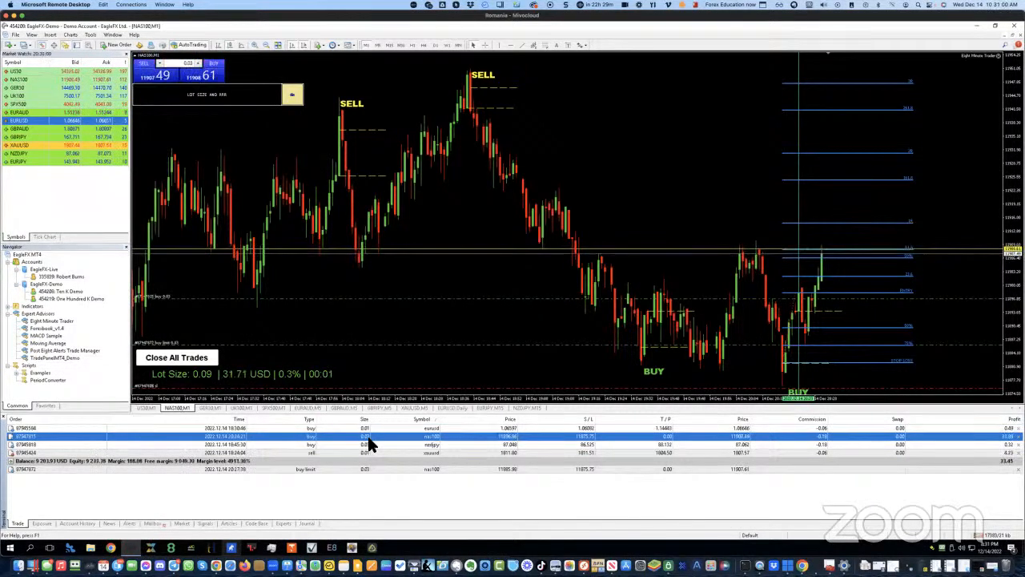
double_click(418, 469)
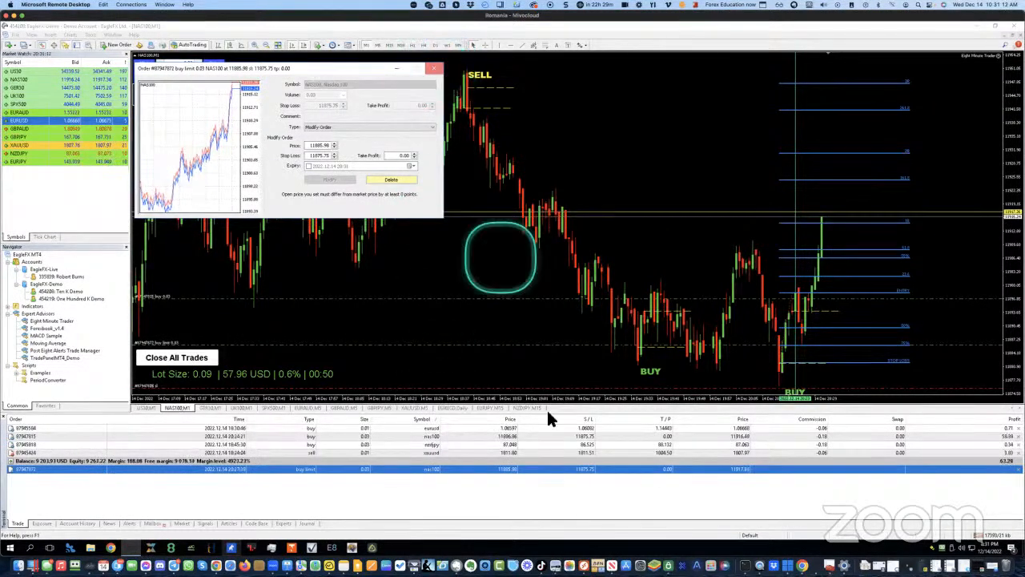
left_click(433, 68)
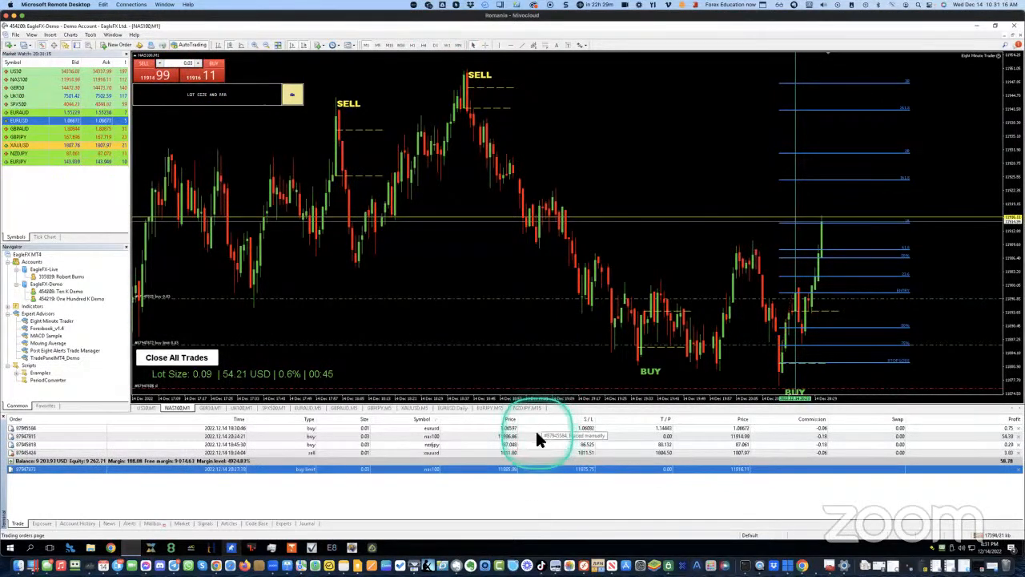
left_click(537, 435)
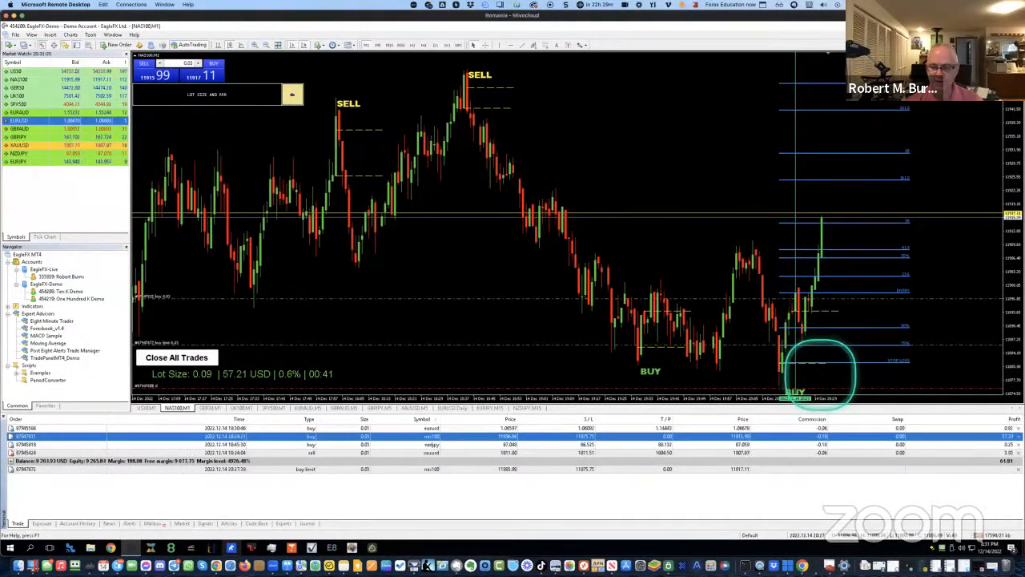
left_click(793, 435)
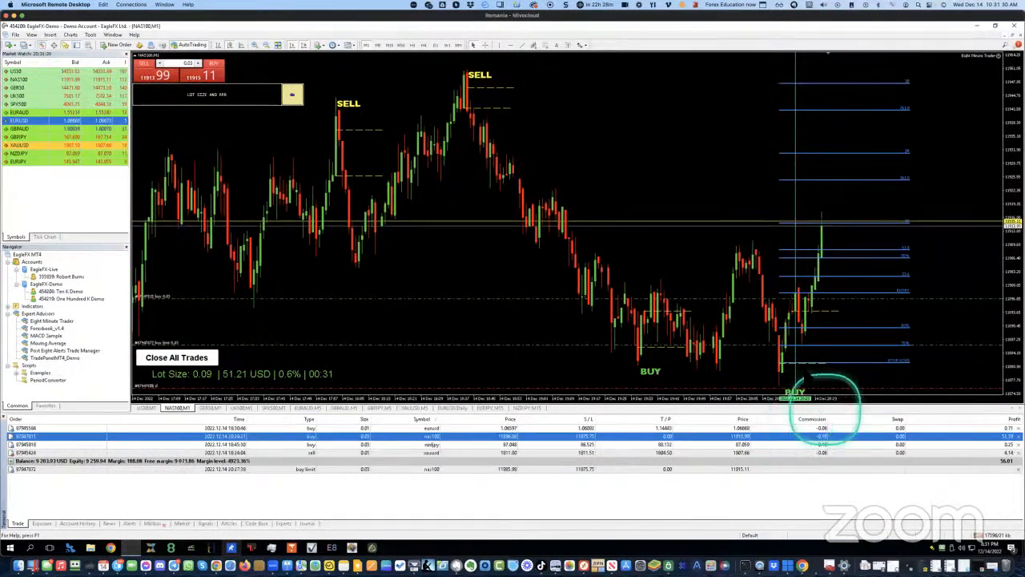
right_click(738, 236)
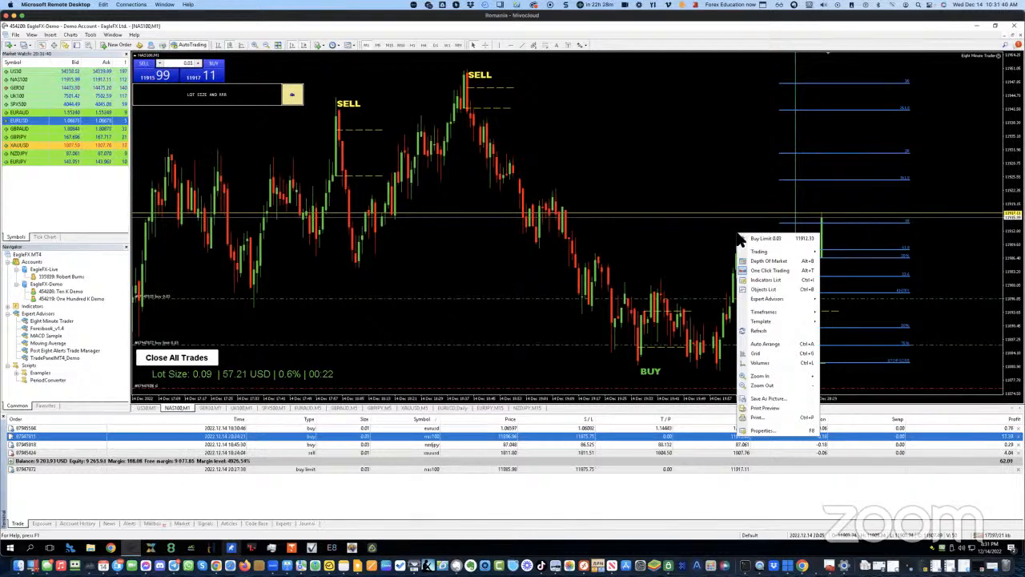
left_click(663, 255)
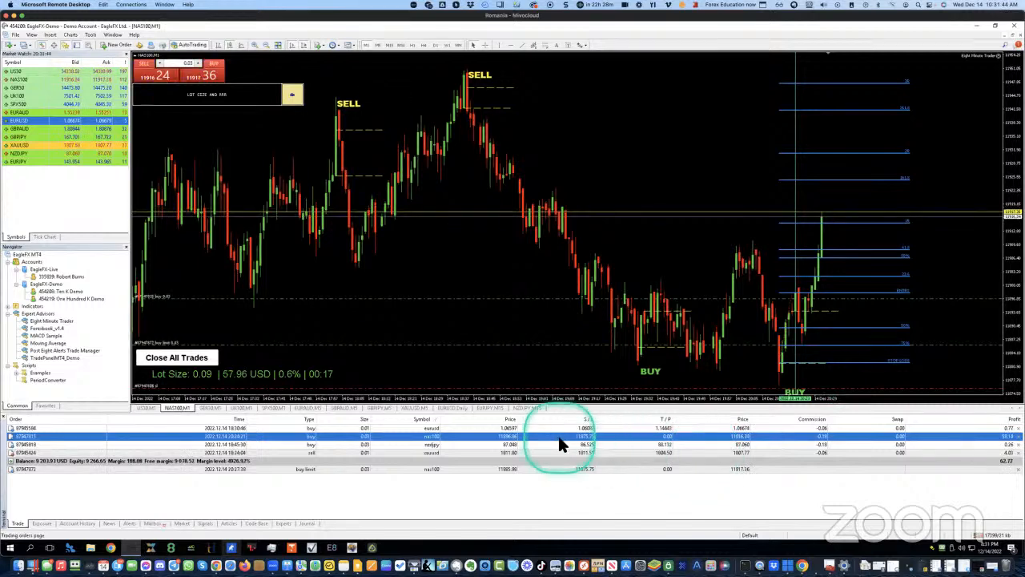
double_click(492, 436)
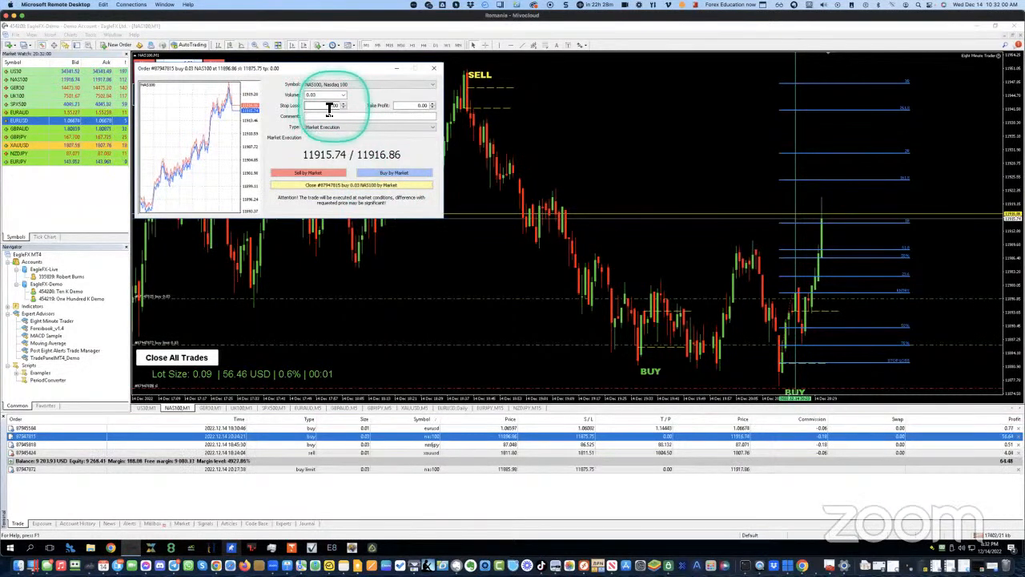
left_click(435, 72)
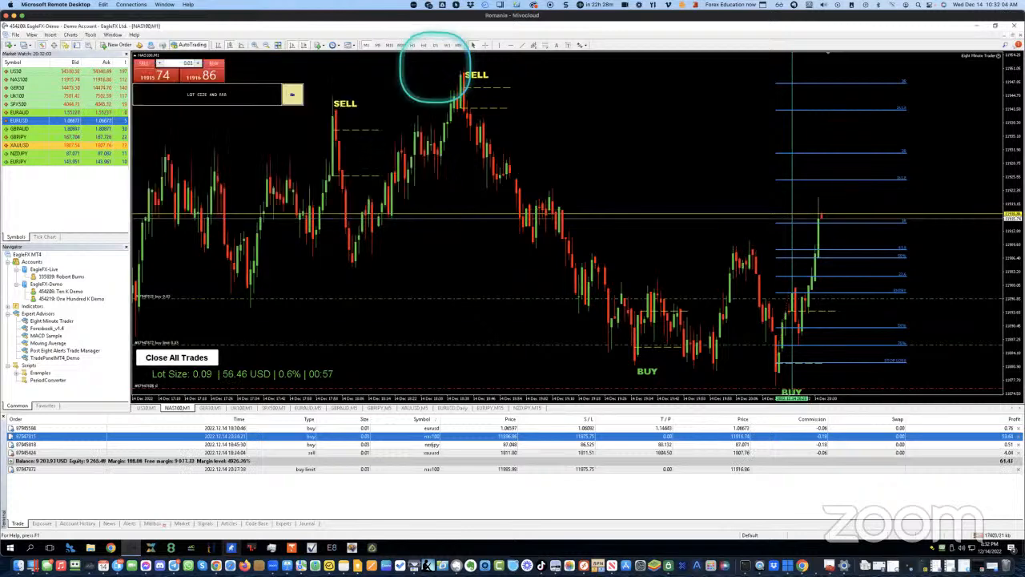
Open the Custom trailing stop dialog for the NAS100 buy position's Trade-tab row
right_click(584, 445)
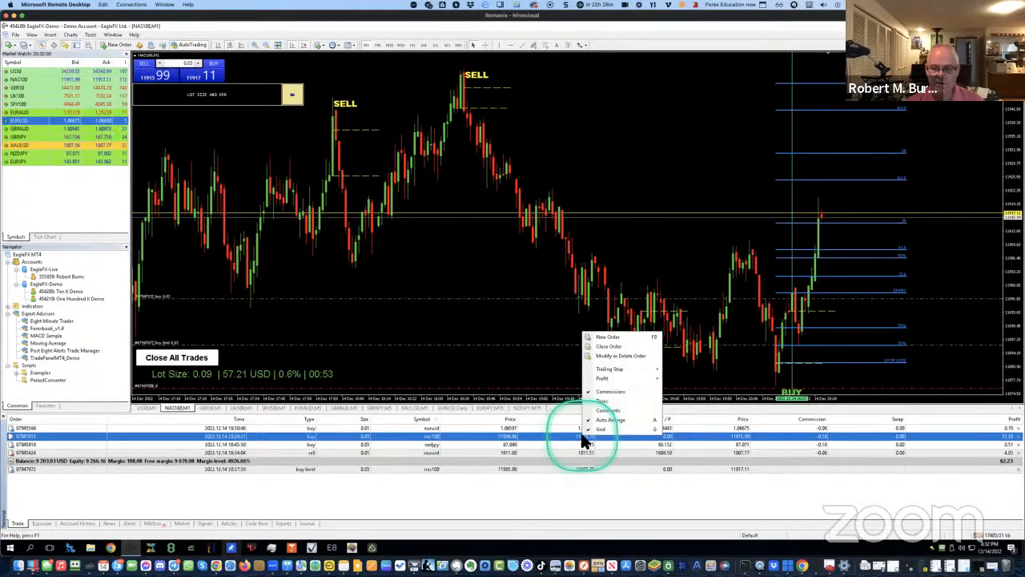
left_click(568, 434)
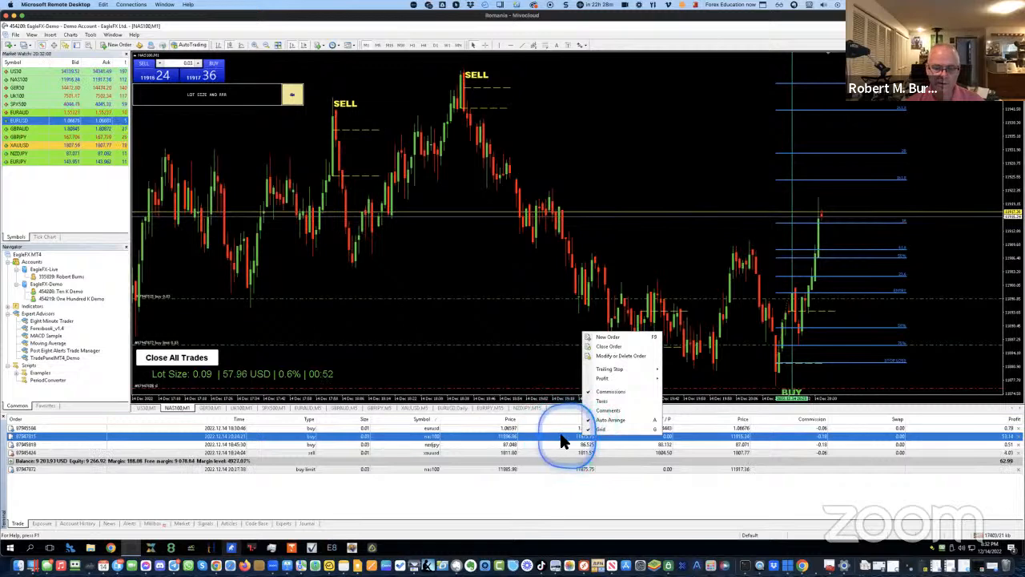
right_click(458, 434)
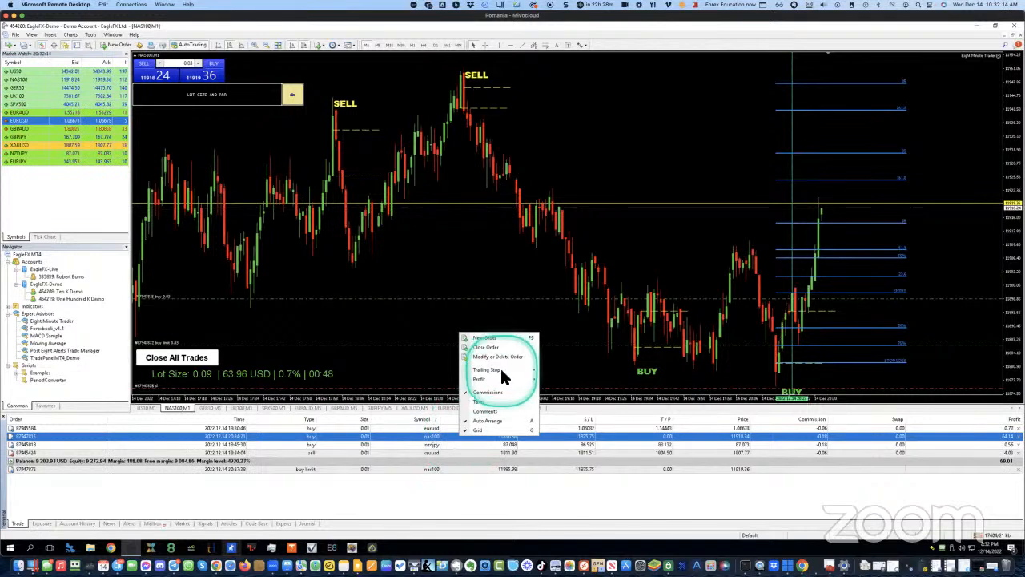
mouse_move(501, 370)
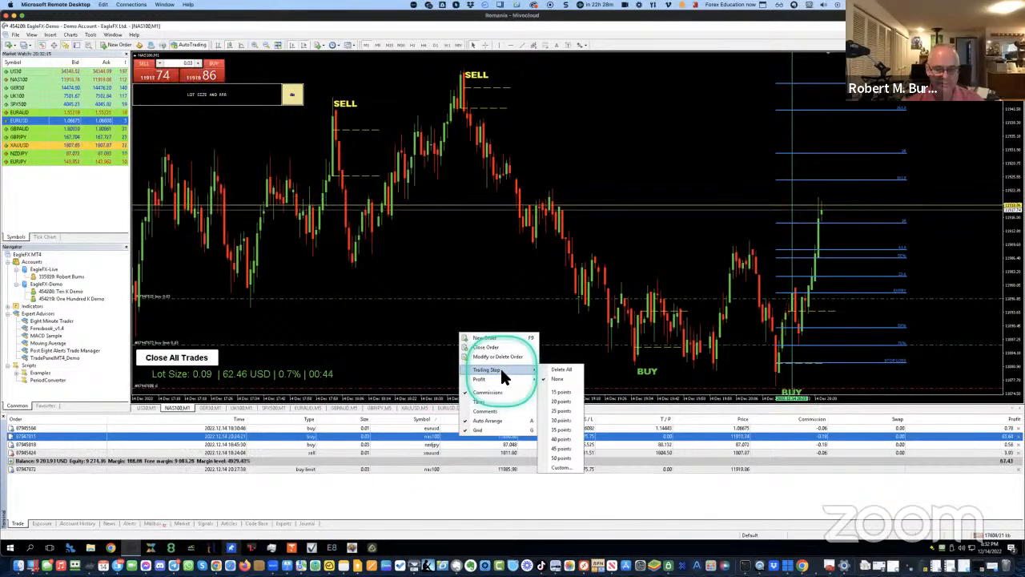
left_click(562, 468)
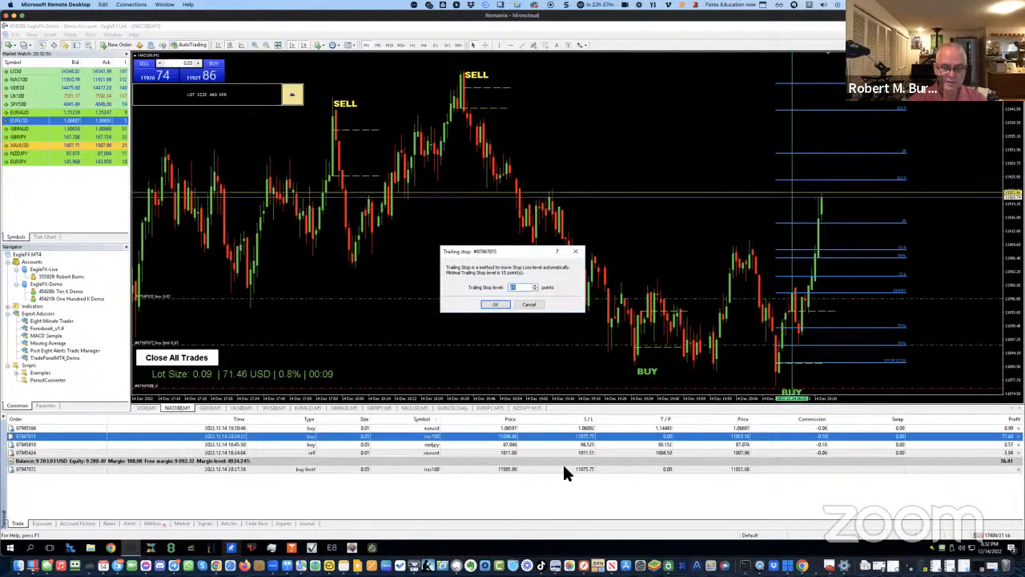
Apply a 400-point trailing stop to the NAS100 buy position
type("4000")
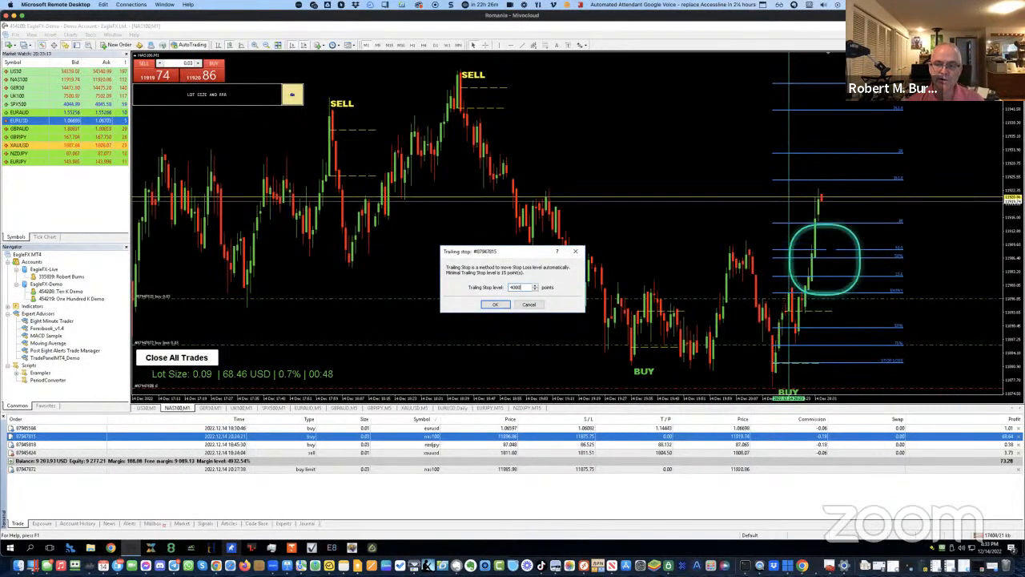
left_click(495, 304)
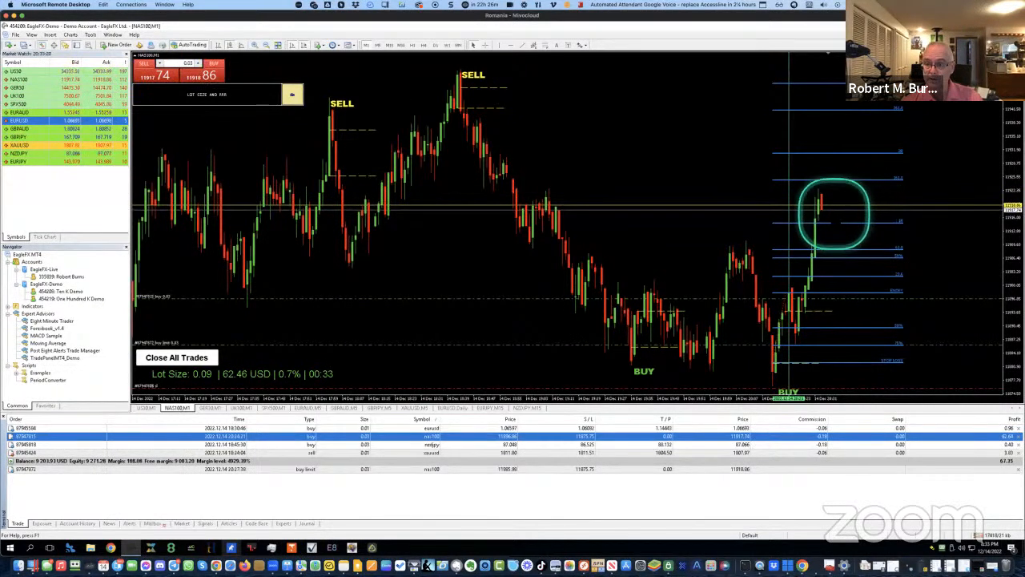
mouse_move(835, 220)
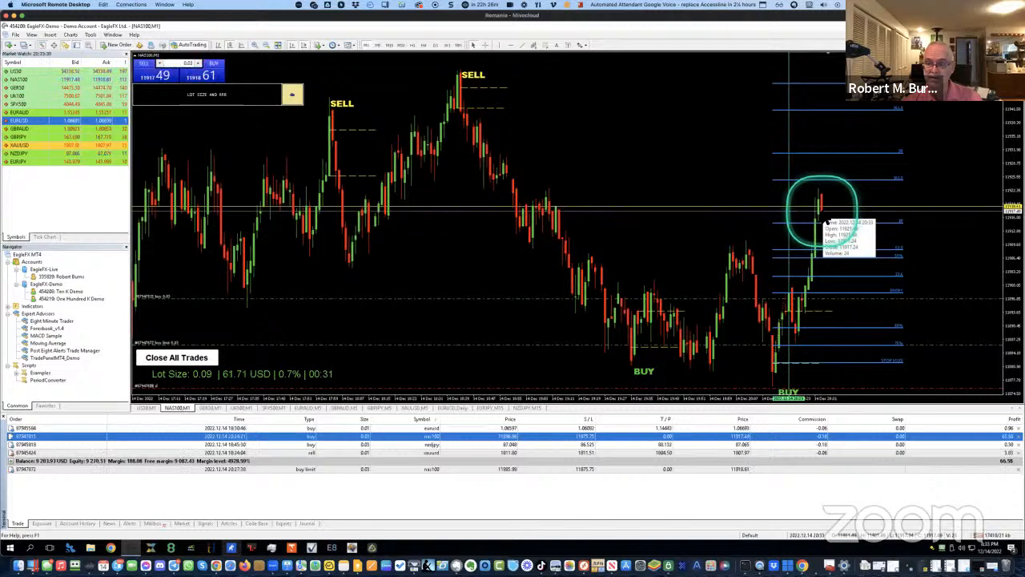
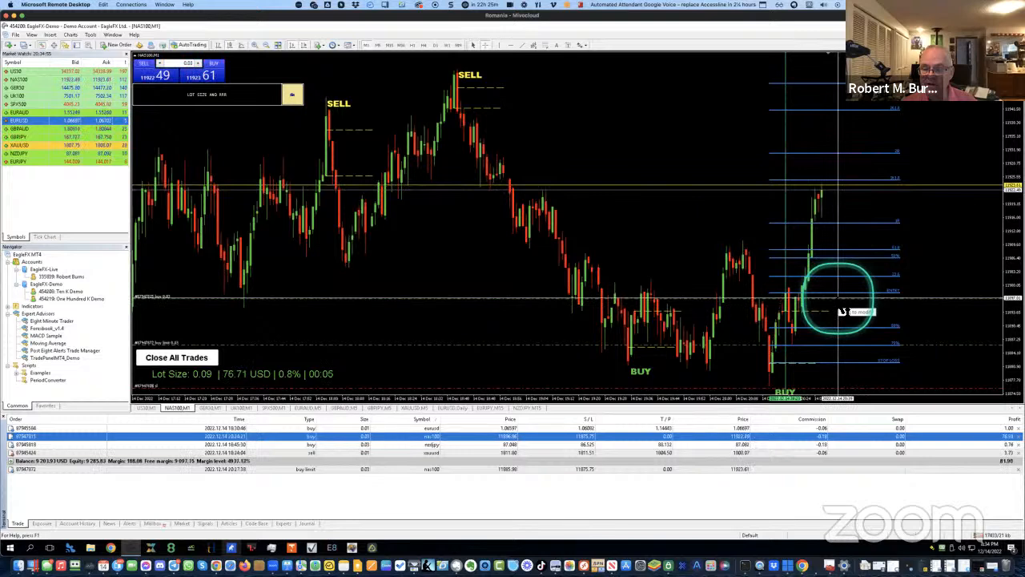
Measure the distance to the highs and open the Custom trailing stop dialog for the NAS100 buy
left_click_drag(839, 311, 849, 186)
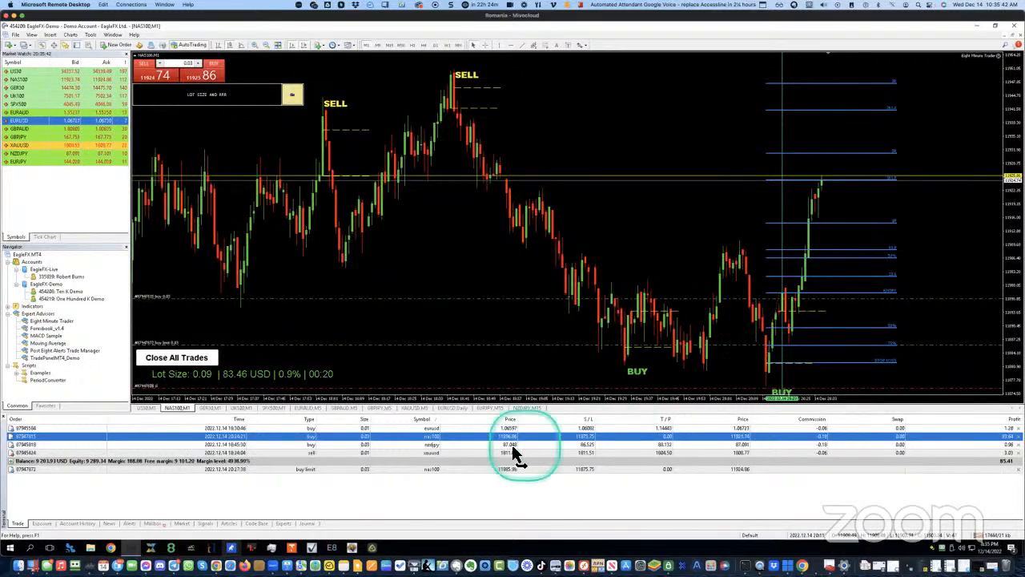
right_click(475, 434)
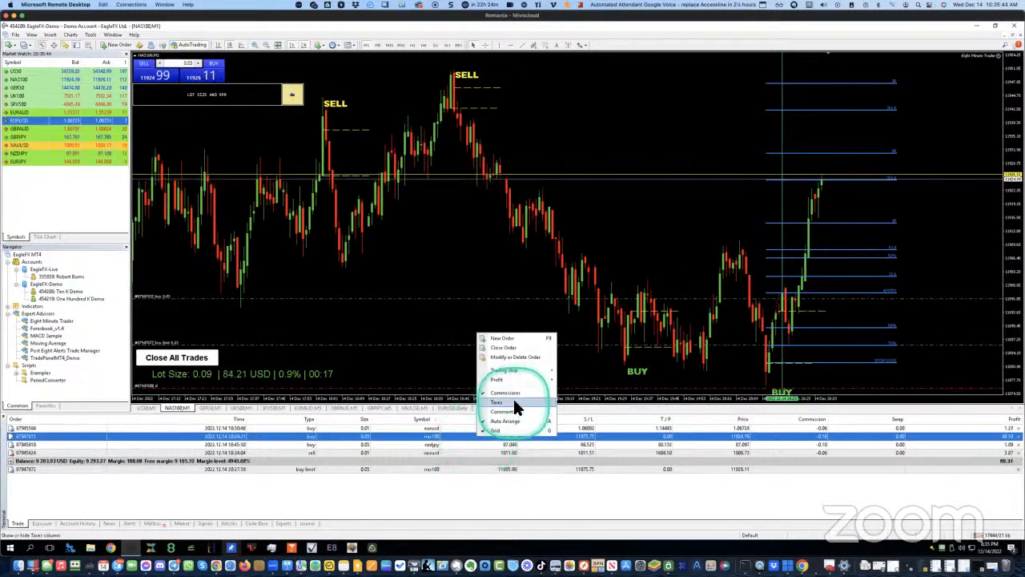
mouse_move(514, 378)
left_click(571, 465)
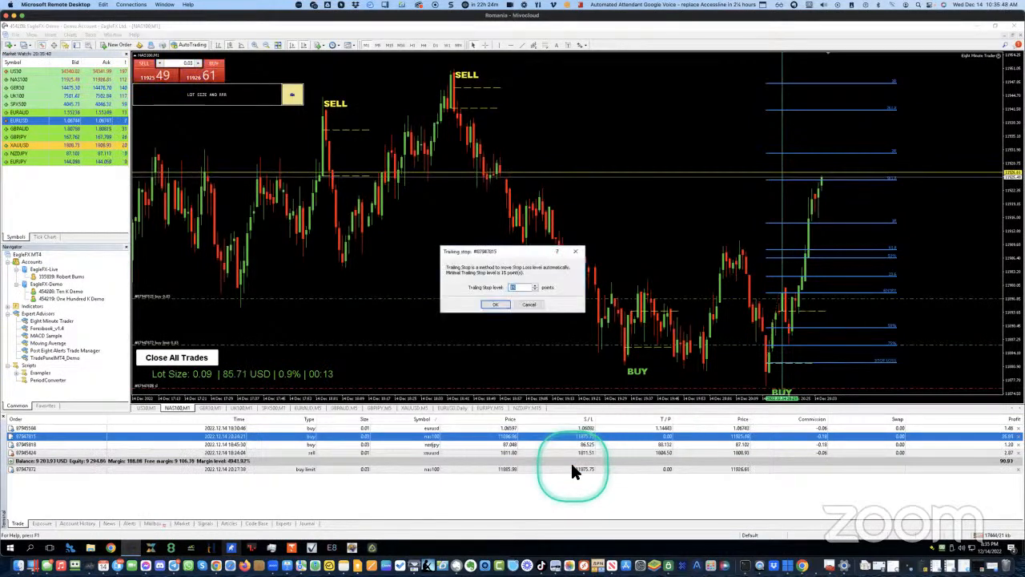
Apply a 2500-point trailing stop, lifting the NAS100 stop loss to 11903.24
left_click(521, 288)
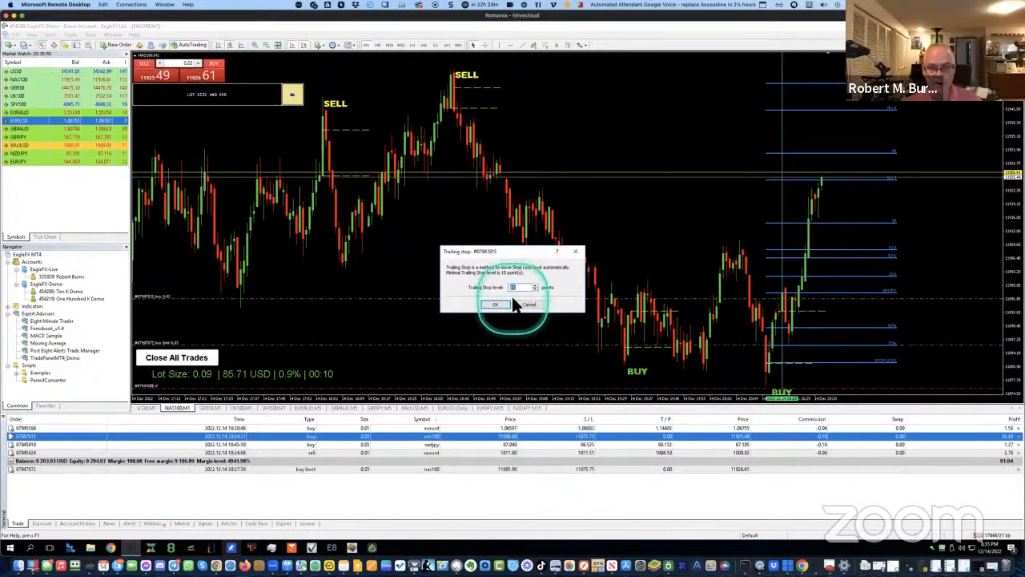
left_click_drag(523, 289, 491, 291)
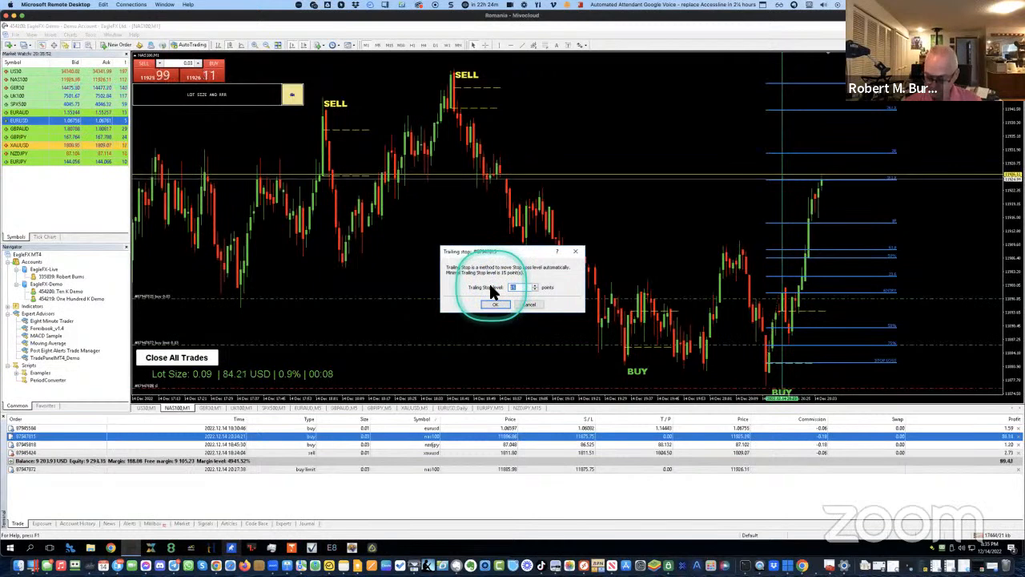
type("250")
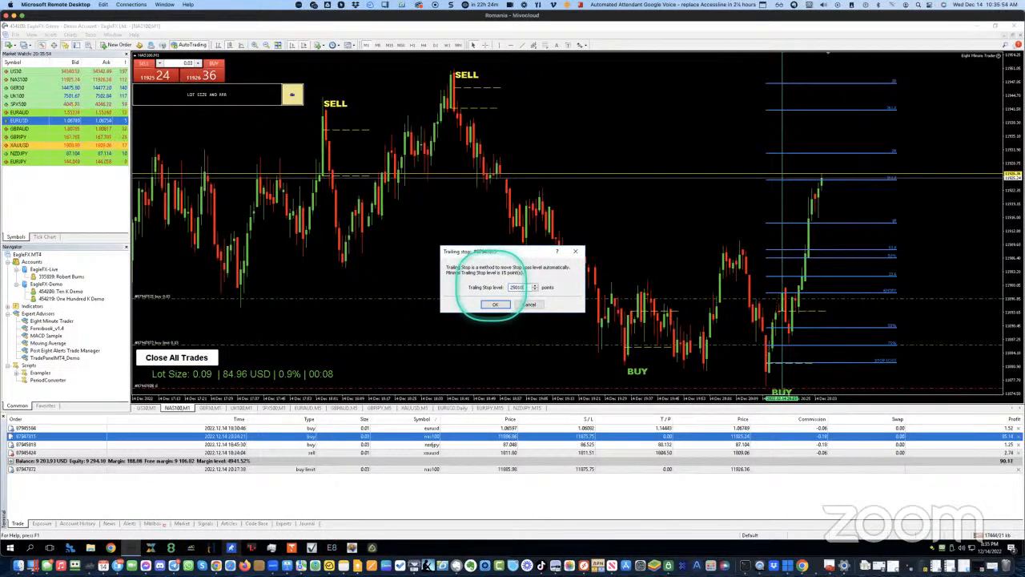
type("00")
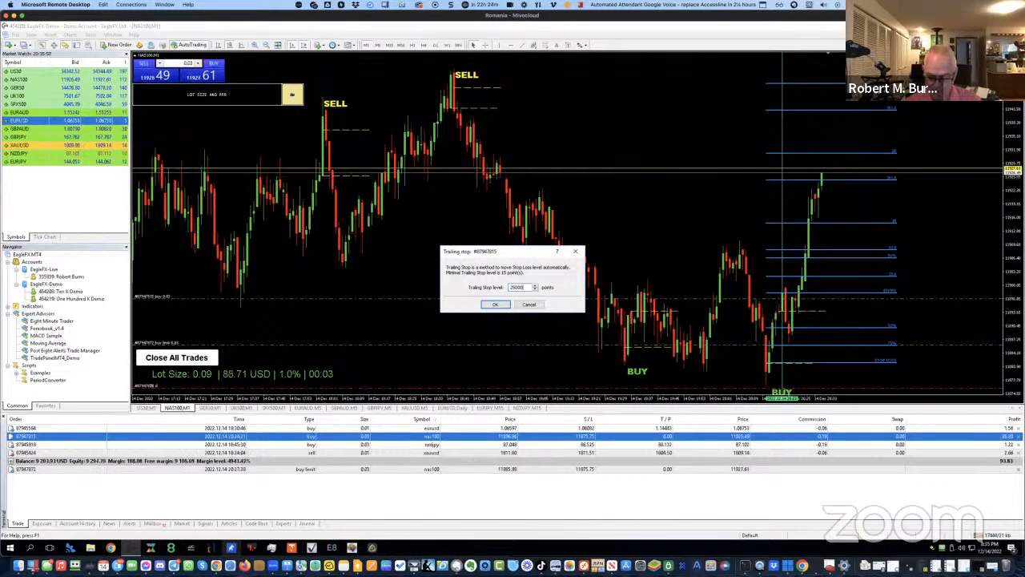
left_click(495, 305)
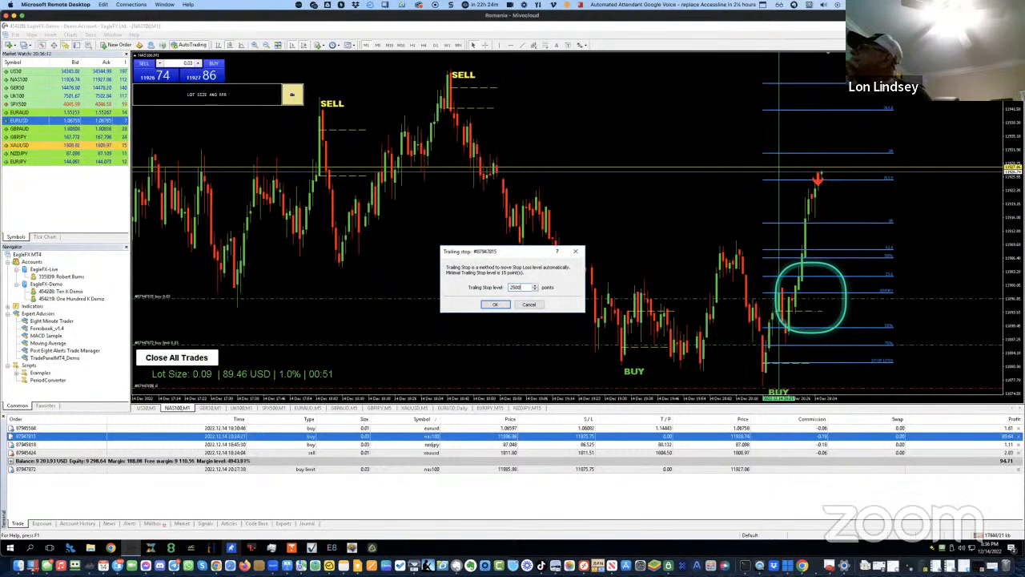
left_click(495, 304)
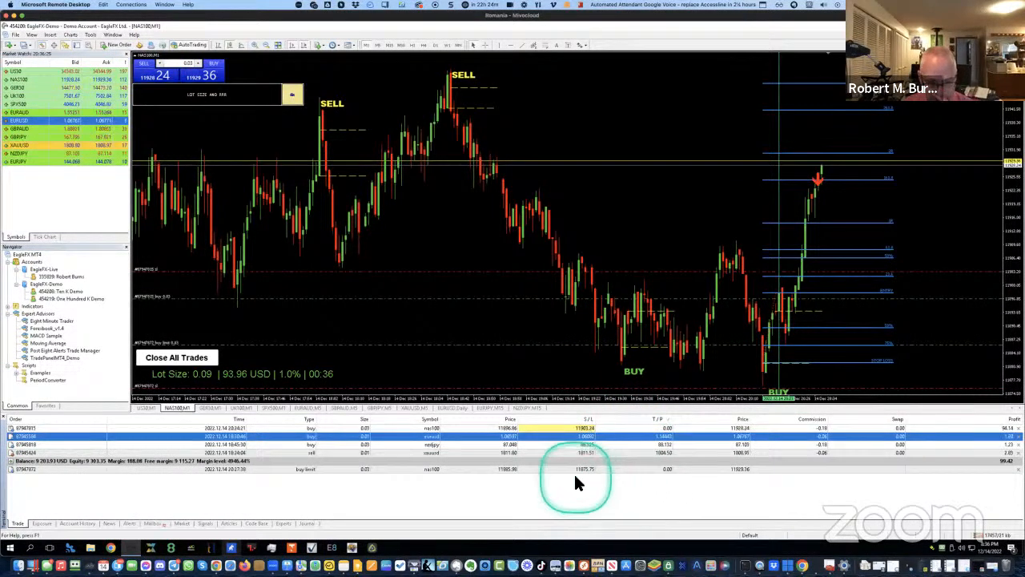
left_click(577, 429)
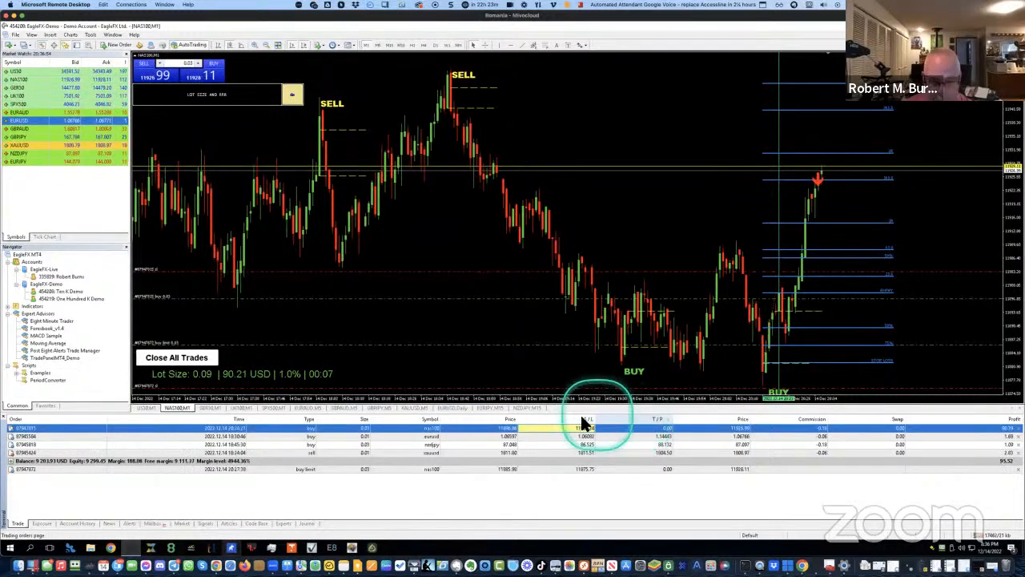
left_click(584, 471)
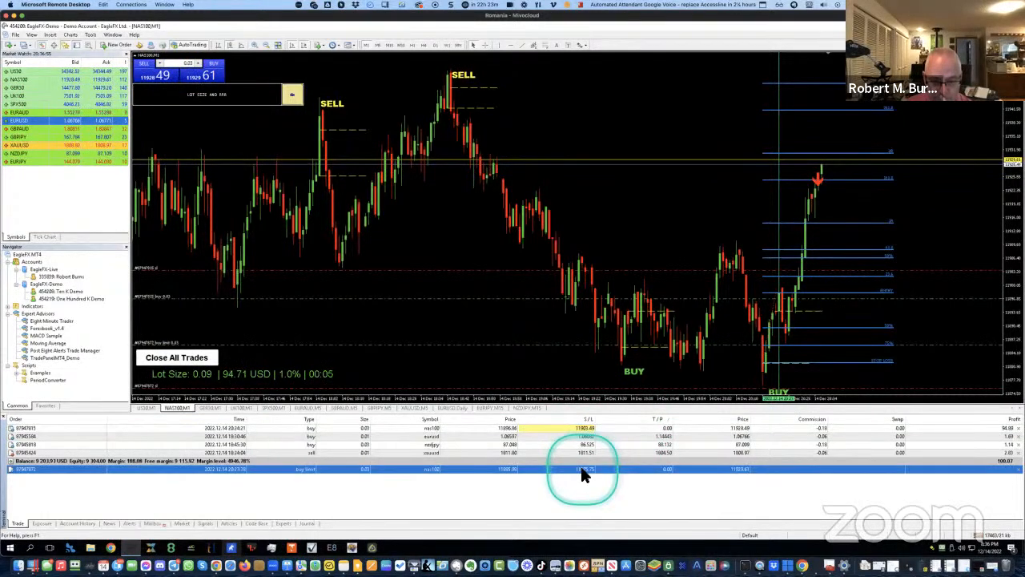
left_click(539, 430)
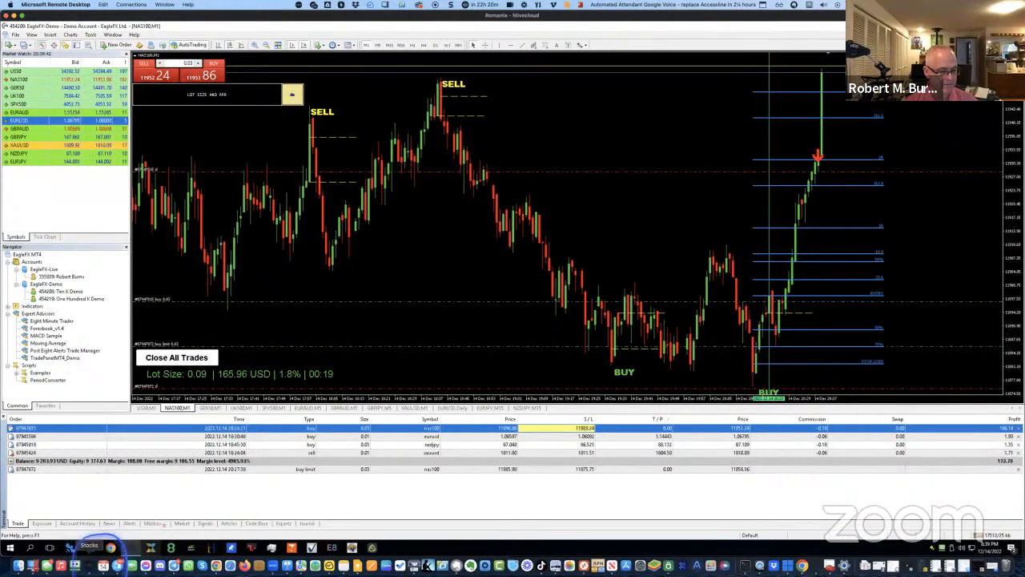
On the US30 M1 chart, show the Stocks market changes in points, then clear the Stocks window away
left_click(146, 407)
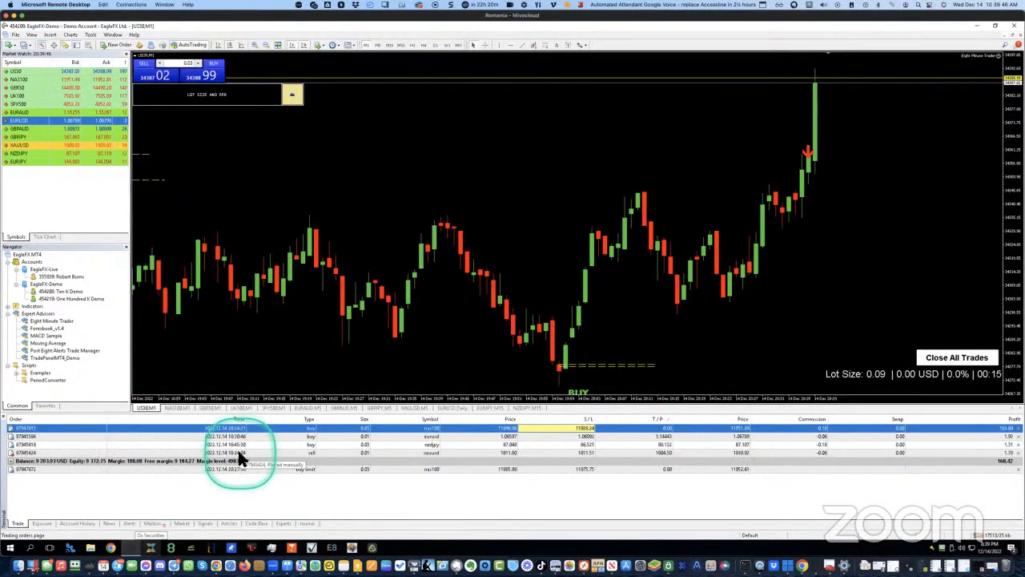
left_click_drag(0, 132, 377, 117)
left_click(253, 292)
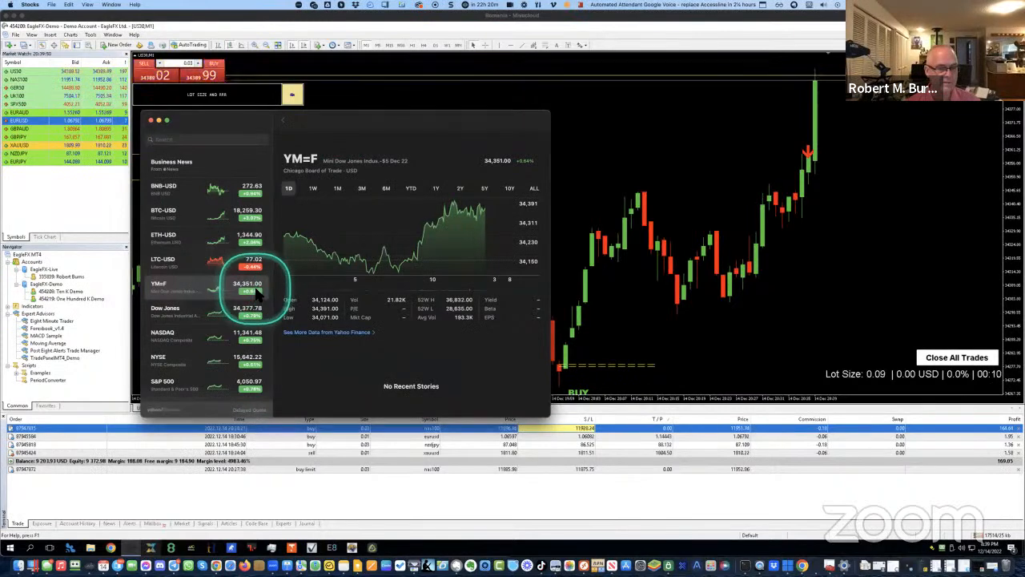
left_click(253, 292)
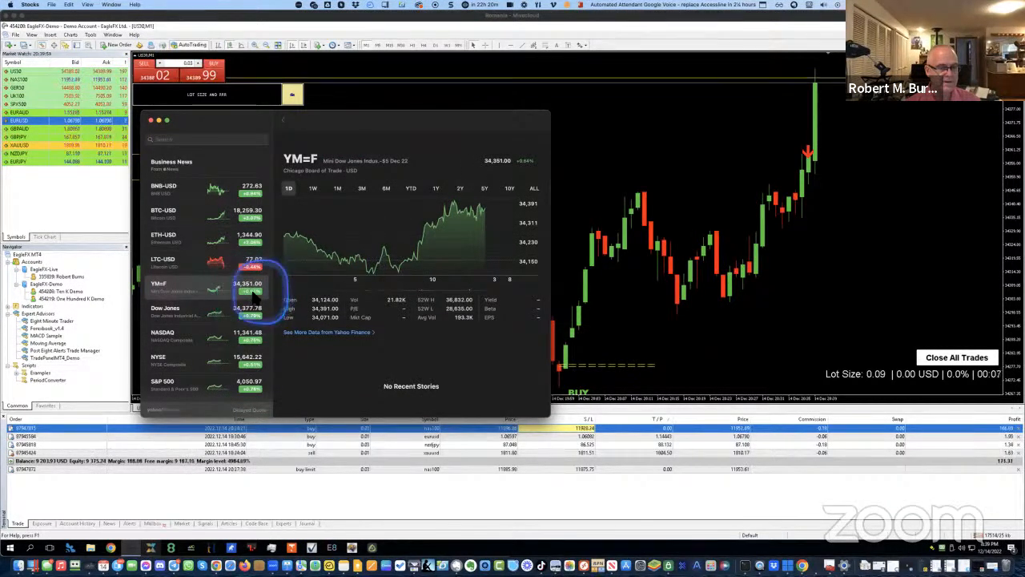
left_click(252, 314)
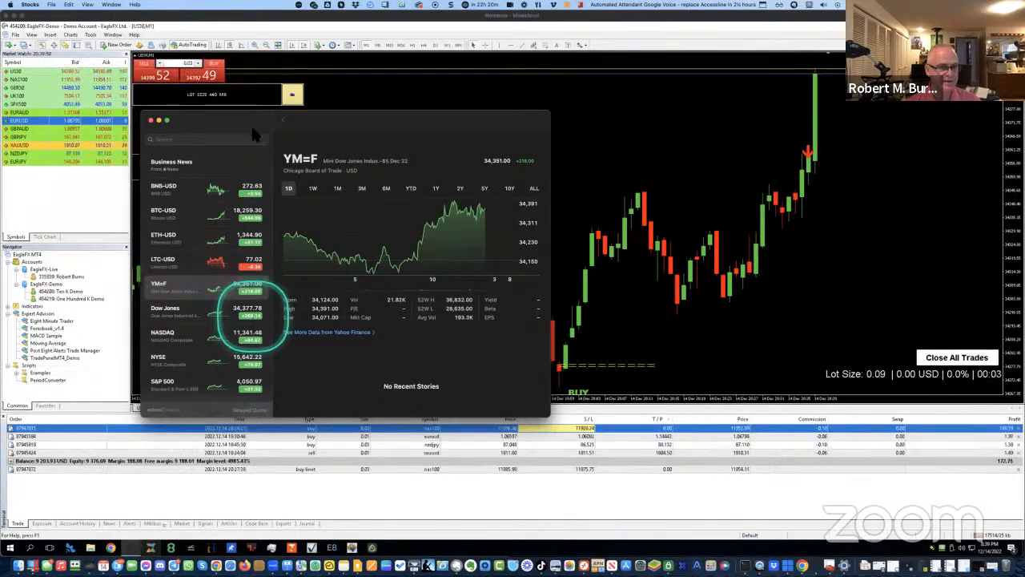
left_click_drag(252, 117, 0, 197)
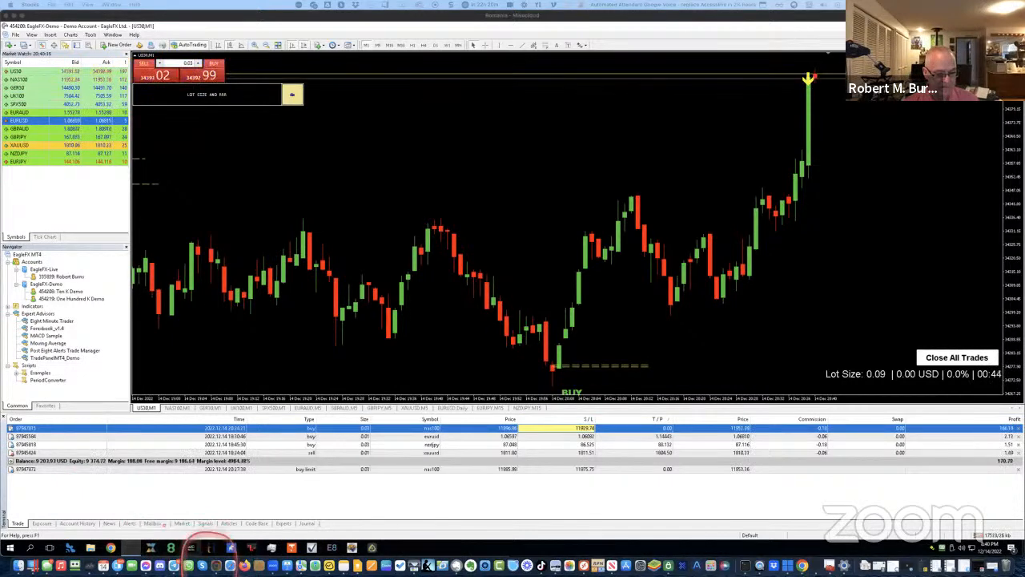
right_click(216, 565)
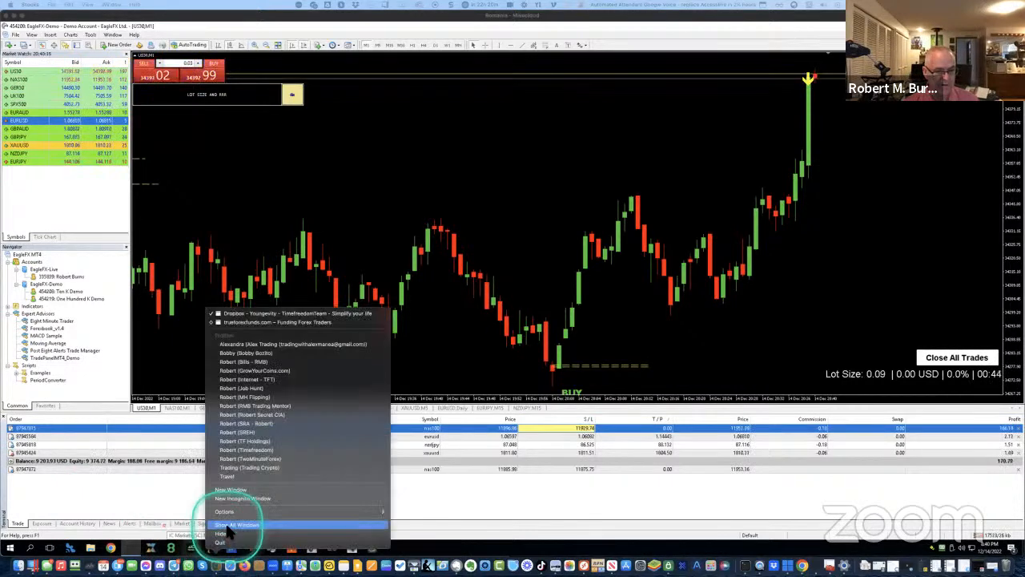
Open Chrome in another profile and view the Forex Factory calendar's Dec 14 FOMC events
left_click(269, 406)
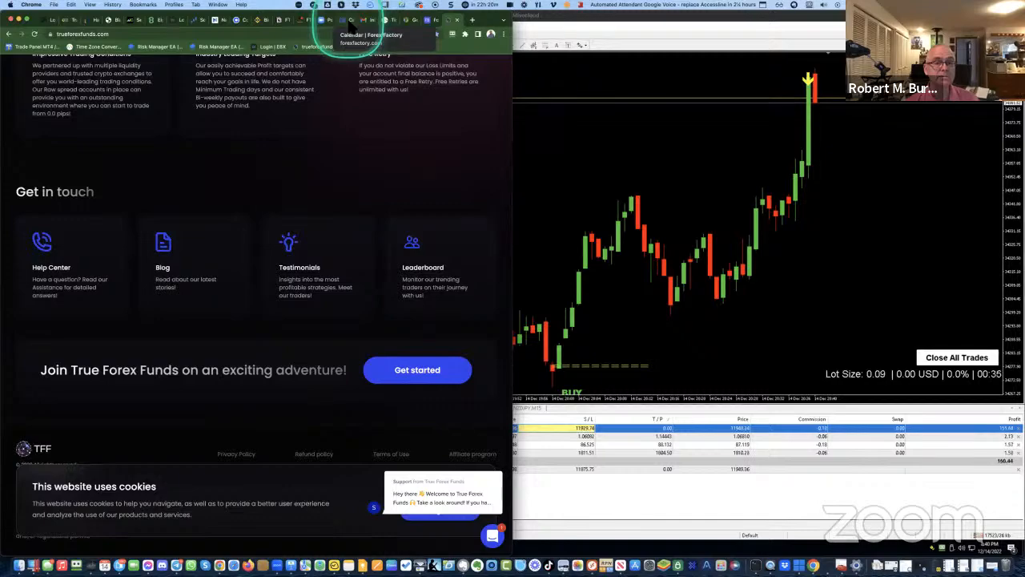
left_click(351, 22)
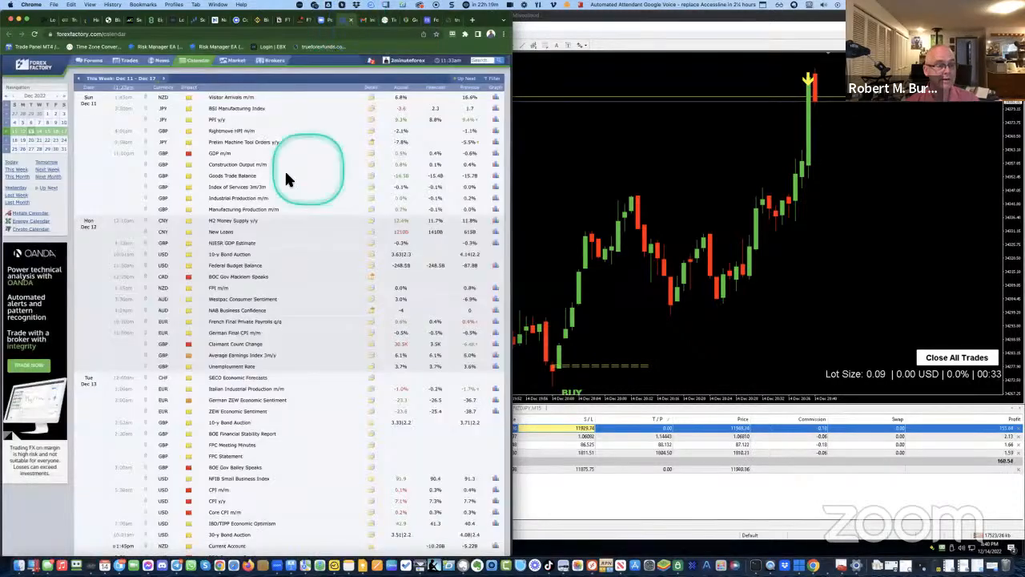
scroll(235, 209, "down", 10)
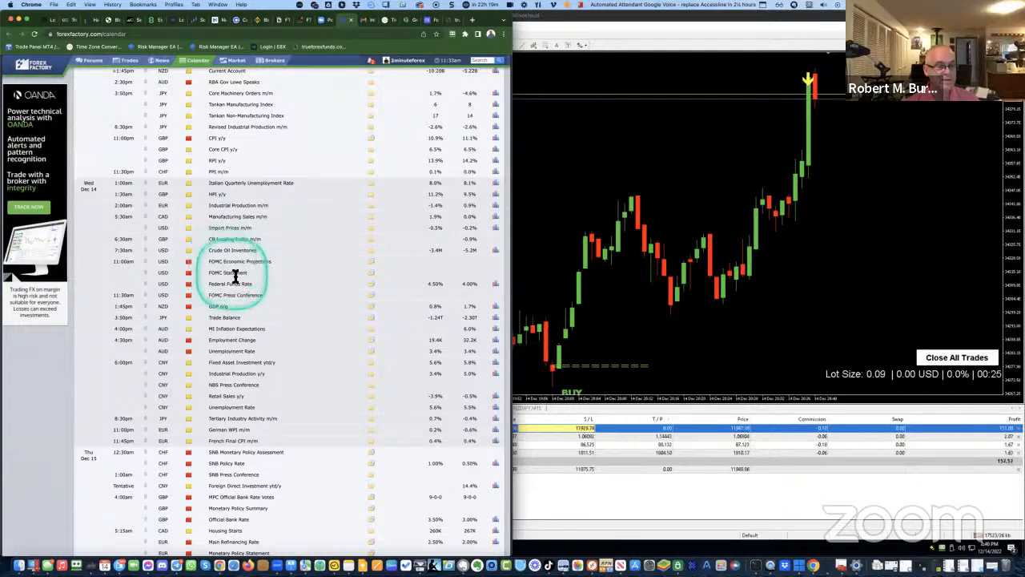
scroll(236, 275, "up", 1)
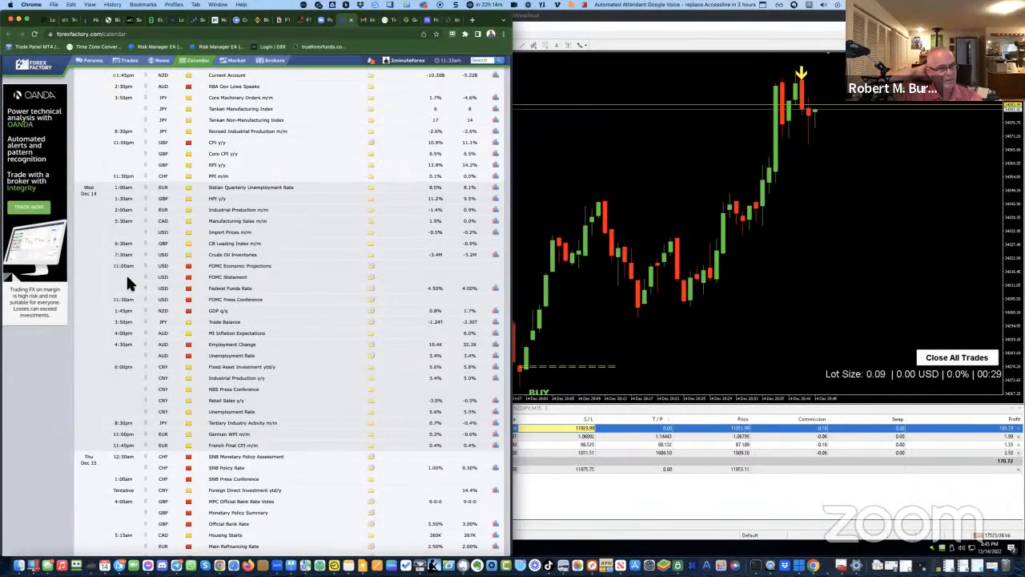
left_click(638, 21)
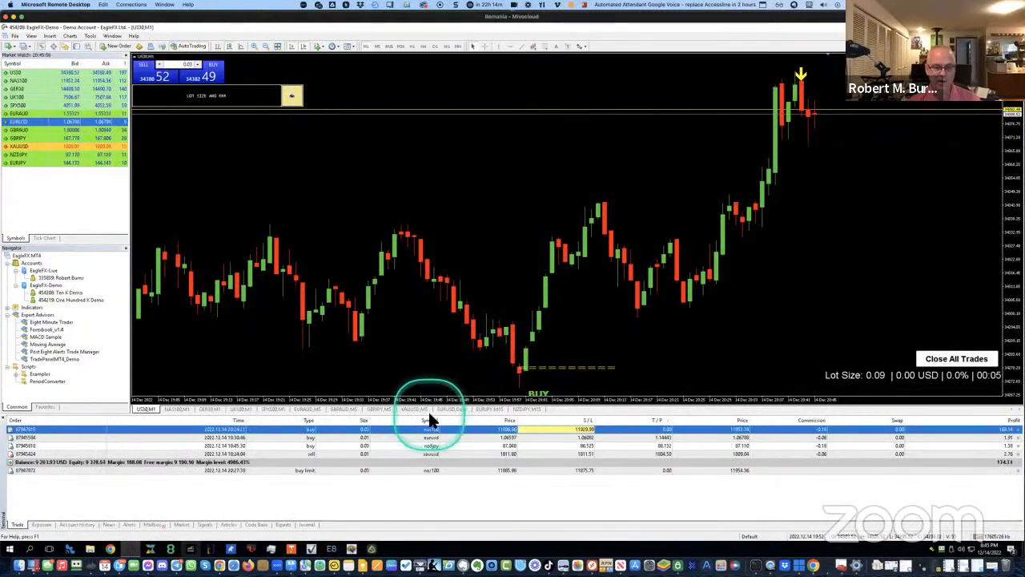
left_click(184, 409)
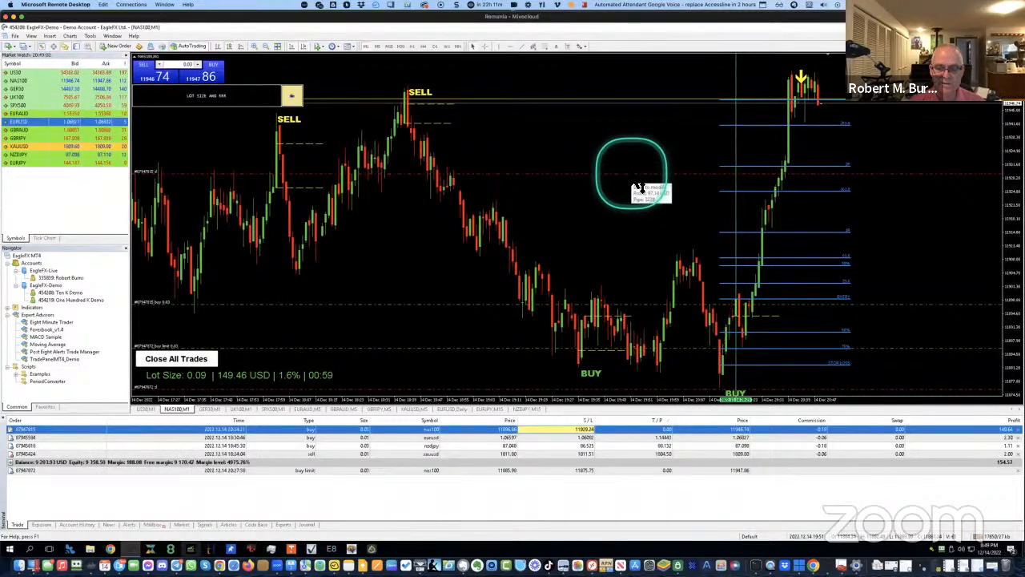
Drag the NAS100 buy's stop-loss line down to a lower price on the chart
mouse_move(636, 185)
left_mouse_down()
mouse_move(634, 175)
mouse_move(638, 197)
left_mouse_up()
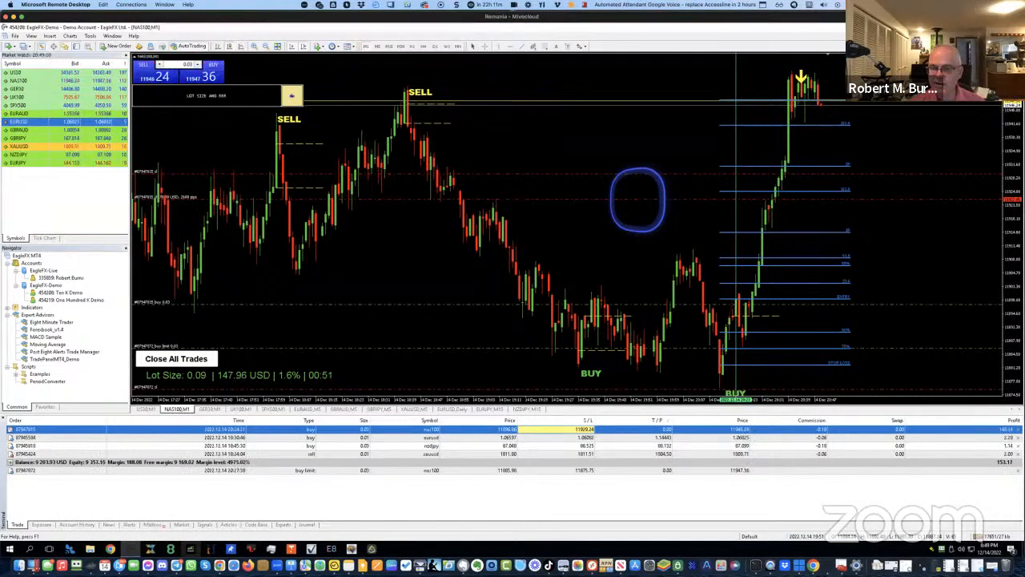
left_click_drag(638, 200, 638, 200)
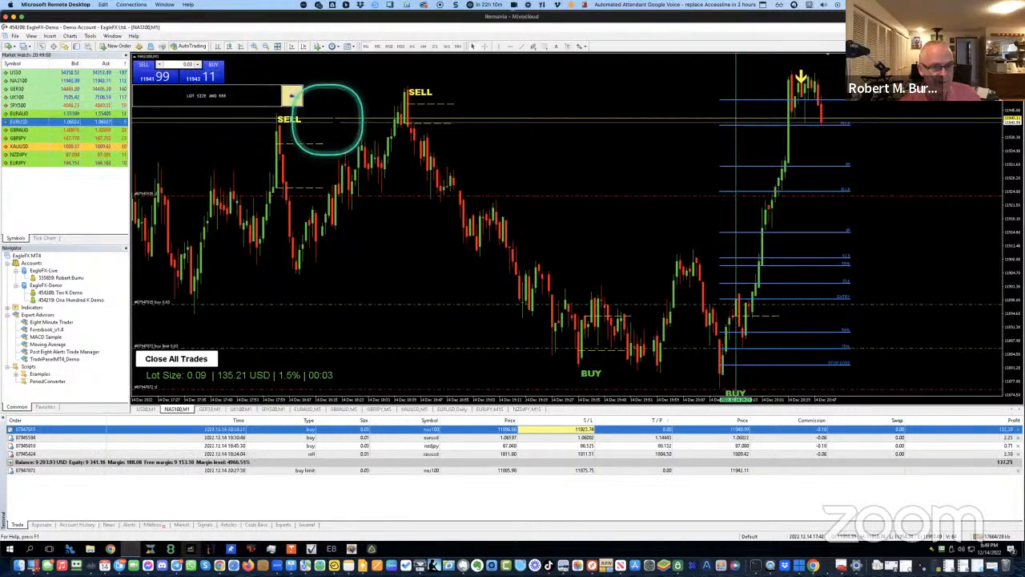
Sell 0.01 lots of US30 on its one-minute chart and mark the time with a vertical line
right_click(548, 151)
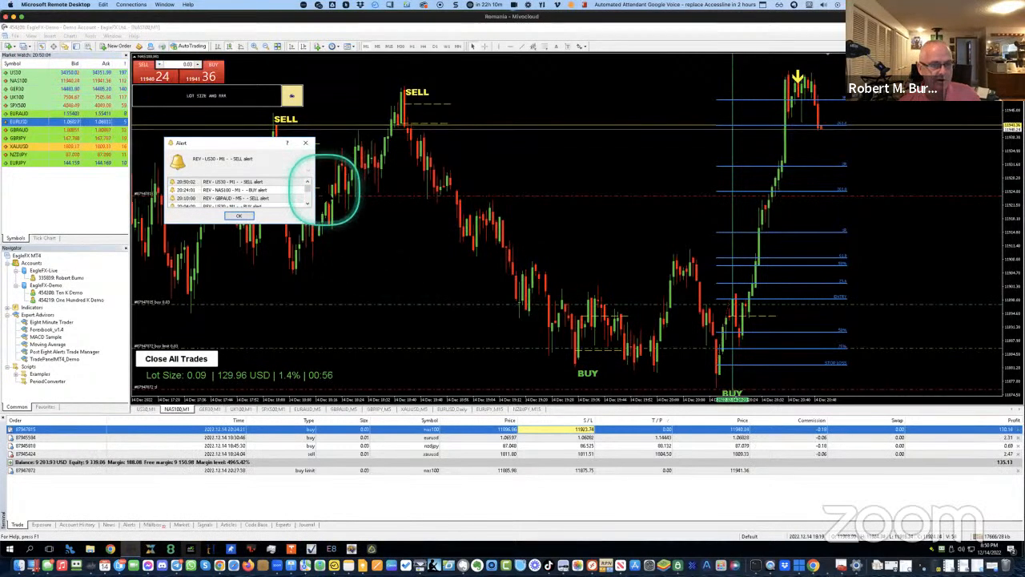
left_click(139, 408)
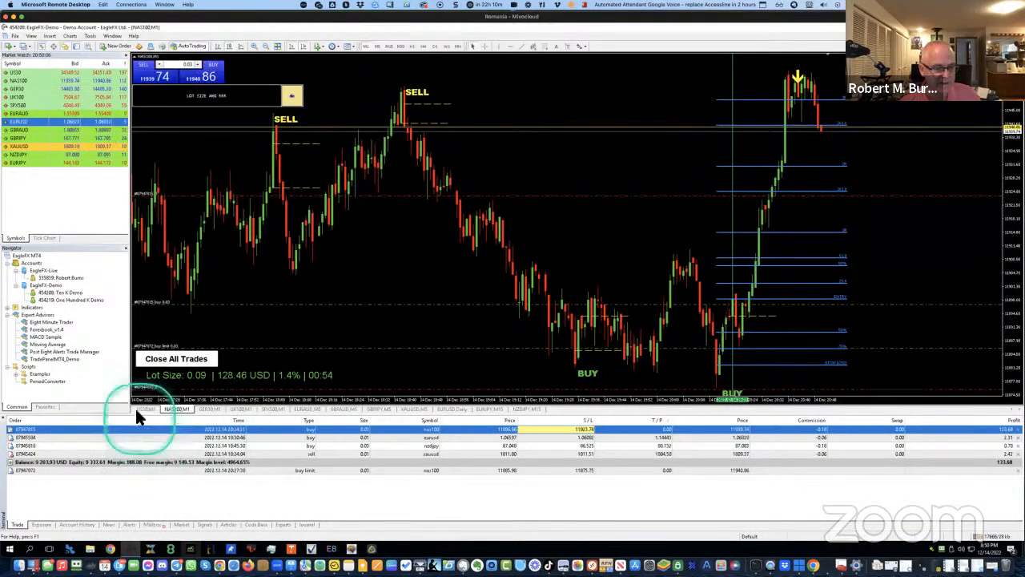
left_click(364, 433)
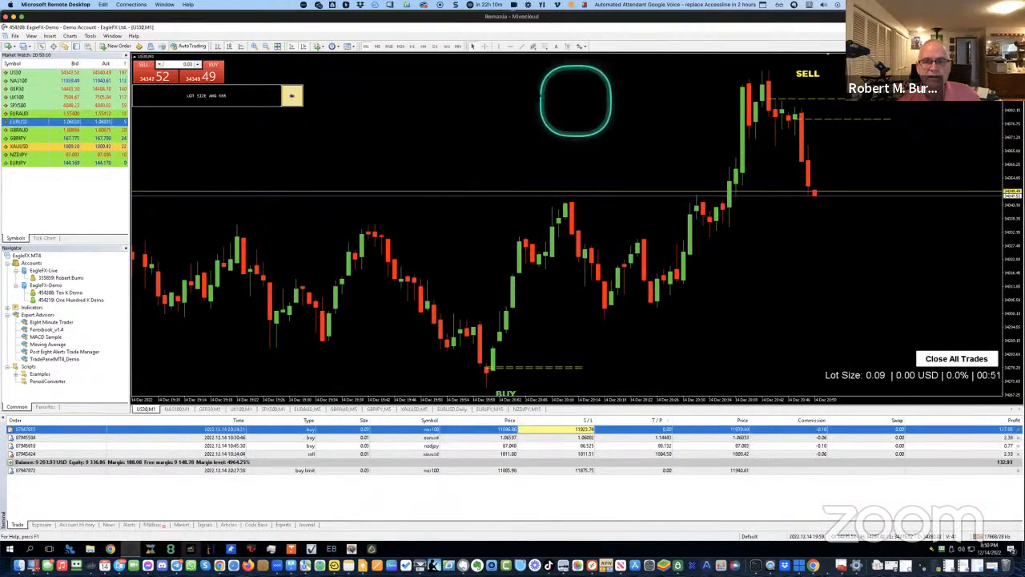
left_click_drag(180, 64, 199, 63)
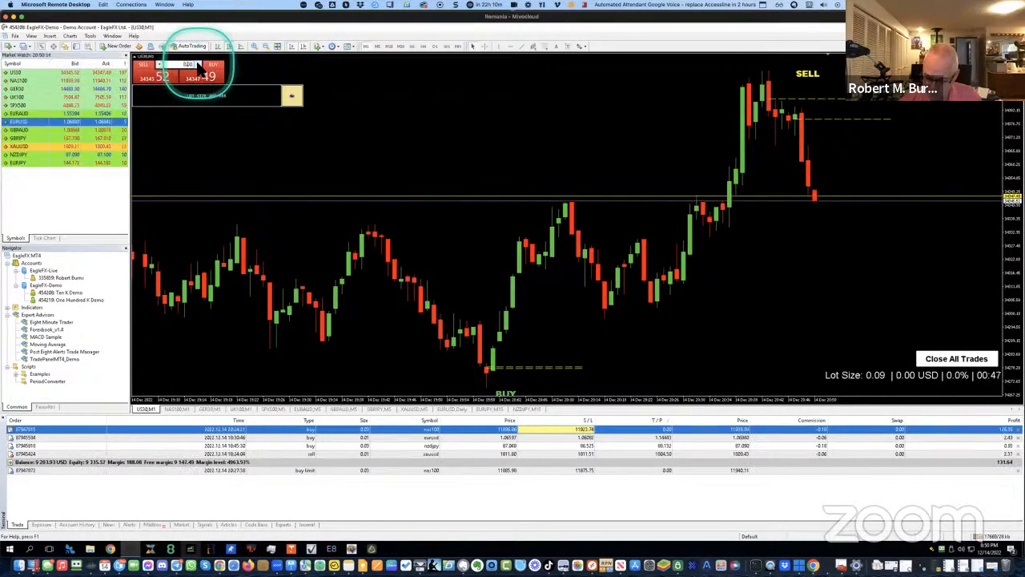
left_click(163, 77)
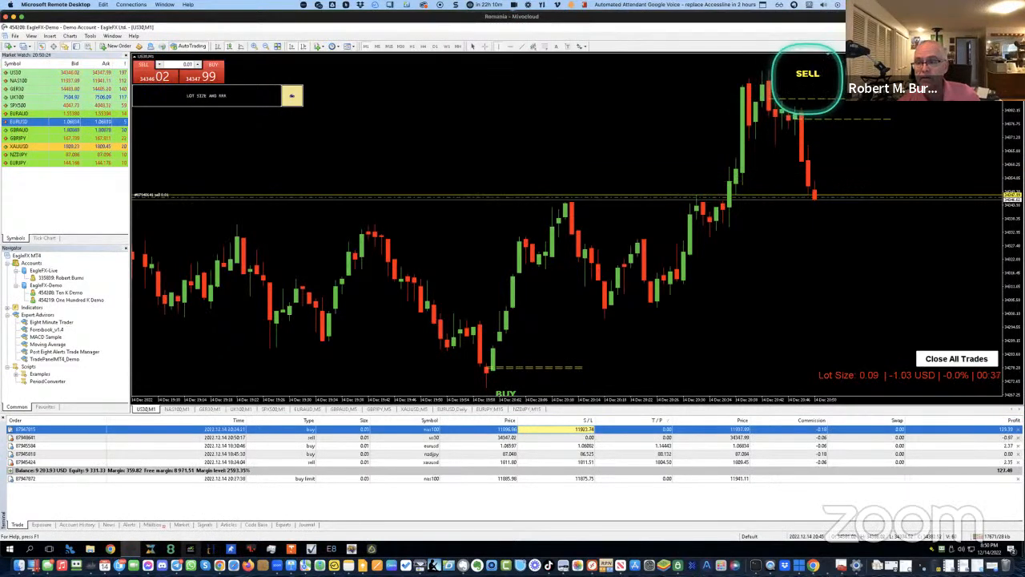
left_click(808, 79)
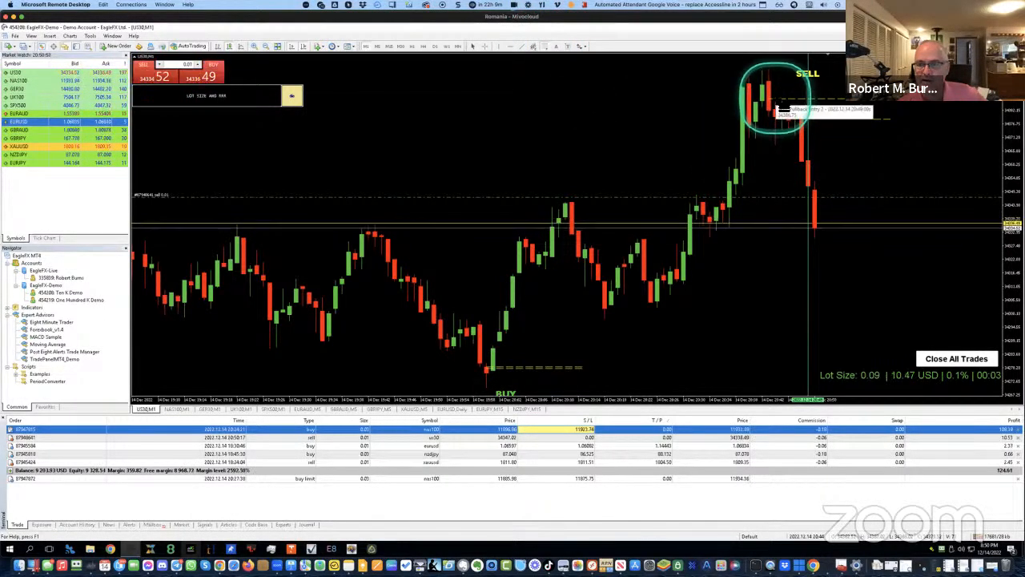
Draw Fibonacci retracement on US30 from the swing high down to the recent low
left_click_drag(776, 100, 789, 185)
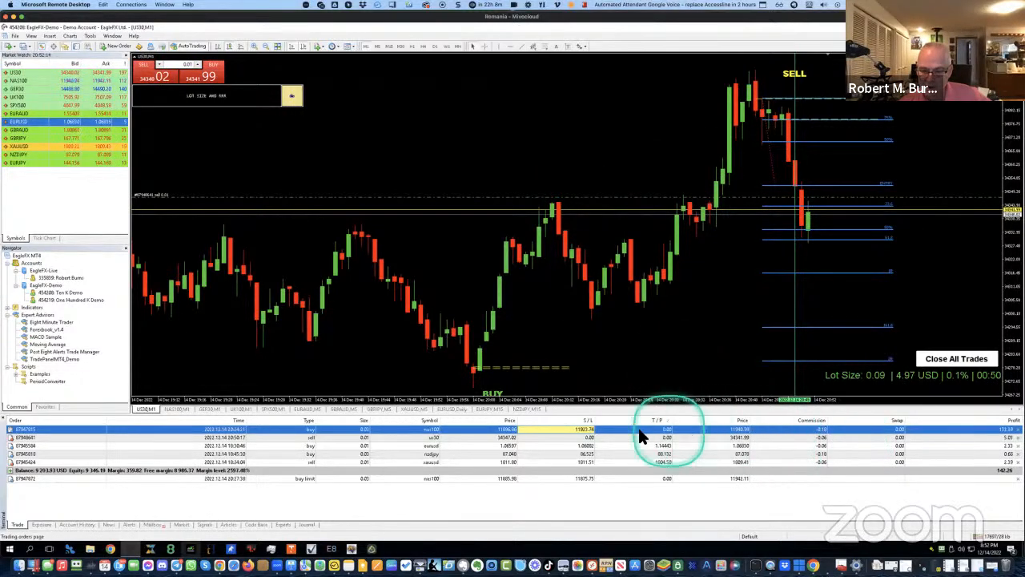
Look through the NAS100, GBPAUD, GBPJPY and XAUUSD charts
left_click(172, 409)
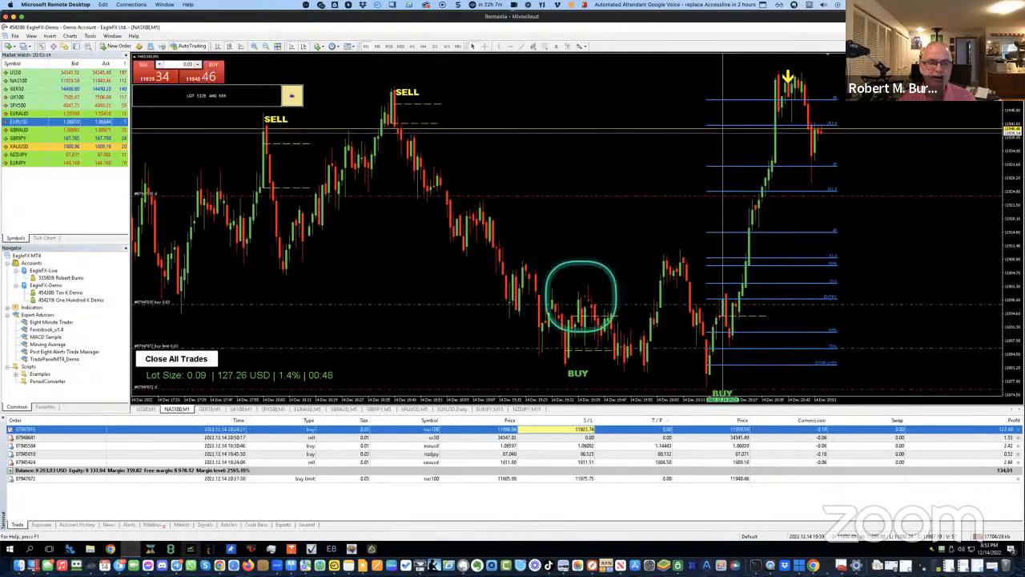
left_click(344, 409)
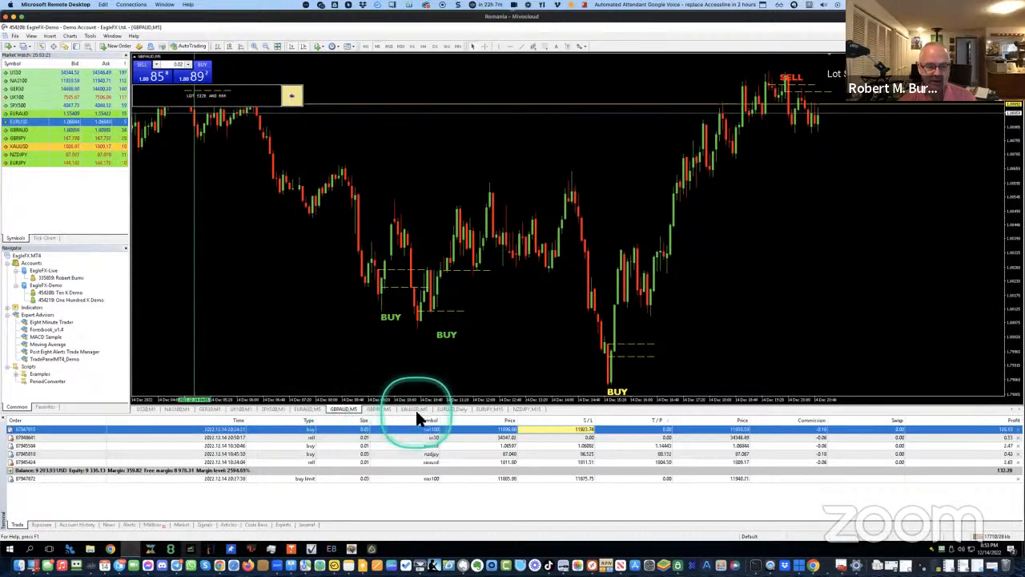
left_click(384, 409)
left_click(415, 409)
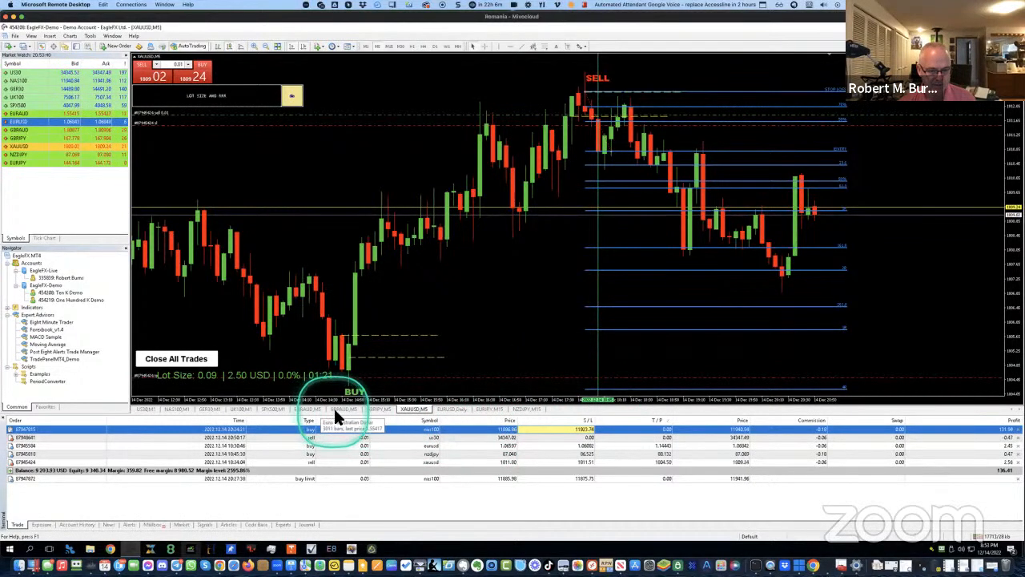
Step through GBPJPY, GBPAUD, EURAUD, SPX500, UK100, GER30, NAS100, ending on US30 M1
left_click(367, 409)
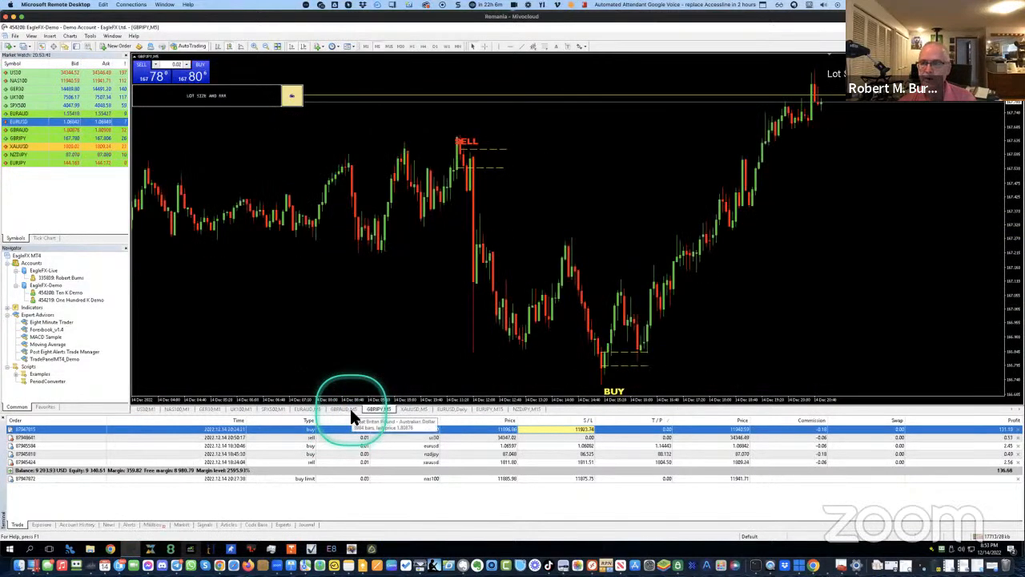
left_click(350, 410)
left_click(308, 410)
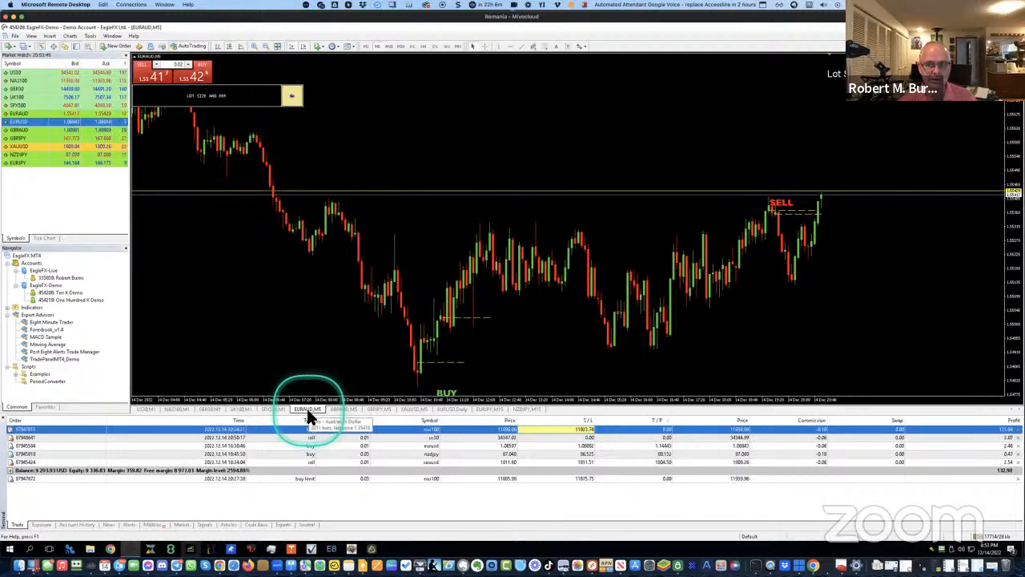
left_click(272, 410)
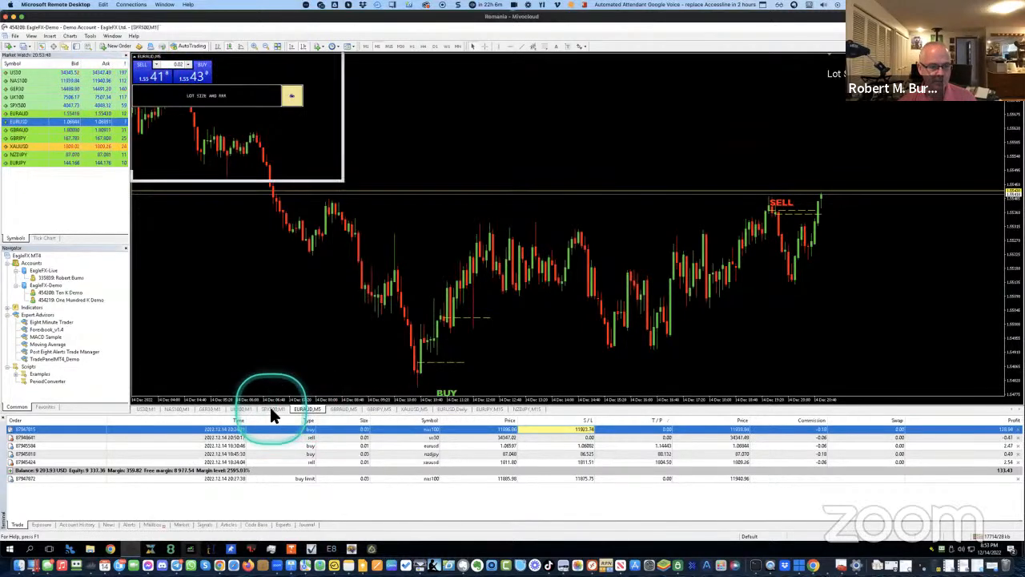
left_click(230, 408)
left_click(203, 408)
left_click(180, 406)
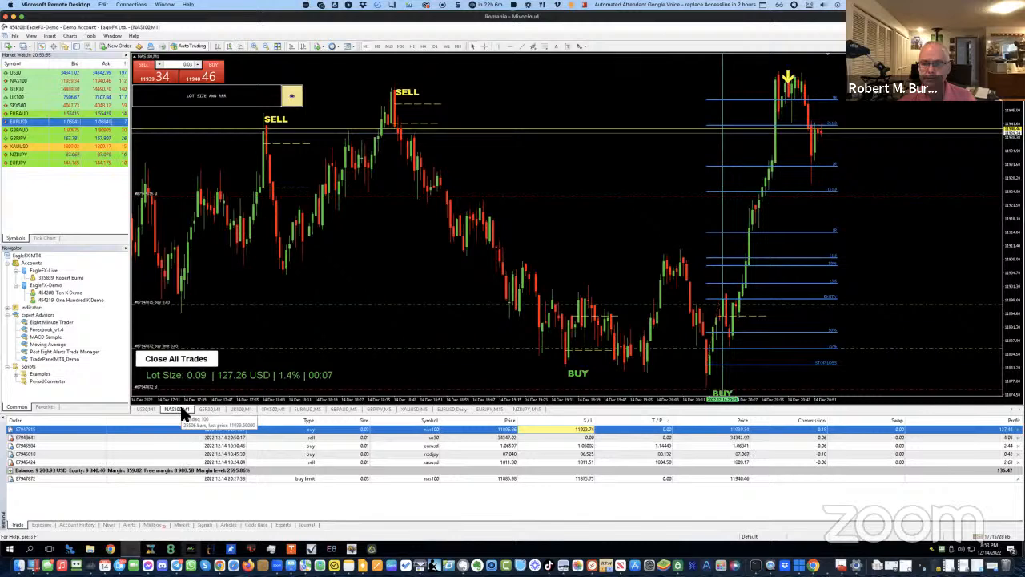
left_click(145, 410)
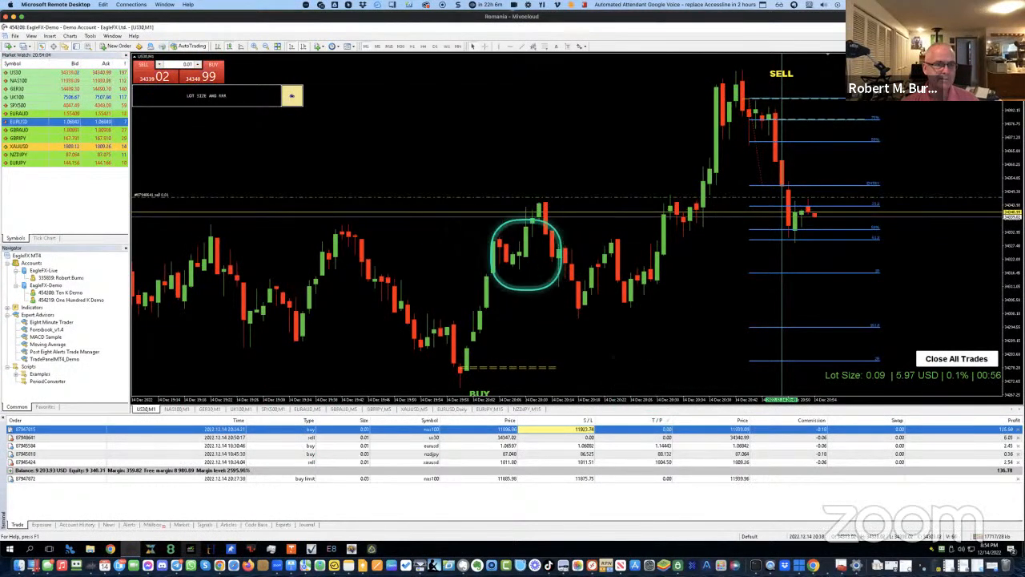
right_click(468, 124)
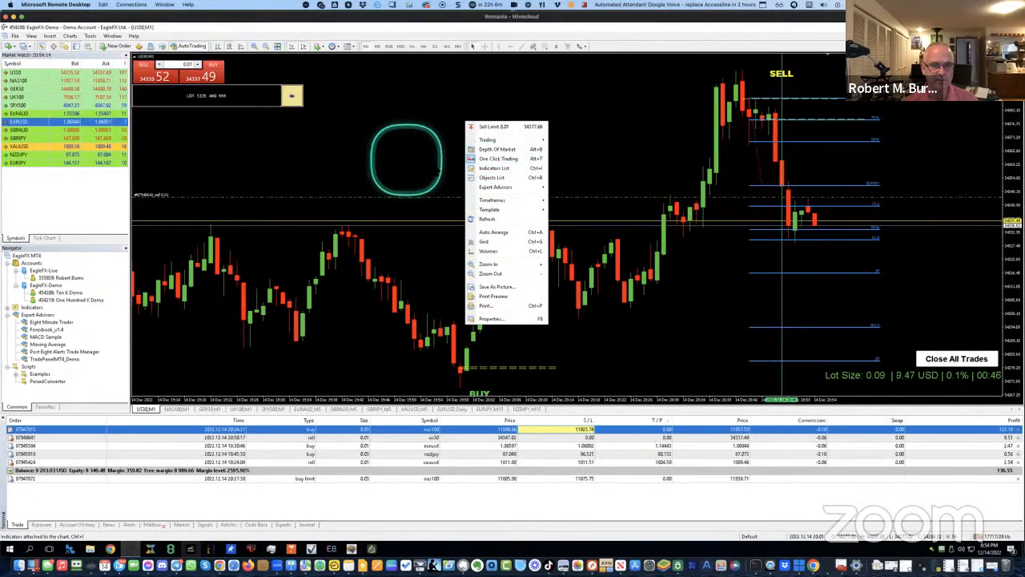
left_click(498, 168)
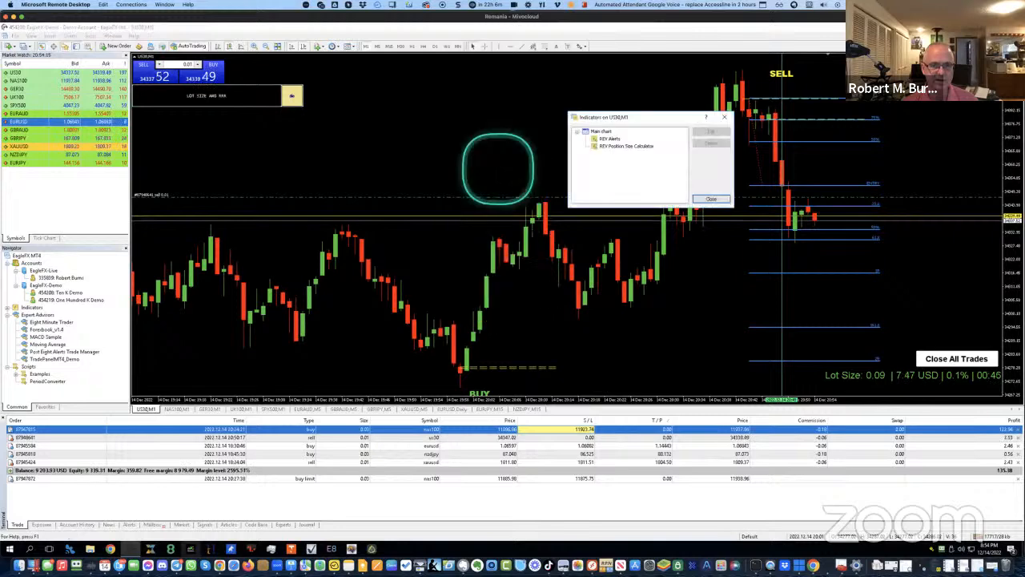
left_click(615, 146)
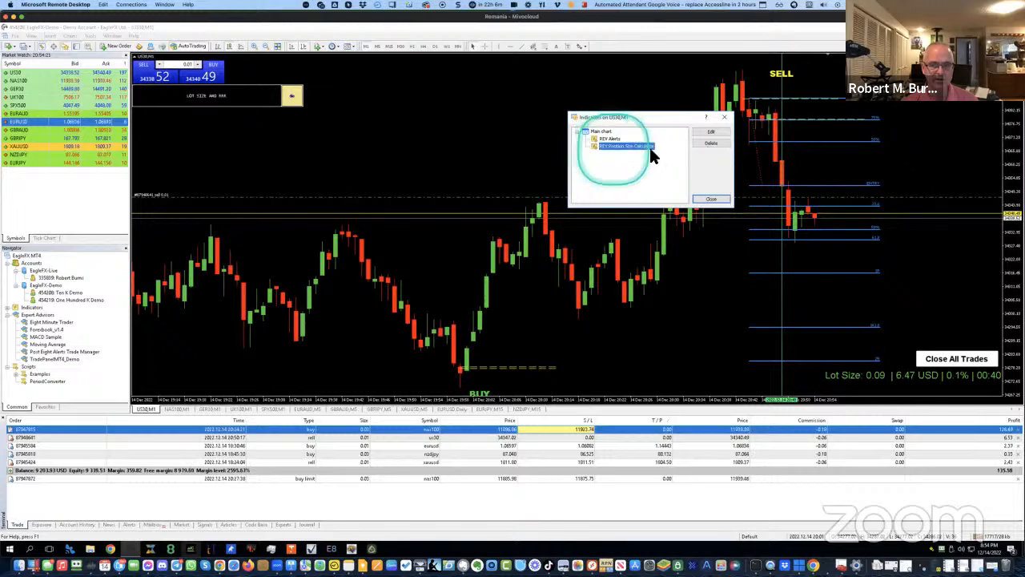
left_click(710, 133)
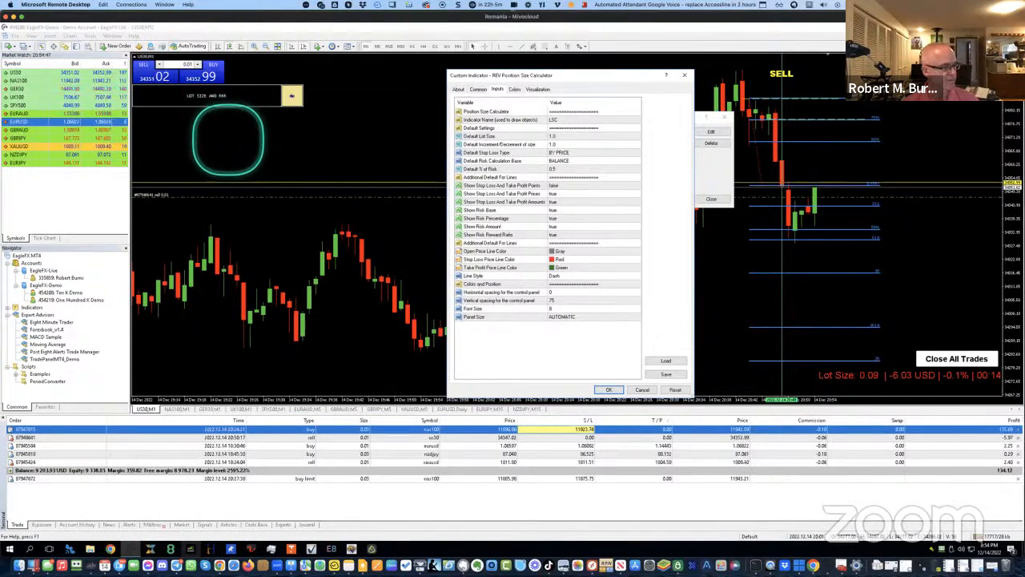
left_click(643, 391)
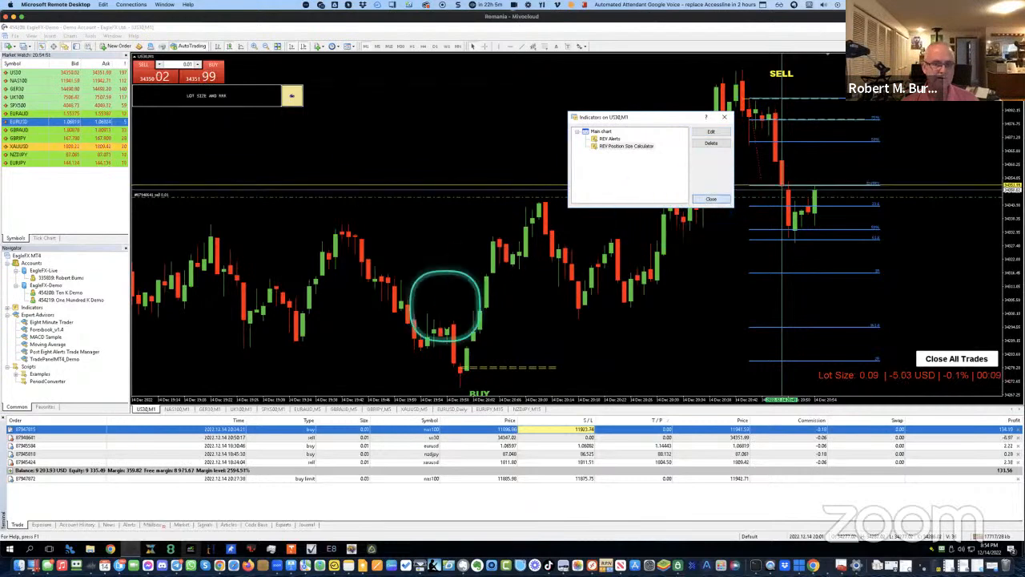
key("Escape")
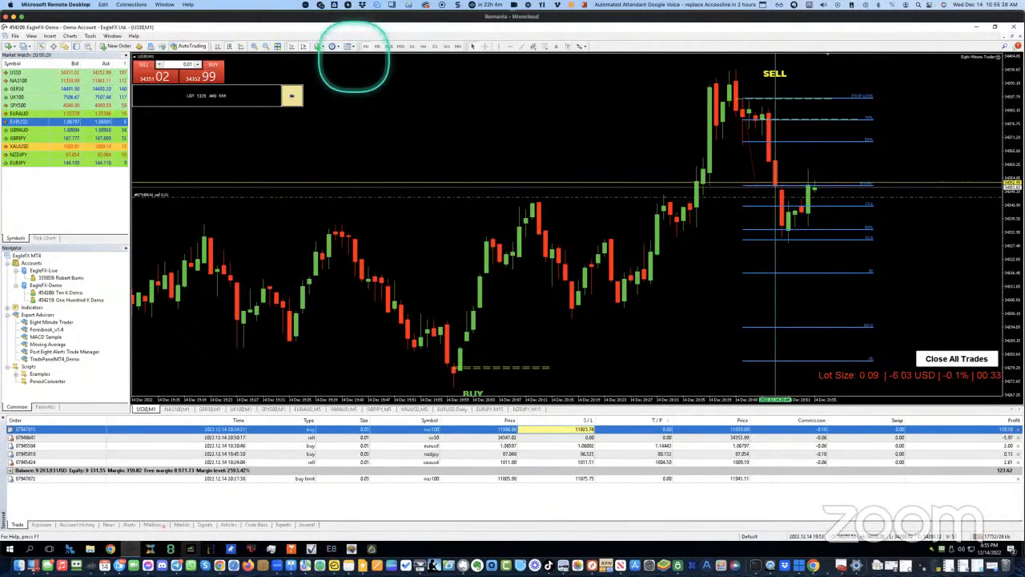
left_click(351, 47)
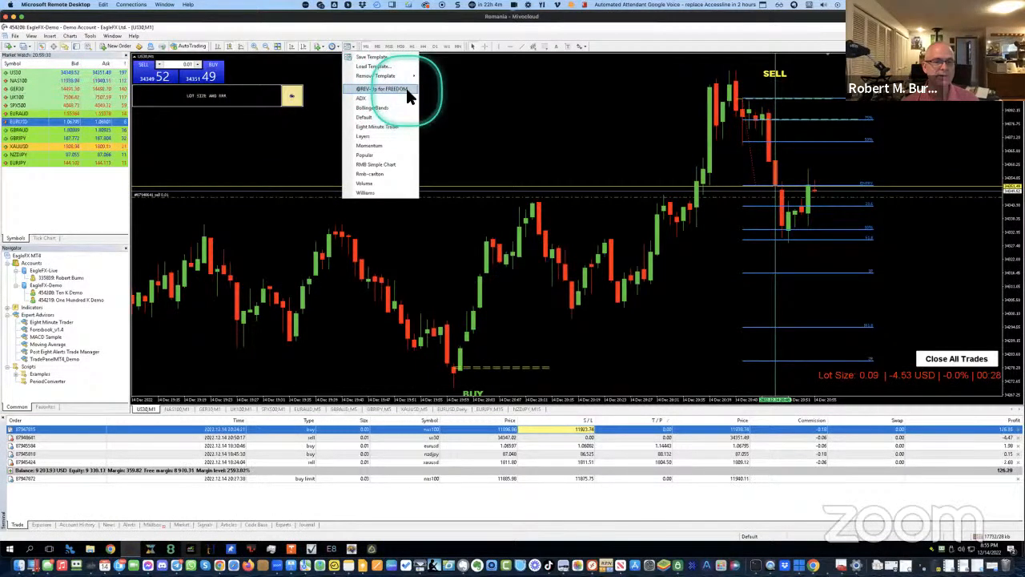
left_click(409, 24)
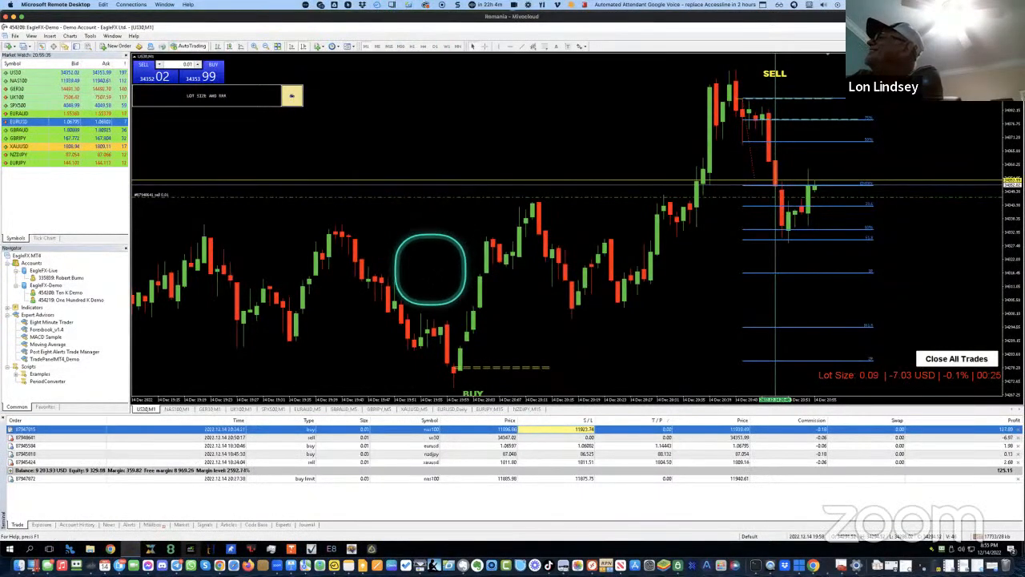
left_click(293, 96)
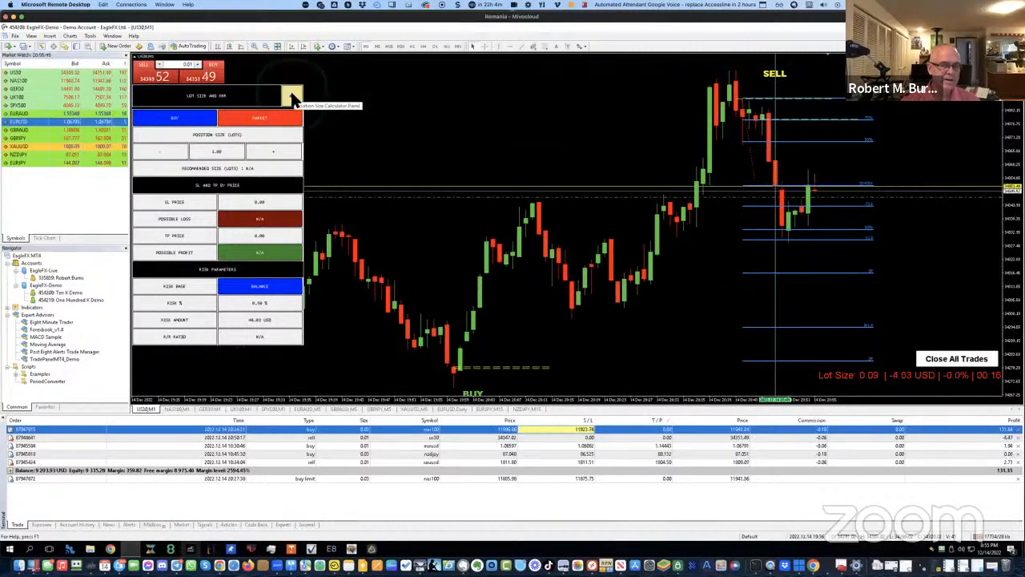
left_click(293, 97)
left_click(379, 184)
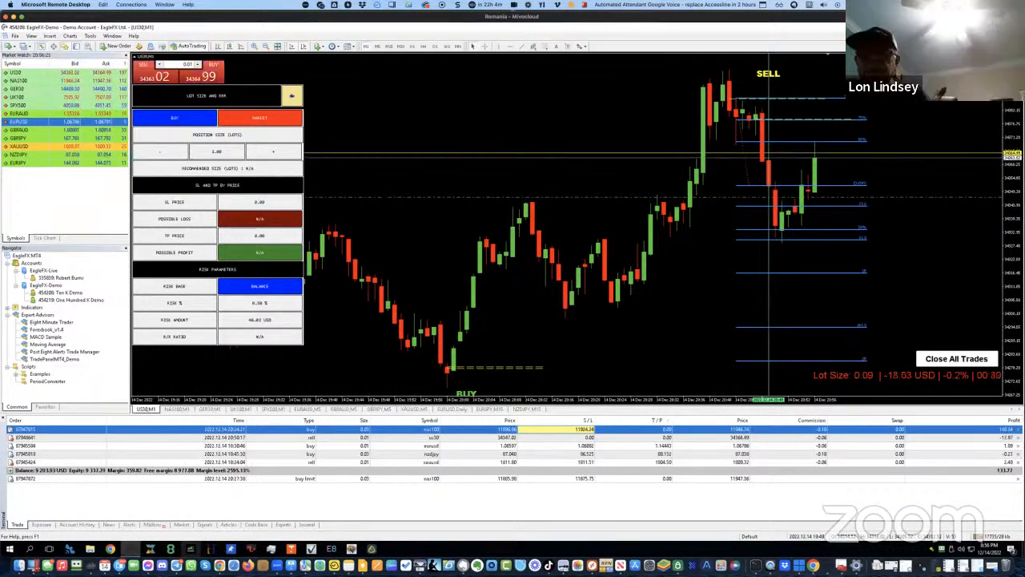
left_click(292, 97)
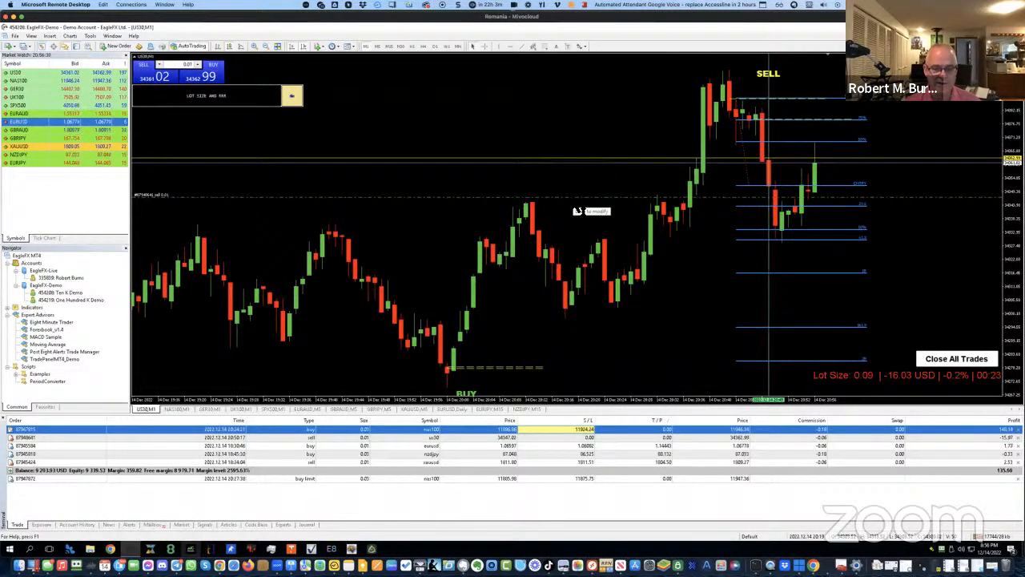
left_click(443, 437)
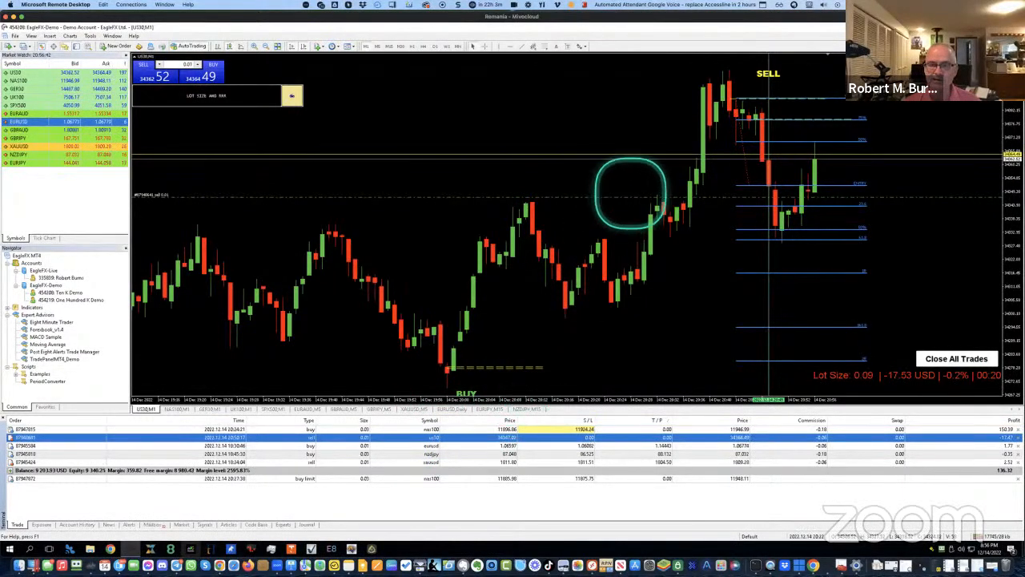
left_click_drag(625, 198, 638, 69)
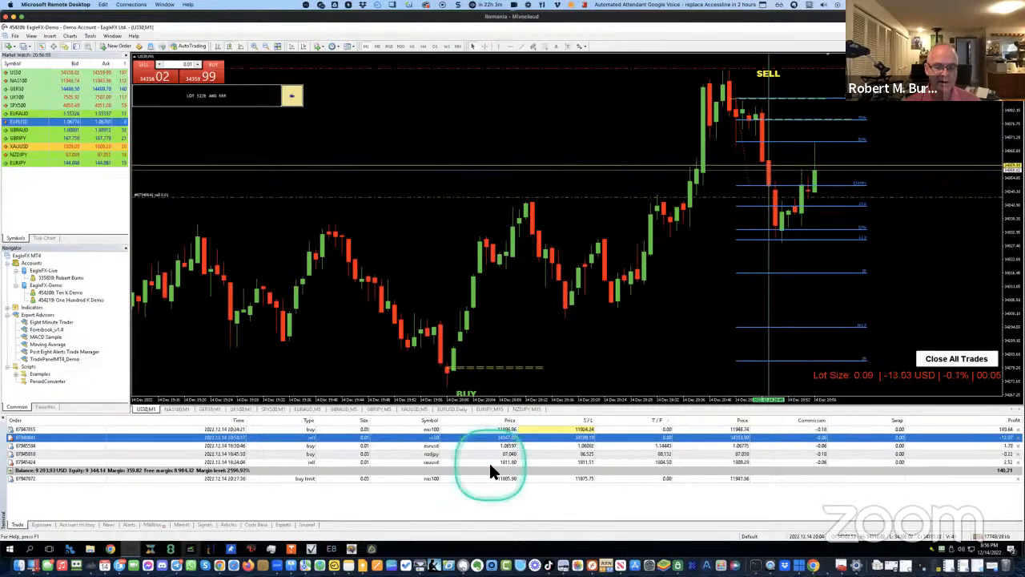
double_click(456, 437)
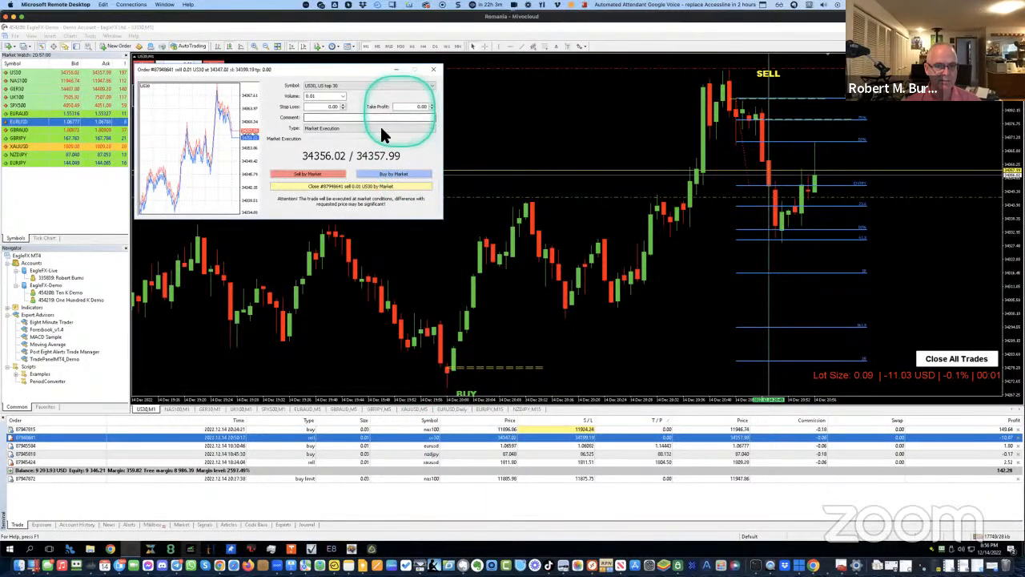
left_click(433, 69)
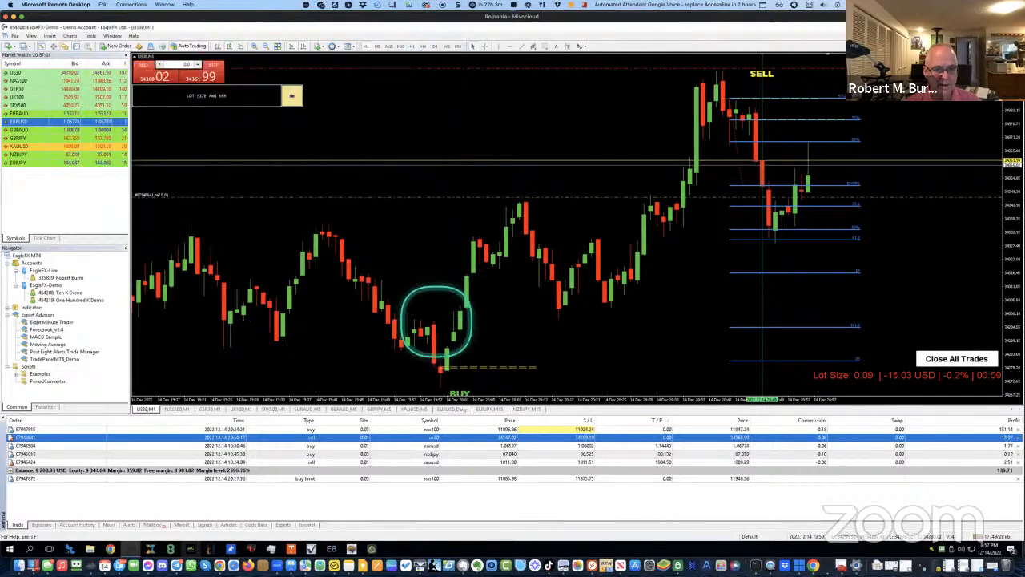
double_click(506, 439)
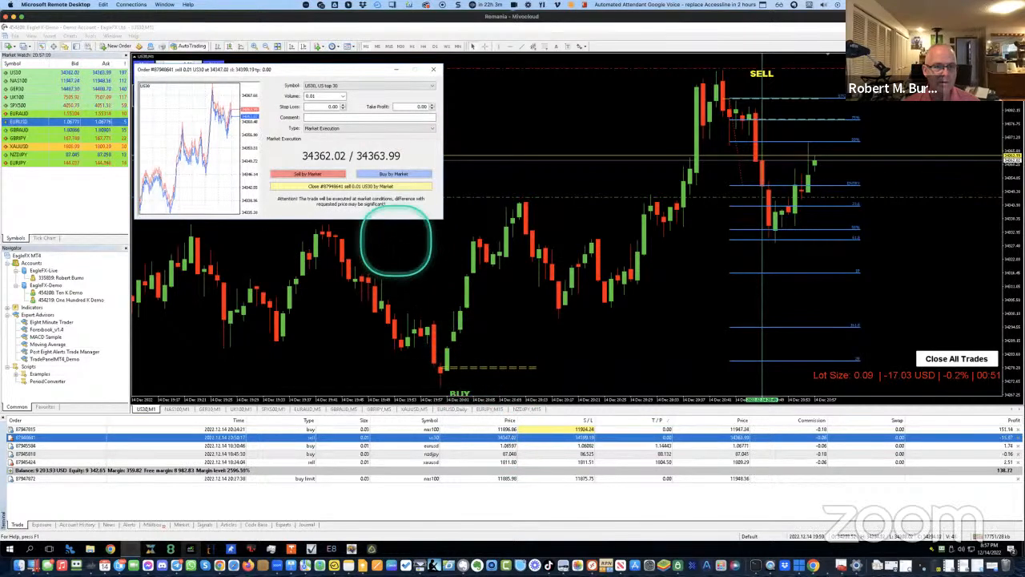
left_click(434, 69)
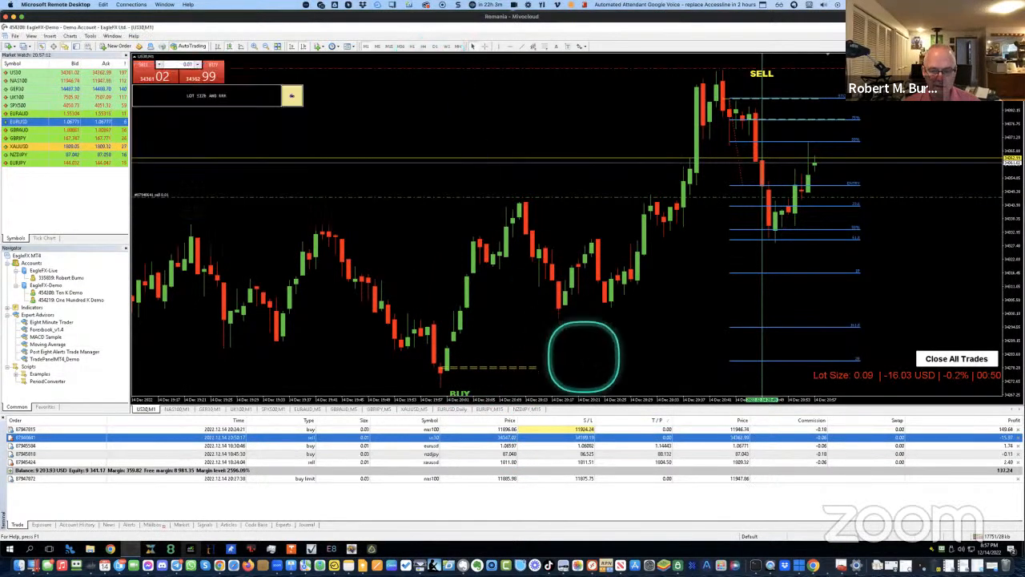
Change the US30 sell's stop loss in Modify Order, entering 100 over the selected value
double_click(584, 446)
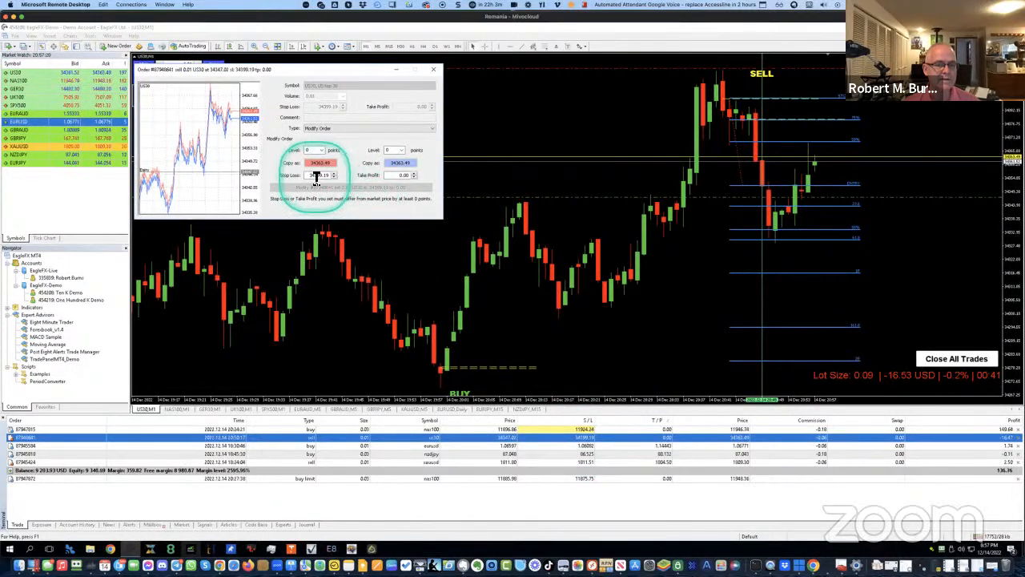
left_click_drag(313, 174, 350, 180)
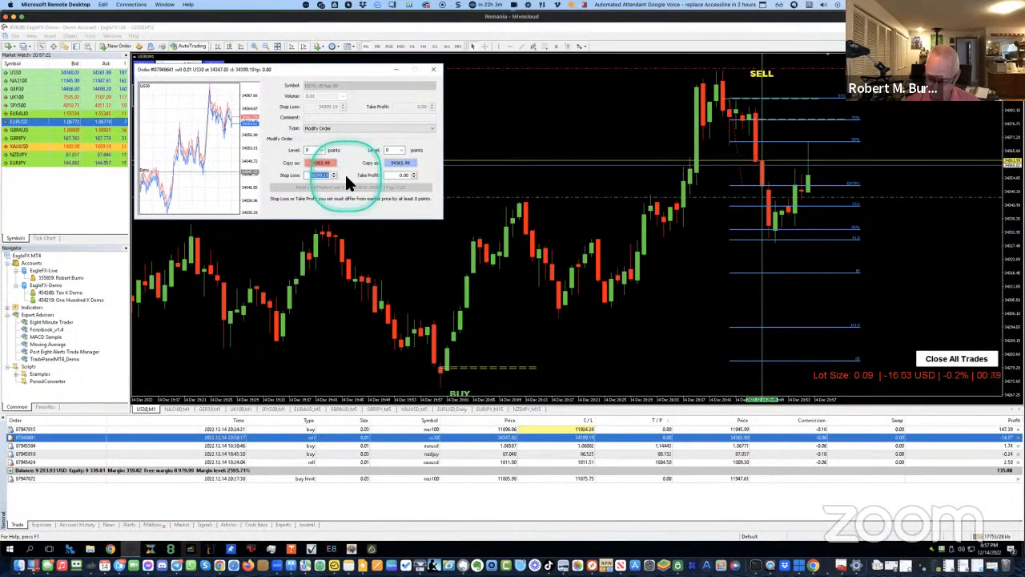
type("100")
left_click(350, 192)
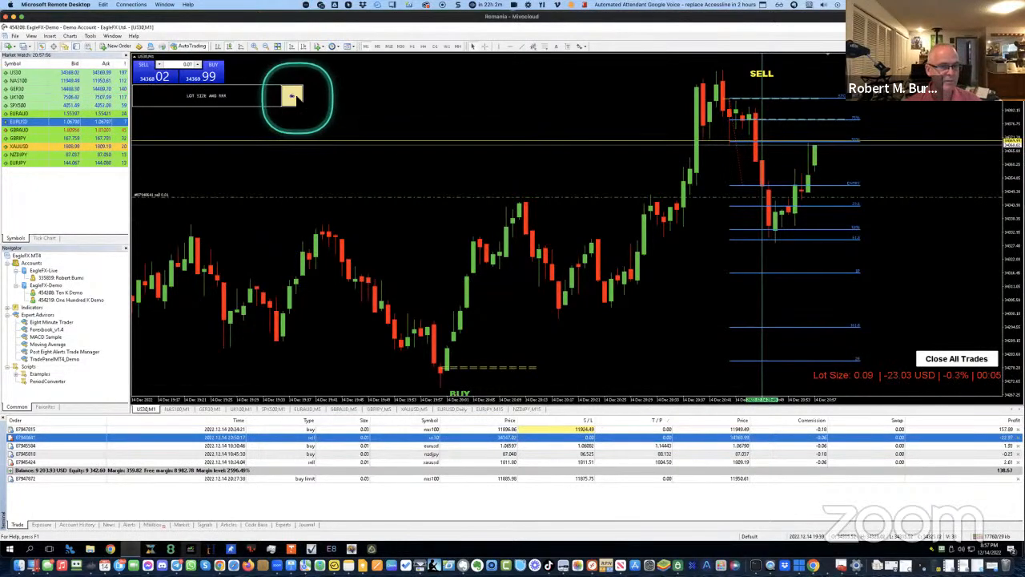
Open the Lot Size and R:R calculator, leave its SL price at 0.00, and set direction to SELL
left_click(292, 97)
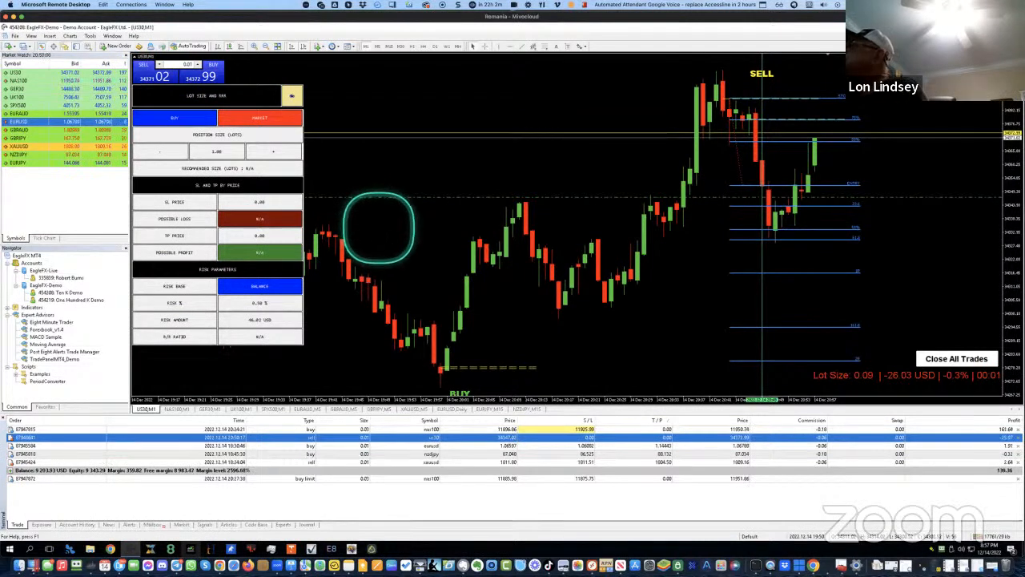
left_click(175, 204)
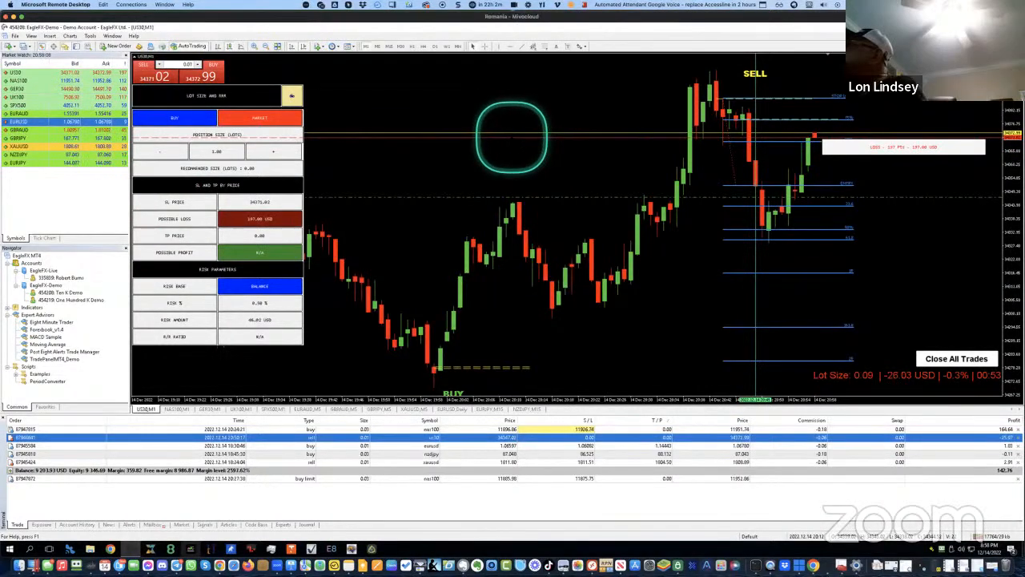
double_click(512, 137)
mouse_move(512, 137)
left_mouse_down()
mouse_move(517, 88)
mouse_move(529, 80)
mouse_move(521, 144)
left_mouse_up()
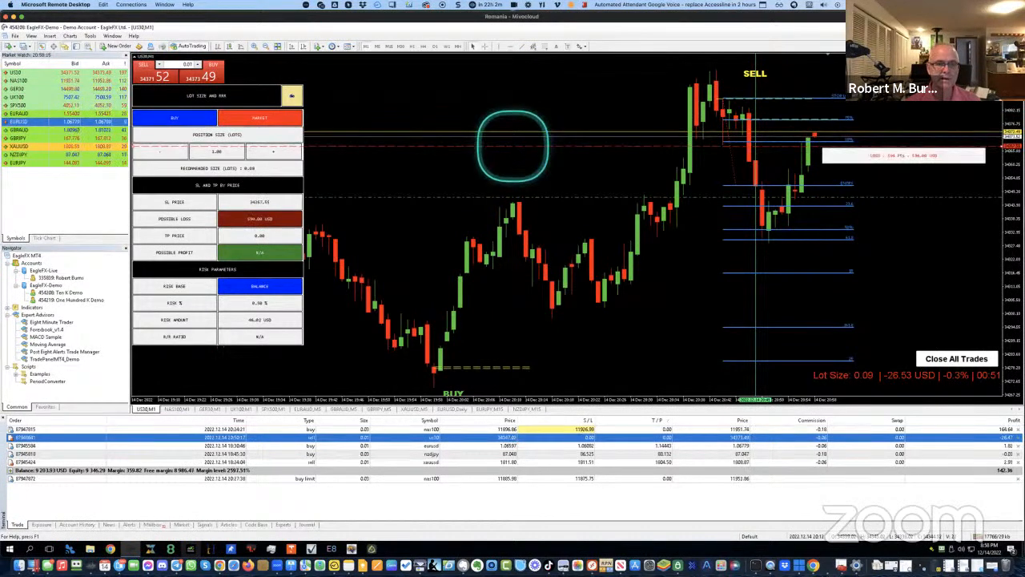
left_click(178, 124)
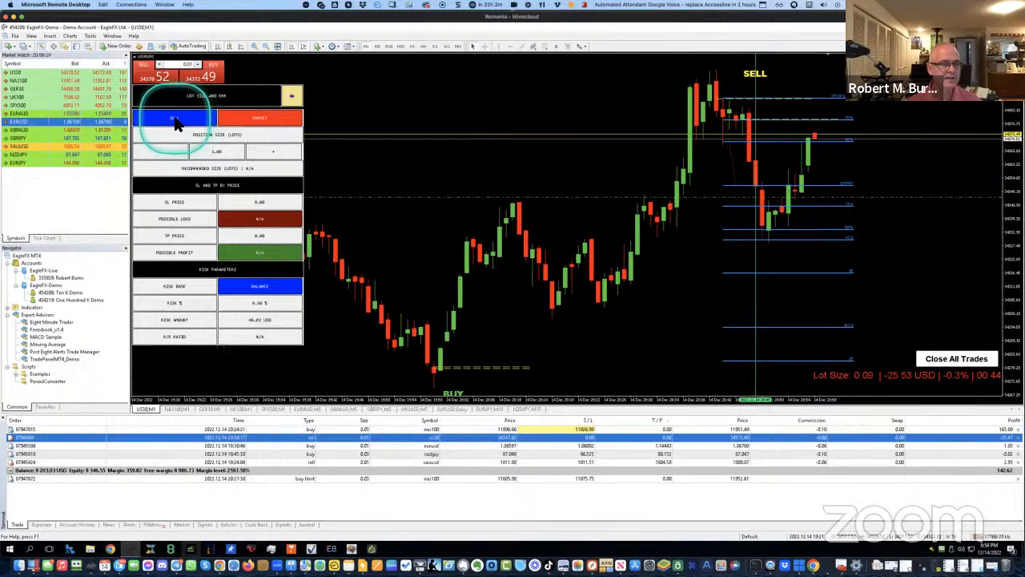
left_click(291, 96)
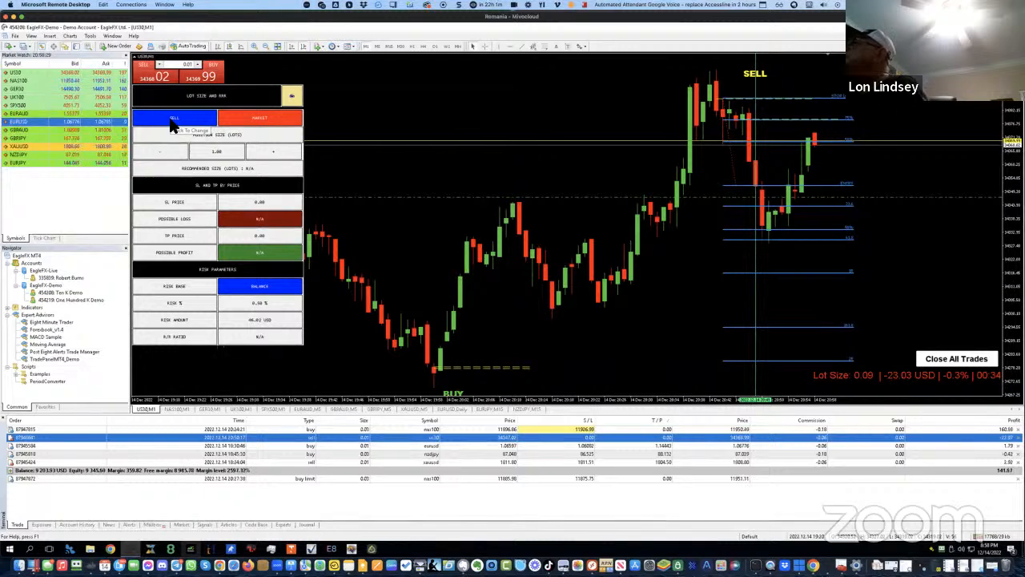
left_click(266, 124)
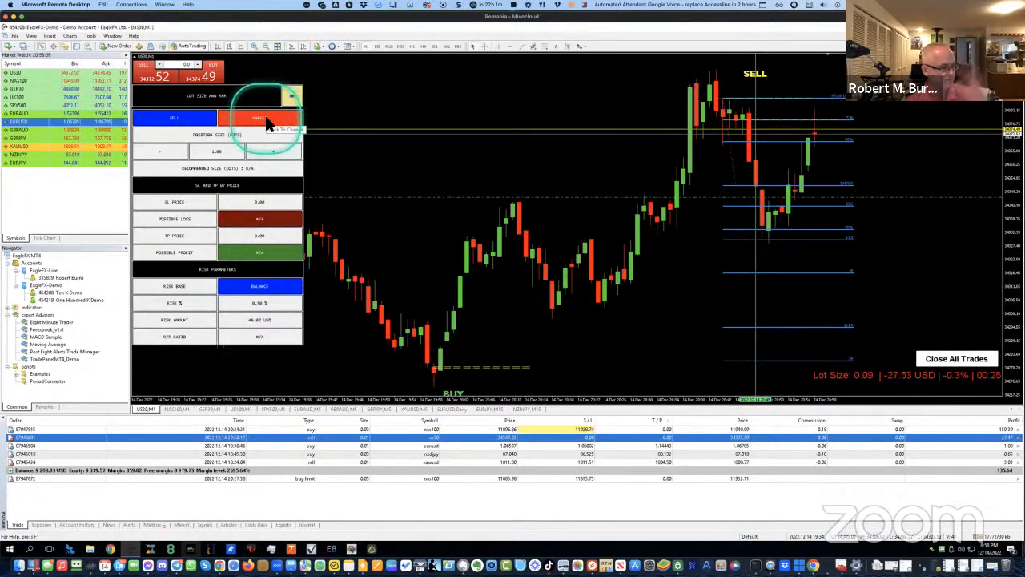
left_click(470, 172)
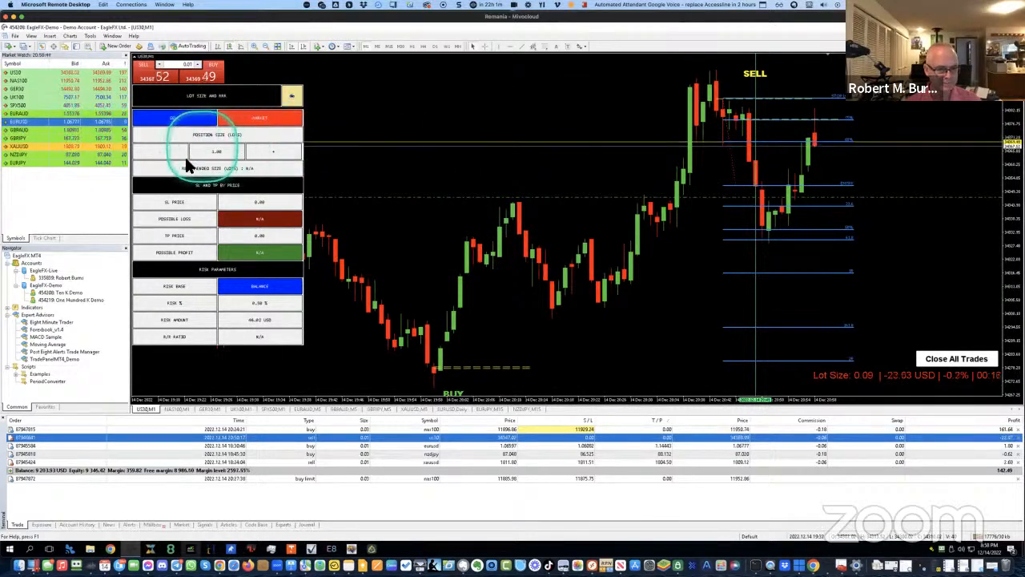
Capture the stop loss near 34397 and apply the recommended 0.01 lots, risking about 51 USD
left_click(179, 209)
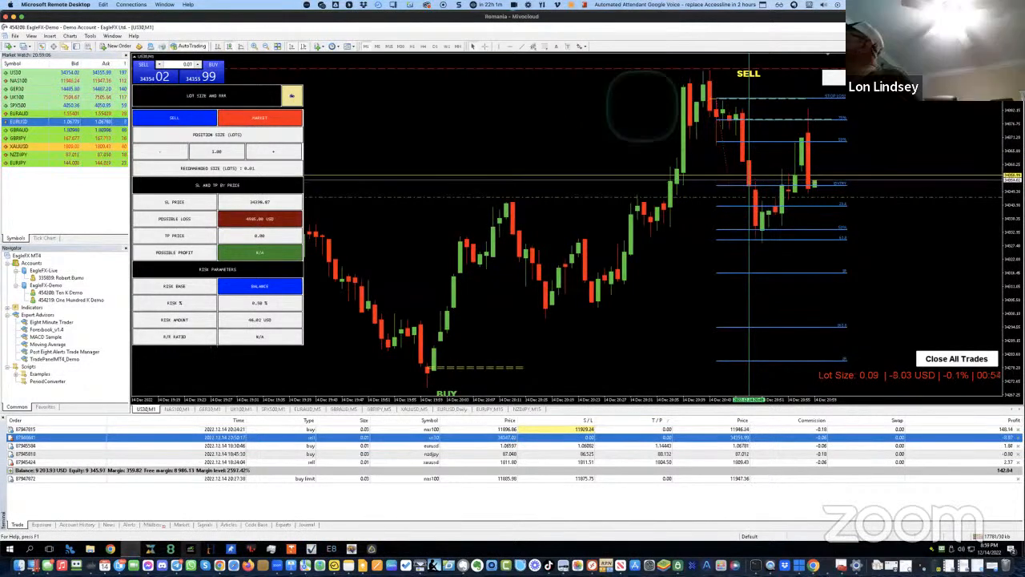
left_click(216, 169)
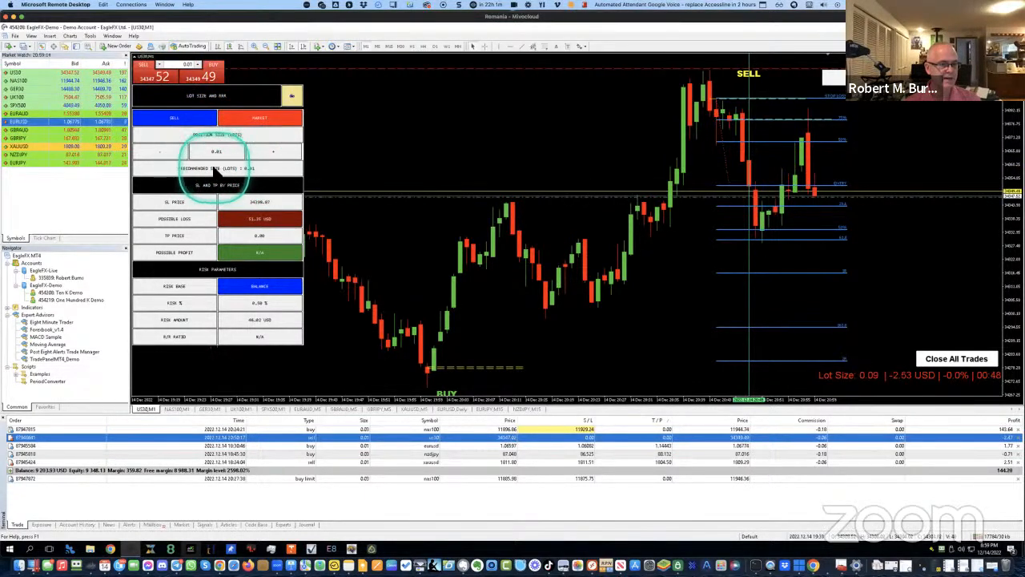
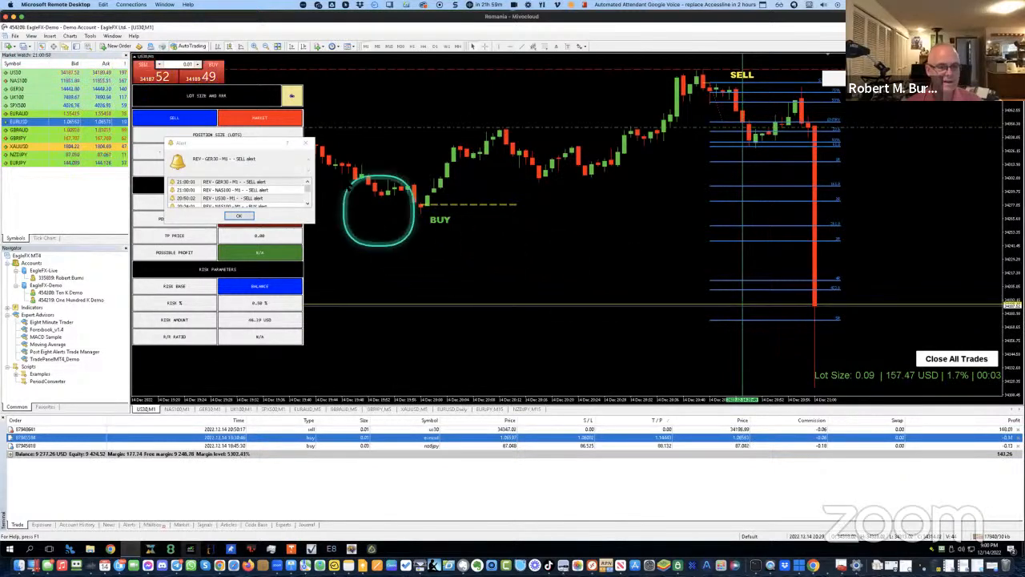
Dismiss the sell alert and collapse the LOT SIZE AND RRR panel to clear the US30 chart
left_click(307, 142)
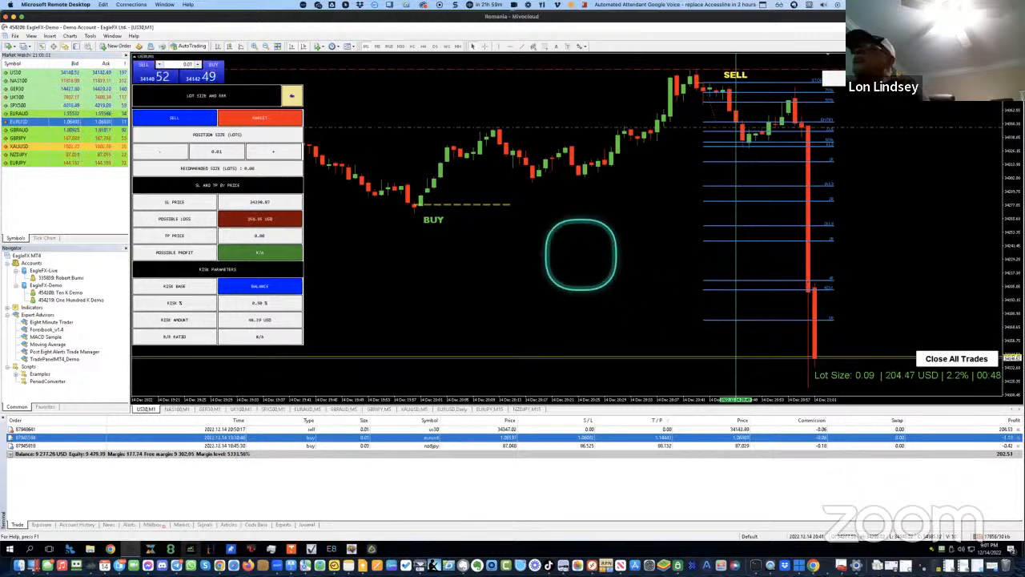
left_click(292, 95)
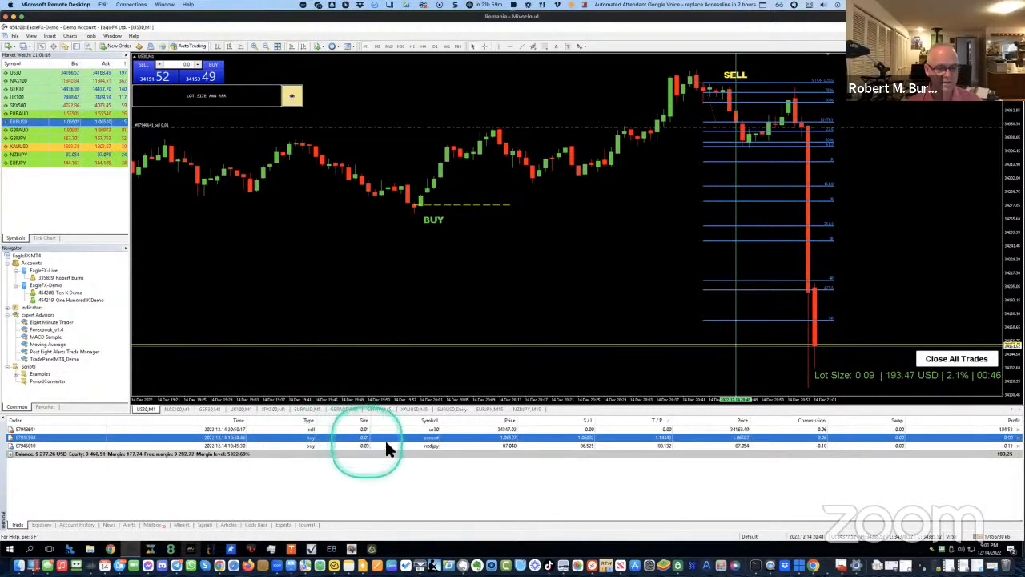
Drag the US30 sell's stop-loss line well below entry to lock in profit
left_click(429, 429)
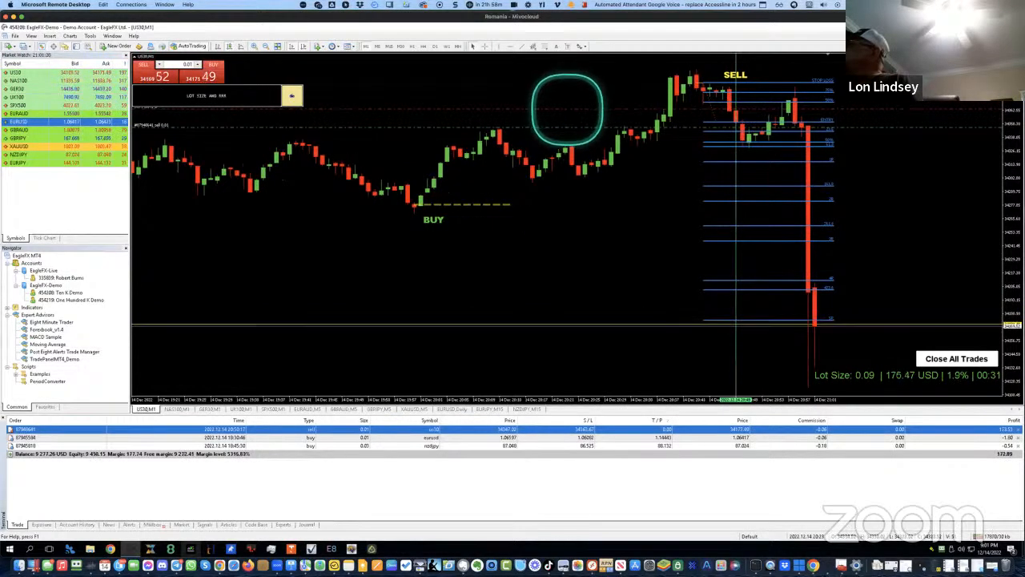
left_click_drag(577, 191, 653, 285)
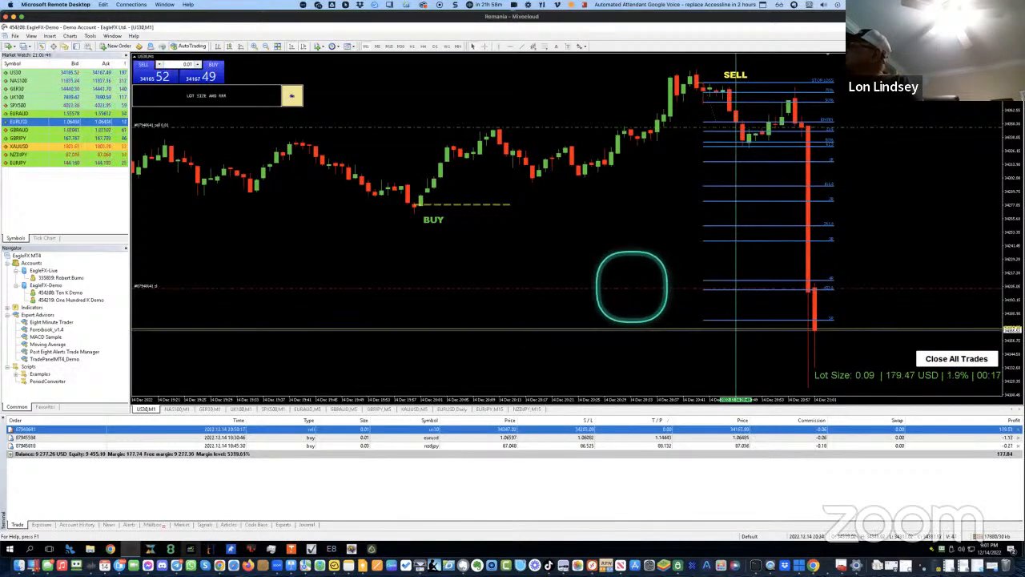
Set a custom 5000-point trailing stop on the US30 sell trade
right_click(551, 436)
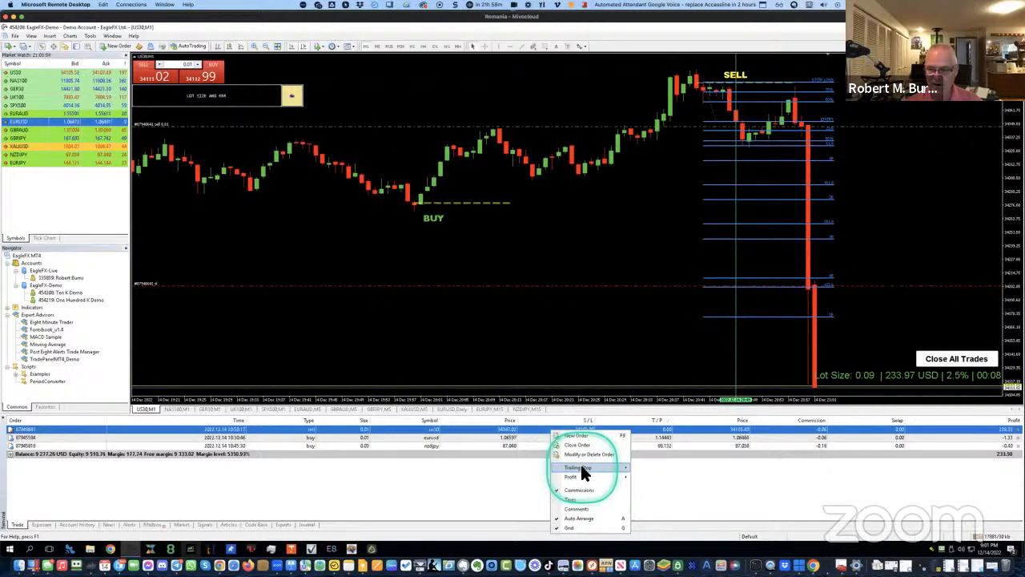
mouse_move(581, 465)
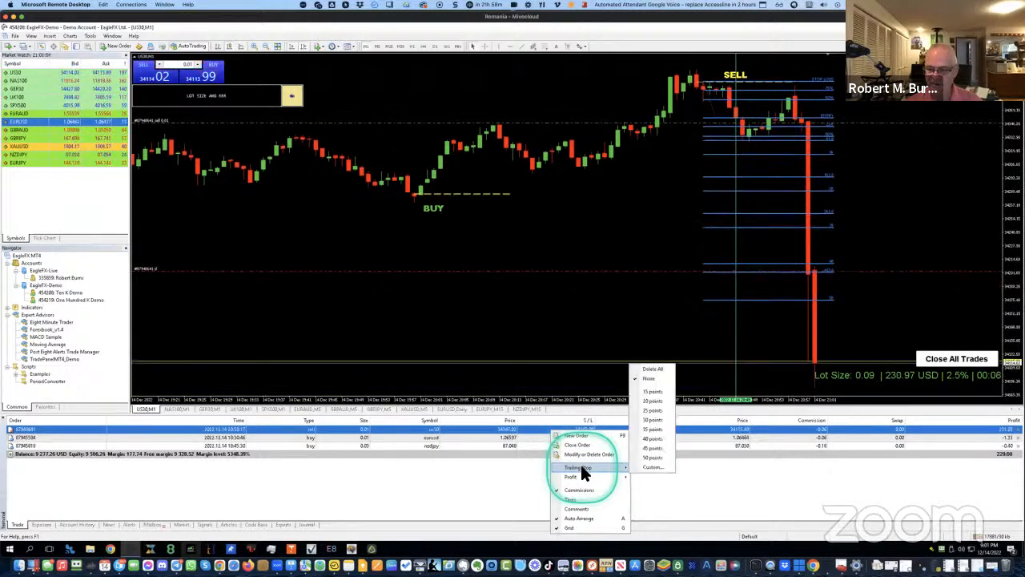
left_click(653, 467)
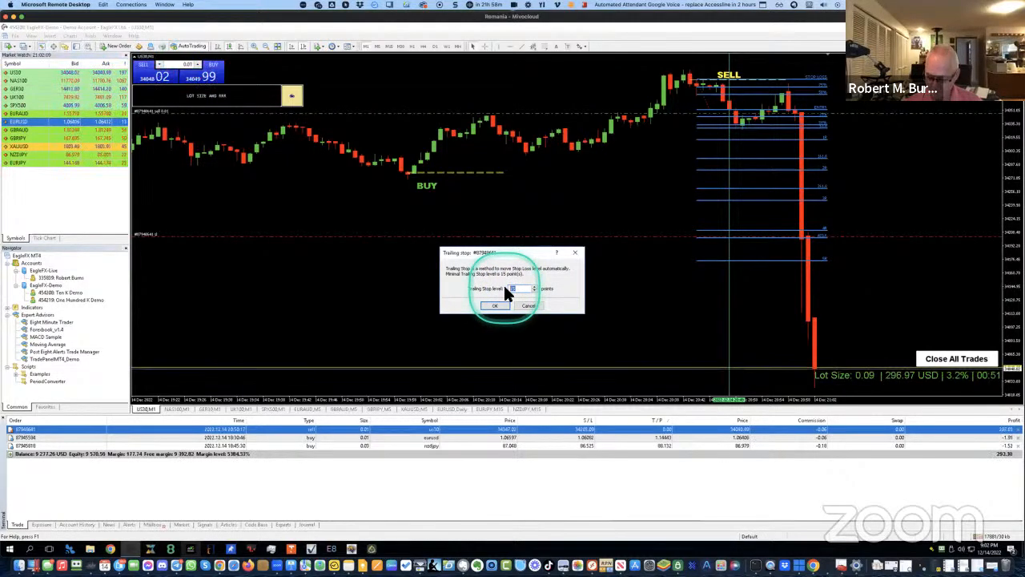
type("5000")
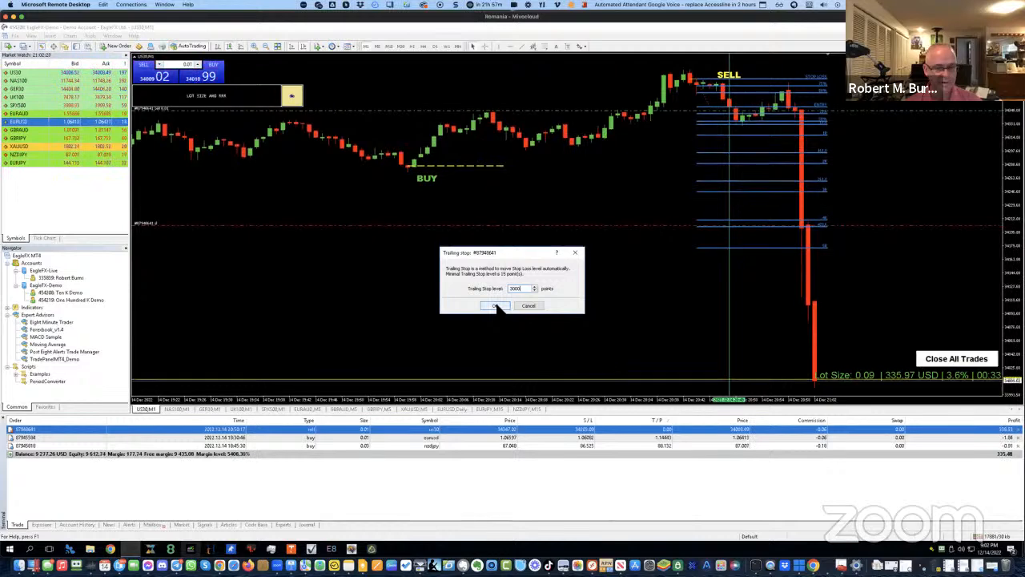
left_click(495, 306)
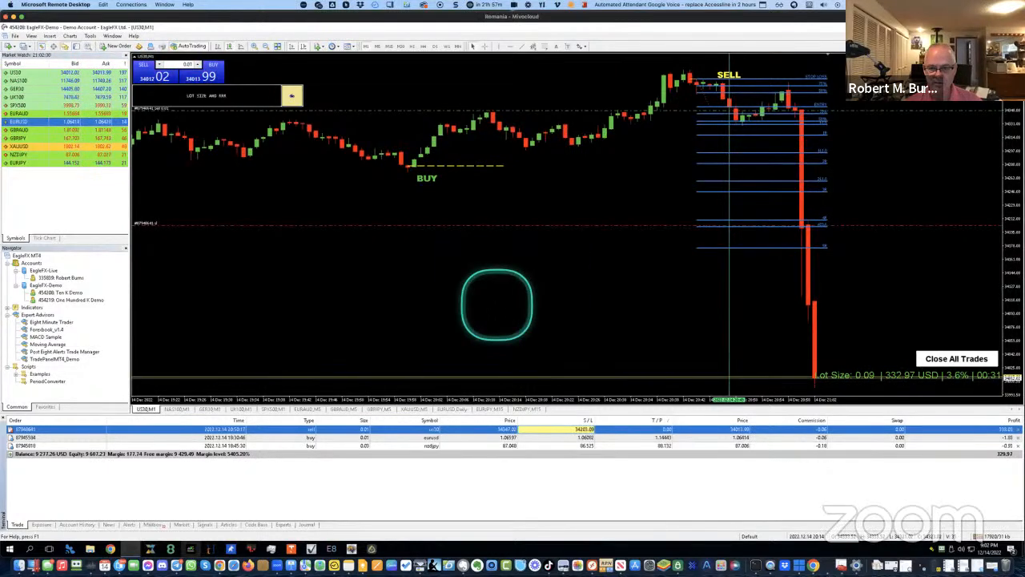
Check the US30 sell's updated stop loss and read prices with the crosshair as it closes
left_click(564, 426)
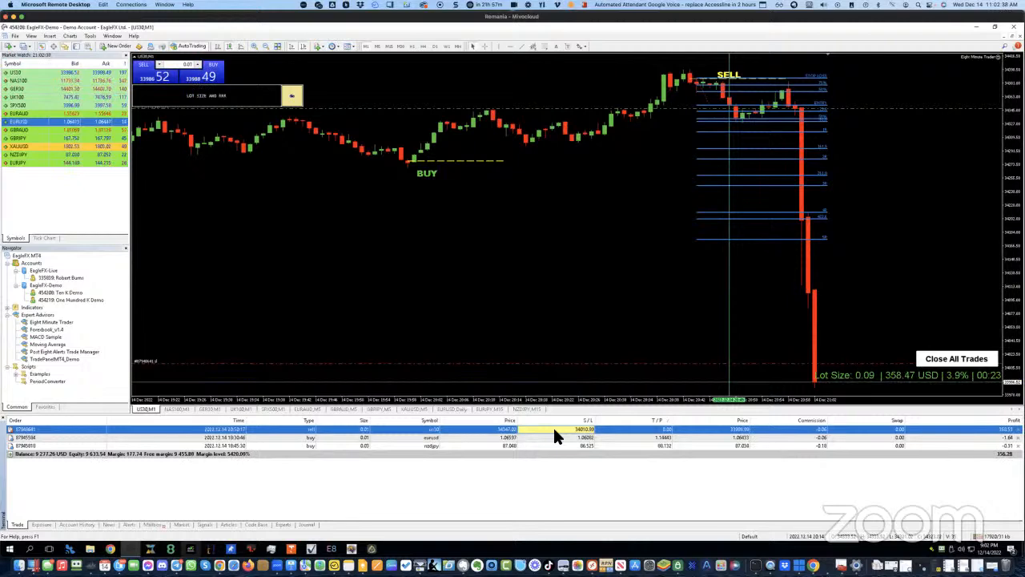
left_click(617, 350)
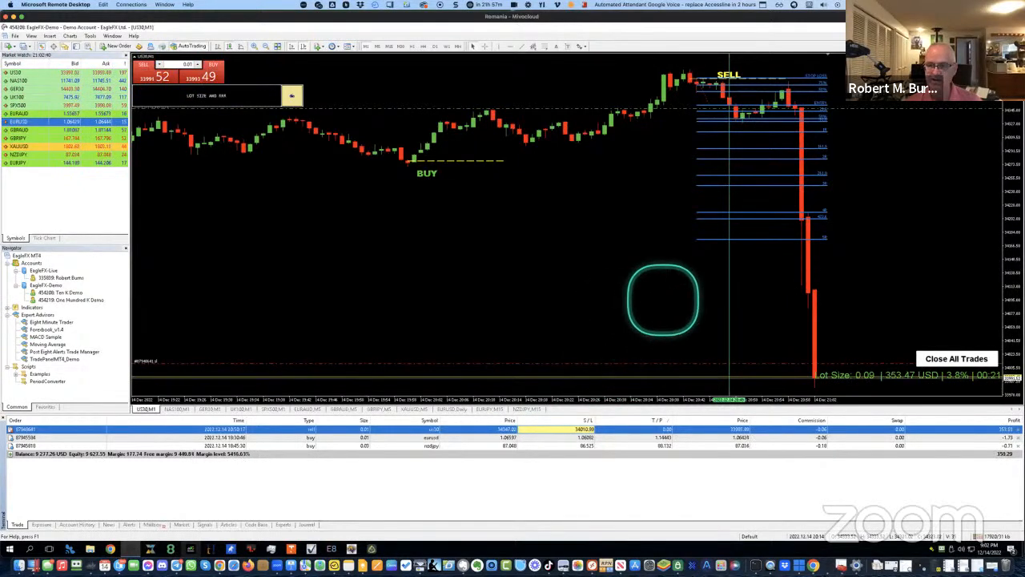
left_click(485, 48)
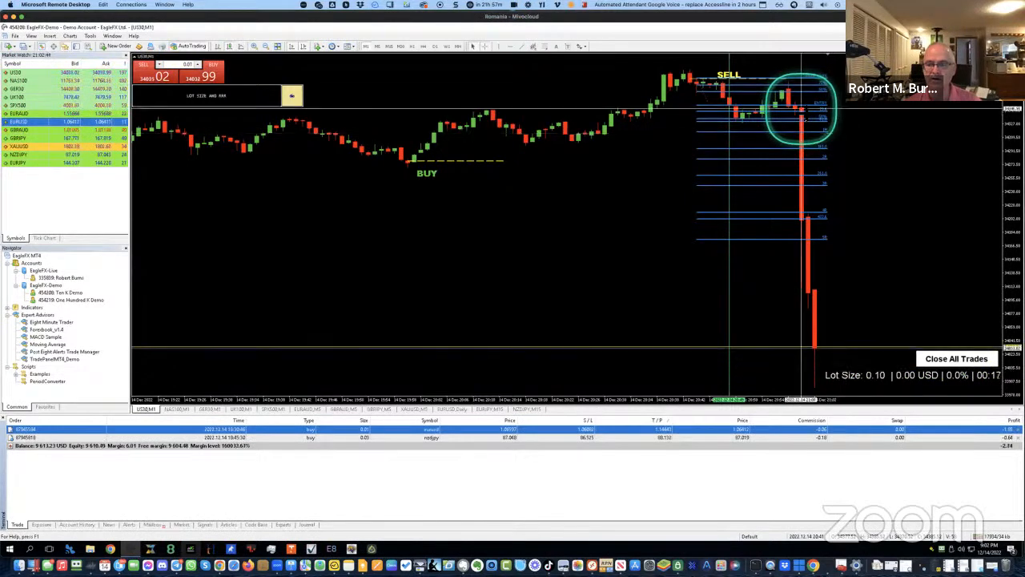
left_click_drag(801, 108, 825, 383)
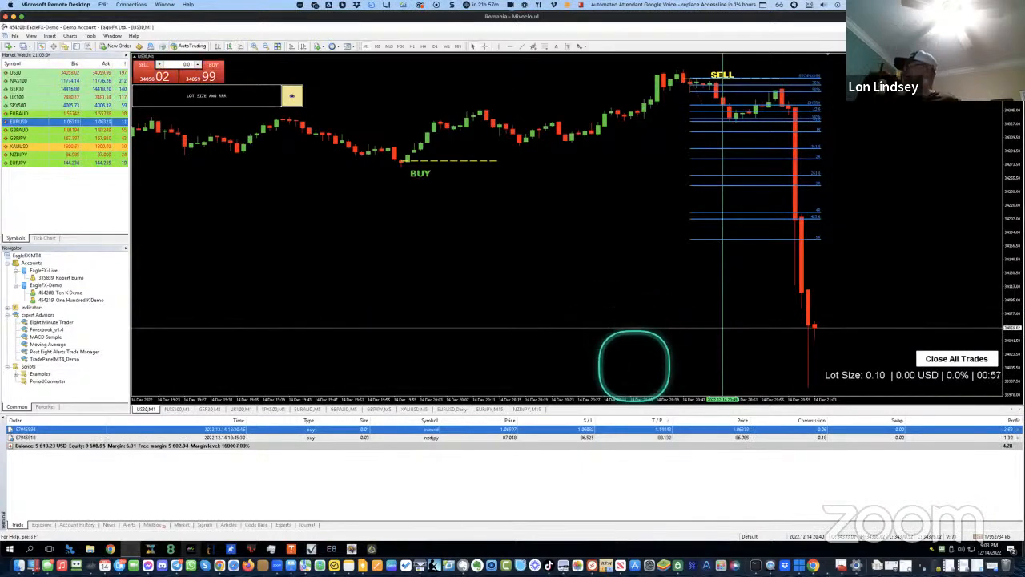
Review the closed US30 sell and NAS100 trades in Account History, totalling 319.01 profit
left_click(83, 526)
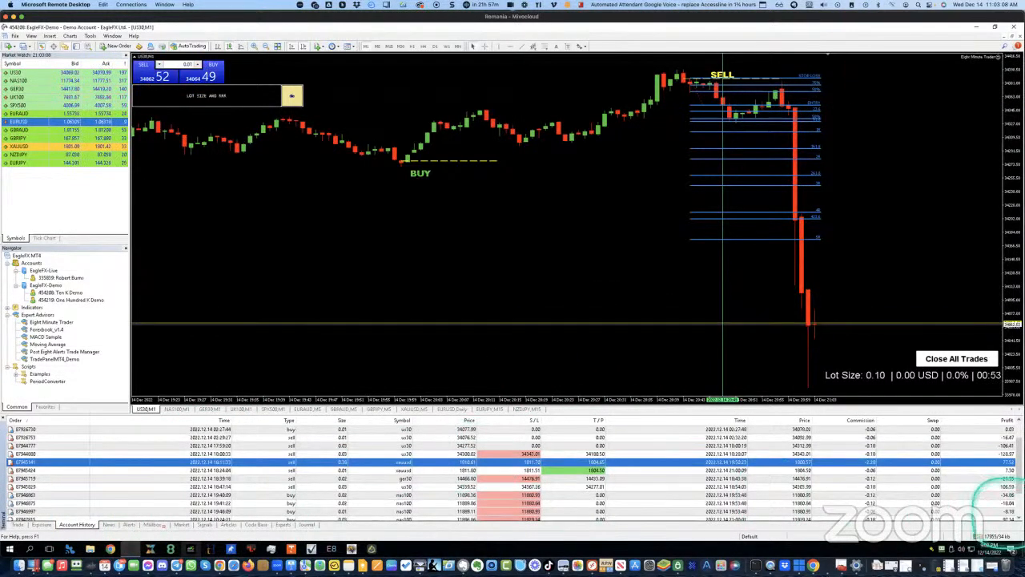
scroll(1002, 498, "down", 2)
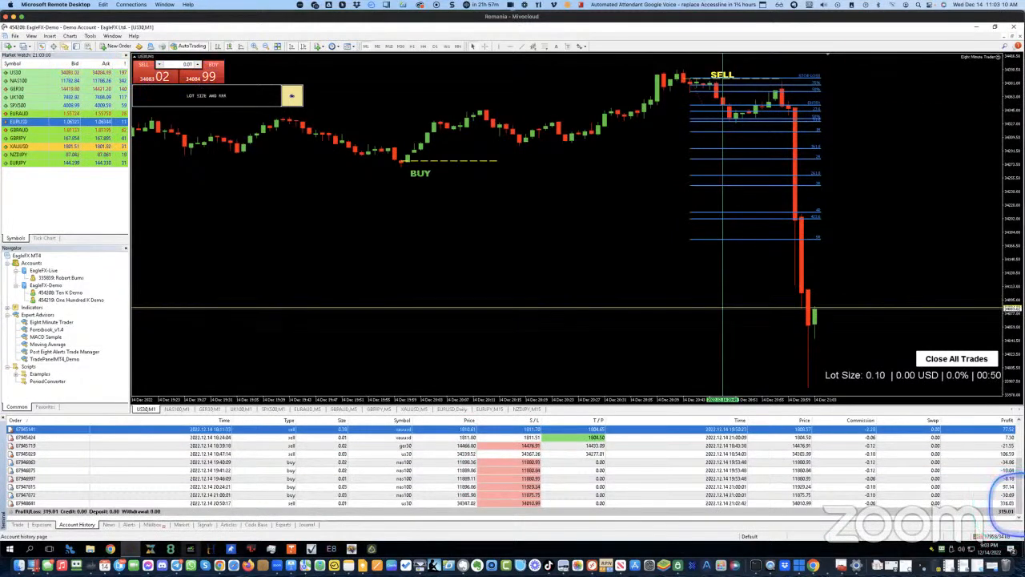
left_click(1002, 503)
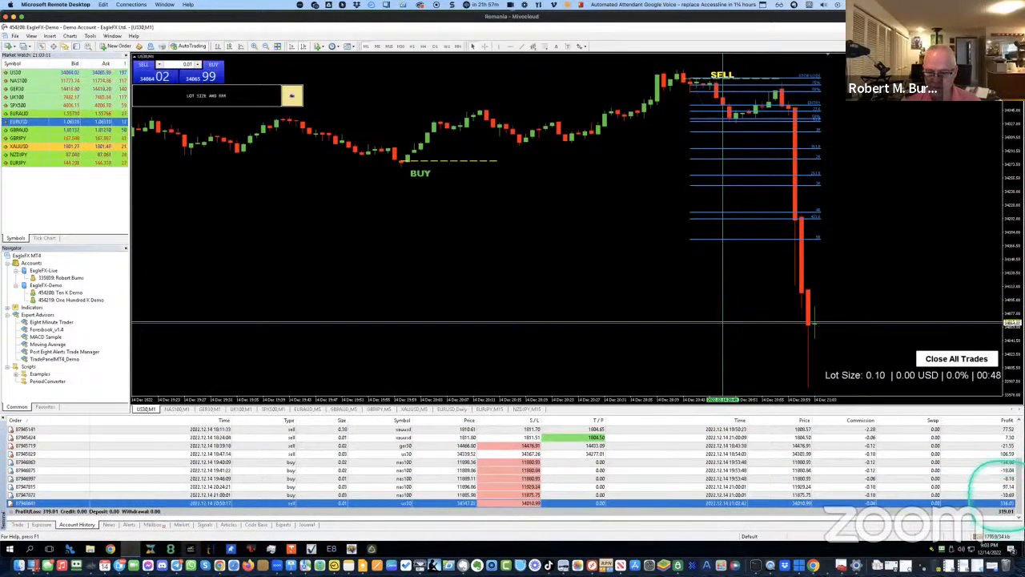
left_click(1004, 495)
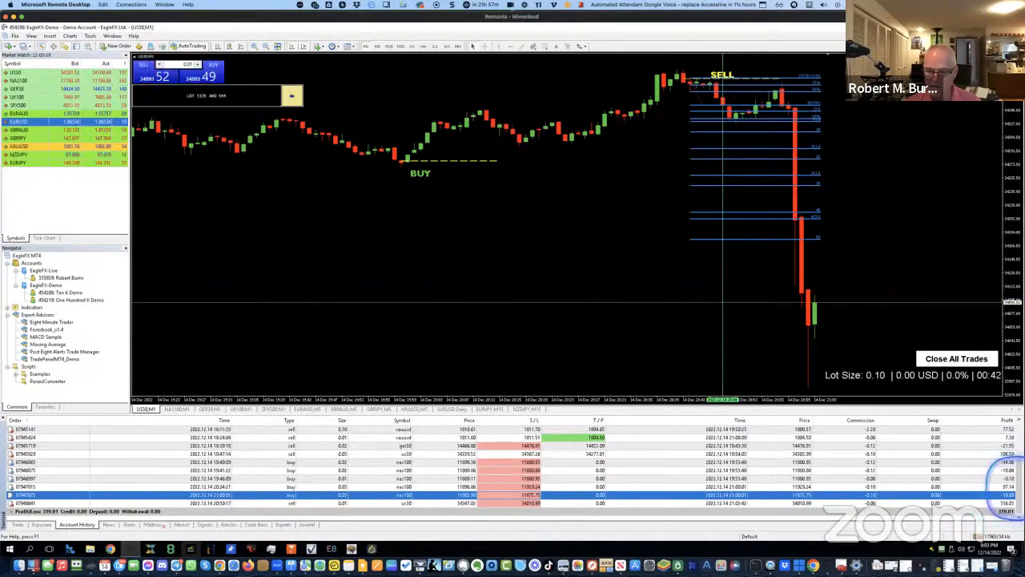
left_click(1001, 486)
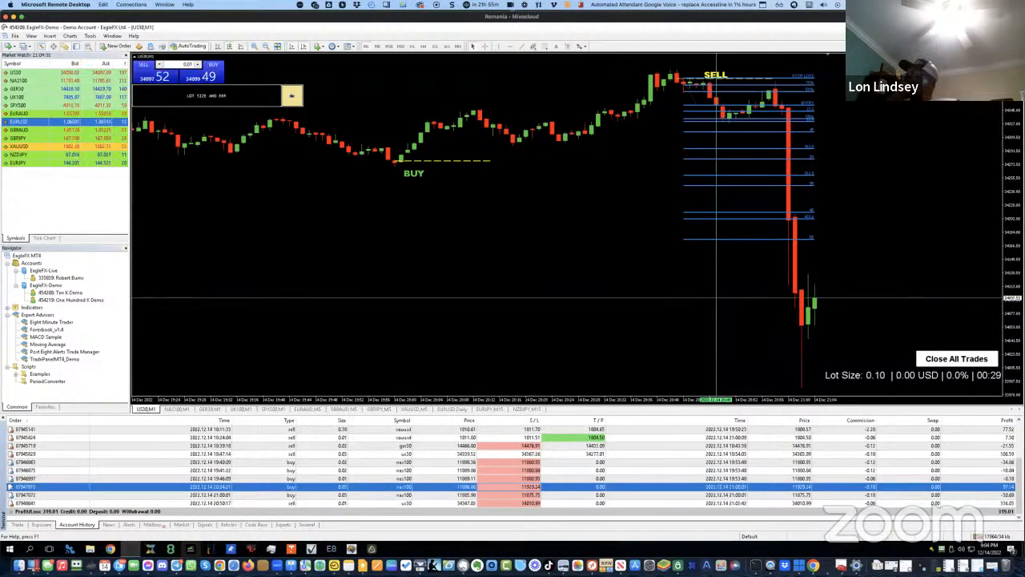
Return to open trades, expand the lot size panel, and zoom the US30 M1 chart in
left_click(17, 524)
left_click(292, 96)
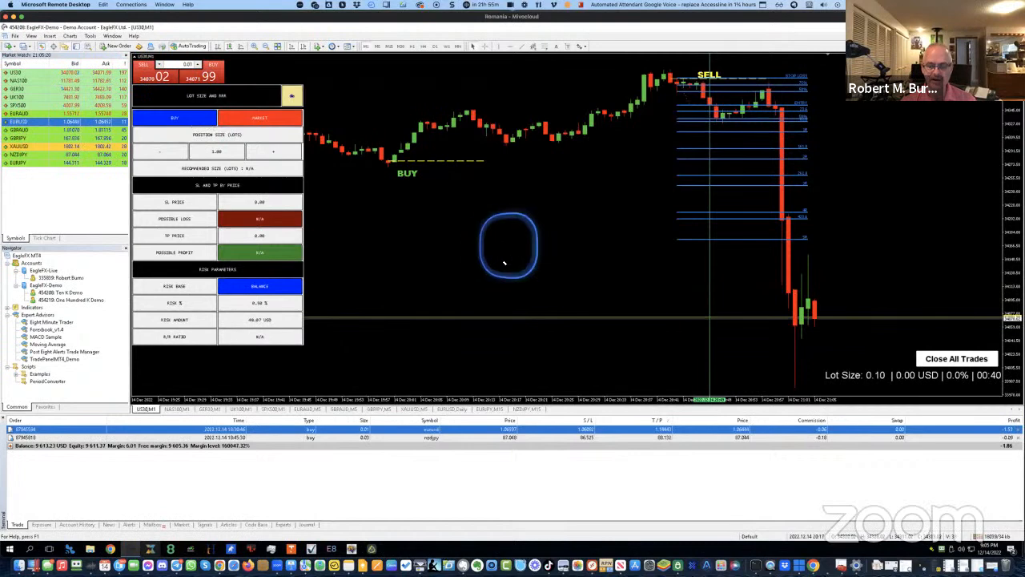
scroll(501, 245, "up", 3)
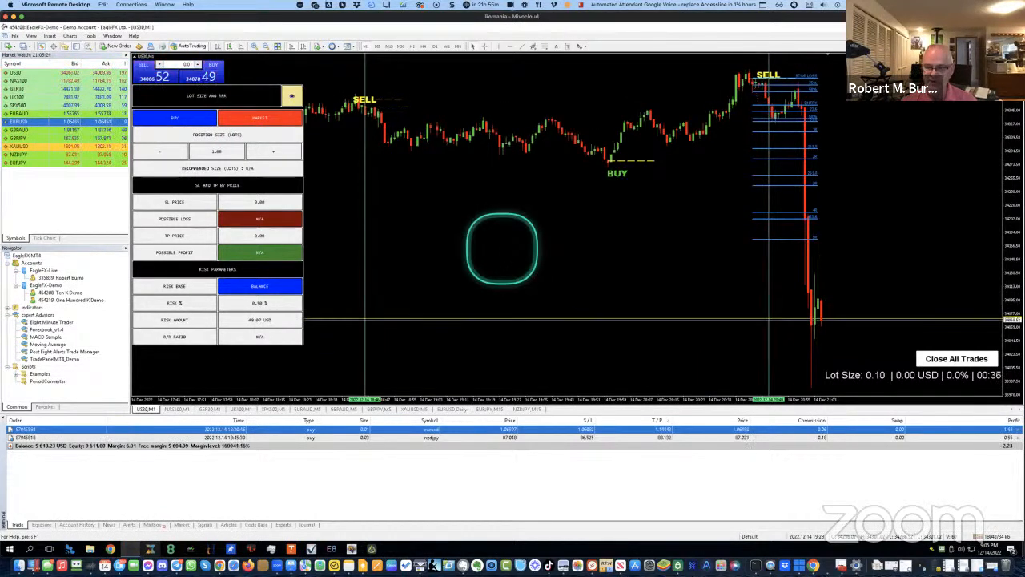
key("minus")
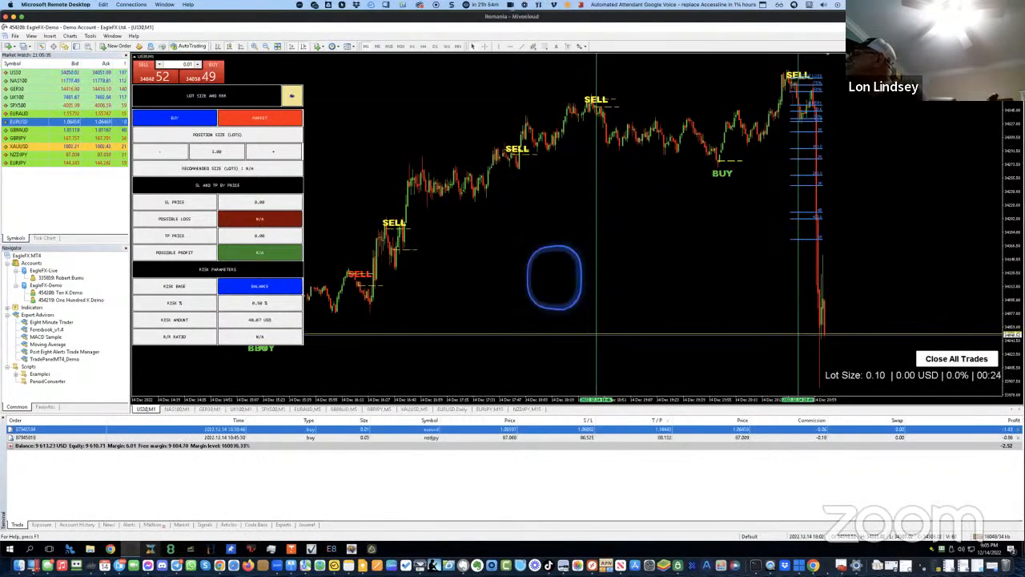
key("plus")
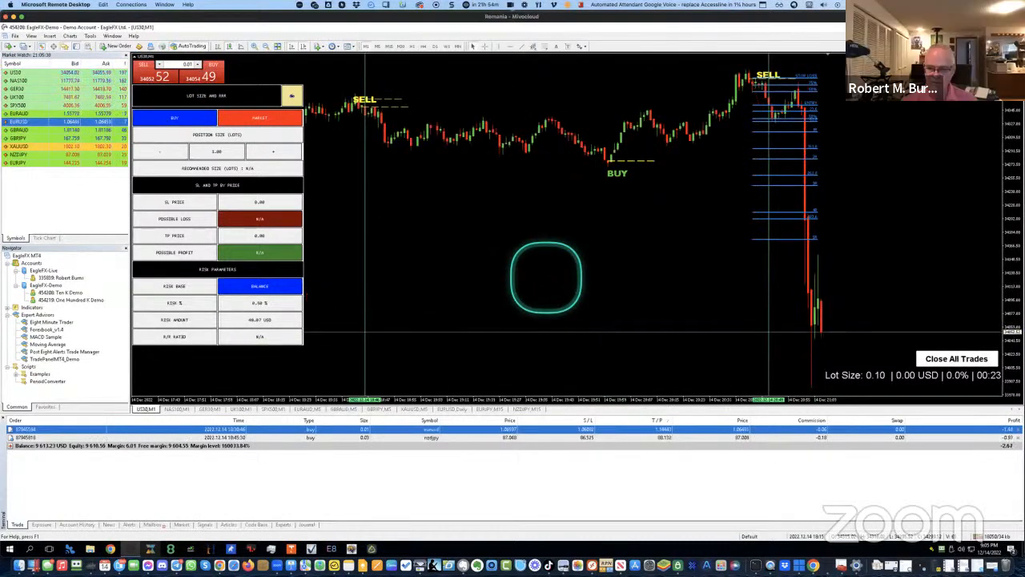
key("plus")
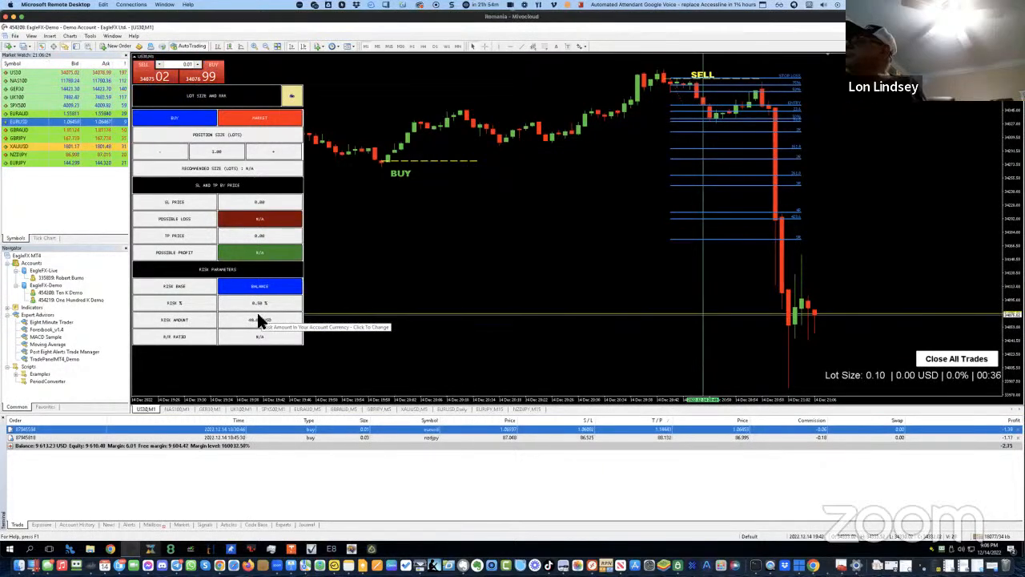
Add an SL line in the panel and drag it well below the US30 price
left_click(177, 203)
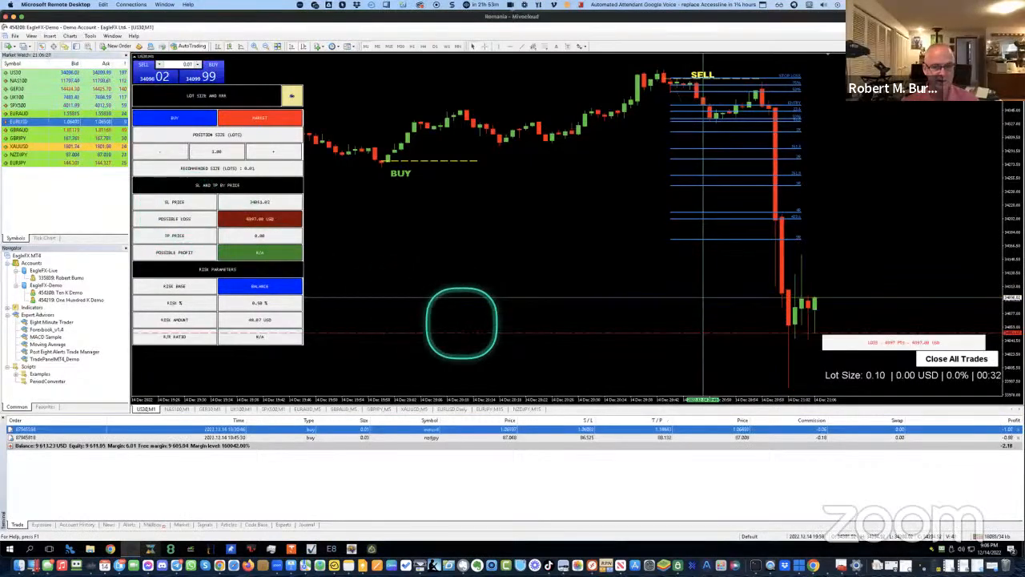
double_click(480, 333)
left_click_drag(527, 335, 540, 393)
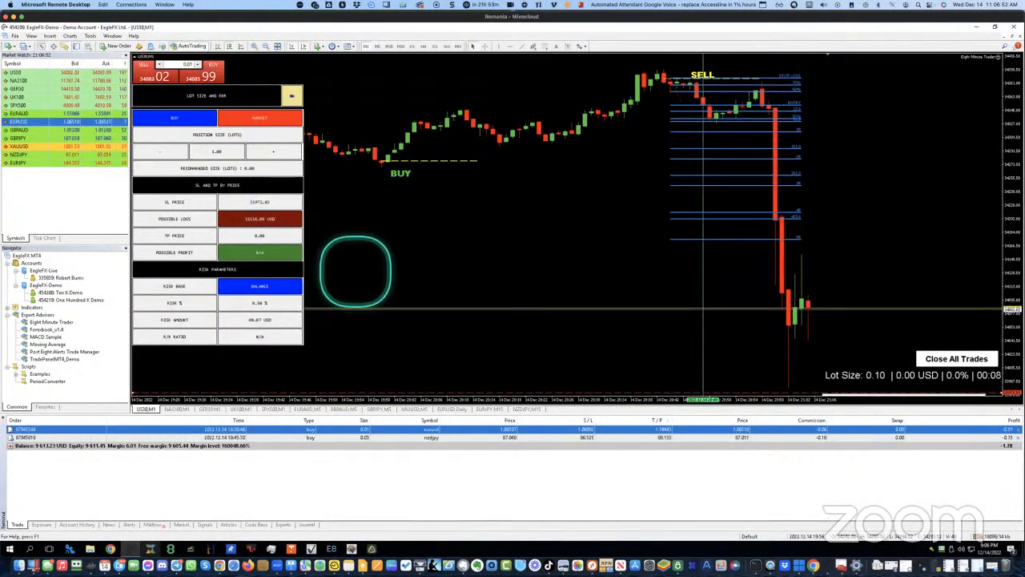
Apply the recommended 0.01 lots as the position size
left_click(222, 174)
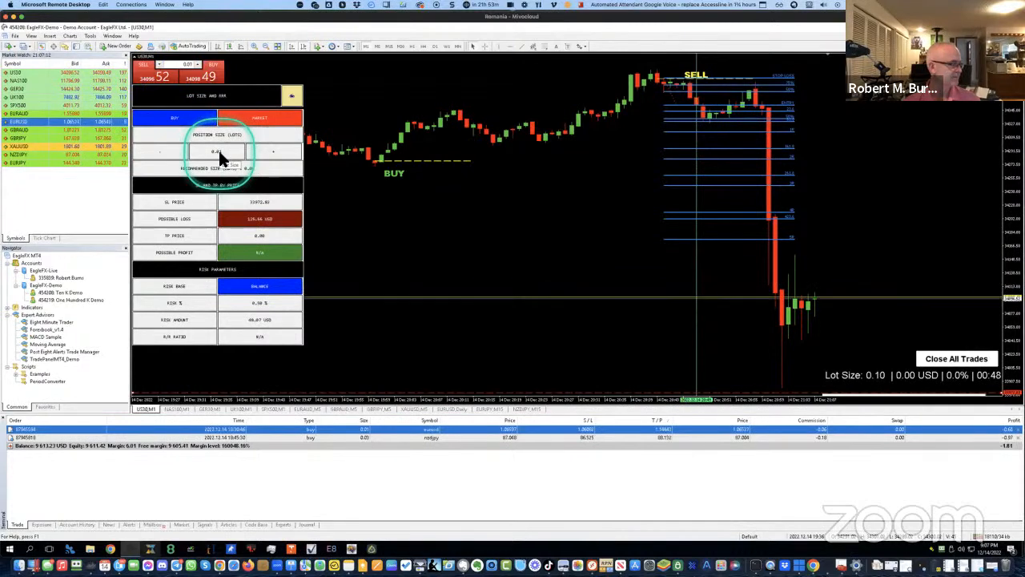
left_click(215, 152)
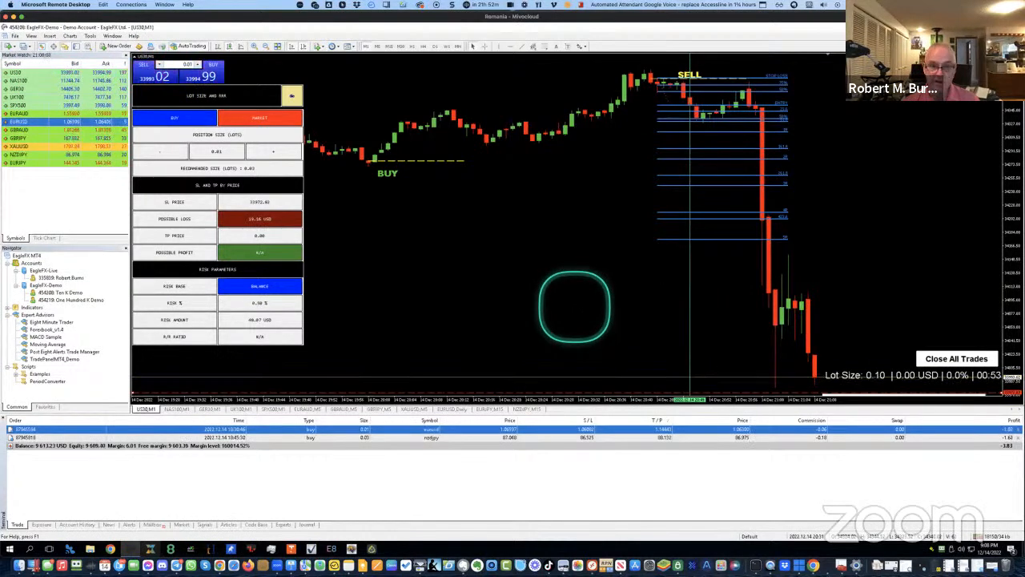
Switch the chart to M15, dismiss the alert, and expand the lot size panel
left_click(390, 47)
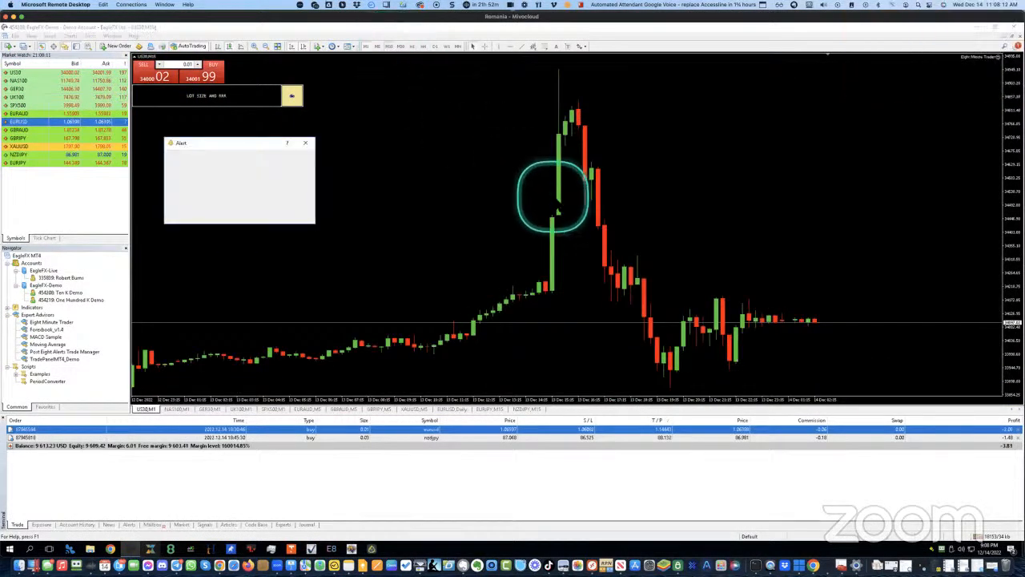
left_click(305, 143)
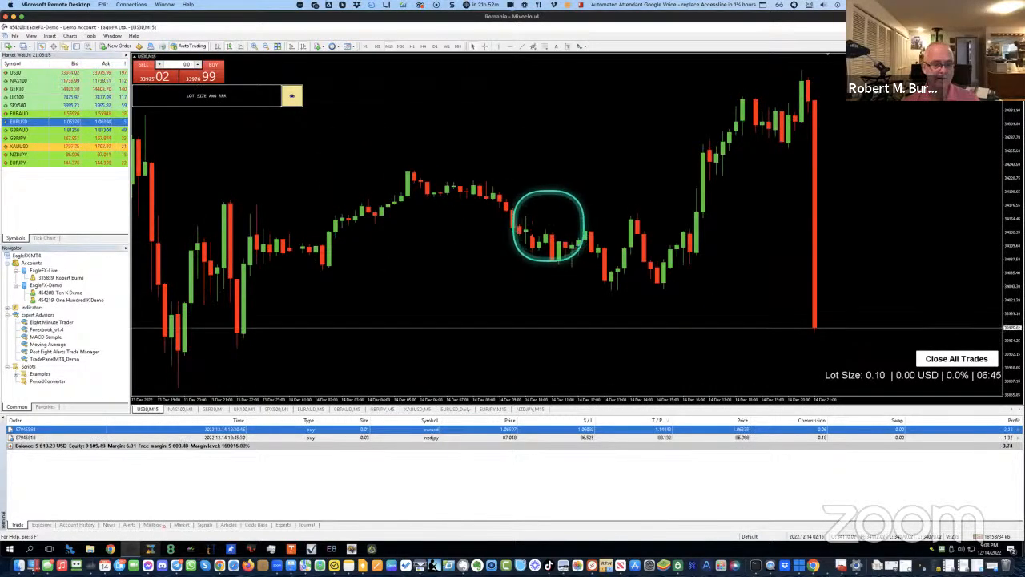
left_click(293, 97)
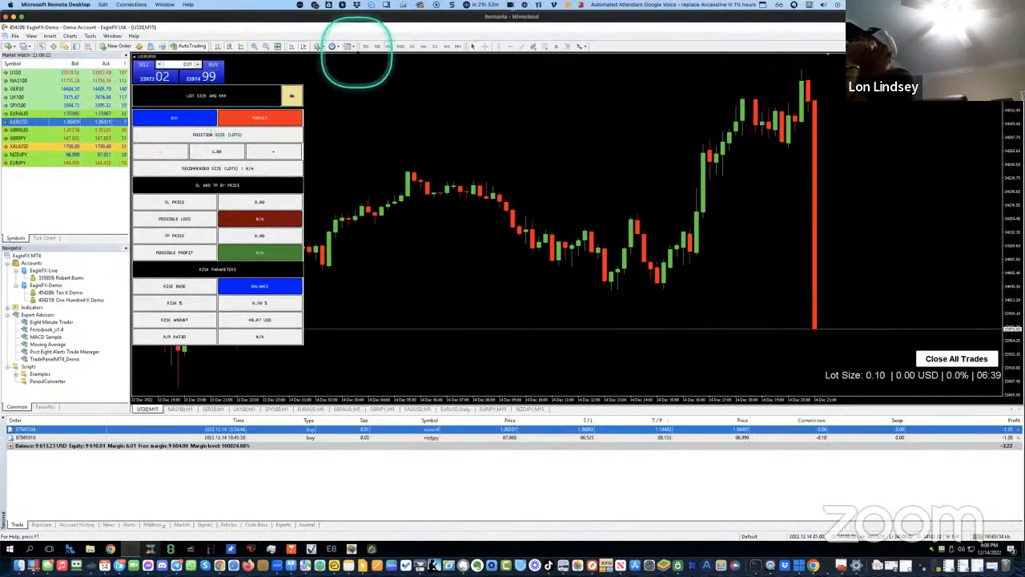
Switch back to M1 and reopen the LOT SIZE AND RRR panel with reset values
left_click(365, 46)
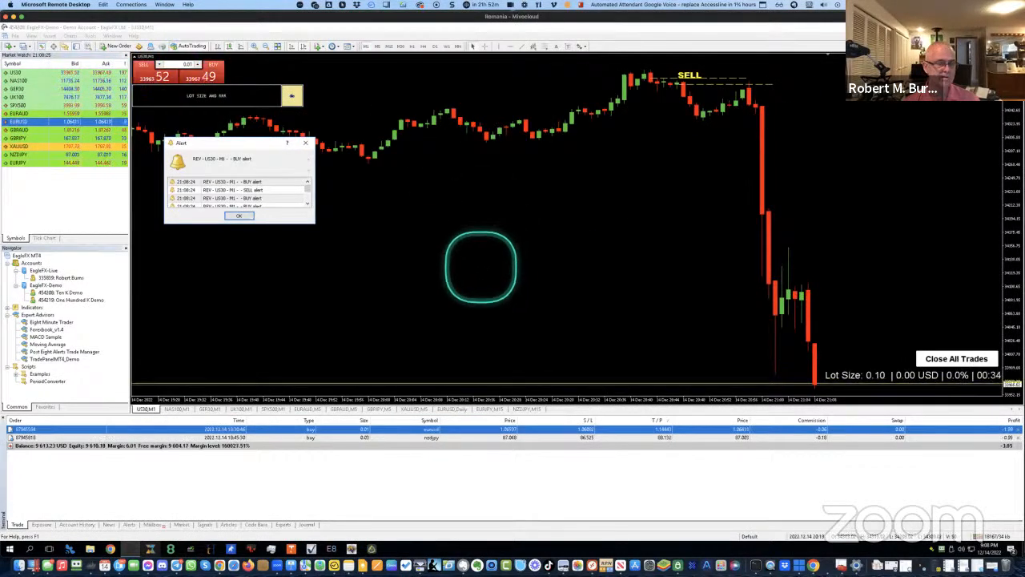
left_click(295, 95)
left_click(293, 97)
left_click(293, 96)
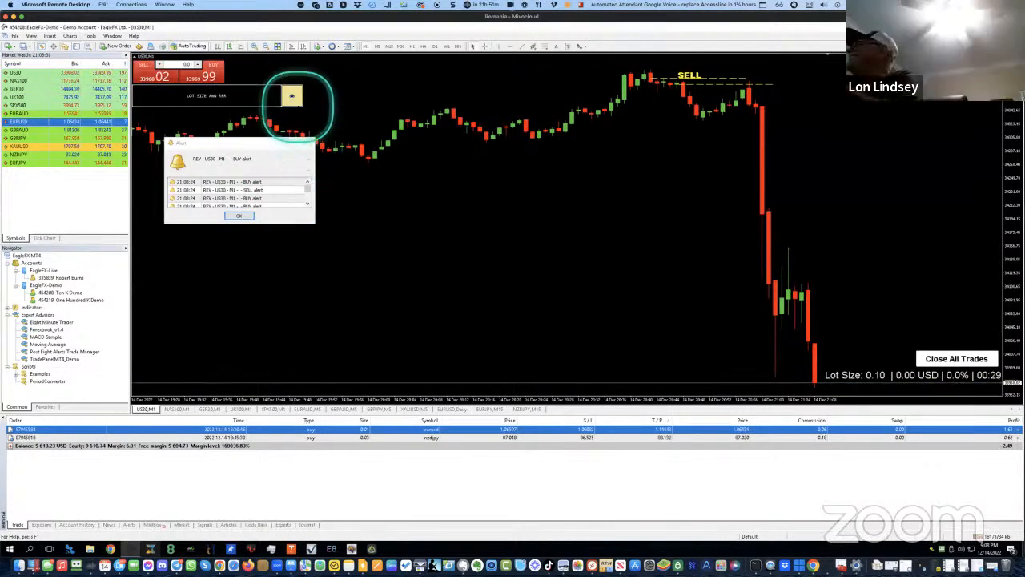
left_click(293, 97)
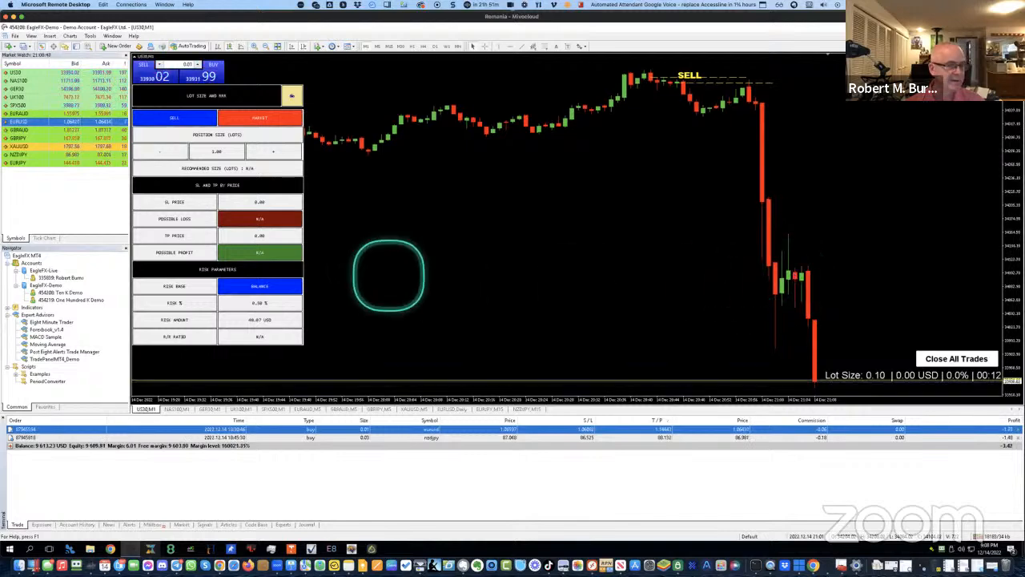
Add an SL line for the sell and raise it above recent candles to 34659.06
scroll(292, 281, "up", 5)
scroll(288, 290, "down", 5)
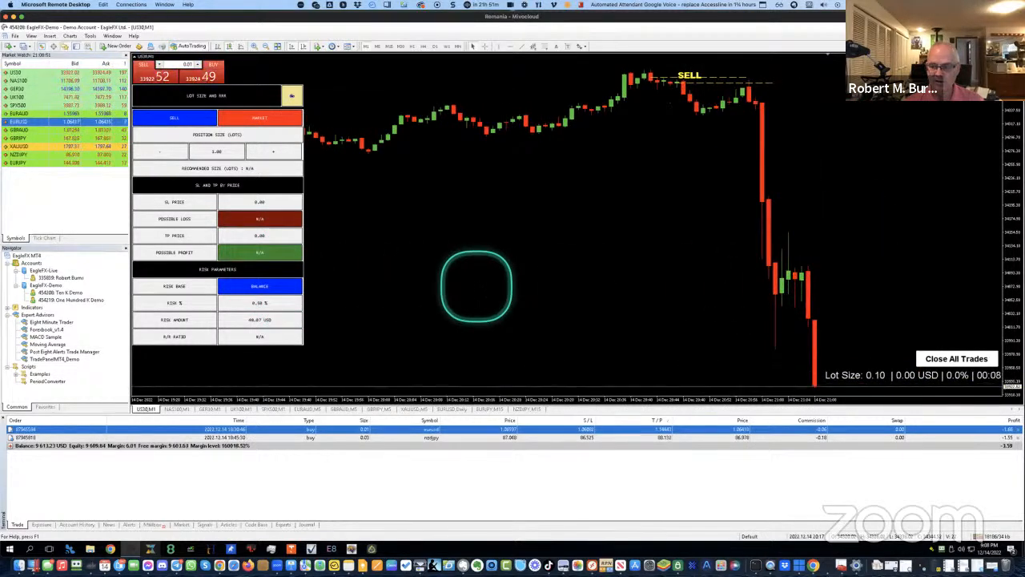
left_click(172, 201)
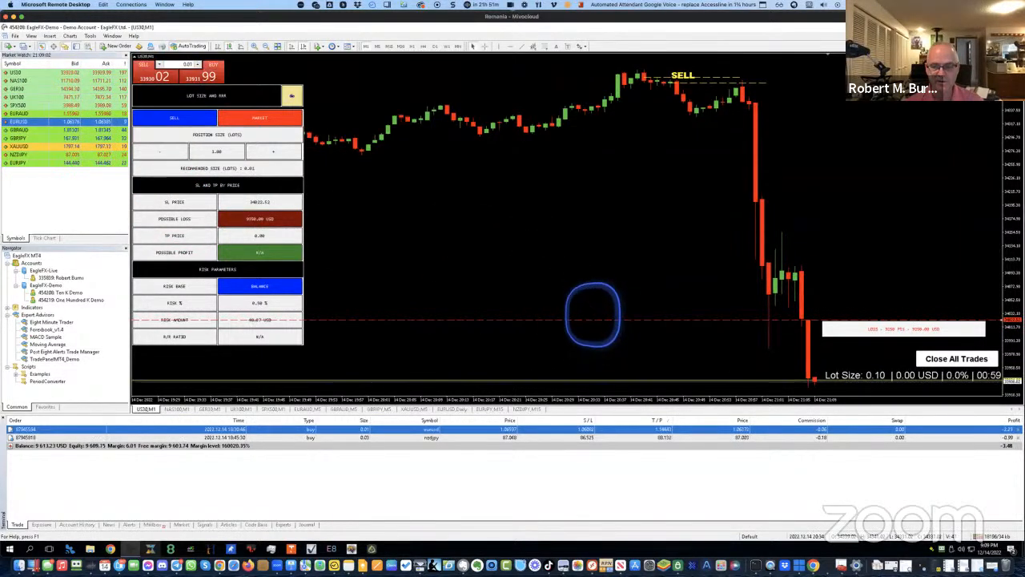
left_click_drag(593, 299, 592, 228)
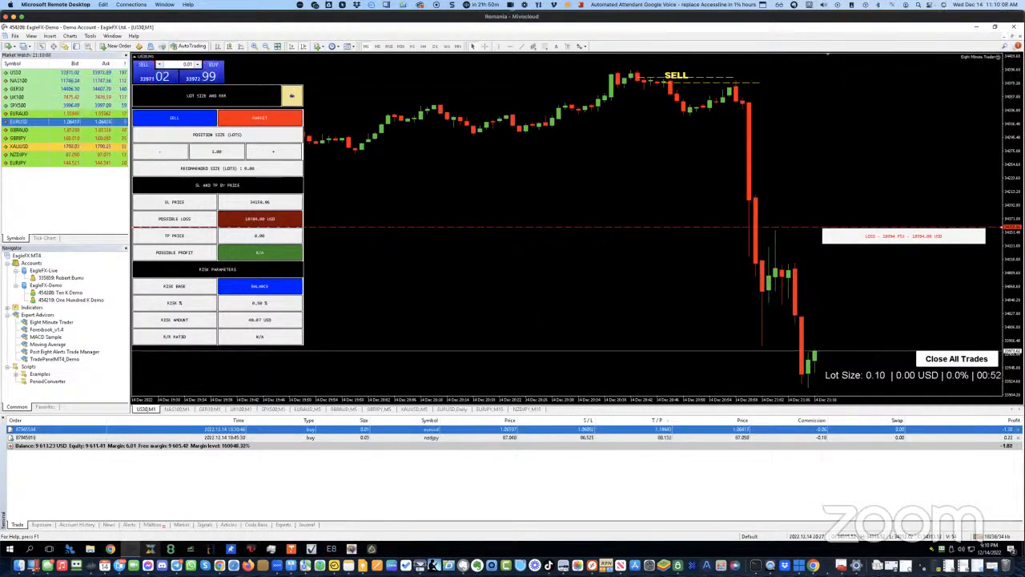
Apply the recommended 0.01 lots and lower the stop-loss to about 34034, cutting possible loss to ~57 USD
left_click(217, 168)
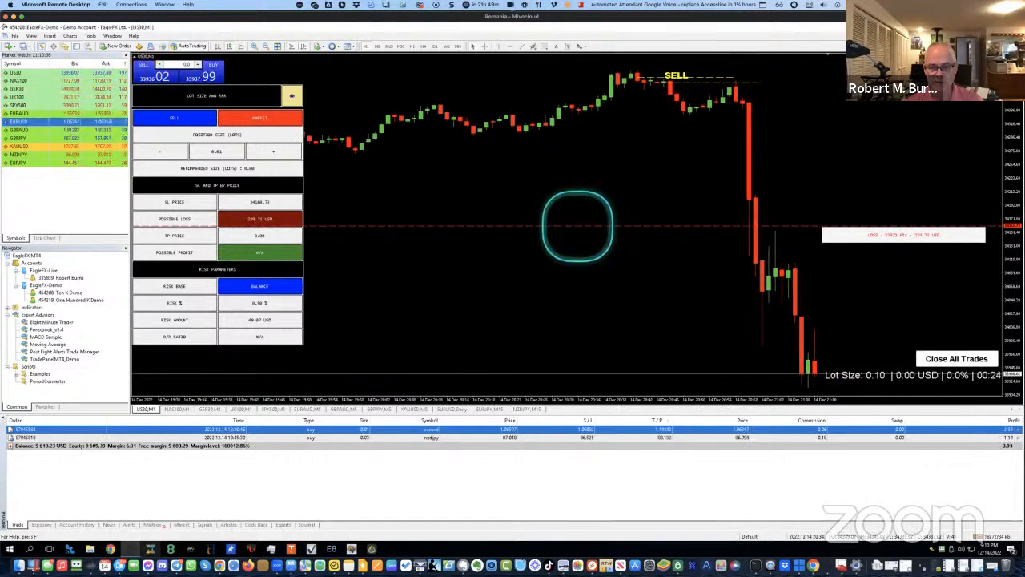
left_click_drag(568, 222, 585, 279)
left_click_drag(592, 313, 591, 315)
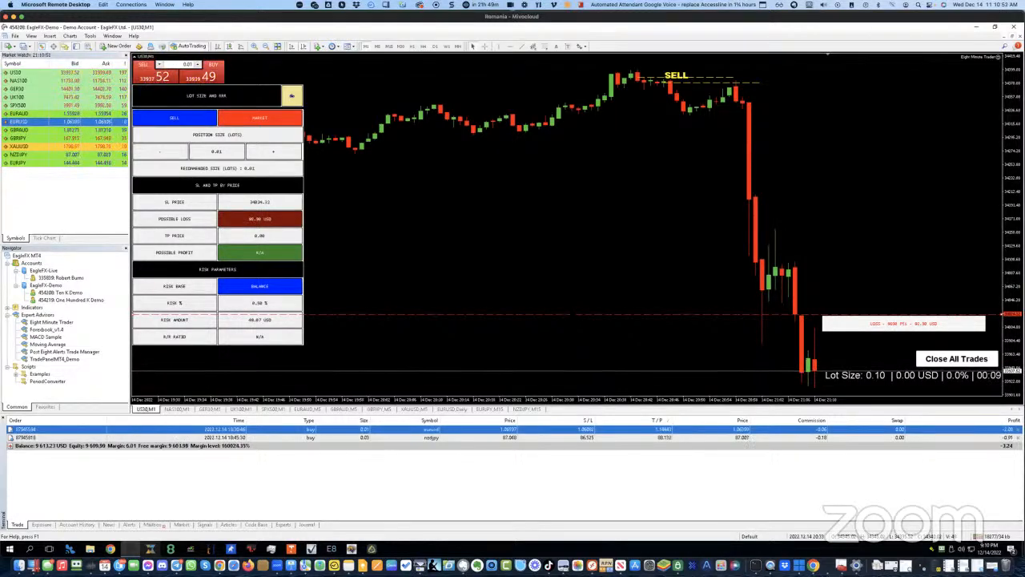
key("minus")
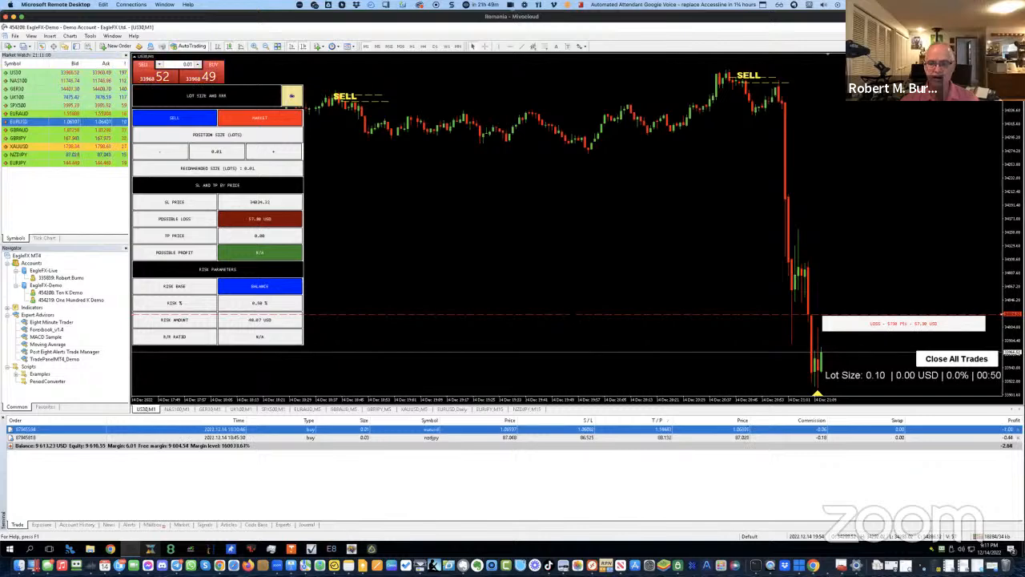
key("minus")
key("minus")
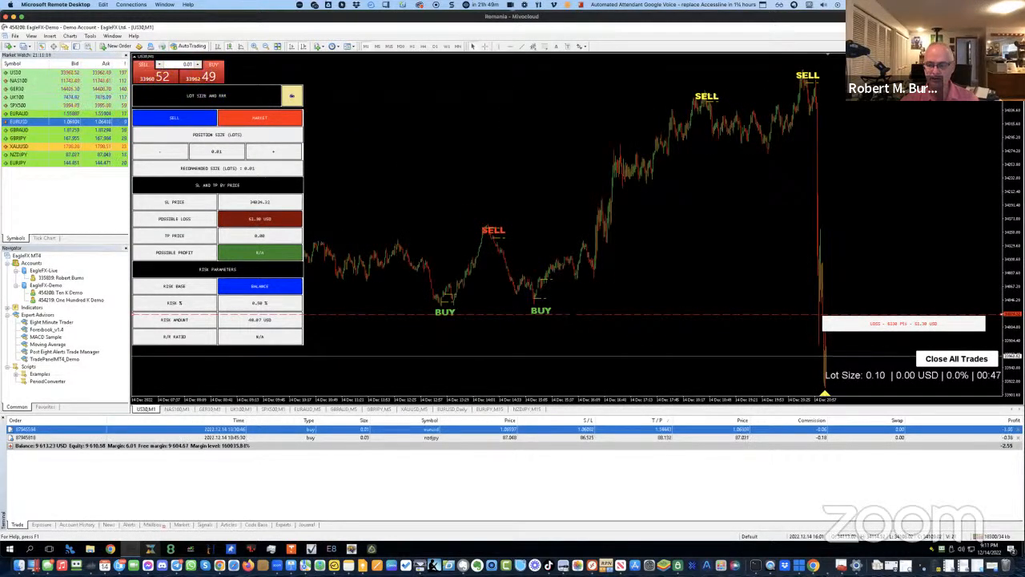
Enable the take-profit price at 33862.72, showing about 158 USD possible profit
key("minus")
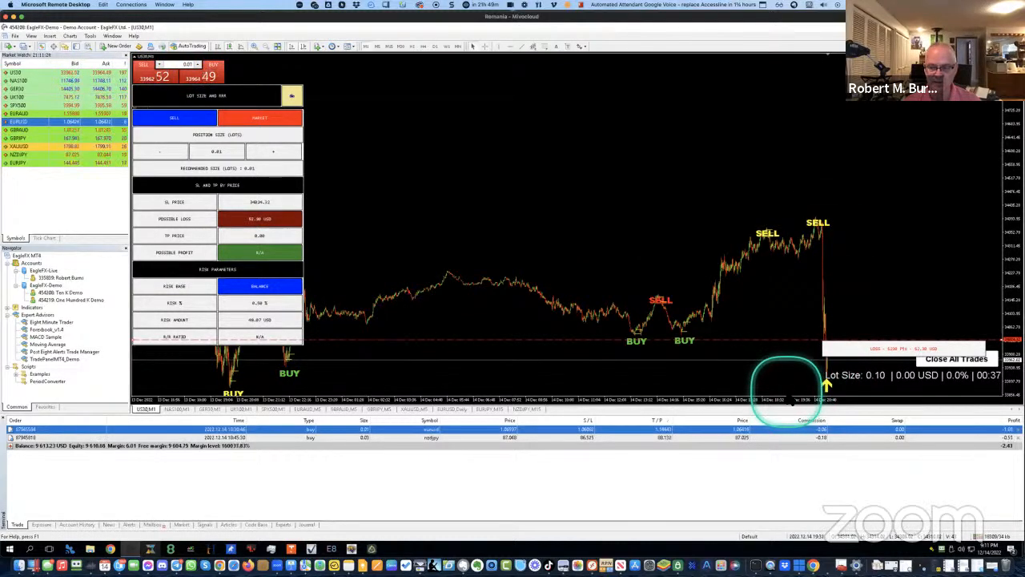
left_click(176, 236)
left_click(174, 238)
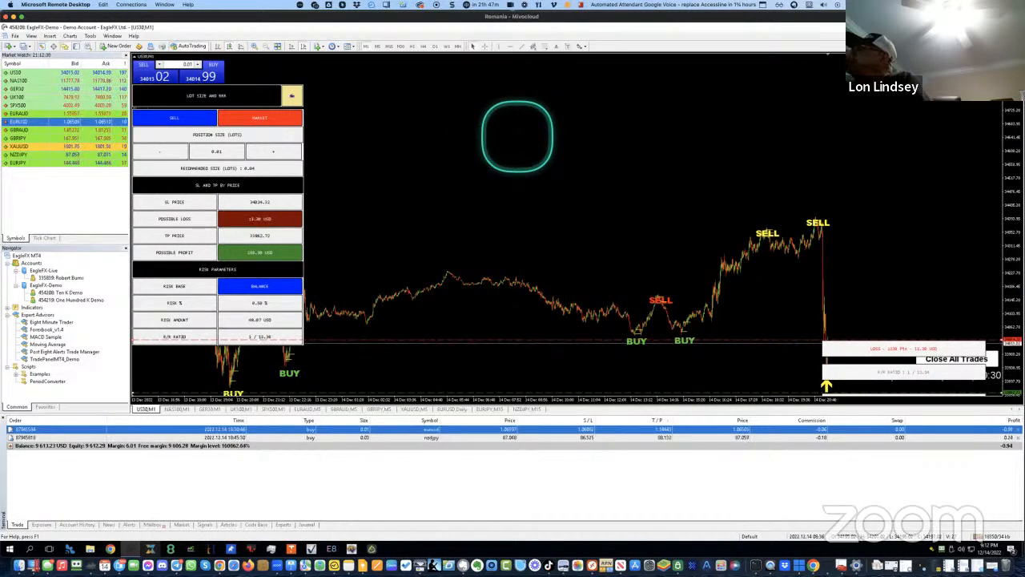
Zoom in two levels and drag the US30 chart to bring the newest candles into view
key("plus")
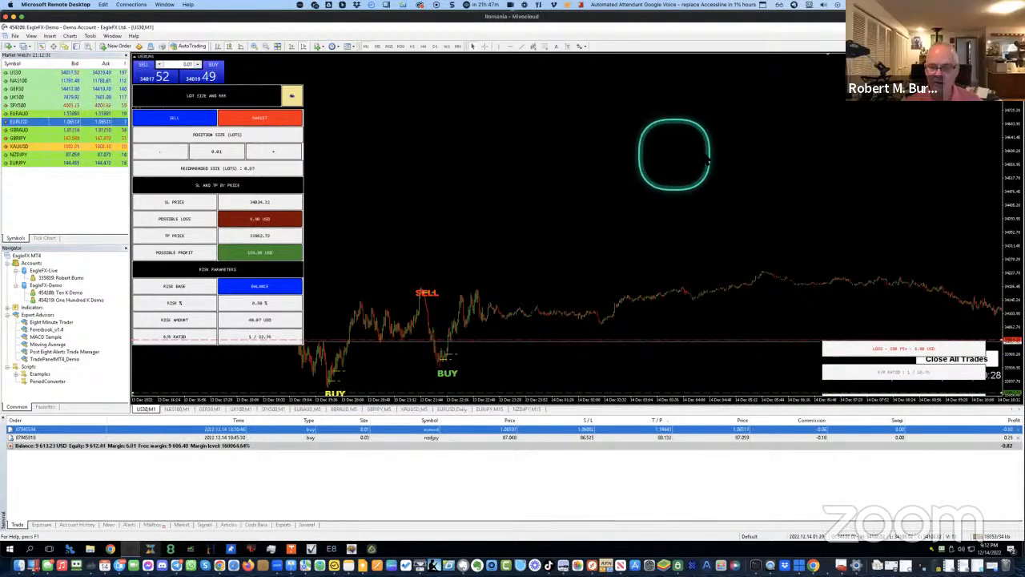
left_click_drag(569, 188, 498, 190)
left_click_drag(804, 192, 433, 218)
left_click_drag(645, 179, 573, 195)
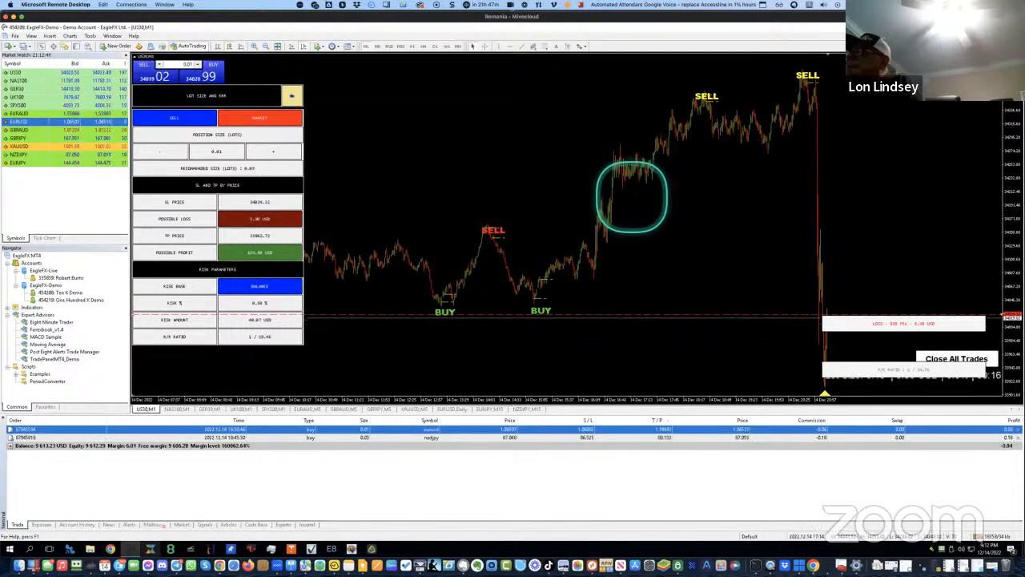
key("plus")
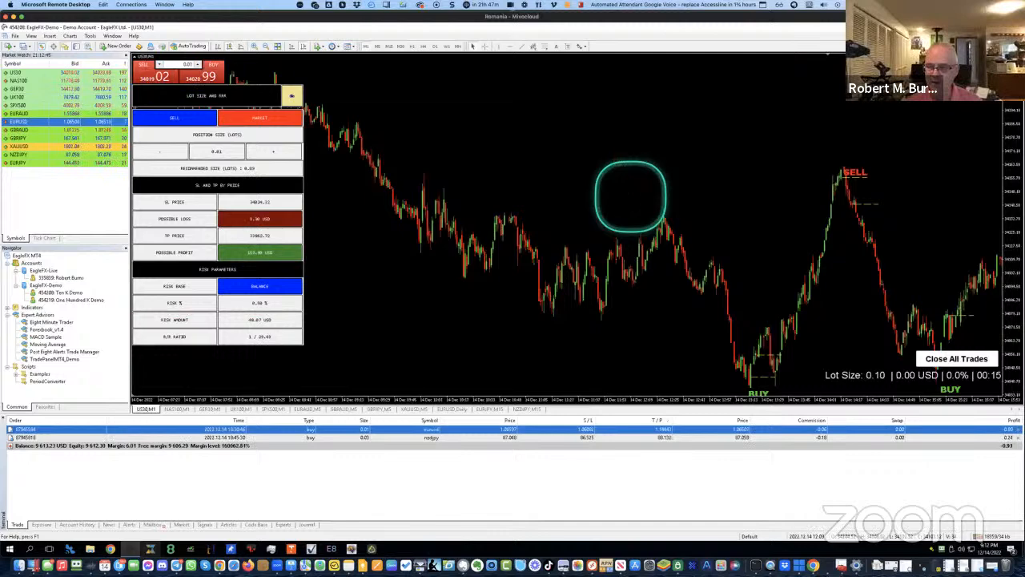
left_click_drag(723, 192, 393, 171)
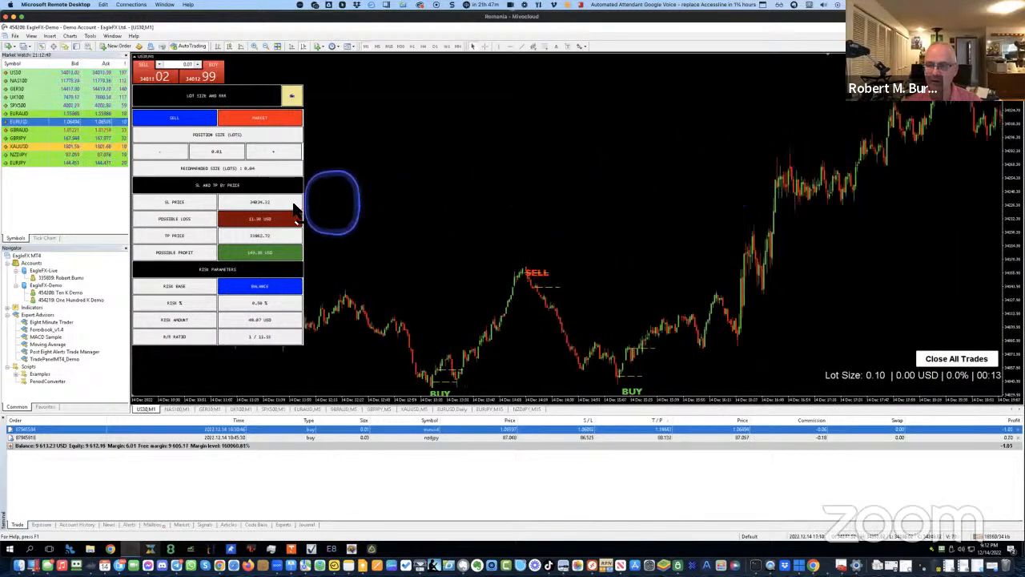
left_click_drag(719, 229, 346, 225)
left_click_drag(854, 215, 574, 228)
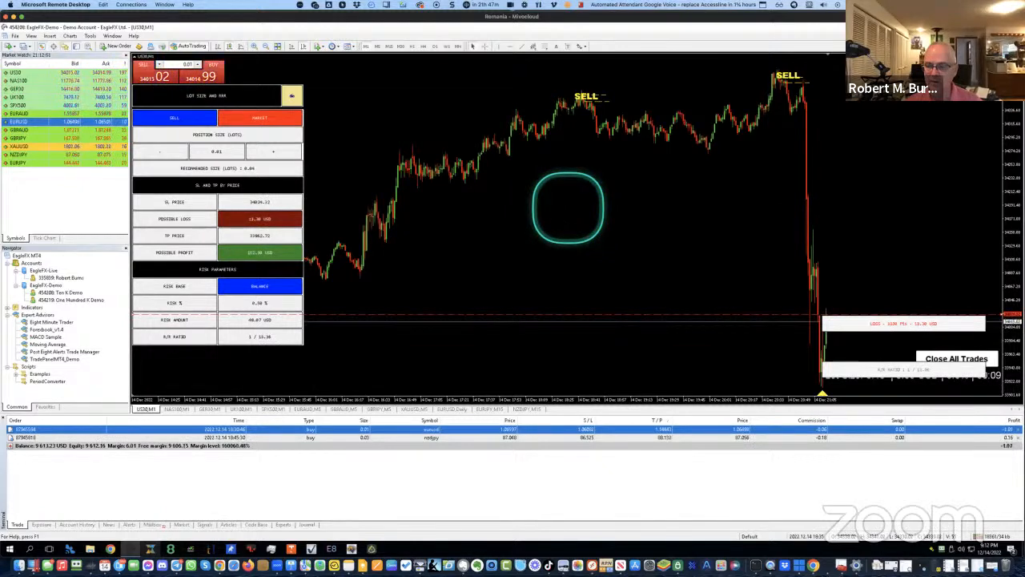
Set the Eight Minute Trader's Corner input to Left lower chart corner
key("F7")
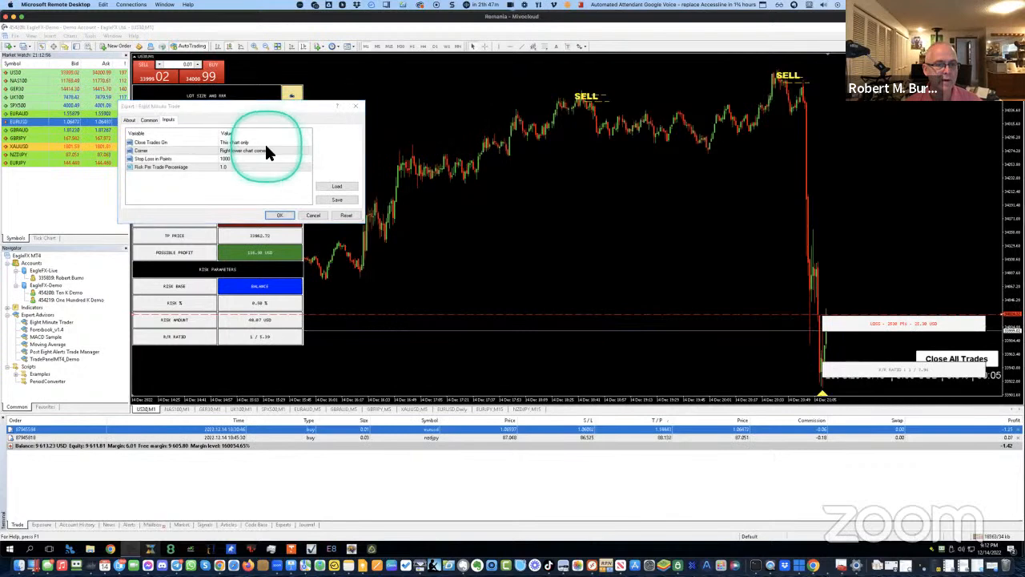
left_click(265, 150)
left_click(265, 151)
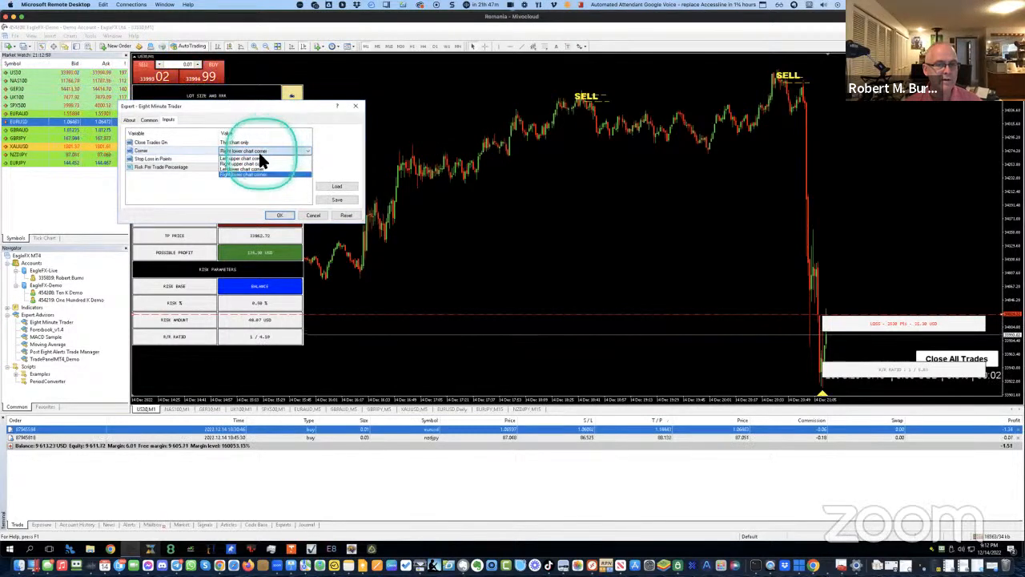
left_click(243, 168)
left_click(280, 215)
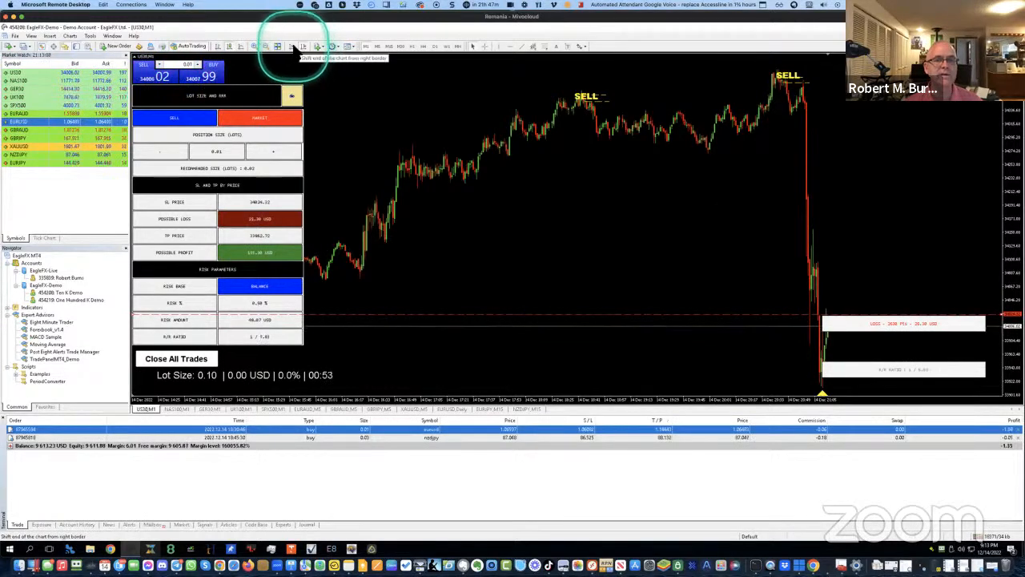
Turn on Auto Scroll and switch Chart Shift off and back on to keep the right margin
left_click(290, 47)
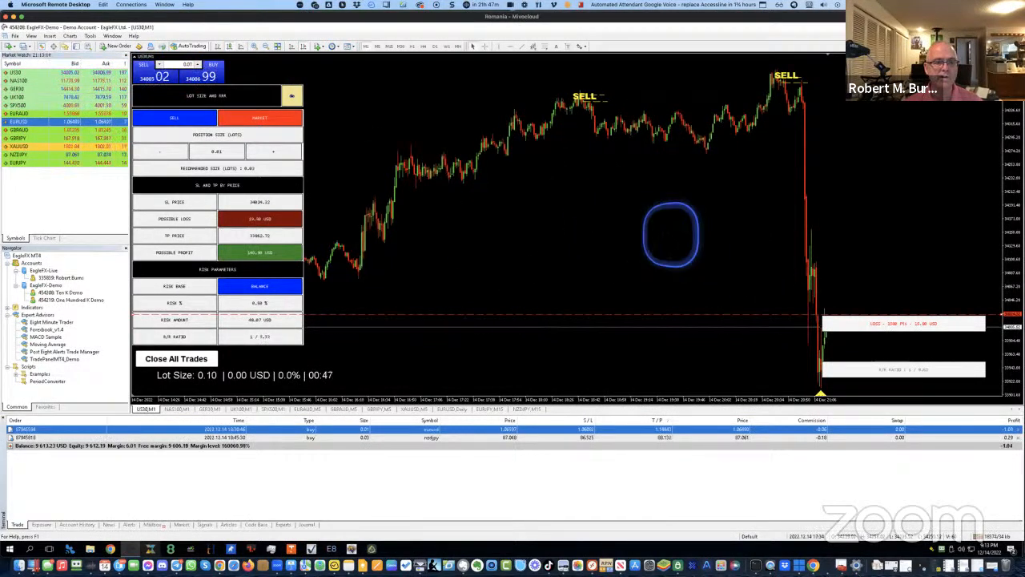
left_click(305, 45)
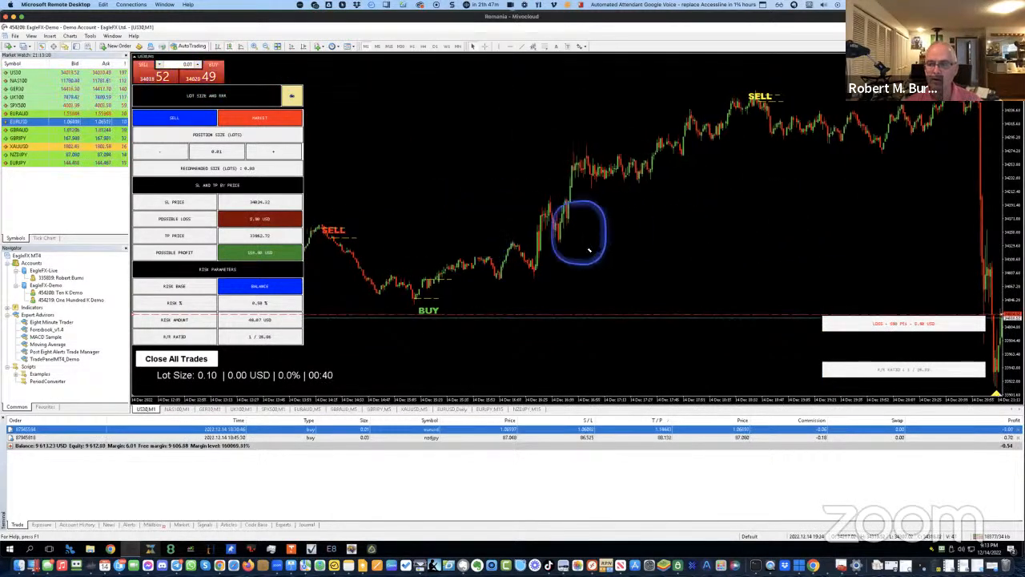
left_click(305, 45)
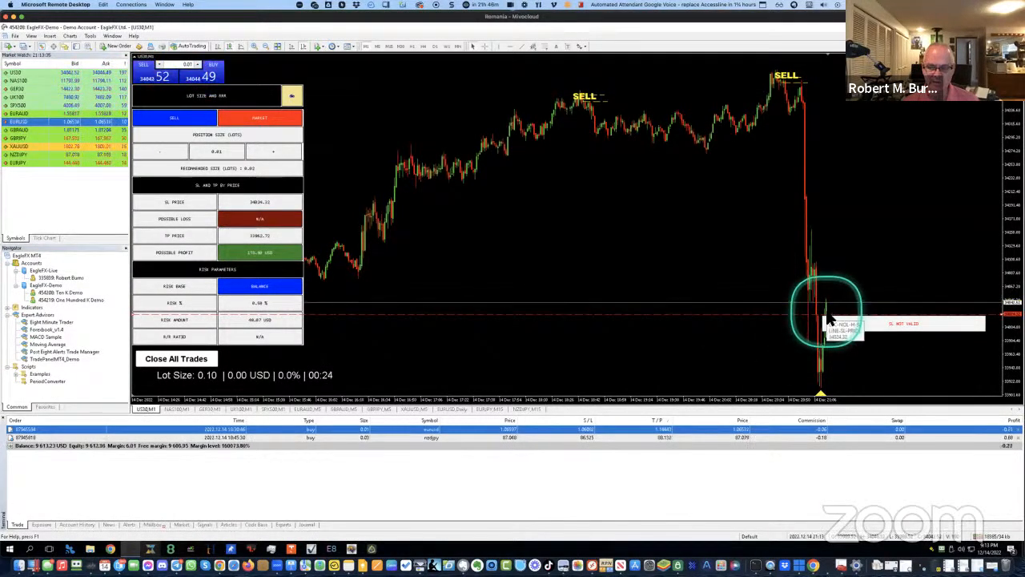
Raise the stop-loss to about 34010.55 and reset the take-profit, giving 1 : 1.32 risk/reward
left_click(779, 314)
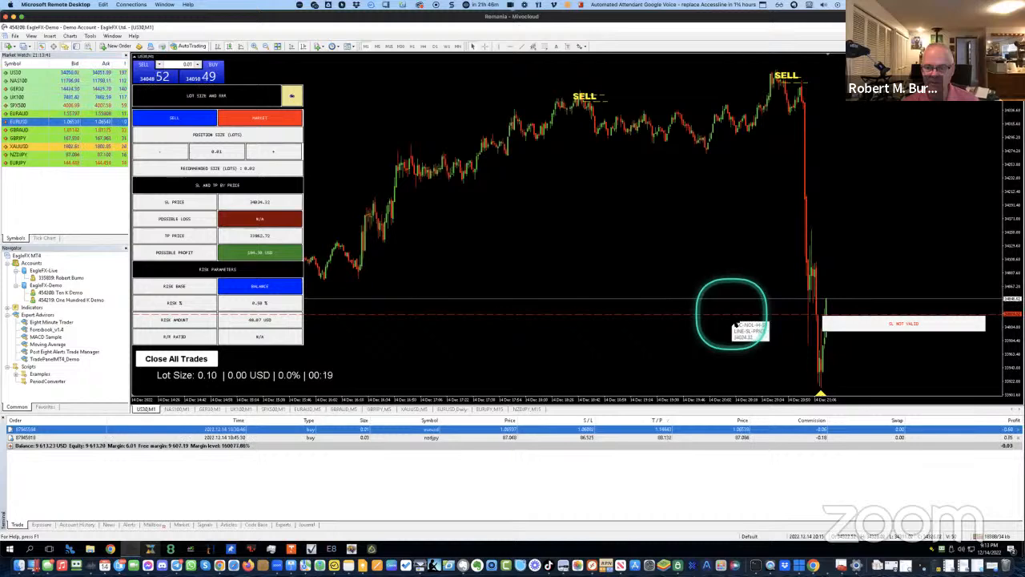
left_click_drag(741, 264, 741, 245)
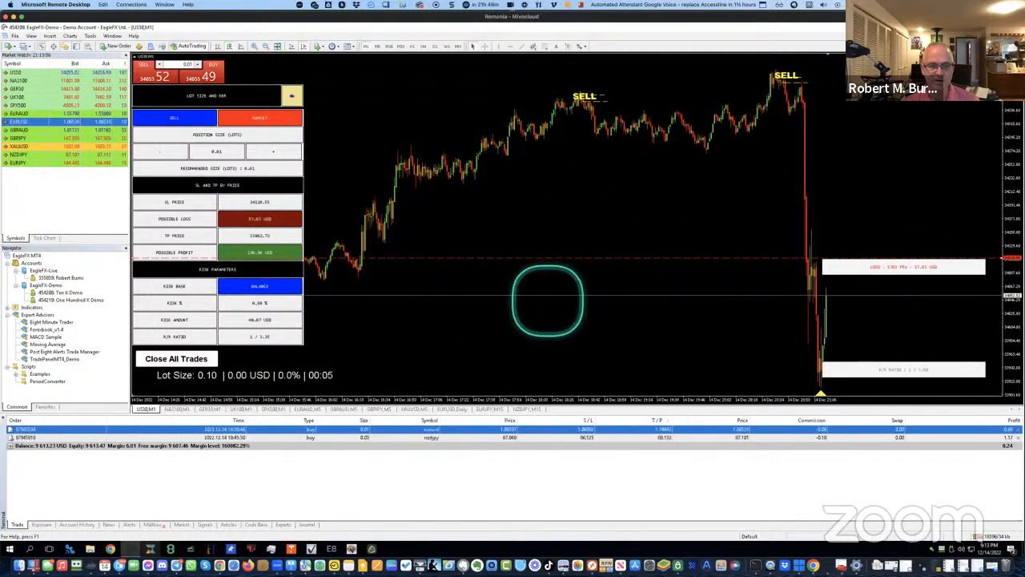
left_click(179, 232)
left_click(178, 232)
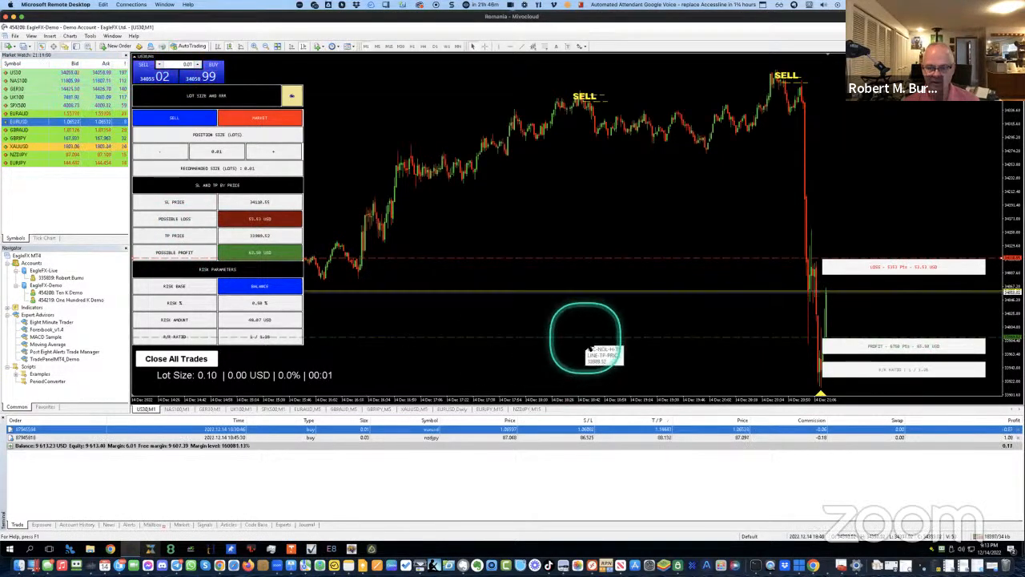
left_click_drag(590, 380, 595, 385)
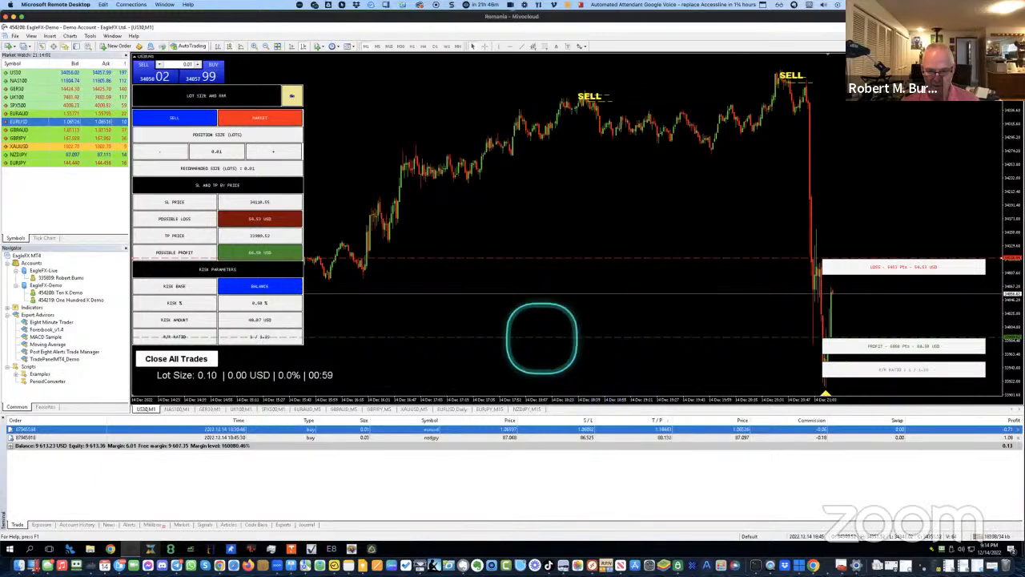
left_click_drag(536, 356, 537, 388)
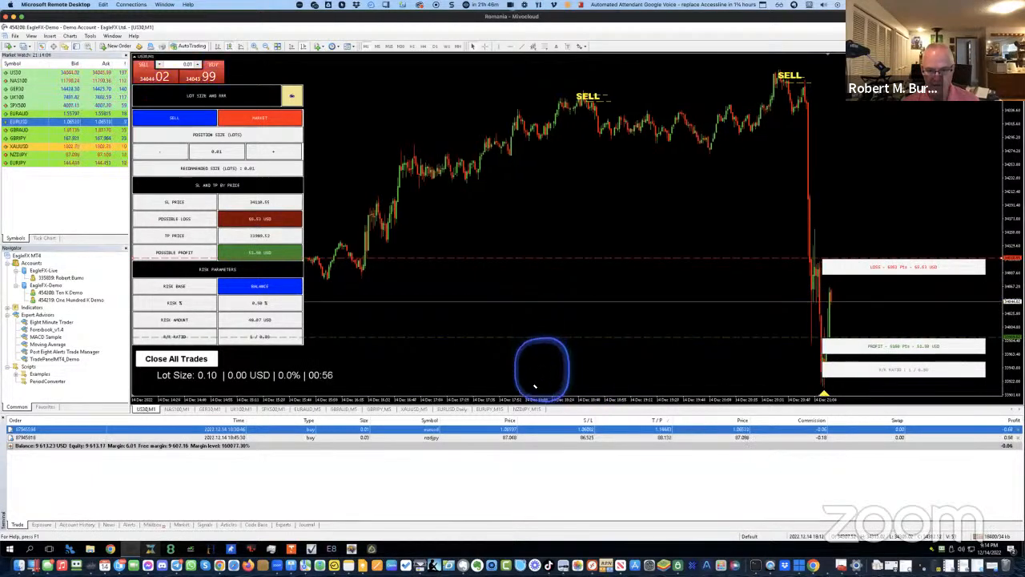
left_click(537, 339)
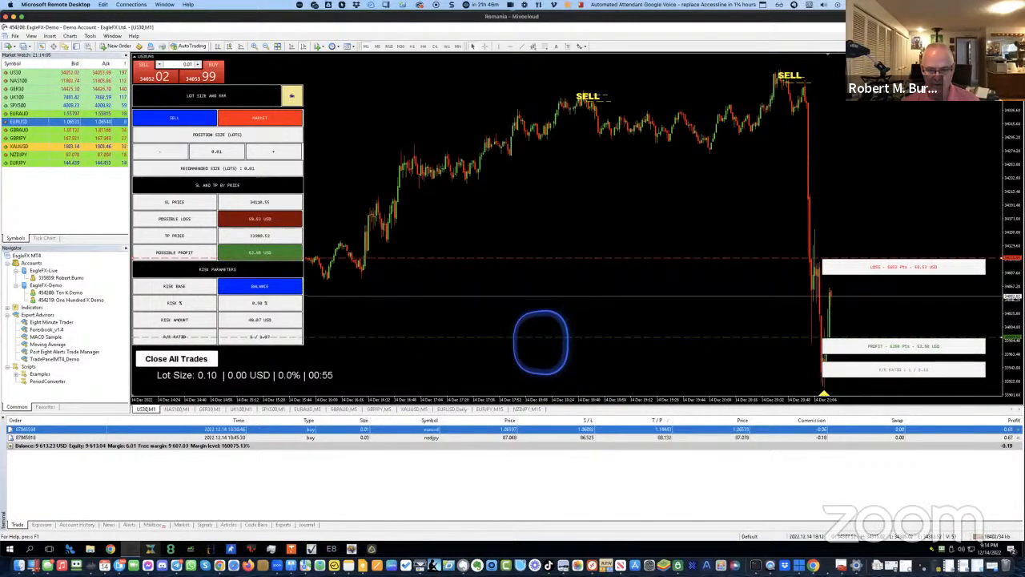
left_click_drag(541, 359, 541, 376)
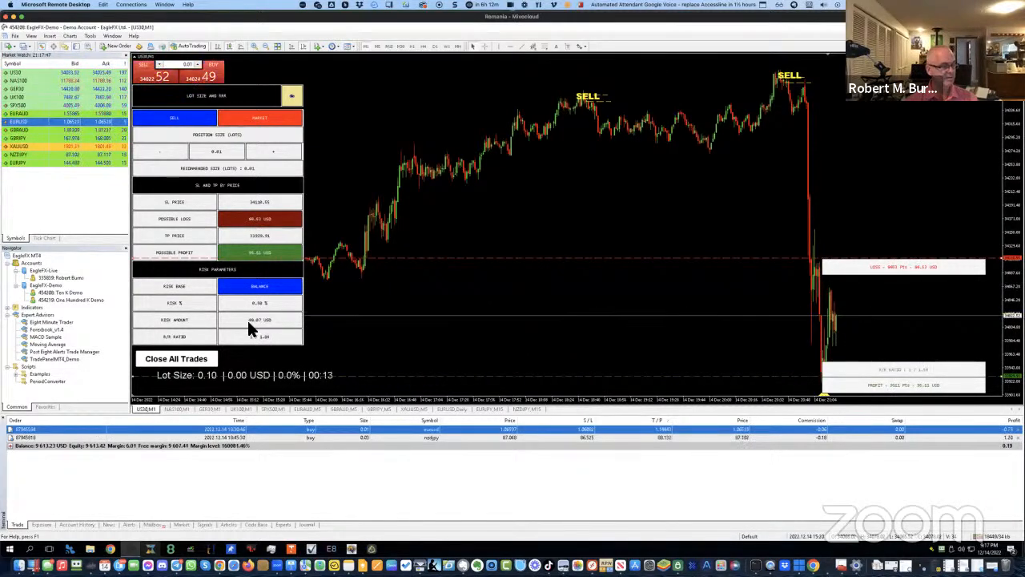
Switch to the NAS100 M1 chart, open the lot-size panel, and delete the Fibonacci lines
left_click(181, 410)
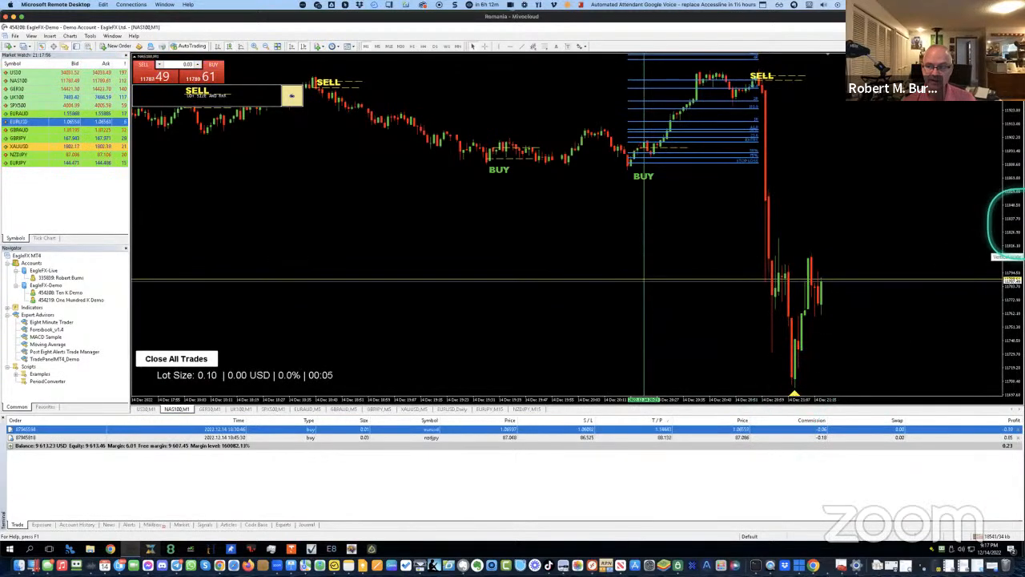
left_click_drag(1022, 225, 1022, 242)
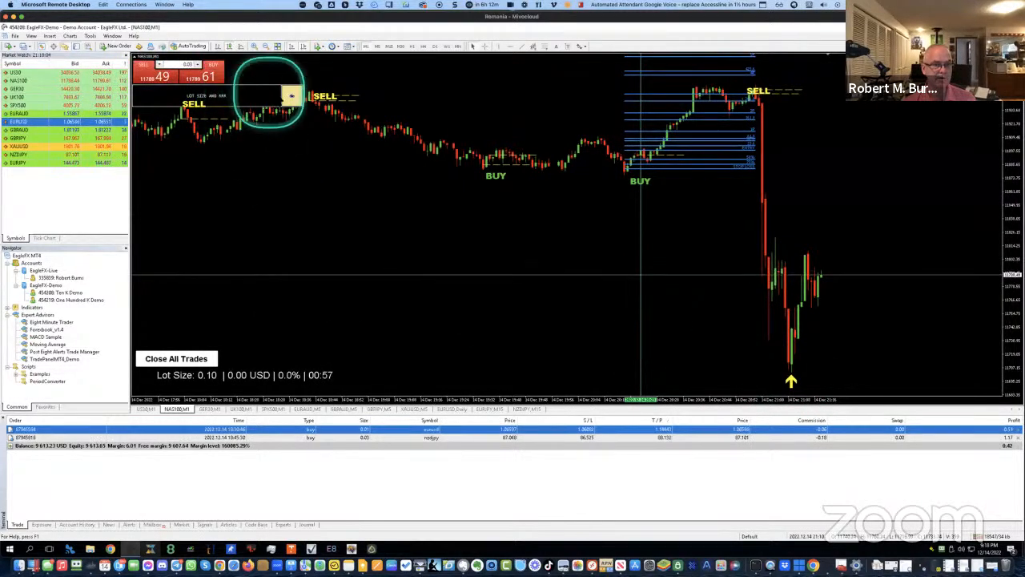
left_click(292, 97)
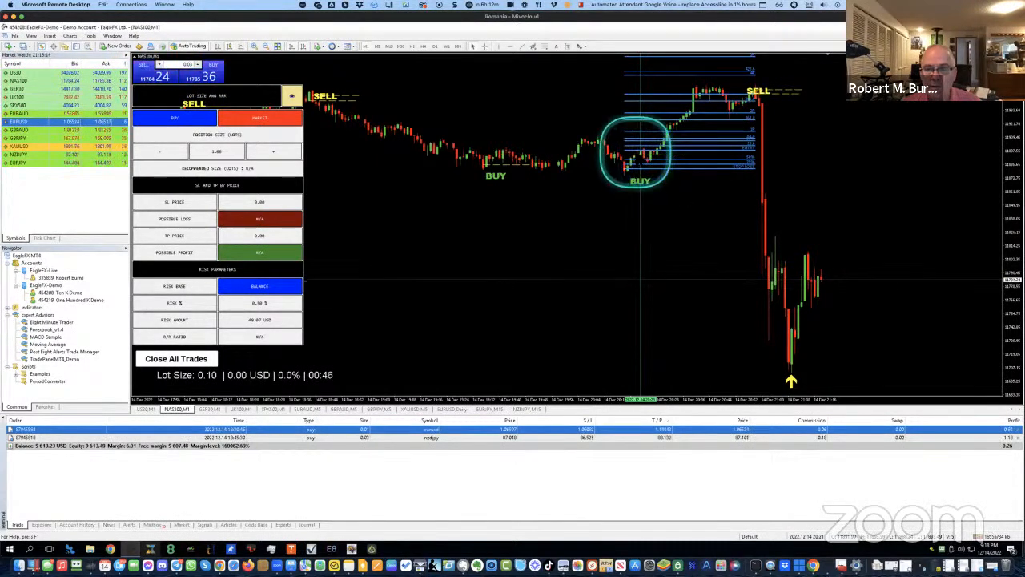
key("Delete")
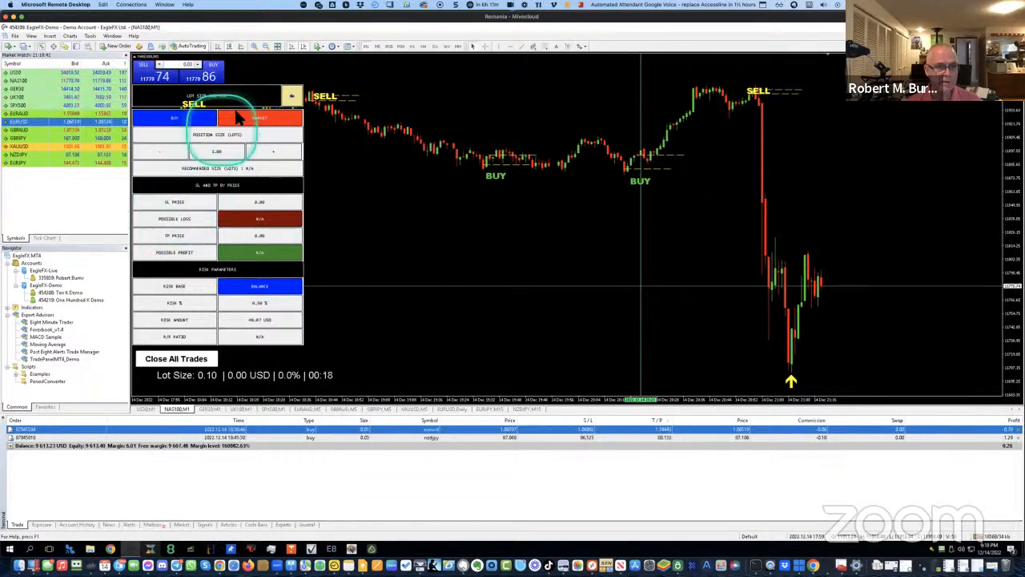
left_click(292, 96)
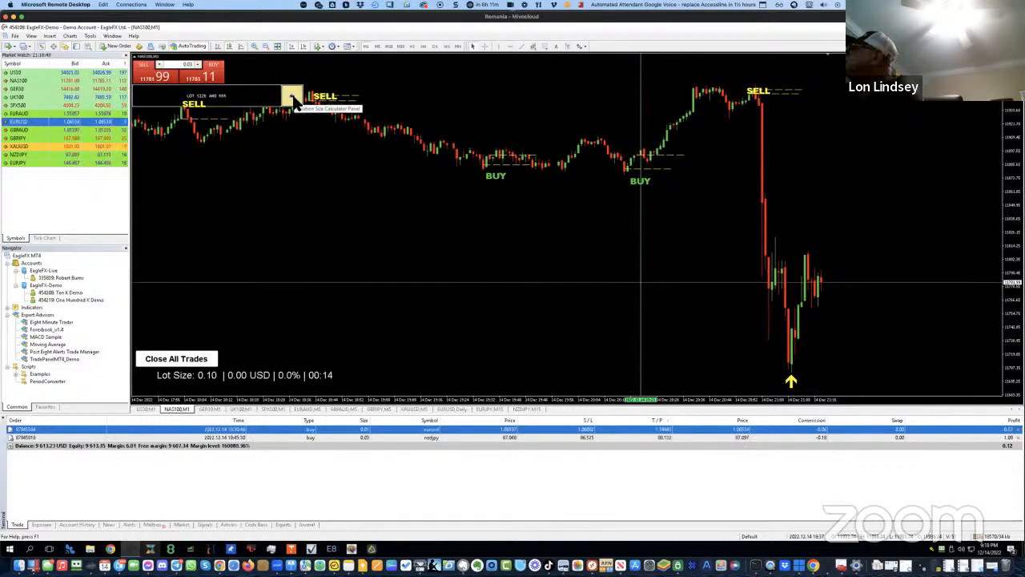
left_click(293, 97)
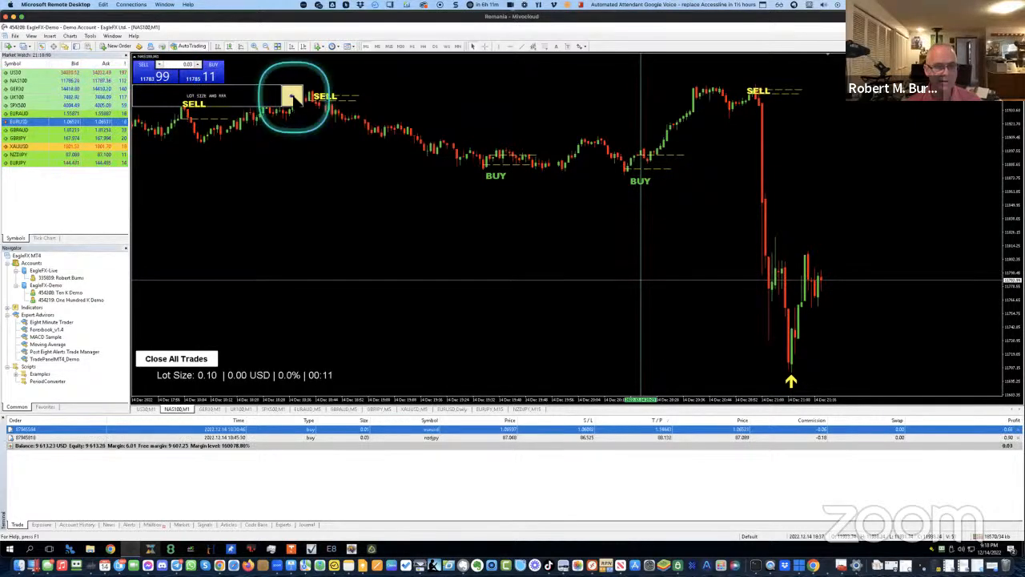
left_click(293, 97)
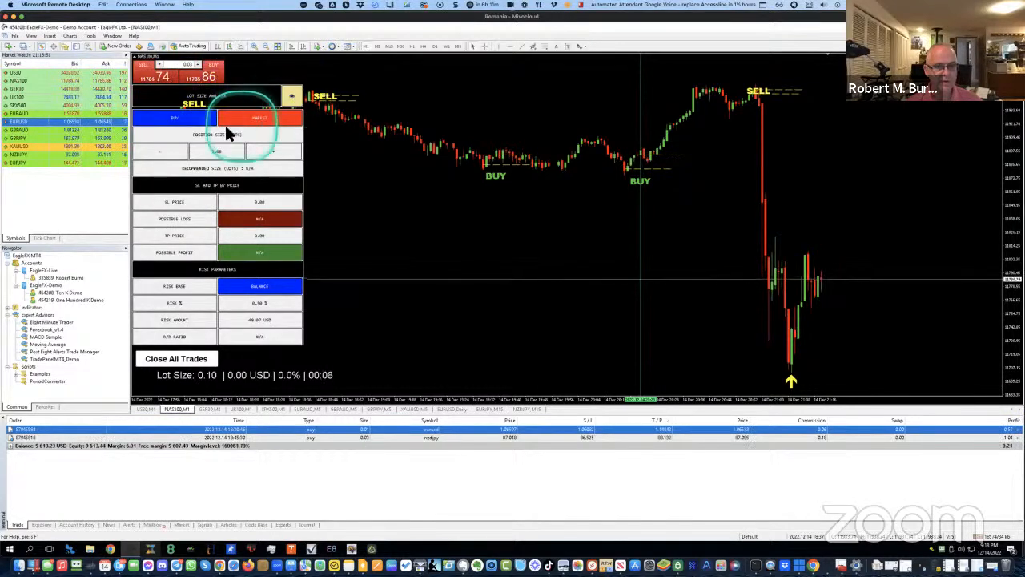
left_click(183, 124)
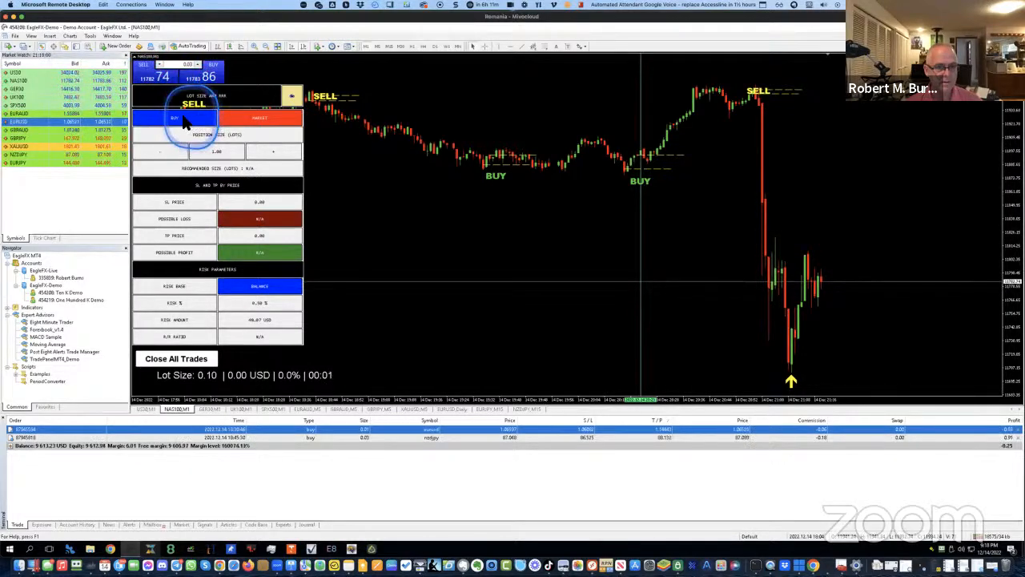
Switch the order to a buy and place the stop-loss line below the recent NAS100 low
left_click(184, 122)
left_click(183, 206)
left_click(176, 203)
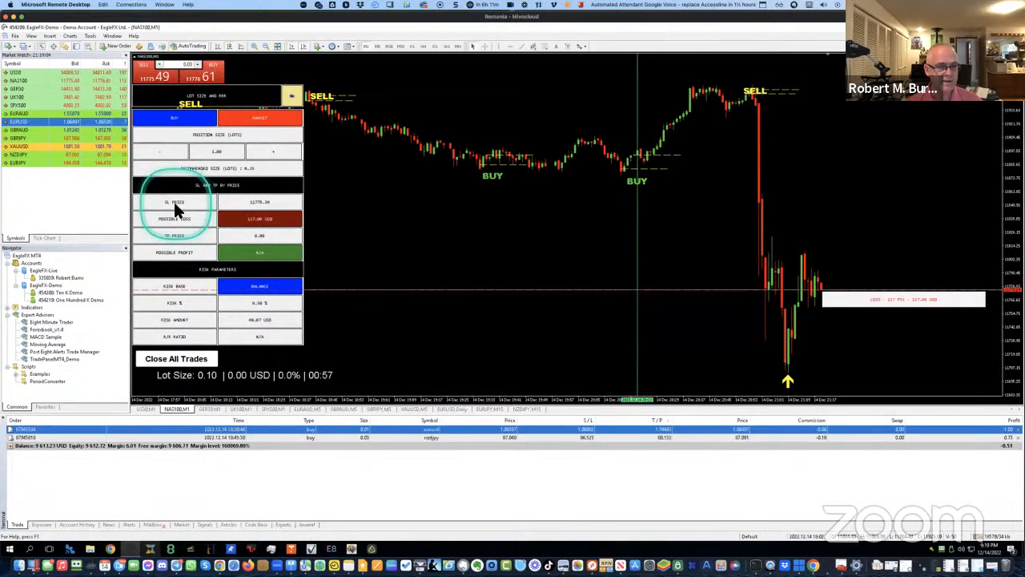
left_click_drag(616, 289, 625, 370)
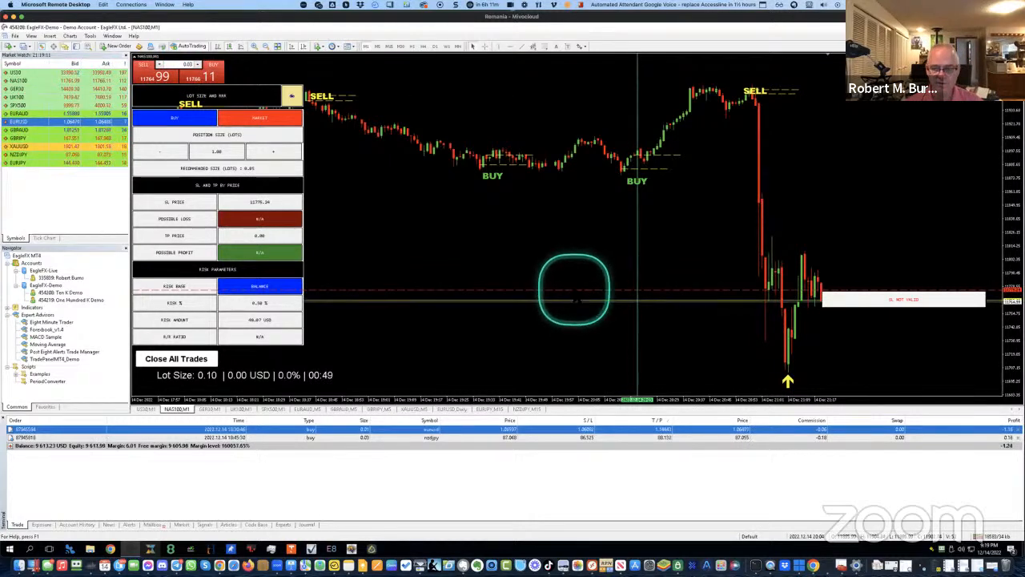
left_click(581, 290)
left_click_drag(573, 290, 593, 374)
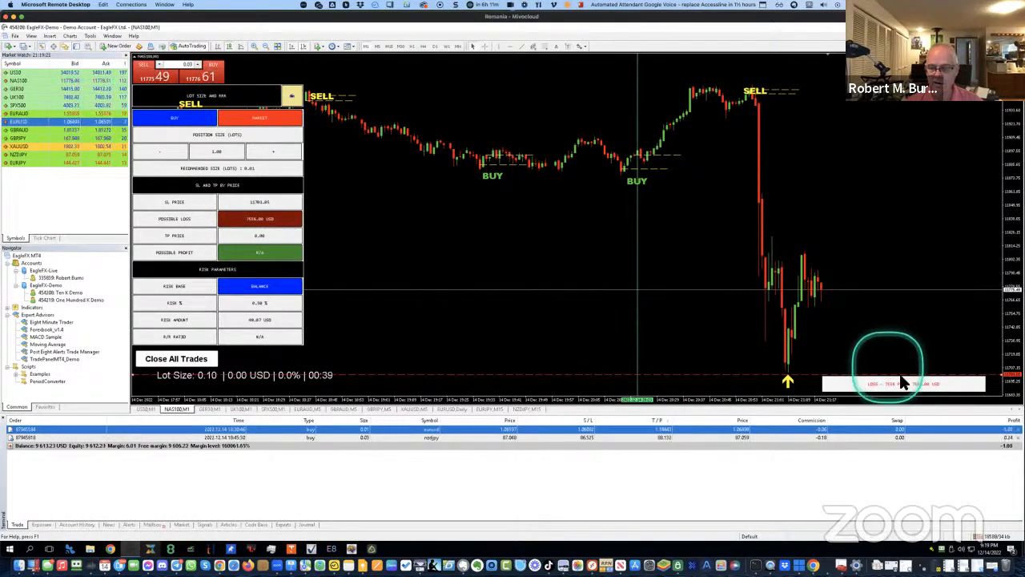
scroll(483, 262, "up", 3)
scroll(481, 263, "up", 3)
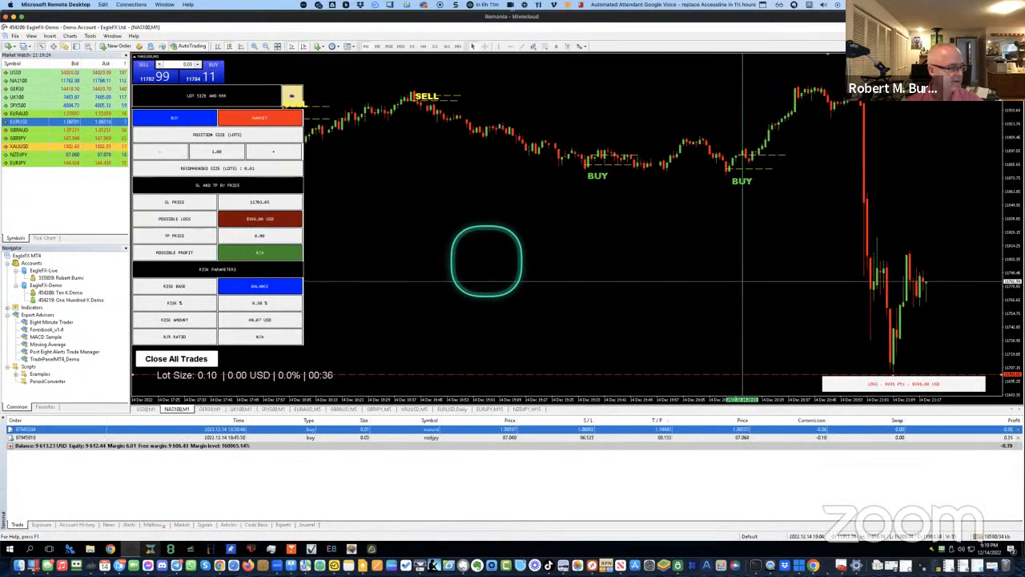
scroll(486, 261, "down", 6)
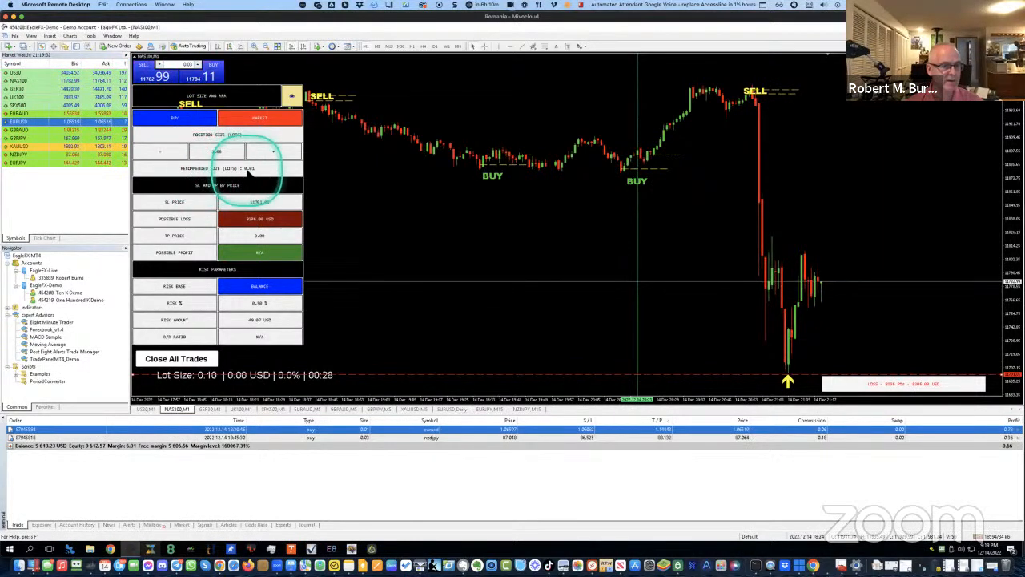
Apply the recommended 0.01 lots, dropping possible loss to about 51 USD
left_click(222, 171)
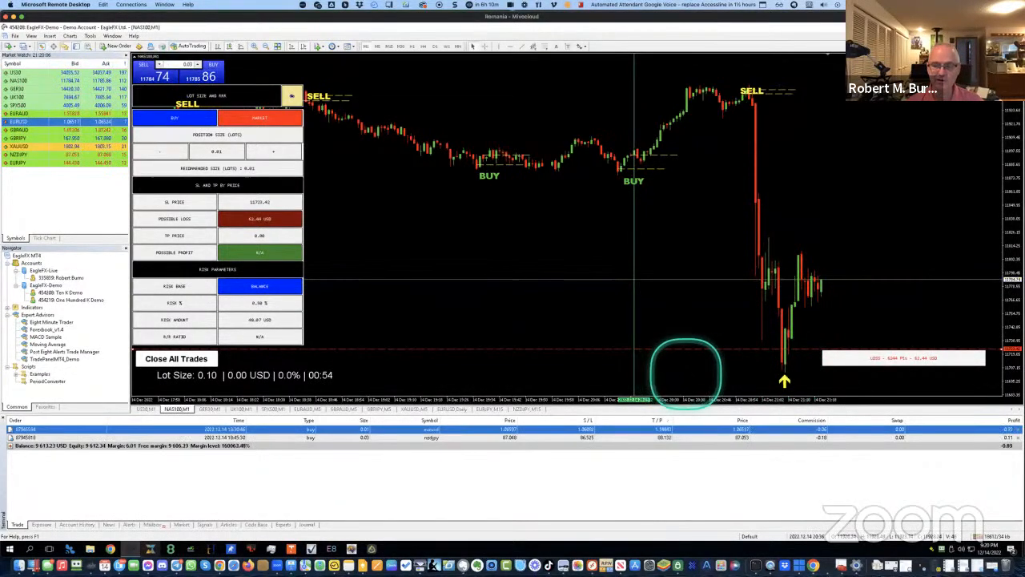
Add a take-profit near 11808 for about 111 USD profit and roughly 1 : 2.1 risk/reward
left_click(178, 234)
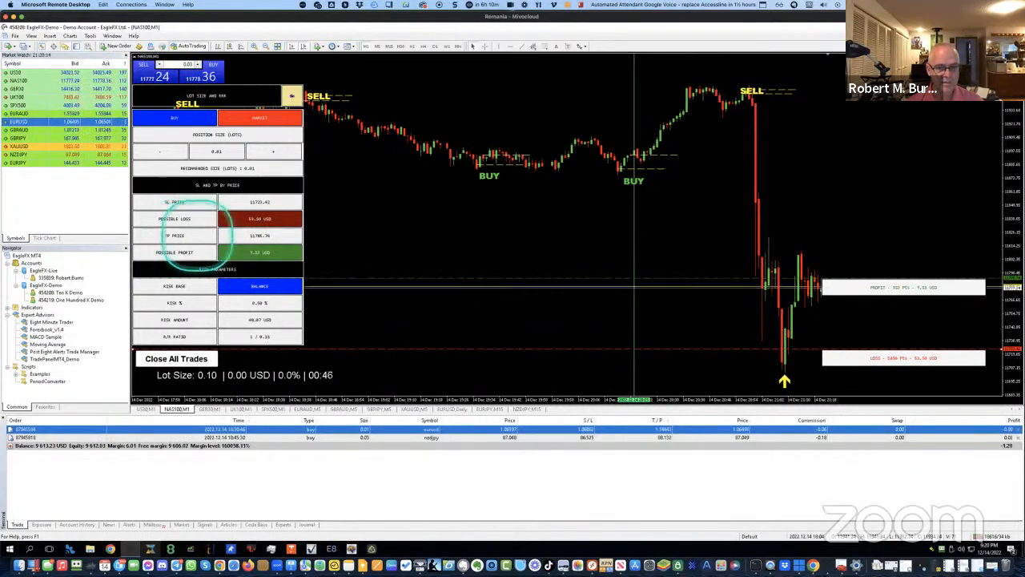
left_click(177, 240)
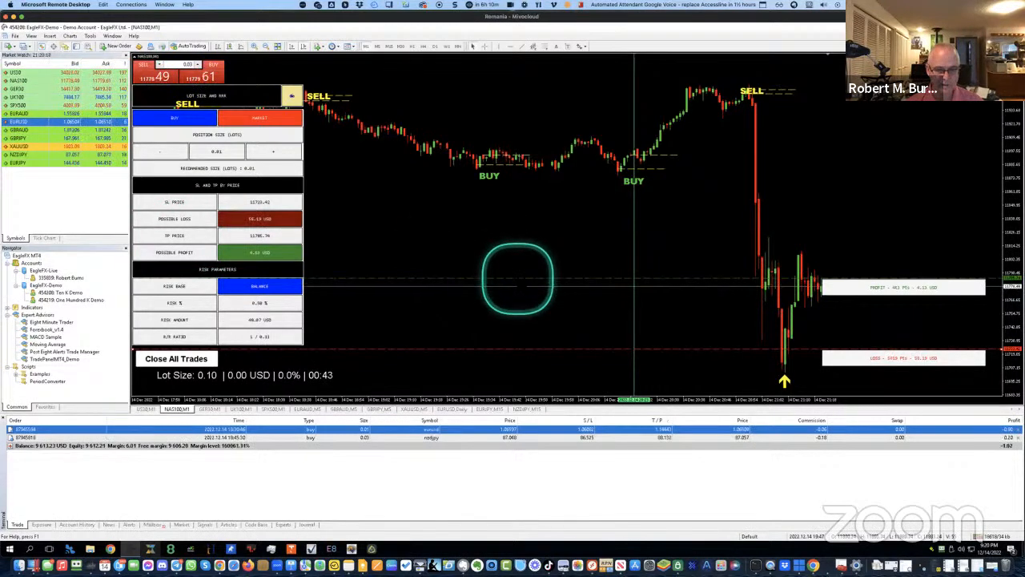
left_click(525, 277)
left_click_drag(526, 277, 541, 165)
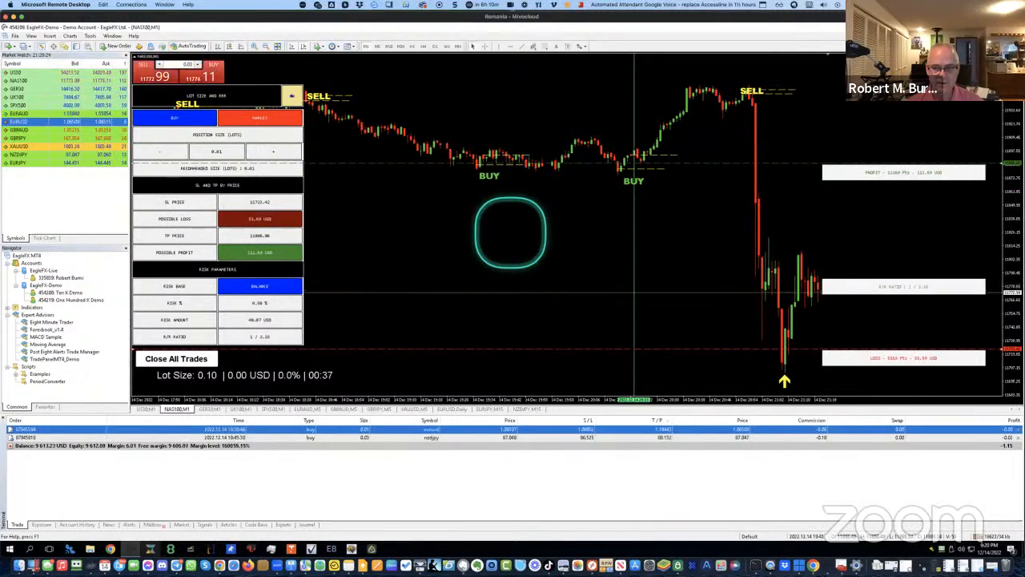
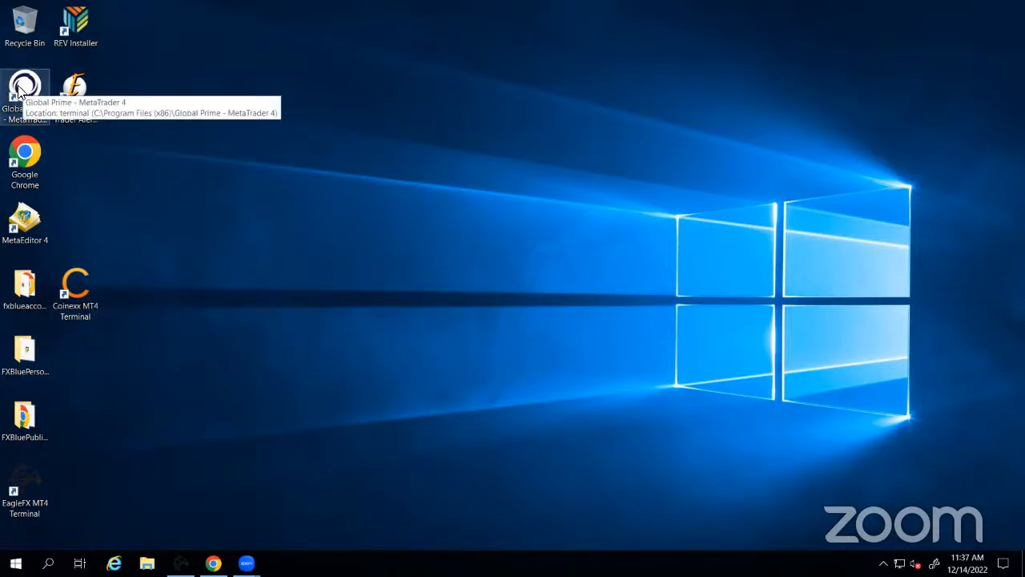
Move the Global Prime MetaTrader 4 desktop shortcut beside MetaEditor 4
left_click_drag(19, 90, 76, 229)
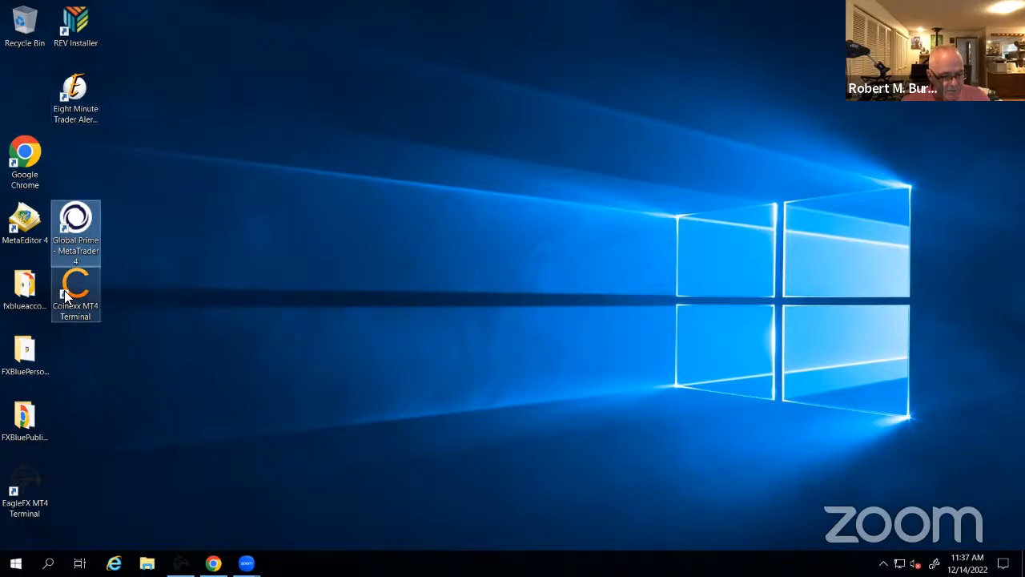
Deselect the Global Prime shortcut and bring up the Windows search panel
left_click(287, 128)
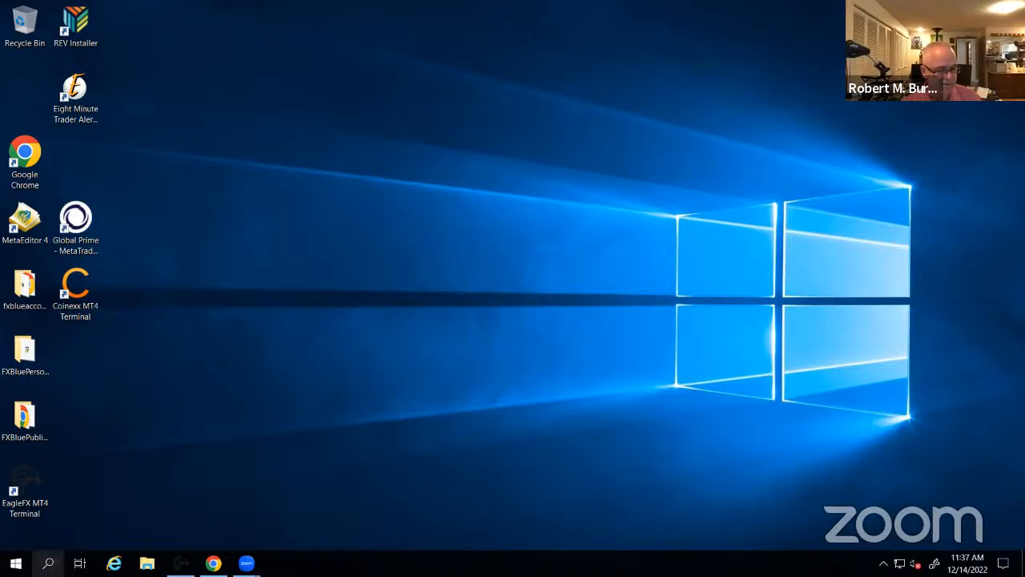
left_click(48, 563)
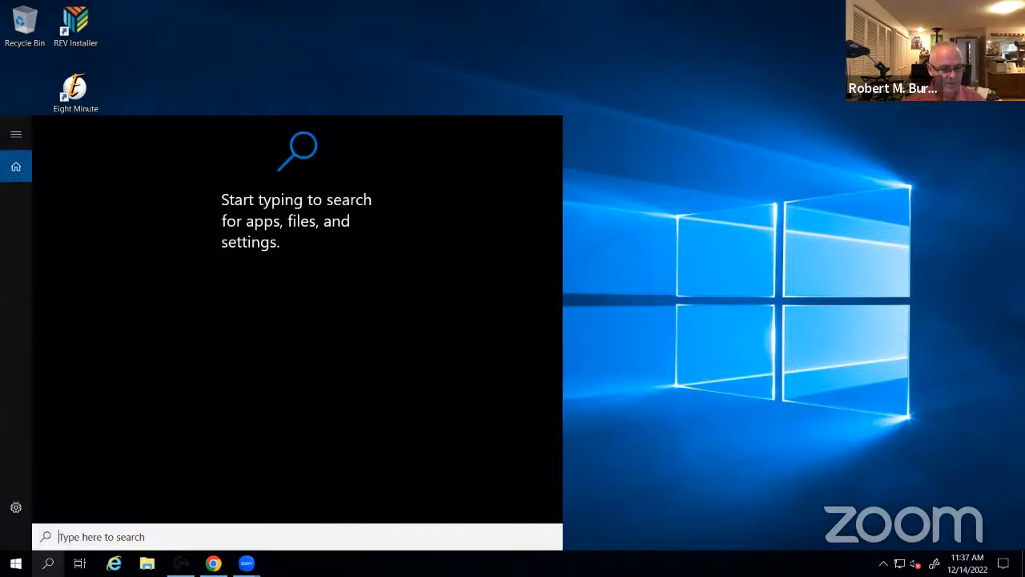
Search for 'Task manager', launch it, and move its window toward the screen centre
type("T")
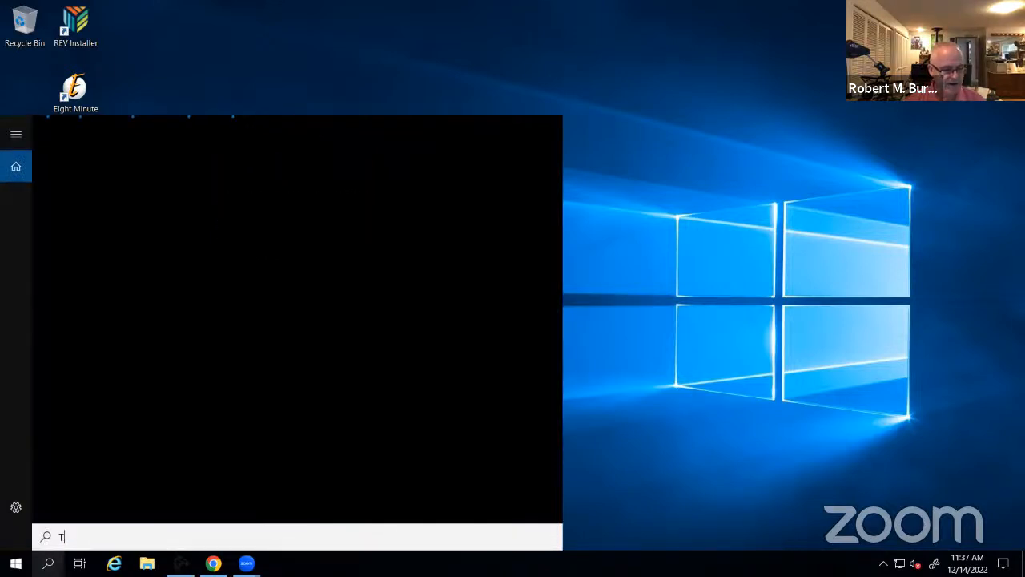
type("ask")
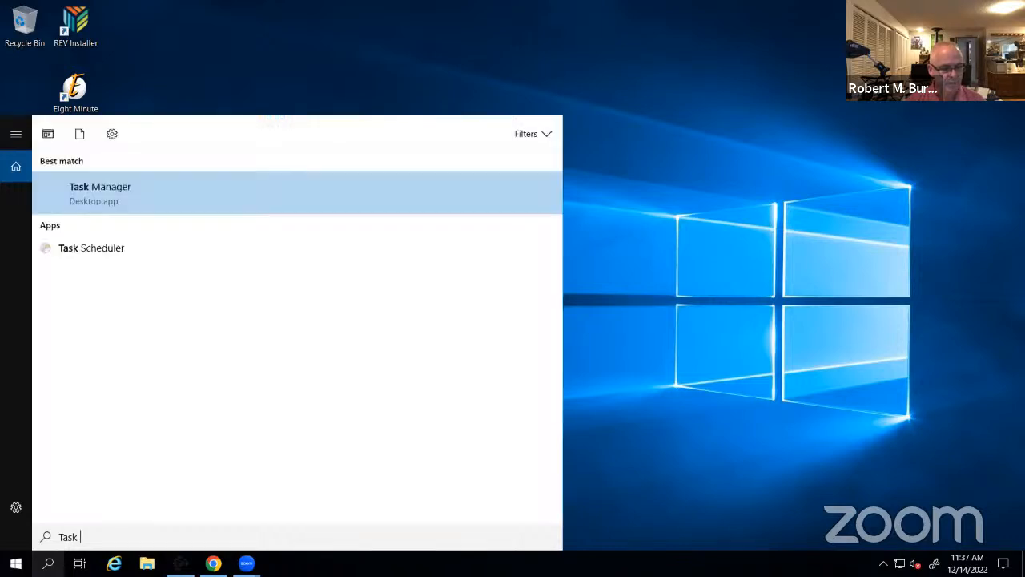
type(" manager")
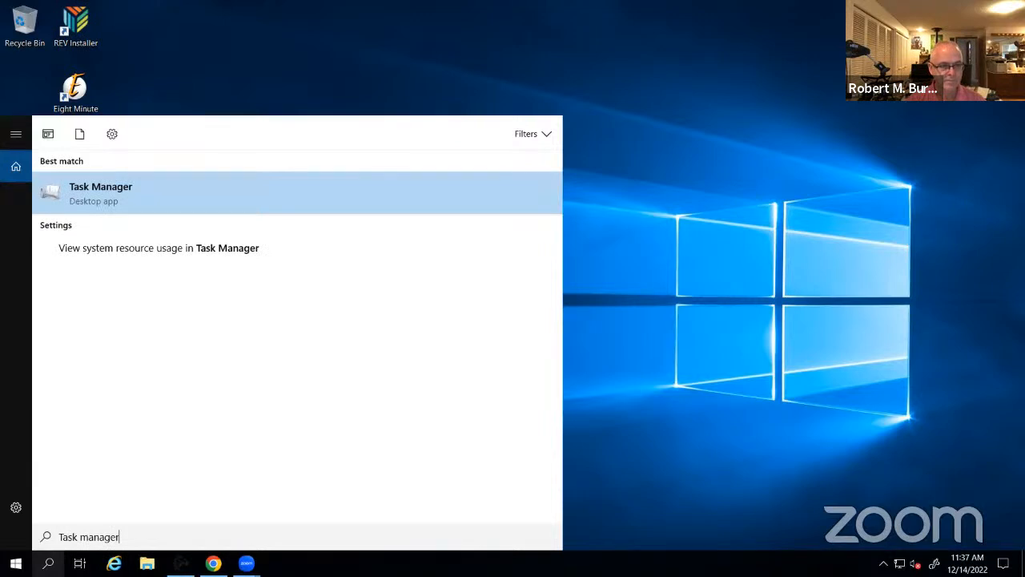
left_click(110, 191)
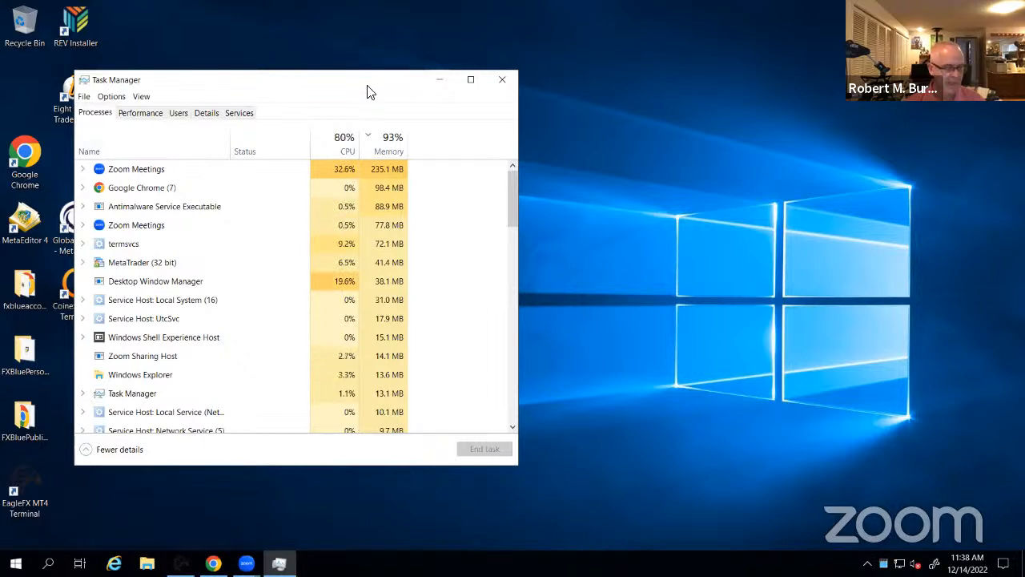
left_click_drag(366, 86, 640, 80)
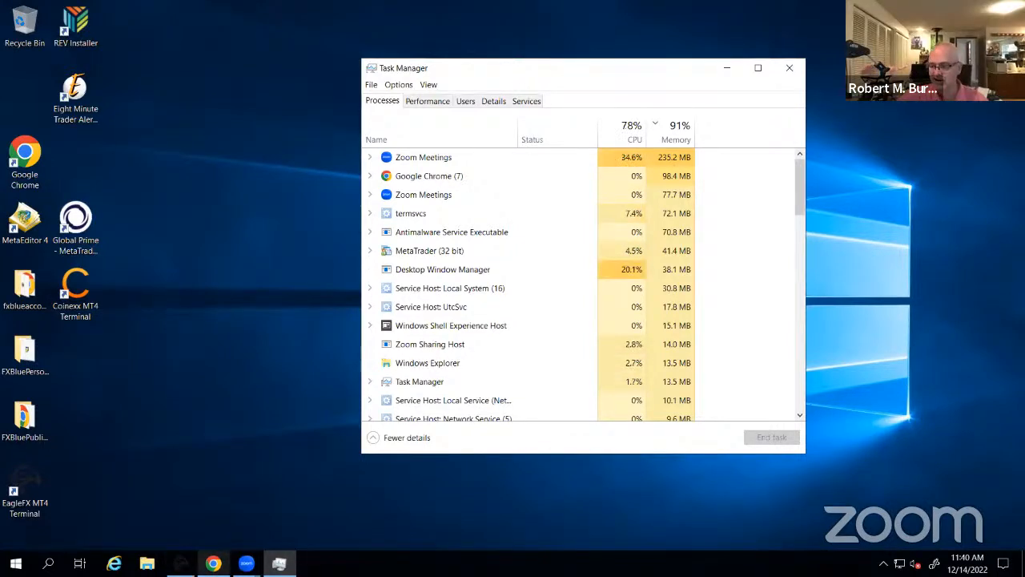
Watch Task Manager as memory reaches 92%, CPU 91%, with Zoom Meetings at 41.6%
mouse_move(213, 563)
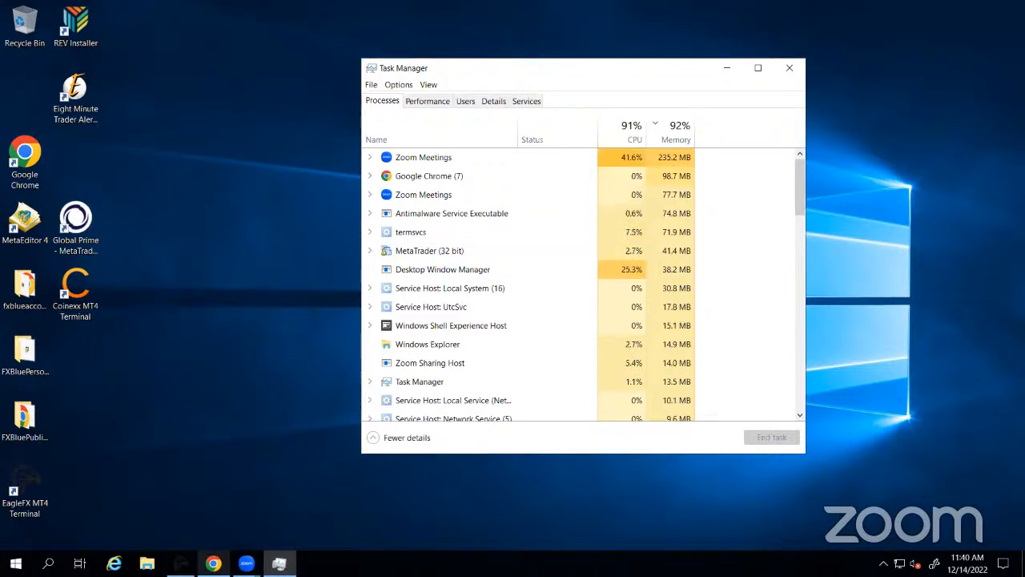
left_click(214, 563)
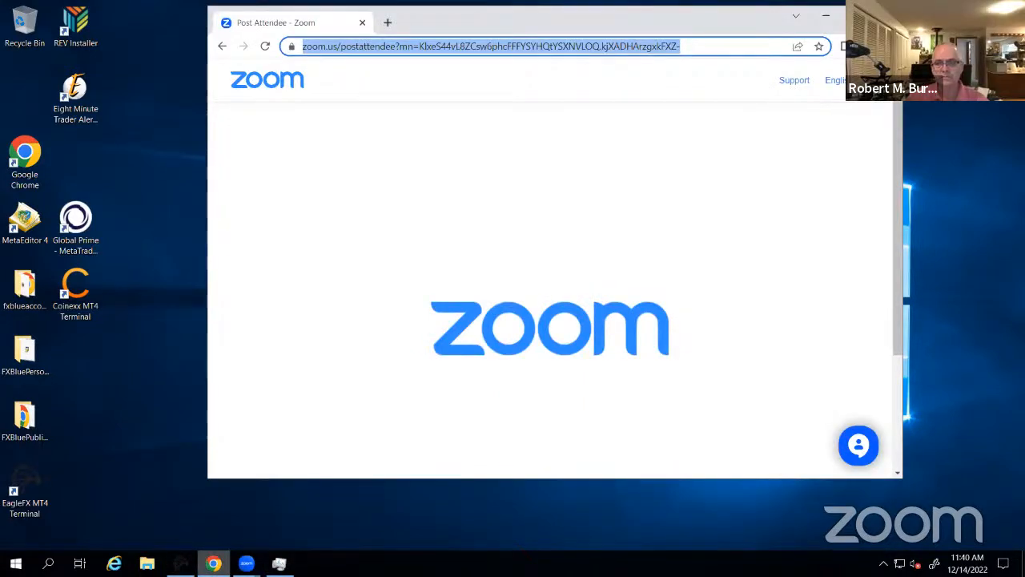
left_click(214, 564)
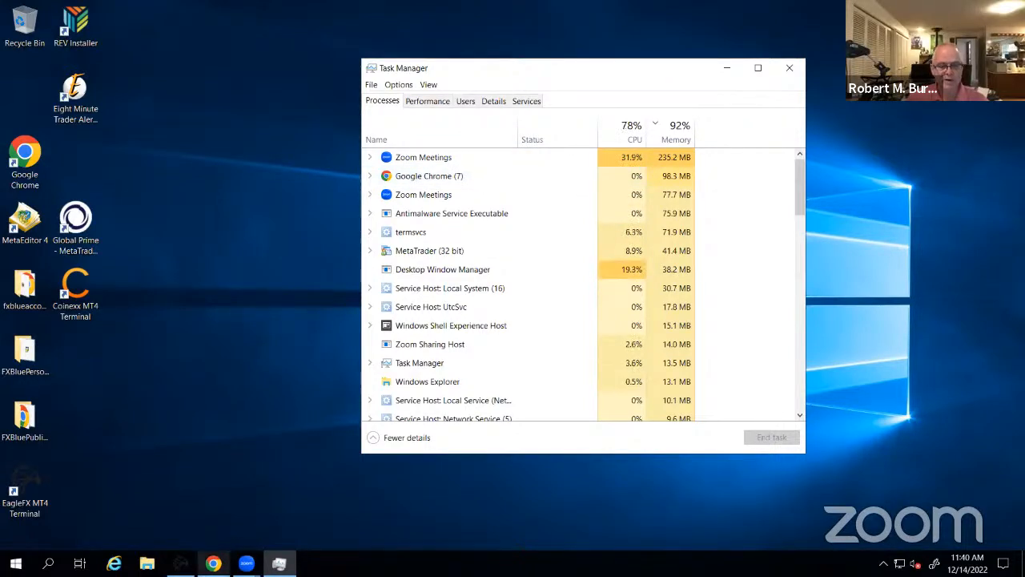
mouse_move(213, 563)
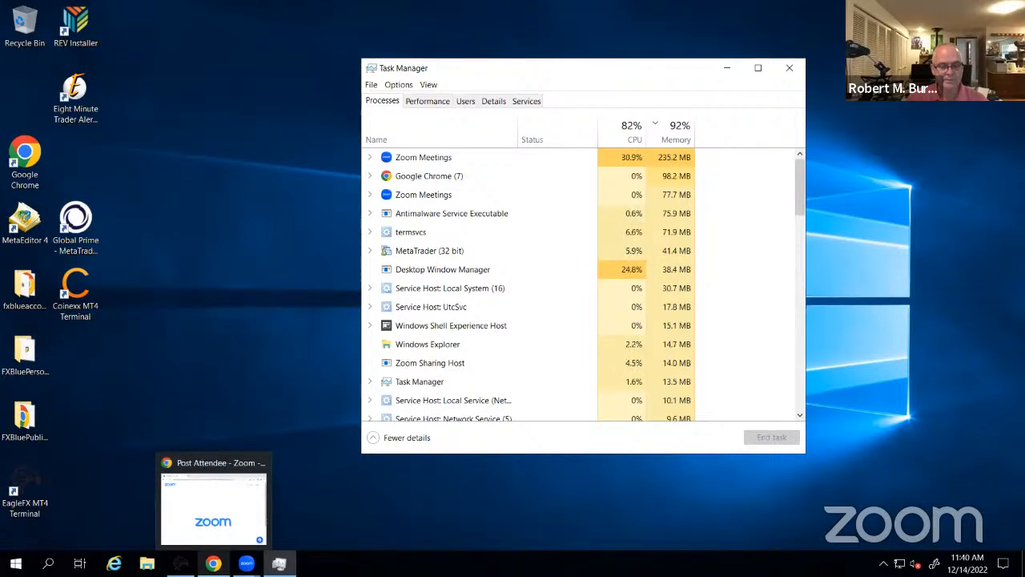
left_click(213, 563)
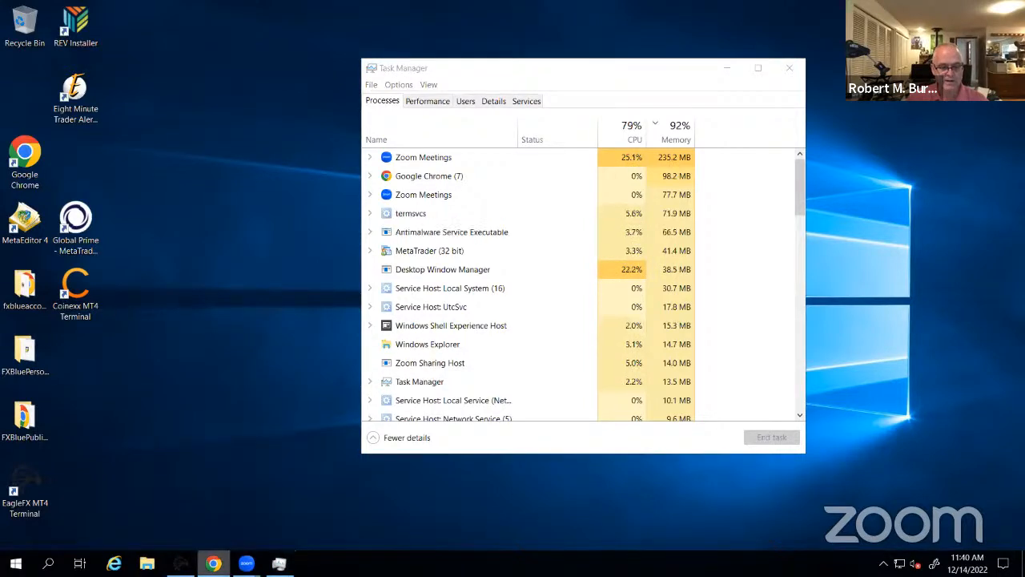
right_click(213, 563)
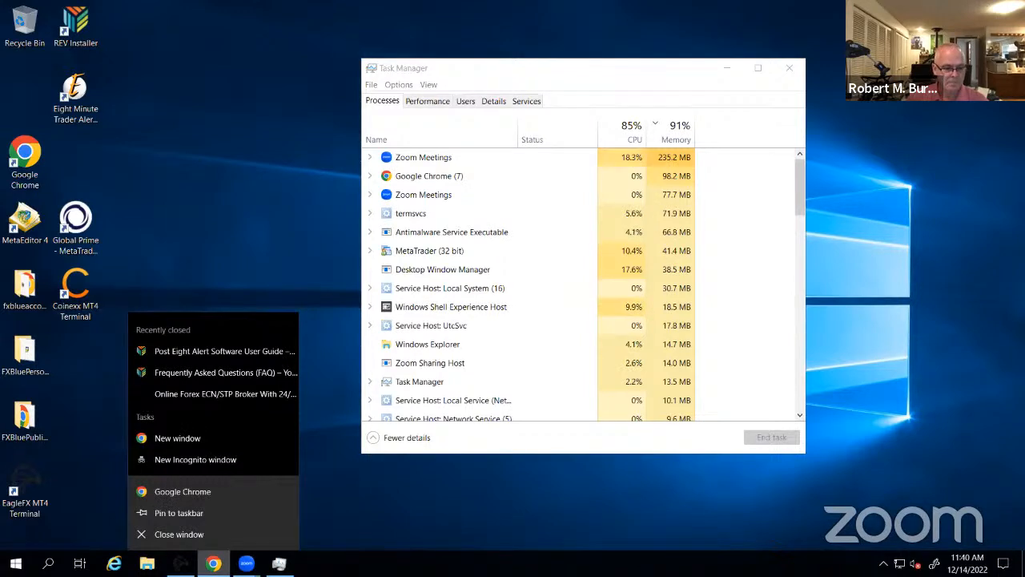
left_click(187, 513)
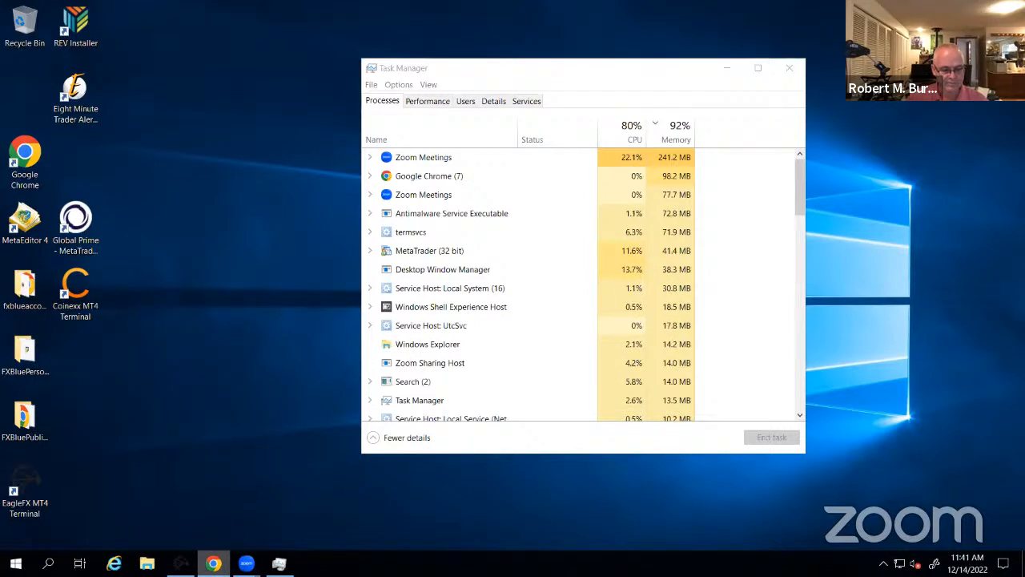
right_click(213, 564)
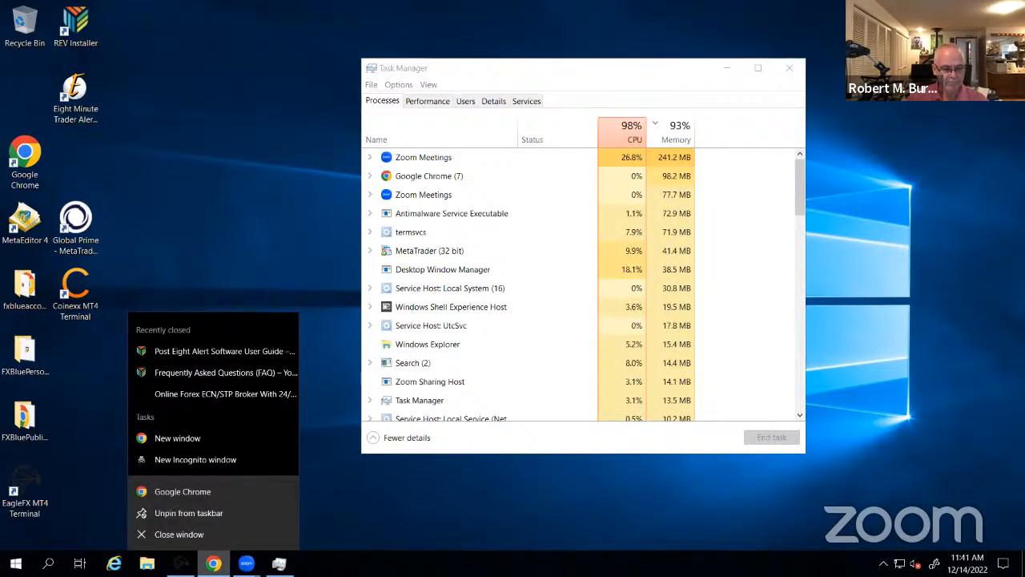
left_click(177, 535)
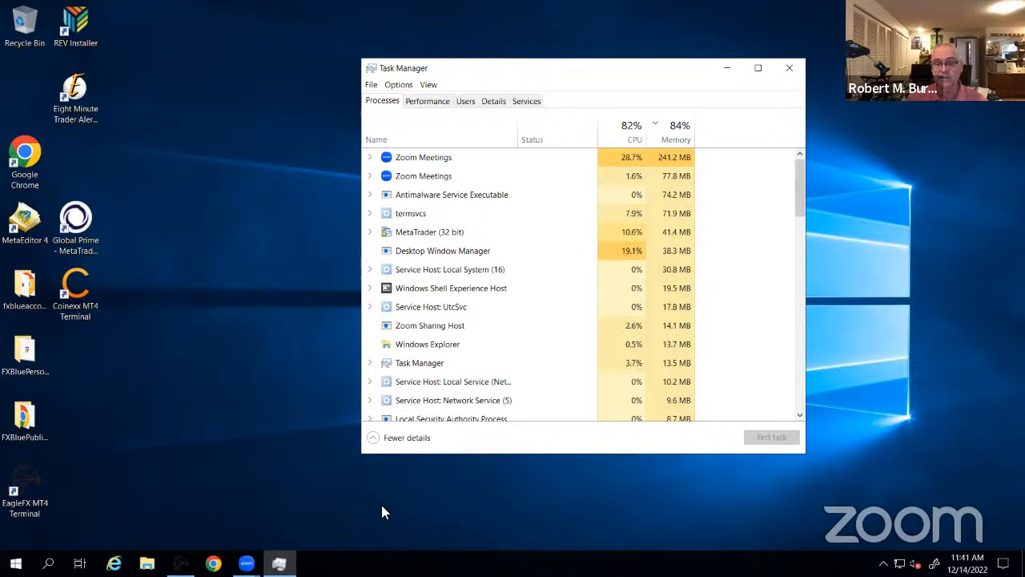
mouse_move(246, 564)
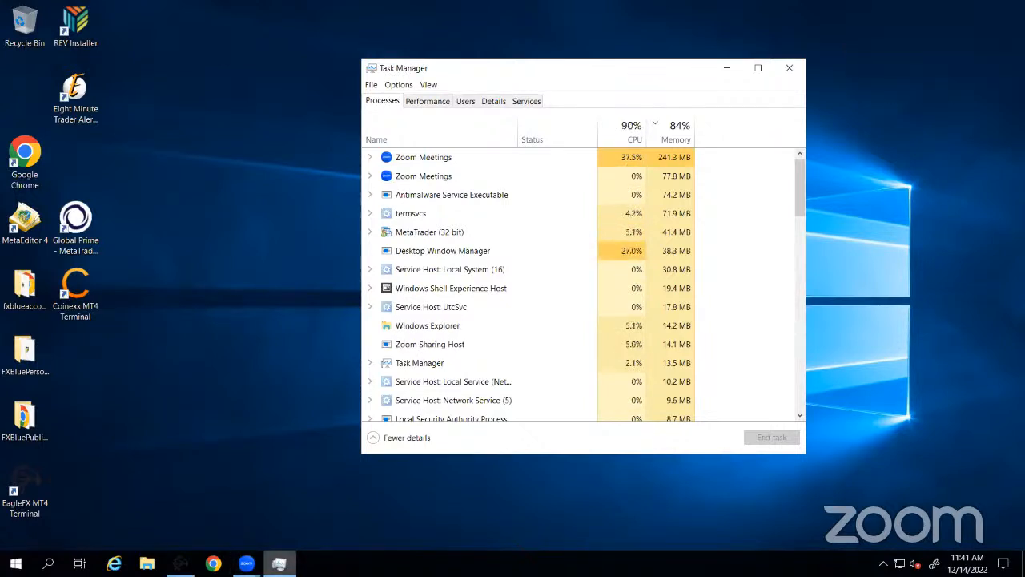
mouse_move(180, 564)
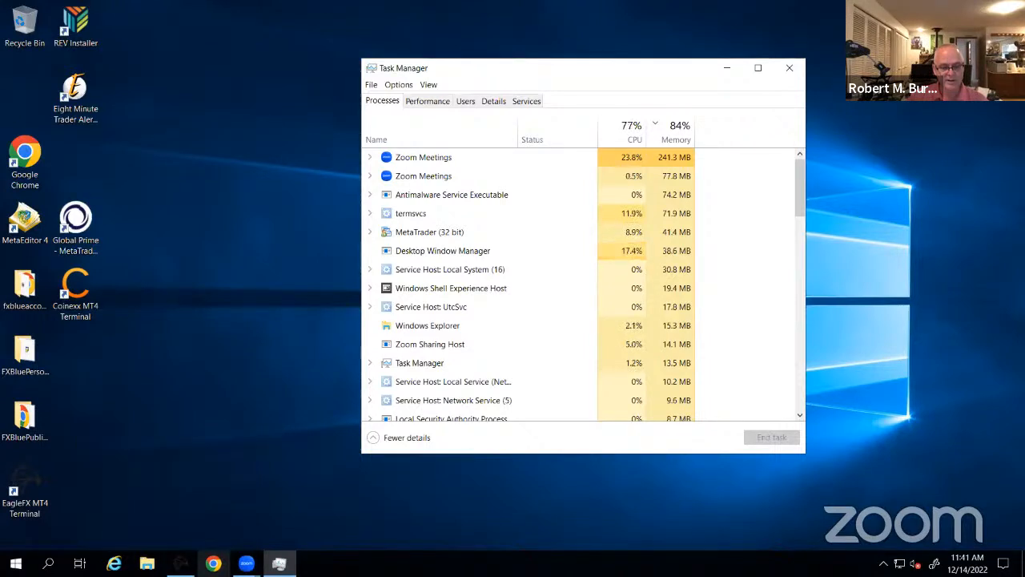
mouse_move(279, 563)
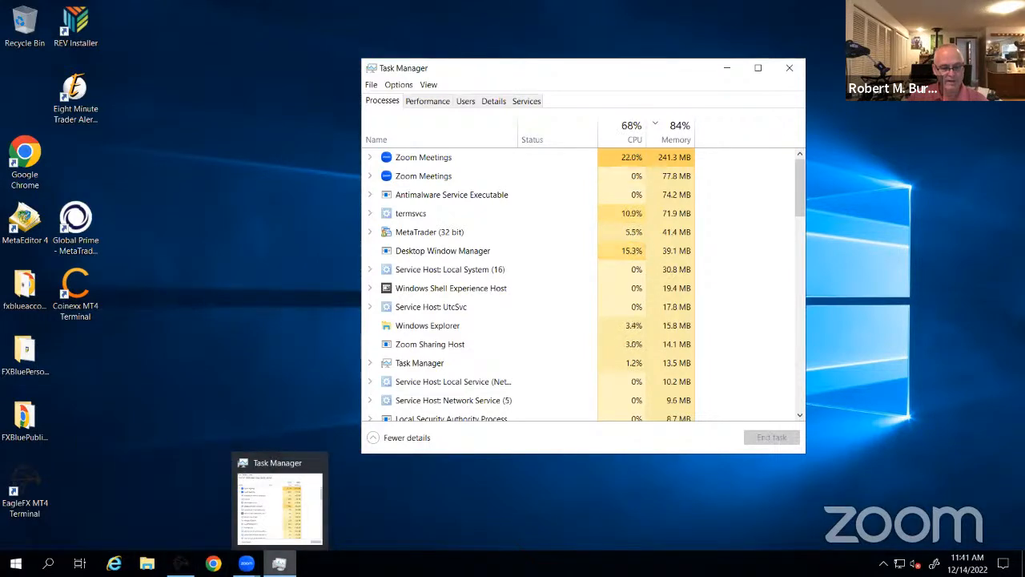
right_click(278, 563)
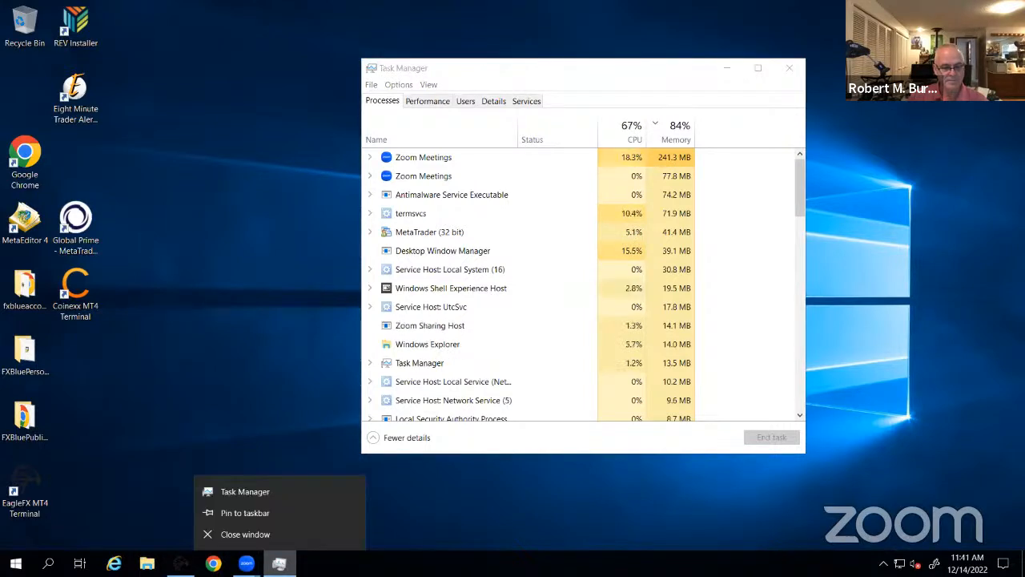
left_click(246, 513)
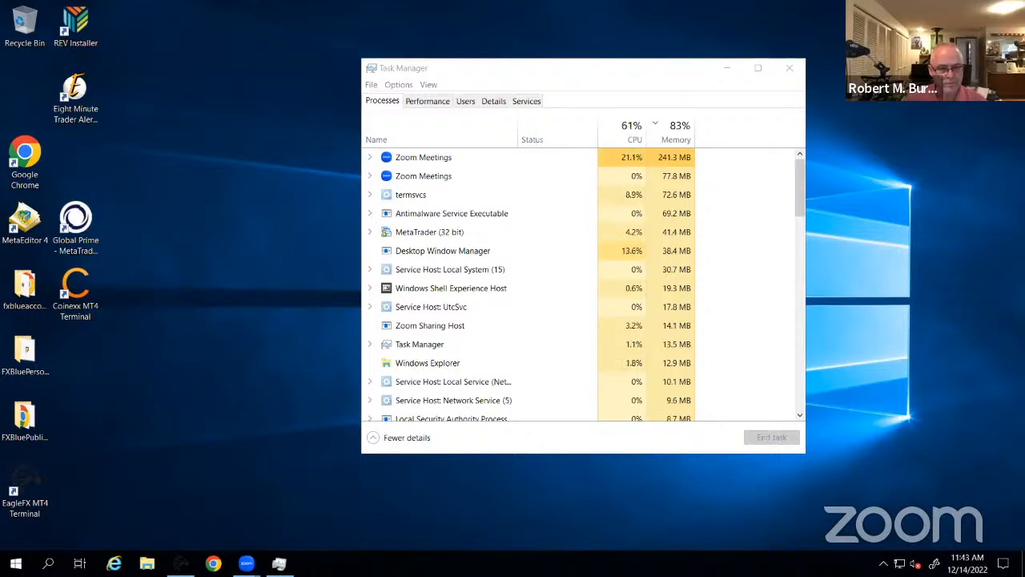
Look over Zoom's taskbar options without quitting, then minimize Task Manager to reveal the desktop
right_click(246, 564)
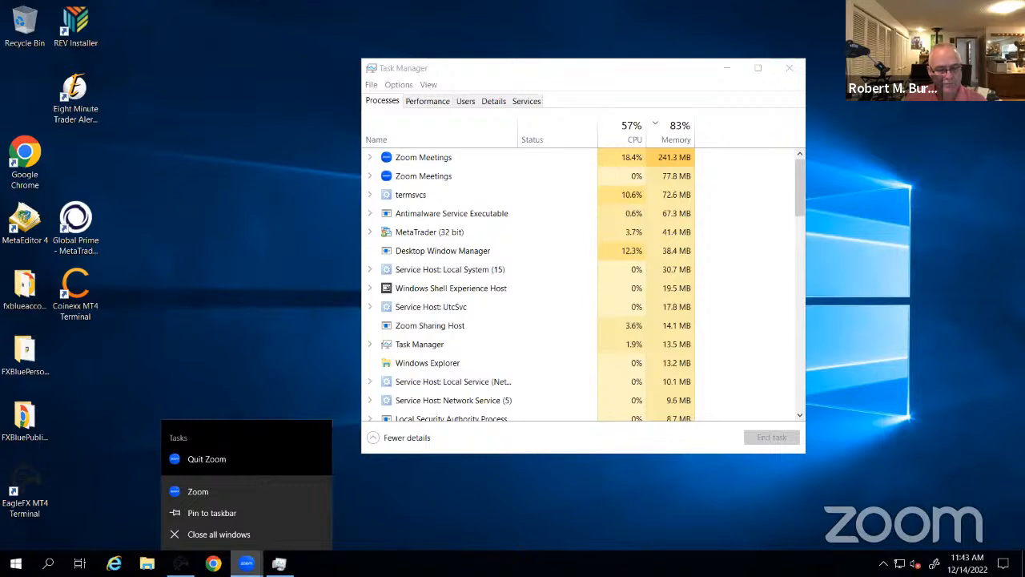
left_click(290, 377)
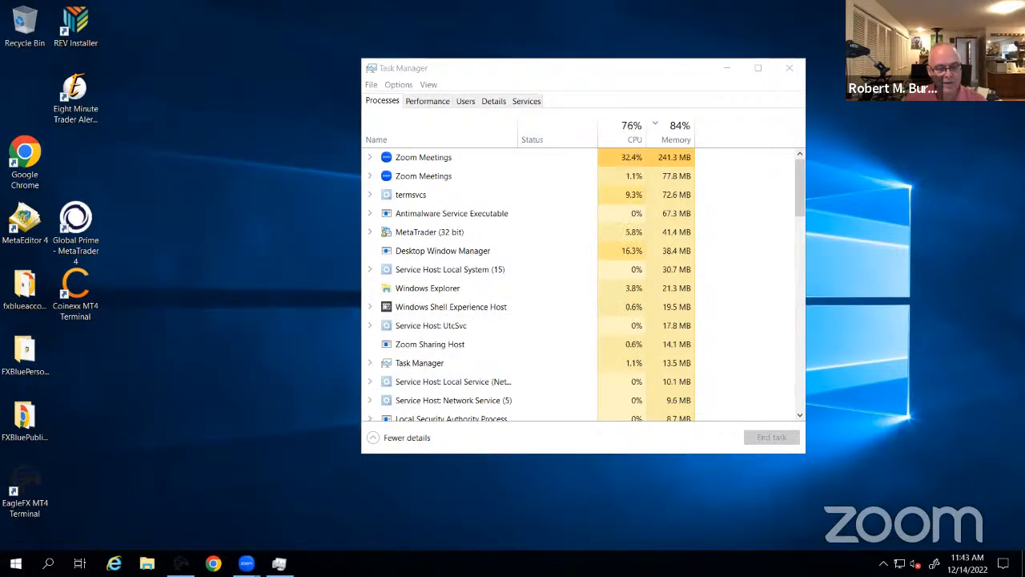
mouse_move(246, 564)
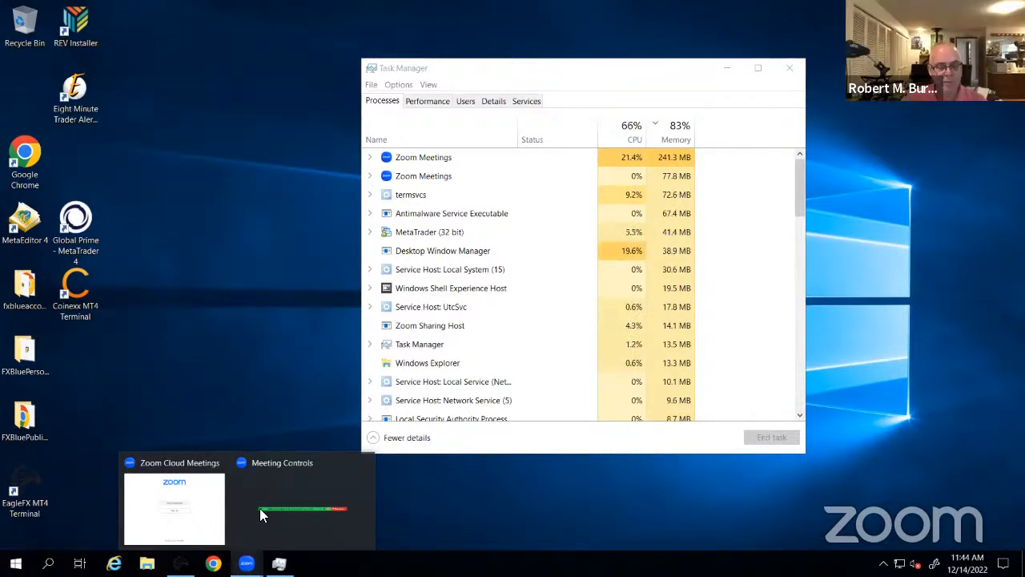
left_click(300, 516)
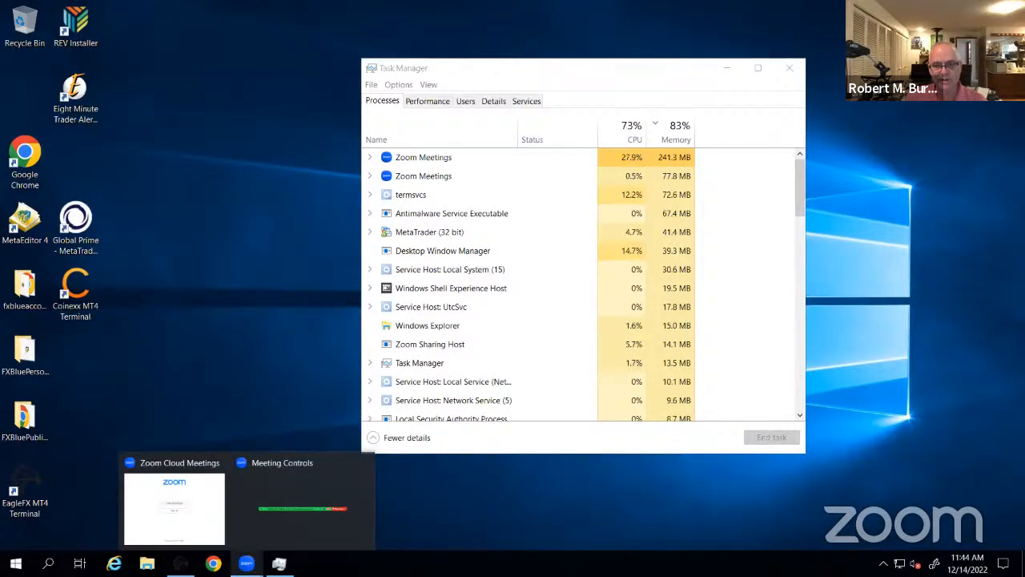
left_click(728, 68)
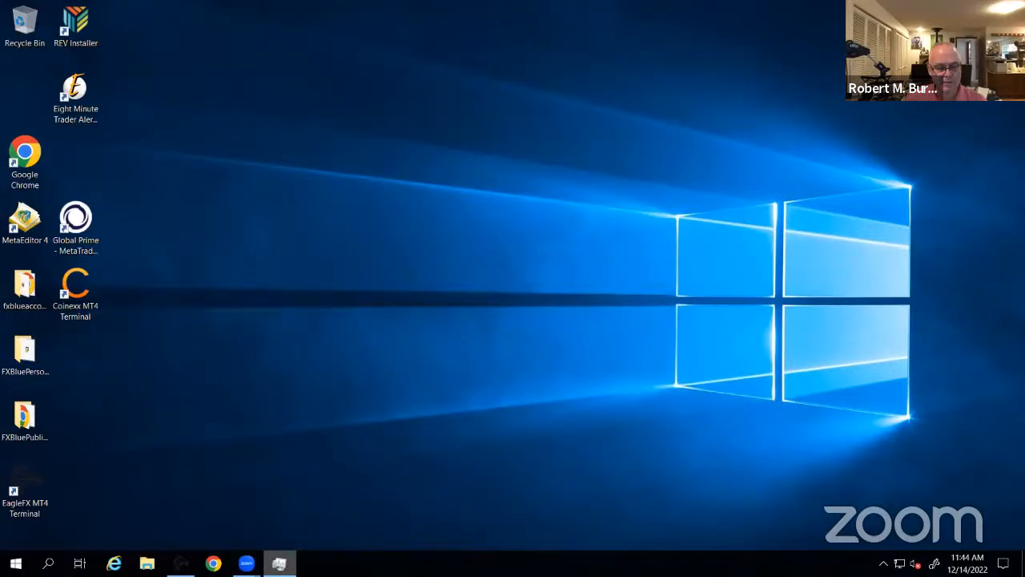
mouse_move(246, 563)
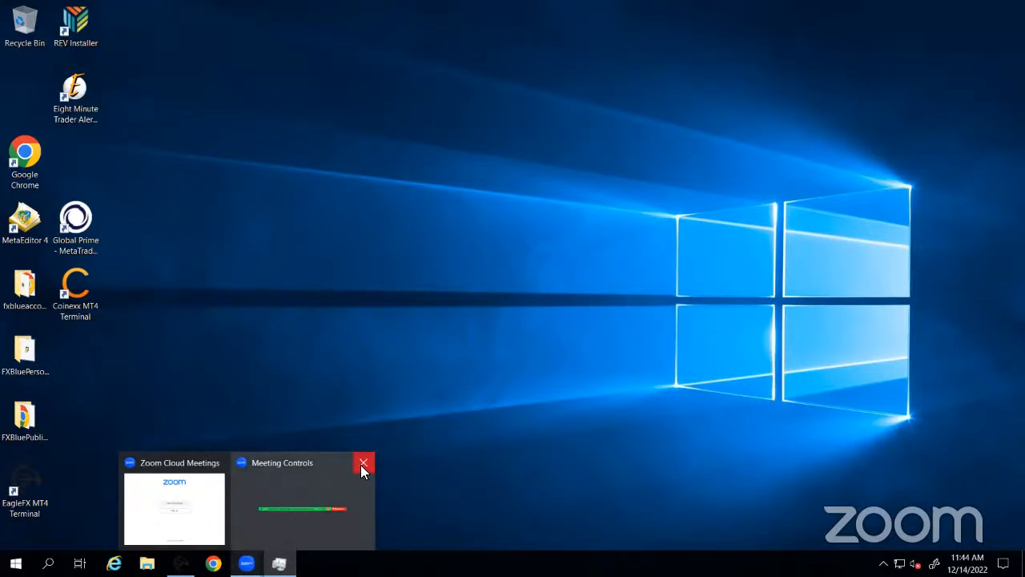
left_click(310, 508)
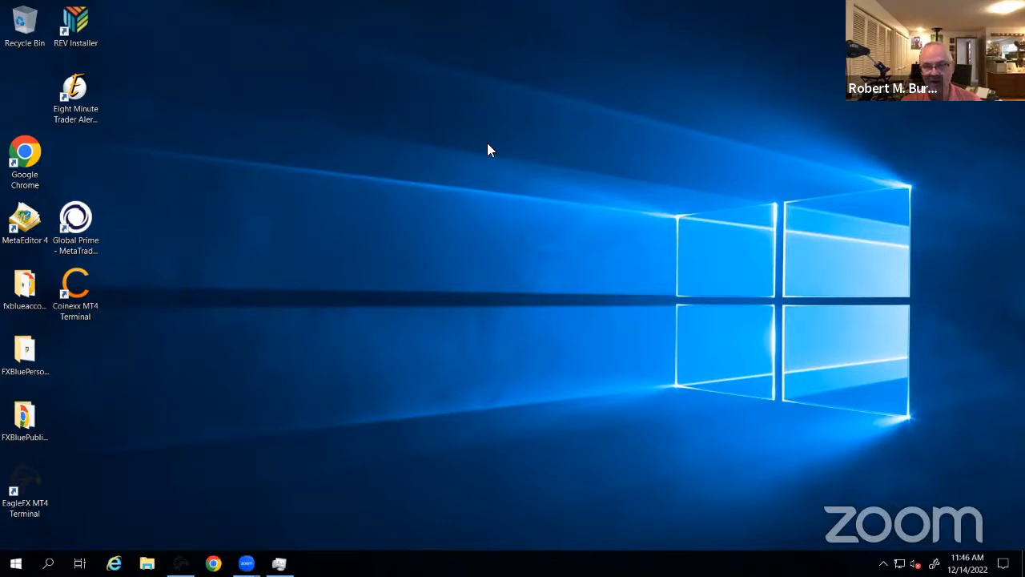
mouse_move(246, 563)
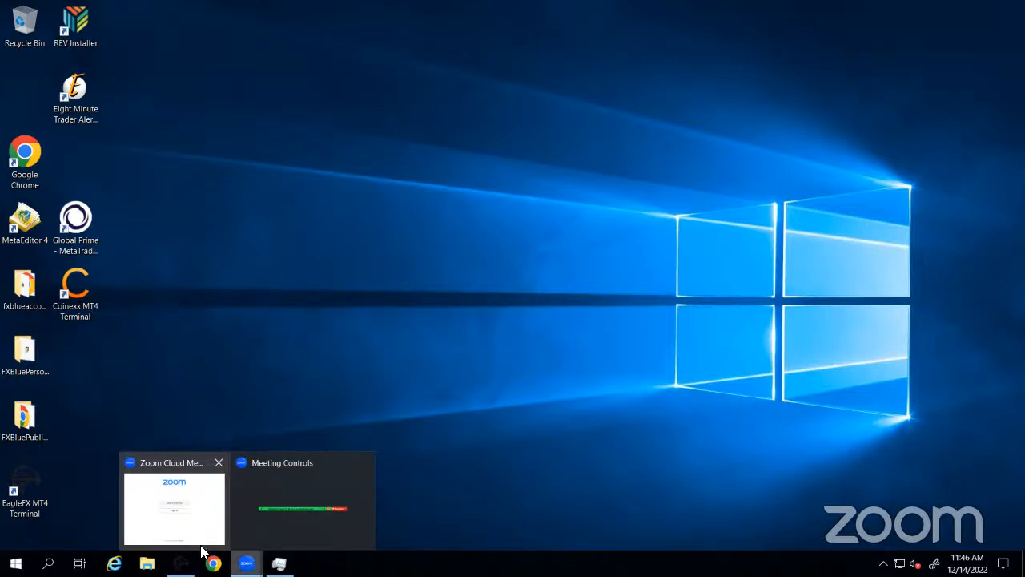
Dismiss the Zoom previews and choose Quit Zoom from its taskbar menu
left_click(418, 415)
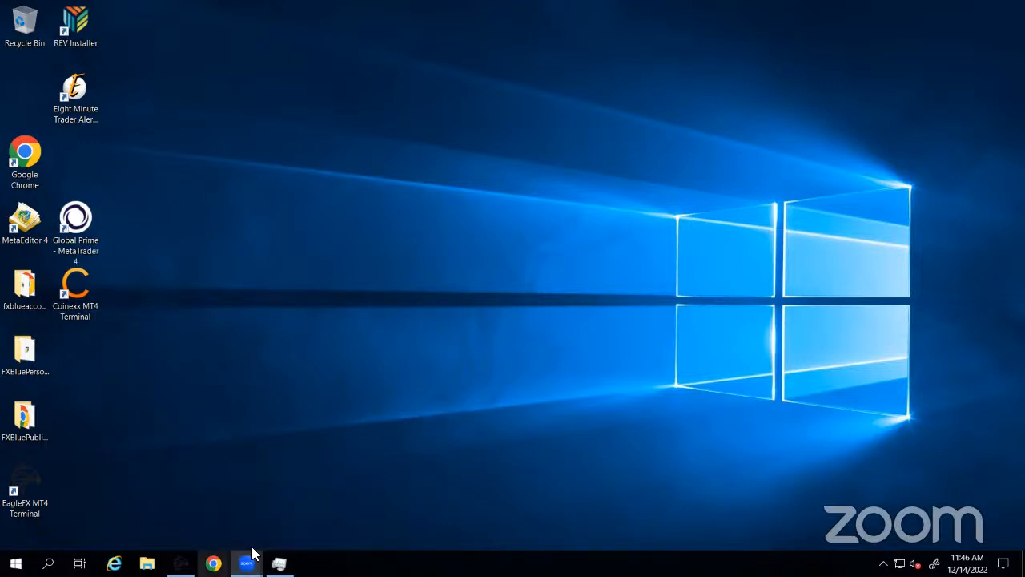
right_click(247, 563)
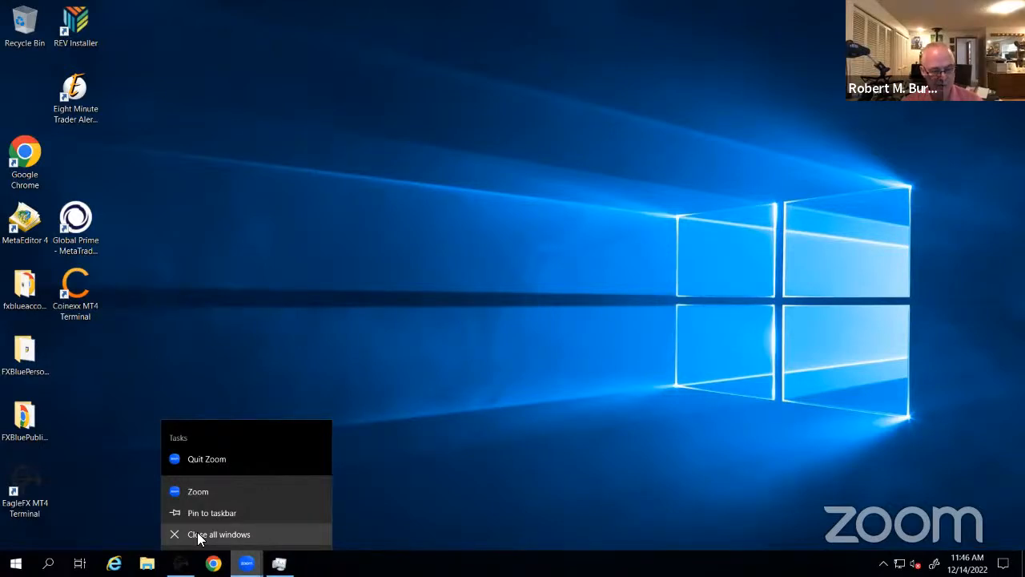
left_click(204, 460)
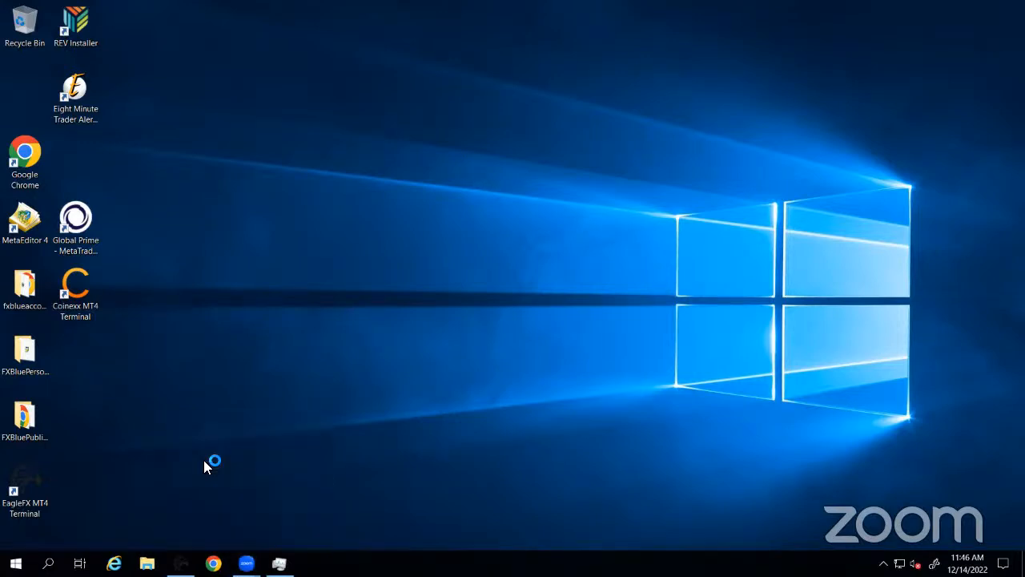
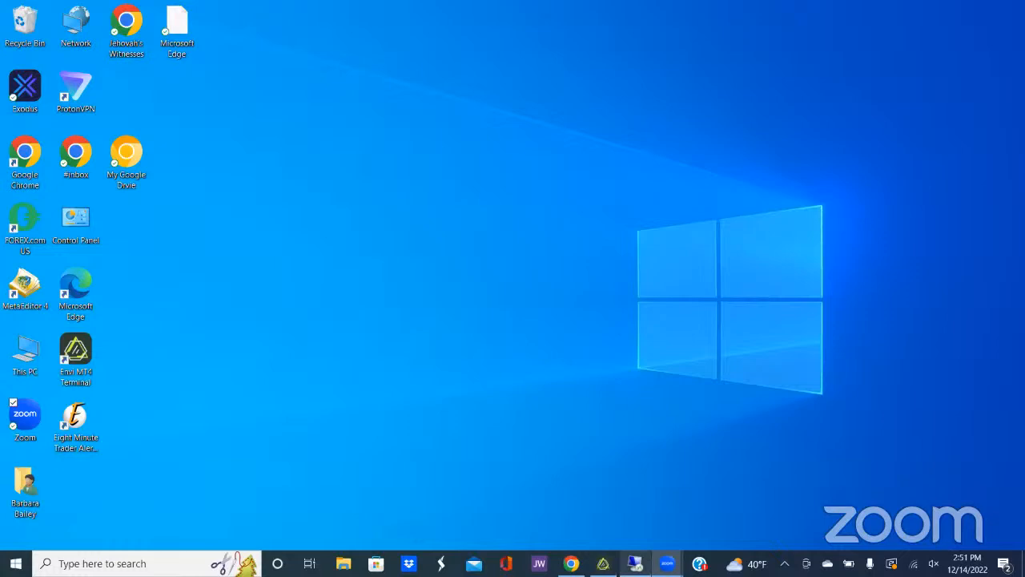
Bring the remote server session up full-screen from its Remote Desktop taskbar thumbnail
mouse_move(636, 564)
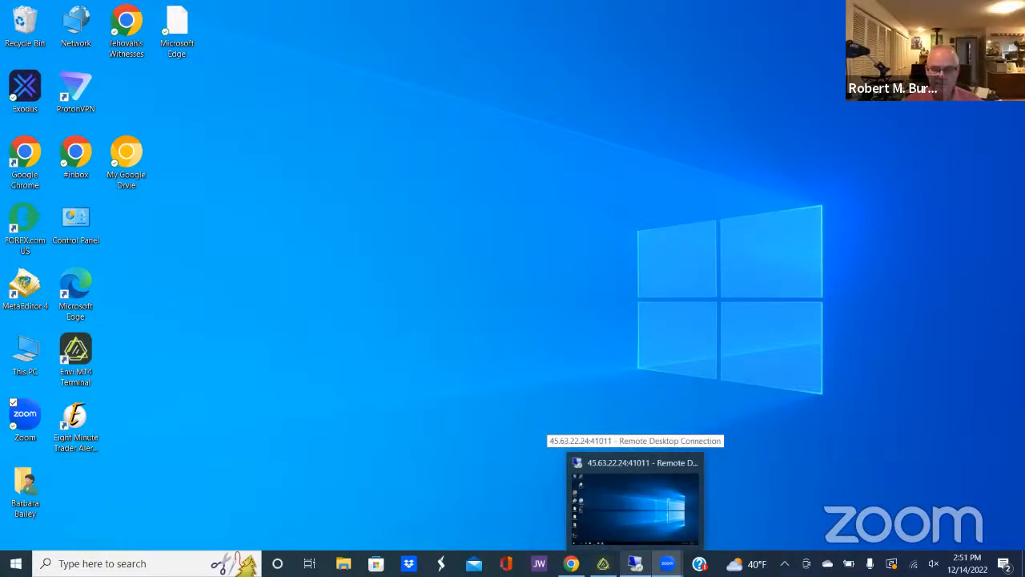
left_click(636, 501)
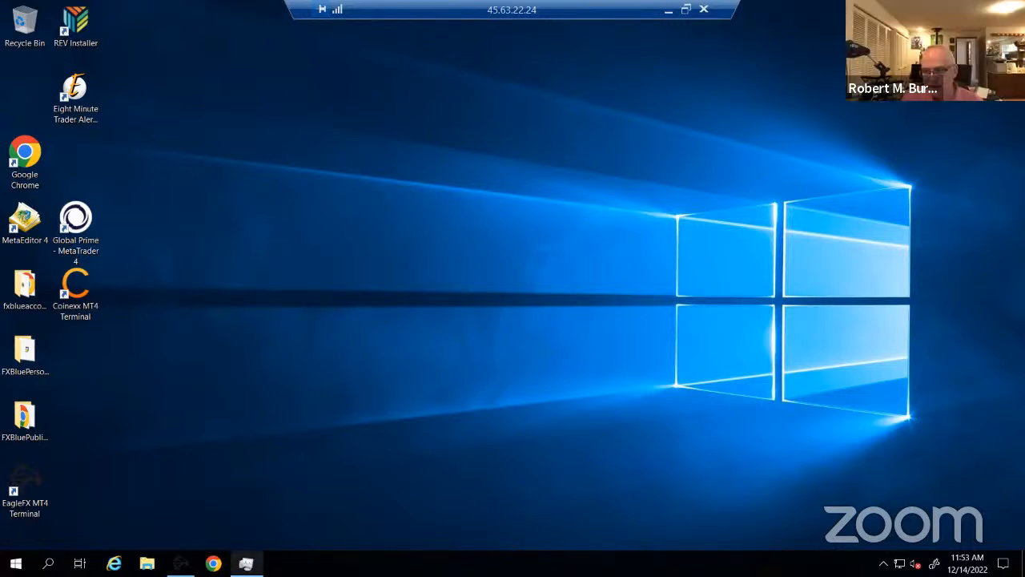
Glance at the remote machine's processes in Task Manager, then launch the EagleFX MT4 terminal
left_click(247, 564)
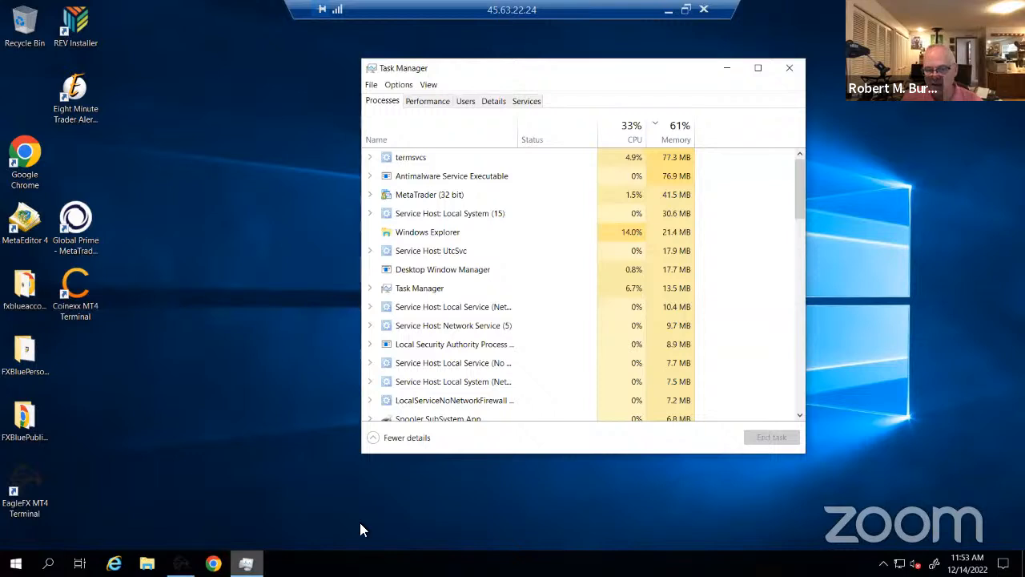
left_click(798, 72)
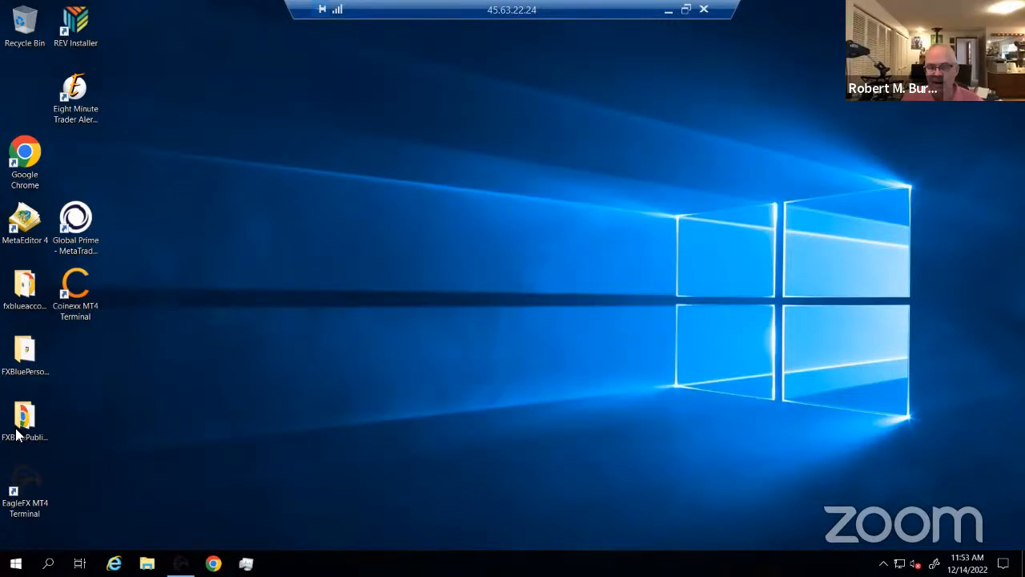
double_click(24, 502)
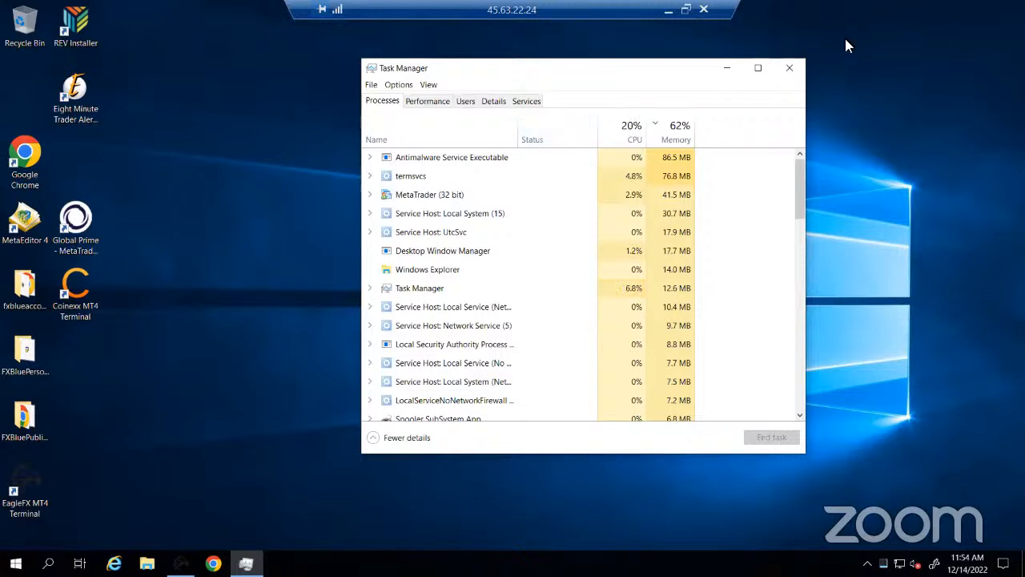
Close Task Manager, launch EagleFX MT4 to its US30 chart, then minimize the terminal
left_click(795, 71)
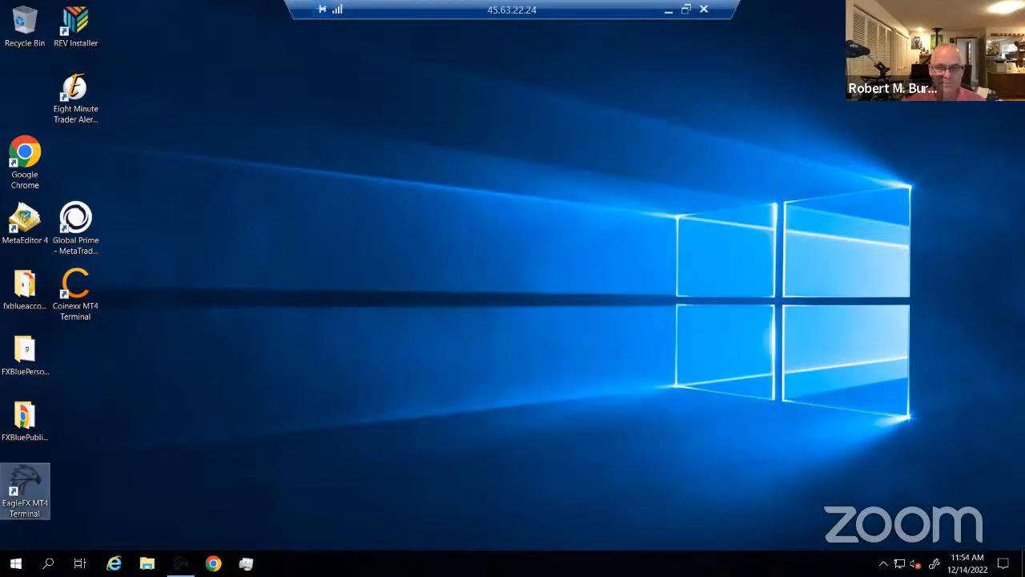
double_click(32, 491)
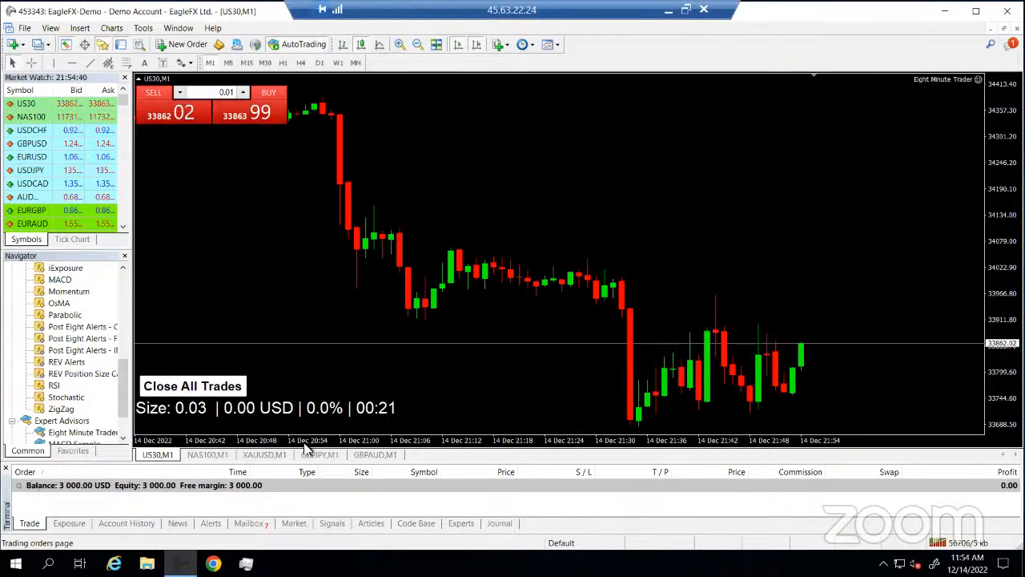
left_click(687, 10)
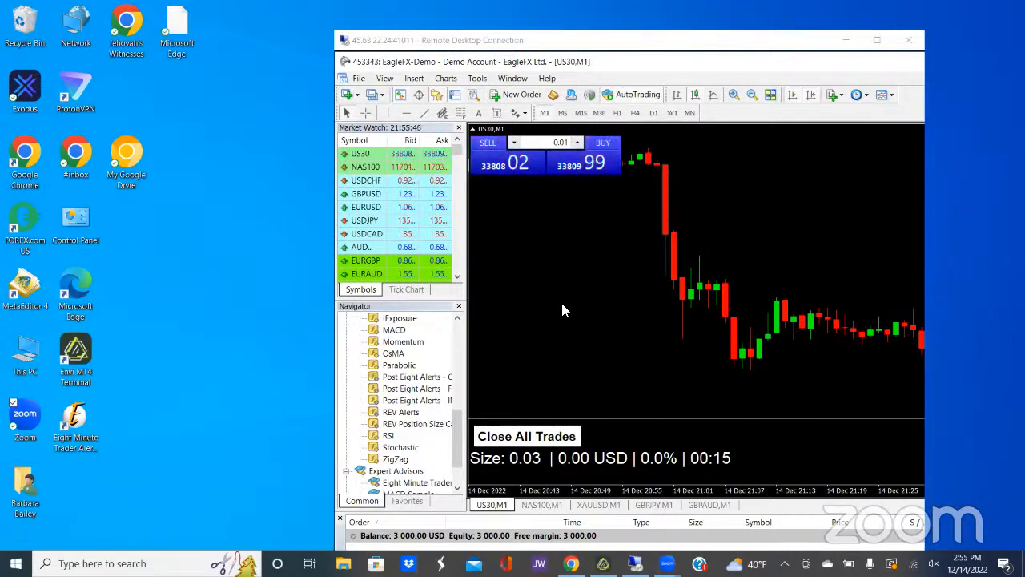
double_click(572, 40)
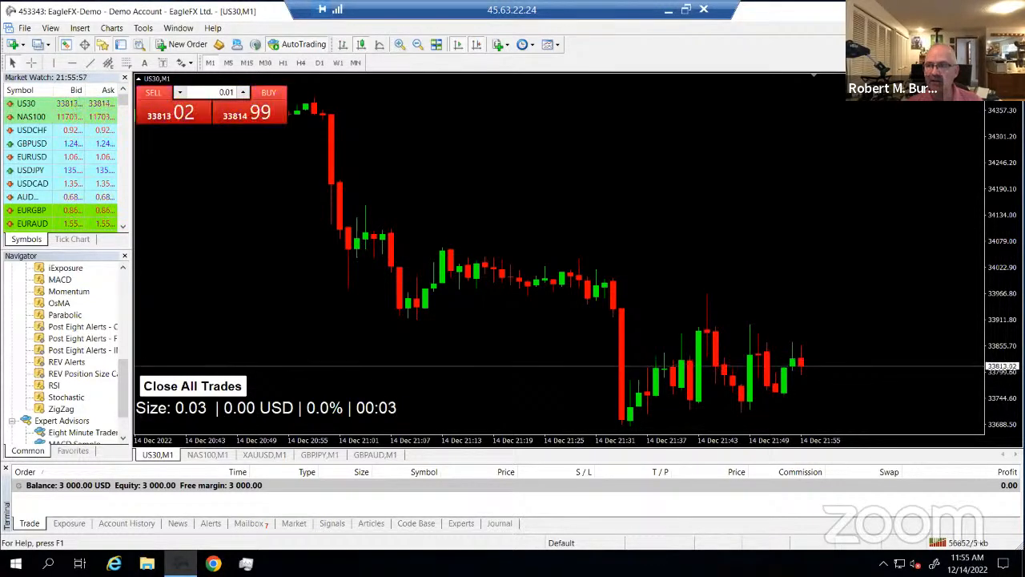
left_click(949, 11)
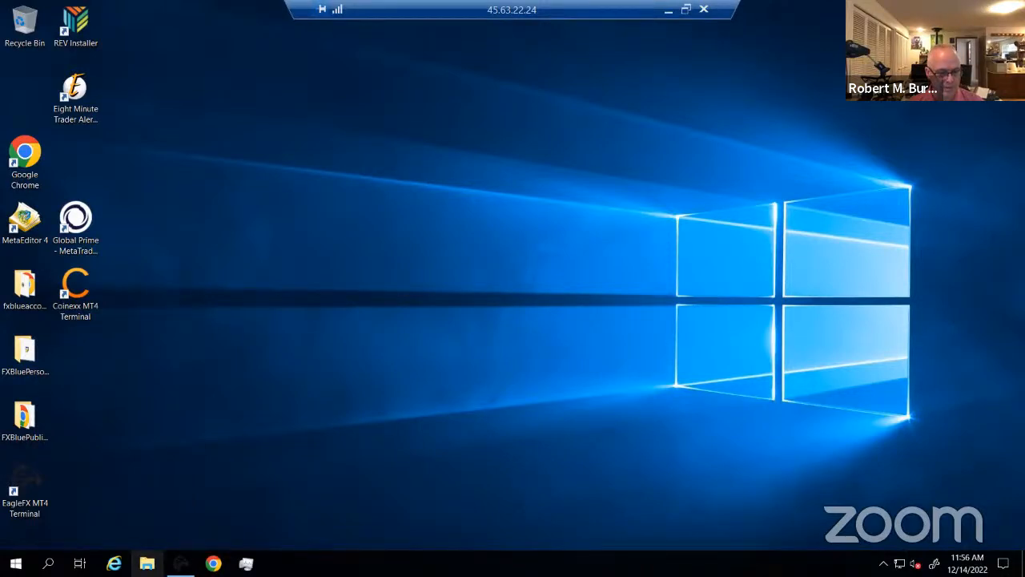
Open File Explorer and unpin Internet Explorer from the taskbar
left_click(147, 563)
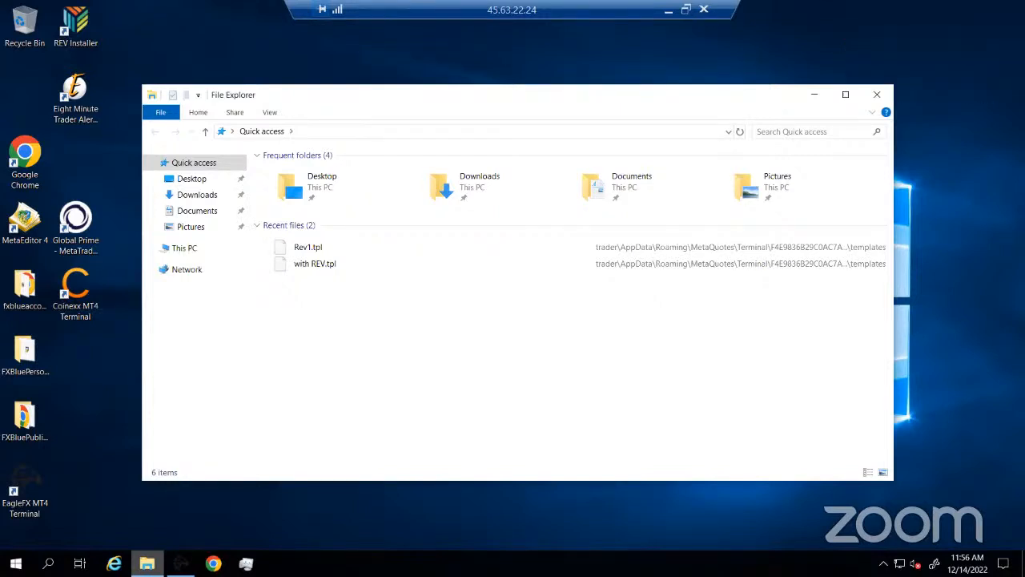
left_click(160, 510)
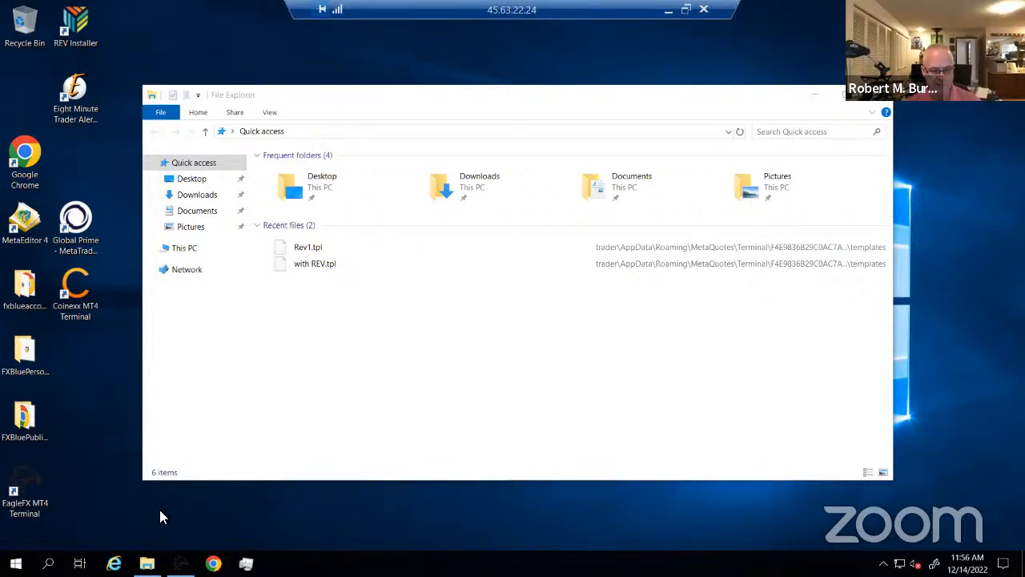
right_click(114, 564)
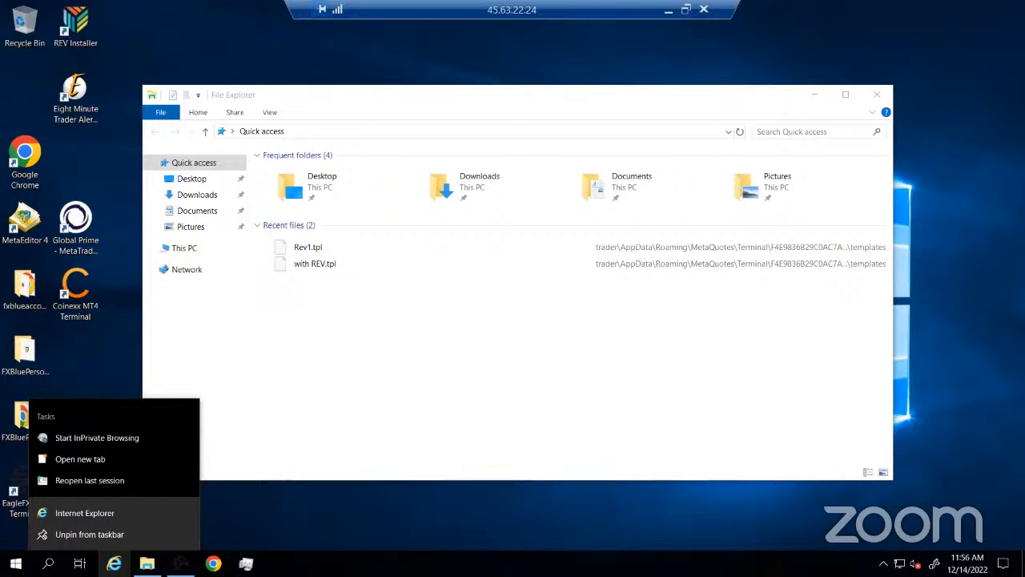
left_click(107, 534)
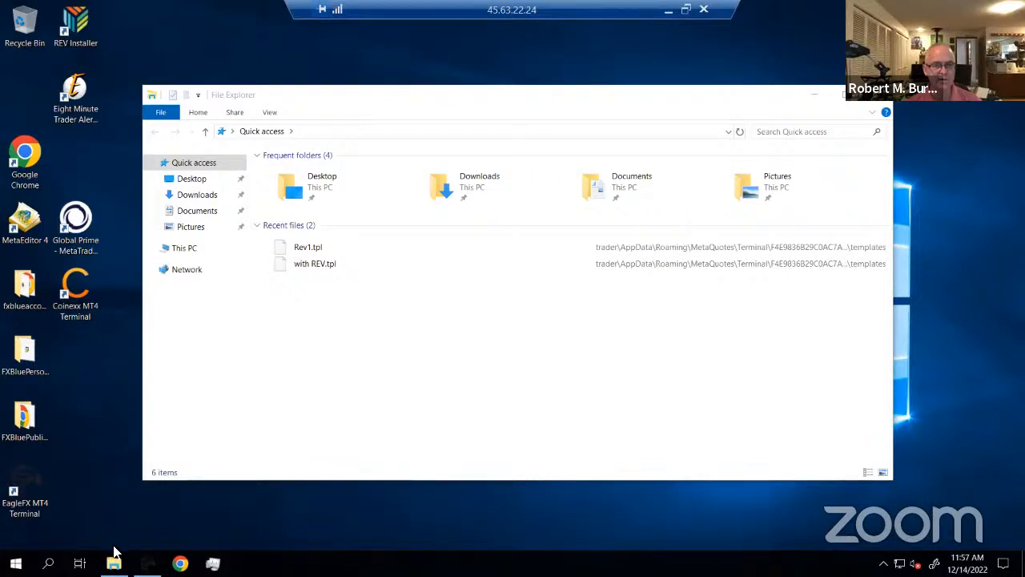
mouse_move(114, 562)
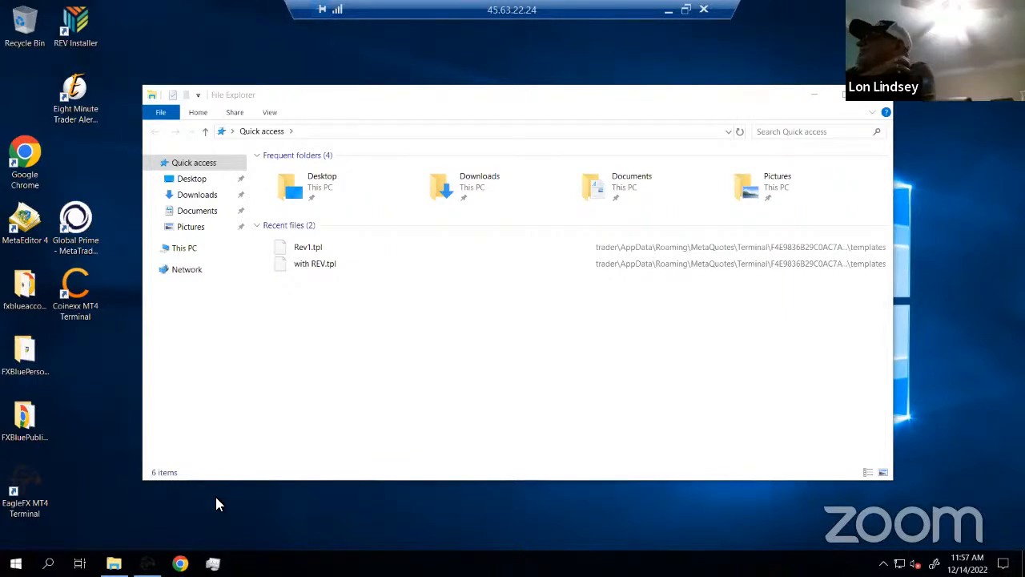
In Downloads, select the Installer and YOUNGEVITYREVInstaller files, then open the empty Documents folder
left_click(198, 197)
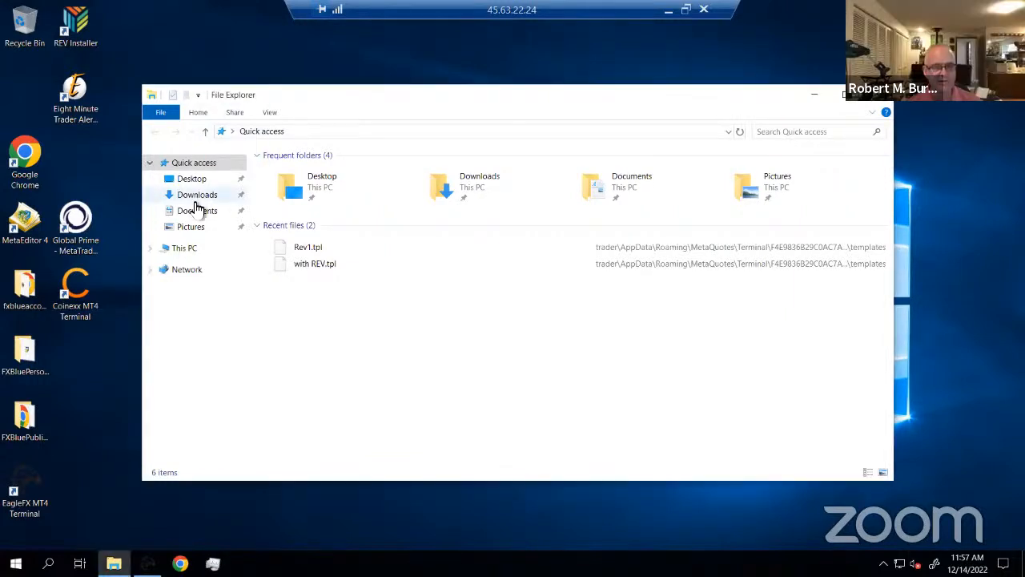
left_click(199, 196)
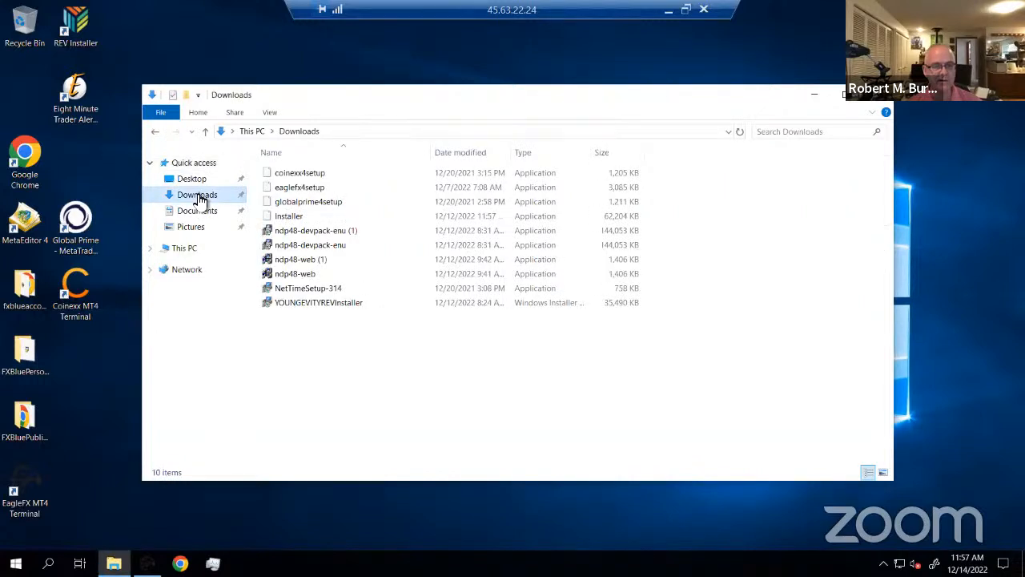
left_click(292, 219)
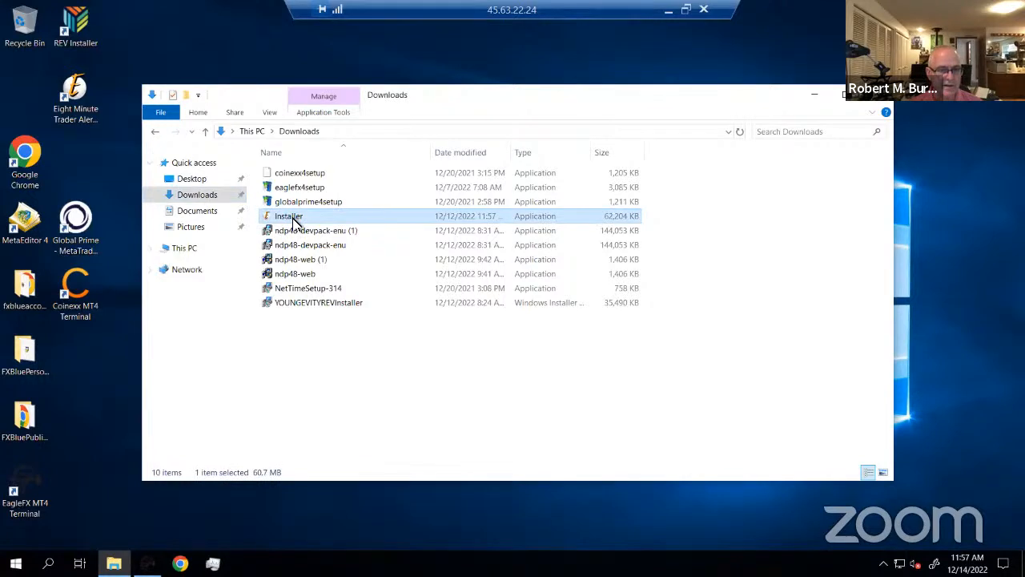
left_click(330, 305)
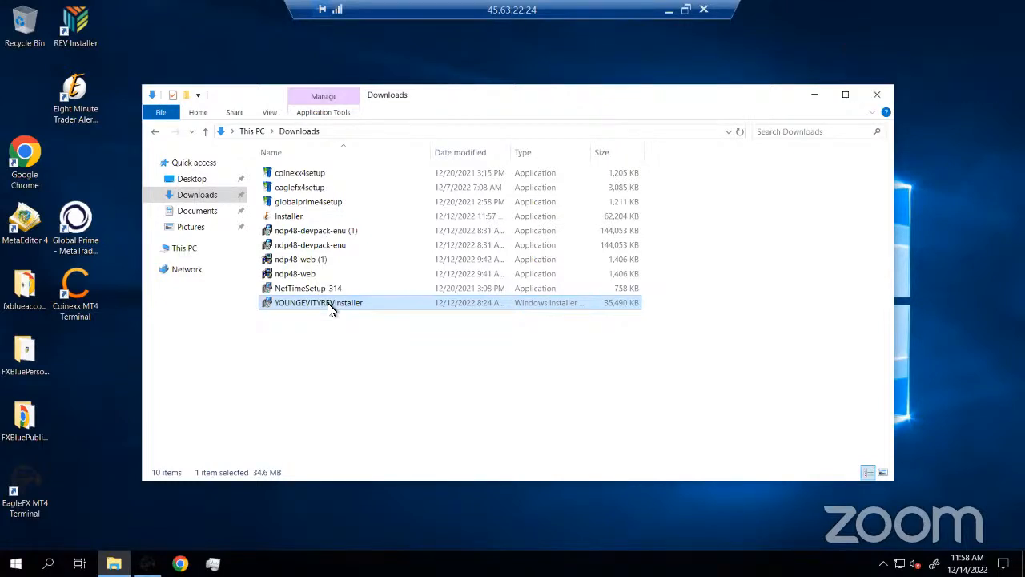
left_click(206, 212)
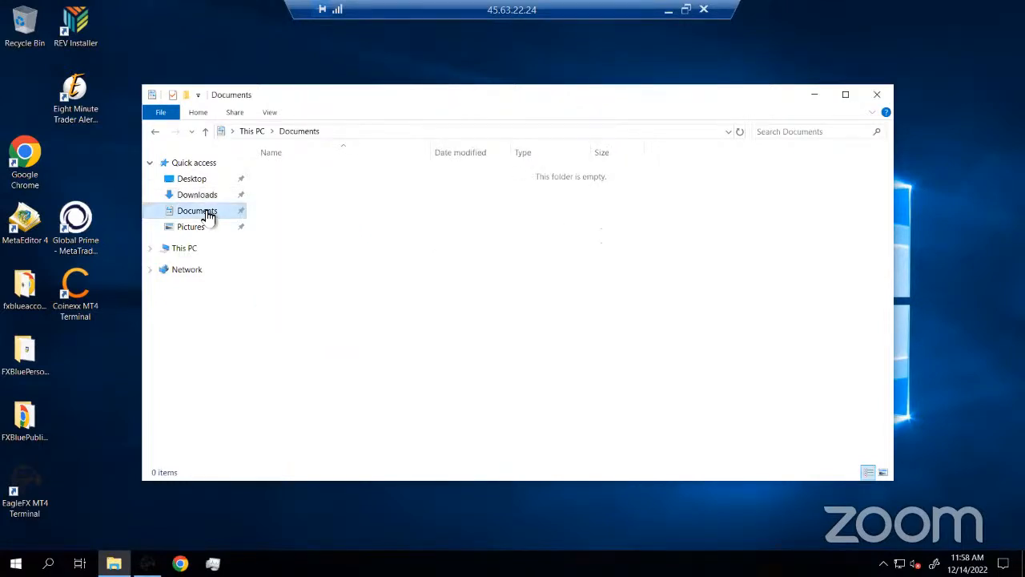
Create a new folder named 'Software' inside Documents
right_click(293, 220)
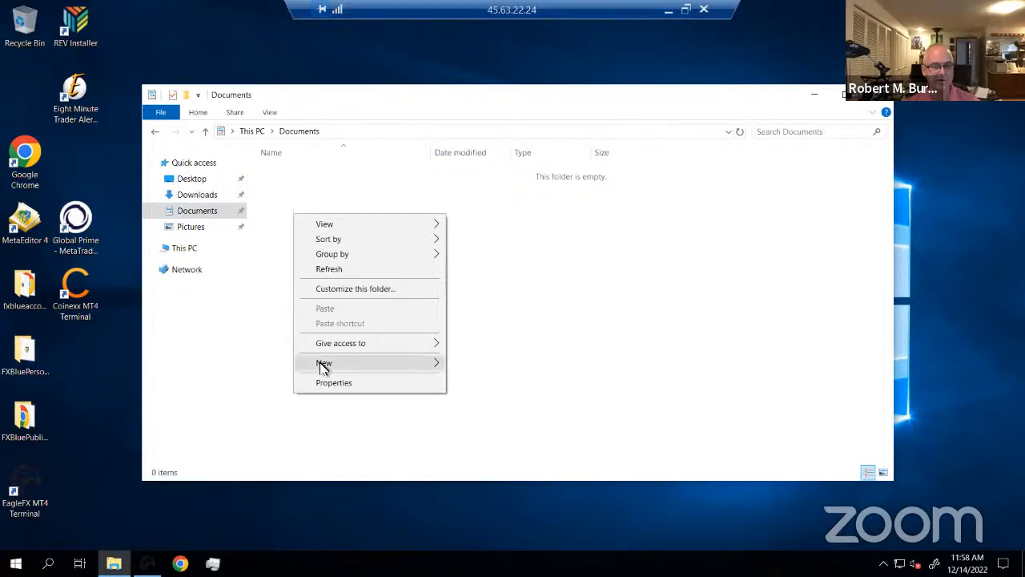
mouse_move(323, 366)
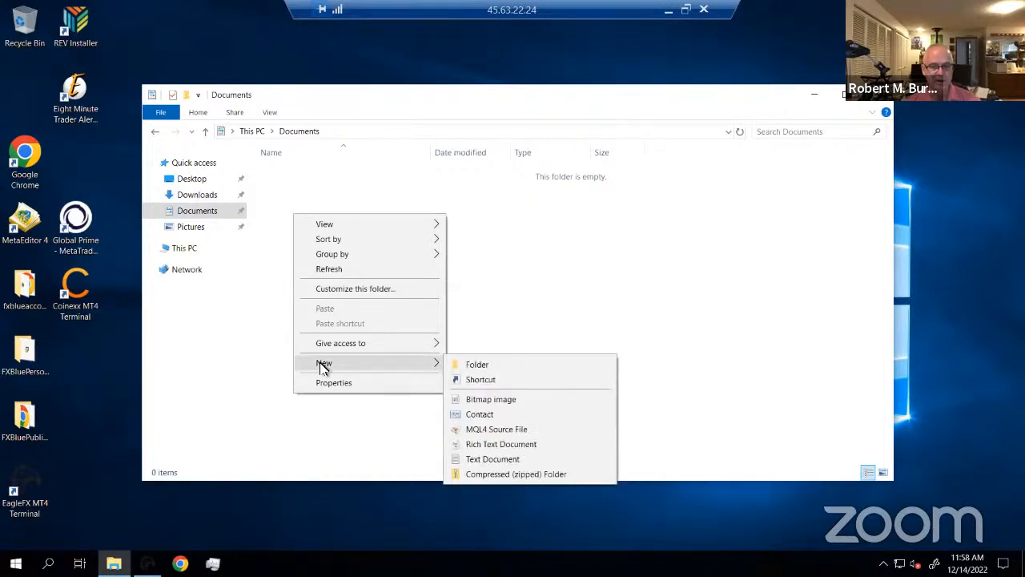
left_click(481, 366)
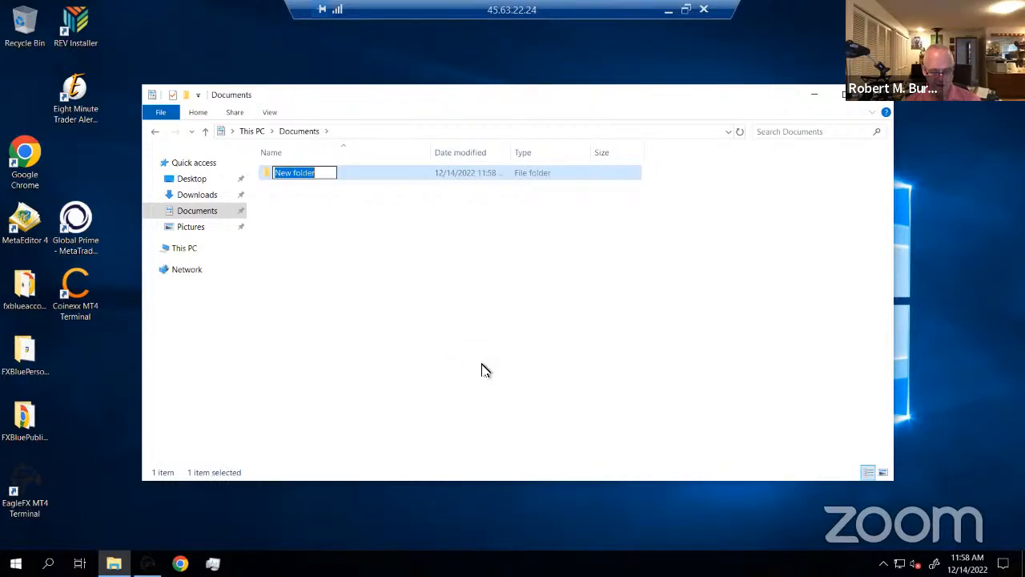
type("Software")
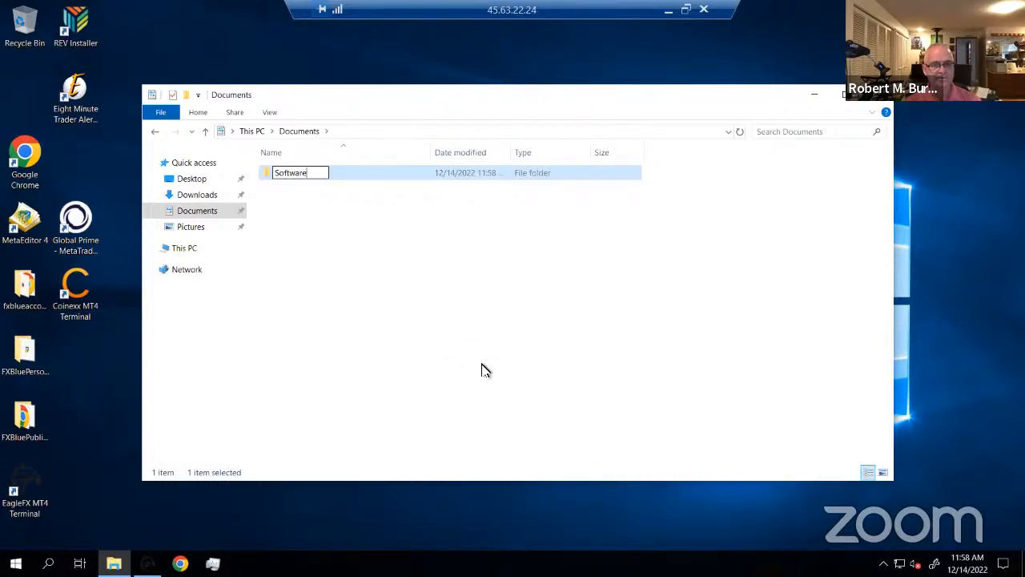
key("Return")
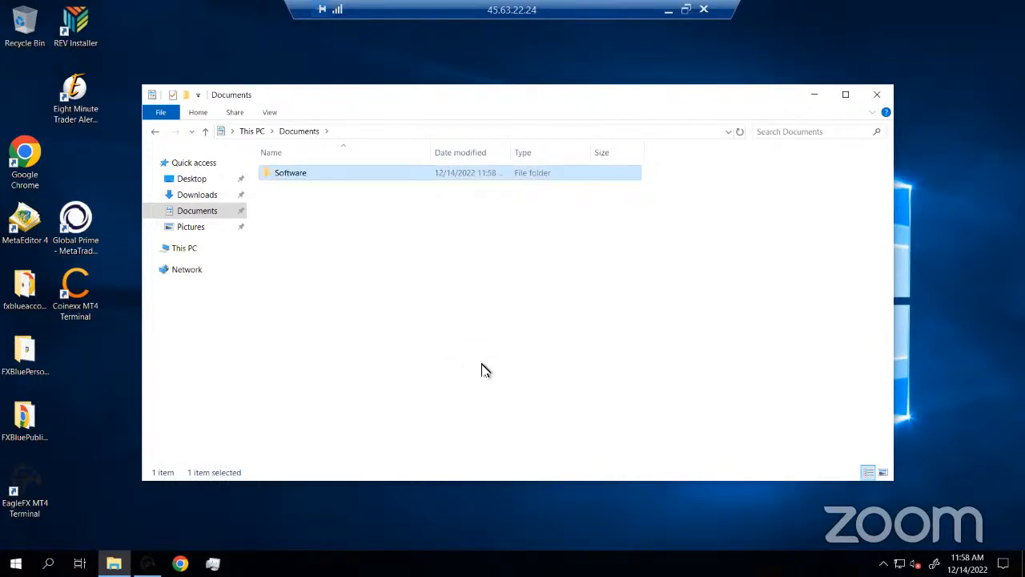
Open Software, then go up to This PC and back through Documents into Software
double_click(265, 176)
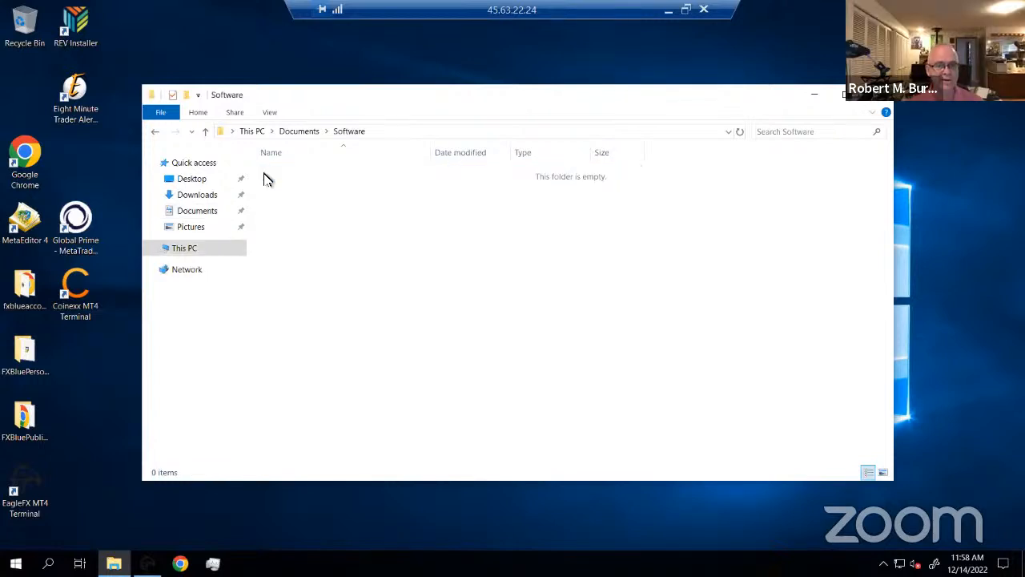
left_click(252, 132)
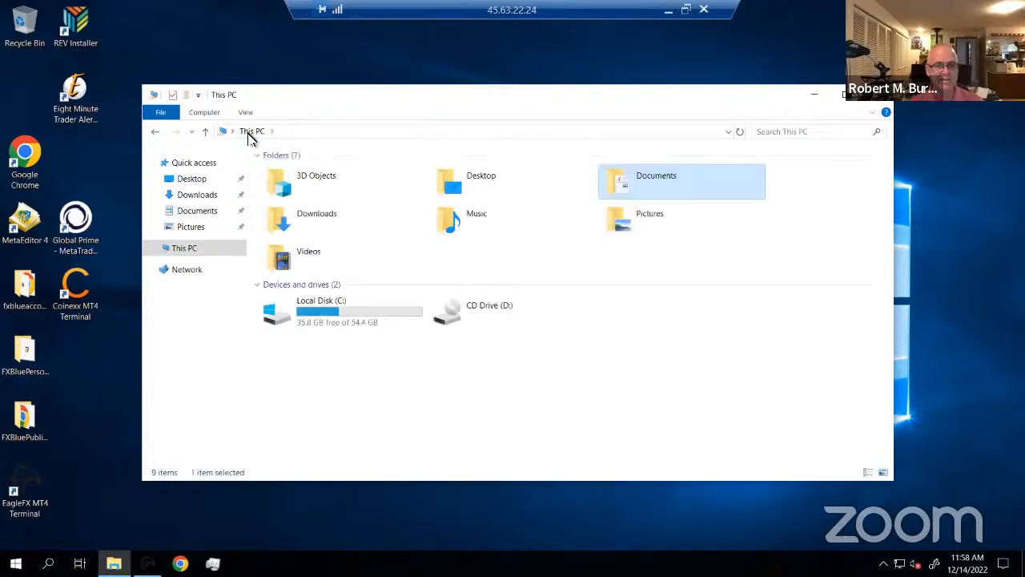
double_click(653, 180)
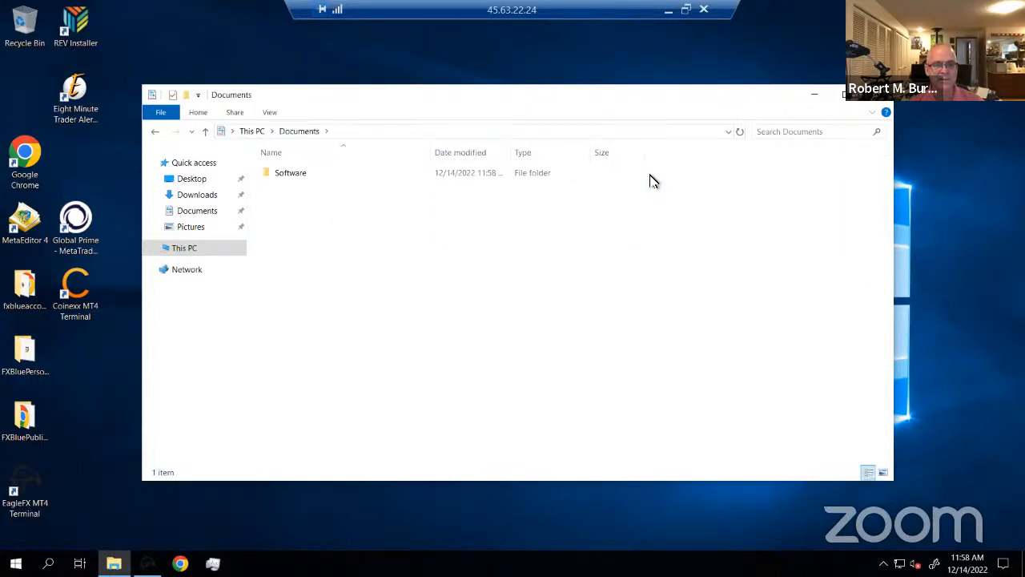
double_click(287, 177)
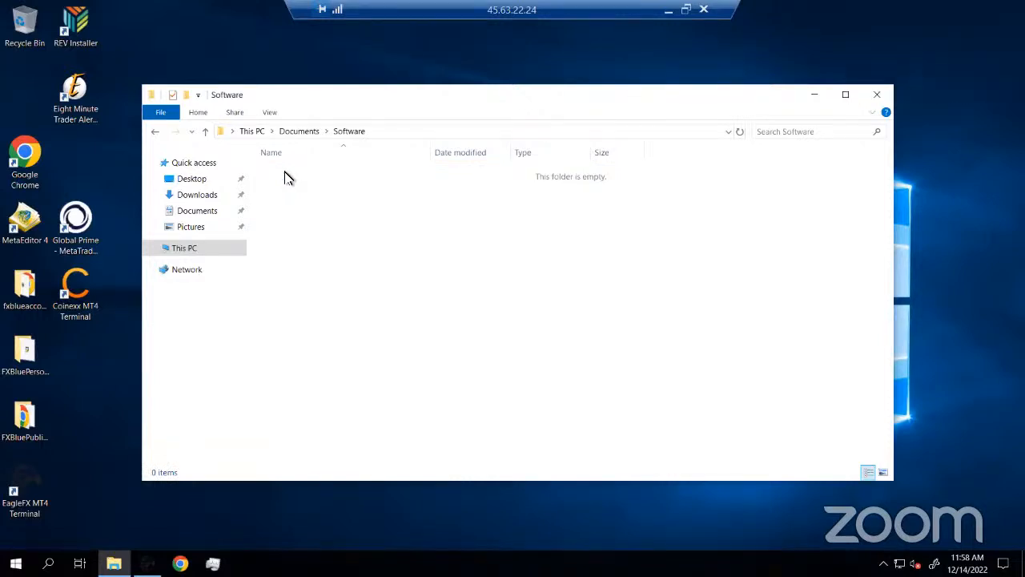
Make a new folder in Software and name it '8 Minute Trader'
right_click(304, 195)
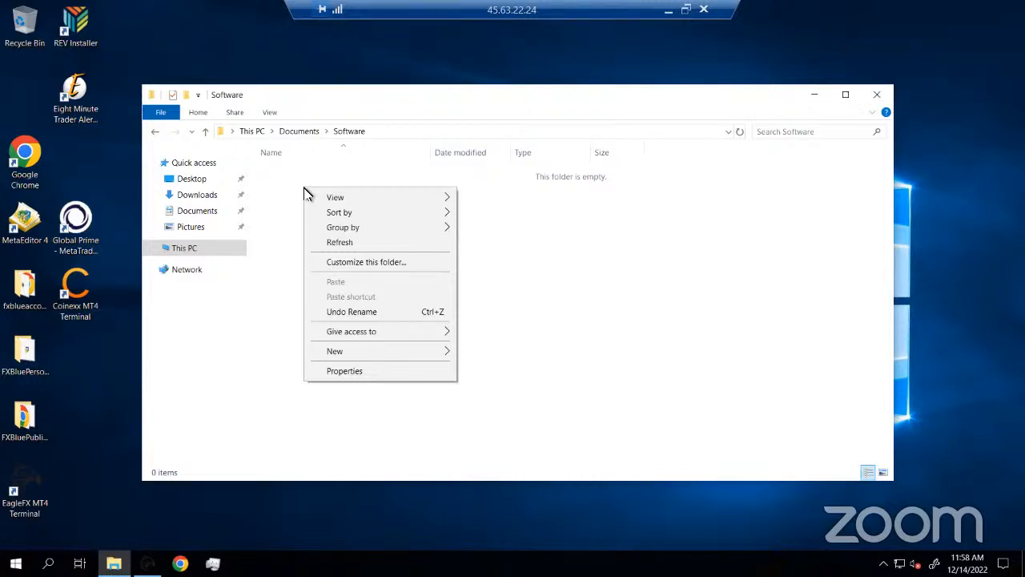
mouse_move(342, 356)
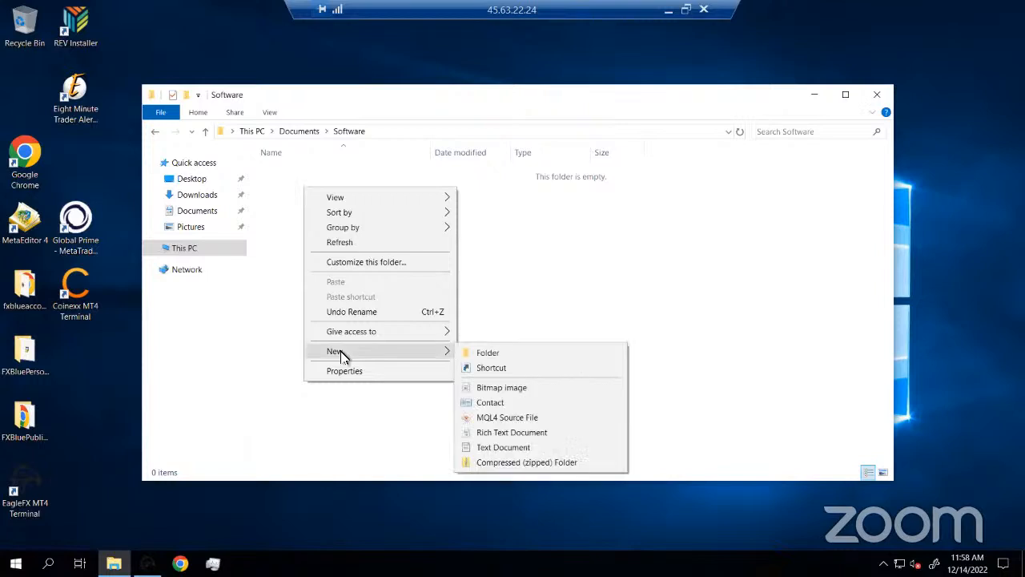
left_click(492, 354)
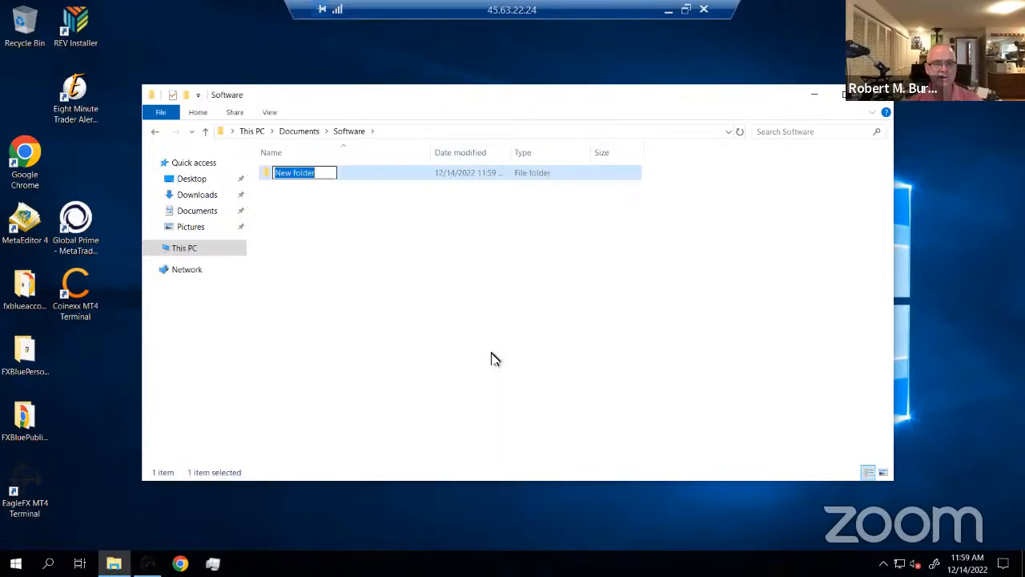
key("slash")
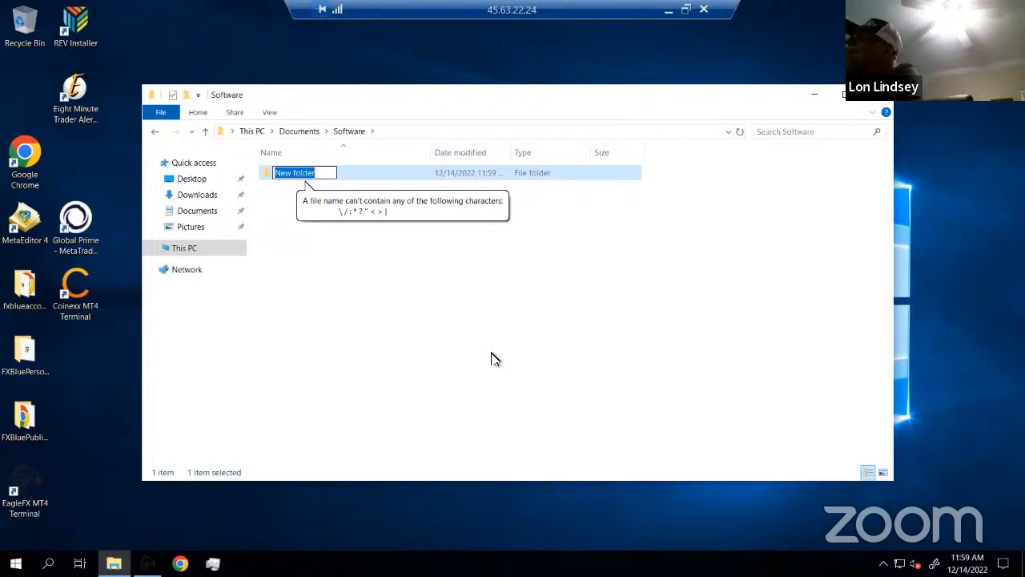
type("8 M")
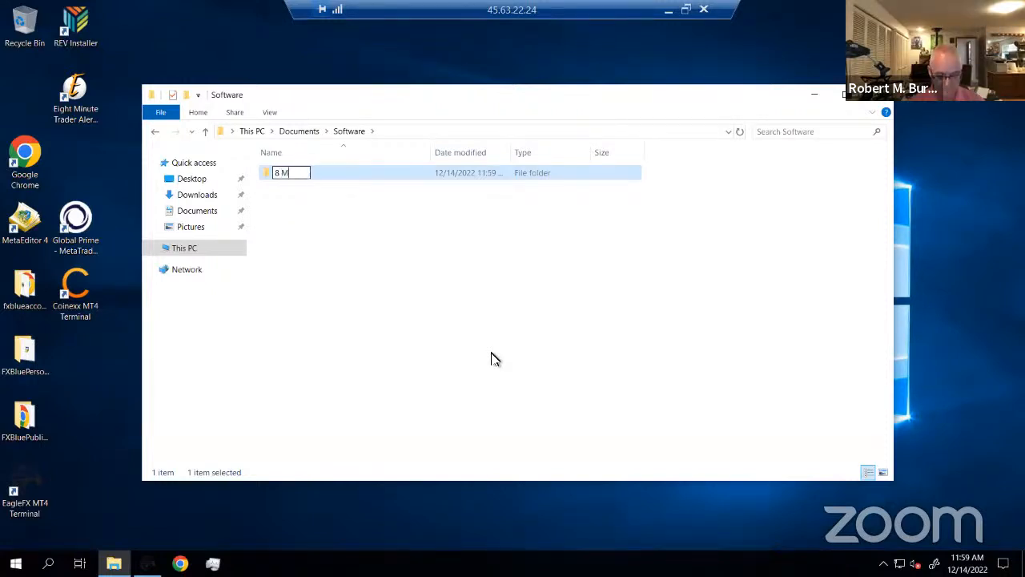
type("inute Trad")
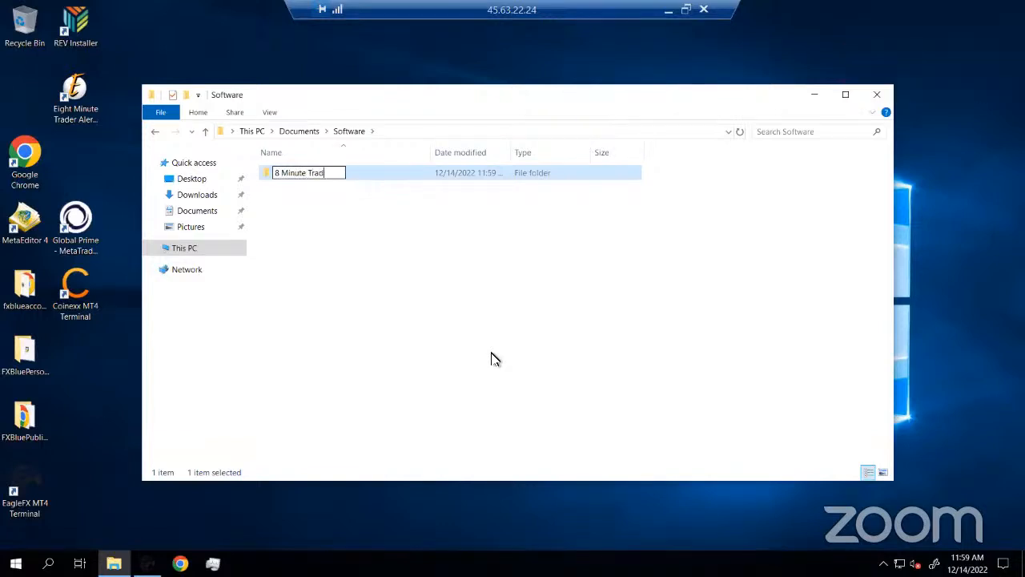
type("er")
key("Return")
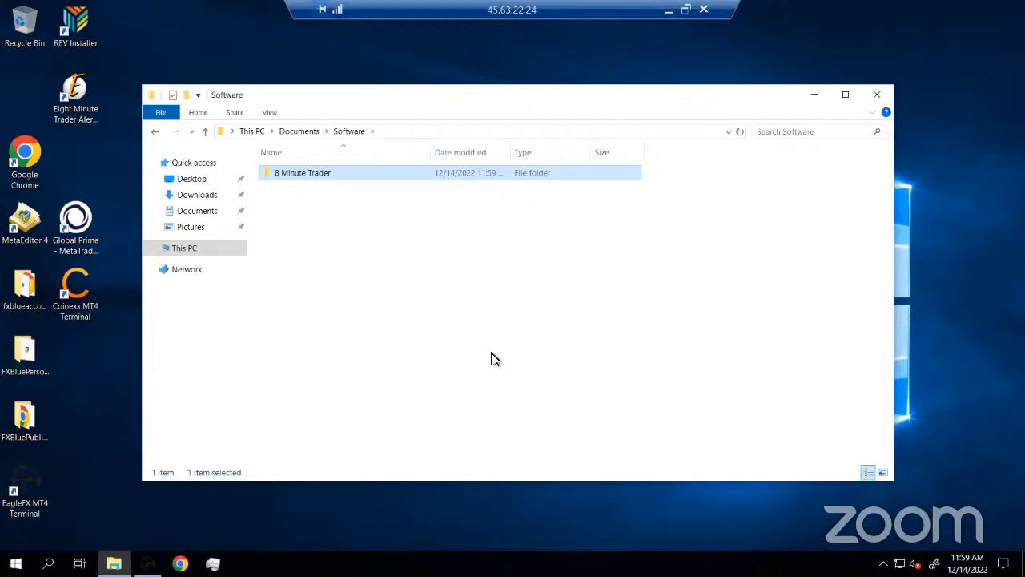
Open the 8 Minute Trader folder and dismiss its context menu without choosing anything
double_click(318, 178)
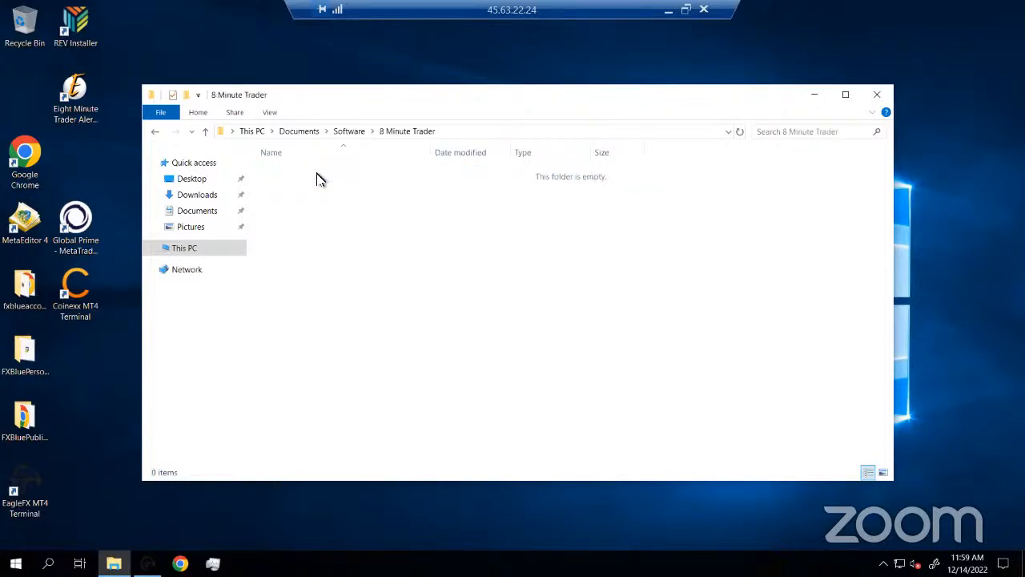
right_click(302, 195)
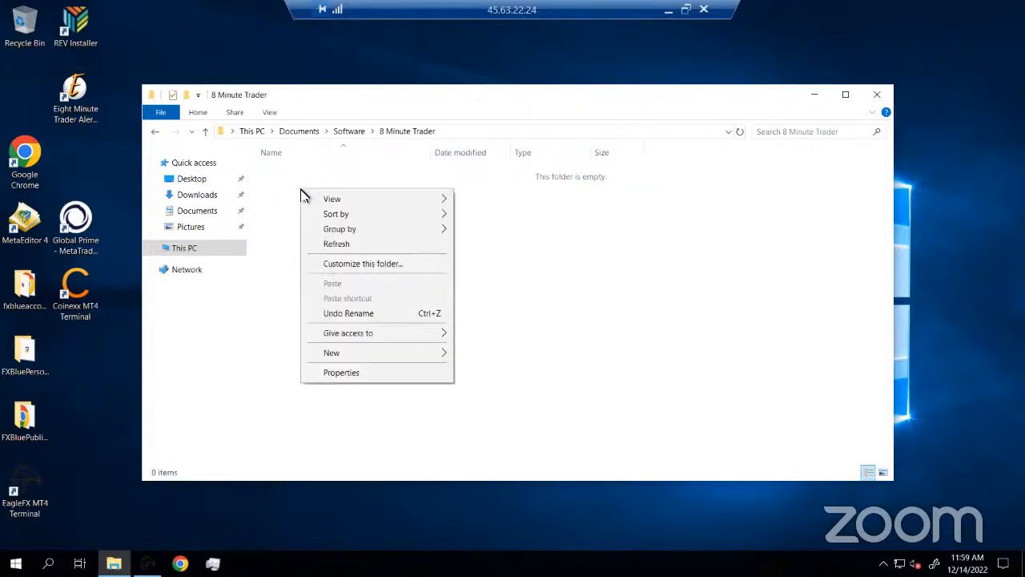
left_click(314, 166)
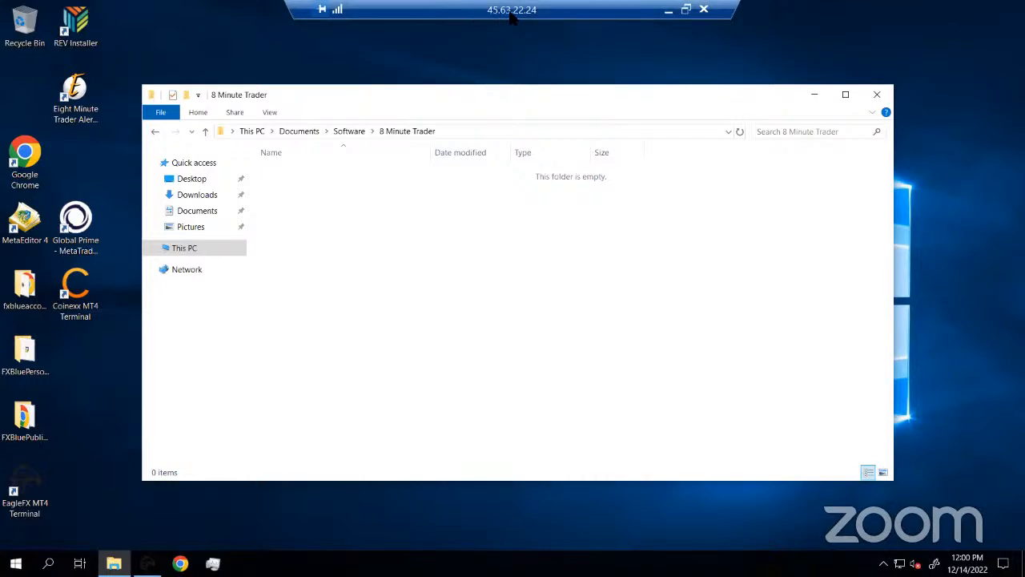
double_click(551, 18)
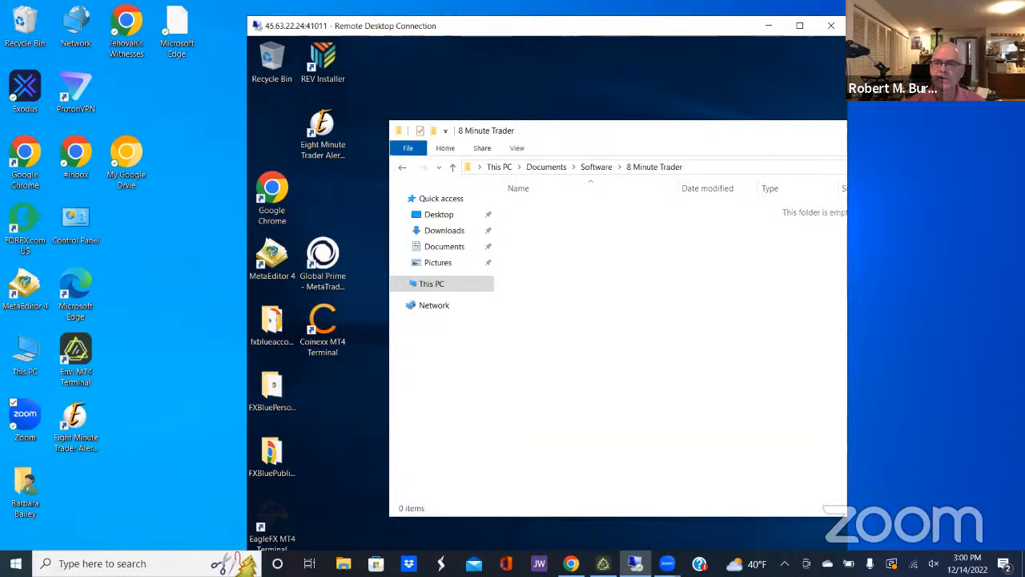
left_click(799, 26)
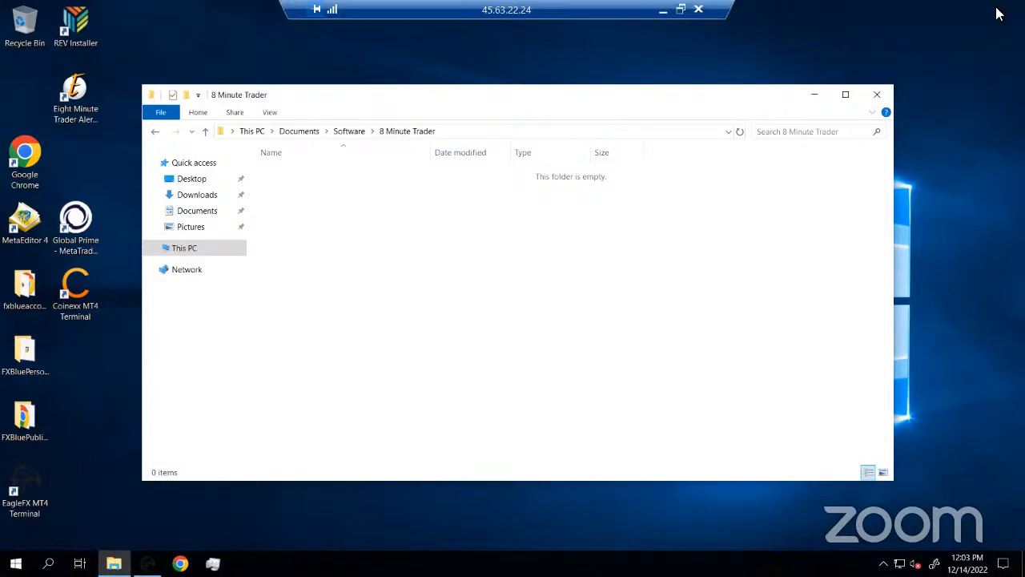
Create a folder named '8MT Installer' inside 8 Minute Trader
right_click(305, 194)
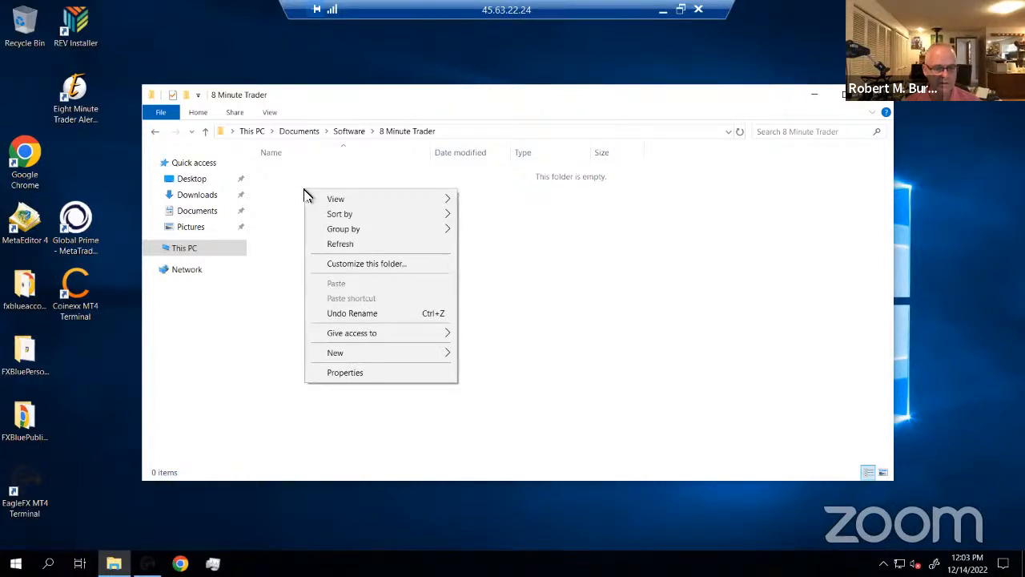
mouse_move(335, 358)
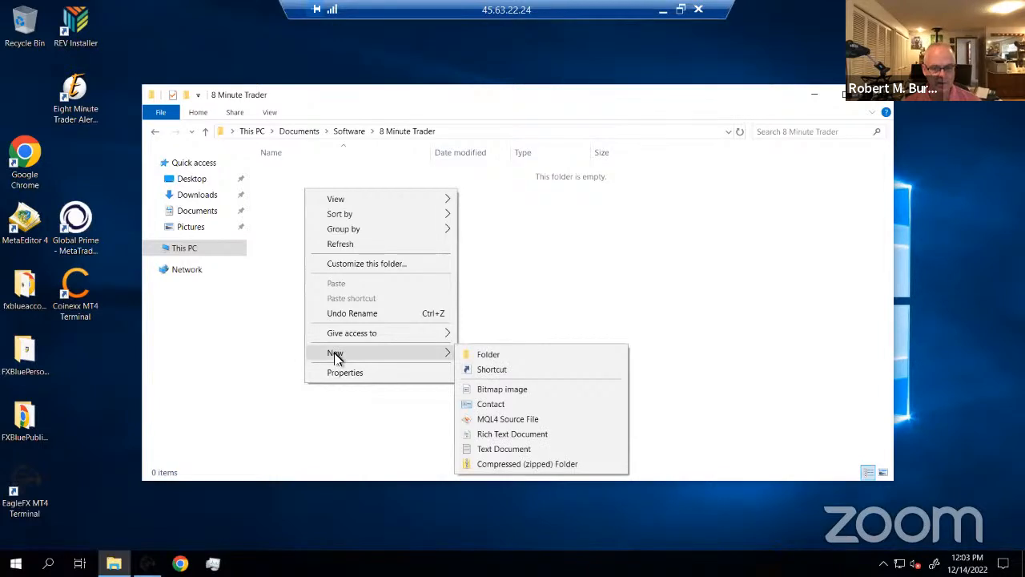
left_click(485, 355)
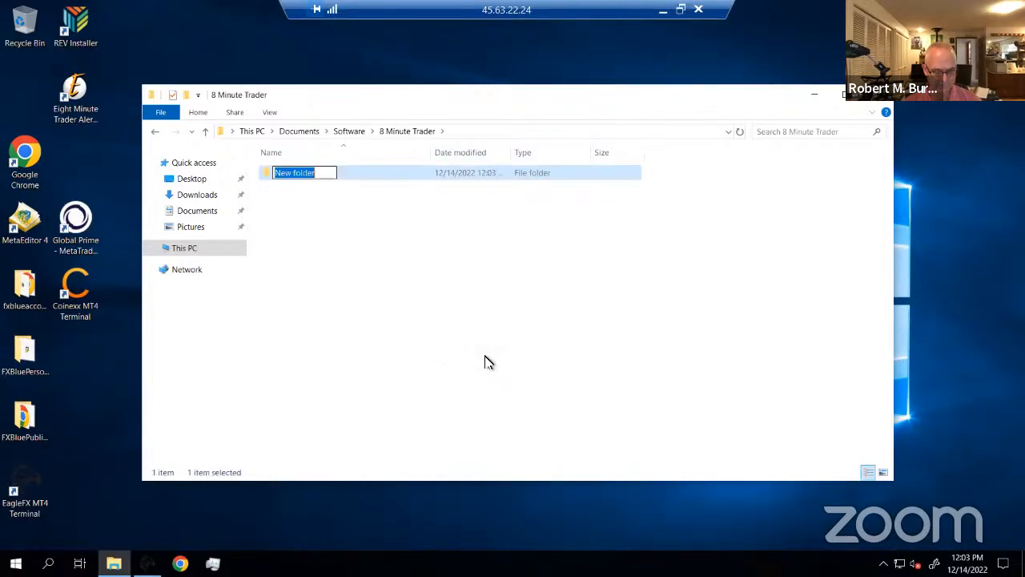
type("INstall")
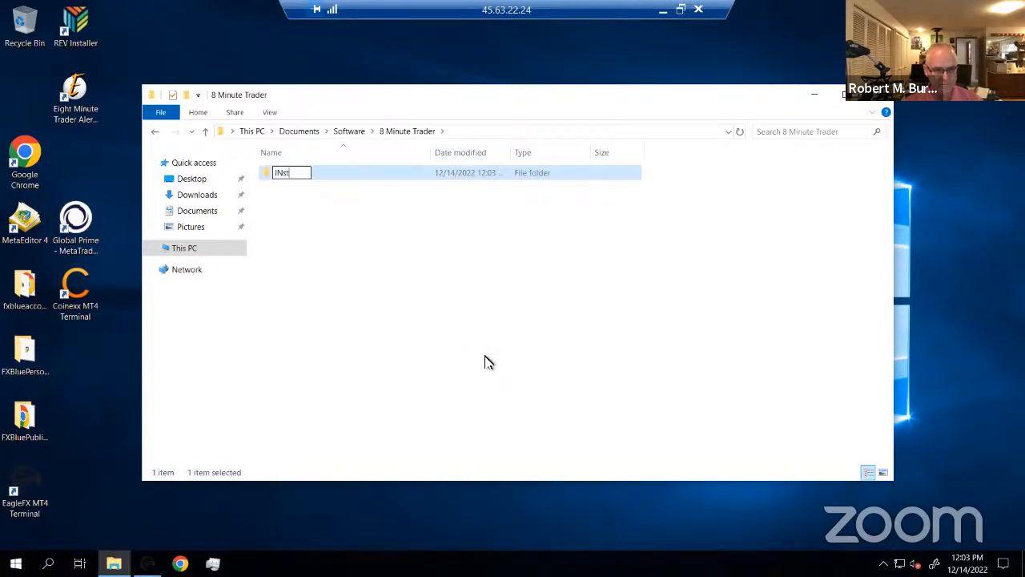
key("BackSpace")
key("BackSpace")
key("BackSpace")
key("BackSpace")
key("BackSpace")
key("BackSpace")
key("BackSpace")
key("backslash")
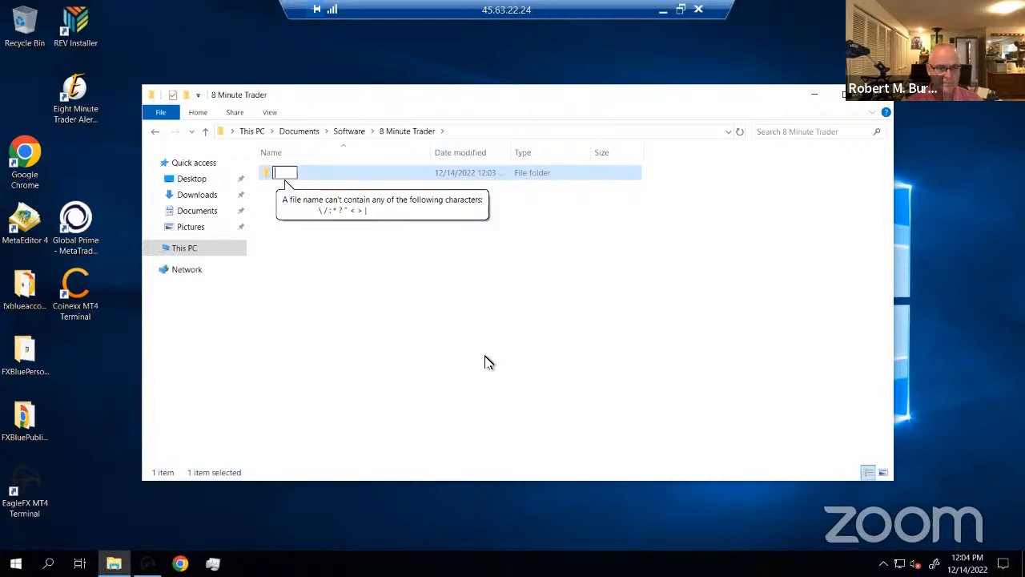
type("8")
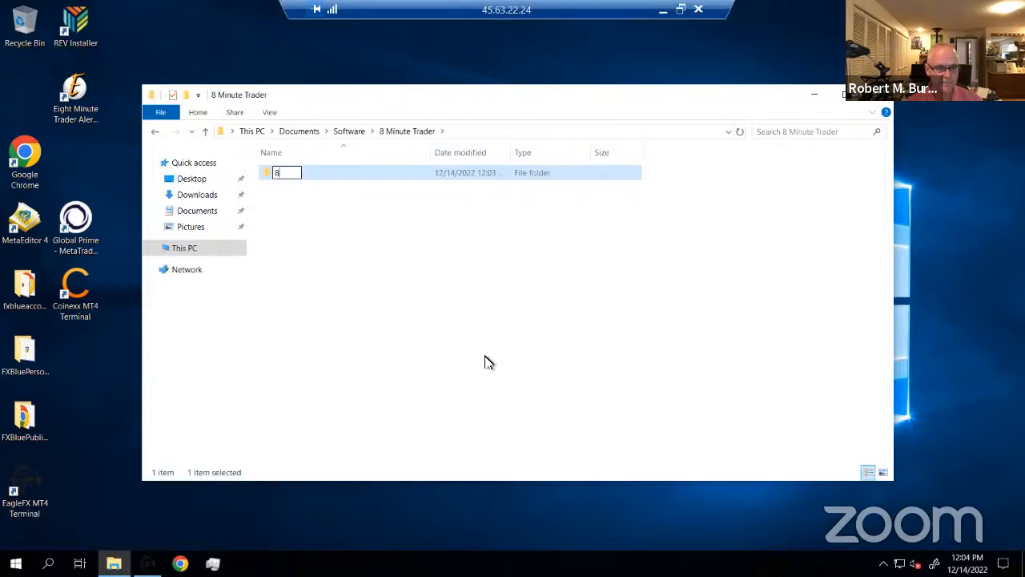
type(" MT INstall")
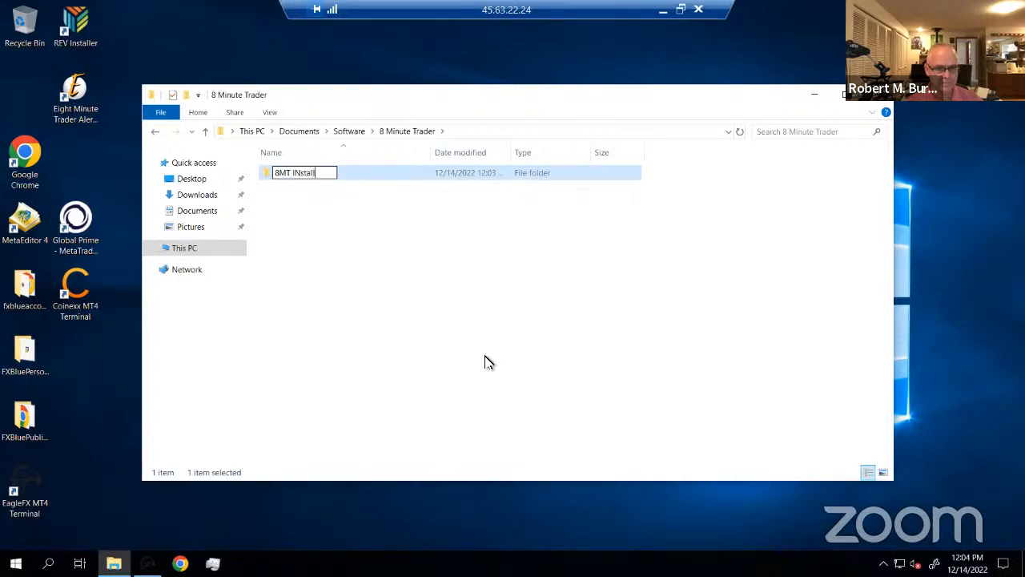
key("BackSpace")
key("BackSpace")
key("BackSpace")
key("BackSpace")
key("BackSpace")
key("BackSpace")
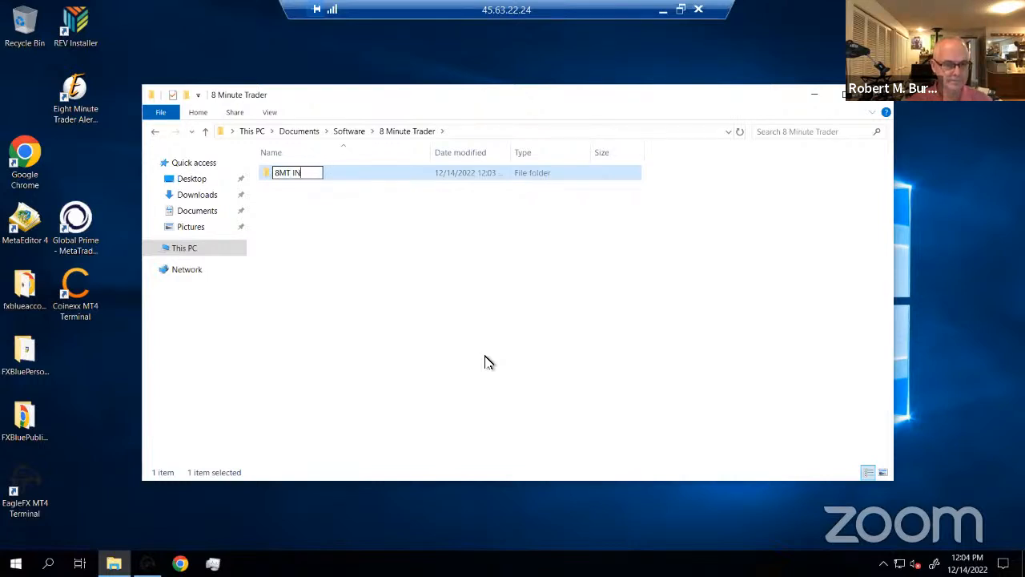
type("nstaller")
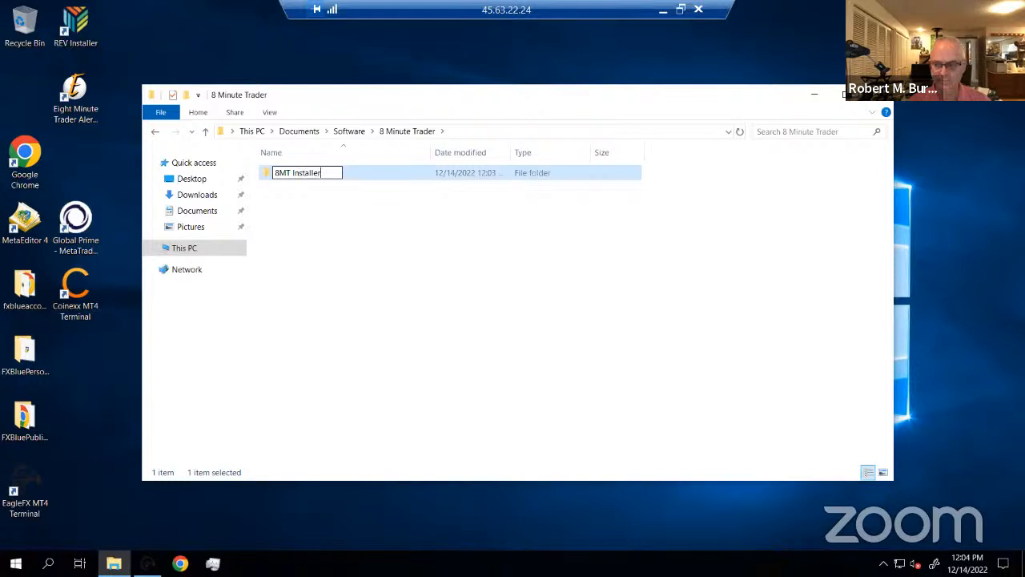
key("Return")
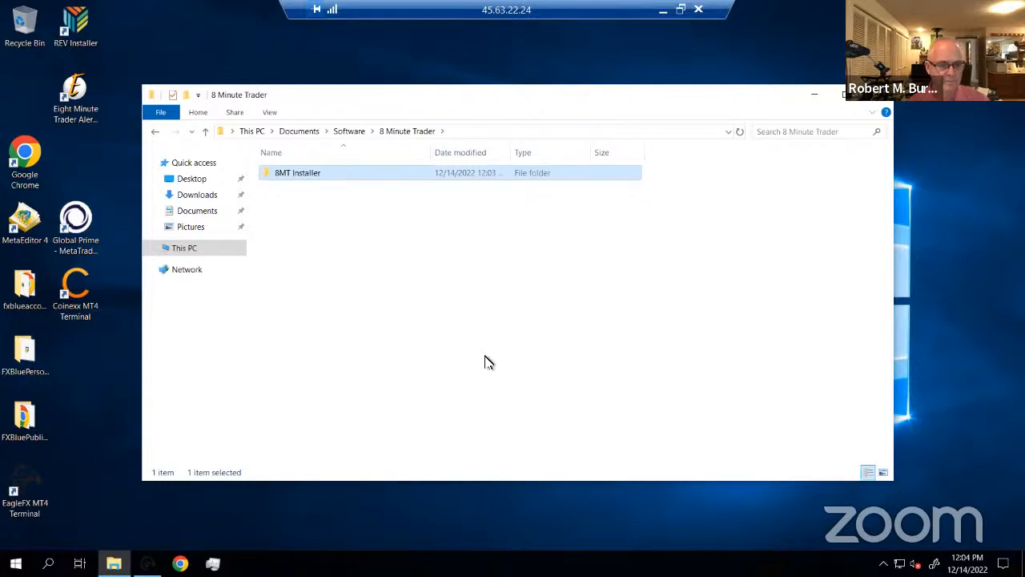
Add a second folder named 'REV Alerts', then open 8MT Installer
right_click(276, 209)
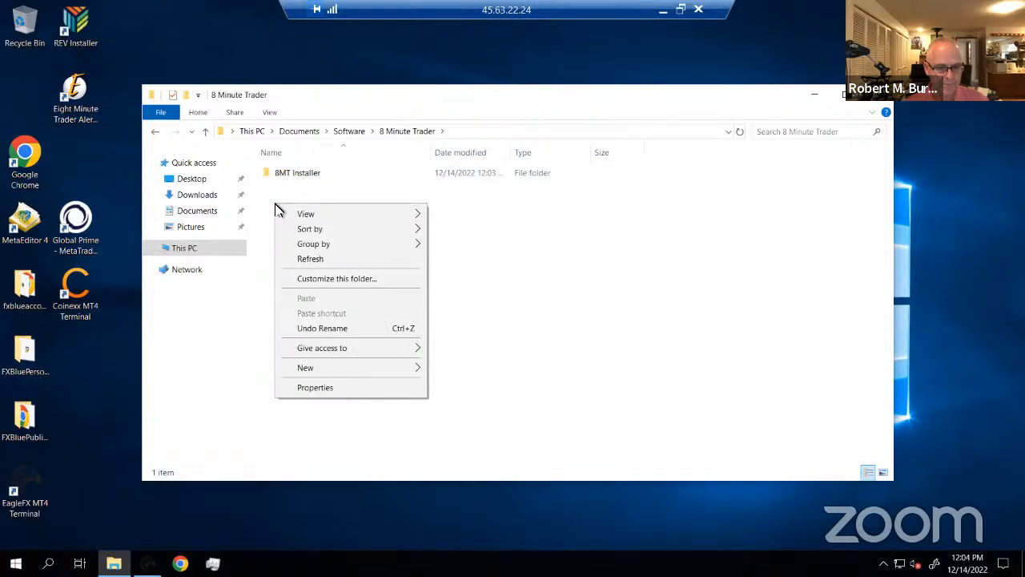
mouse_move(312, 374)
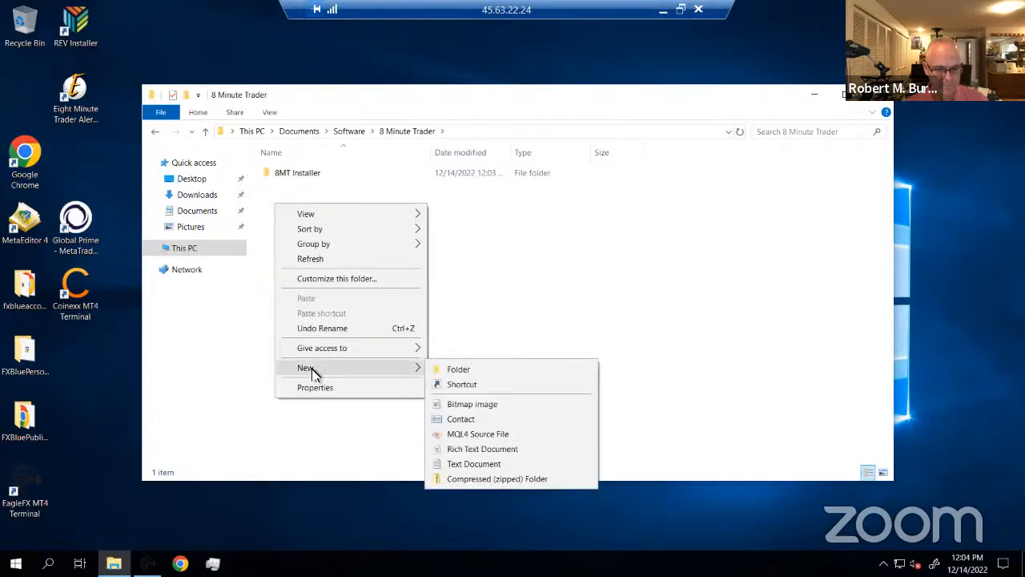
left_click(451, 369)
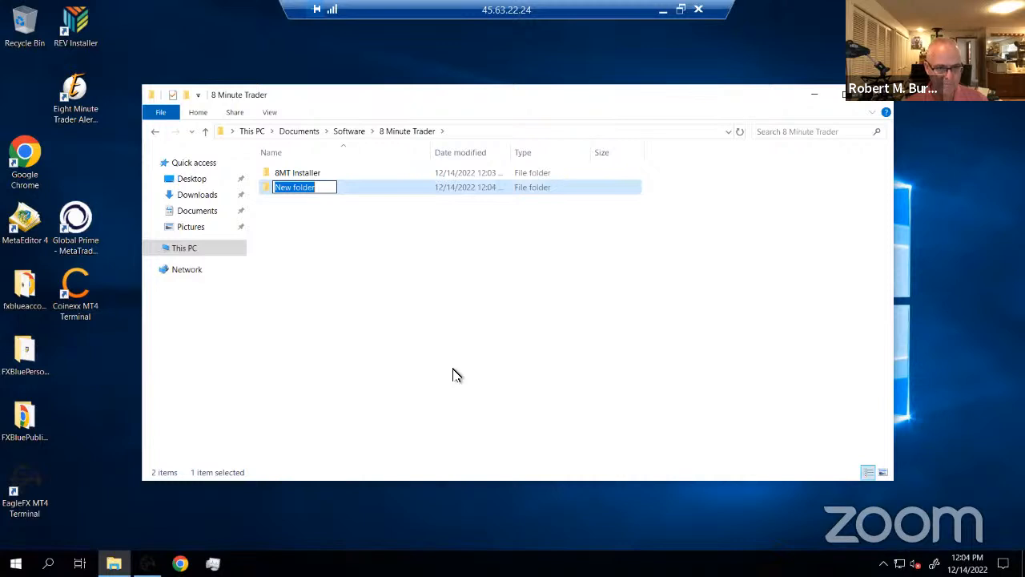
type("Re")
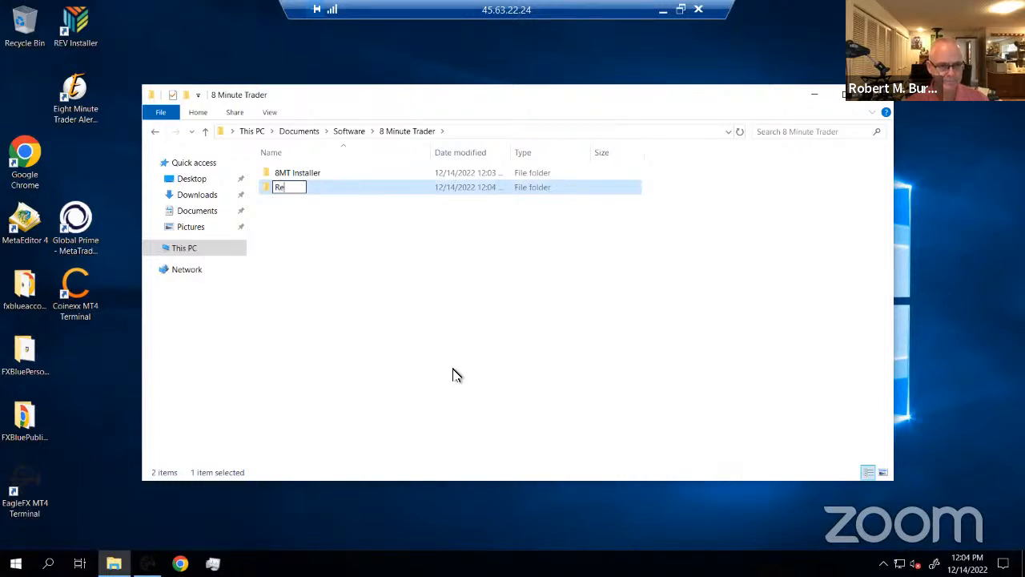
key("BackSpace")
key("BackSpace")
type("REV Alerts")
key("Return")
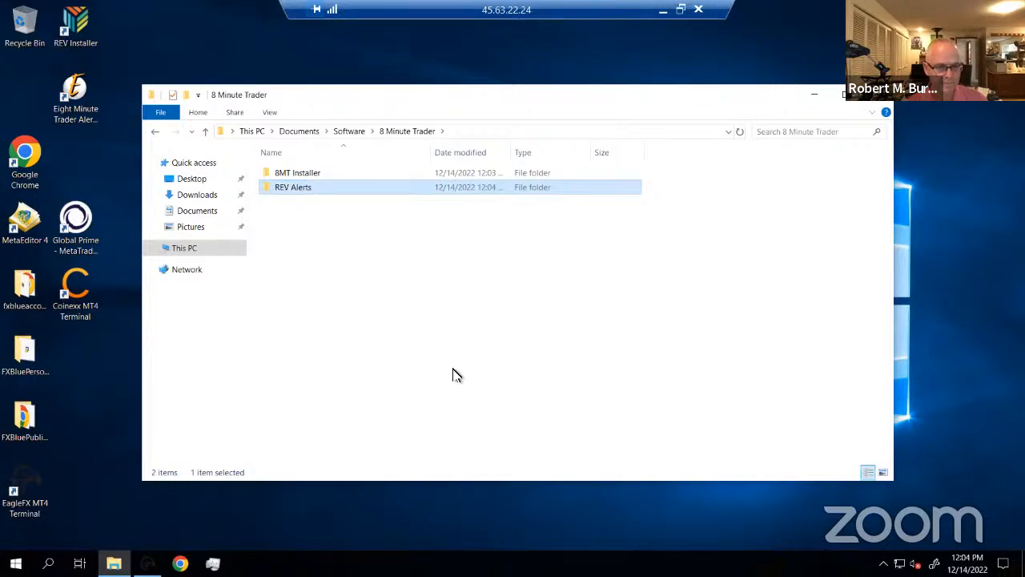
double_click(287, 173)
Add a new folder titled 'December 12, 2022' within 8MT Installer
right_click(293, 197)
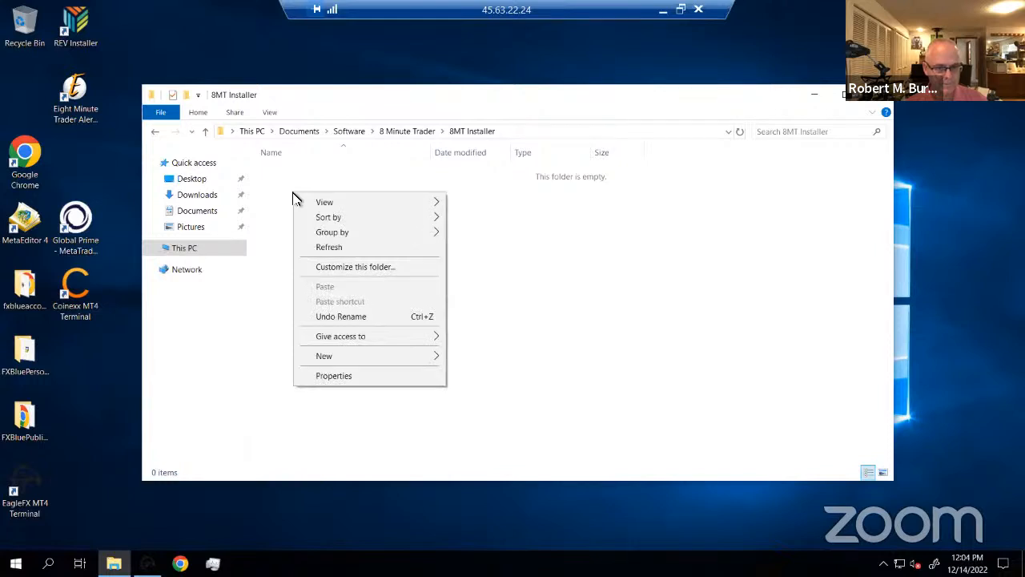
mouse_move(403, 360)
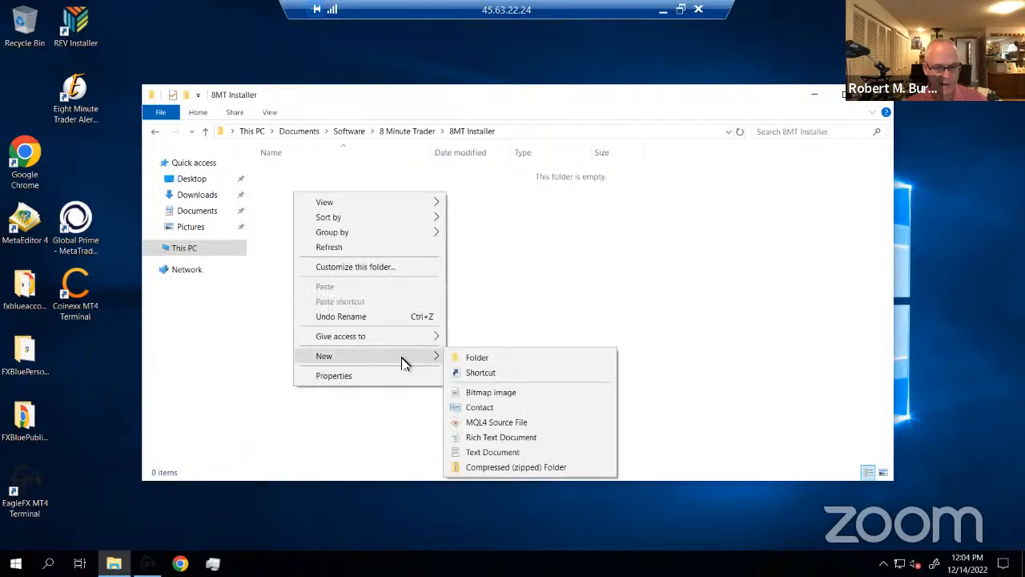
left_click(479, 358)
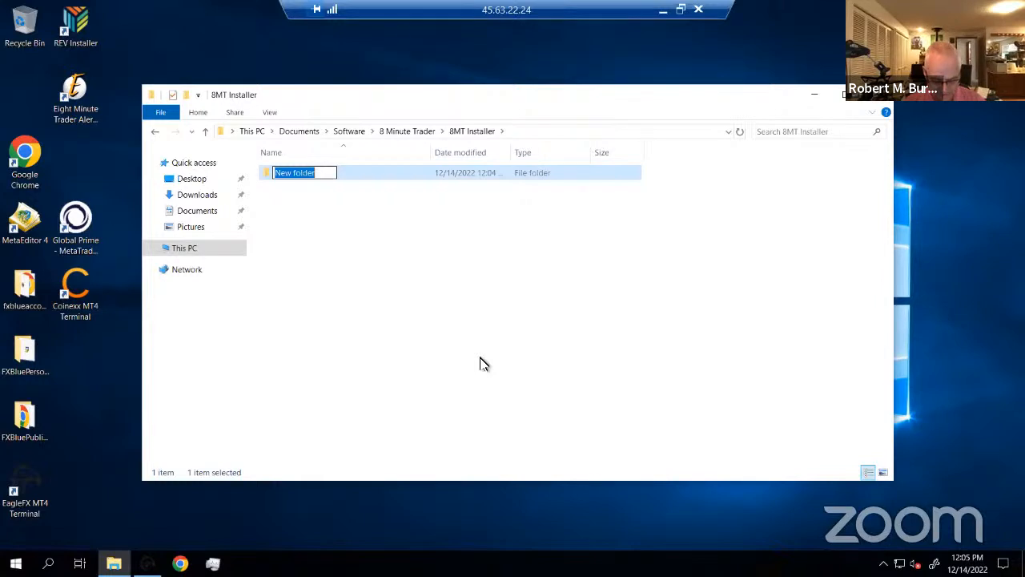
type("Dece")
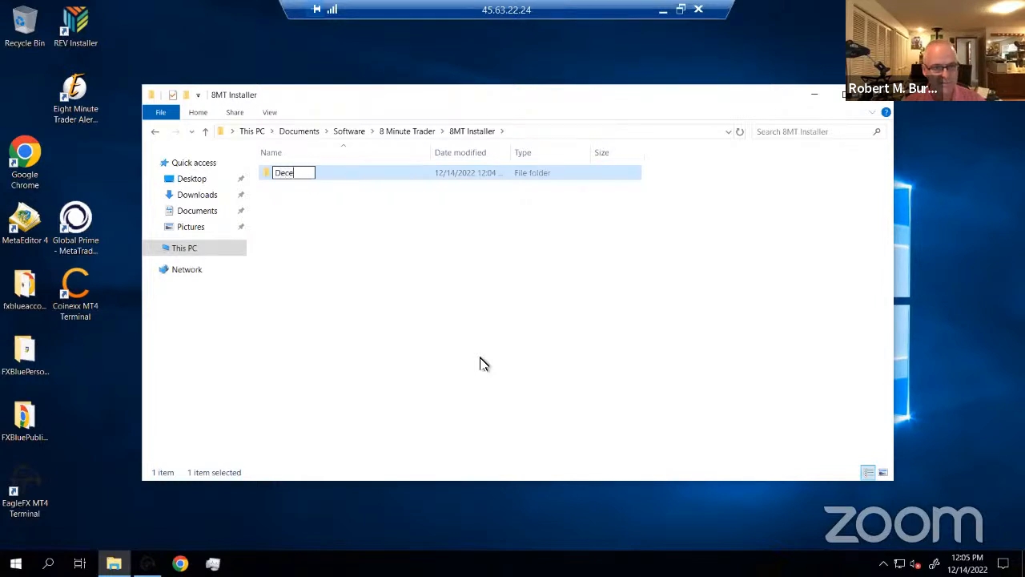
type("mber ")
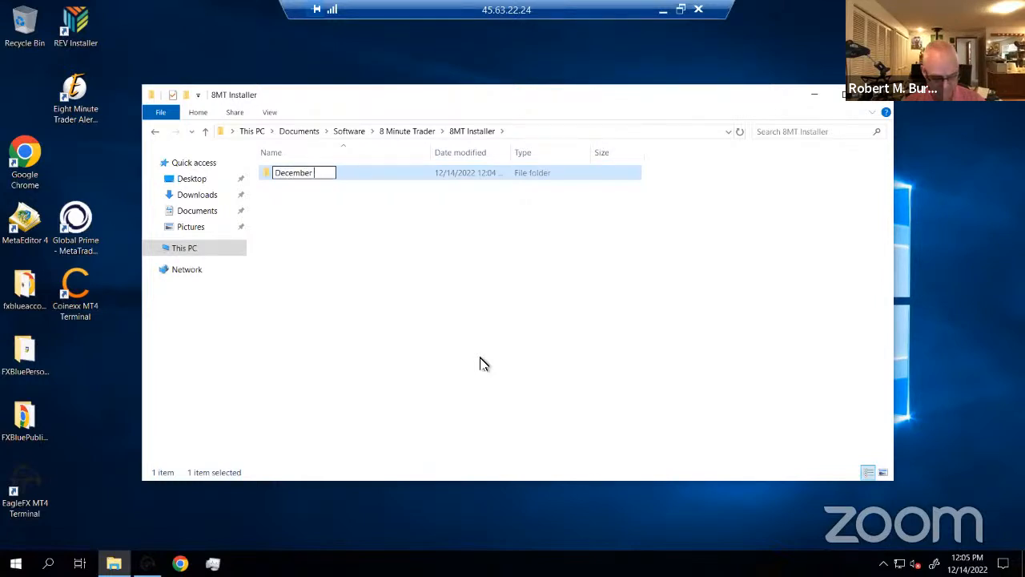
type("14,")
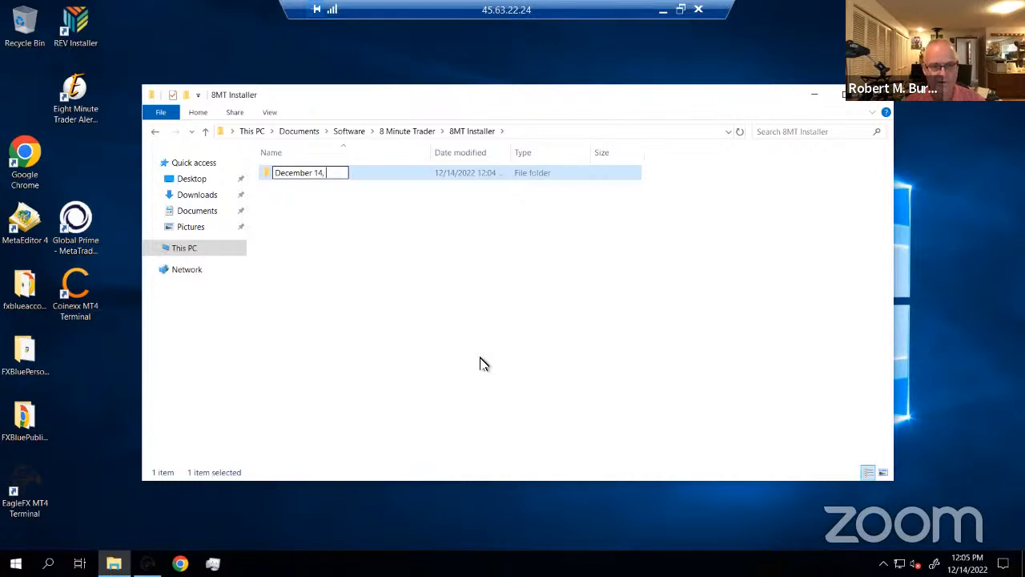
key("BackSpace")
key("BackSpace")
key("BackSpace")
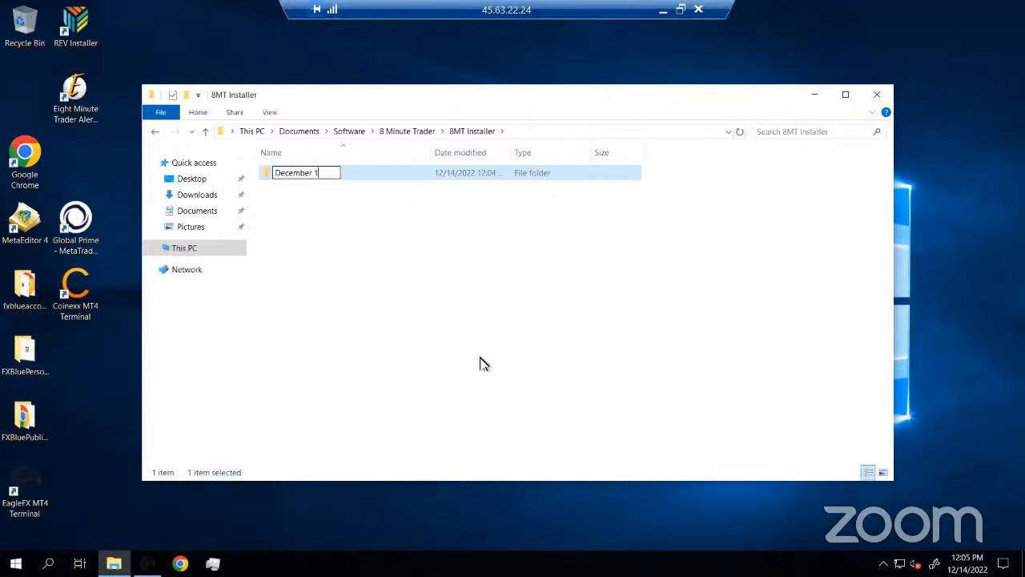
type("1")
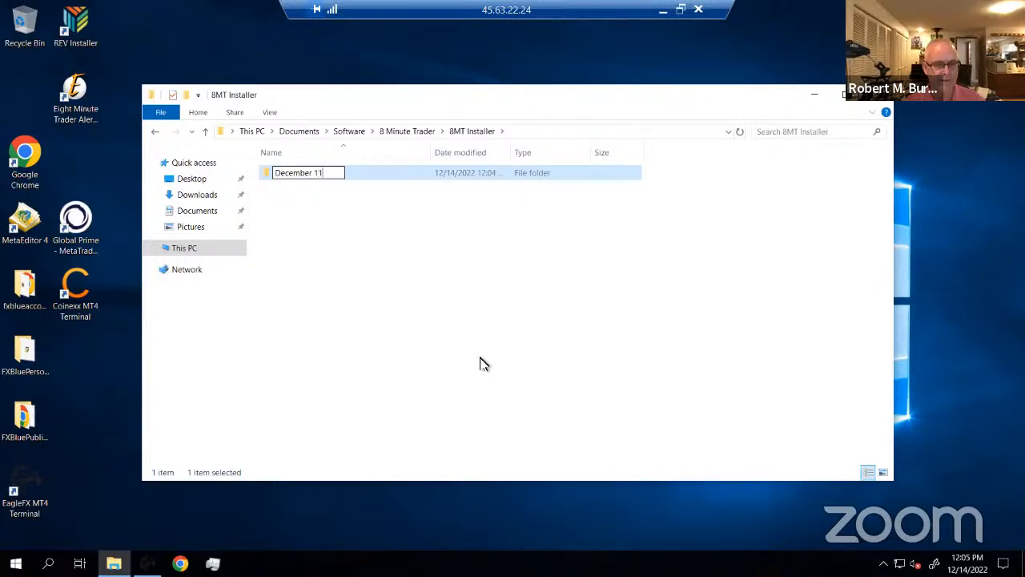
type(", 2")
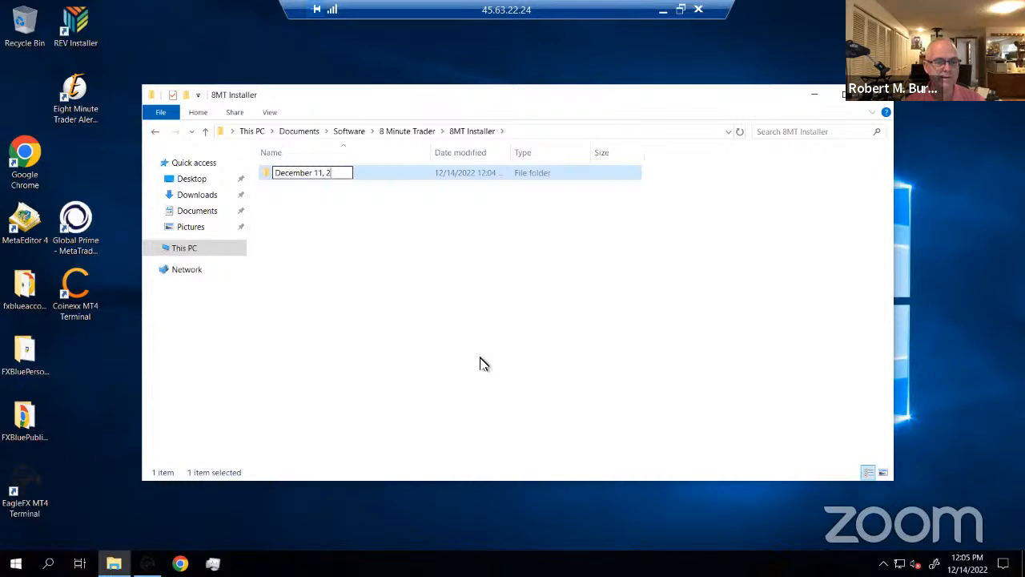
key("BackSpace")
key("BackSpace")
key("BackSpace")
key("BackSpace")
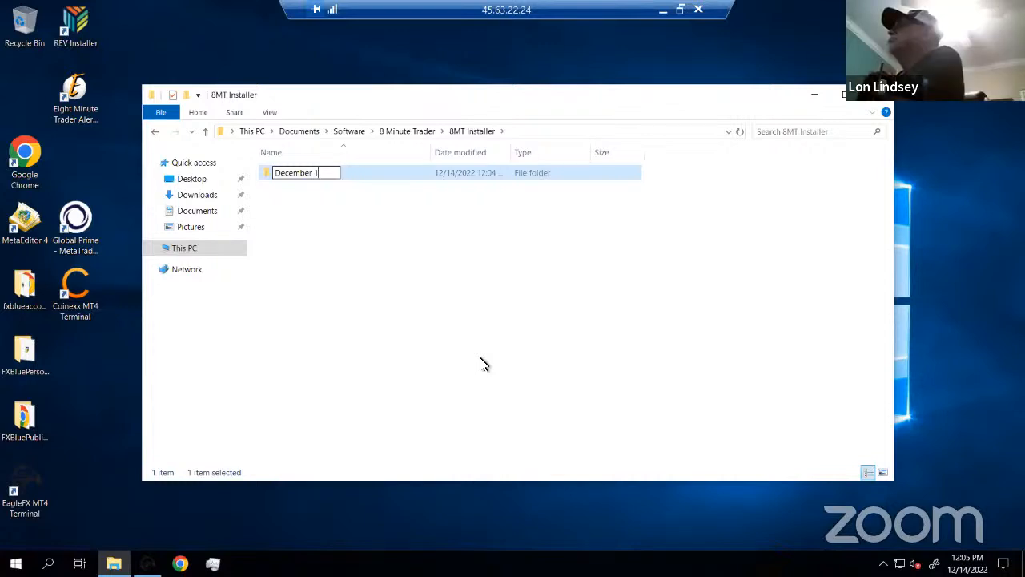
type("2, ")
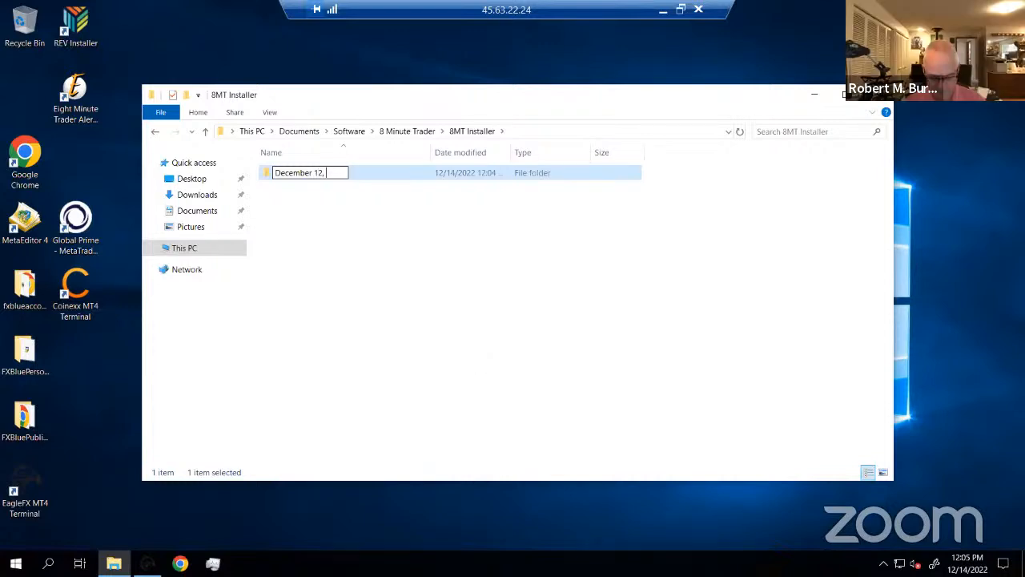
type("2022")
key("Return")
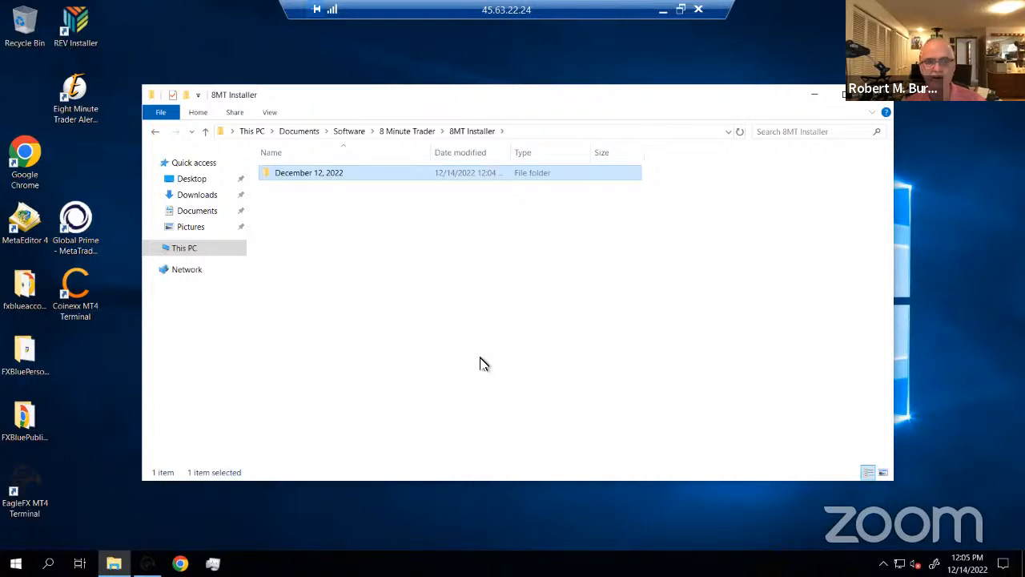
Go into the REV Alerts folder and create a new folder there
left_click(407, 132)
double_click(298, 189)
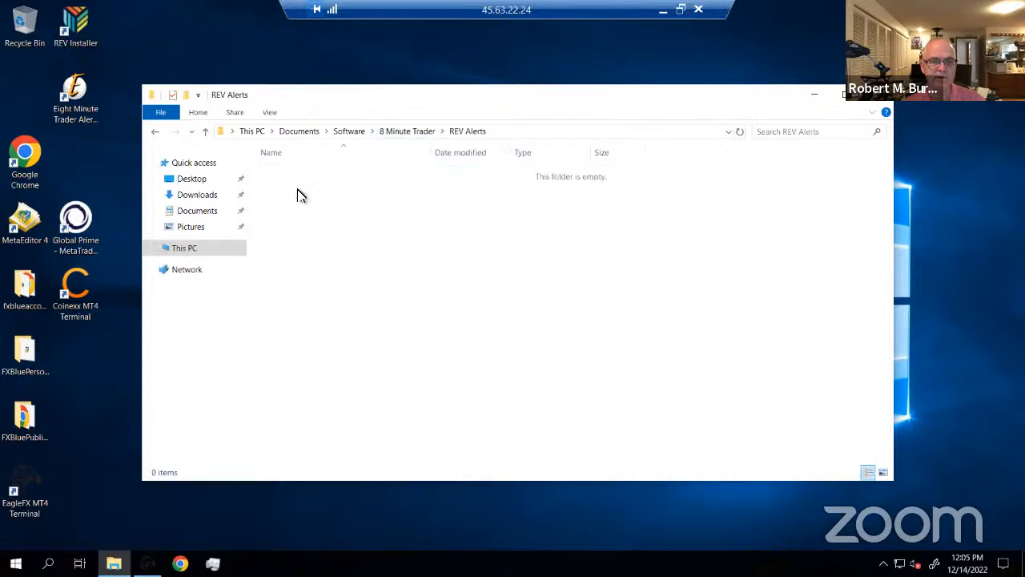
right_click(297, 194)
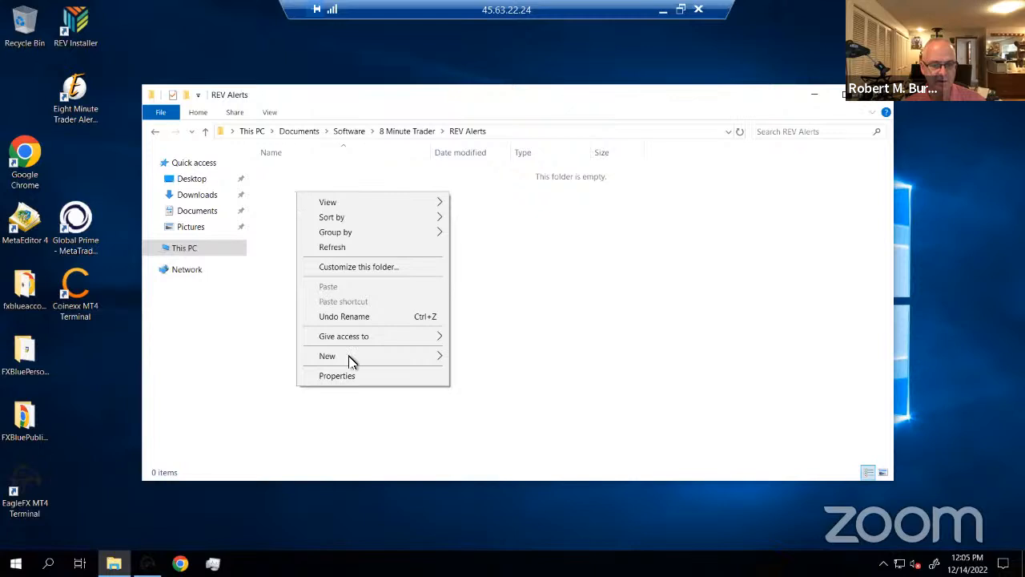
mouse_move(350, 362)
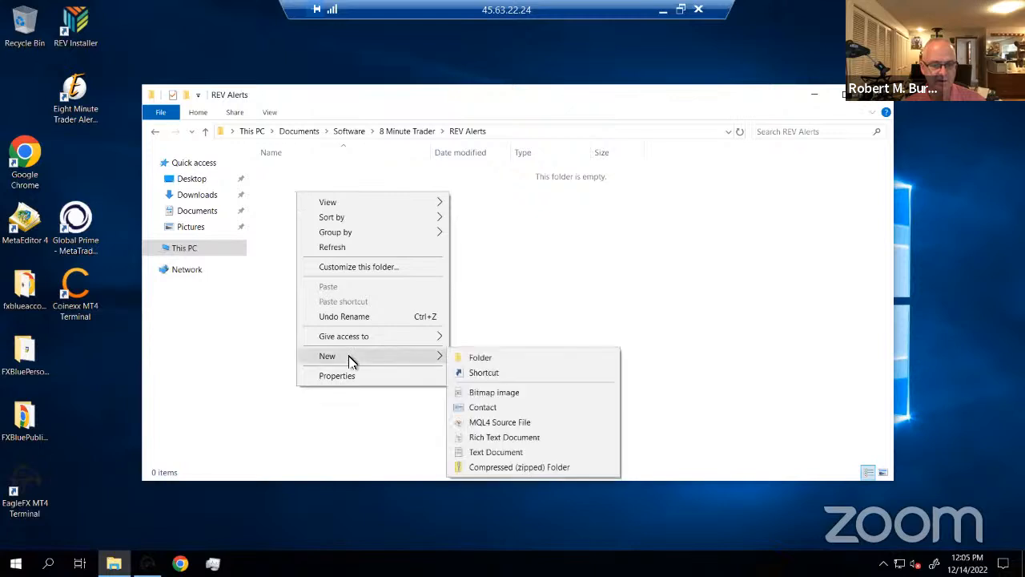
left_click(470, 360)
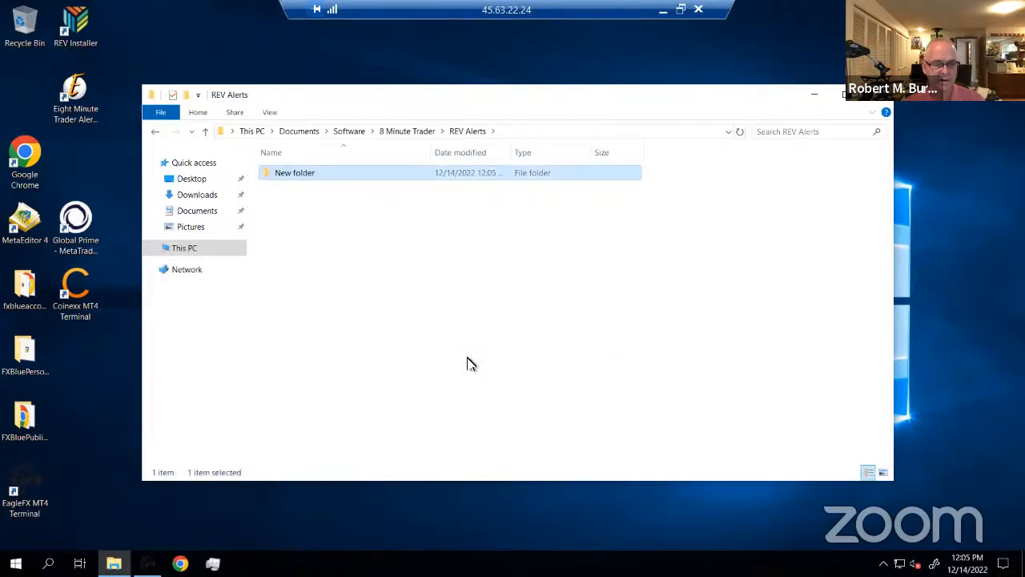
Rename the new folder to 'V 1.4' and return to 8 Minute Trader
right_click(302, 178)
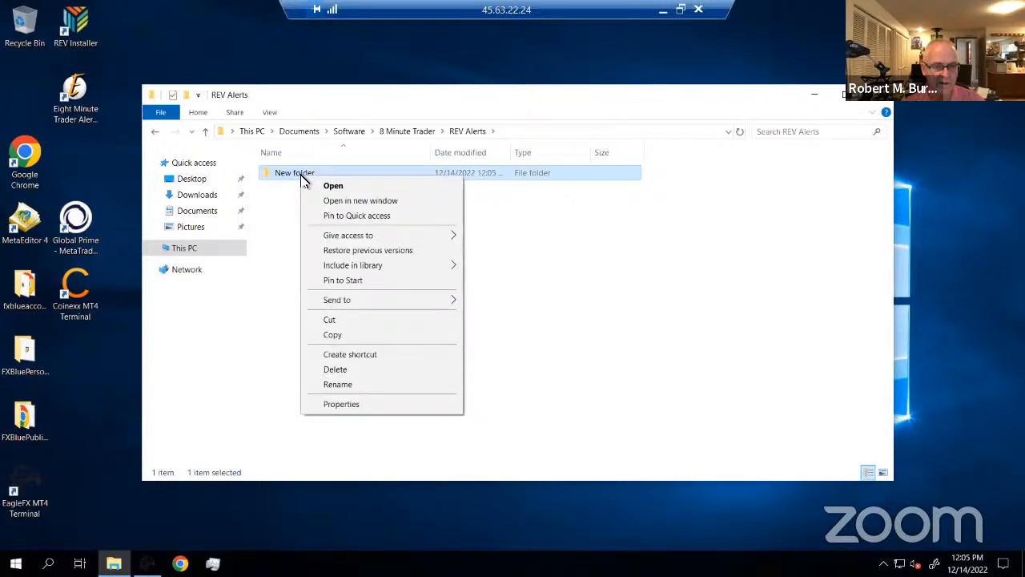
left_click(350, 386)
type("R")
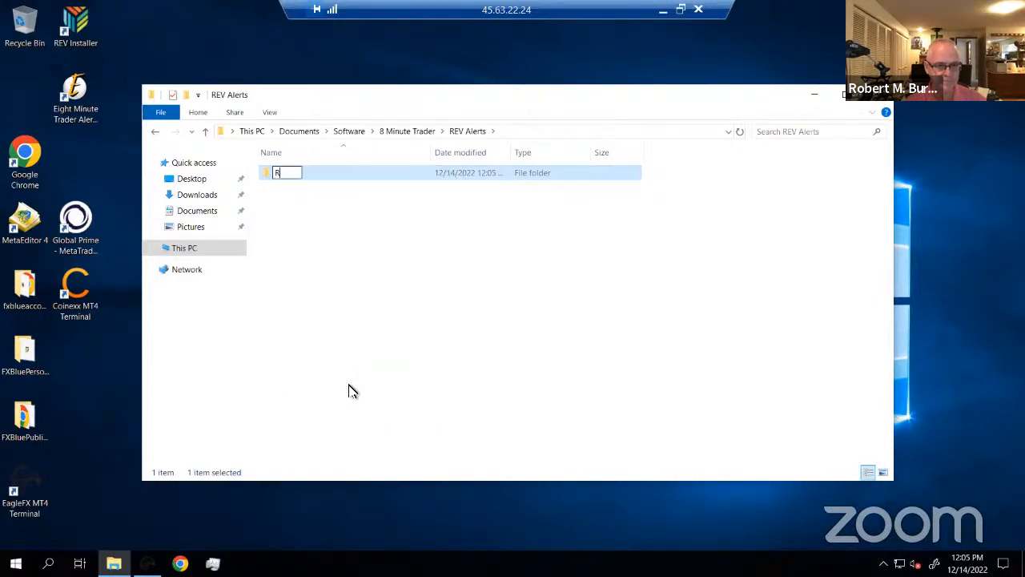
key("BackSpace")
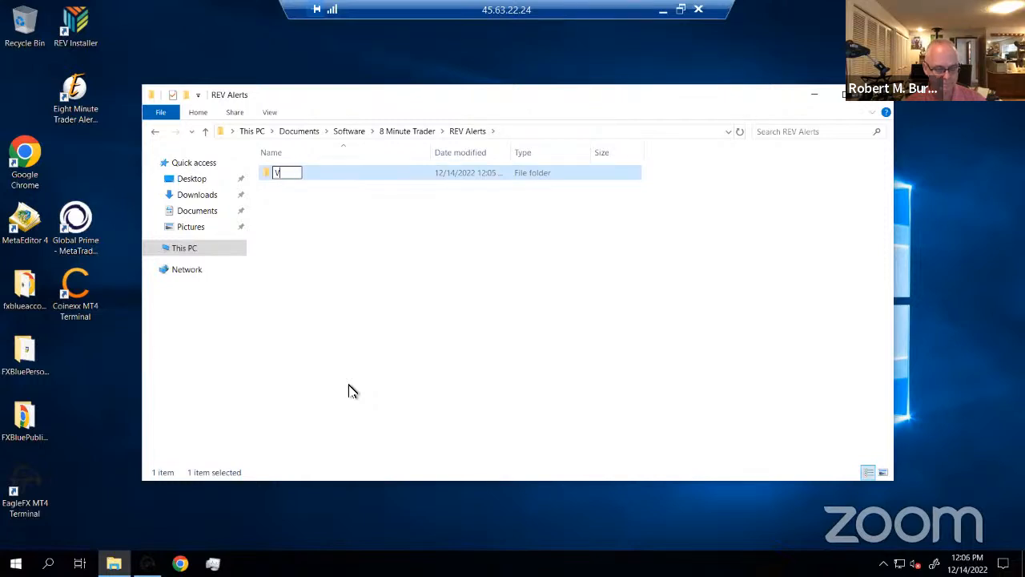
type("V 1.4")
key("Return")
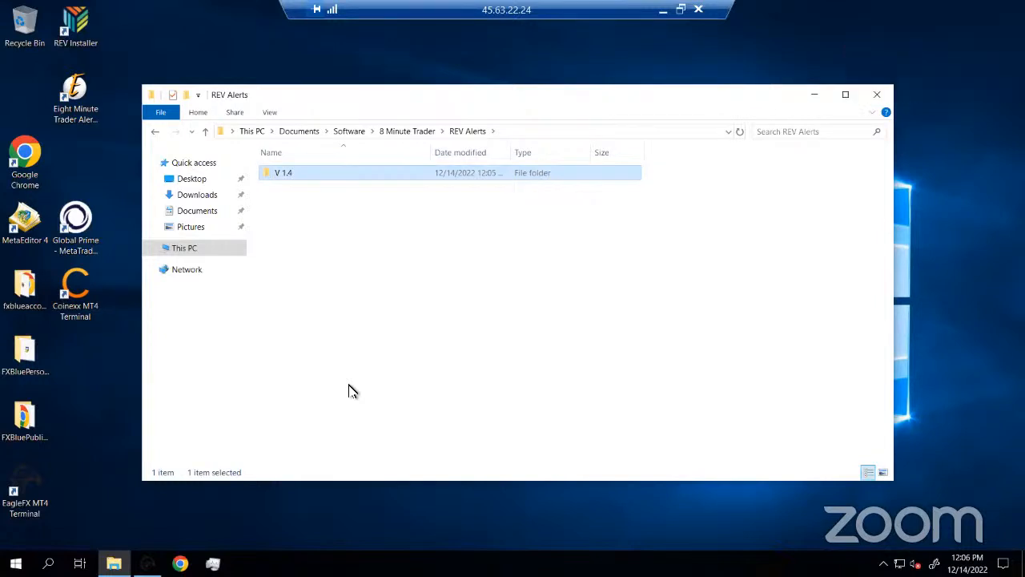
left_click(405, 131)
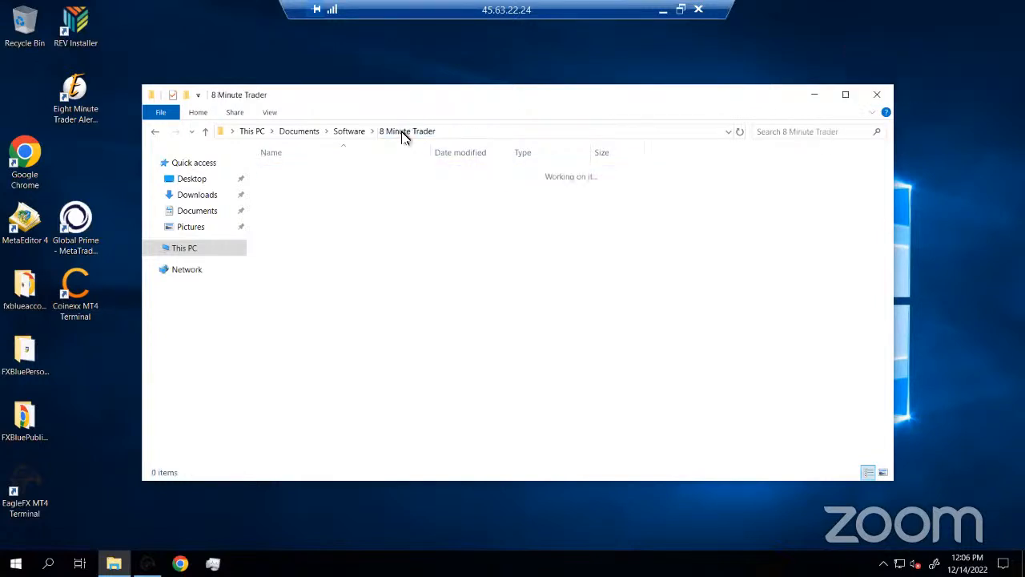
Browse Software > 8 Minute Trader > REV Alerts and select its V 1.4 folder
left_click(346, 135)
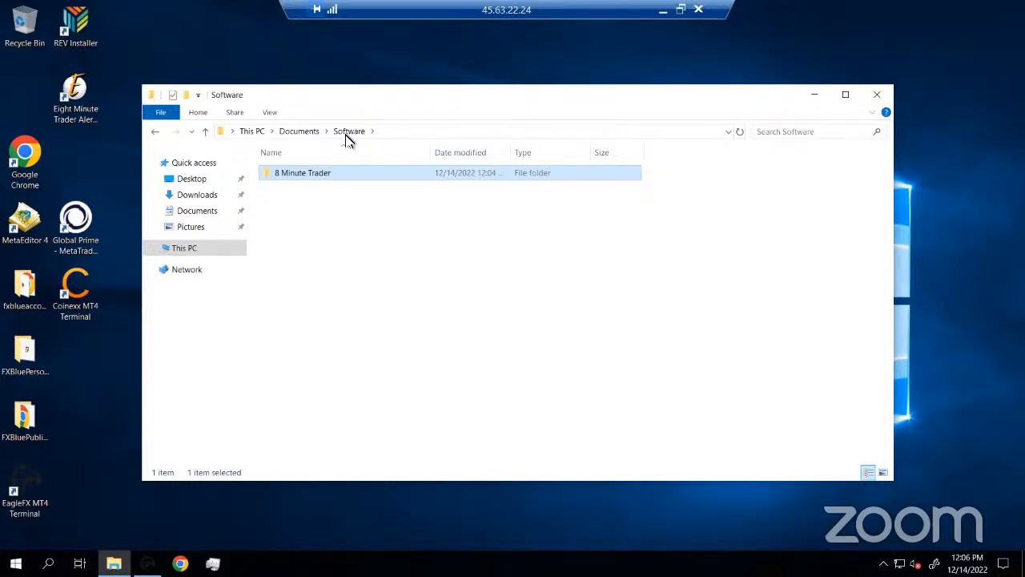
double_click(293, 174)
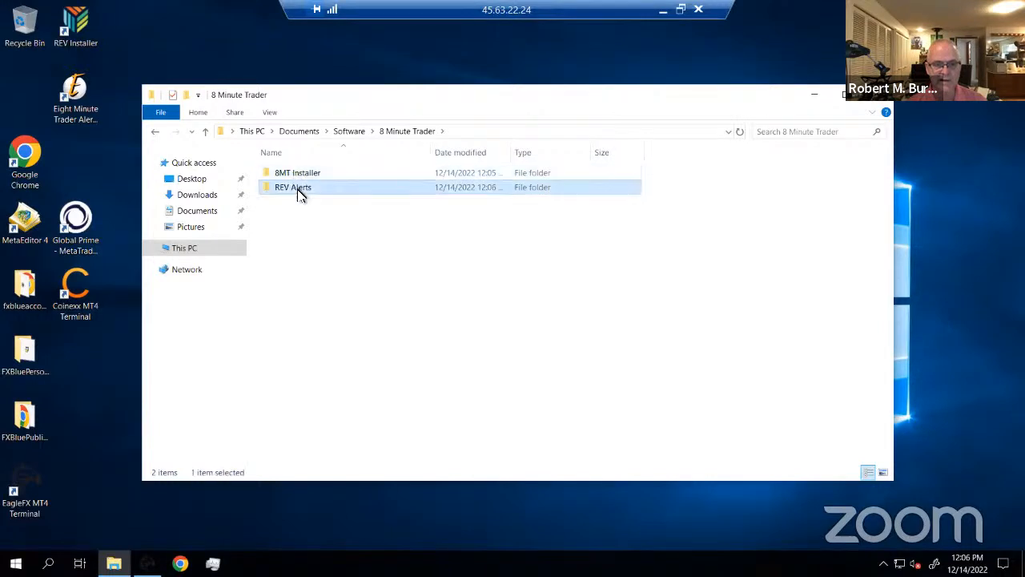
double_click(297, 189)
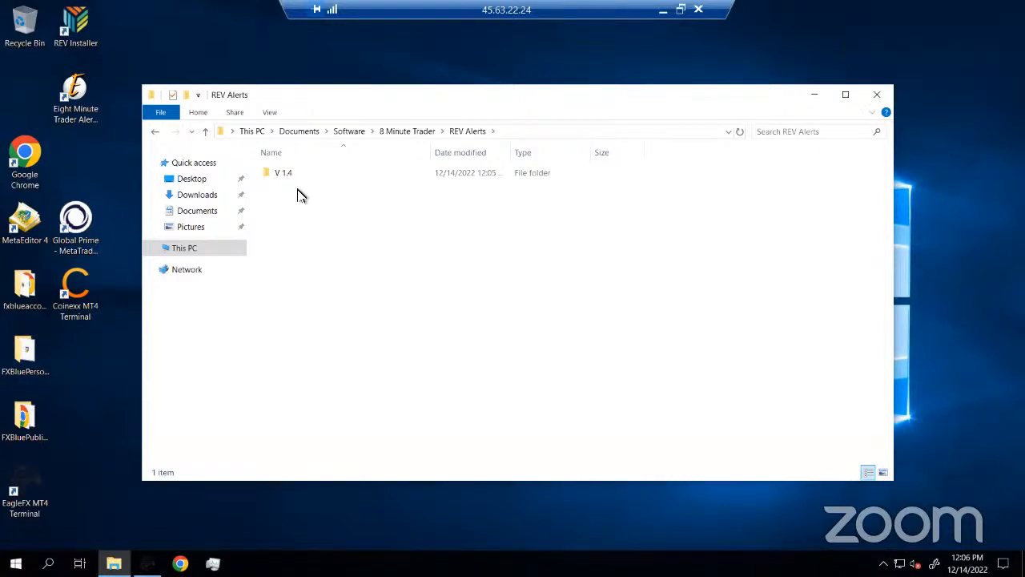
left_click(290, 174)
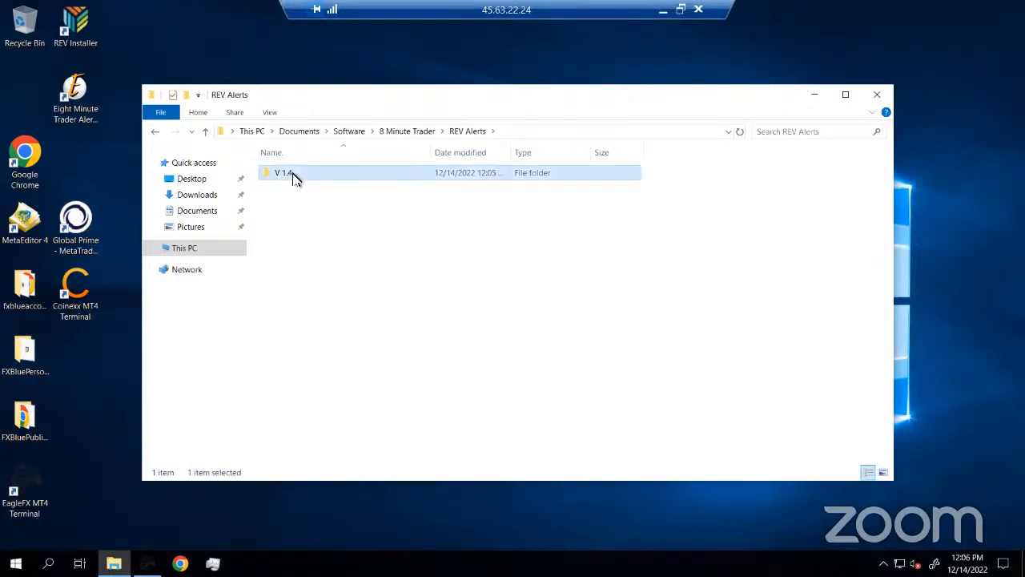
Rename the V 1.4 folder to 'V 1.4 - December 12, 2022', then go to Downloads
right_click(294, 177)
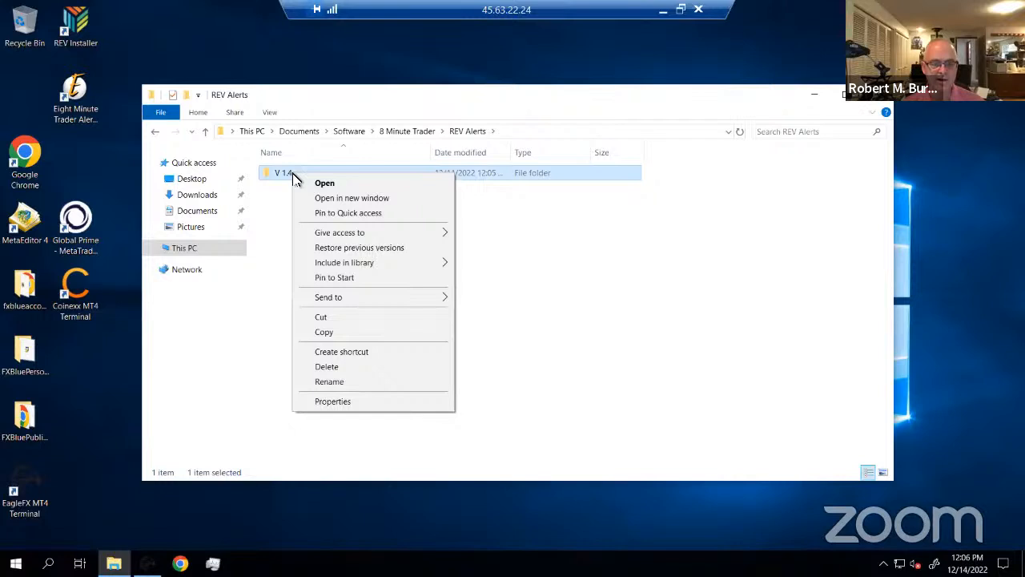
left_click(343, 383)
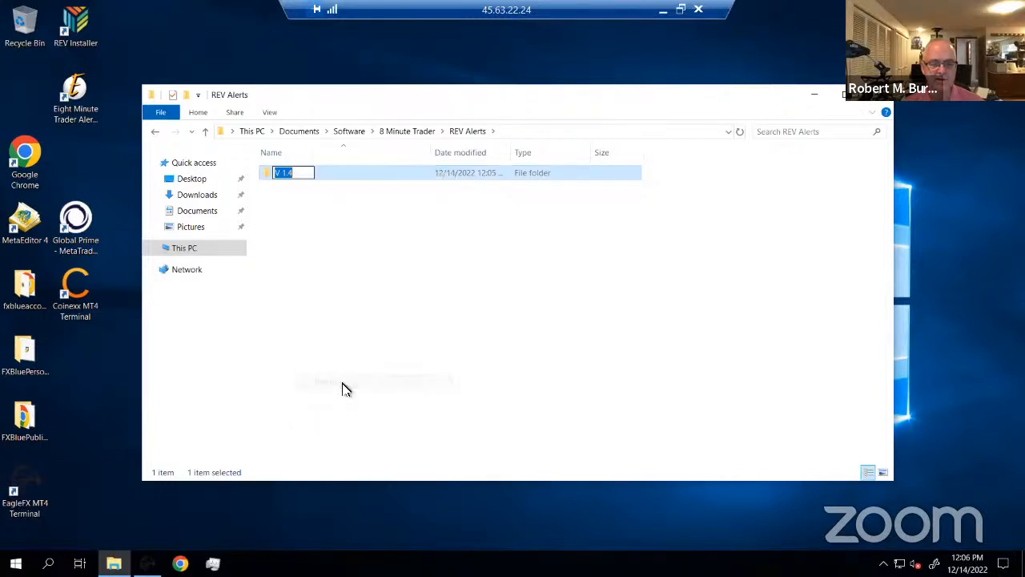
left_click(300, 174)
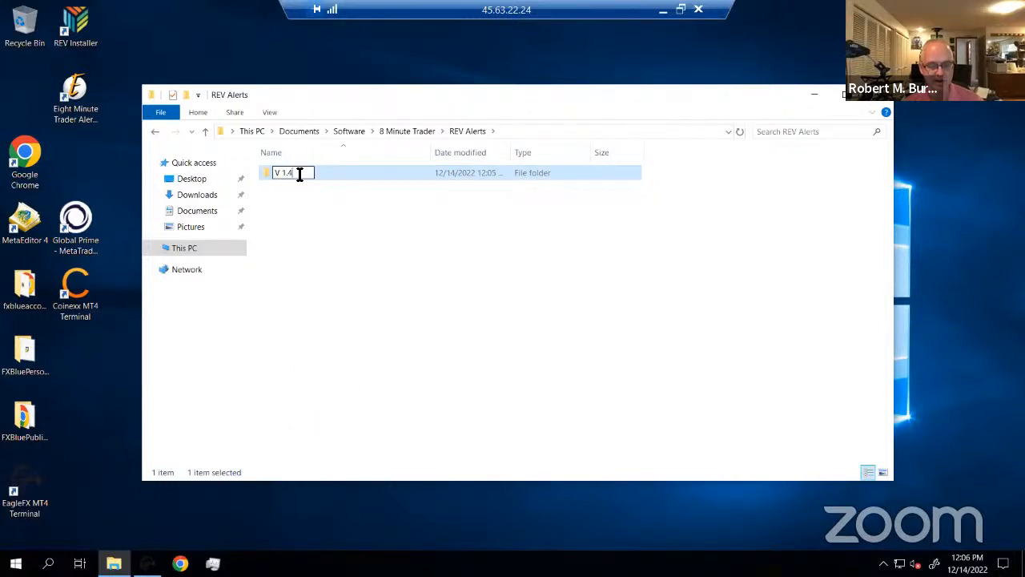
type("-")
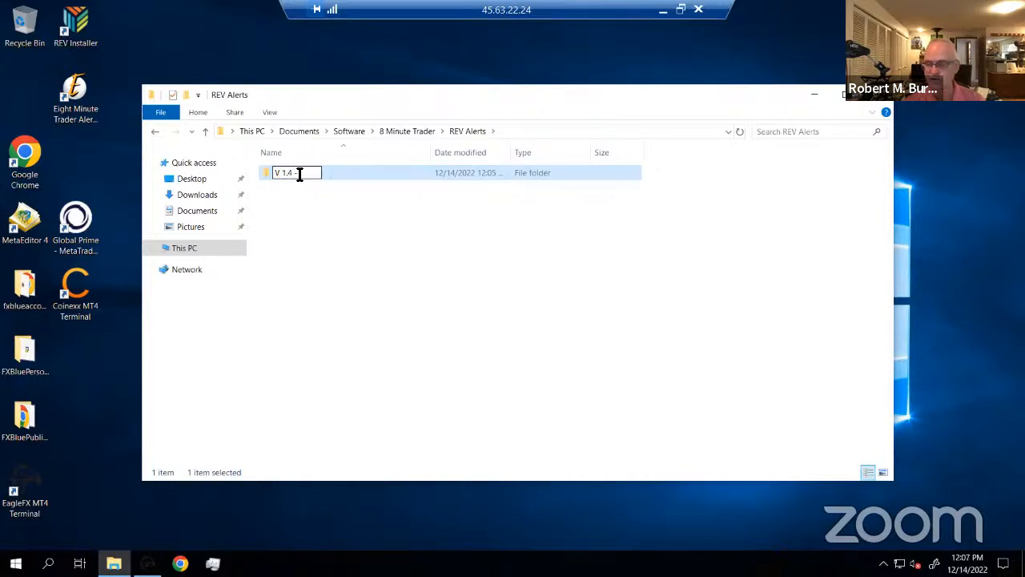
type(" De")
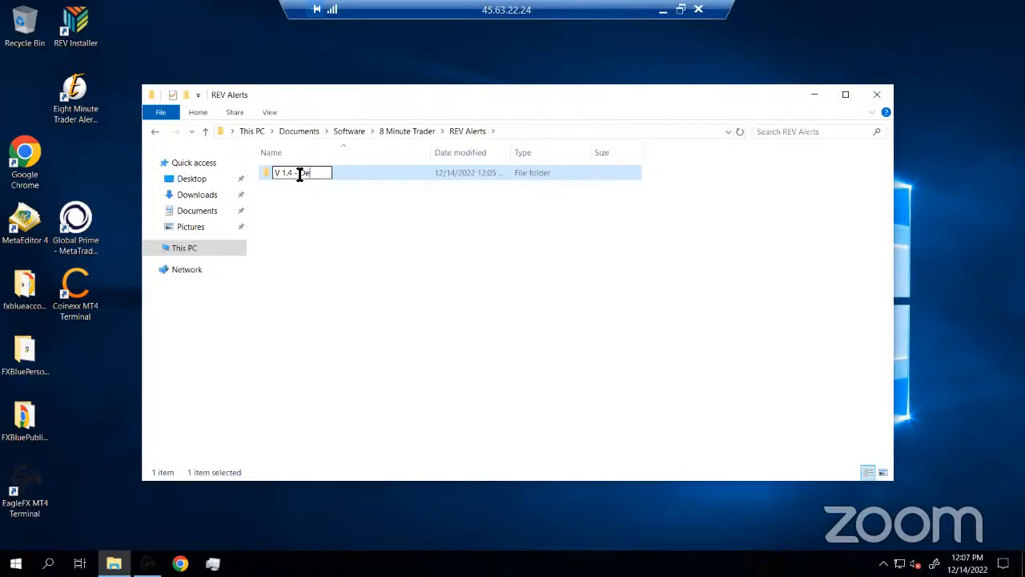
type("cember 12, 2022")
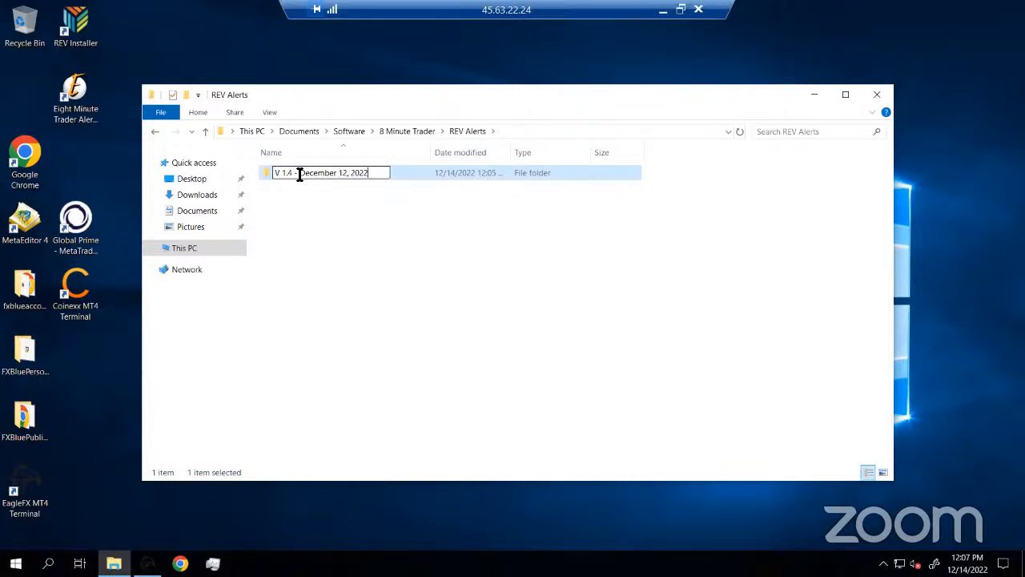
key("Return")
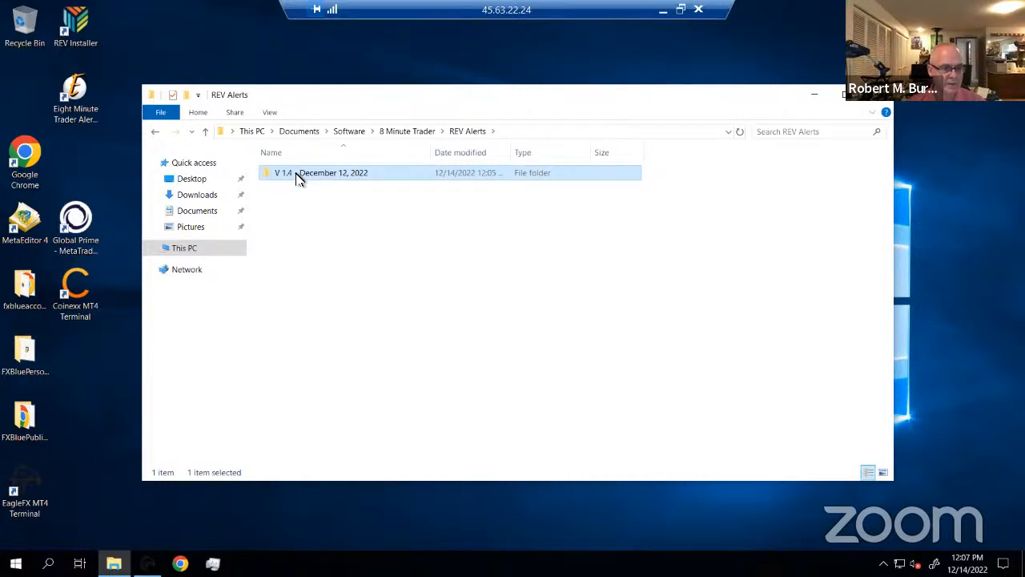
left_click(202, 199)
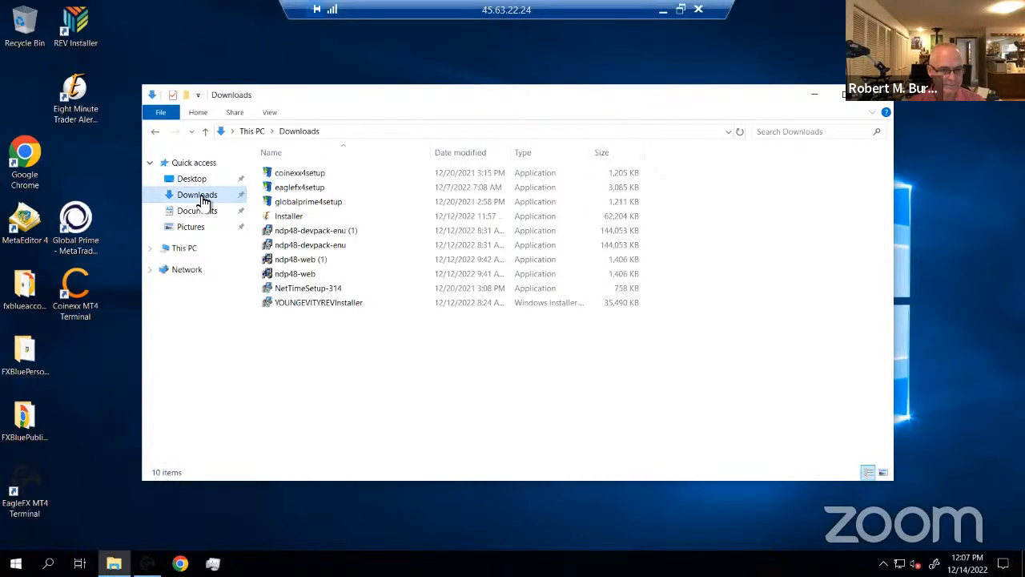
left_click(298, 218)
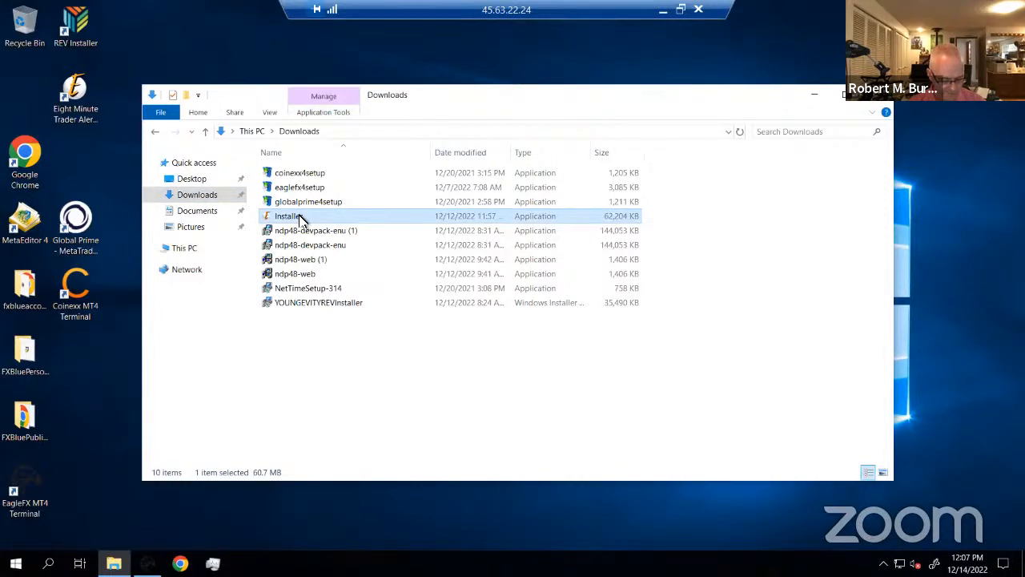
right_click(314, 304)
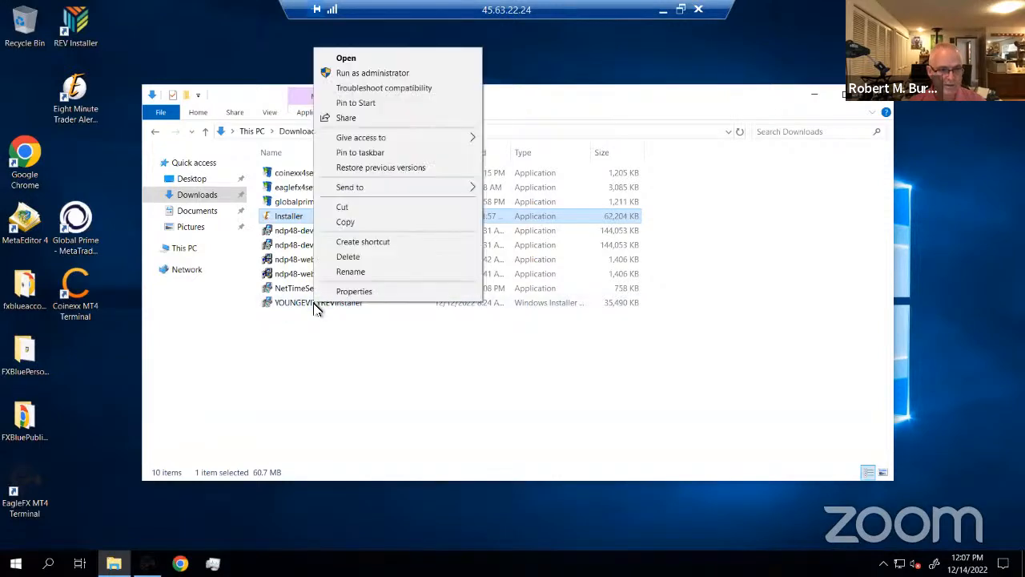
left_click(328, 340)
left_click(328, 340)
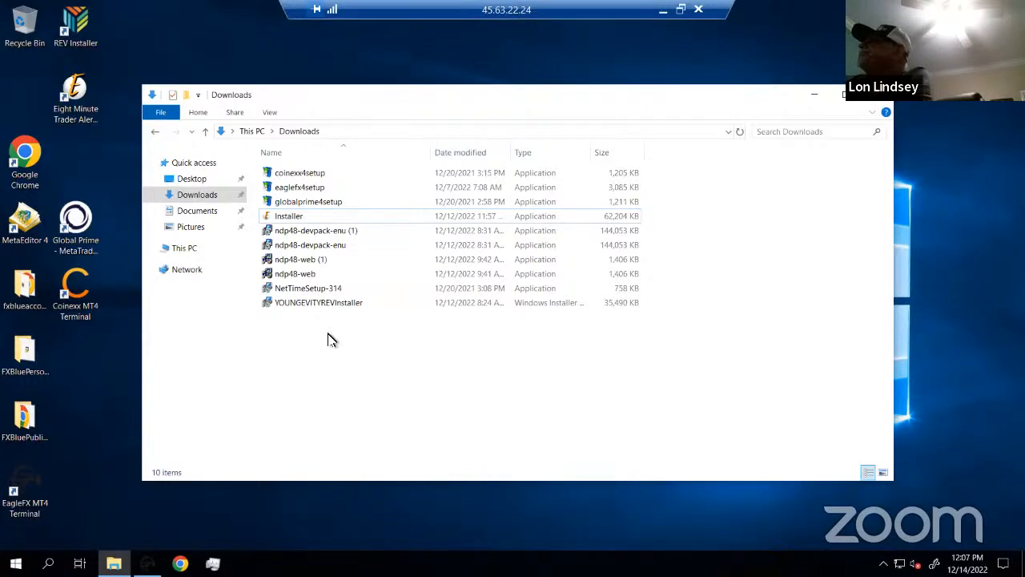
left_click(292, 221)
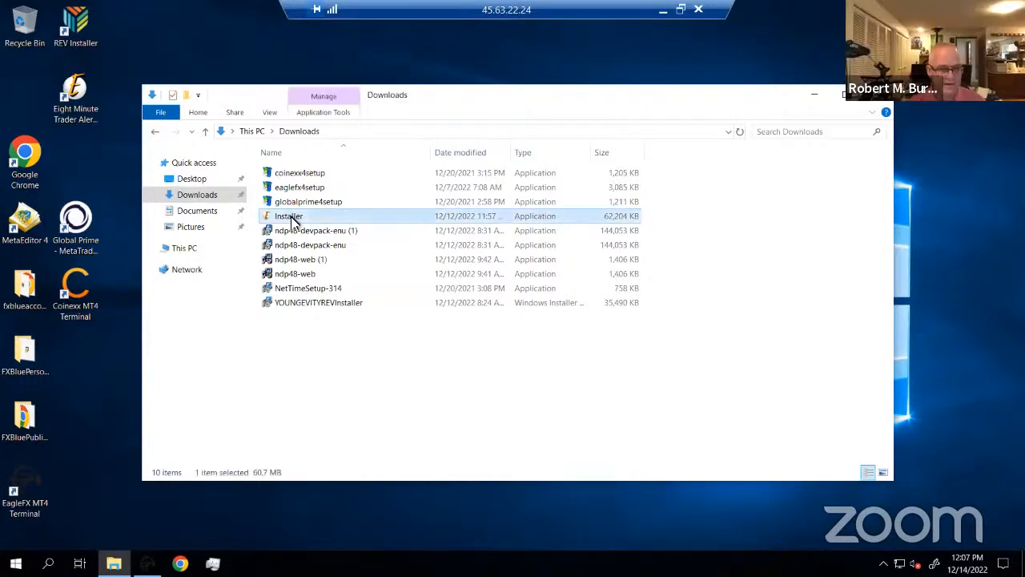
right_click(312, 305)
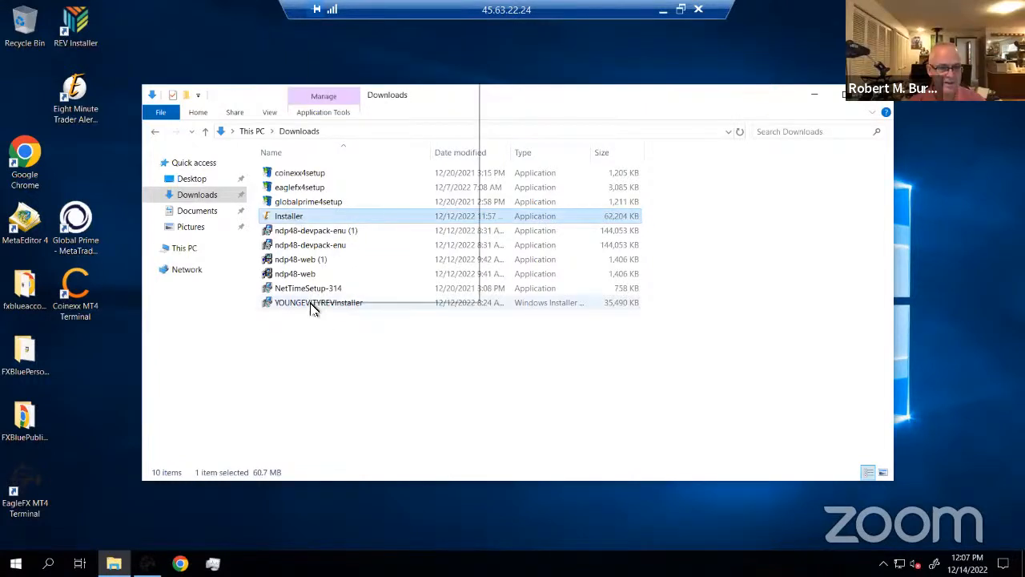
left_click(561, 358)
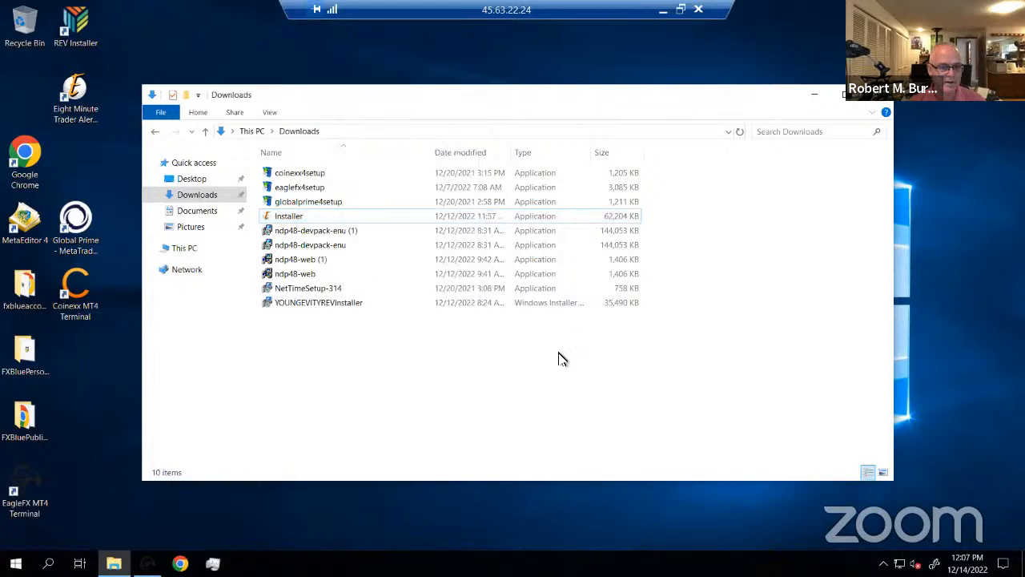
left_click(310, 218)
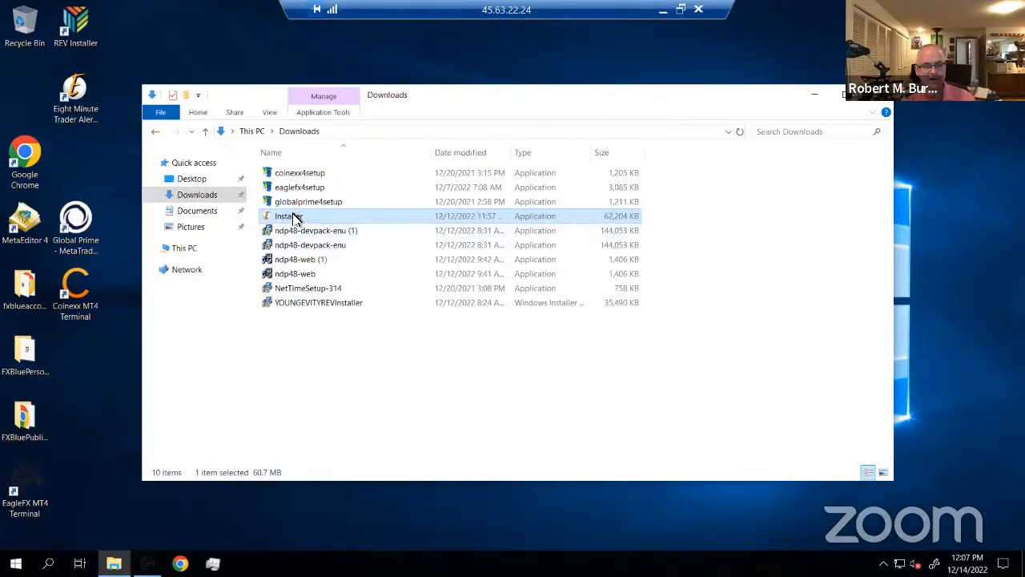
double_click(293, 303)
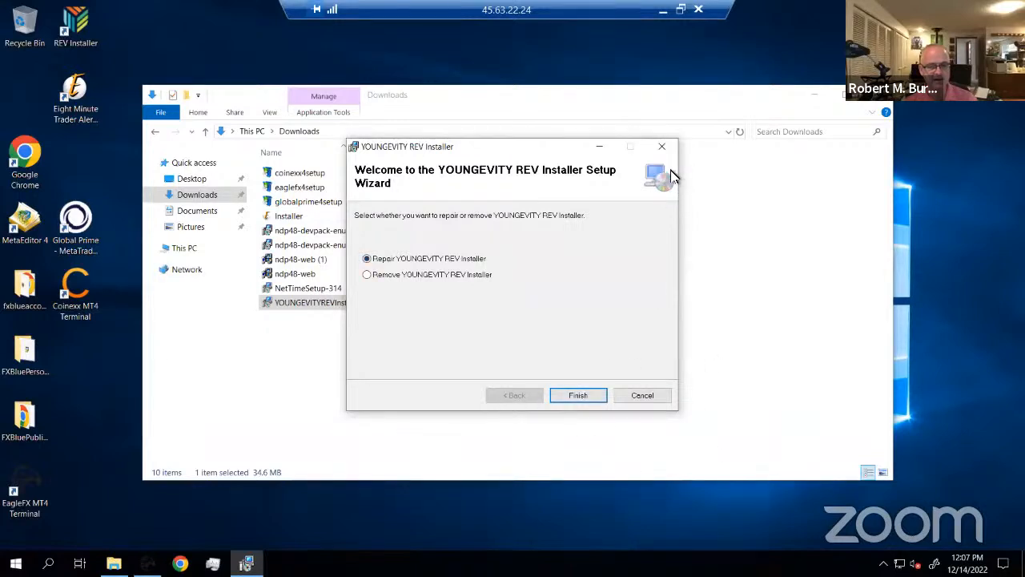
left_click(661, 151)
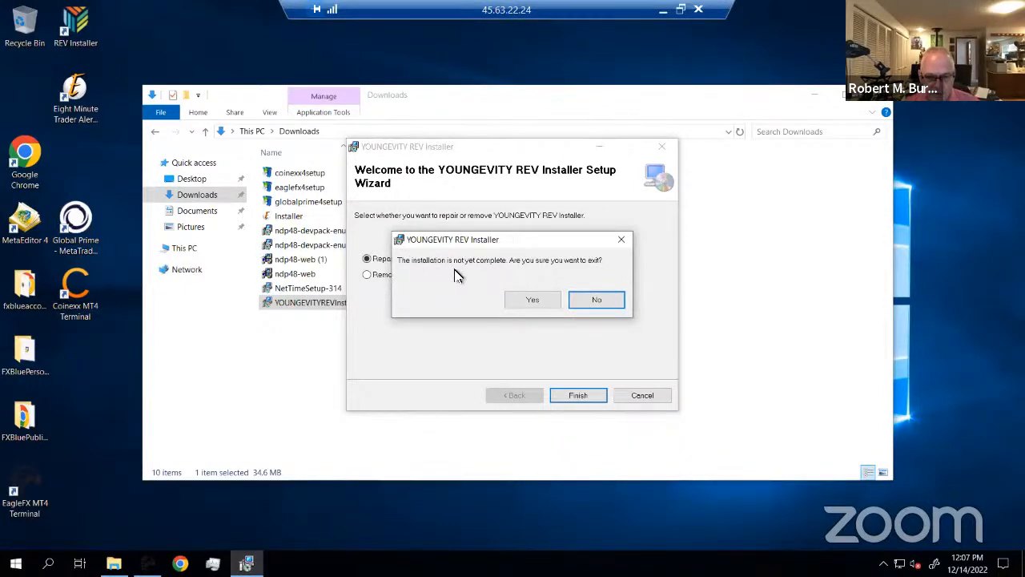
left_click(545, 300)
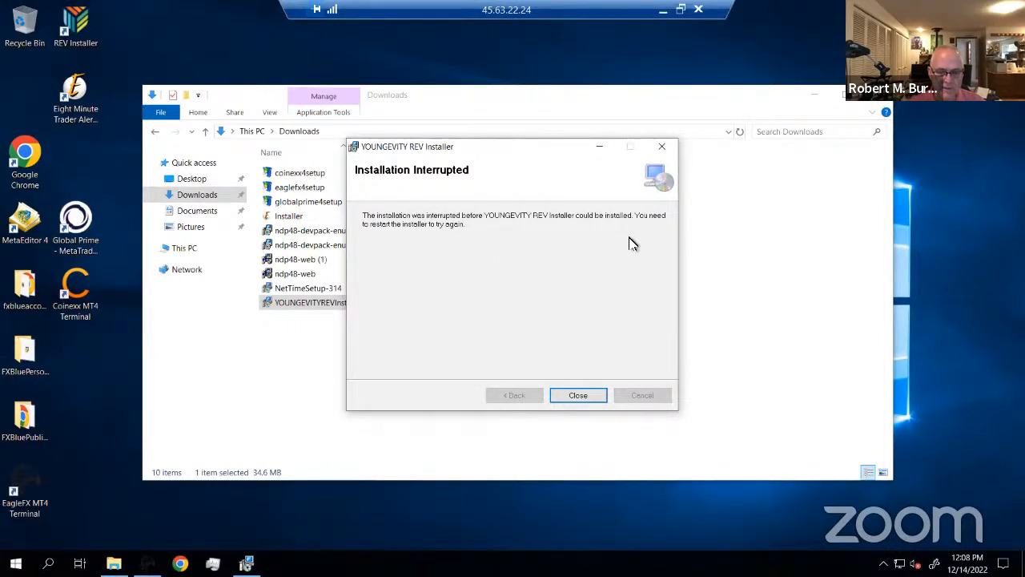
left_click(577, 395)
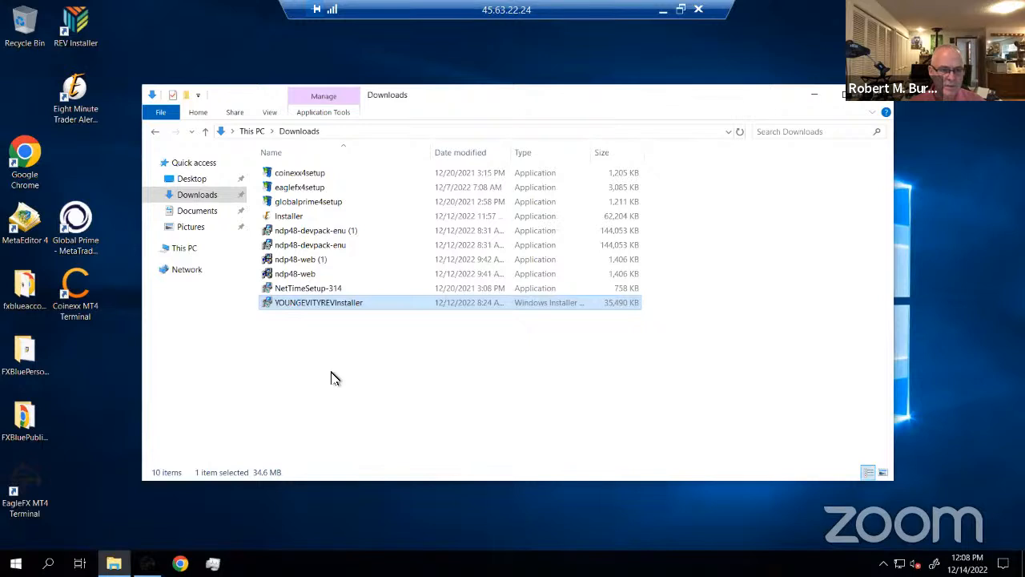
Copy YOUNGEVITYREVInstaller from Downloads into Software\8 Minute Trader\REV Alerts\V 1.4 - December 12, 2022
right_click(313, 307)
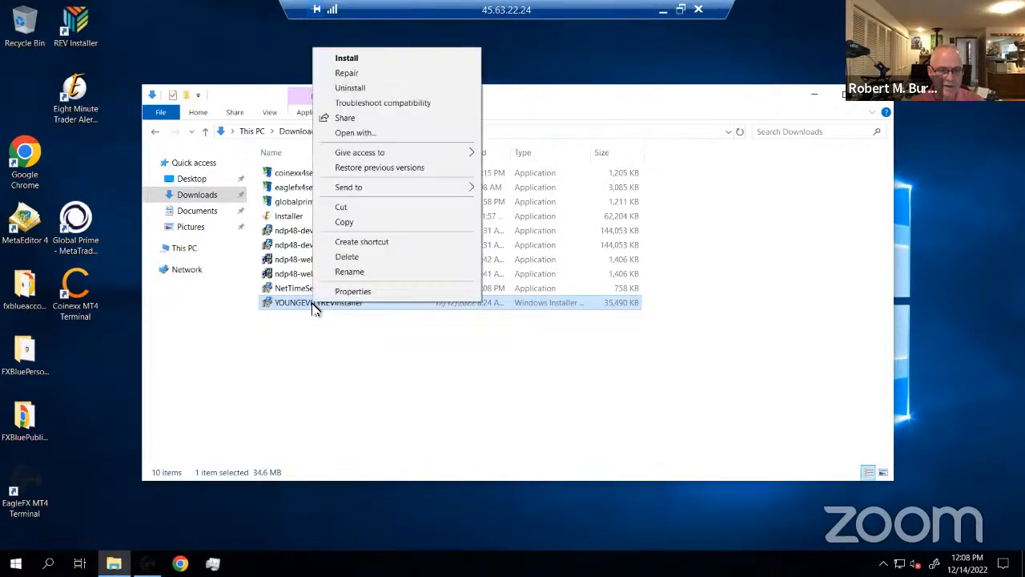
left_click(346, 222)
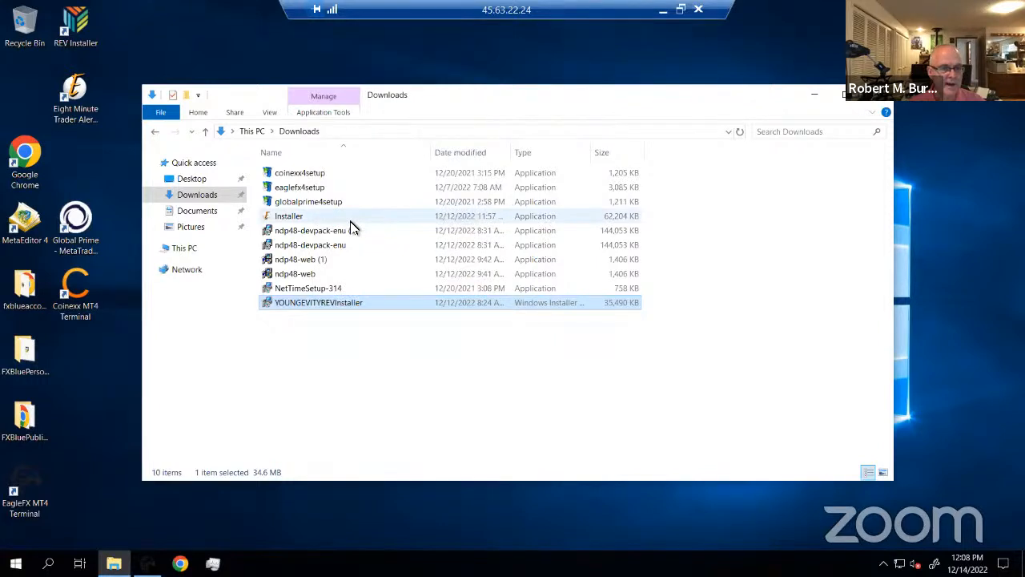
left_click(213, 212)
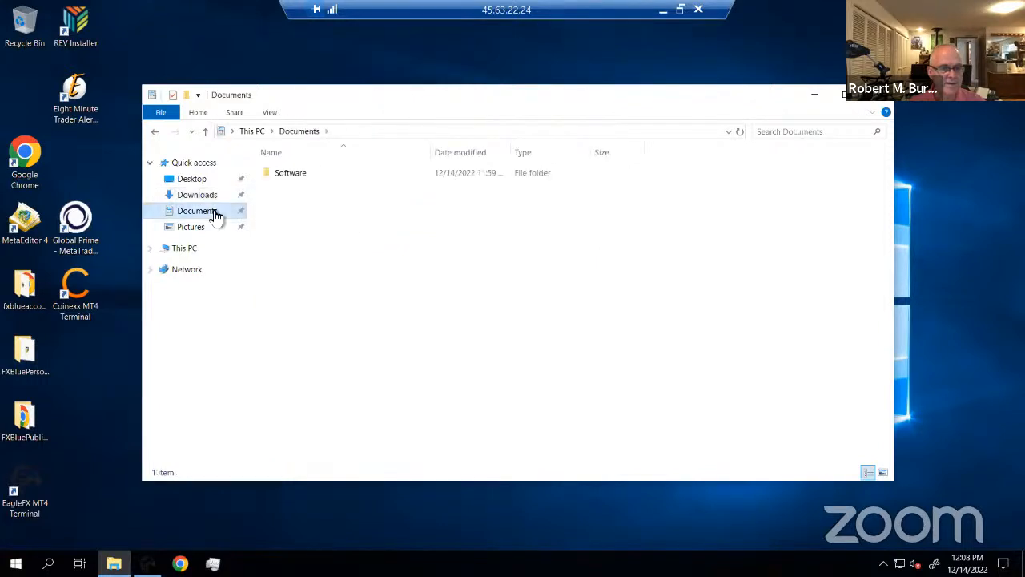
double_click(285, 174)
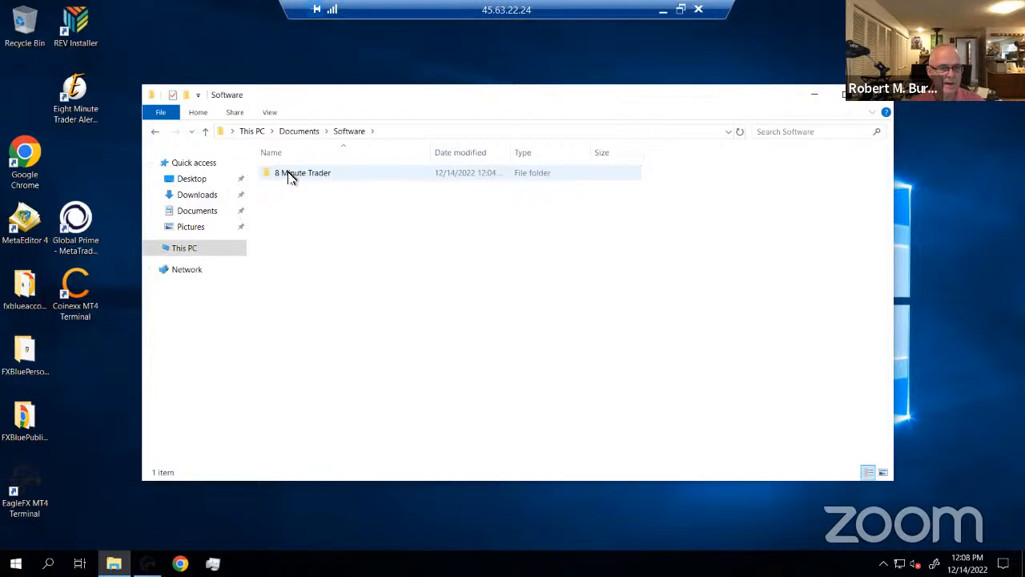
double_click(289, 176)
double_click(289, 191)
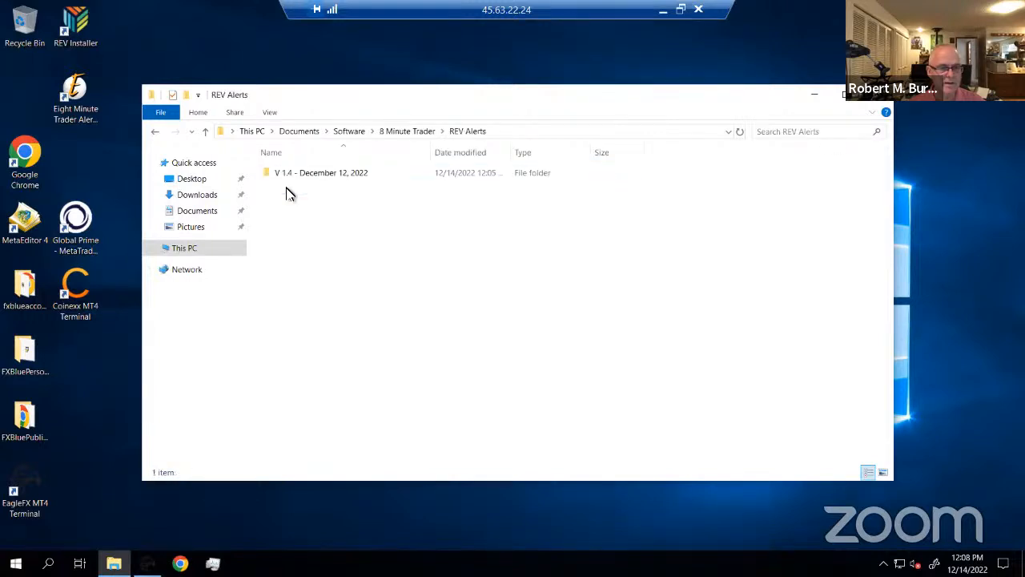
double_click(286, 176)
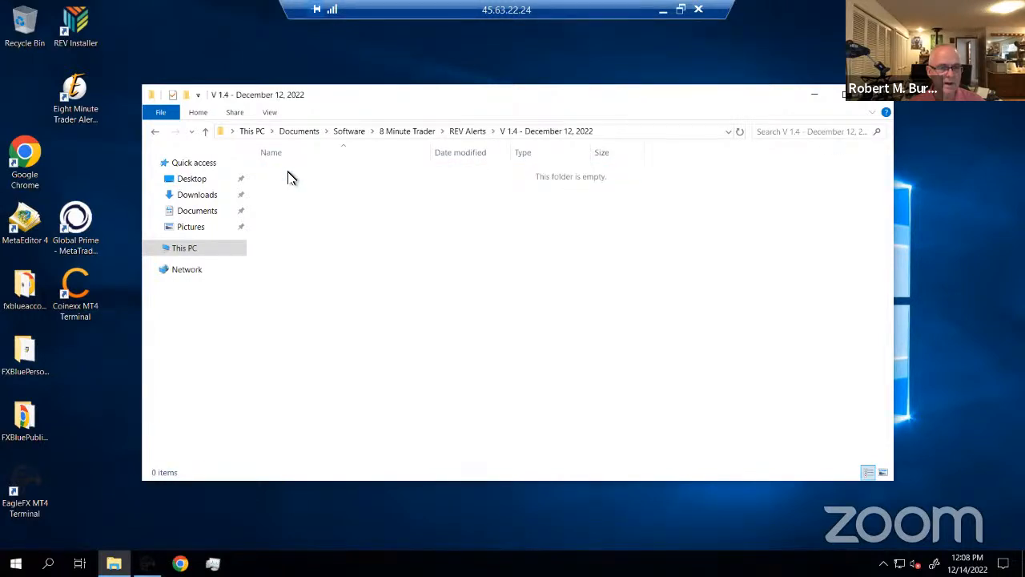
right_click(293, 195)
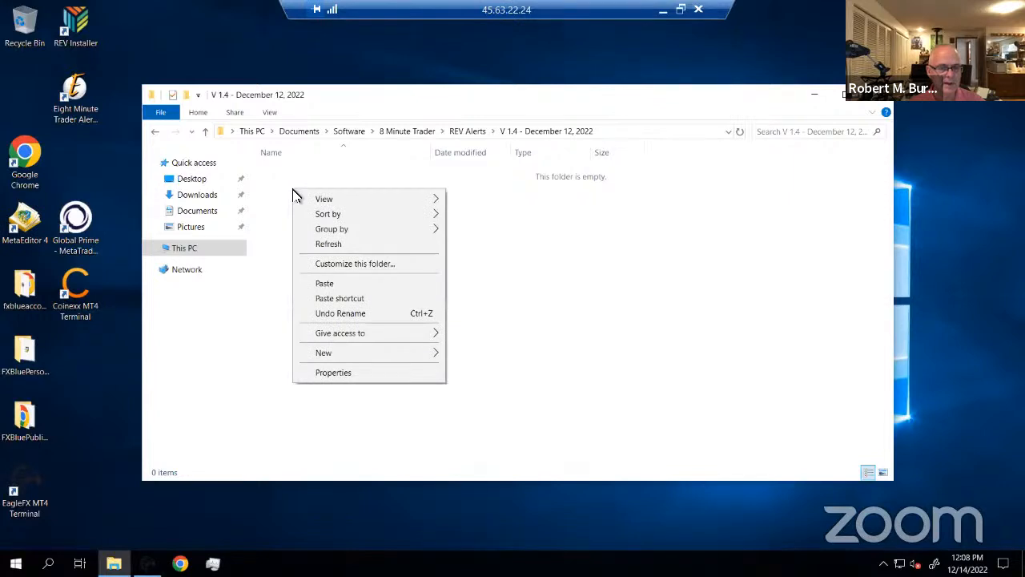
left_click(328, 284)
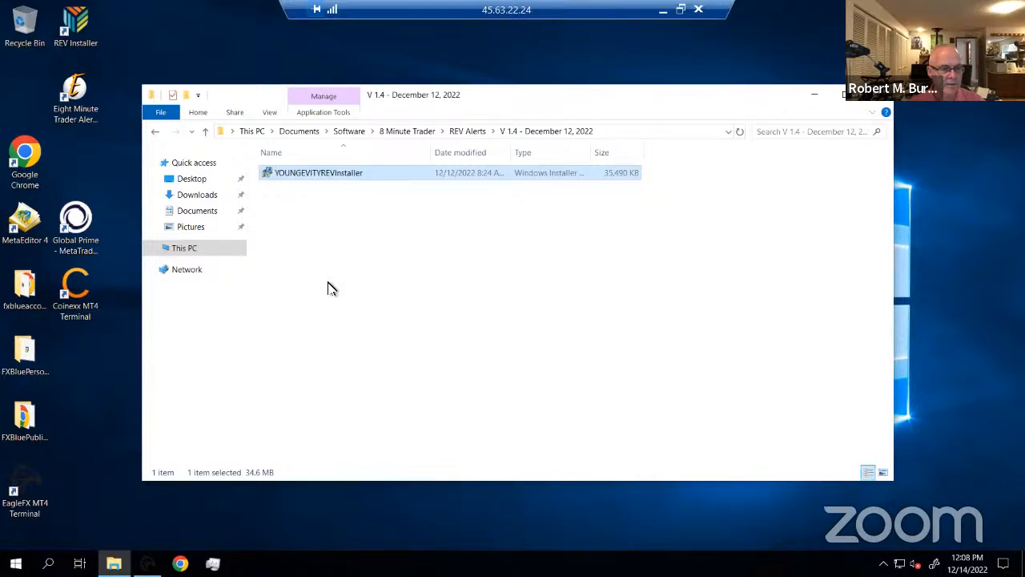
Copy the Installer application from Downloads into Software\8 Minute Trader\8MT Installer\December 12, 2022
left_click(202, 197)
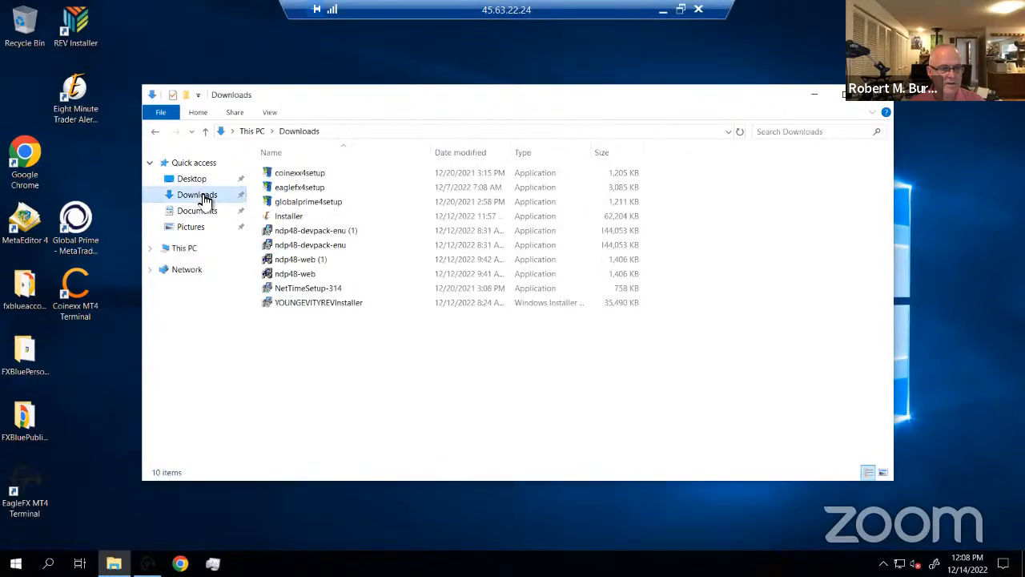
left_click(290, 218)
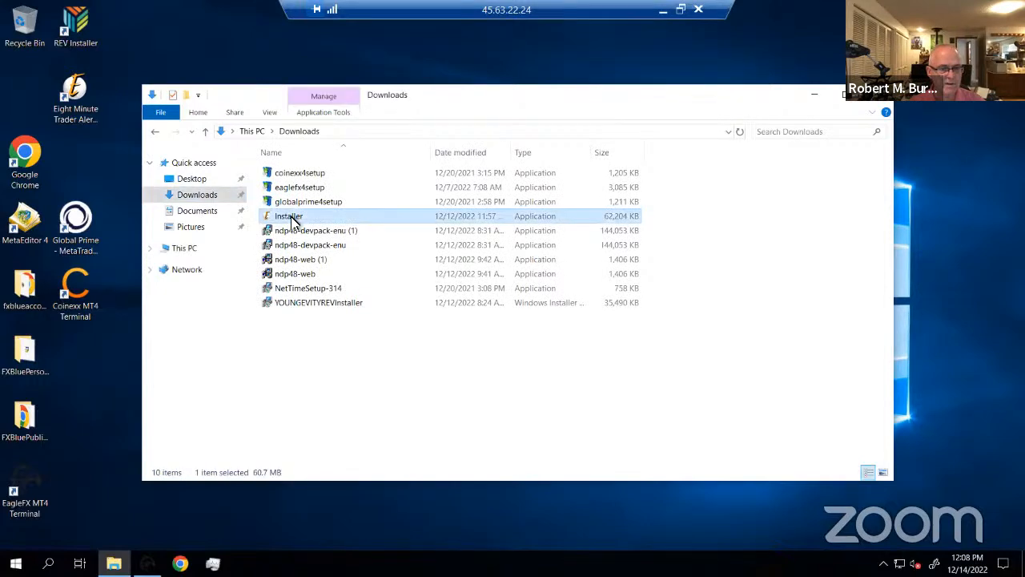
right_click(294, 222)
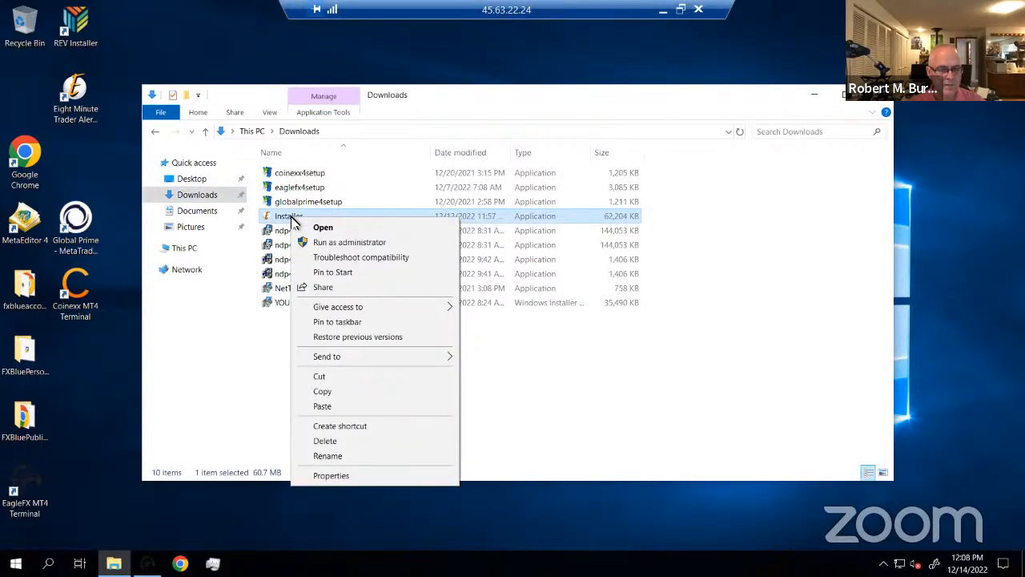
left_click(327, 392)
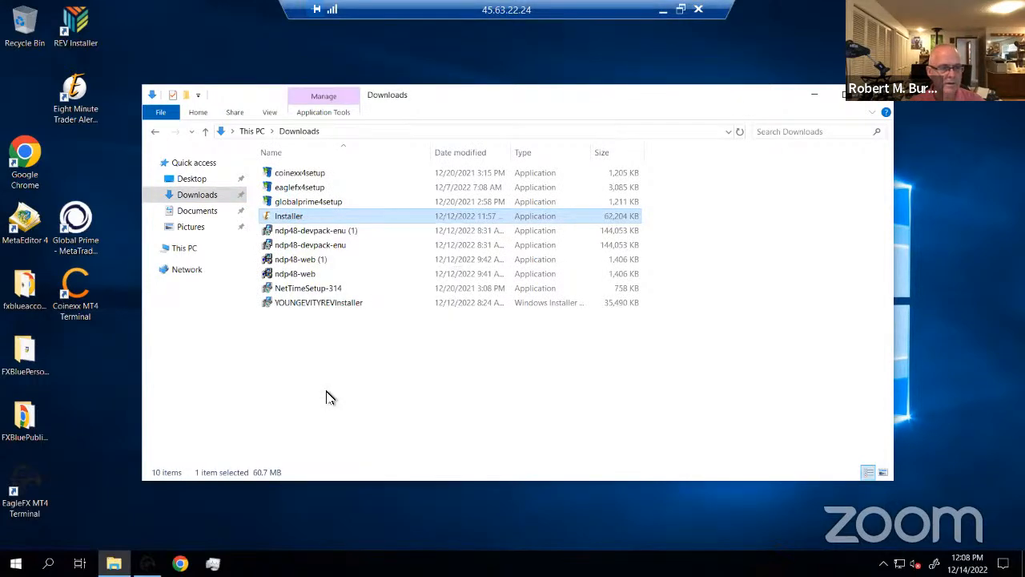
left_click(189, 212)
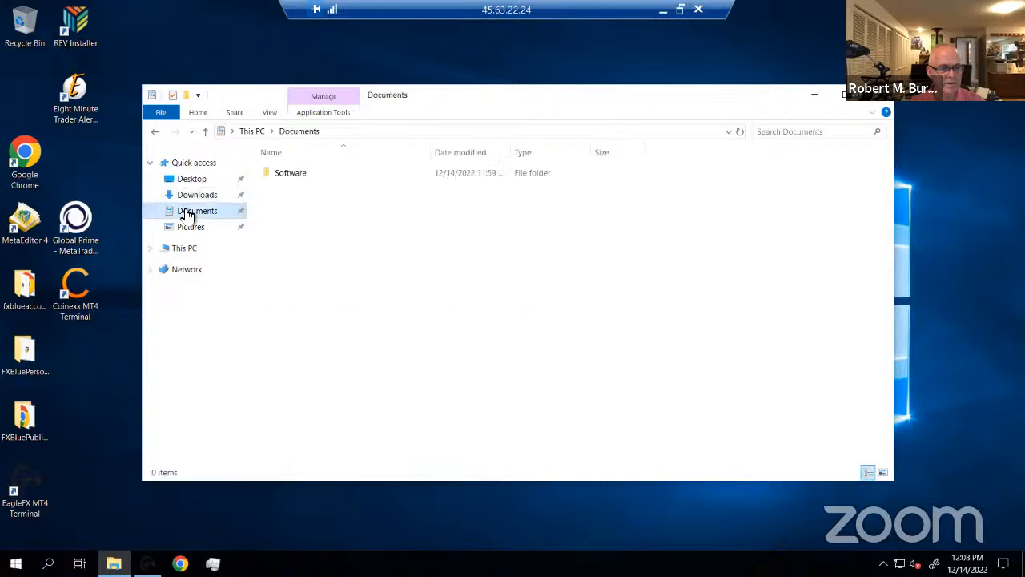
double_click(290, 173)
double_click(295, 175)
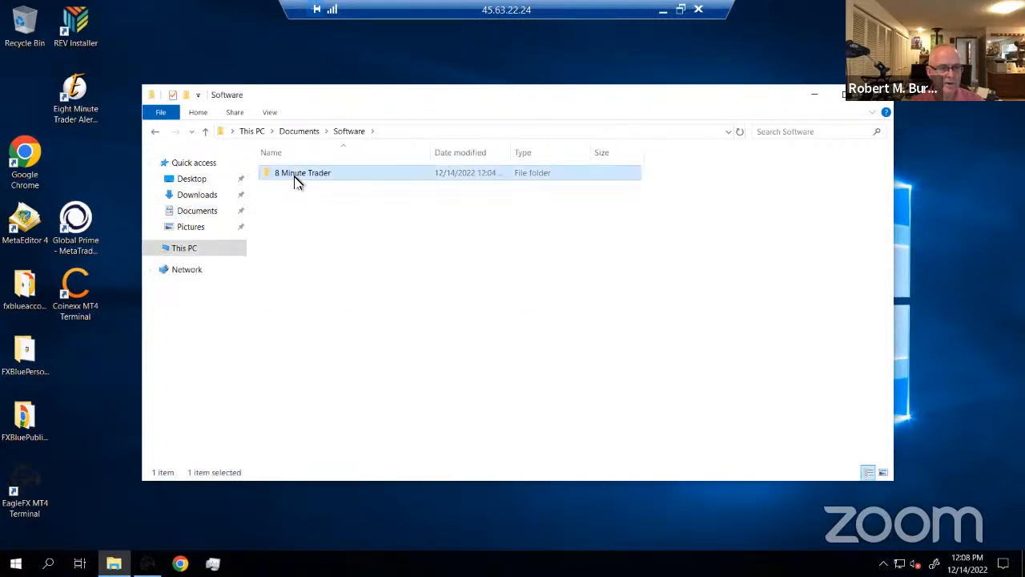
double_click(294, 177)
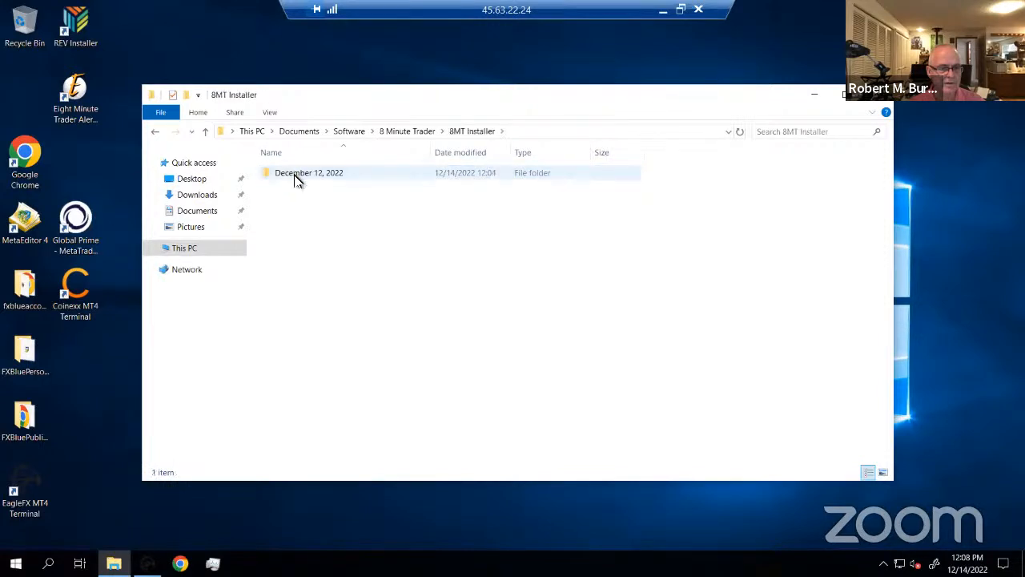
double_click(294, 176)
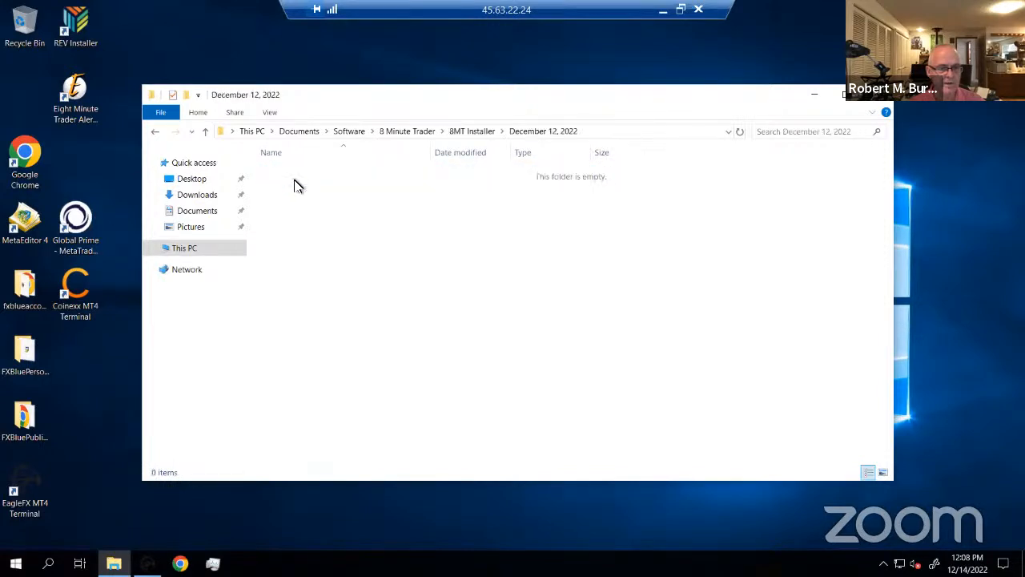
right_click(296, 182)
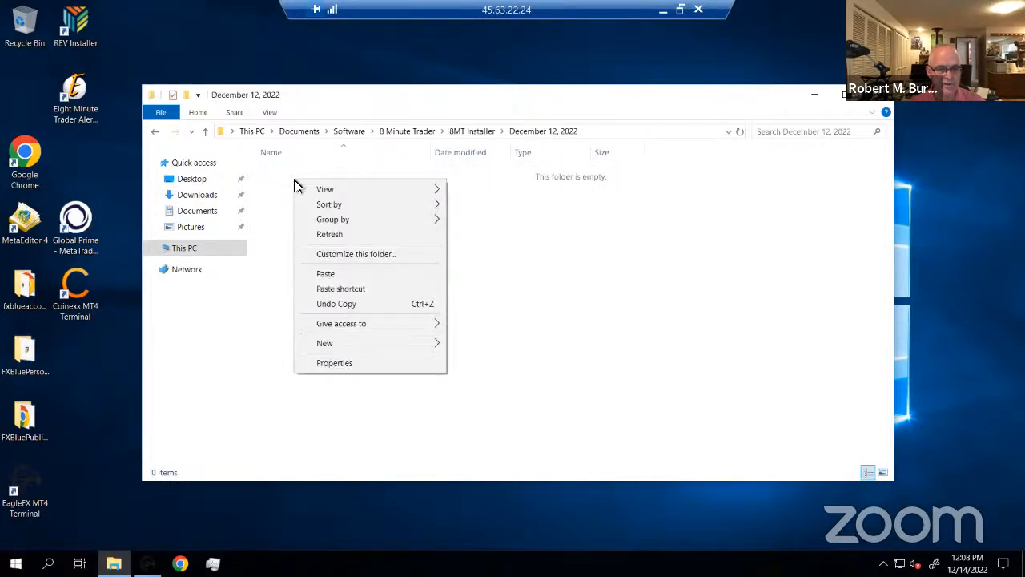
left_click(336, 273)
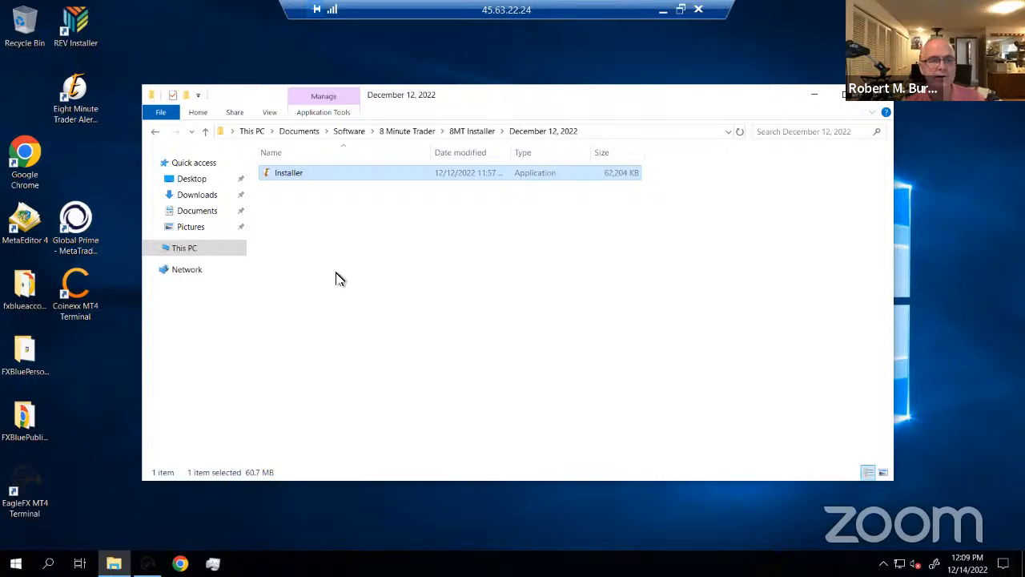
left_click(485, 264)
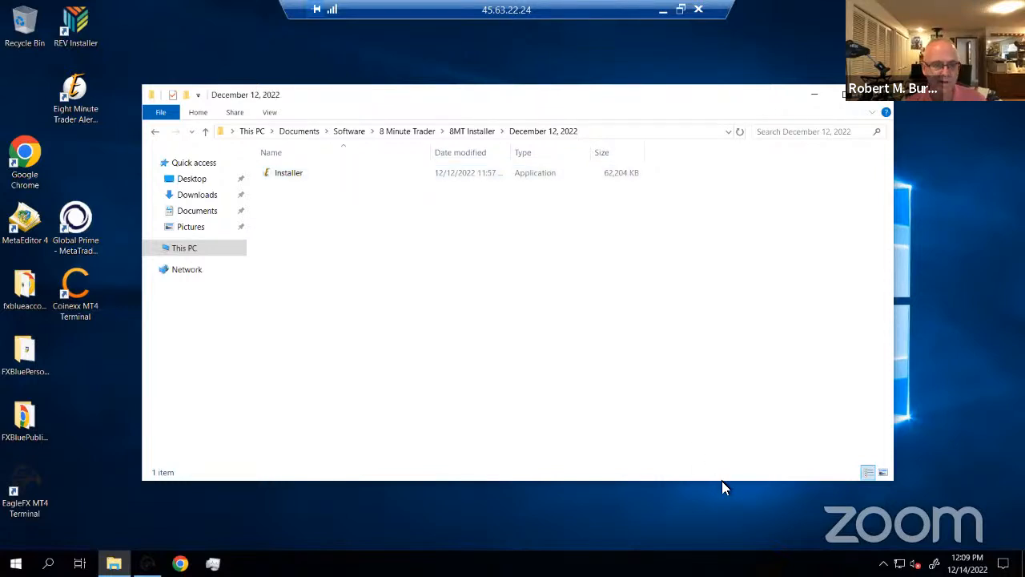
Return to Downloads and check the ndp48-web and ndp48-devpack-enu files there
left_click(189, 200)
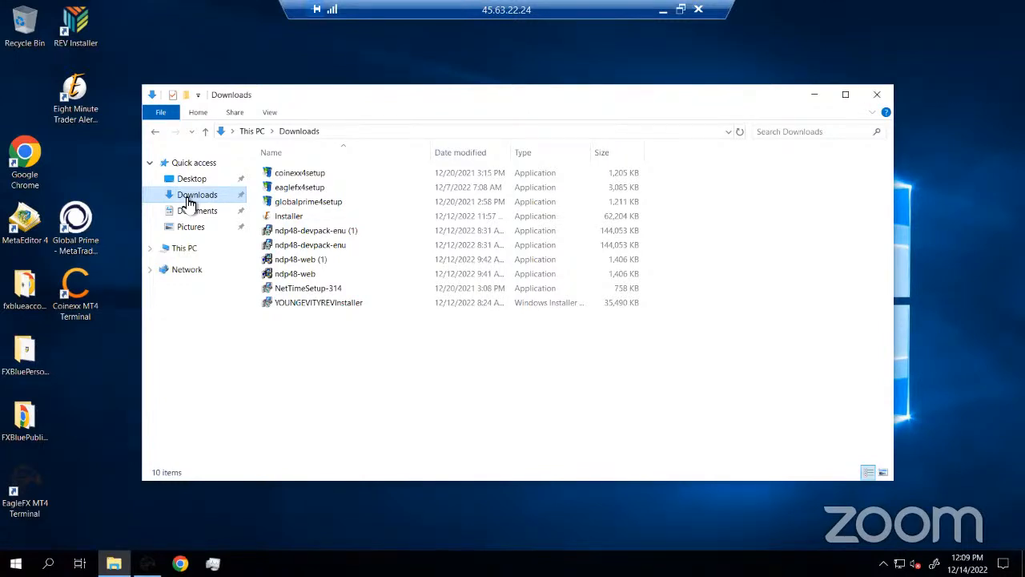
left_click(290, 276)
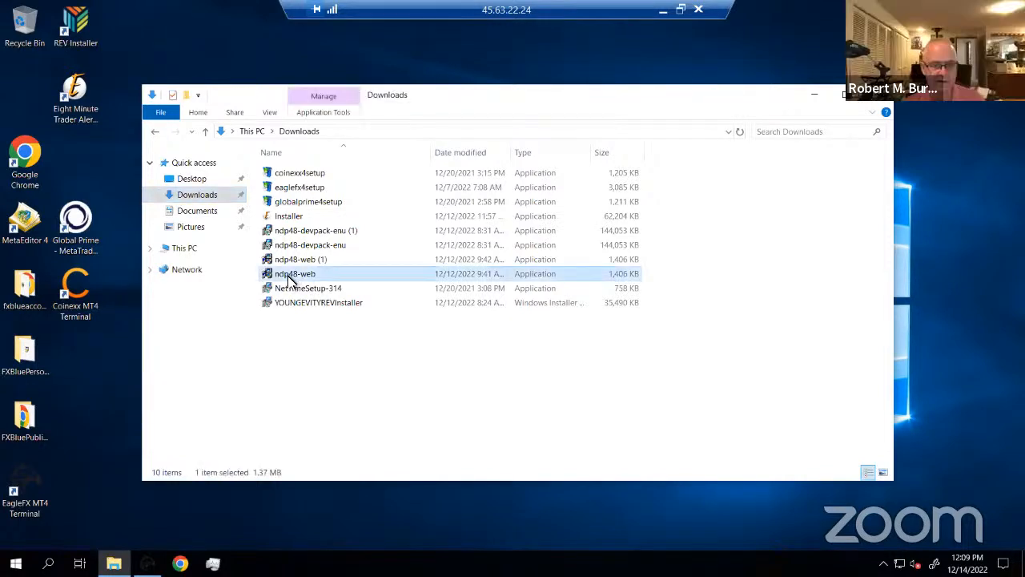
left_click(286, 261)
left_click(290, 246)
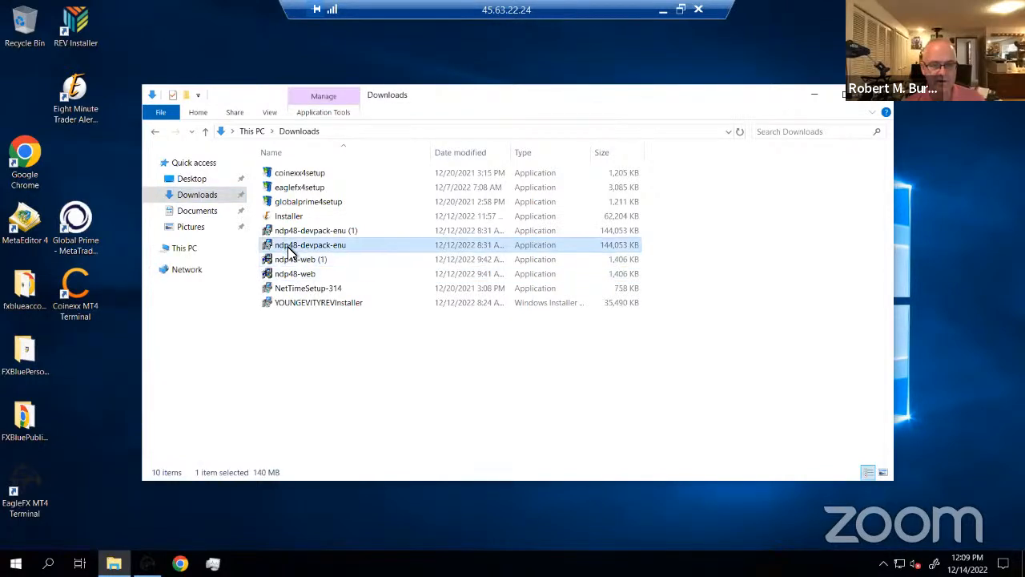
left_click(292, 231)
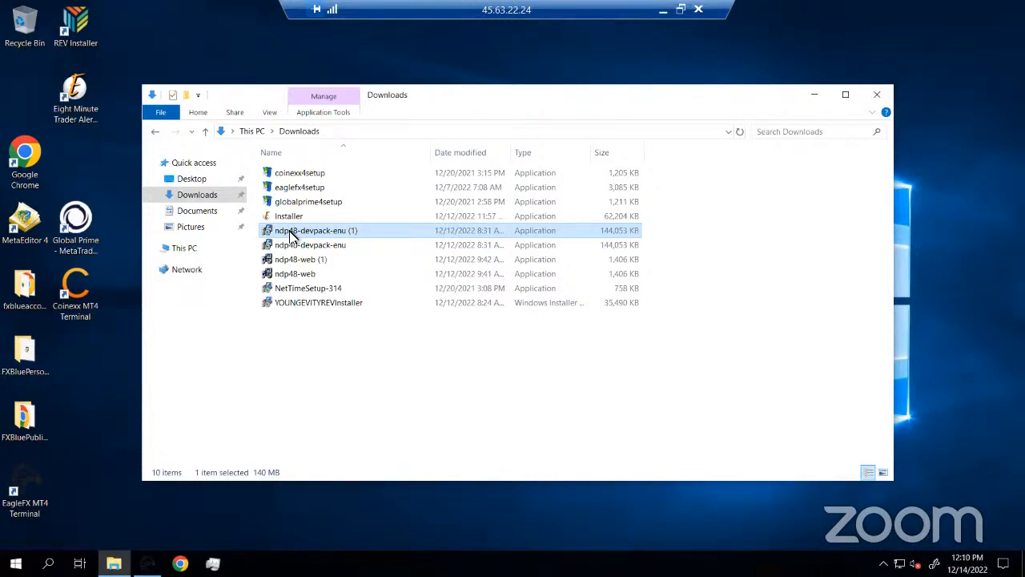
Delete the coinexx4setup file from Downloads
right_click(349, 336)
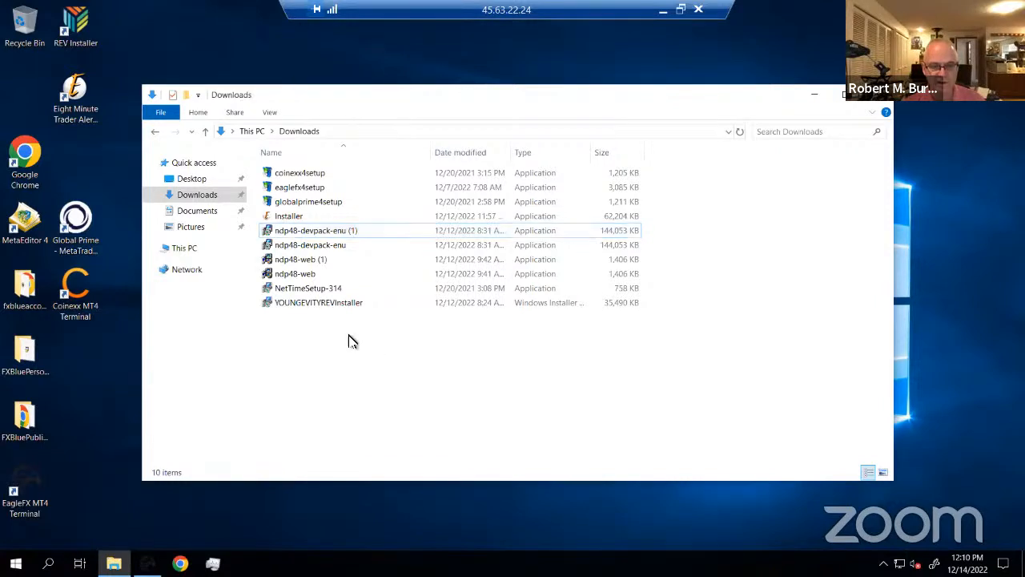
left_click(298, 356)
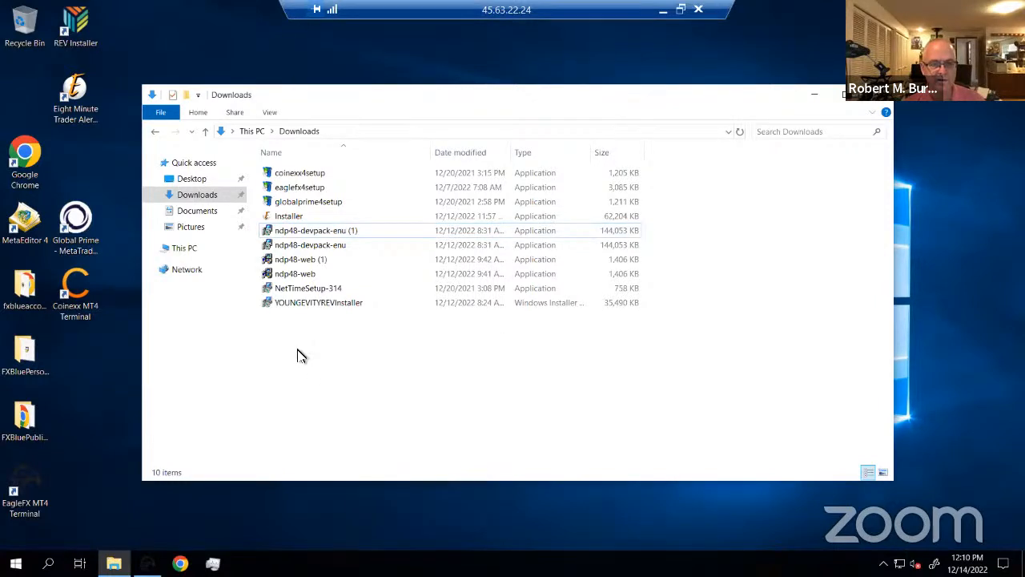
left_click(290, 189)
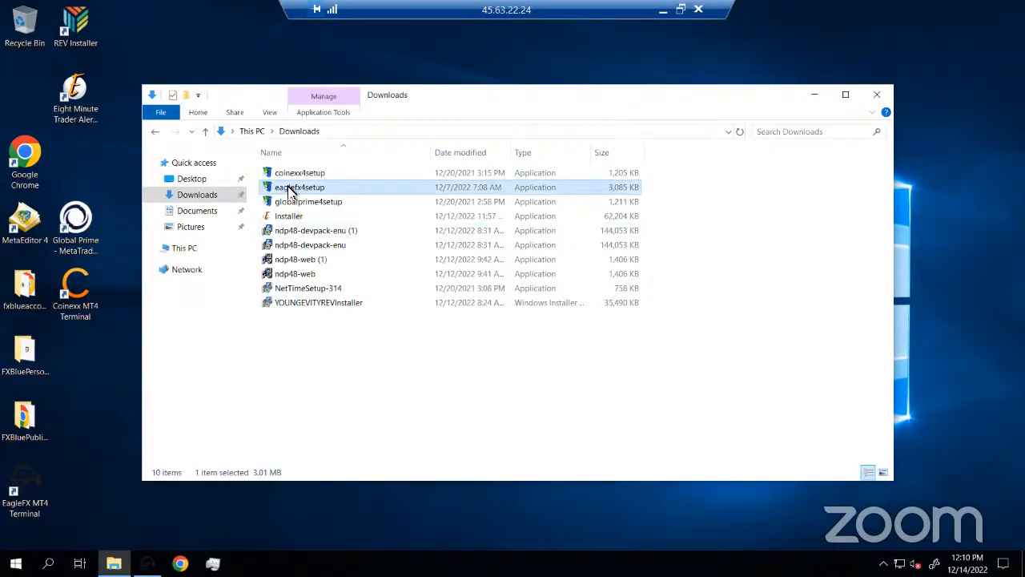
left_click(312, 177)
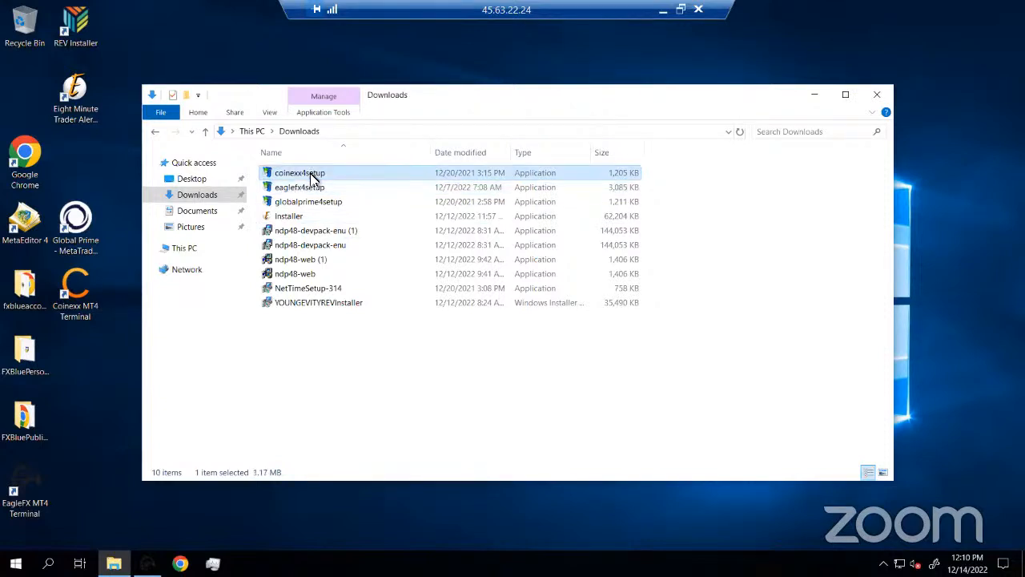
right_click(312, 178)
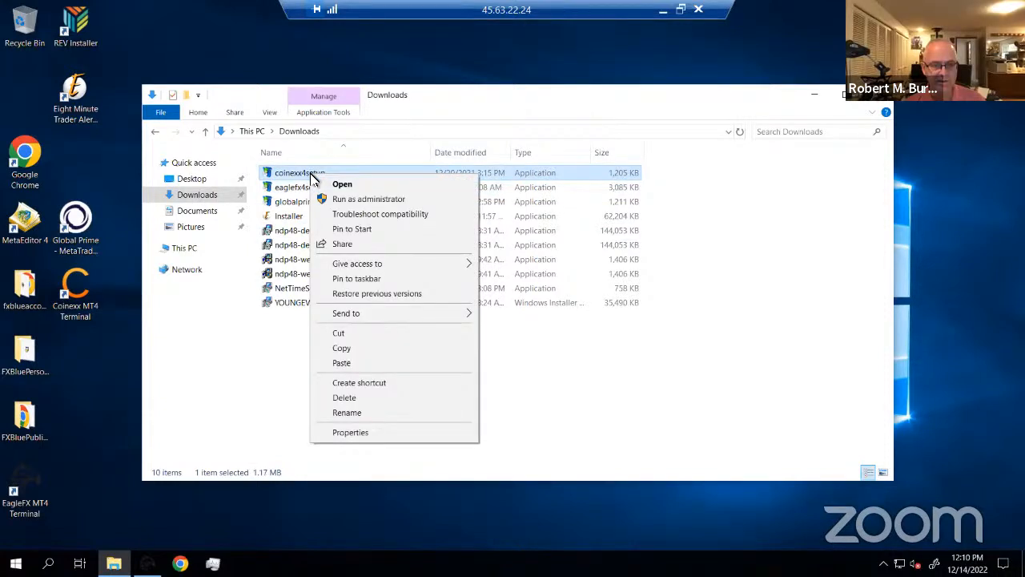
left_click(360, 399)
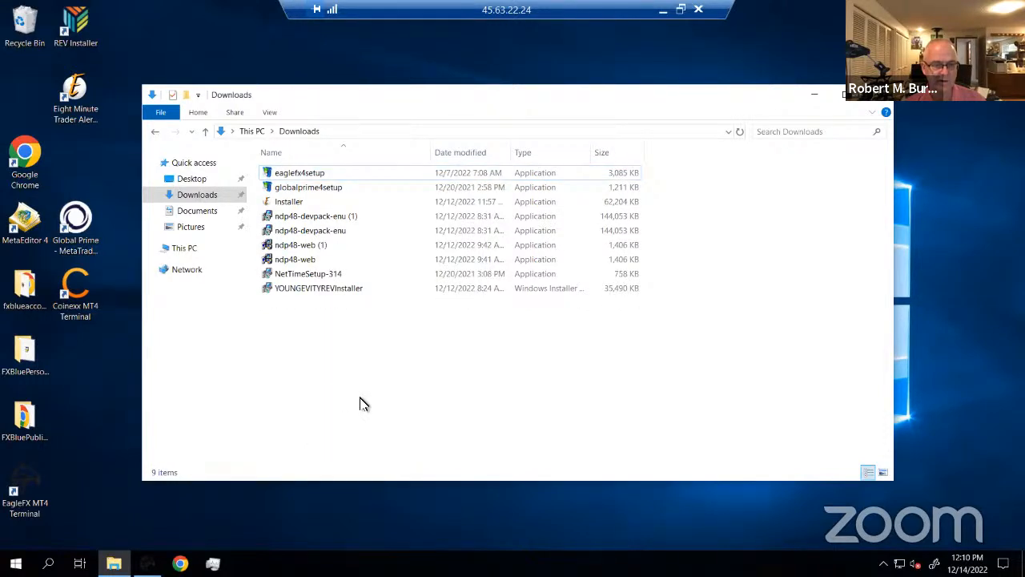
Delete the eight files from globalprime4setup through YOUNGEVITYREVInstaller
left_click(293, 205)
left_click(295, 191)
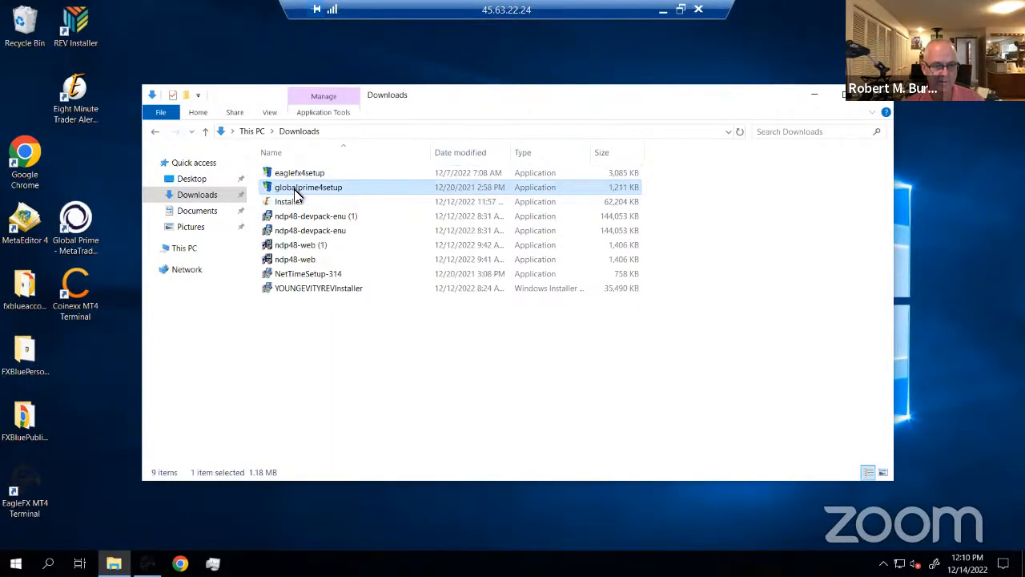
left_click(310, 291, "shift")
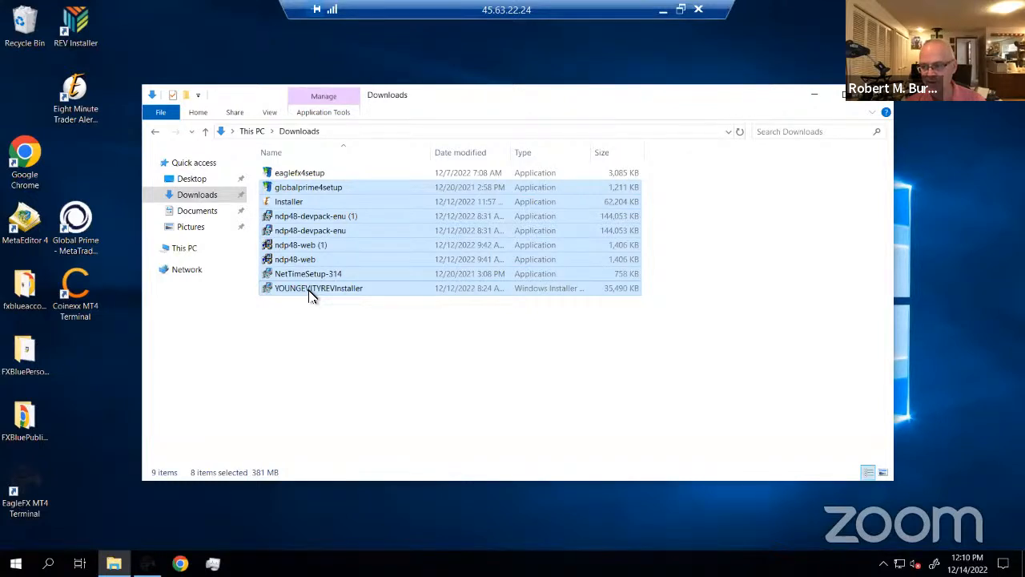
right_click(311, 293)
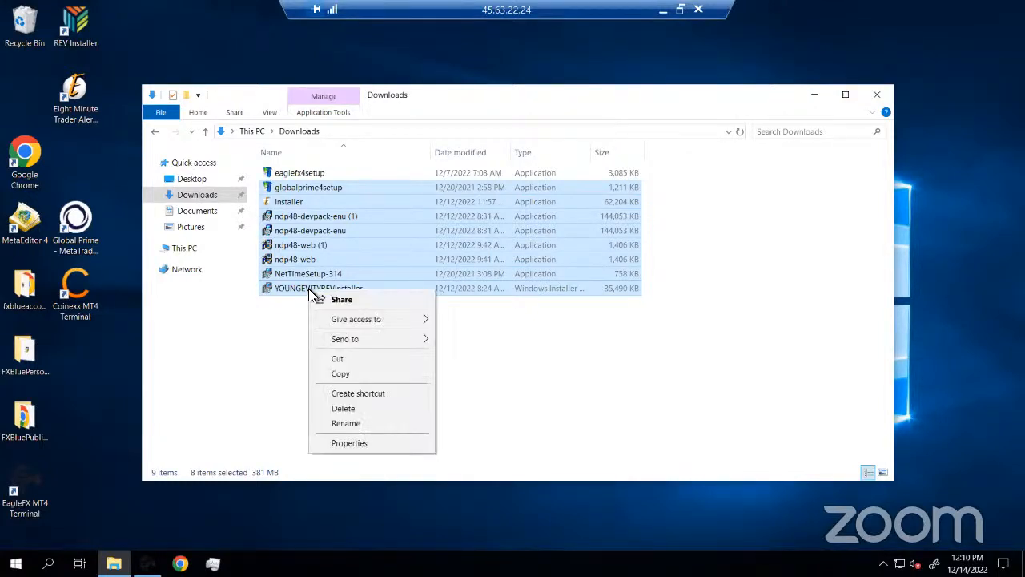
left_click(352, 410)
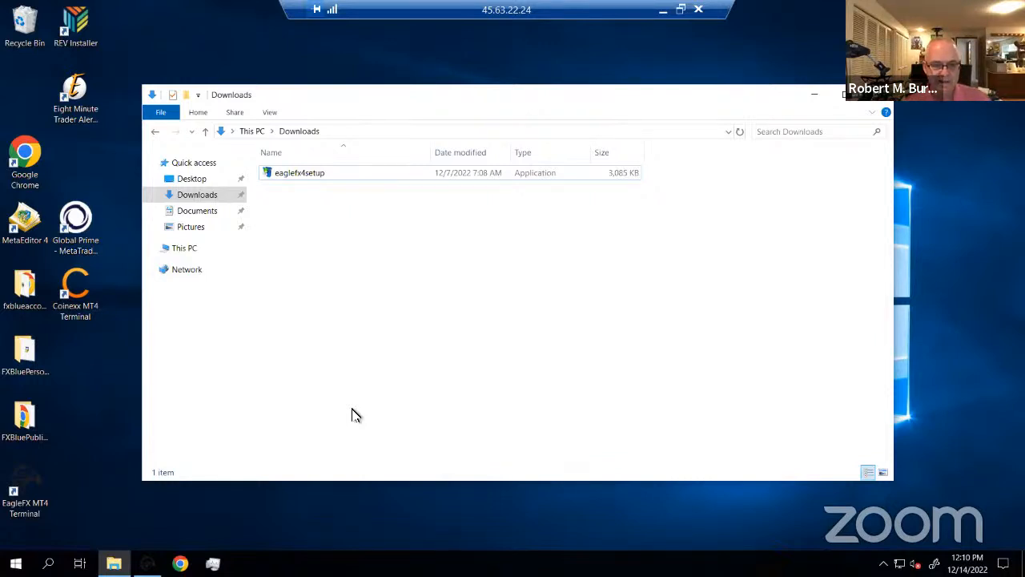
Copy the eaglefx4setup installer file
left_click(288, 177)
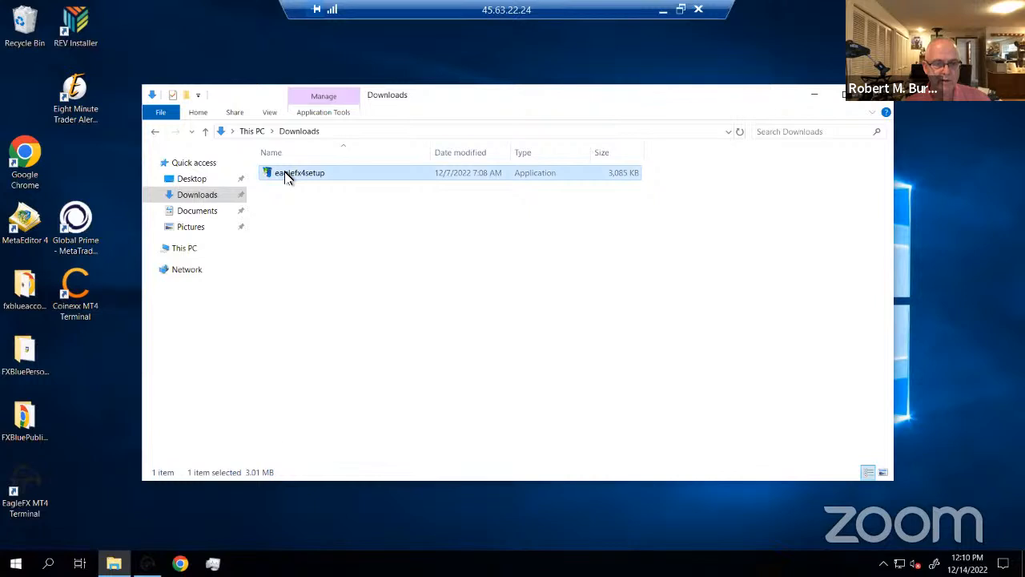
right_click(288, 178)
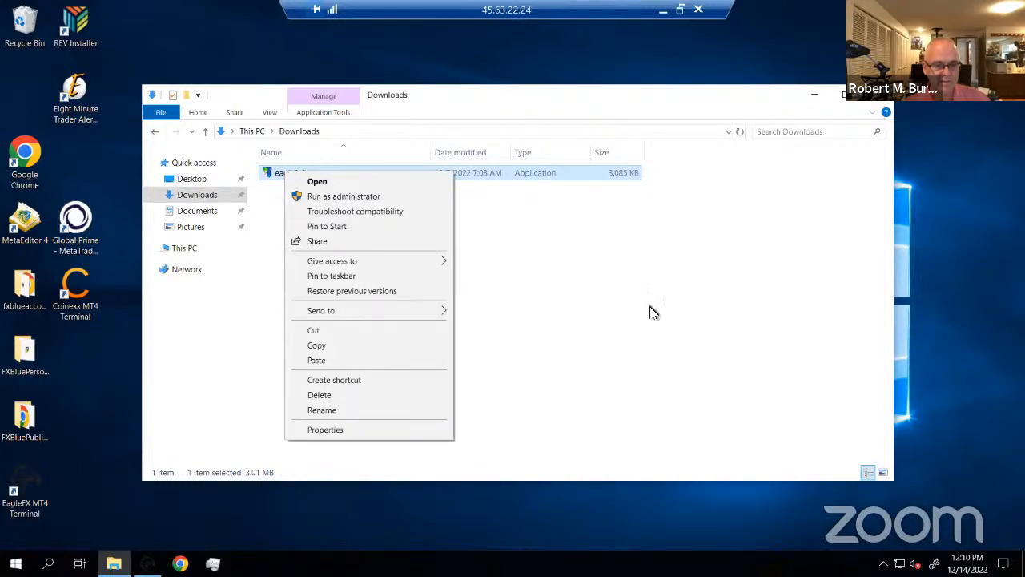
left_click(318, 349)
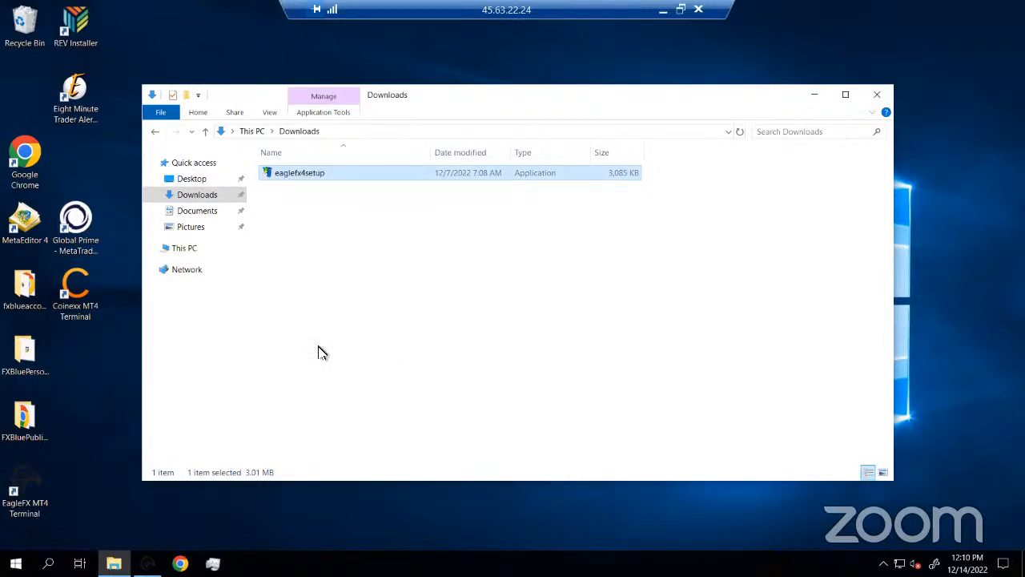
Create a new folder named MT4 inside Documents\Software
left_click(207, 213)
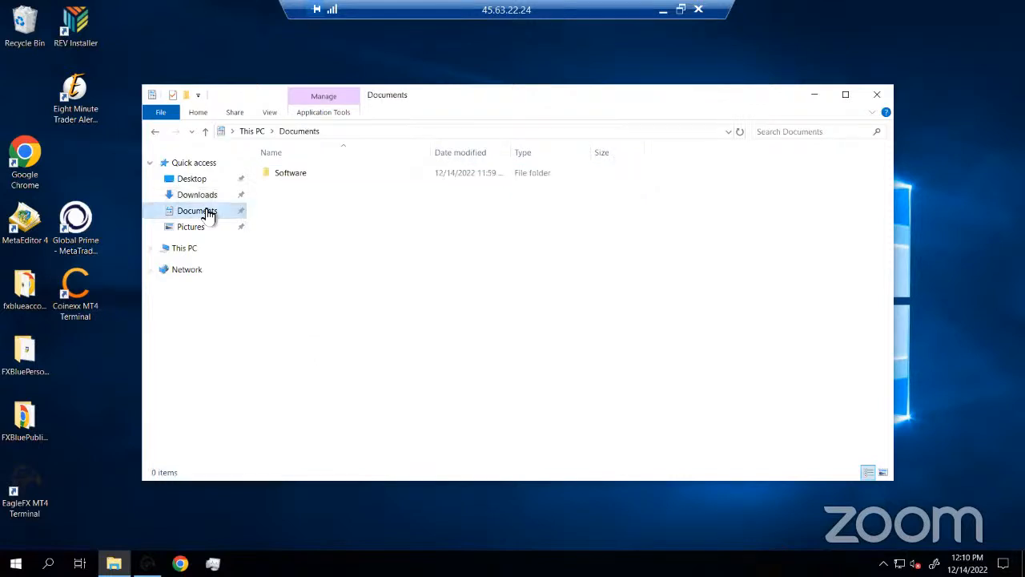
double_click(282, 178)
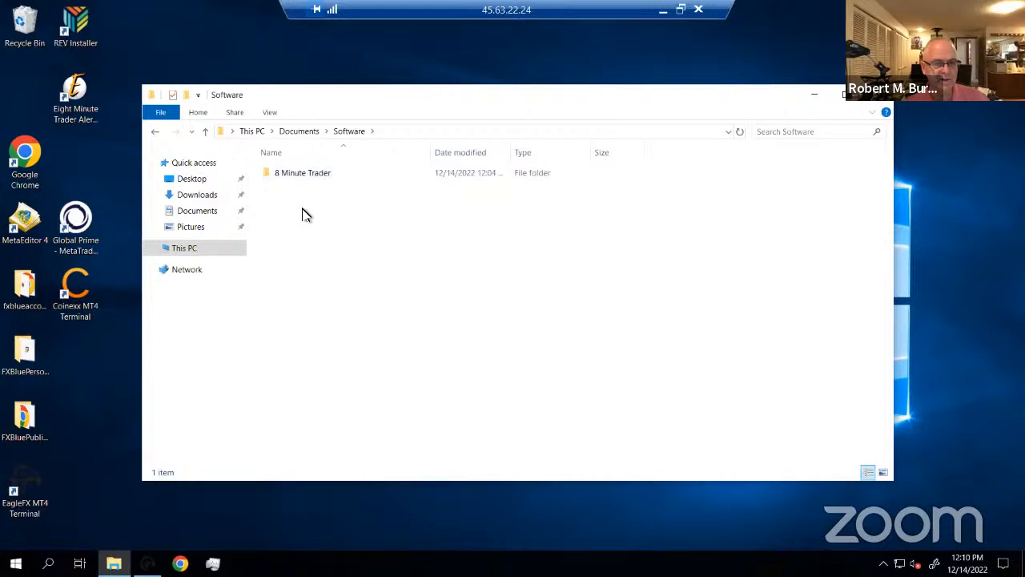
right_click(303, 213)
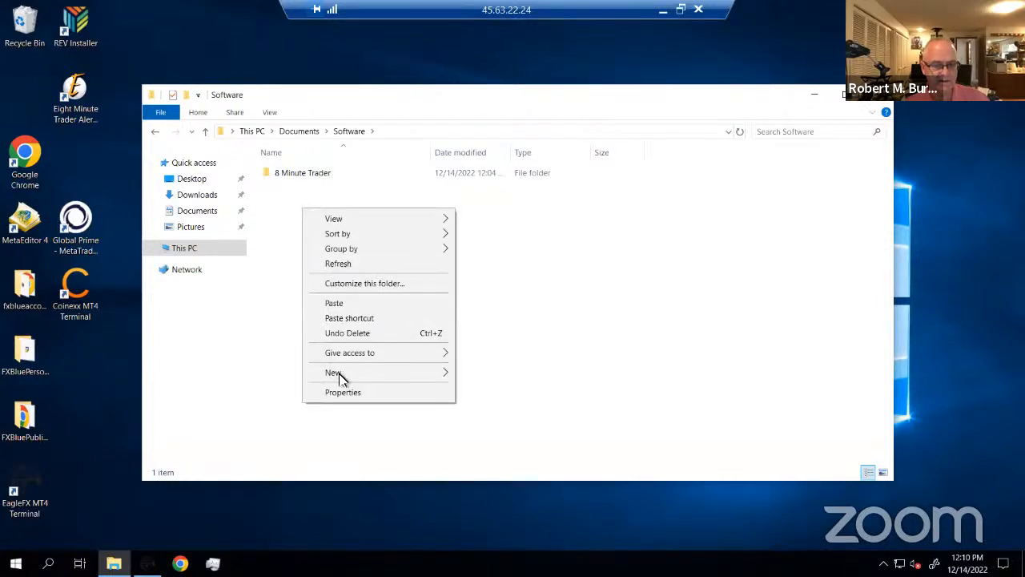
mouse_move(340, 376)
left_click(487, 374)
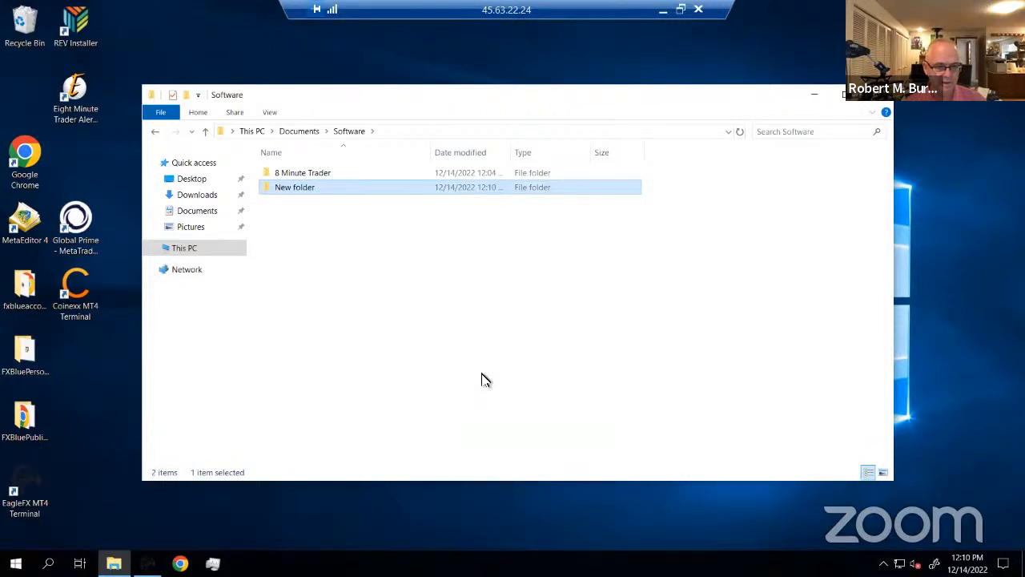
right_click(303, 190)
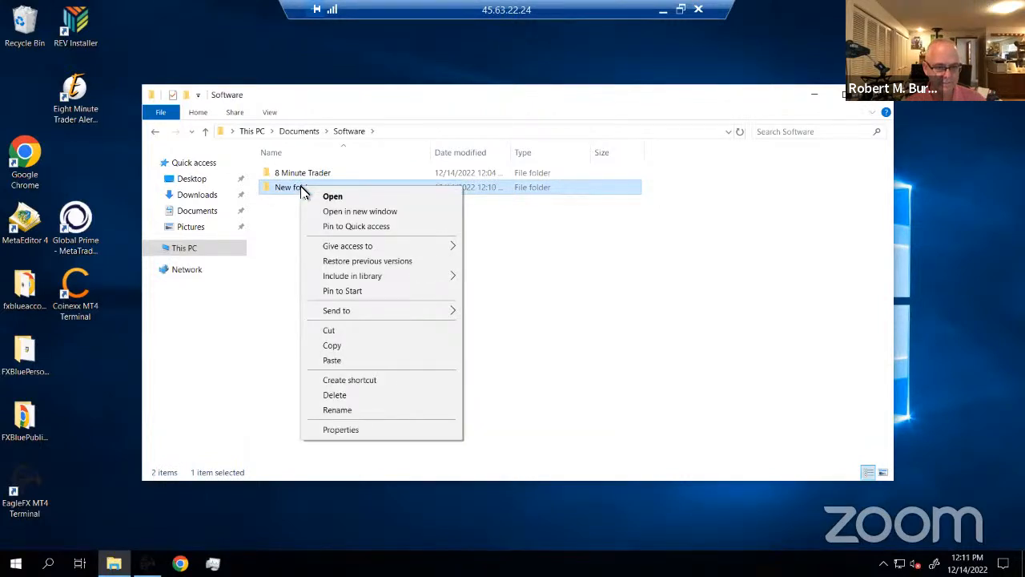
left_click(340, 411)
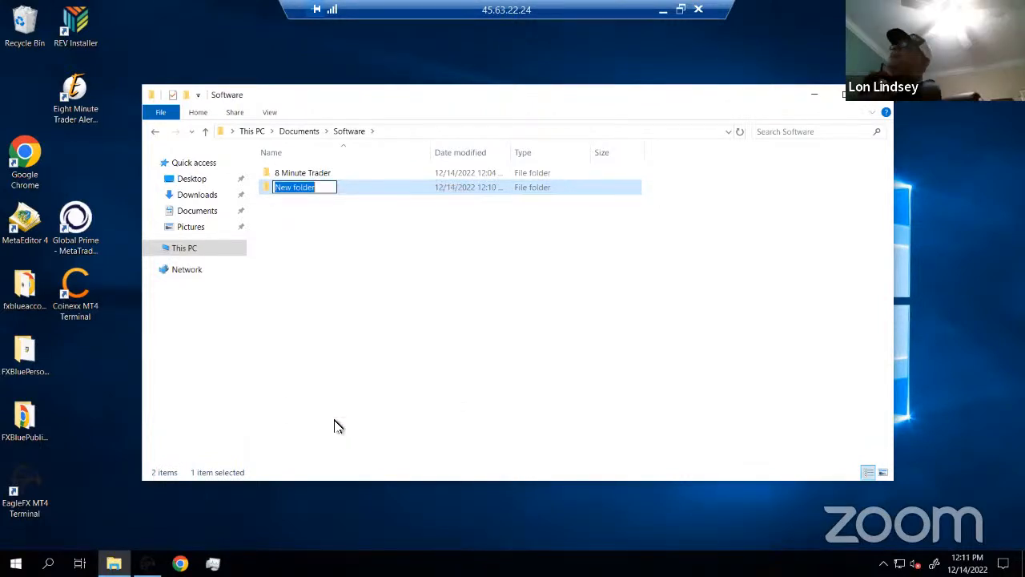
type("MT")
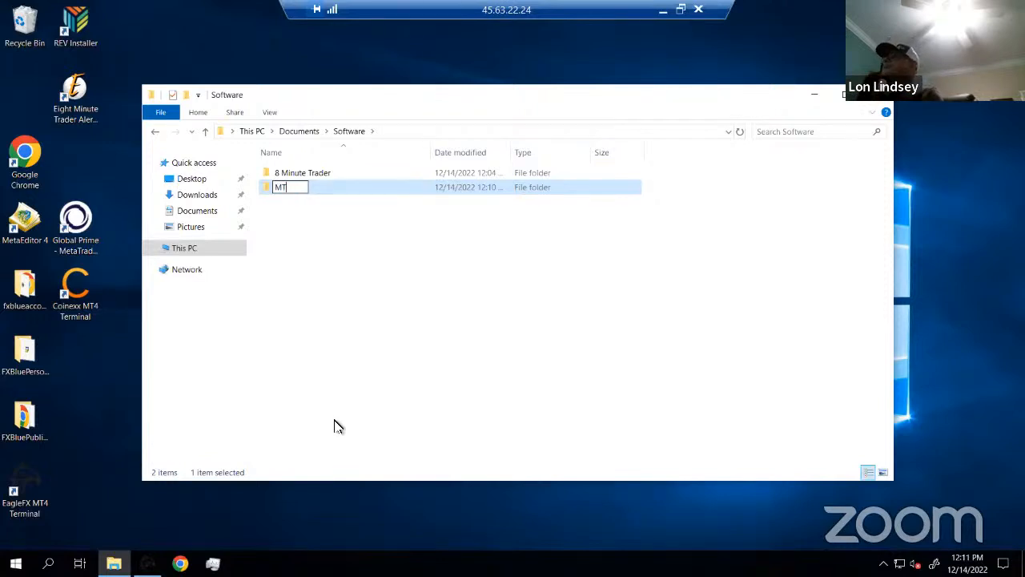
type("$")
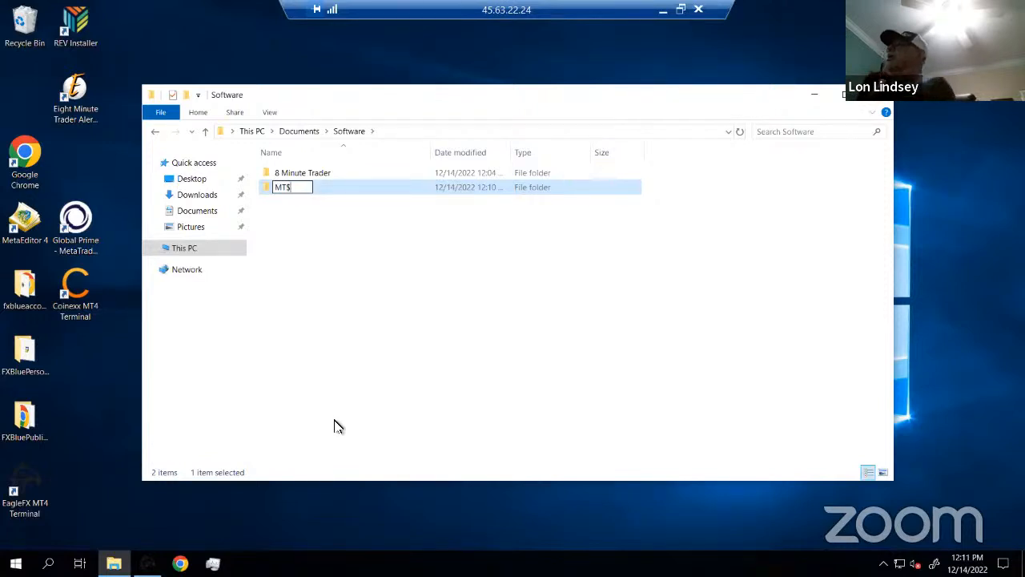
key("BackSpace")
type("4")
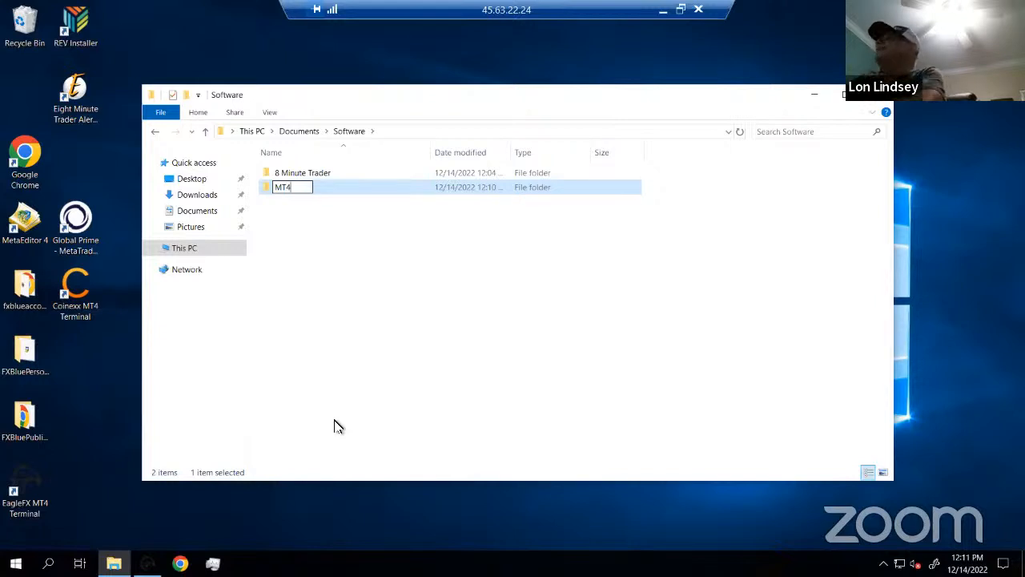
key("Return")
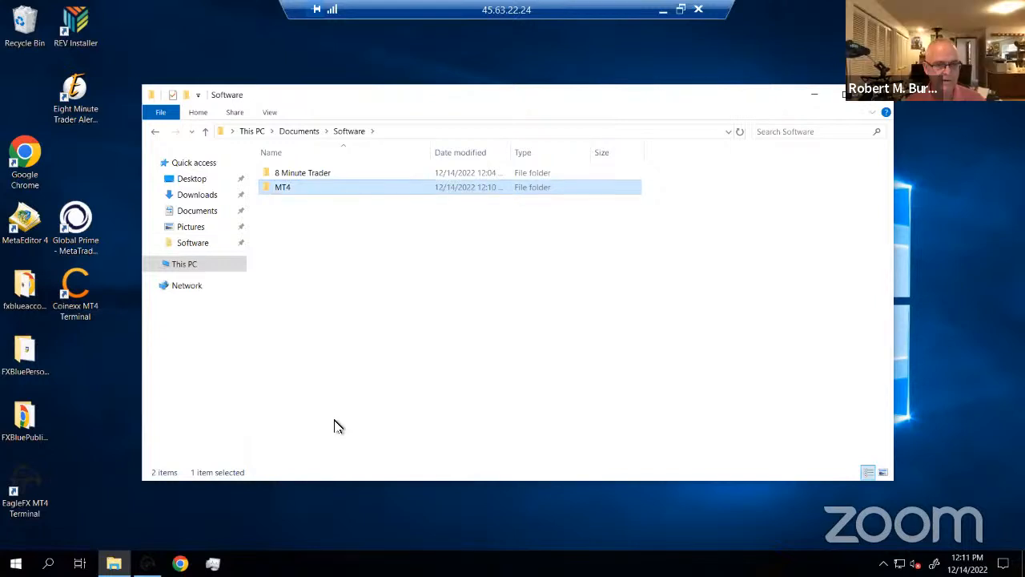
Paste the eaglefx4setup installer into the MT4 folder
double_click(270, 190)
right_click(279, 193)
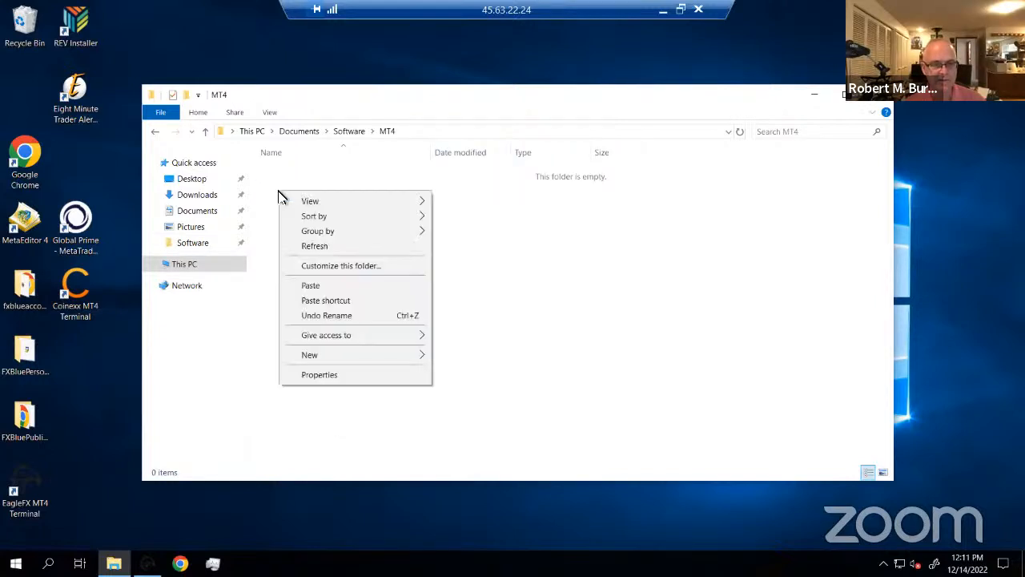
left_click(271, 179)
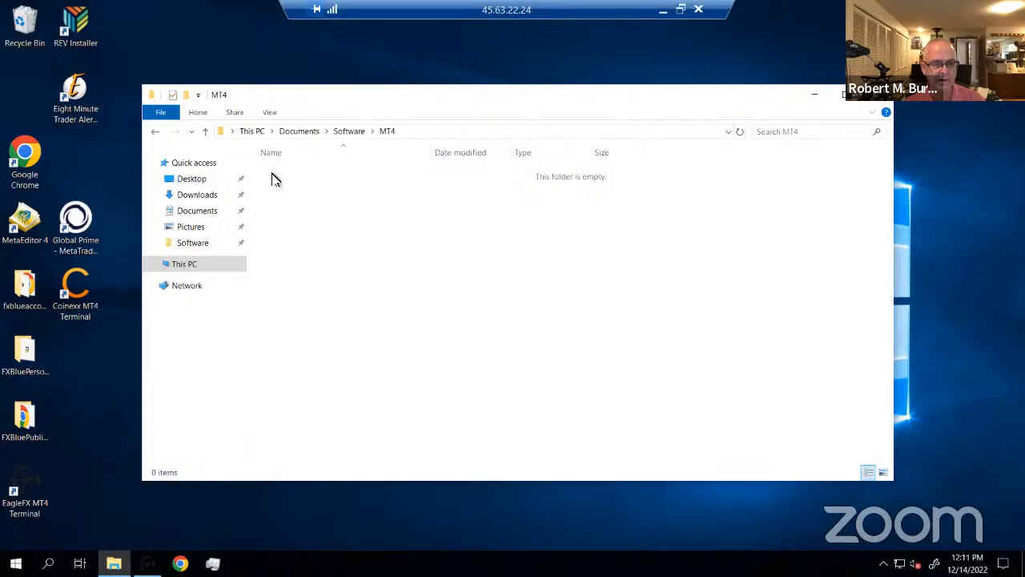
right_click(273, 178)
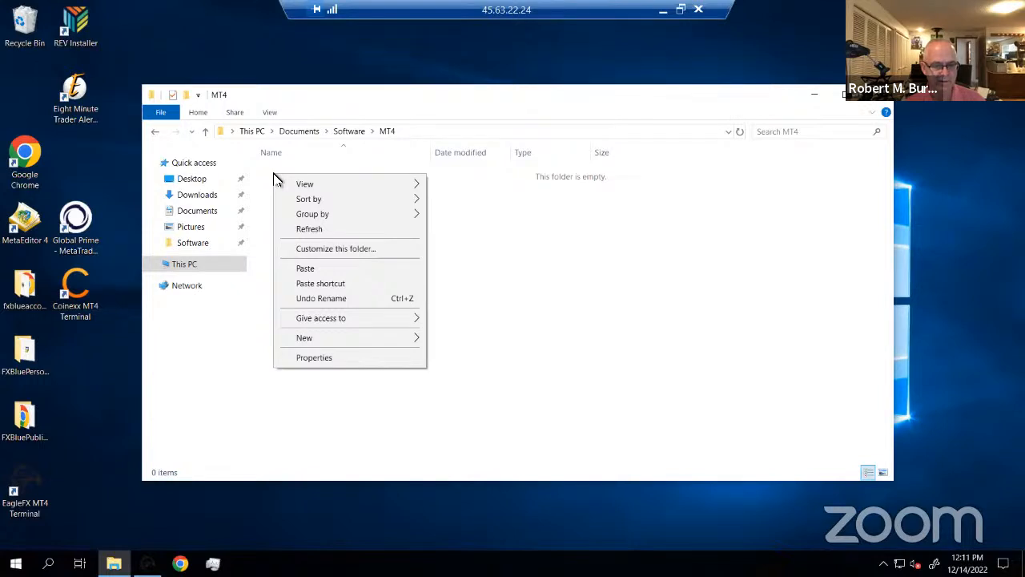
left_click(310, 269)
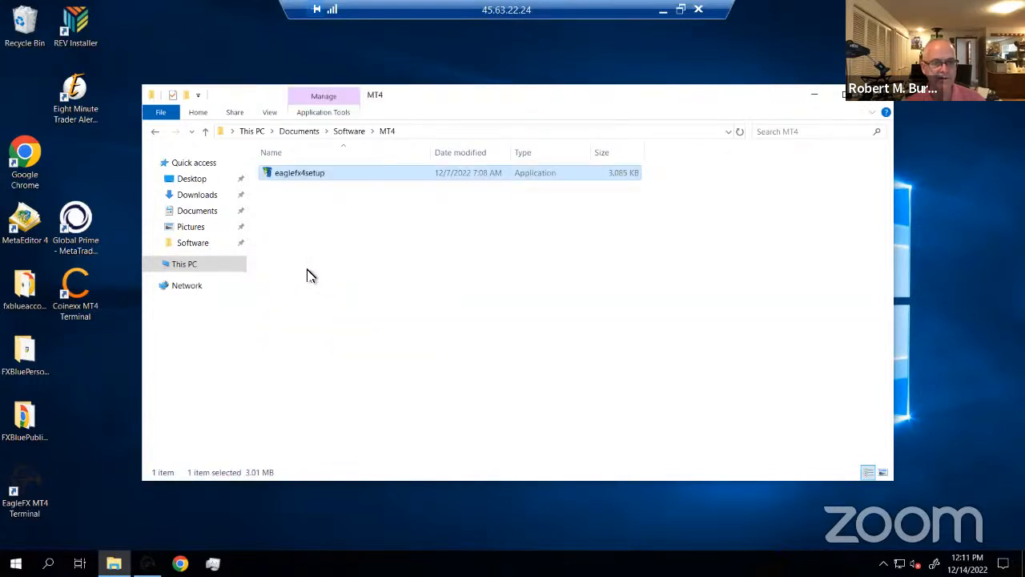
Delete the original eaglefx4setup file from Downloads, leaving it empty
left_click(206, 201)
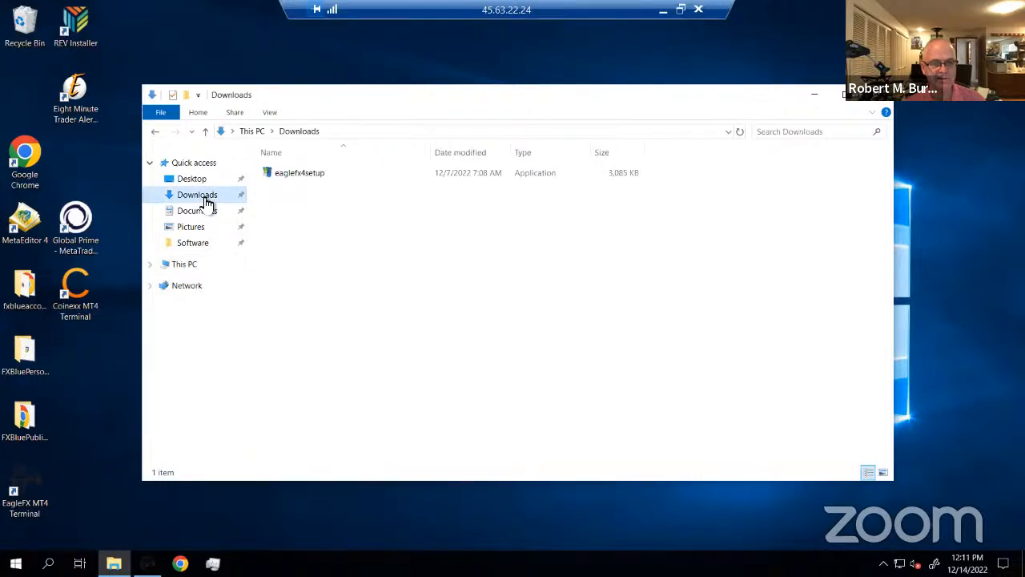
left_click(290, 180)
right_click(290, 179)
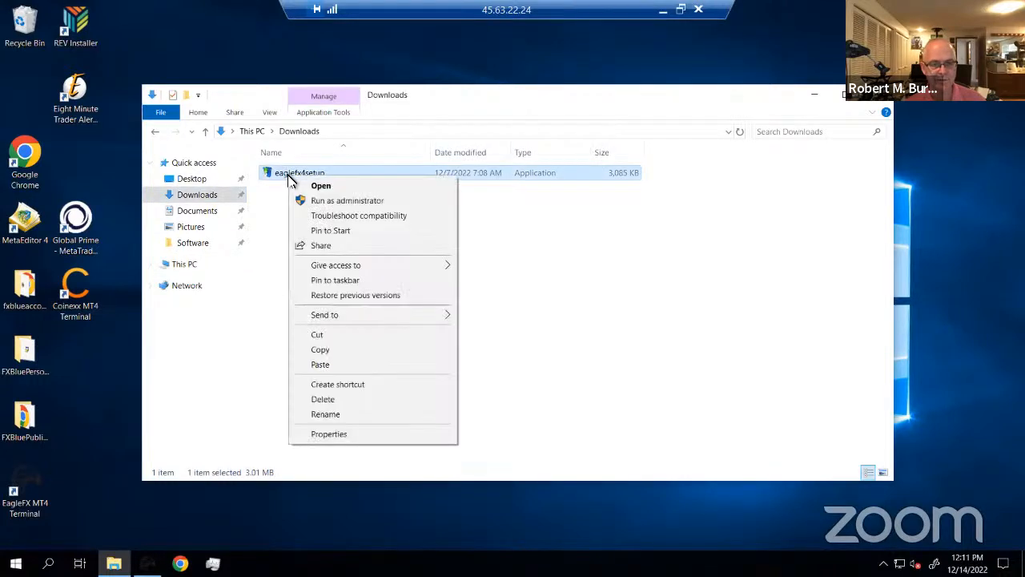
left_click(339, 399)
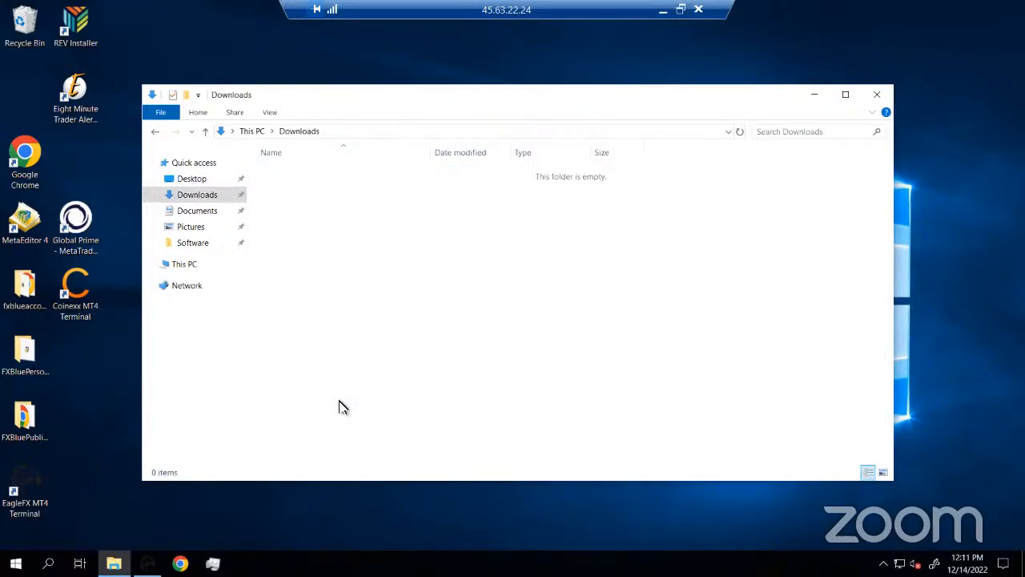
Close File Explorer and restore the EagleFX MetaTrader 4 terminal with its US30,M1 chart
left_click(877, 96)
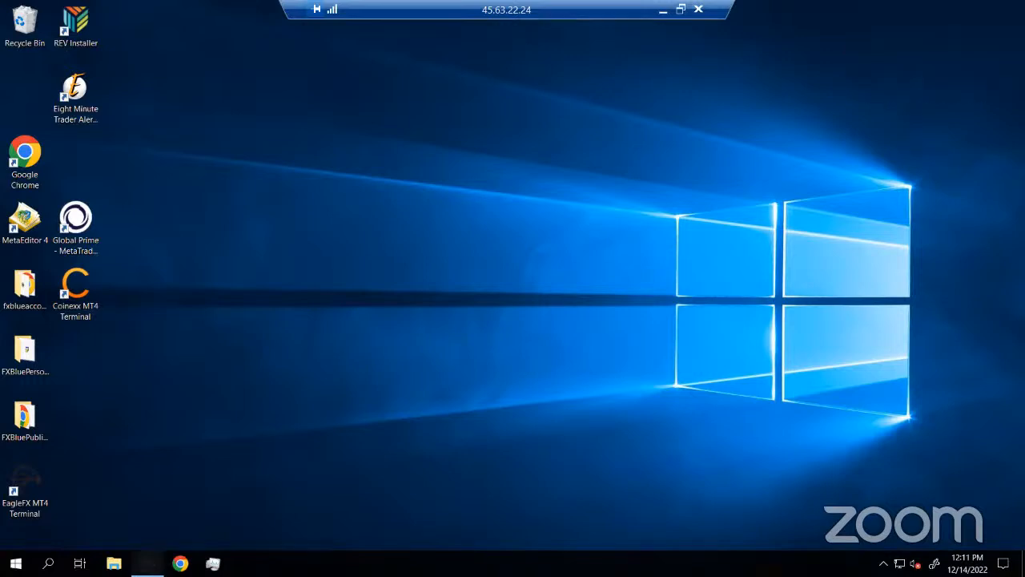
left_click(147, 564)
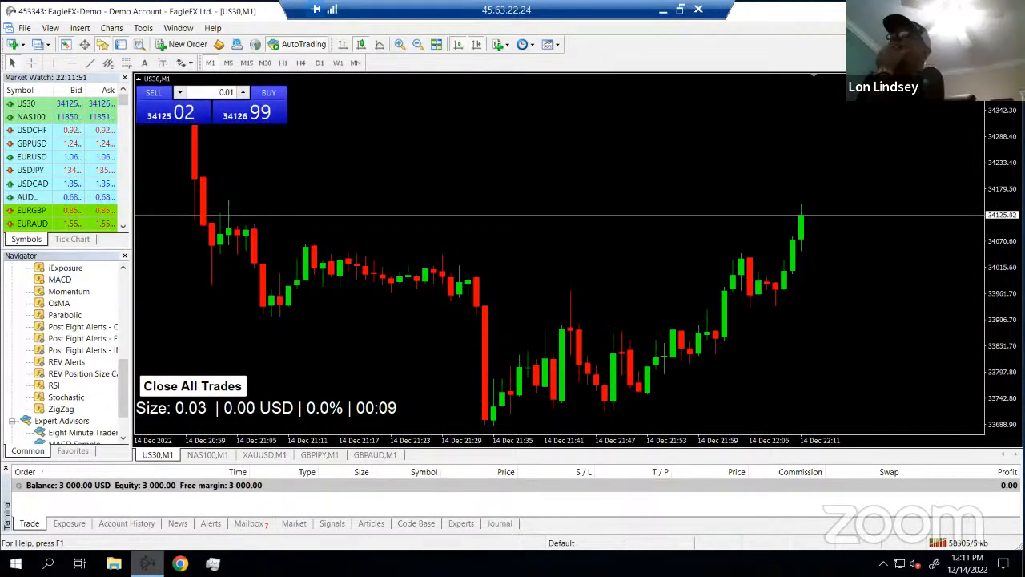
Widen the Market Watch panel and narrow the Symbol column so Bid/Ask prices show fully
left_click_drag(147, 240, 155, 238)
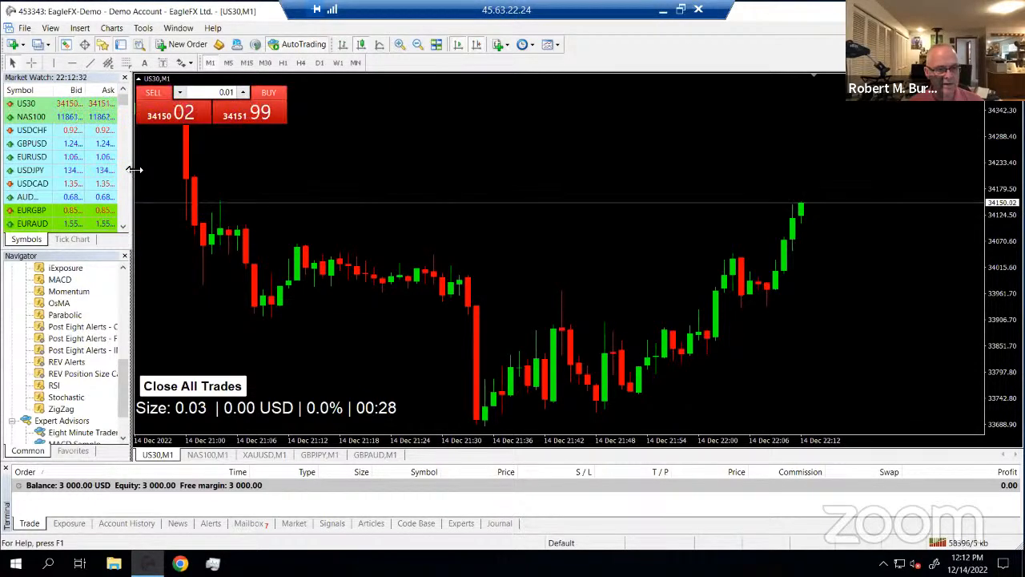
left_click_drag(134, 169, 179, 174)
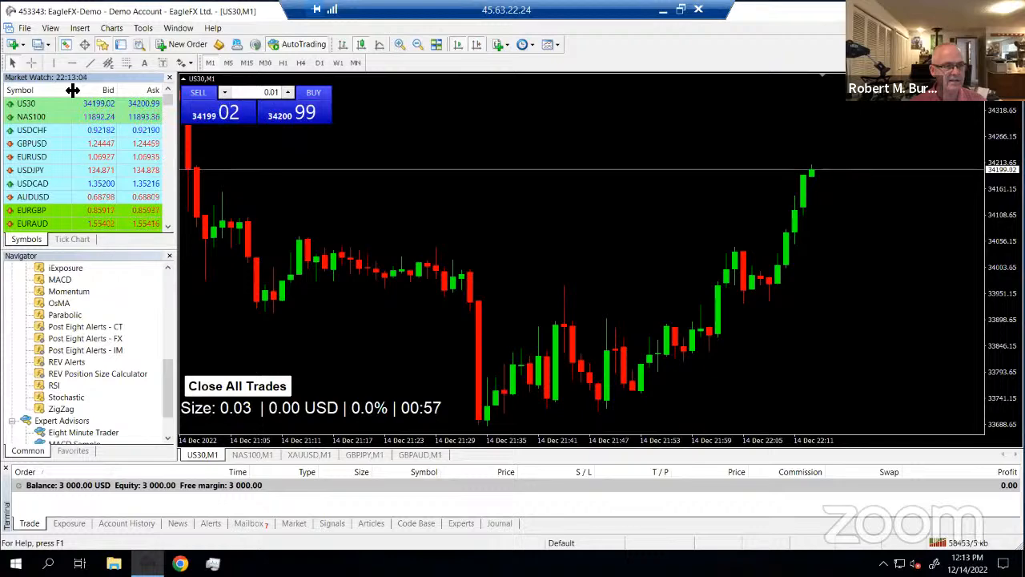
left_click_drag(73, 90, 53, 90)
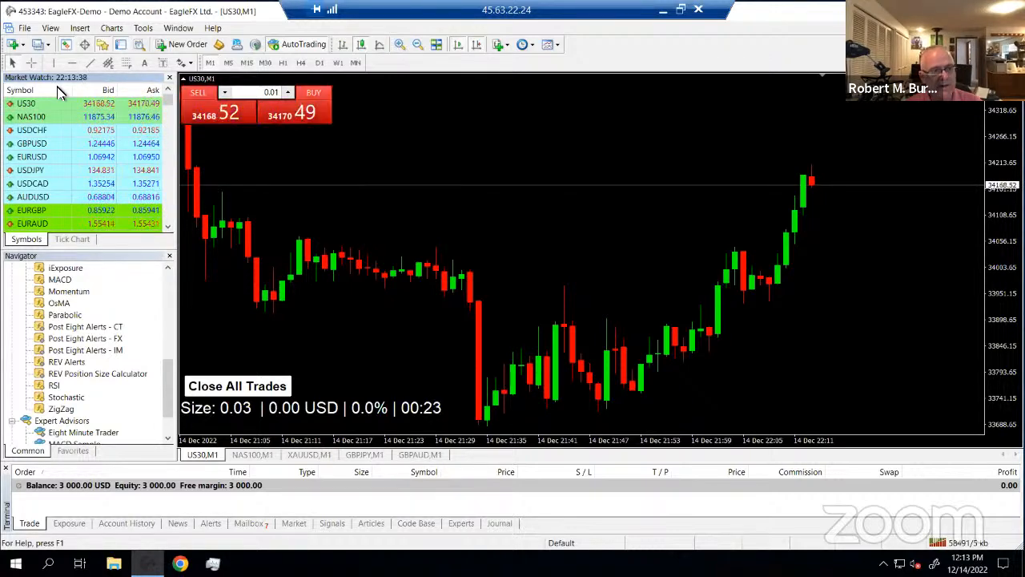
Add the Spread column to Market Watch and widen the panel further
right_click(54, 90)
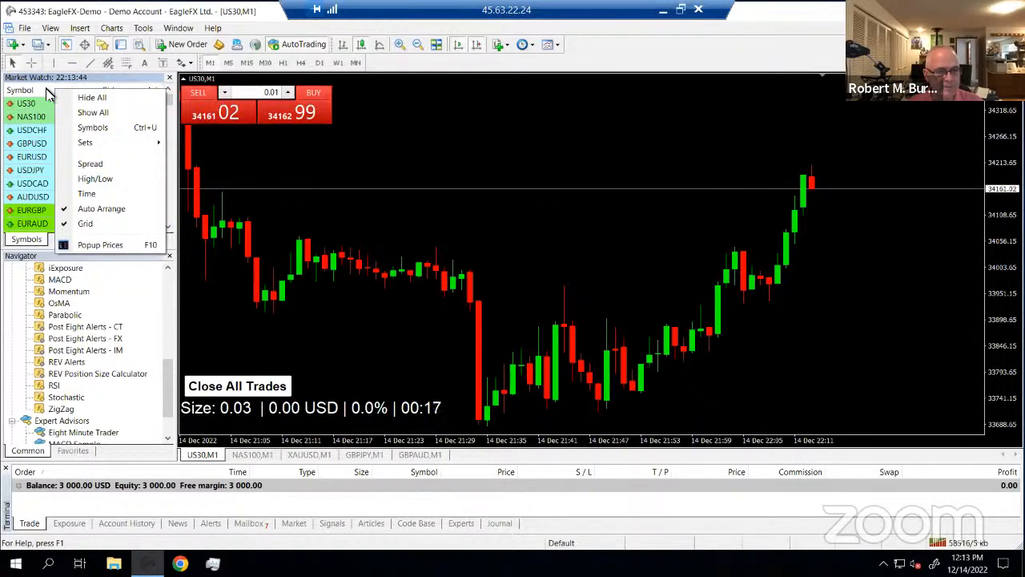
left_click(97, 166)
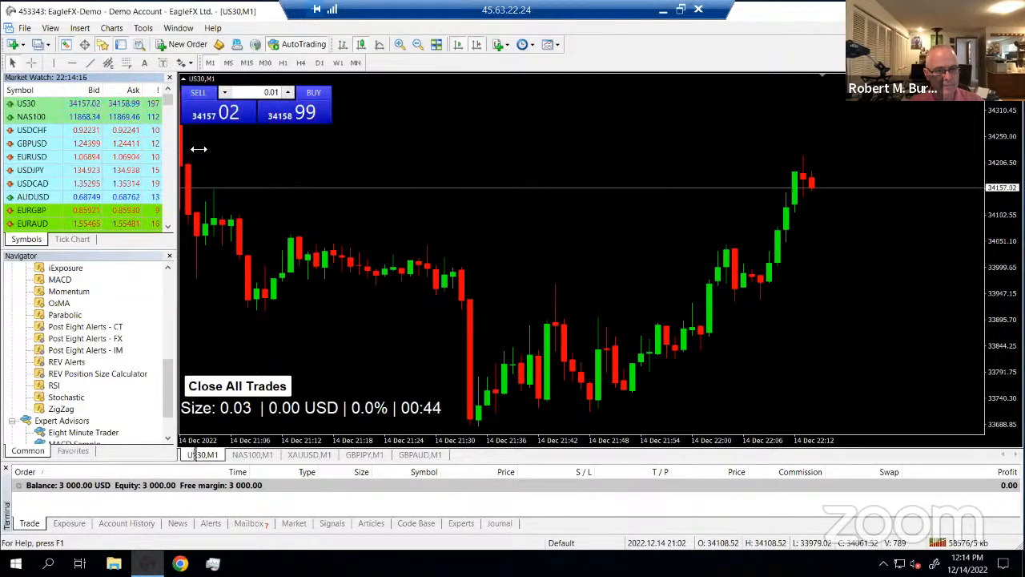
left_click_drag(198, 149, 198, 147)
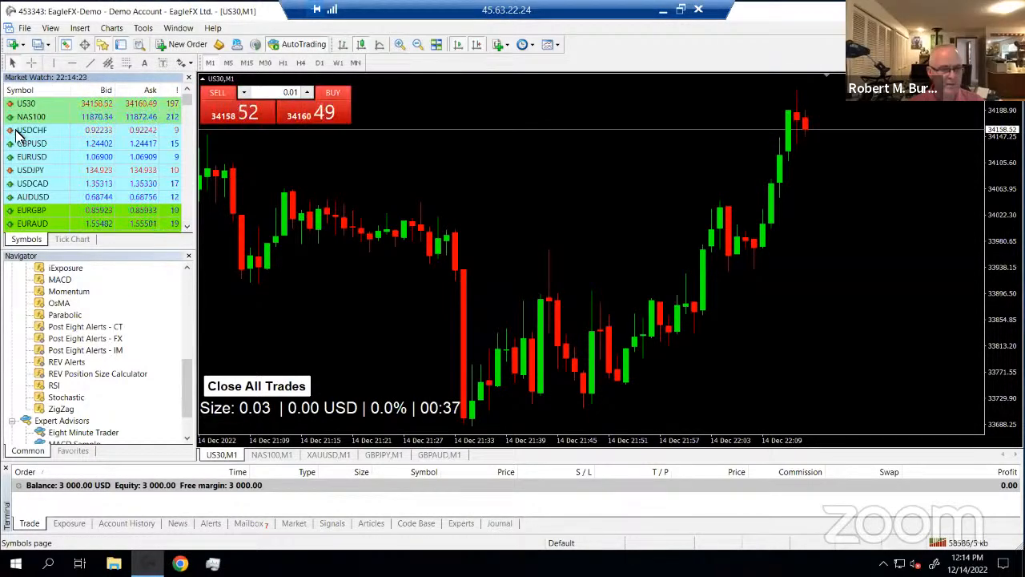
Hide all symbols without charts, then move GBPAUD above XAUUSD in Market Watch
mouse_move(178, 119)
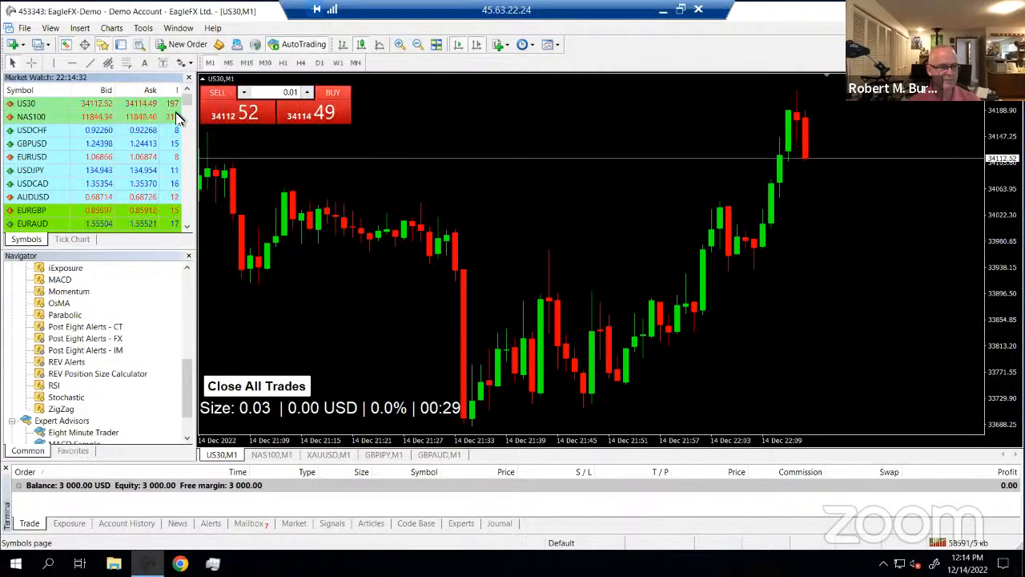
right_click(28, 107)
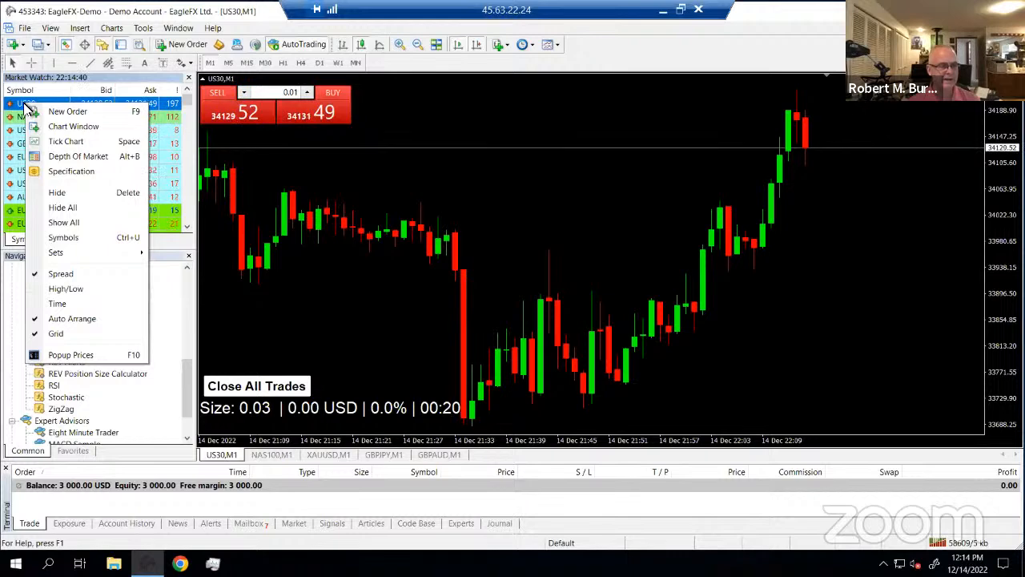
left_click(64, 207)
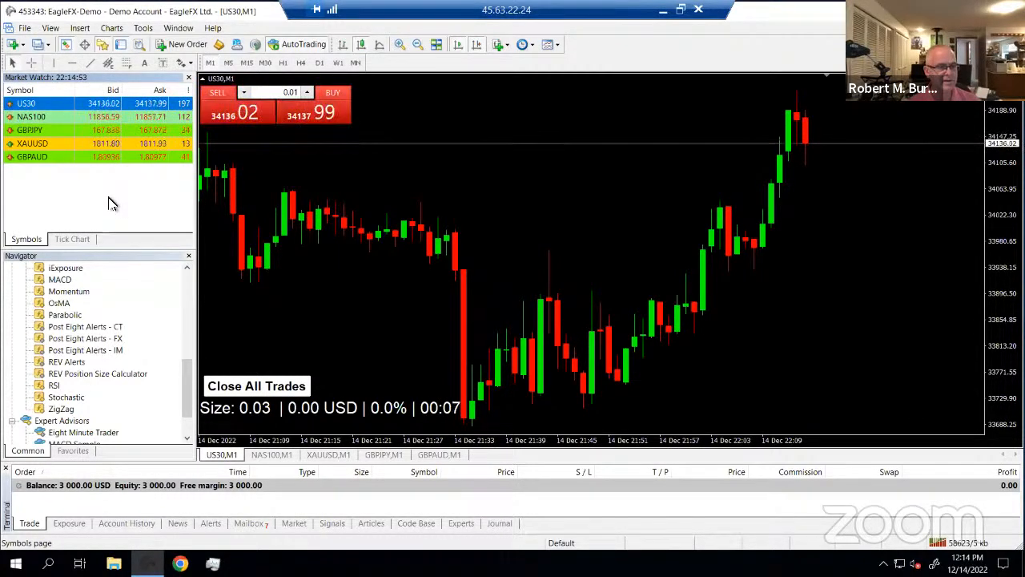
left_click(34, 157)
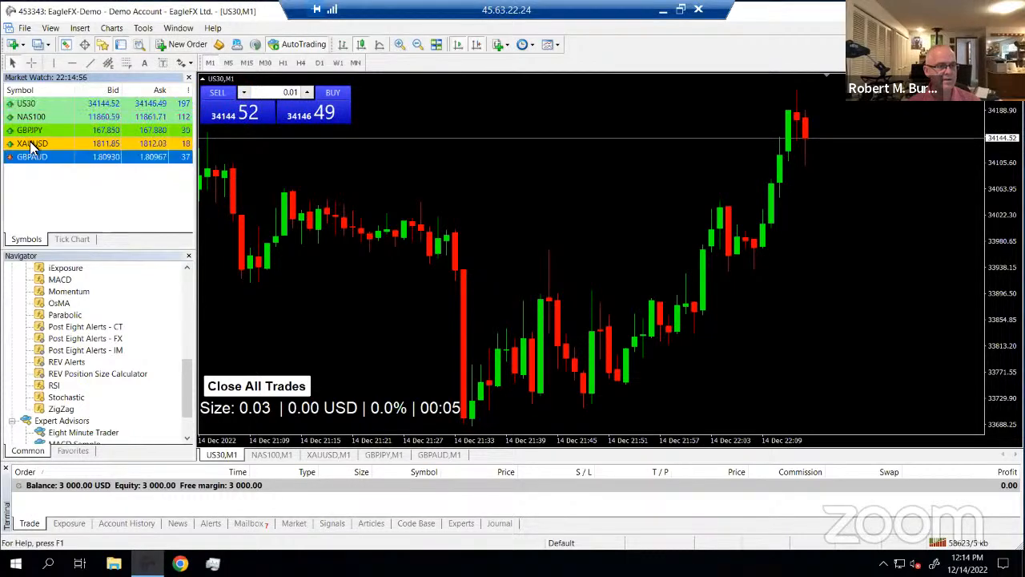
left_click_drag(30, 145, 32, 145)
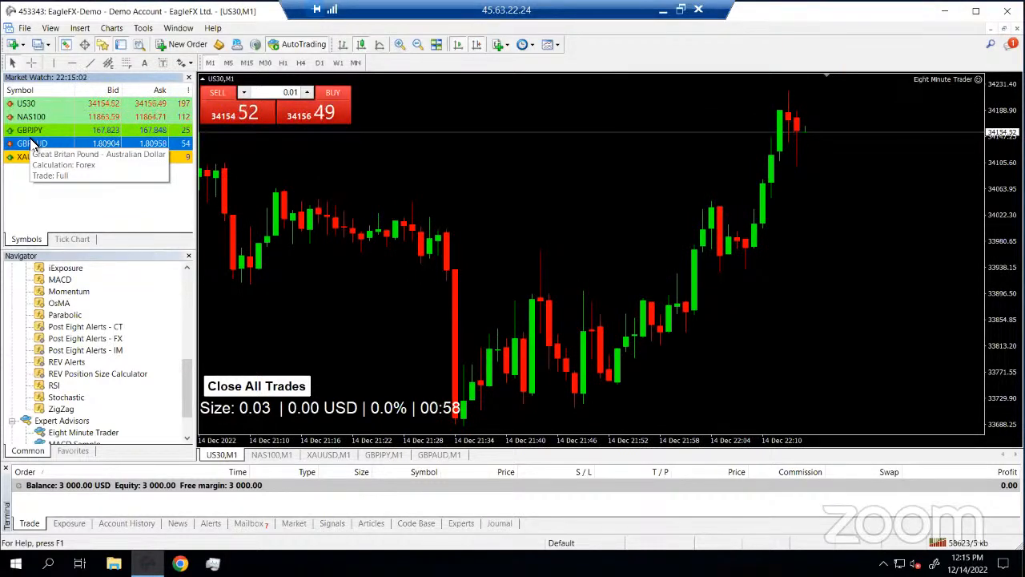
left_click(28, 108)
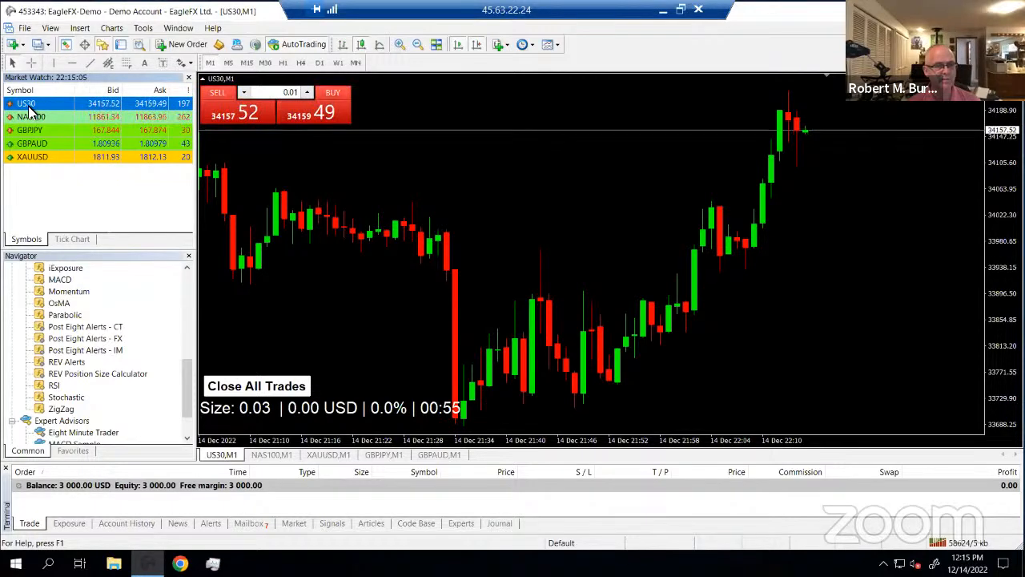
right_click(47, 175)
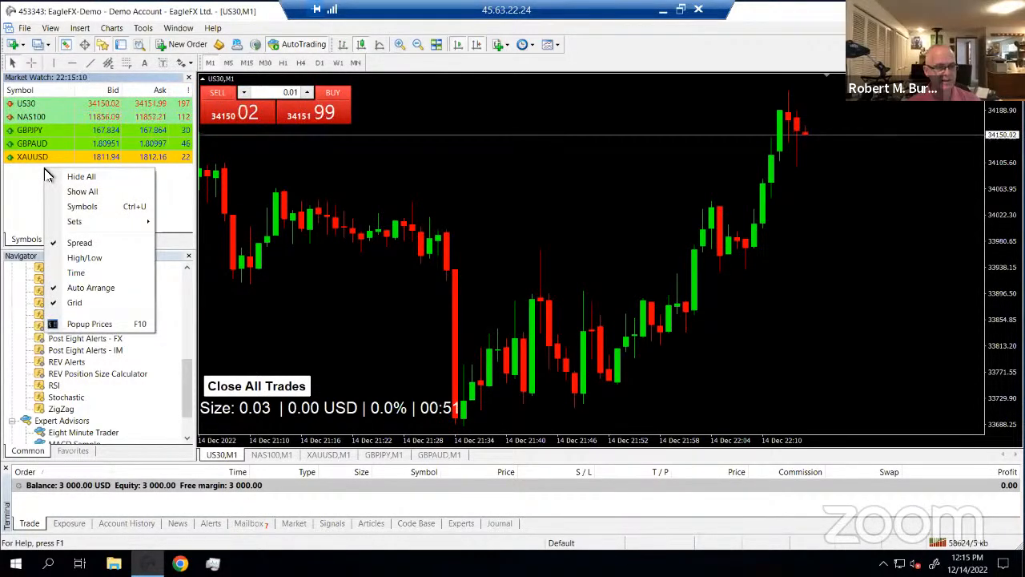
Show EURAUD from the FX Crosses group in the Market Watch symbol list
left_click(83, 207)
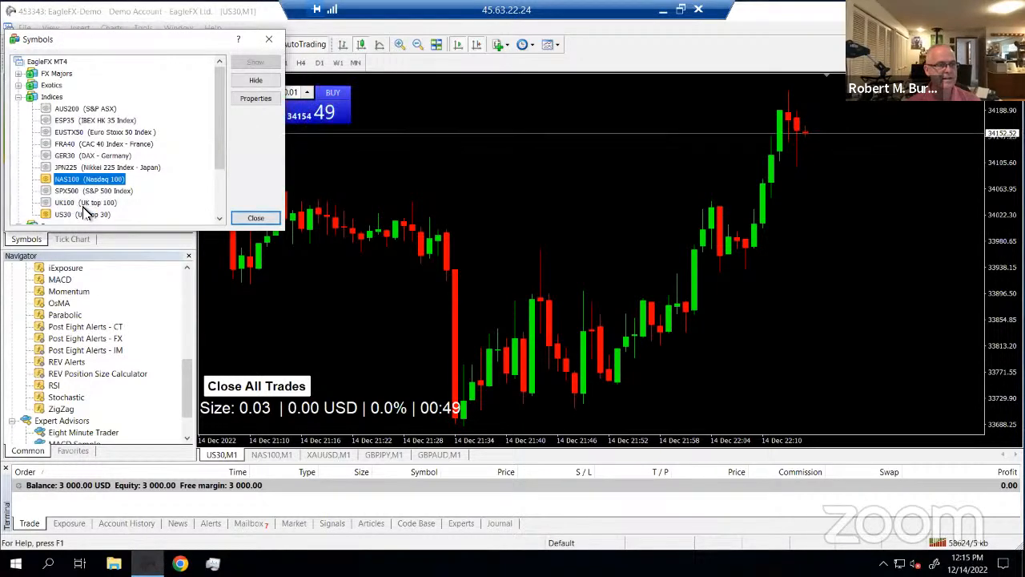
left_click(18, 97)
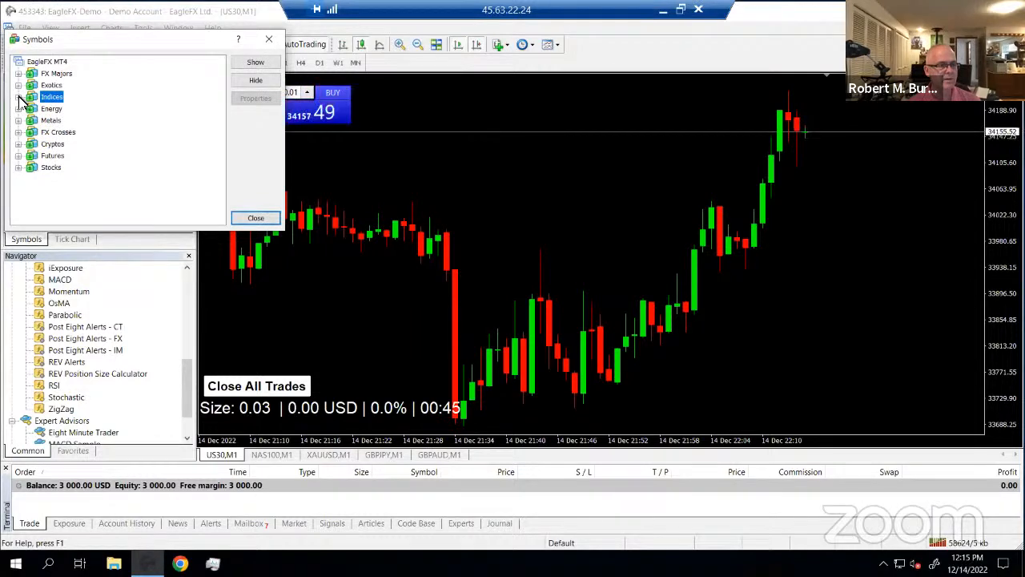
left_click(20, 133)
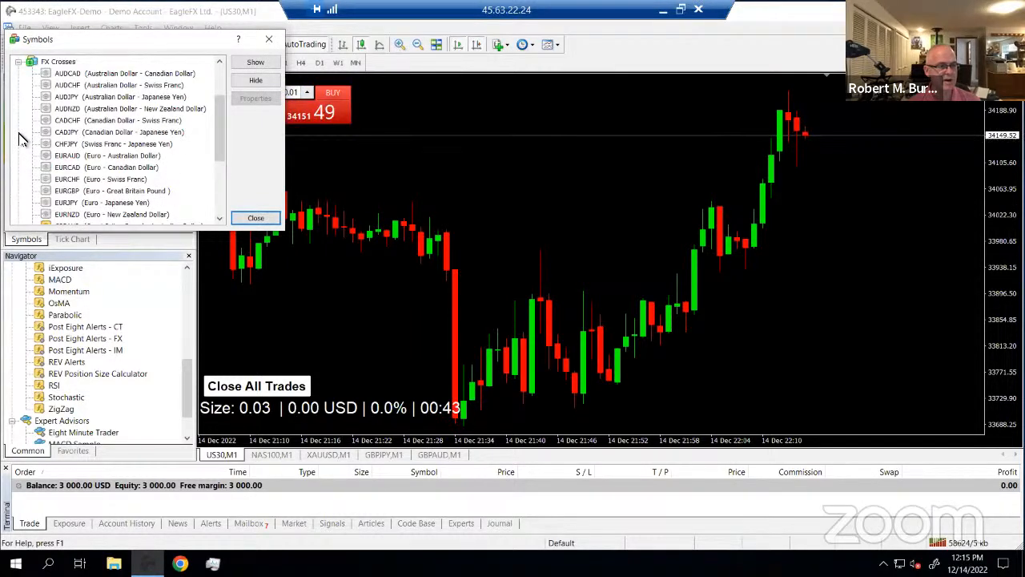
left_click(76, 161)
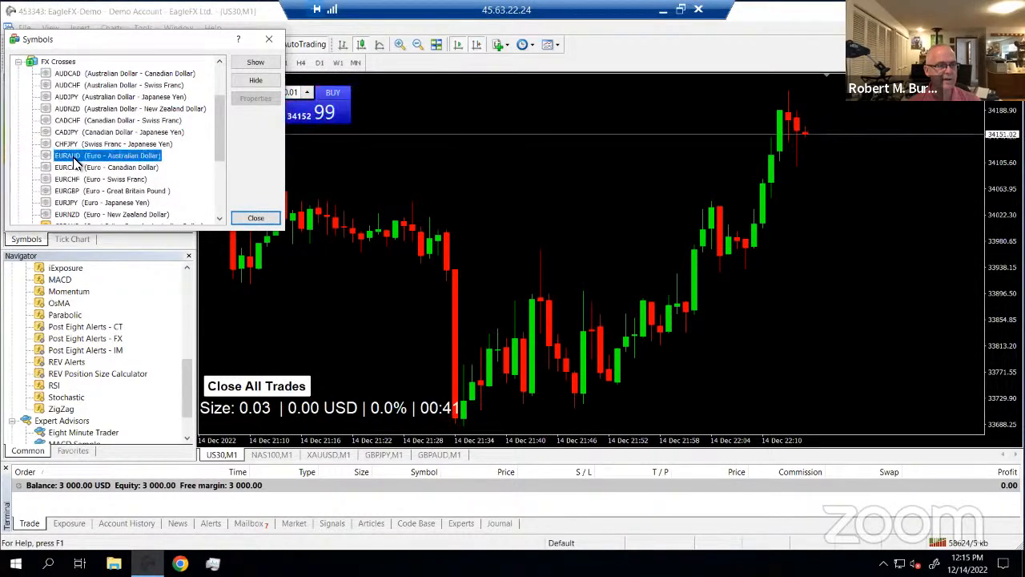
left_click(255, 219)
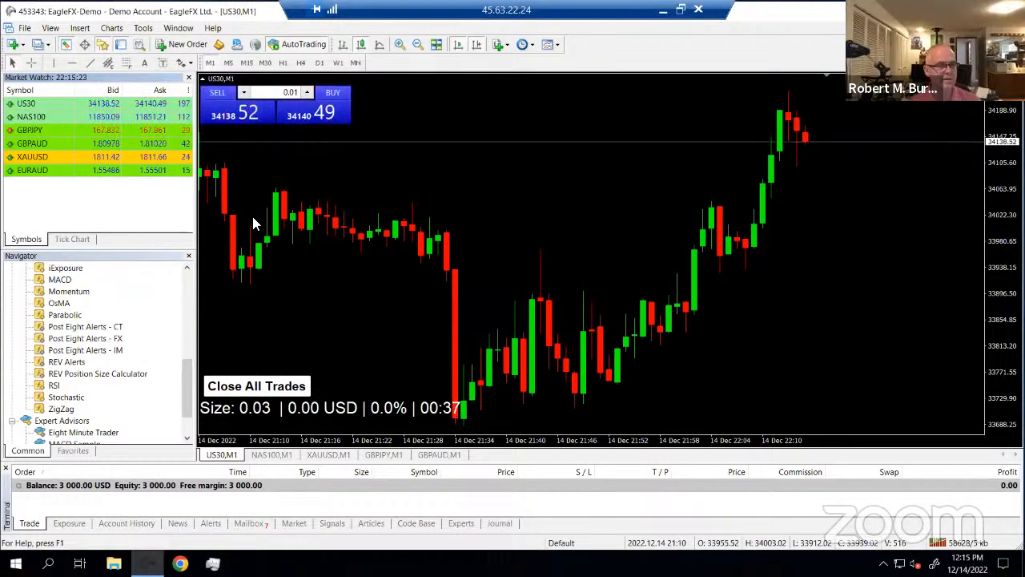
Move EURAUD to third place in Market Watch and open its chart window
left_click(44, 171)
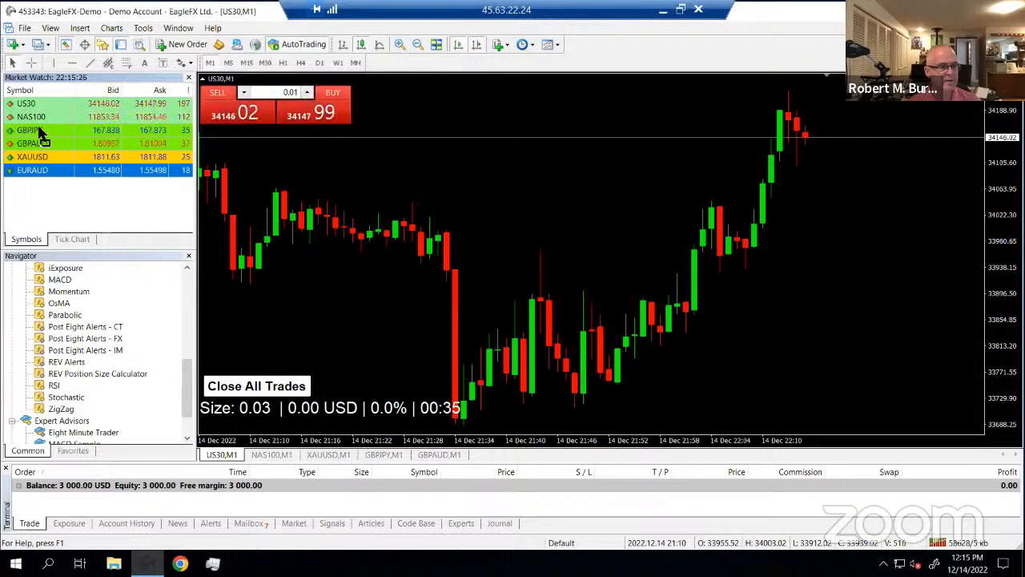
left_click_drag(40, 128, 42, 130)
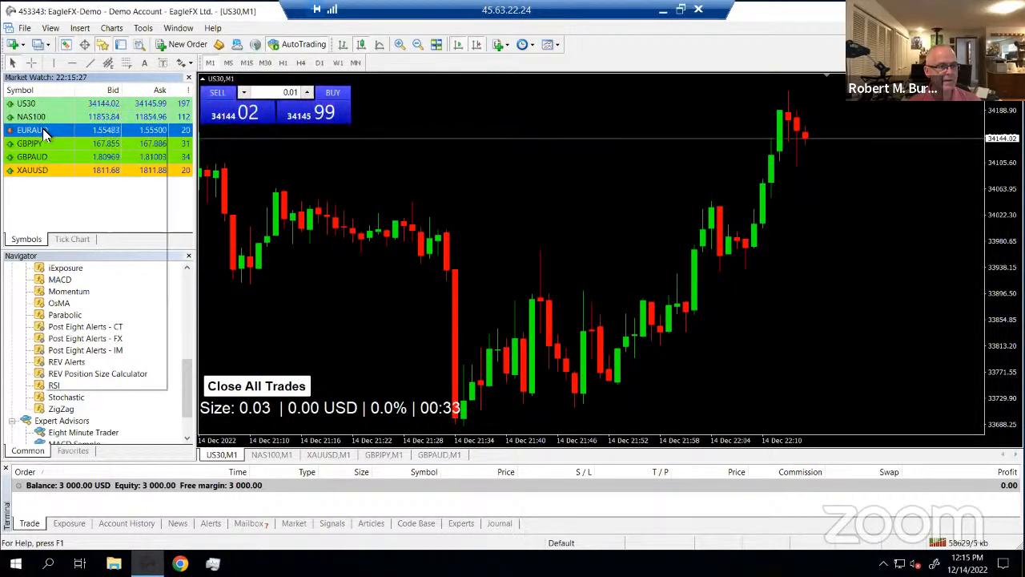
right_click(45, 130)
left_click(81, 152)
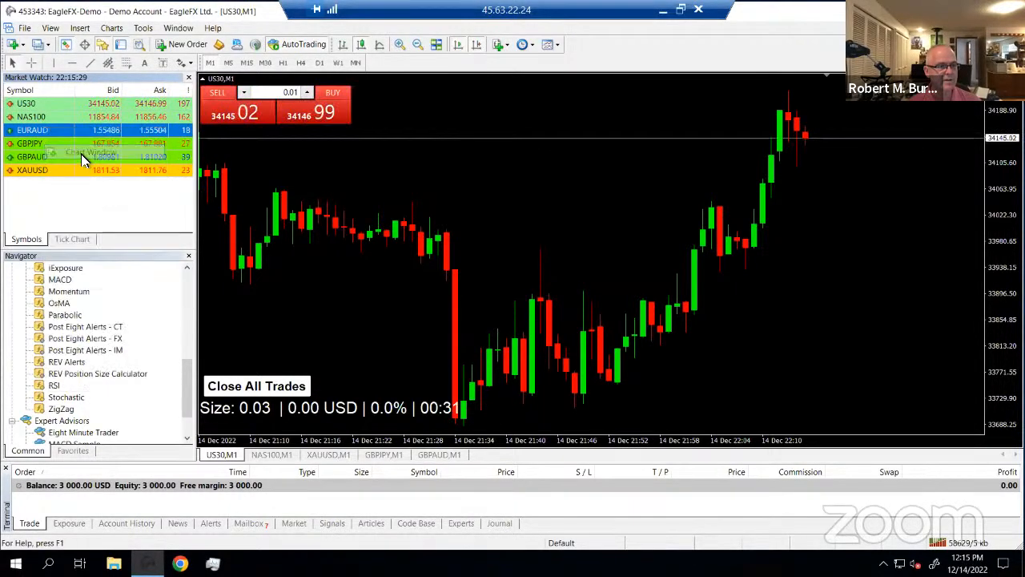
Return from the new EURAUD,M1 chart to the US30,M1 chart
right_click(538, 185)
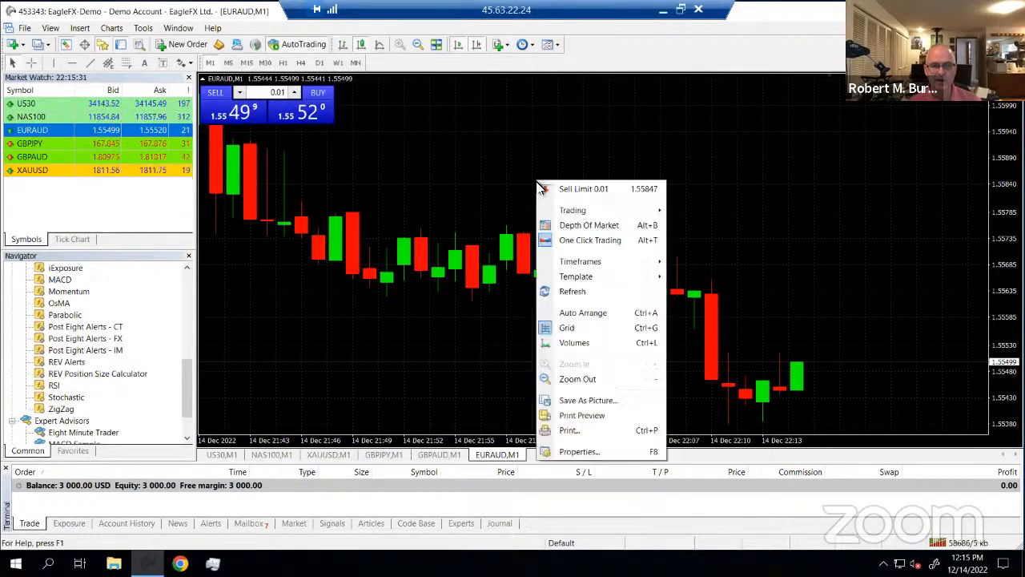
left_click(502, 171)
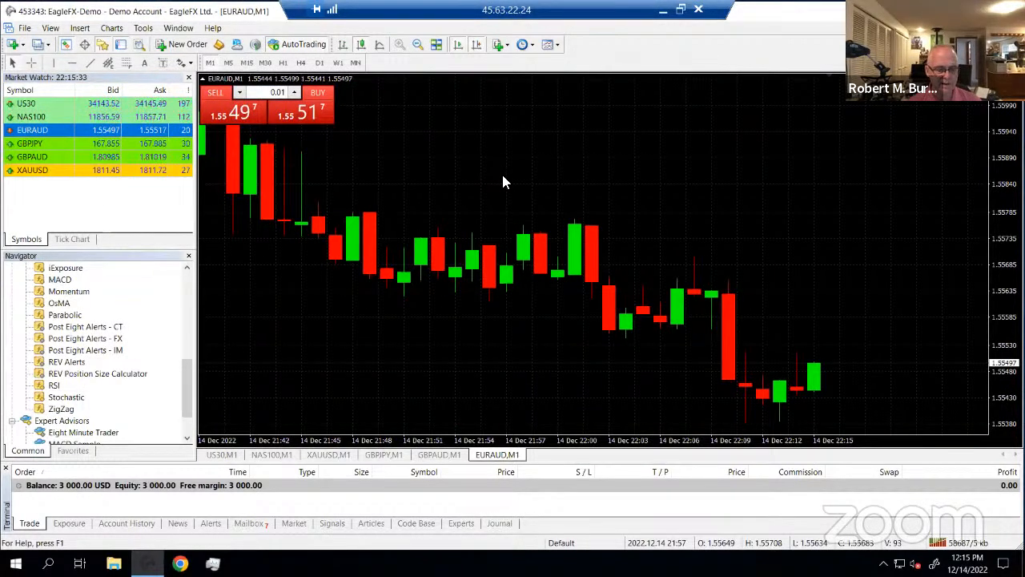
left_click(224, 455)
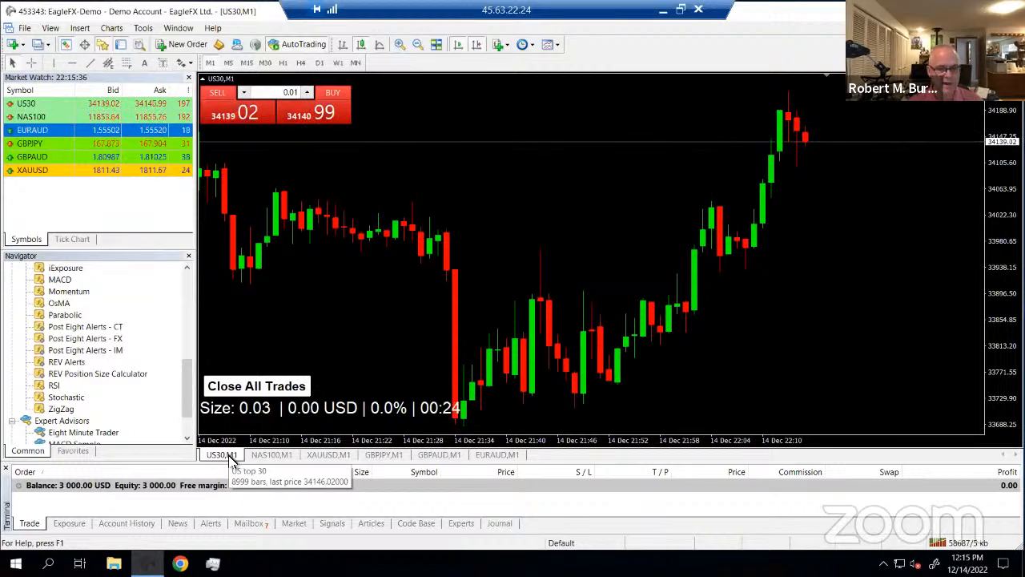
right_click(361, 319)
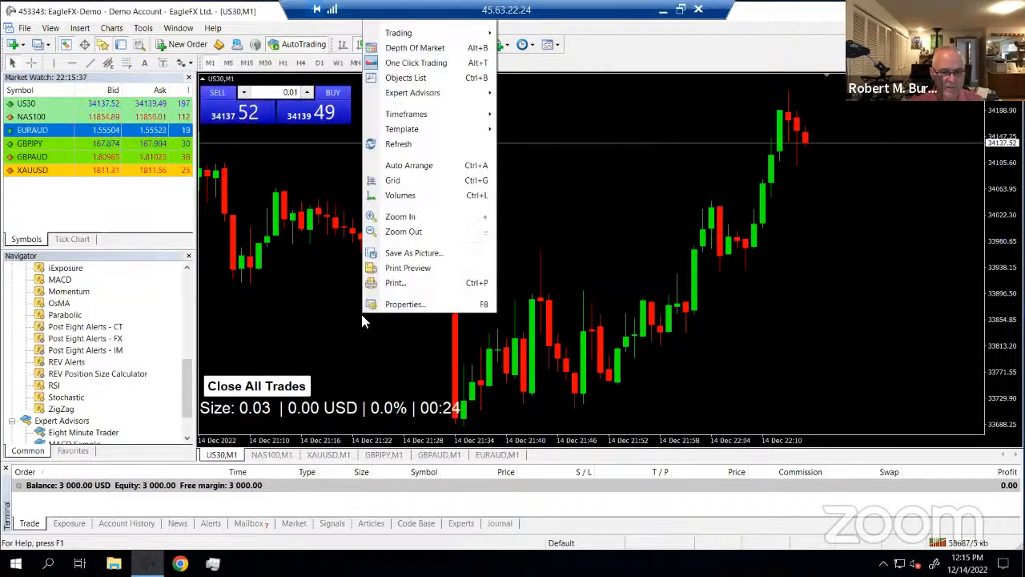
left_click(414, 305)
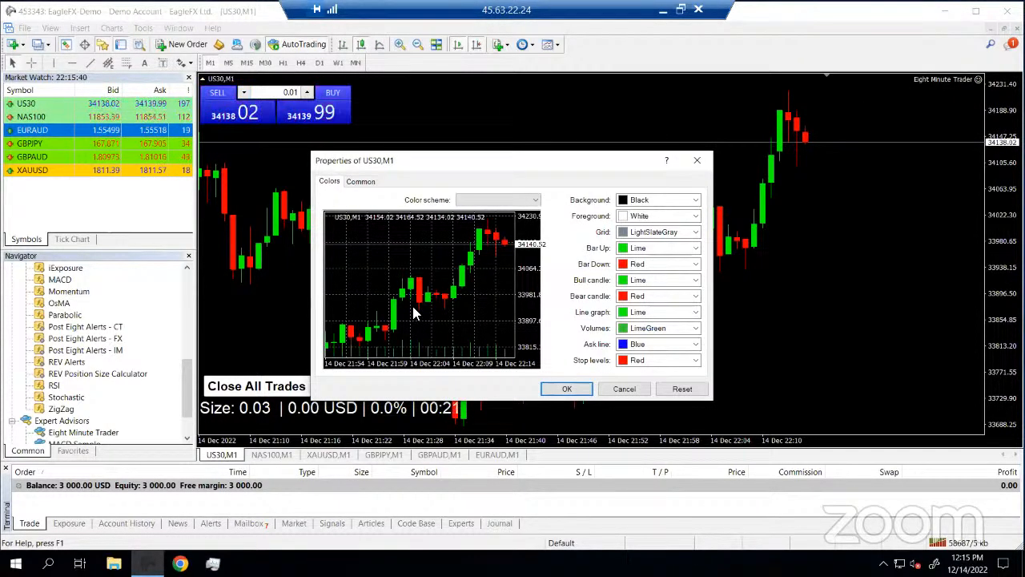
left_click(624, 390)
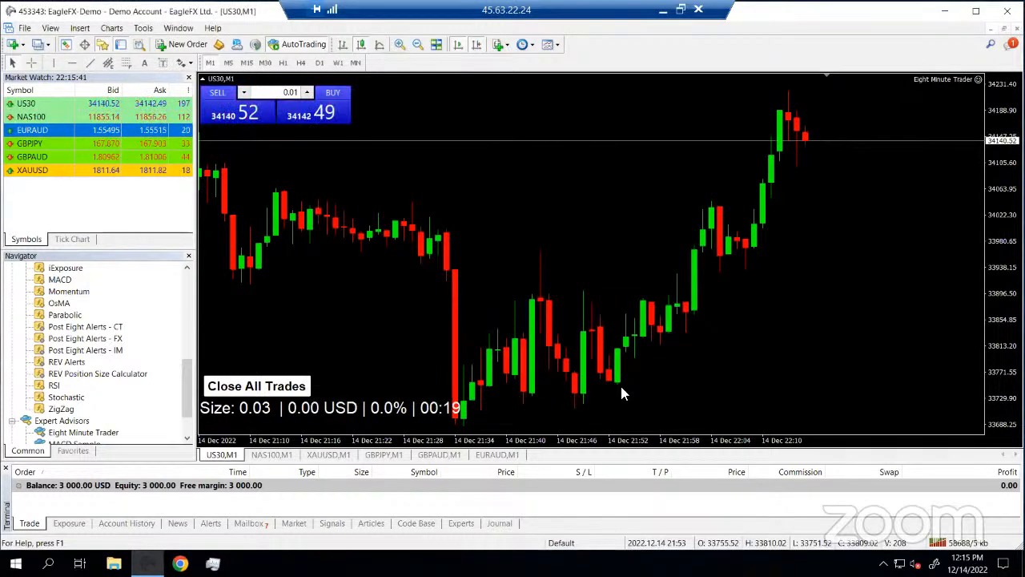
right_click(558, 169)
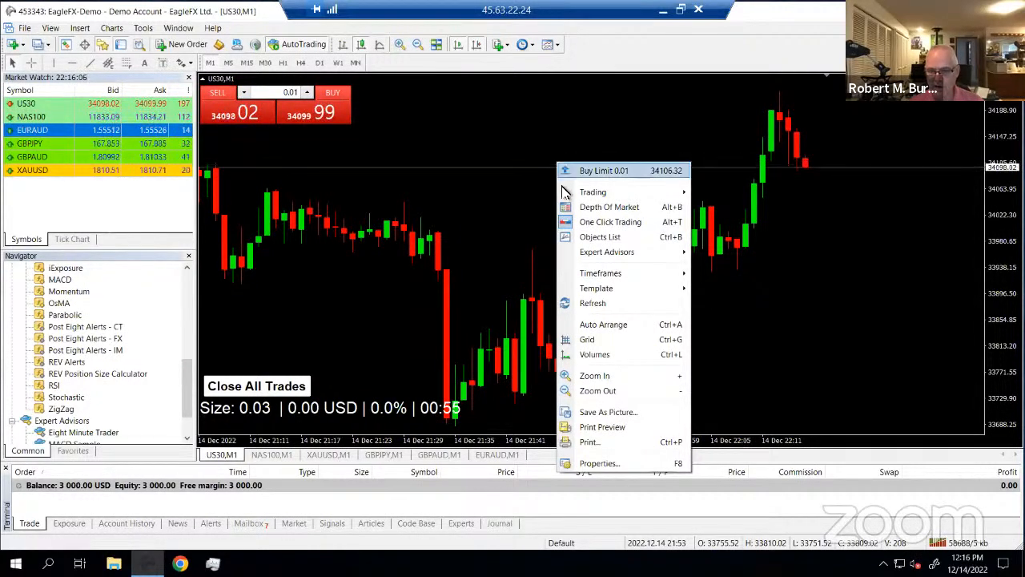
mouse_move(565, 195)
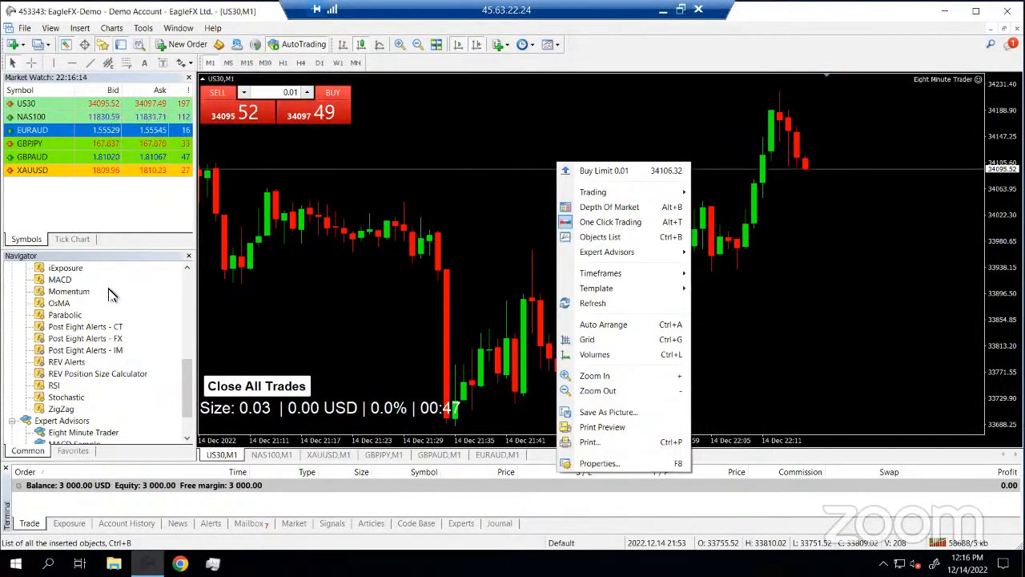
left_click(712, 297)
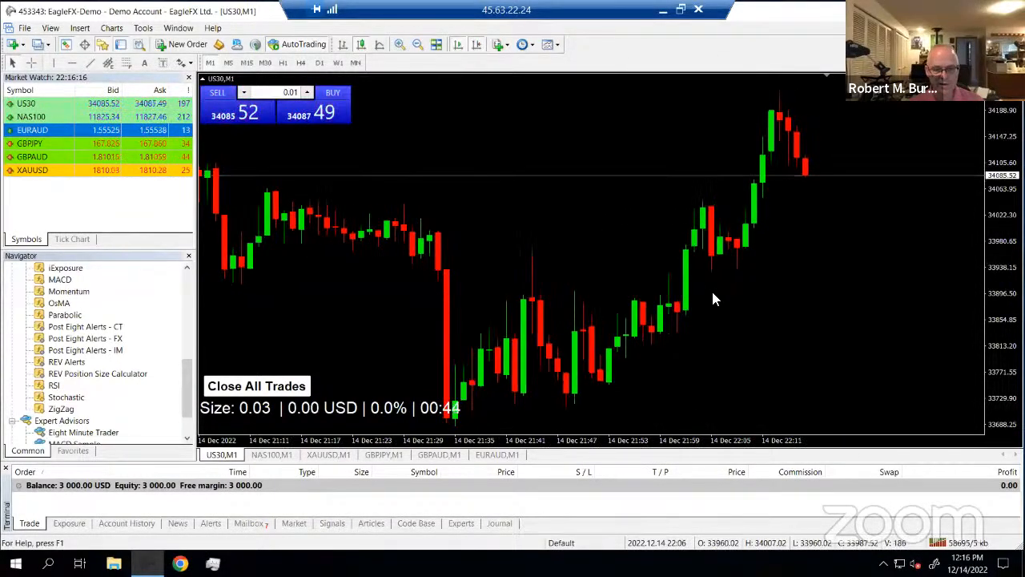
right_click(350, 238)
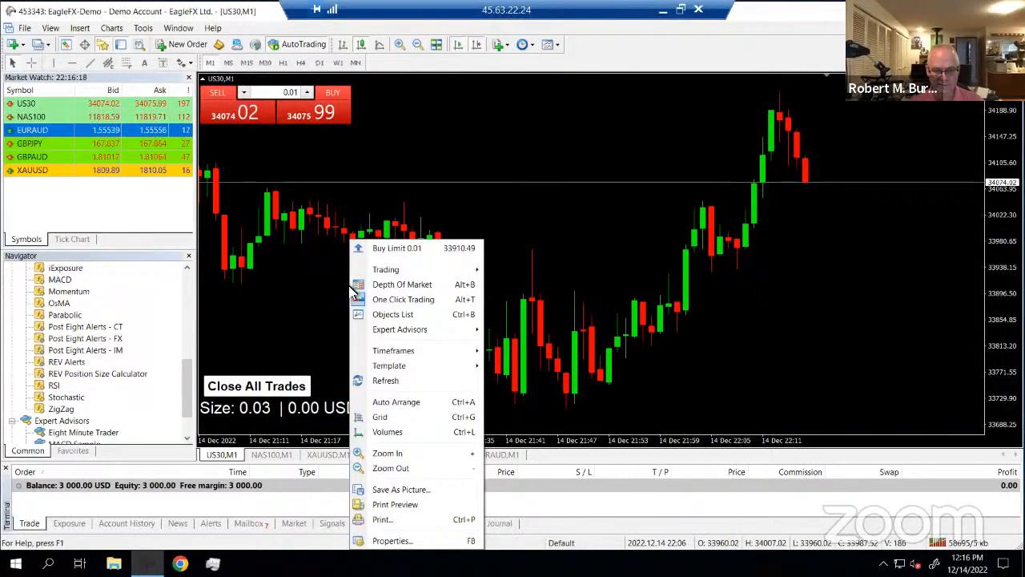
left_click(551, 138)
right_click(597, 134)
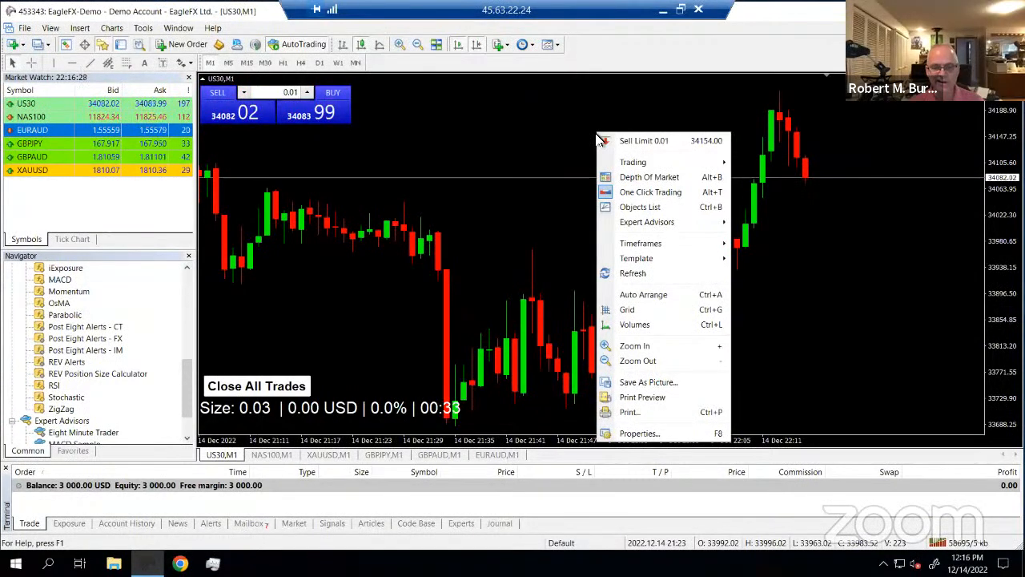
left_click(550, 189)
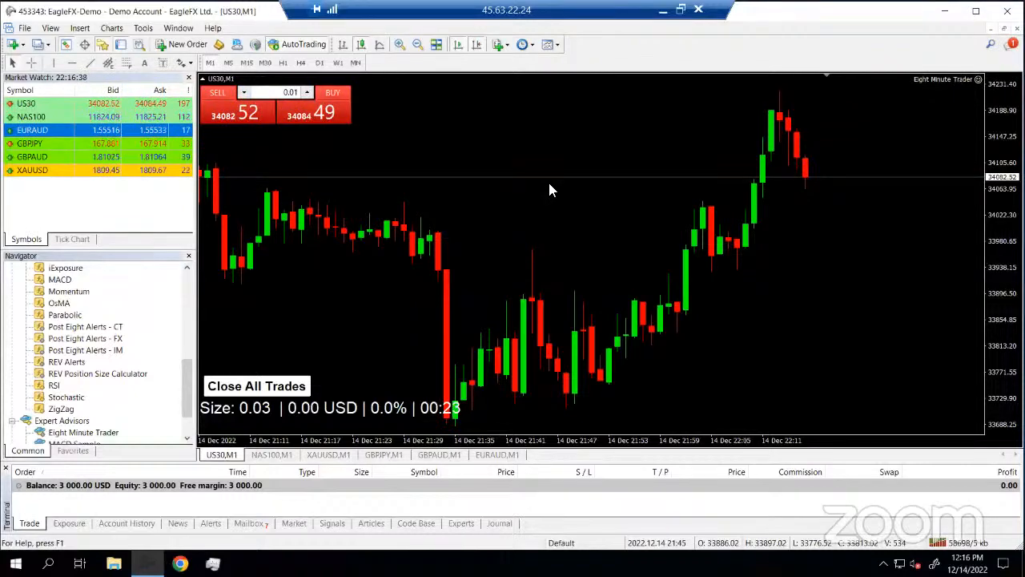
Close the Eight Minute Trader expert inputs unchanged and select it in the Navigator
left_click(979, 79)
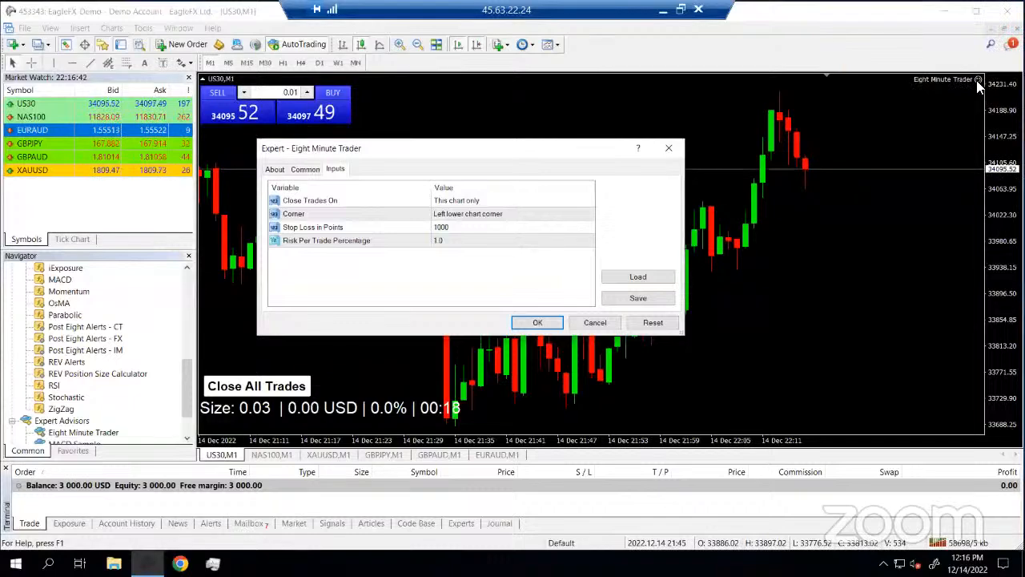
left_click(669, 148)
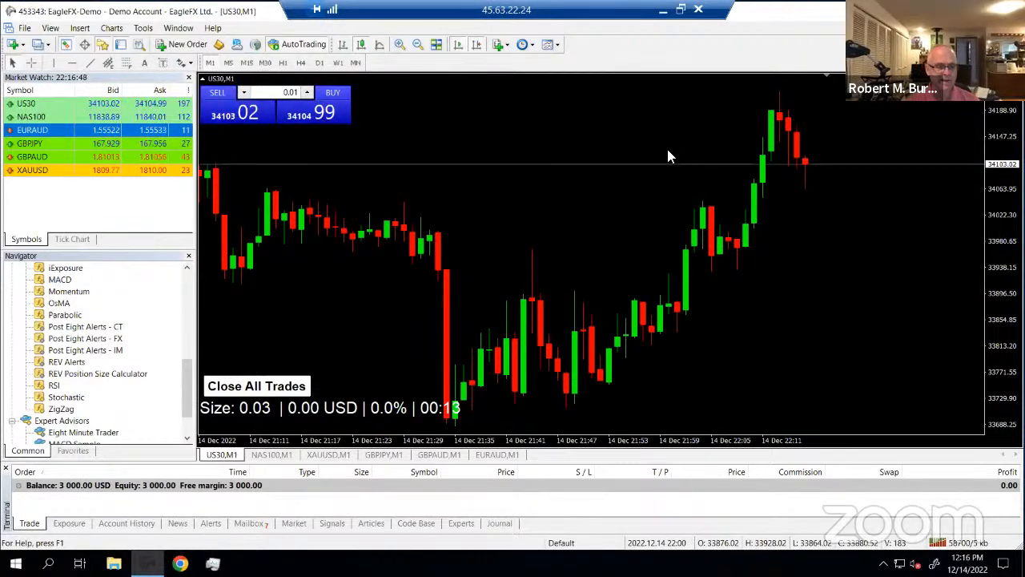
left_click(96, 432)
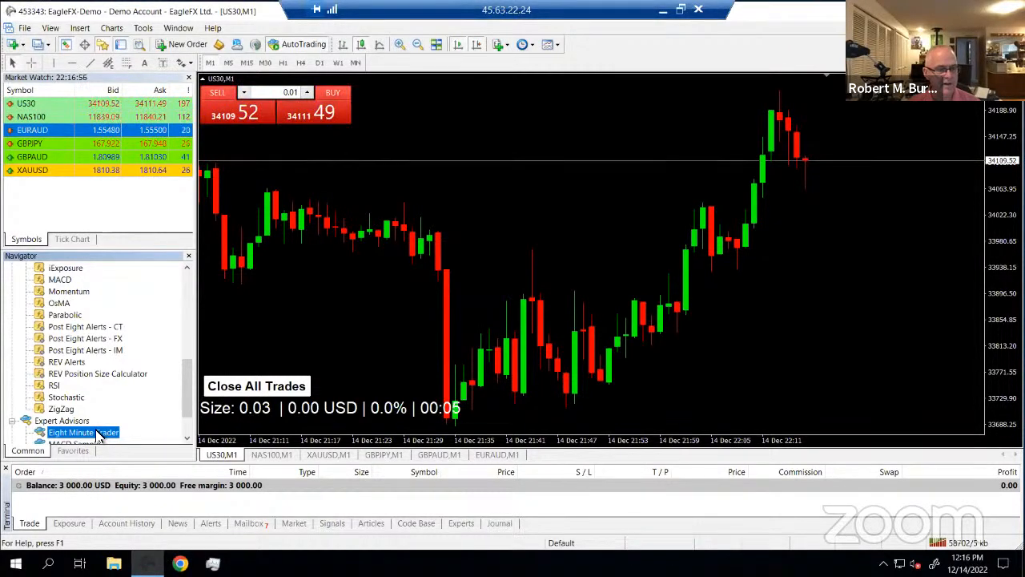
left_click(72, 362)
left_click(82, 374)
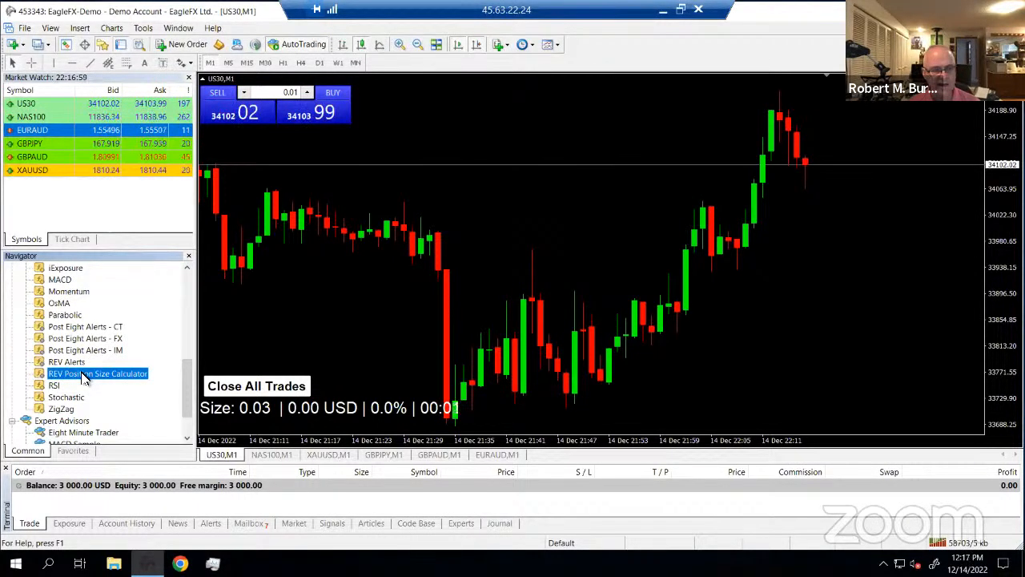
left_click(75, 363)
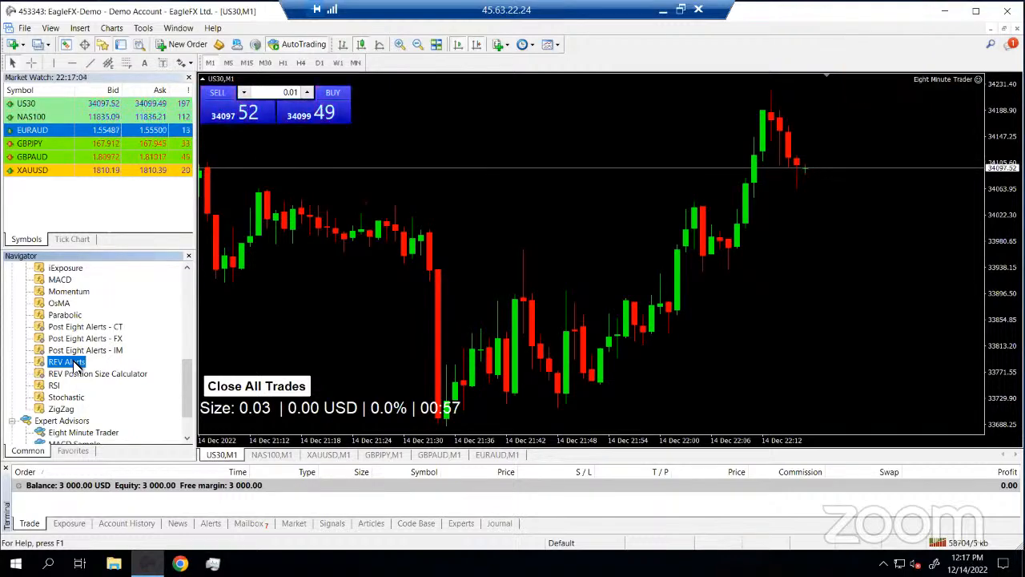
left_click(189, 278)
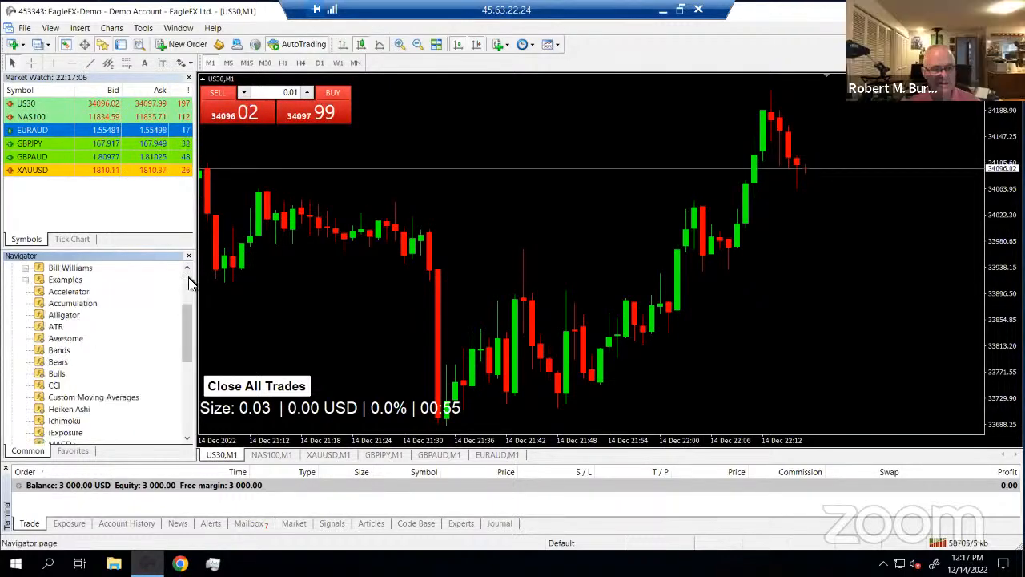
left_click(189, 278)
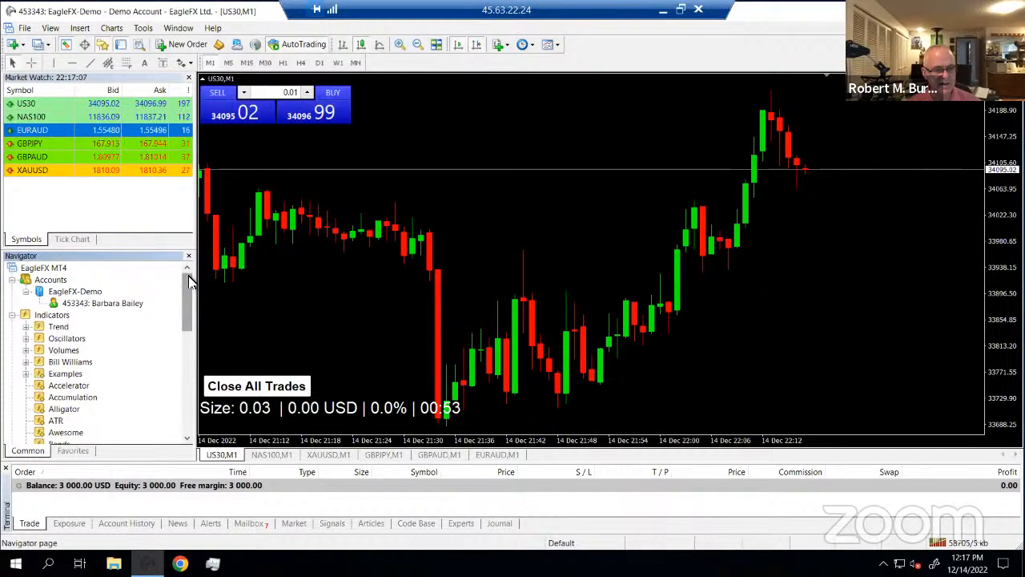
left_click(12, 316)
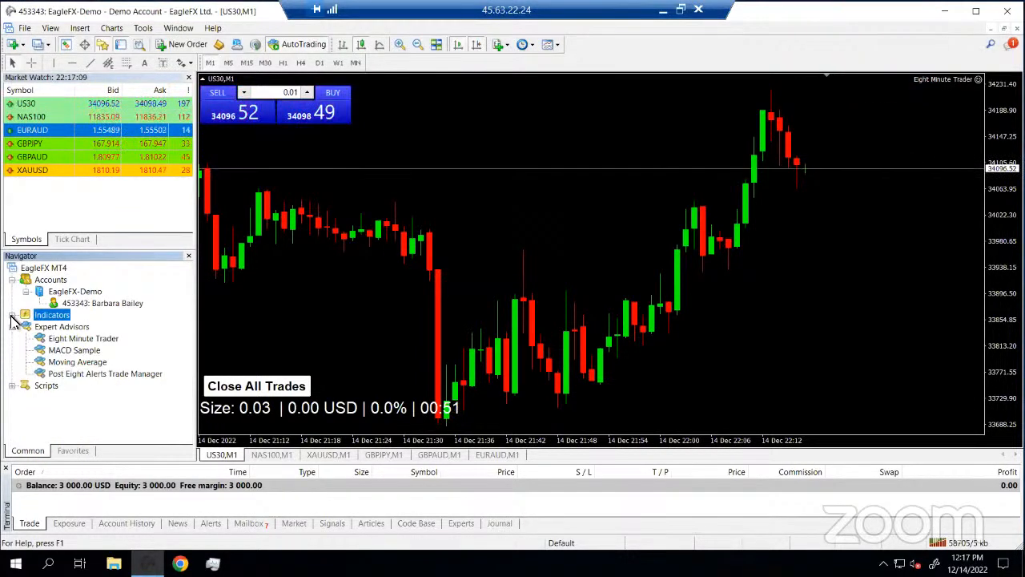
left_click(80, 374)
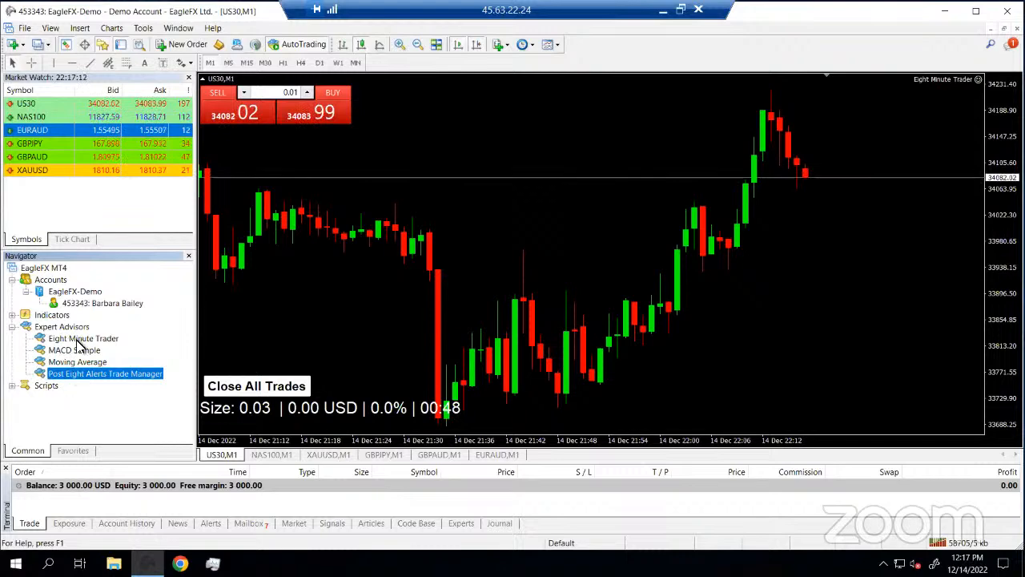
left_click(80, 340)
left_click(92, 374)
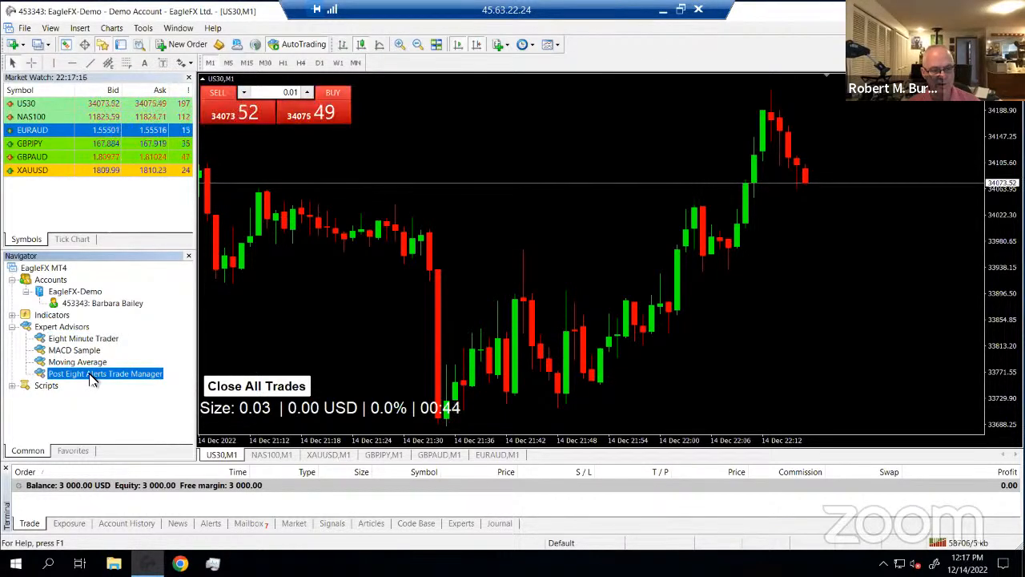
left_click(77, 340)
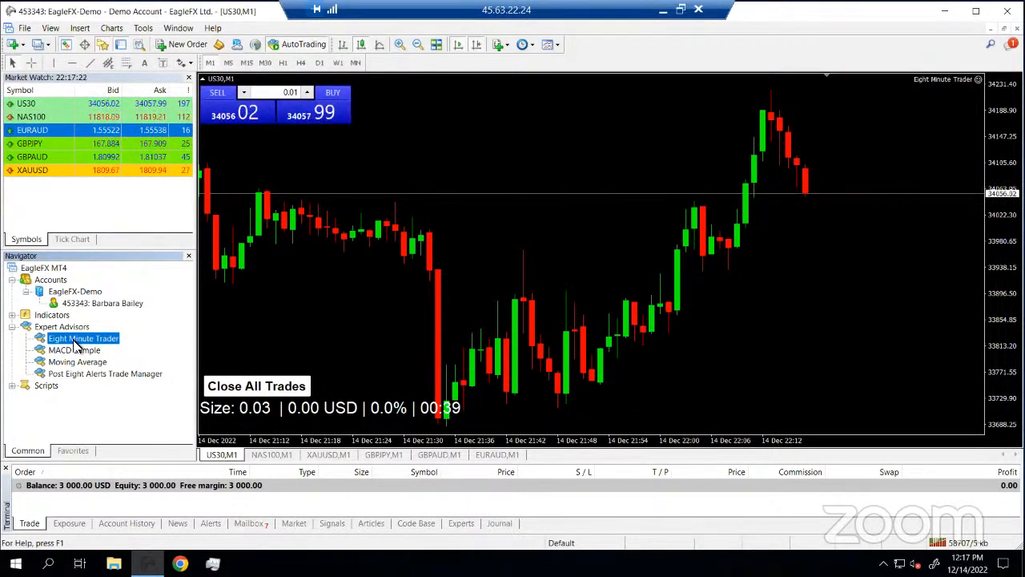
left_click(13, 316)
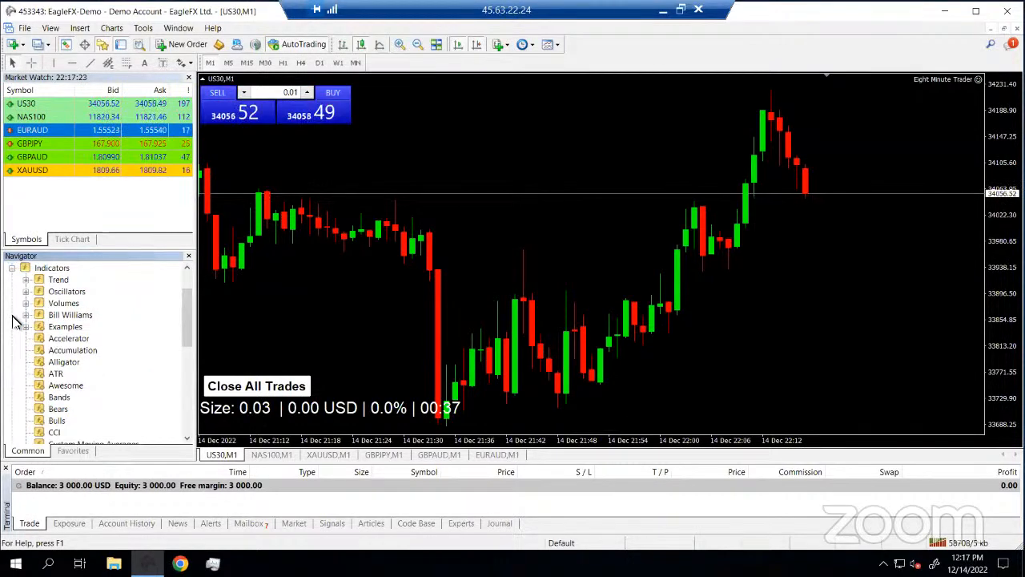
left_click(189, 420)
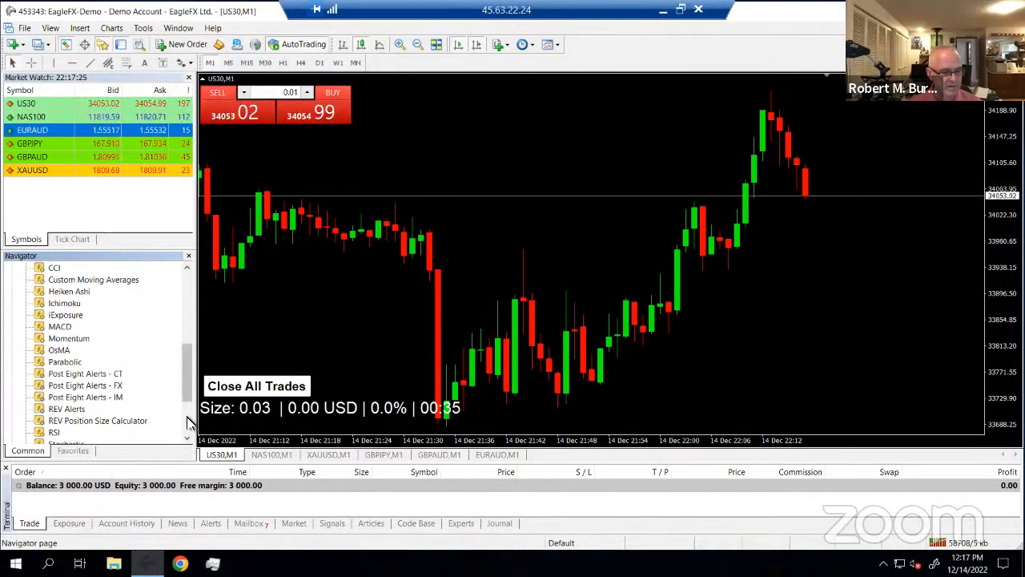
left_click(189, 420)
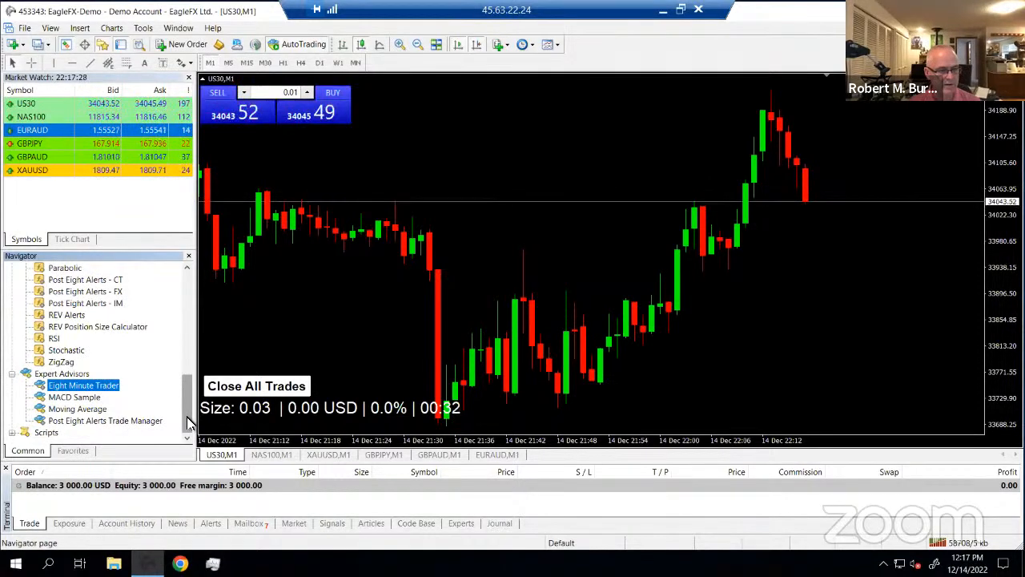
left_click(66, 316)
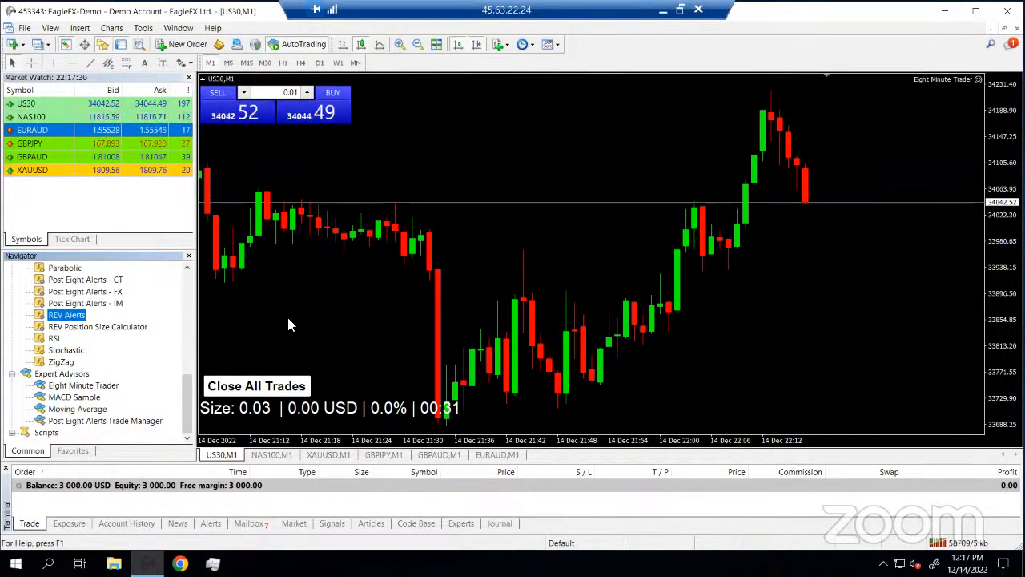
left_click_drag(290, 323, 316, 320)
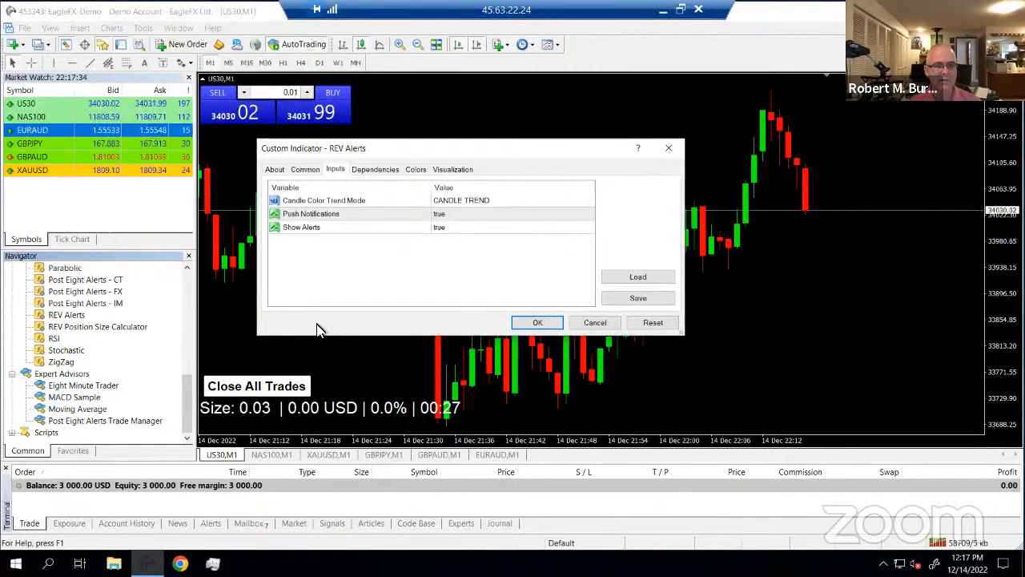
left_click(594, 324)
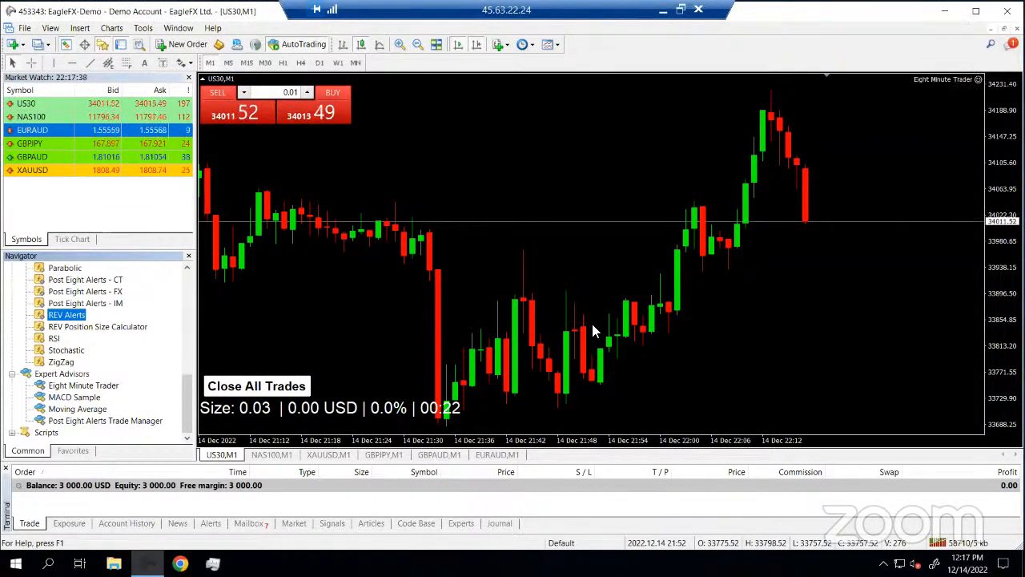
In Options, uncheck disabling experts on account change and profile change, then confirm with OK
left_click(142, 28)
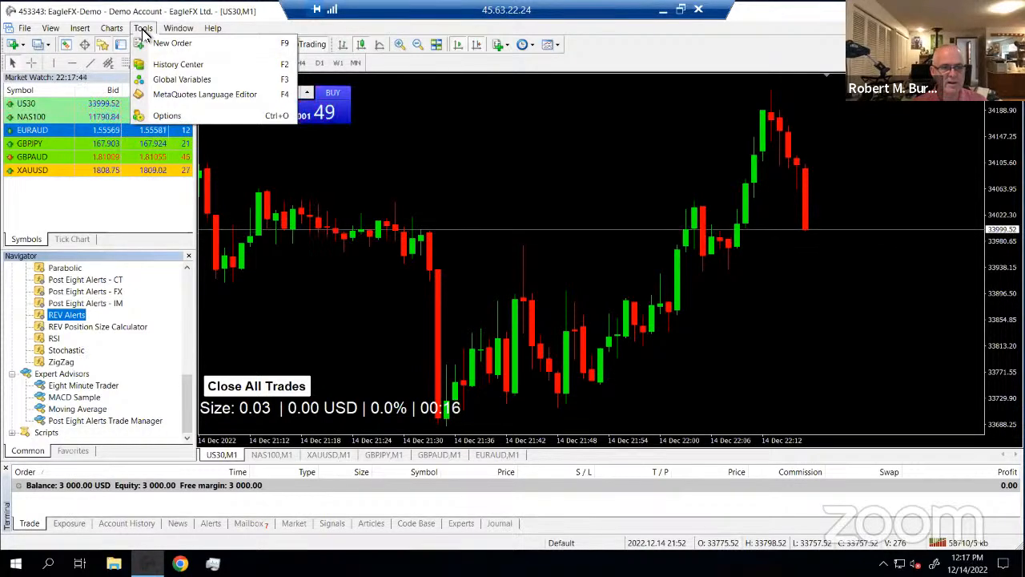
left_click(166, 117)
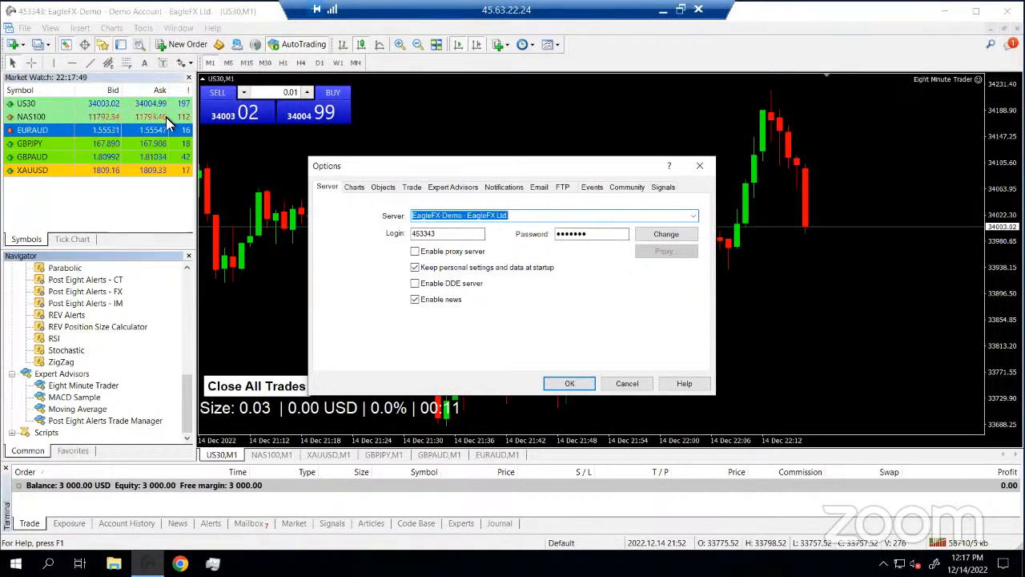
left_click(628, 384)
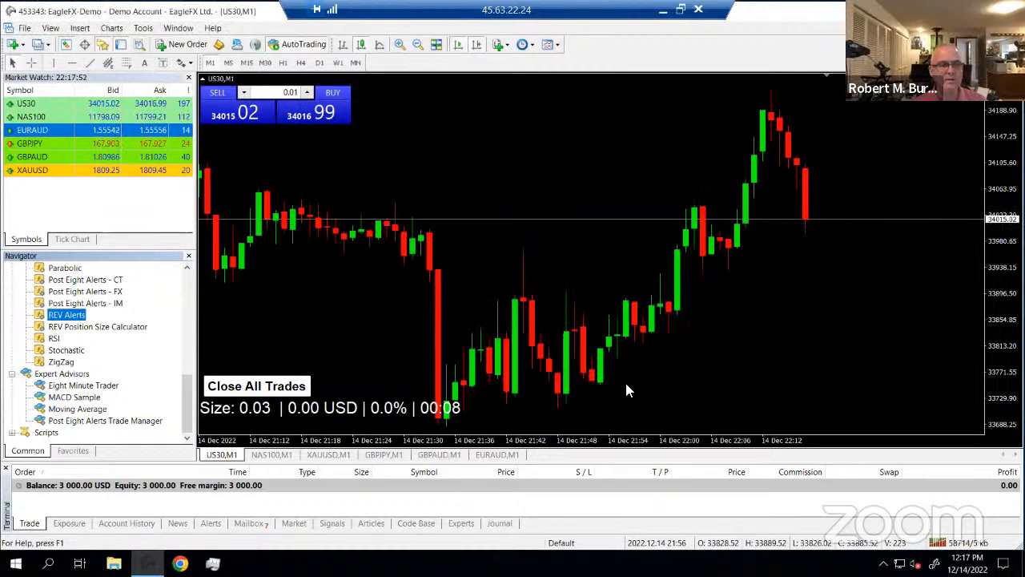
left_click(142, 29)
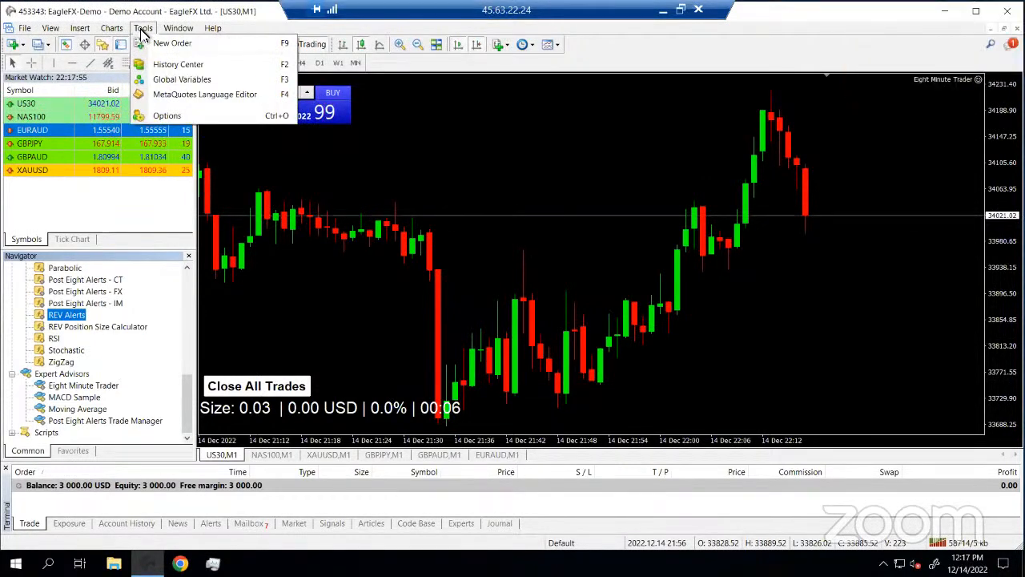
left_click(177, 115)
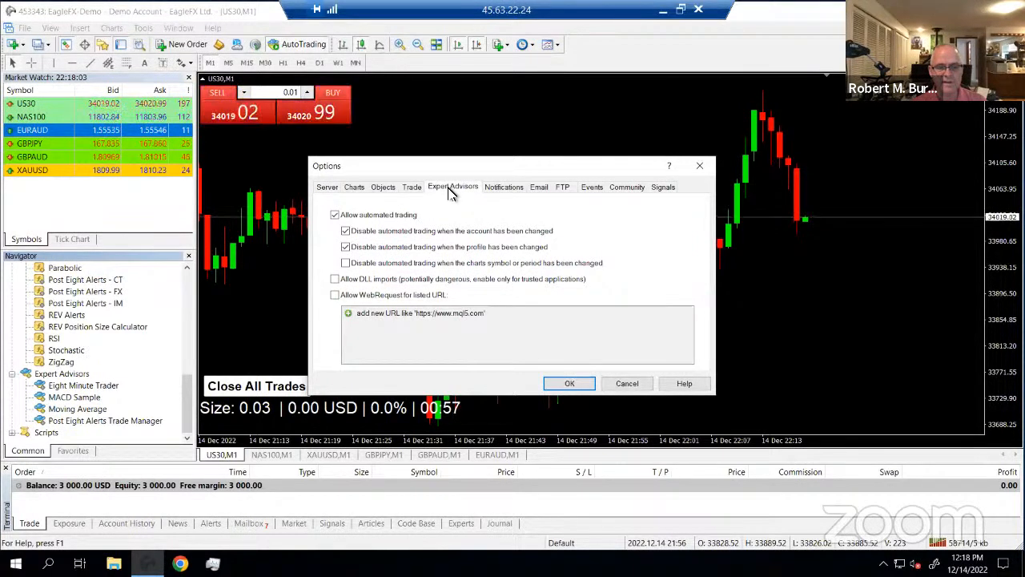
left_click(345, 230)
left_click(345, 247)
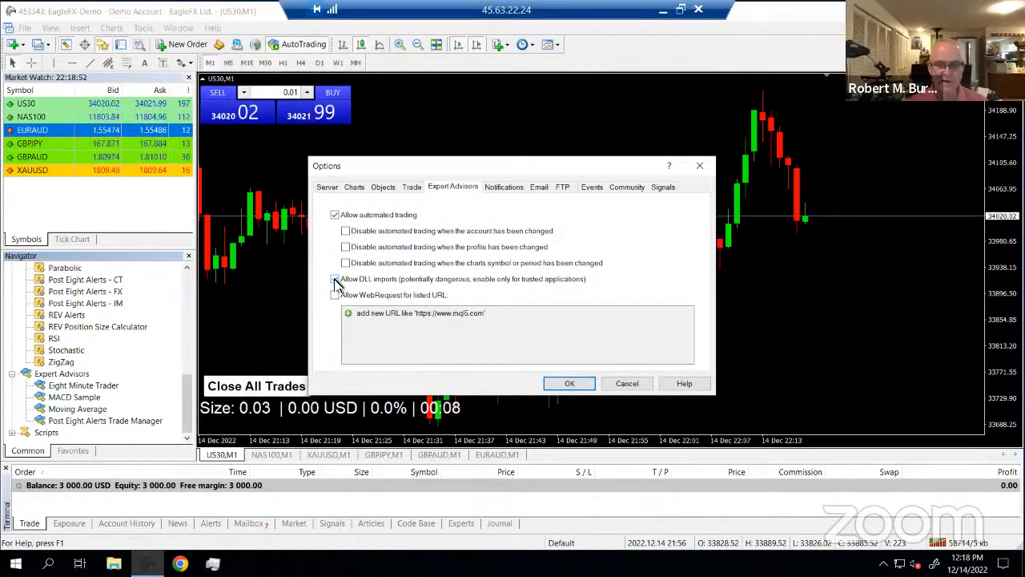
left_click(570, 384)
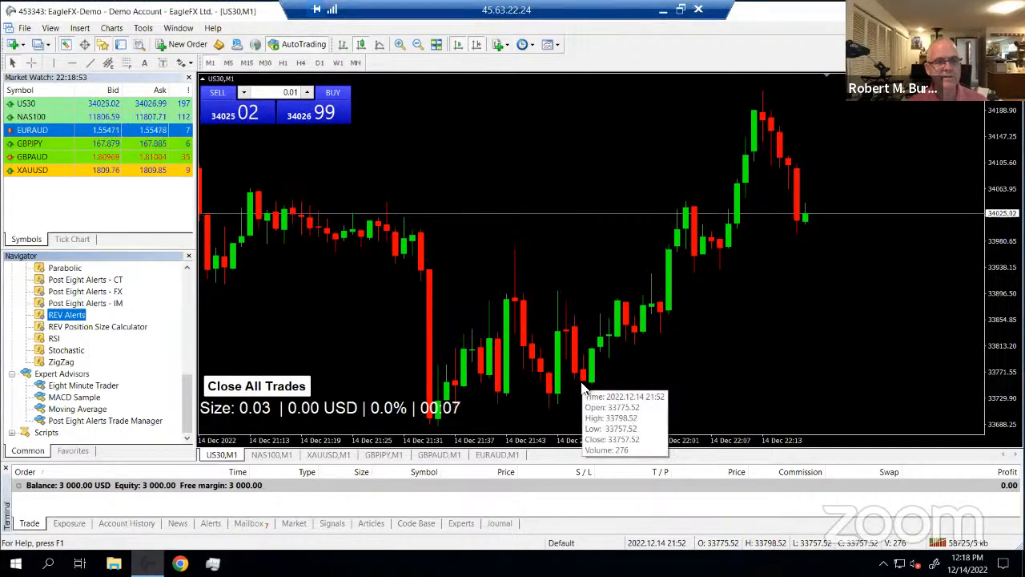
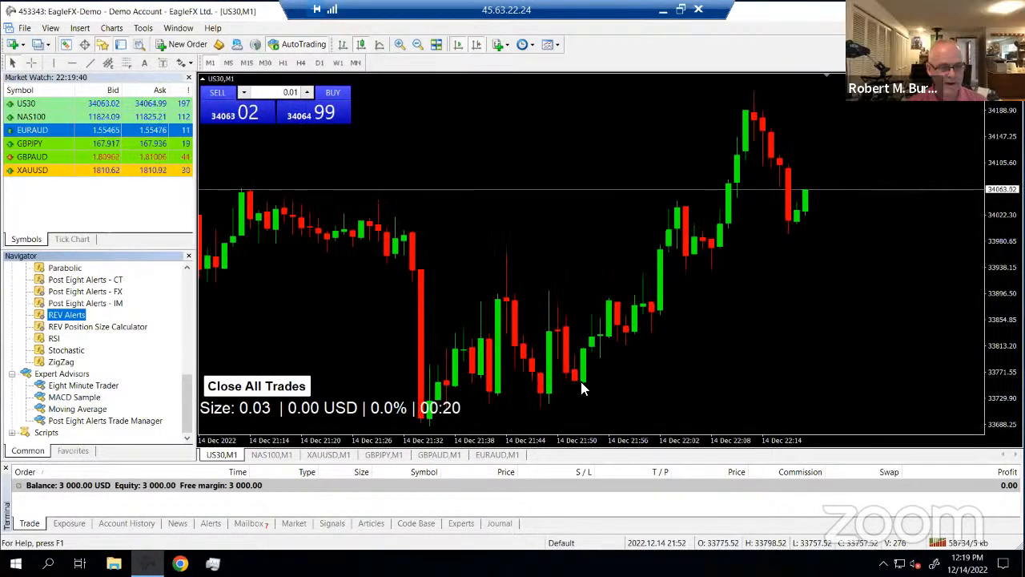
Drop REV Alerts onto the US30 M1 chart with Candle Color Trend Mode set to NONE
left_click_drag(311, 329, 310, 314)
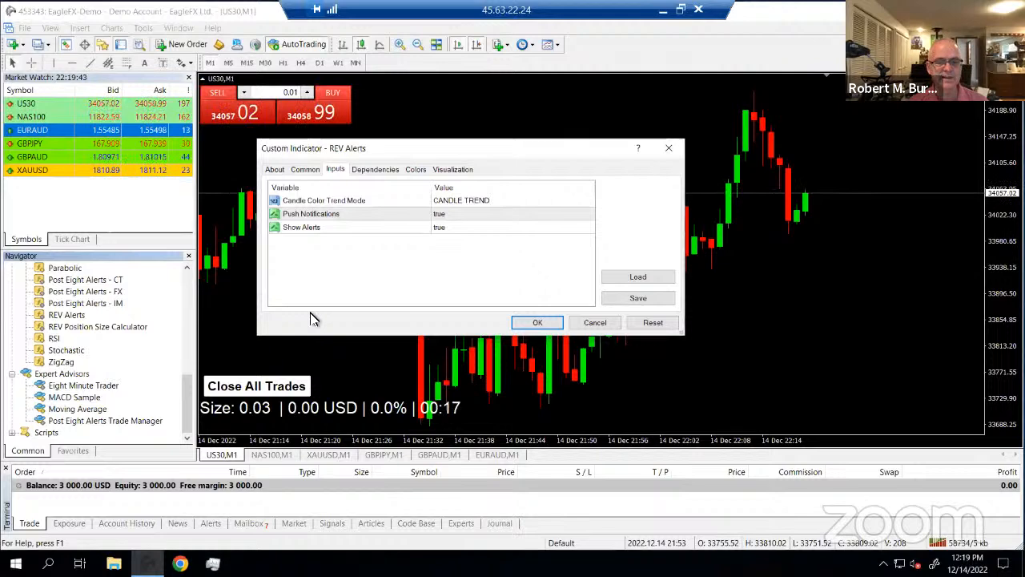
left_click(474, 201)
left_click(474, 203)
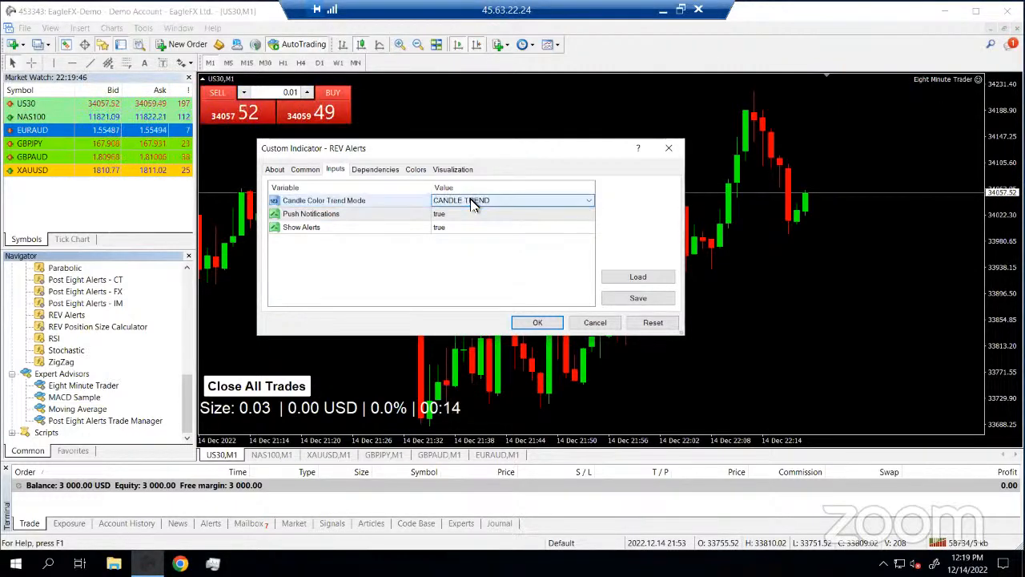
left_click(472, 202)
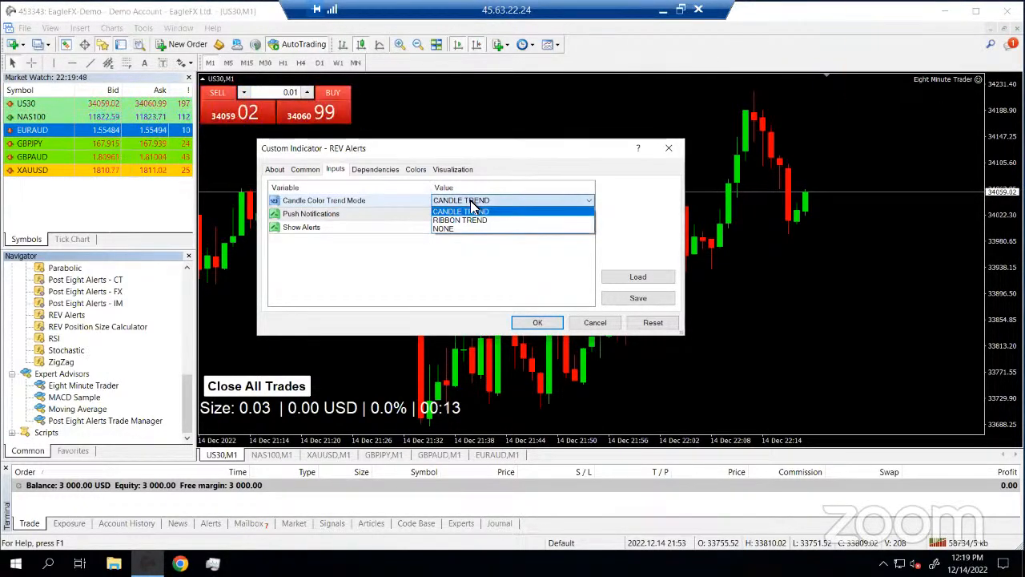
left_click(445, 229)
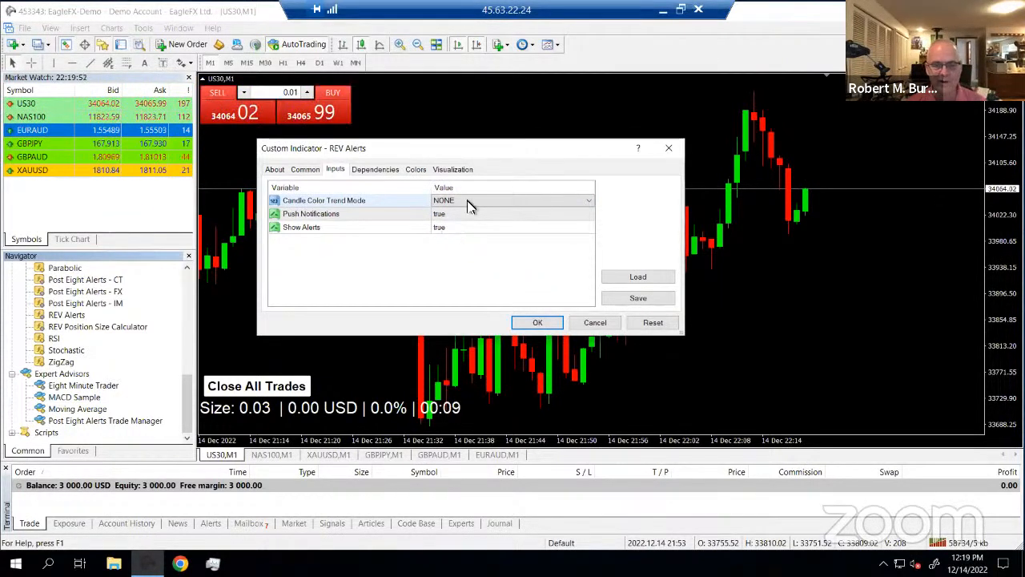
left_click(472, 202)
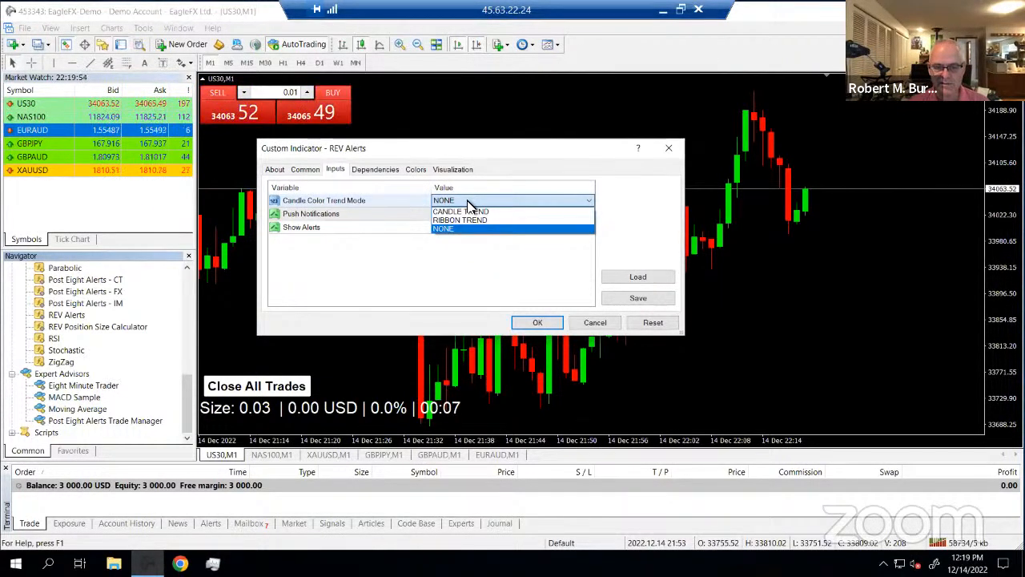
left_click(452, 256)
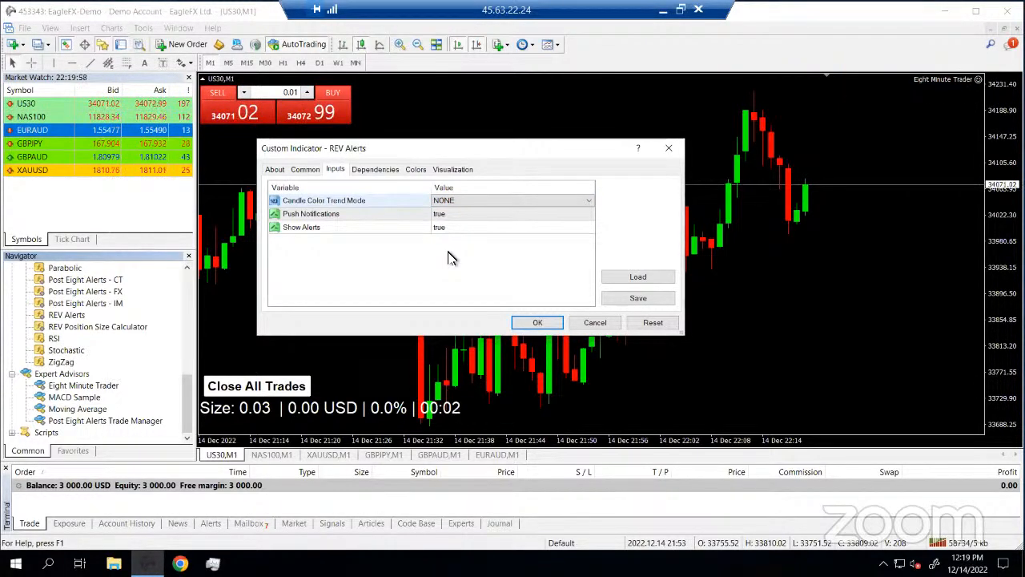
left_click(531, 323)
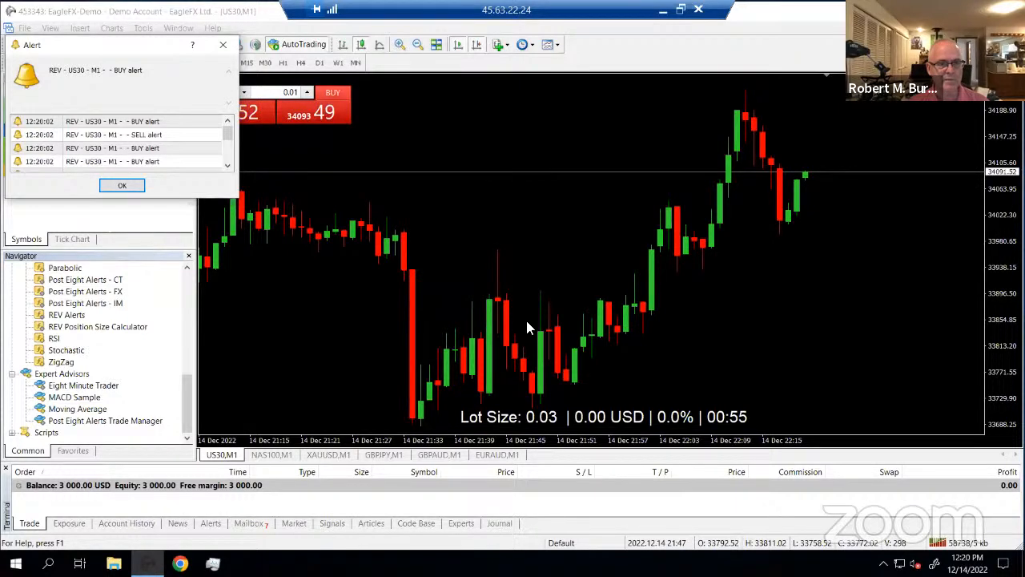
Dismiss the REV alerts and set the Eight Minute Trader Corner to right lower chart corner
left_click(222, 45)
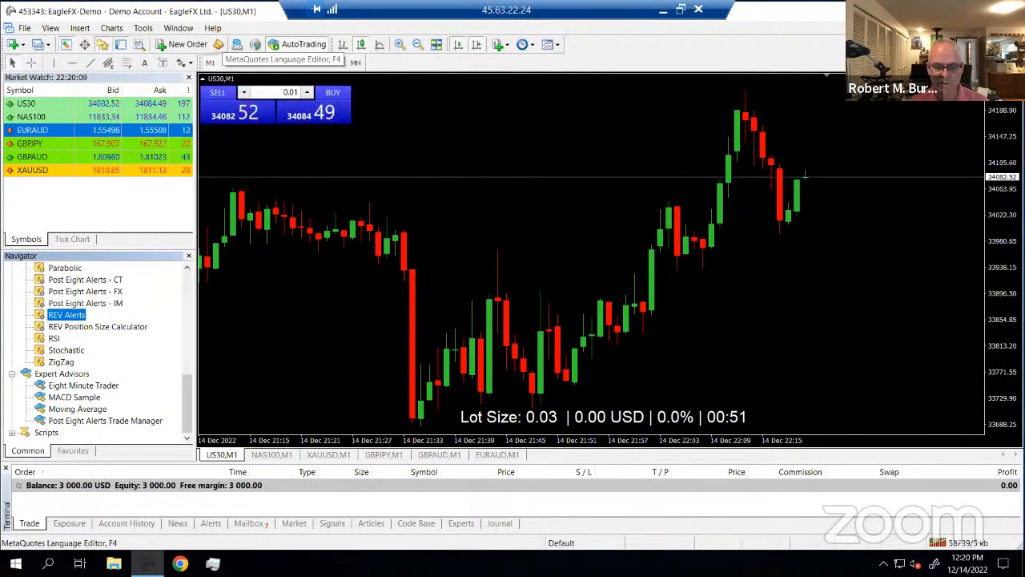
double_click(83, 386)
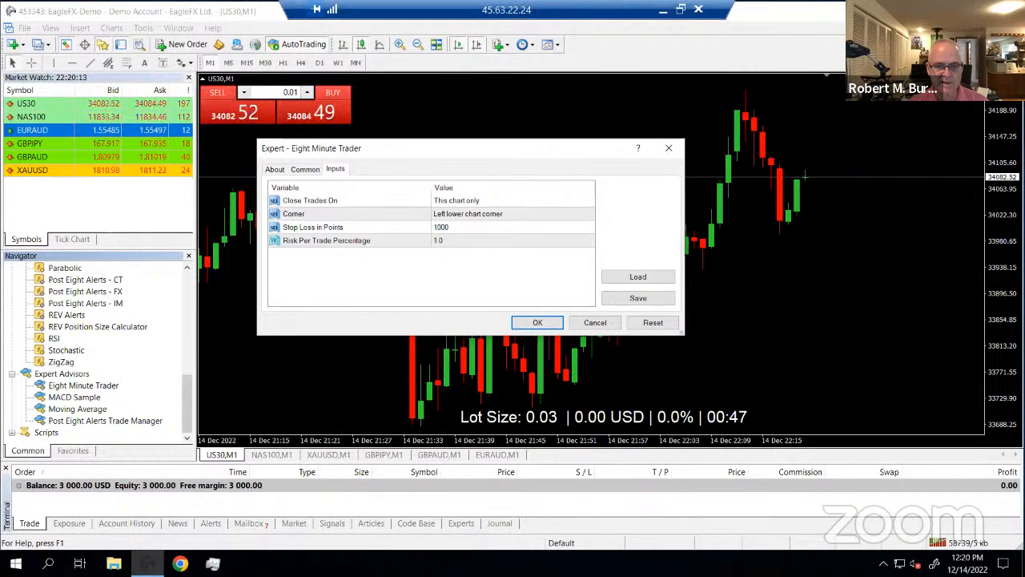
left_click(473, 215)
left_click(474, 214)
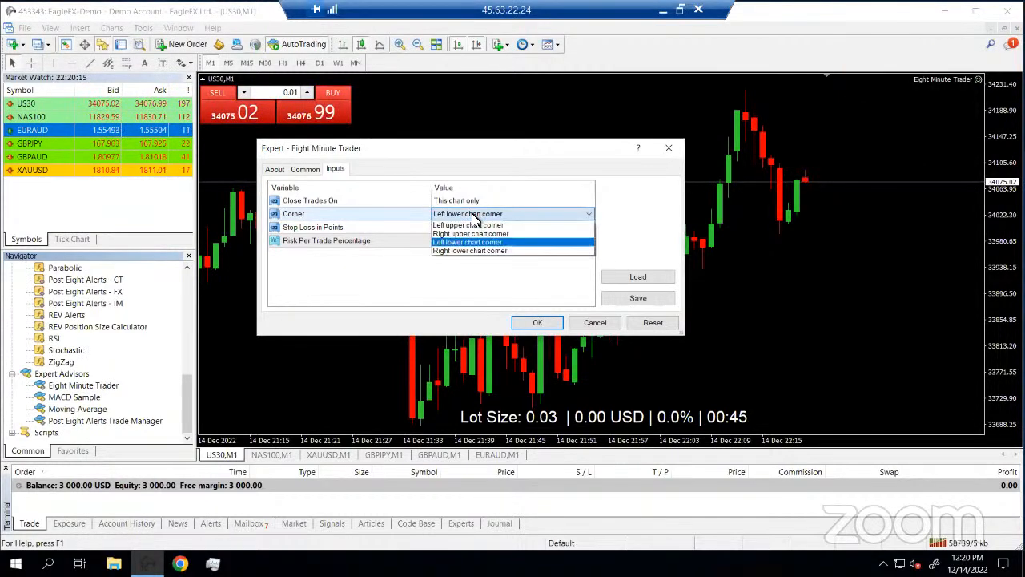
left_click(476, 250)
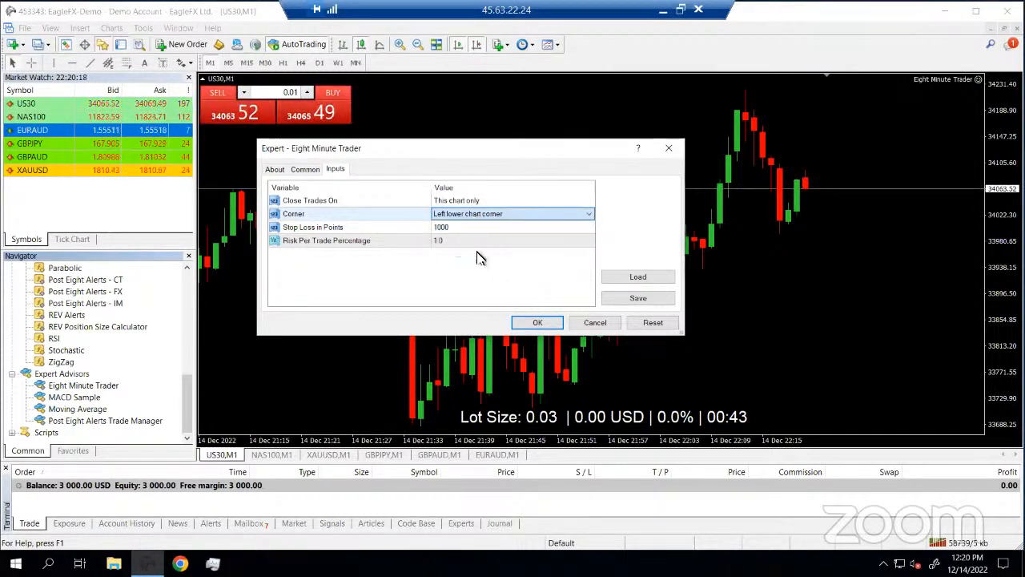
left_click(537, 323)
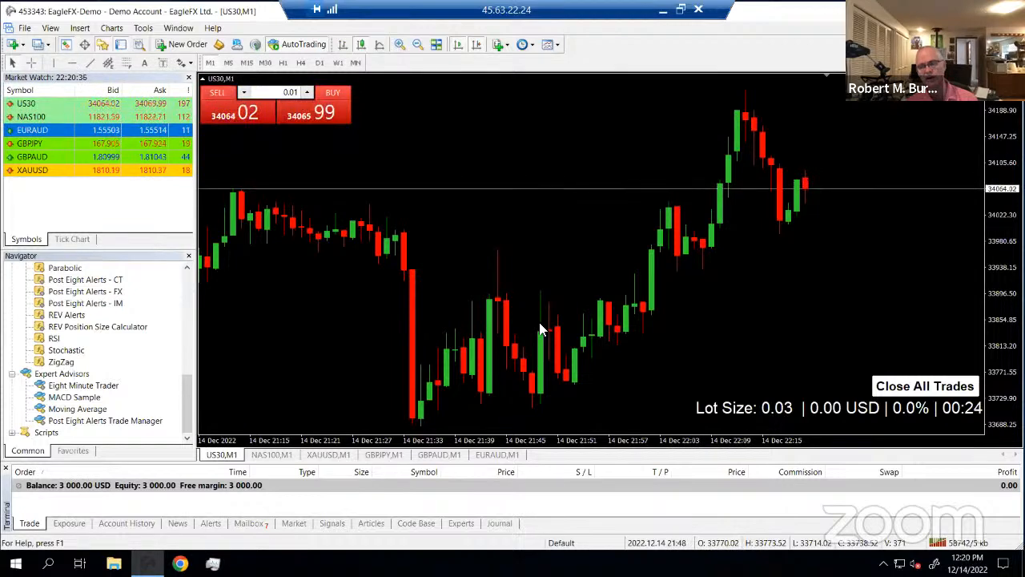
Confirm in the Indicators List that REV Alerts is the chart's only indicator
right_click(525, 159)
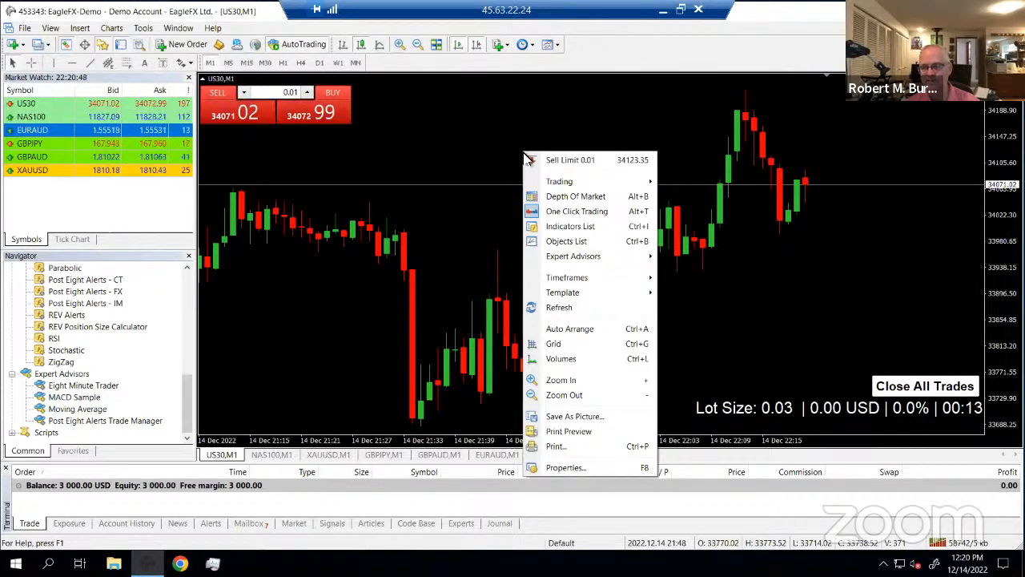
left_click(572, 228)
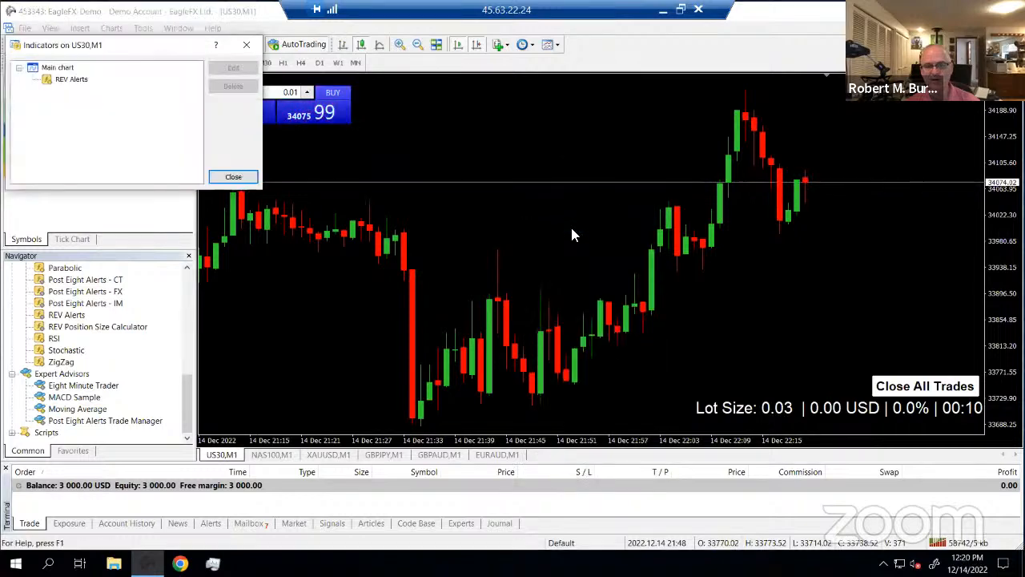
left_click(52, 83)
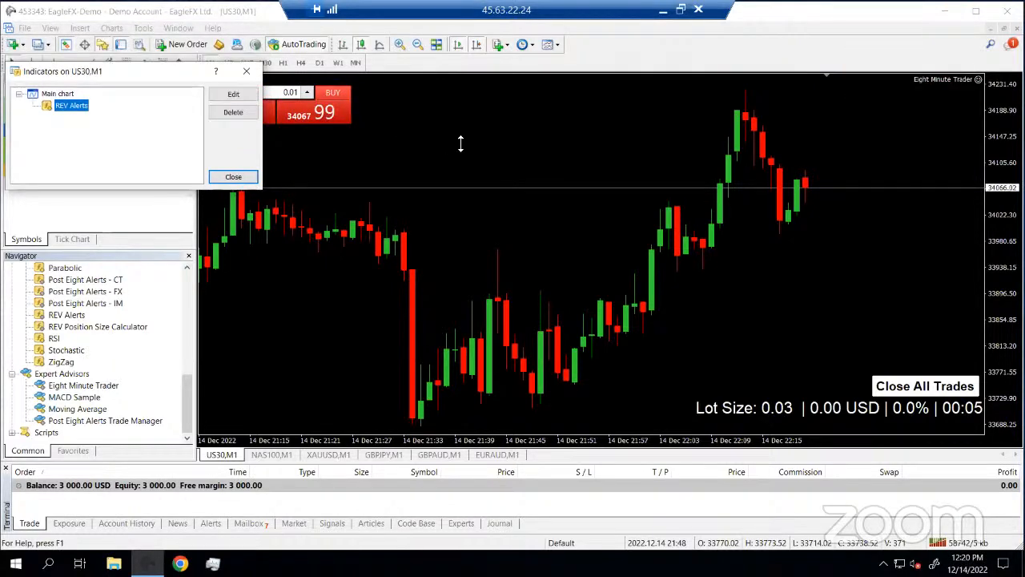
left_click(228, 177)
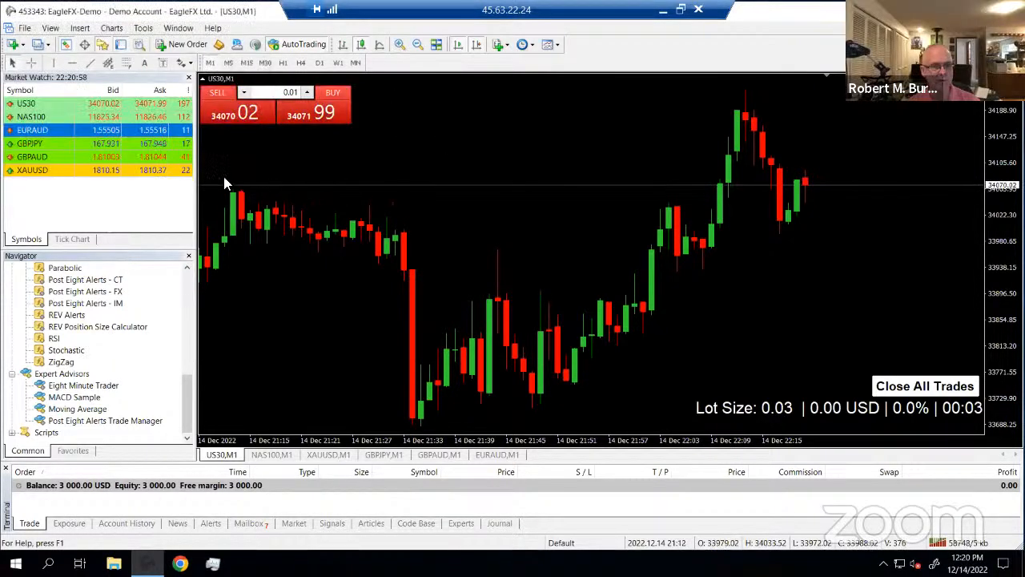
left_click(80, 327)
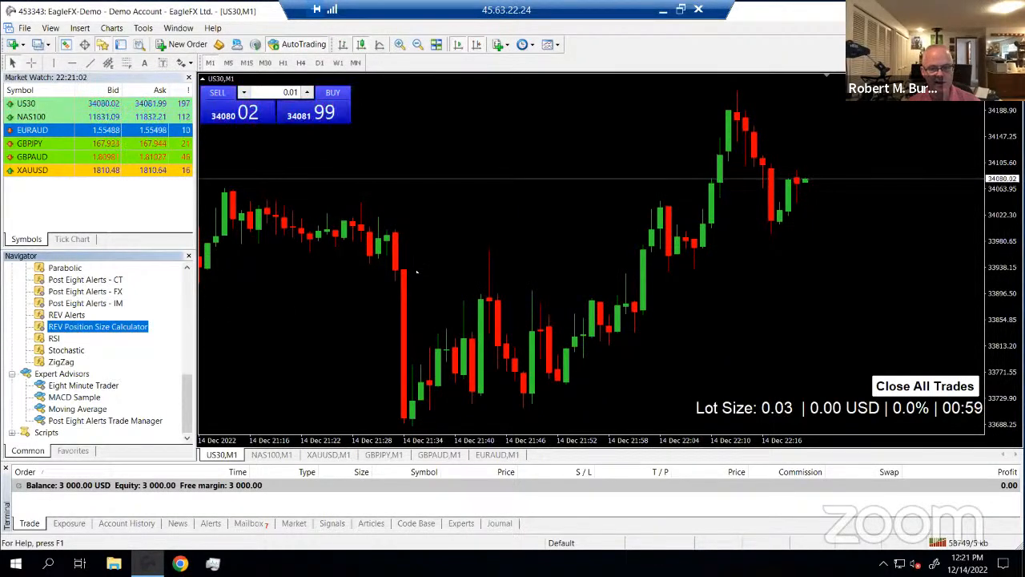
Add REV Position Size Calculator to the US30 chart after reviewing its Common, Inputs and Colors settings
left_click_drag(68, 331, 415, 253)
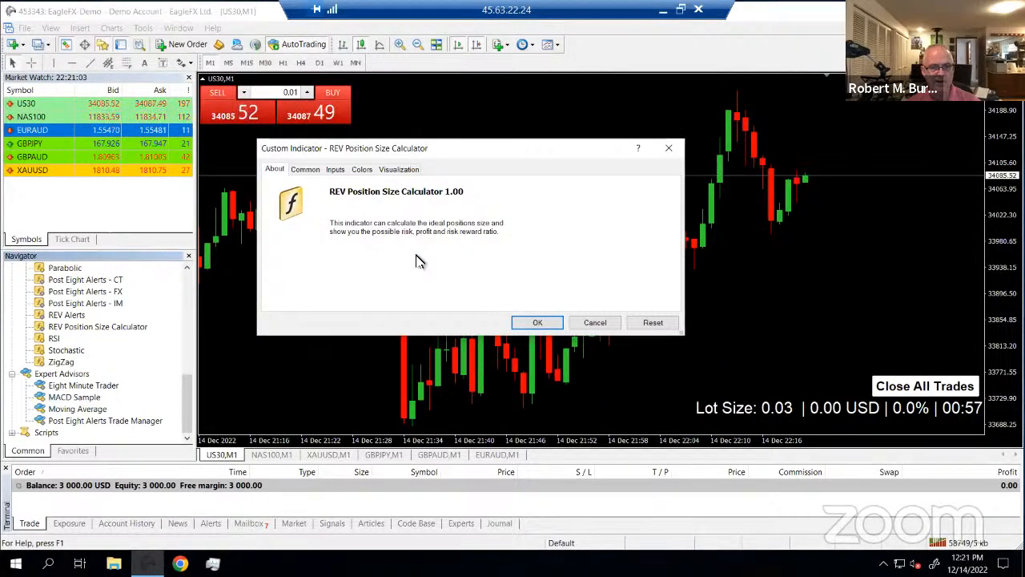
left_click(307, 172)
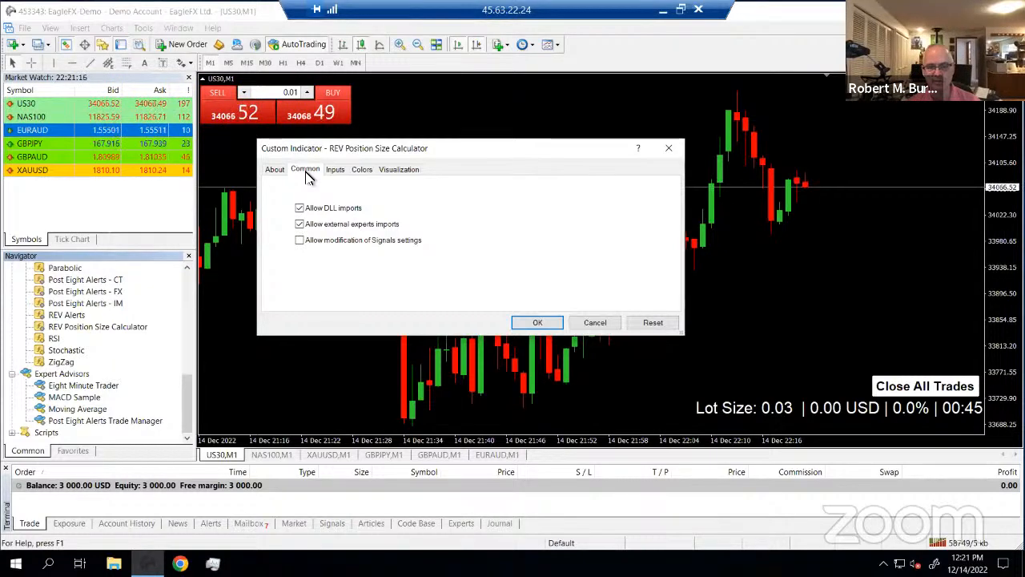
left_click(336, 171)
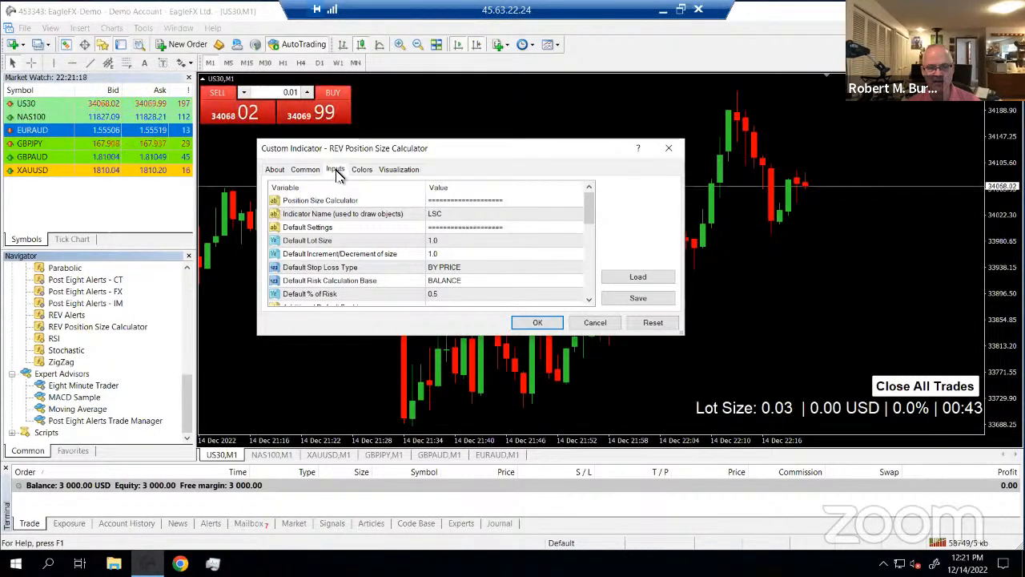
left_click(362, 171)
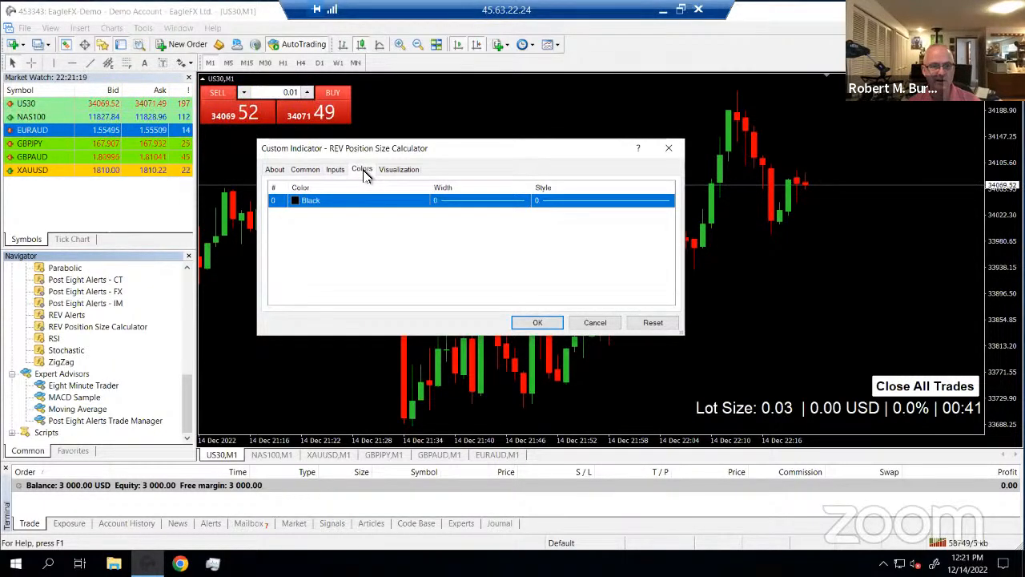
left_click(538, 322)
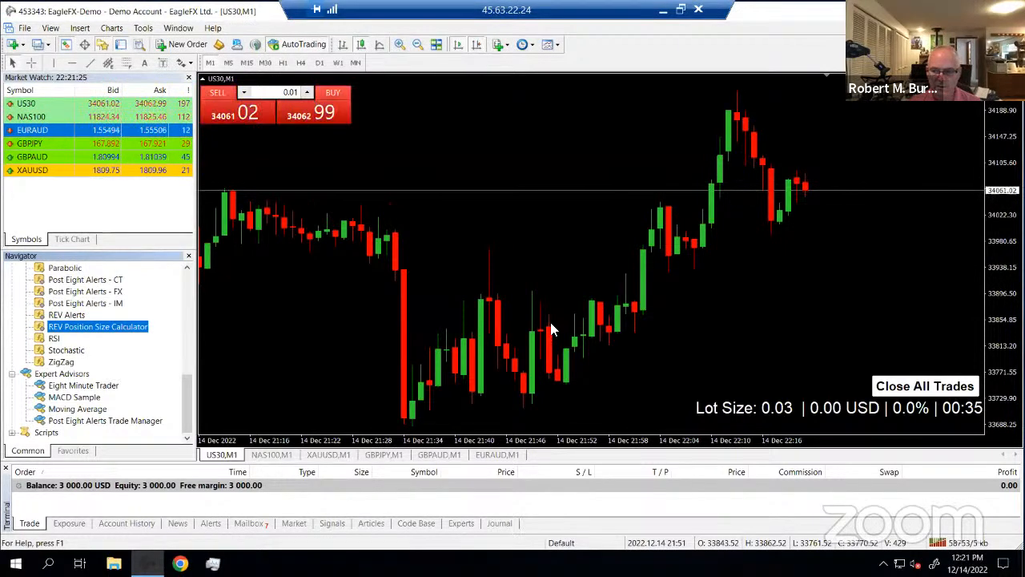
Verify the calculator appears in the Indicators List and collapse the one-click trading panel
right_click(334, 342)
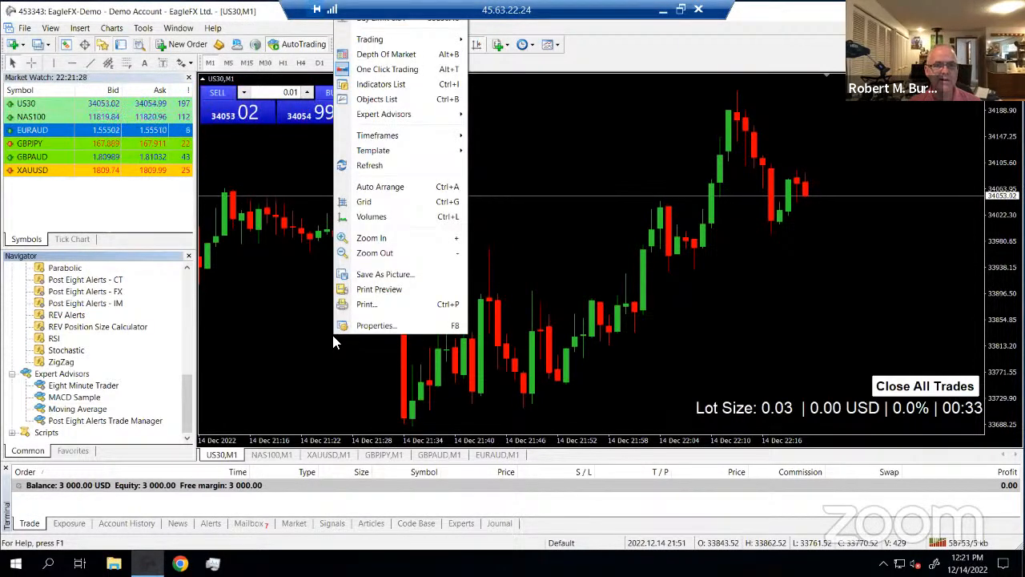
left_click(381, 84)
left_click(75, 118)
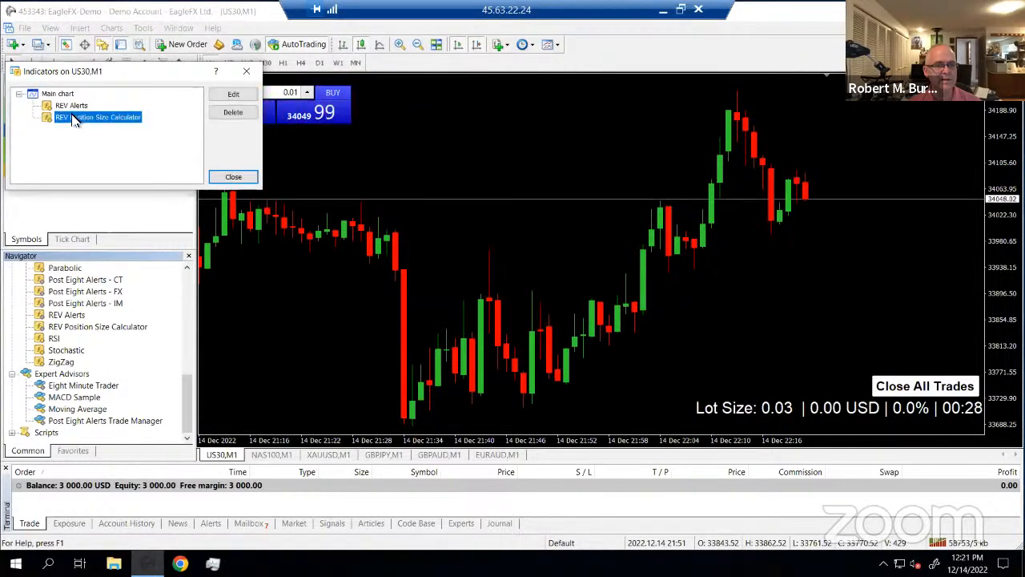
left_click(232, 178)
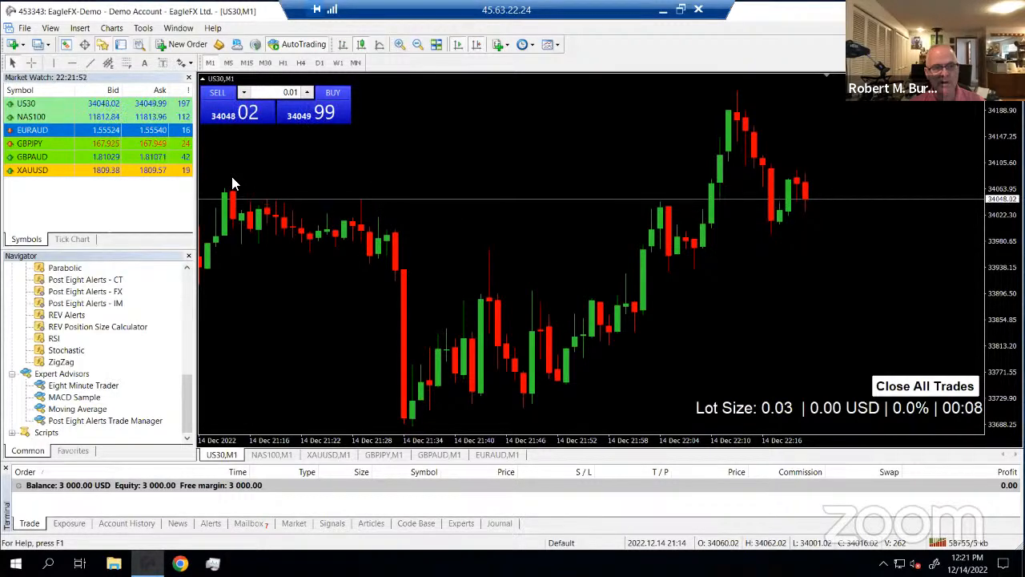
left_click(203, 84)
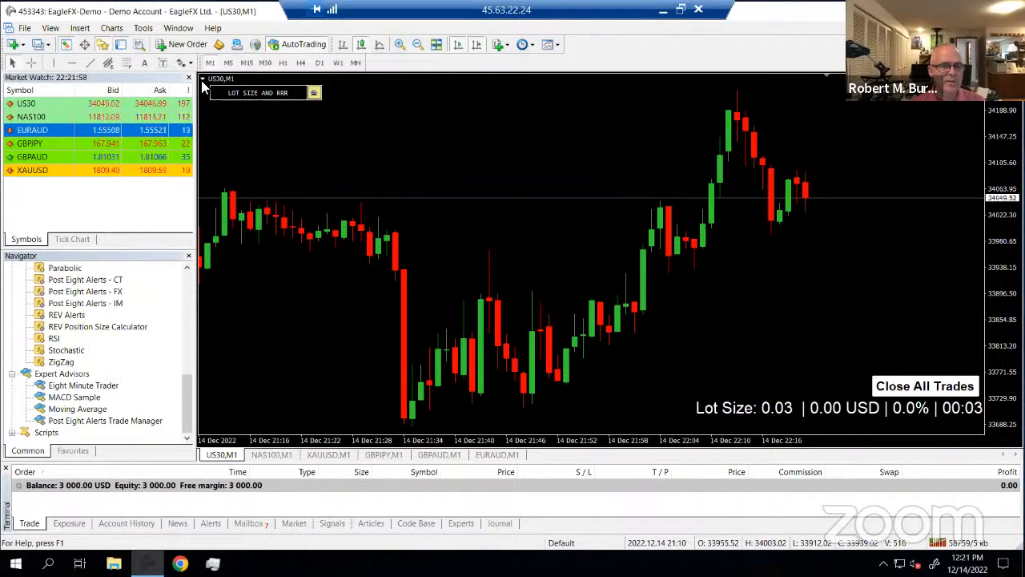
Check the calculator's control panel vertical spacing (80) and show the one-click trading panel again
right_click(531, 169)
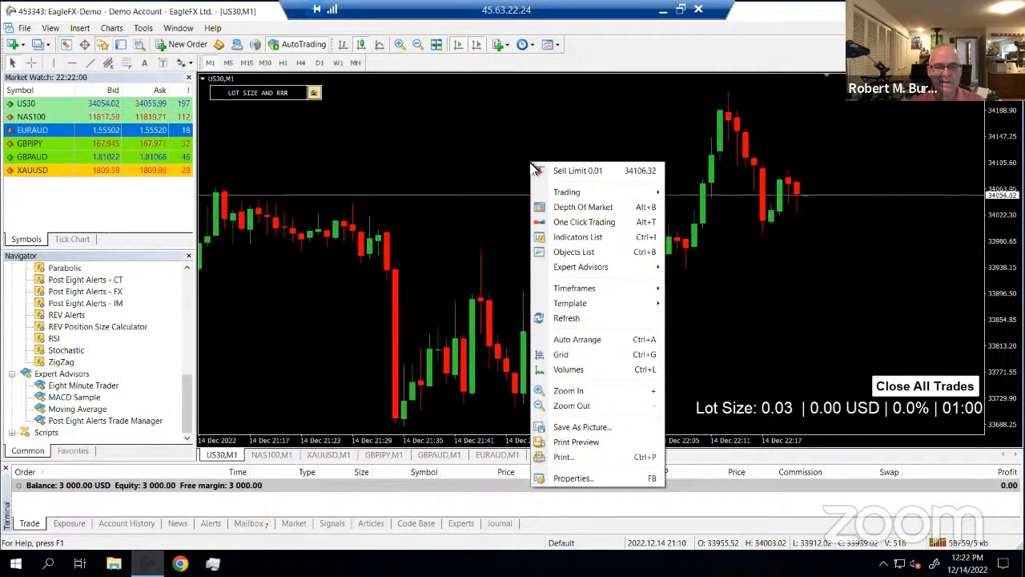
left_click(577, 236)
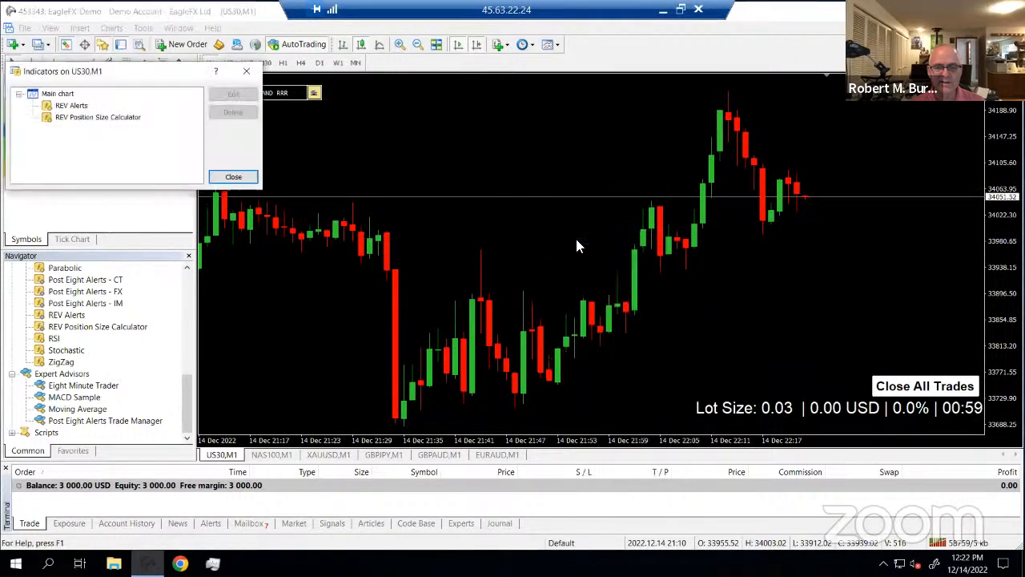
left_click(112, 117)
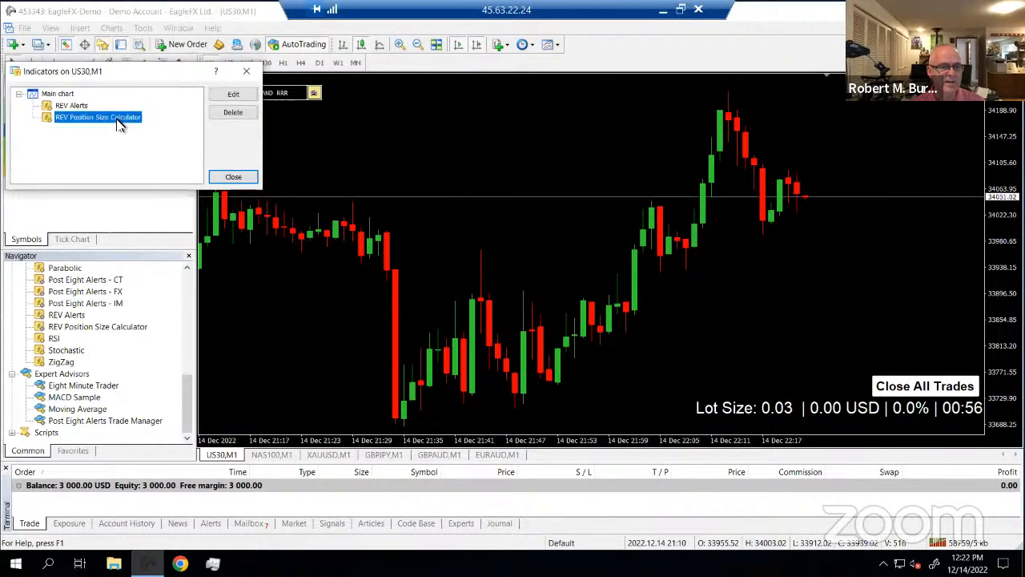
left_click(232, 95)
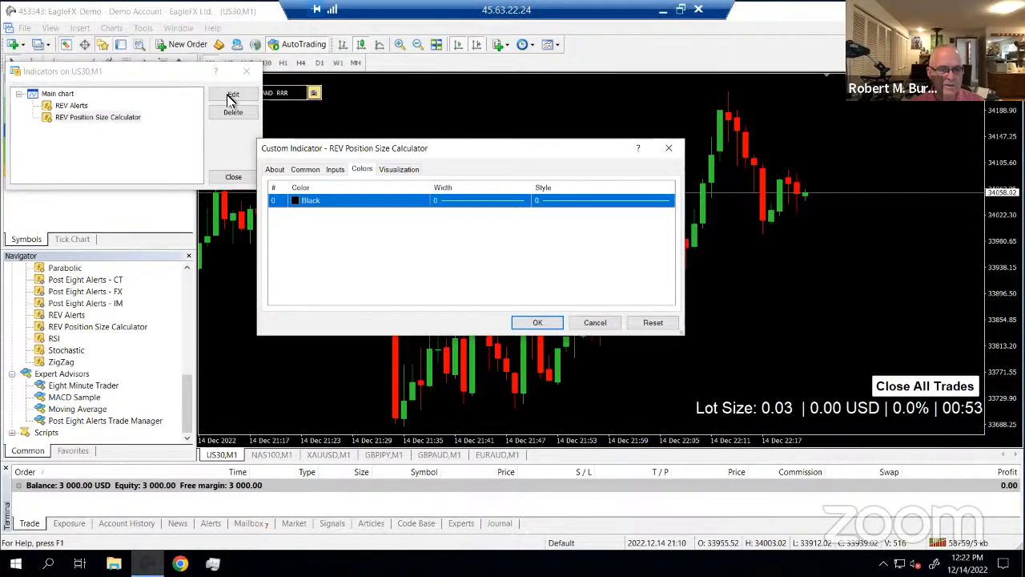
left_click(337, 171)
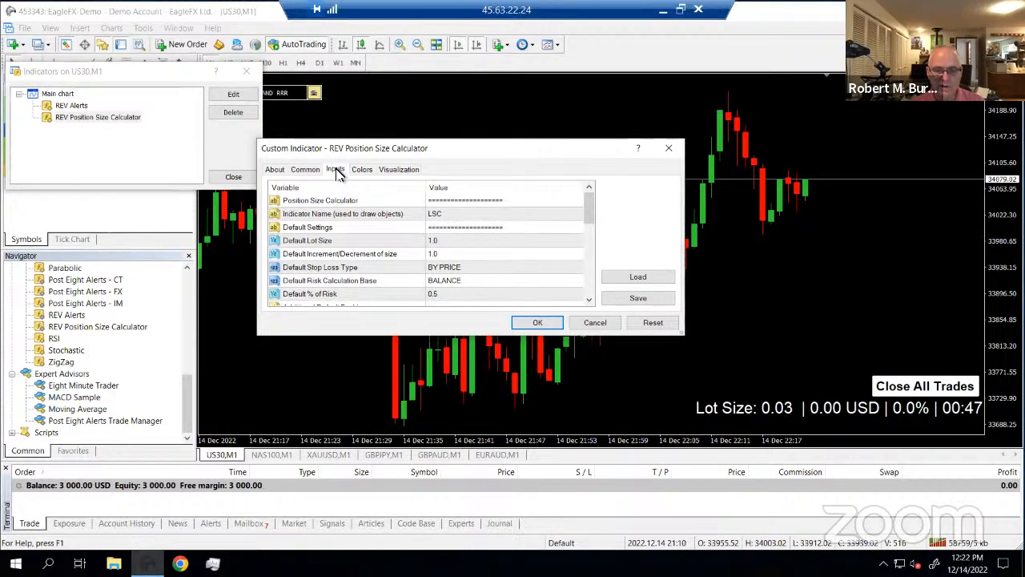
left_click(588, 294)
left_click(589, 294)
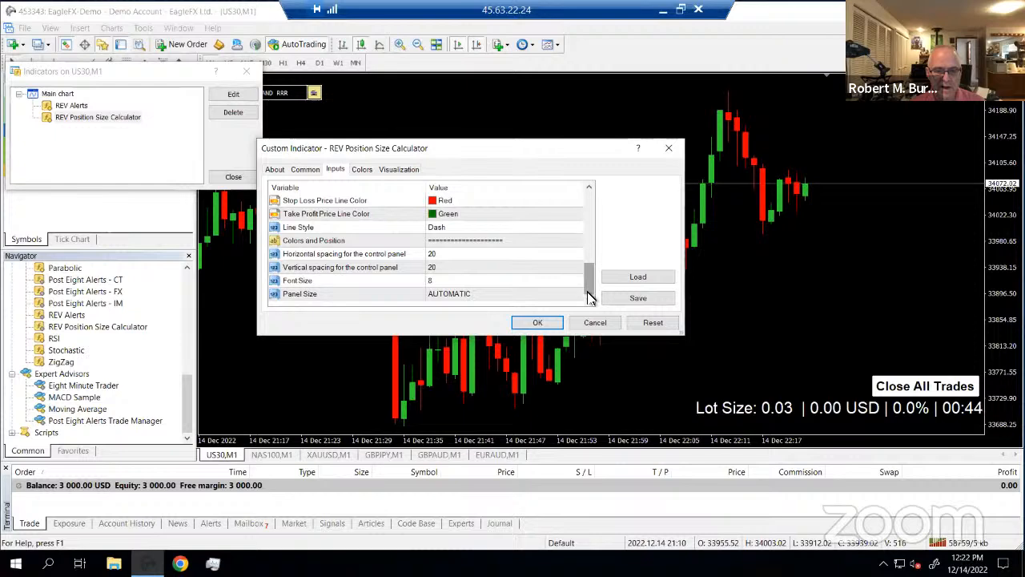
left_click(445, 269)
left_click(447, 270)
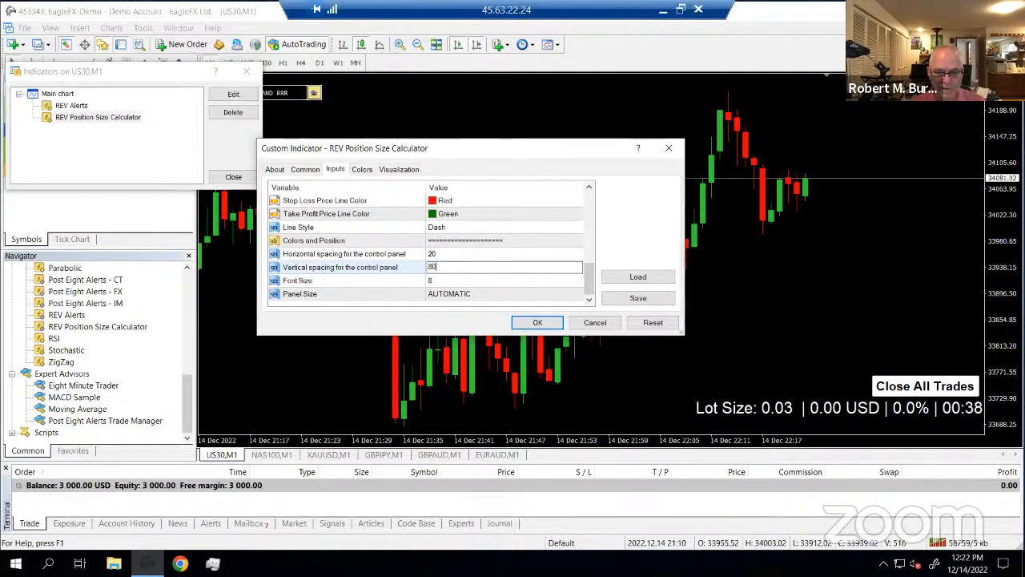
left_click(549, 326)
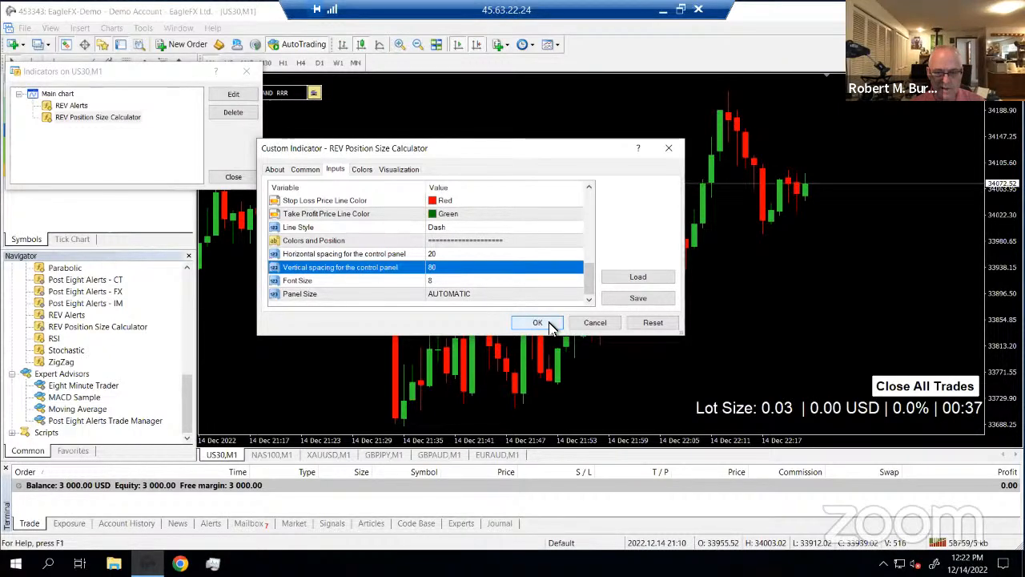
left_click(550, 326)
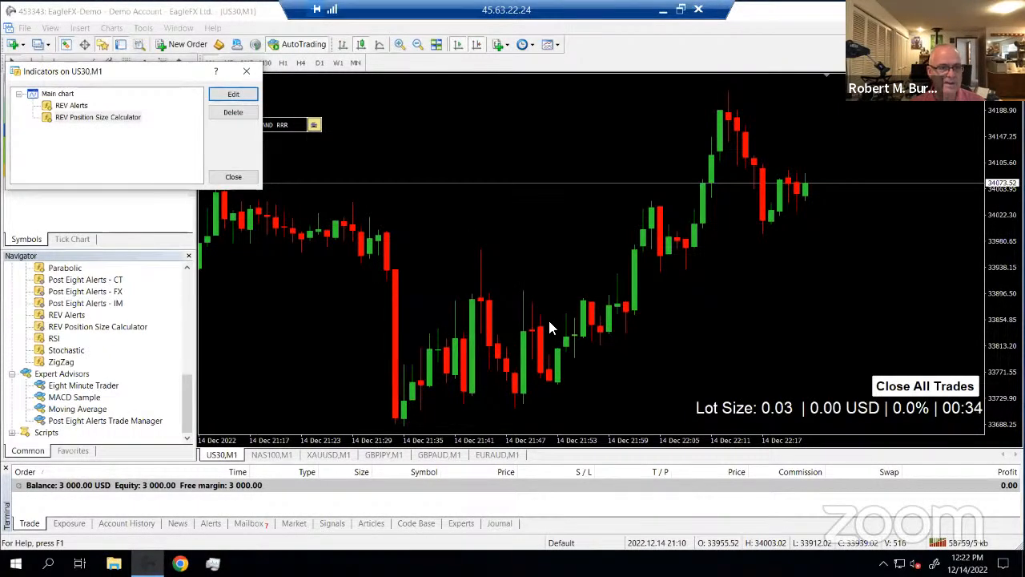
left_click(233, 177)
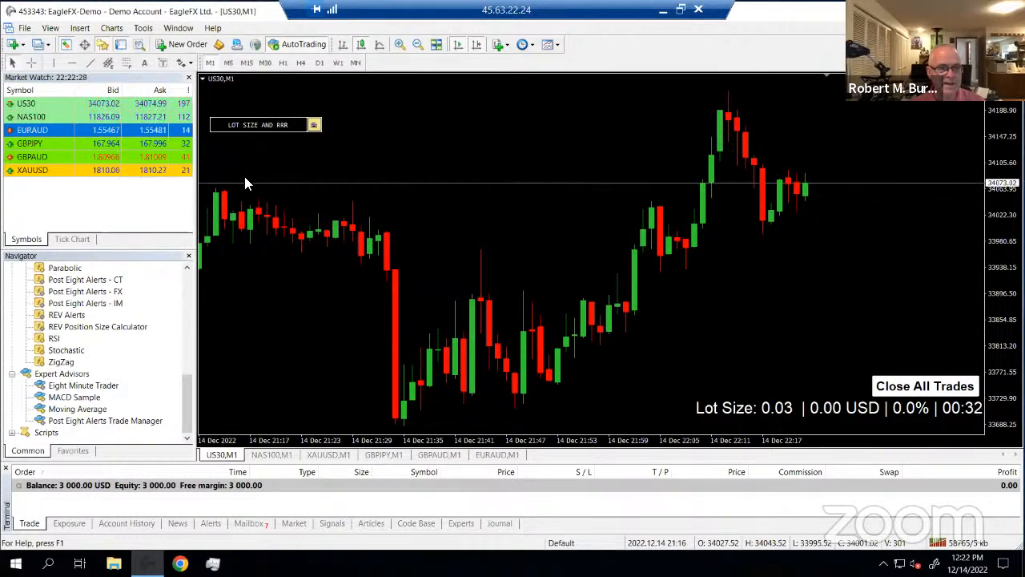
left_click(202, 79)
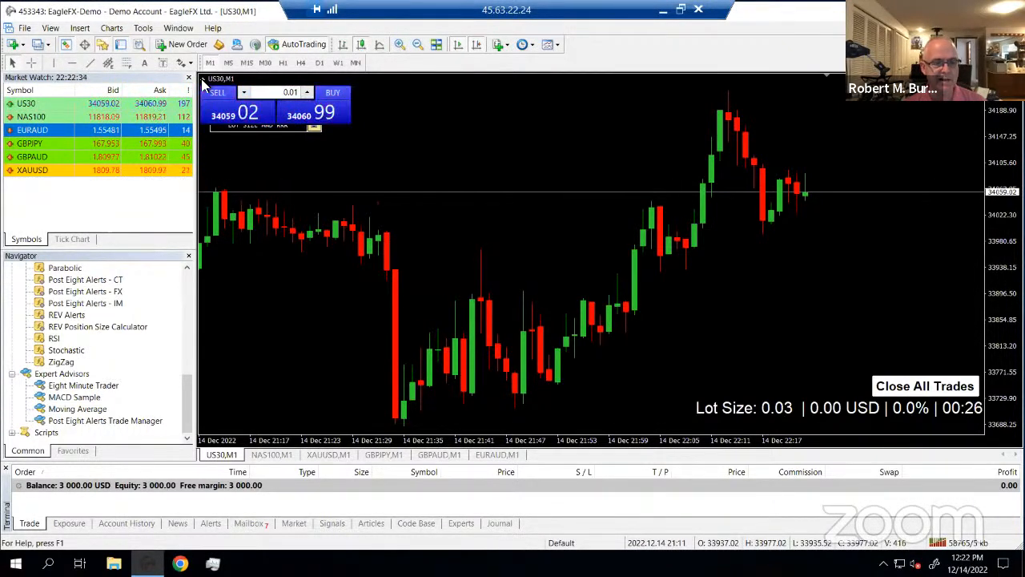
Change the calculator's vertical spacing to 100 and expand the LOT SIZE AND RRR panel
right_click(427, 143)
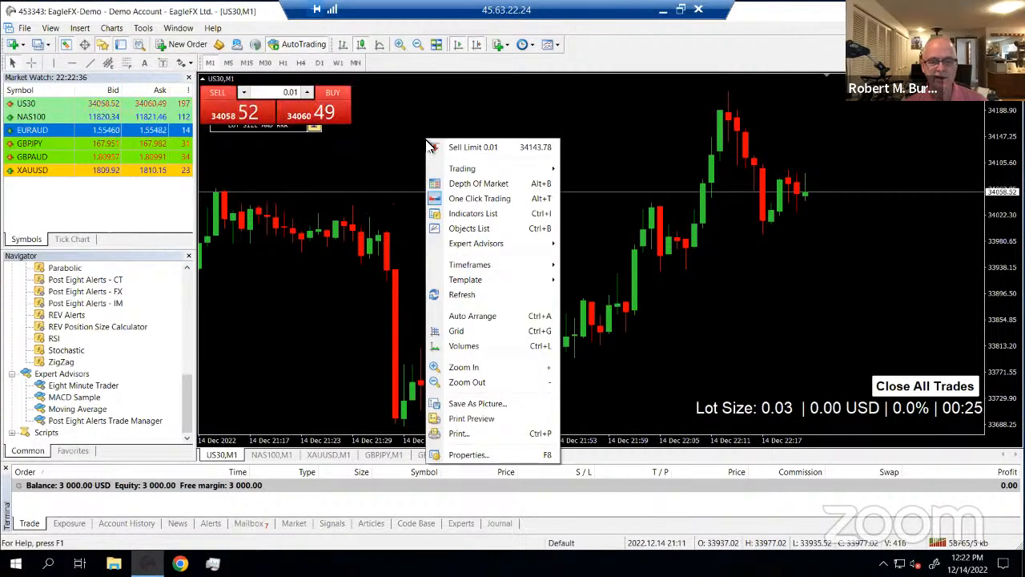
left_click(496, 214)
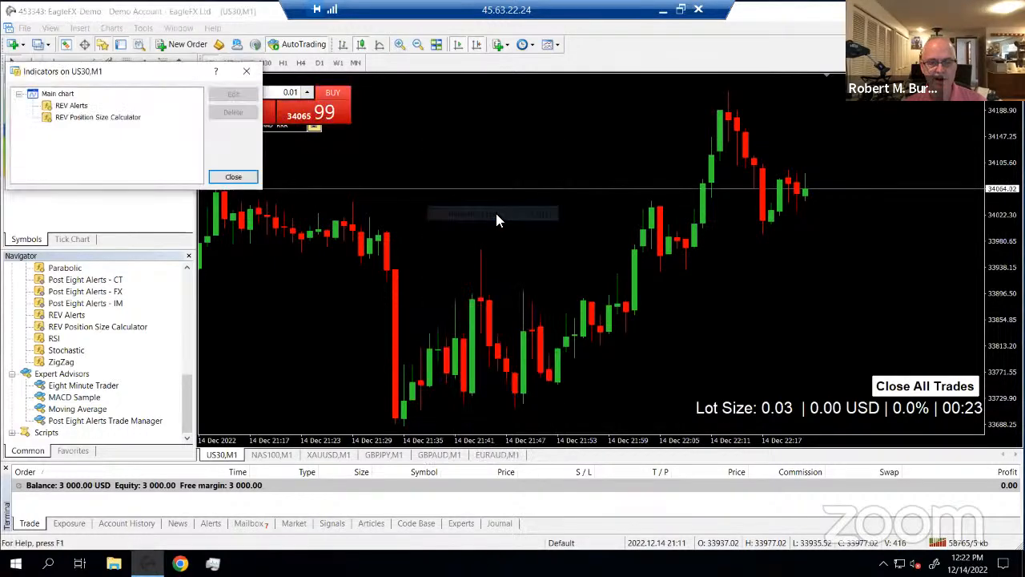
left_click(137, 119)
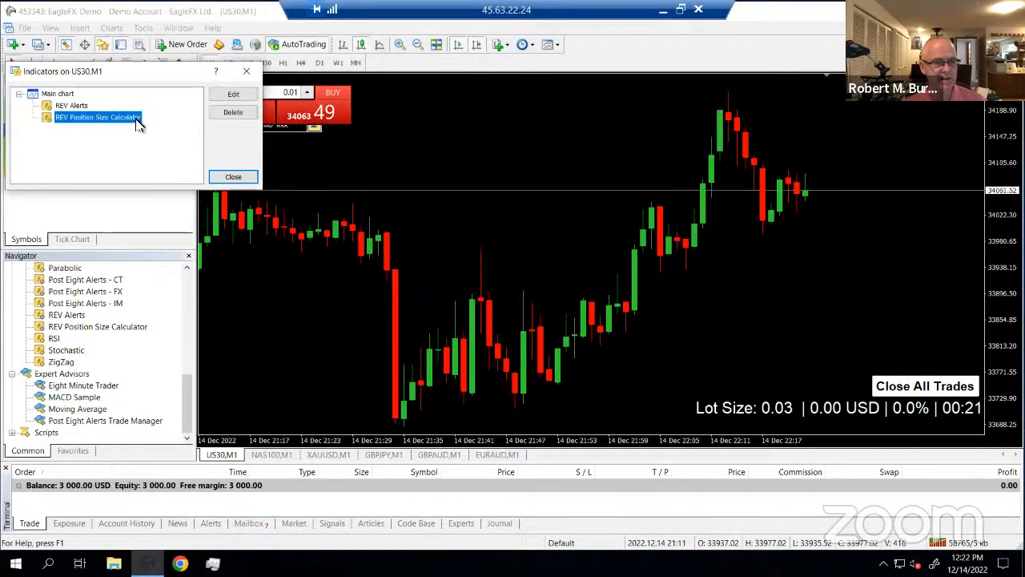
left_click(228, 95)
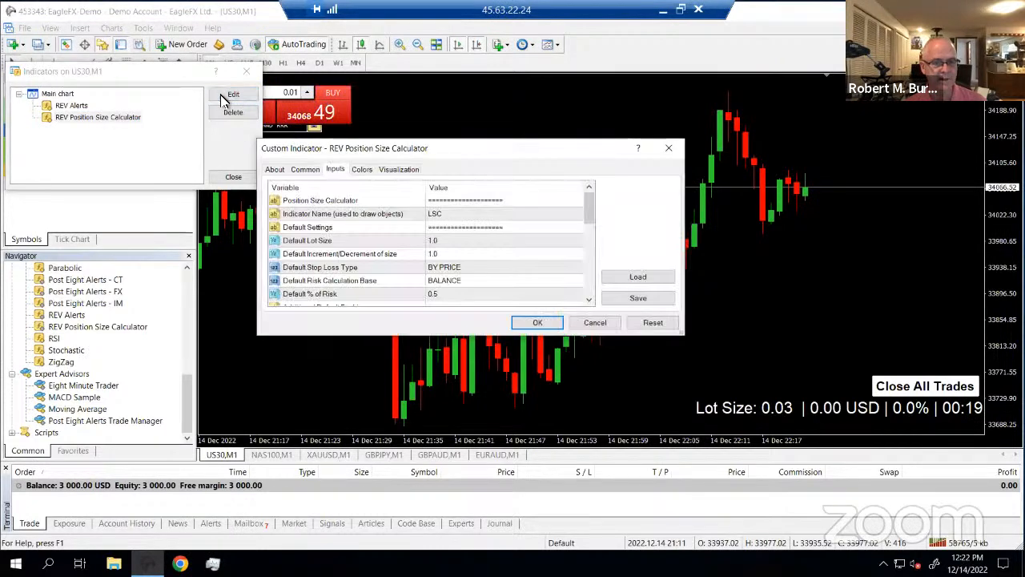
scroll(588, 294, "down", 3)
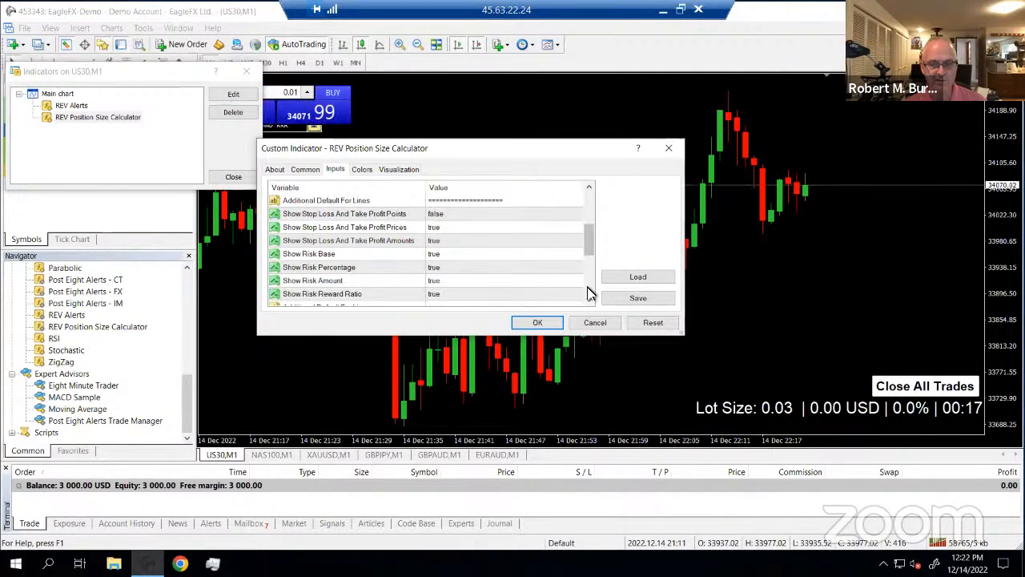
scroll(588, 294, "down", 5)
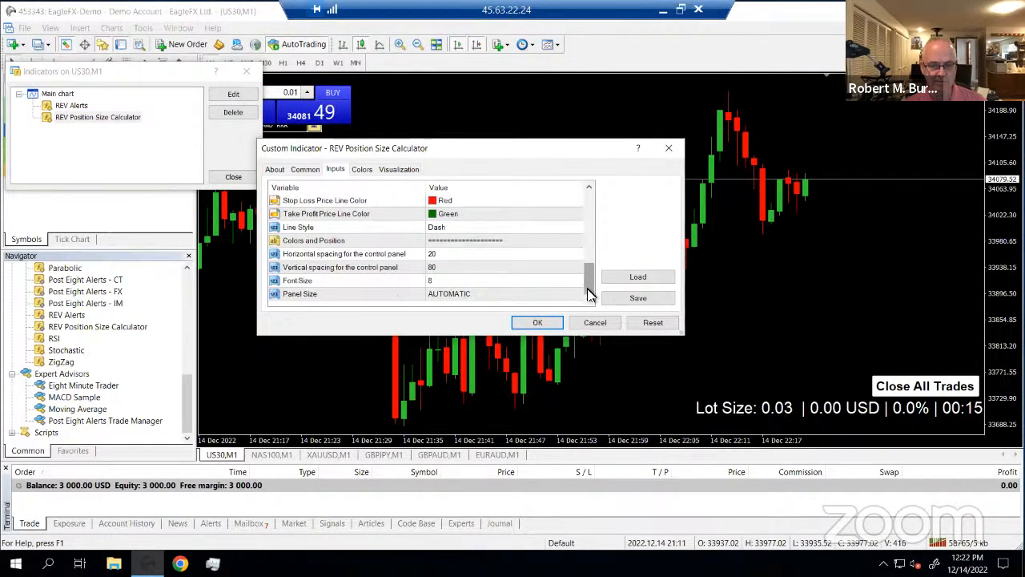
double_click(452, 268)
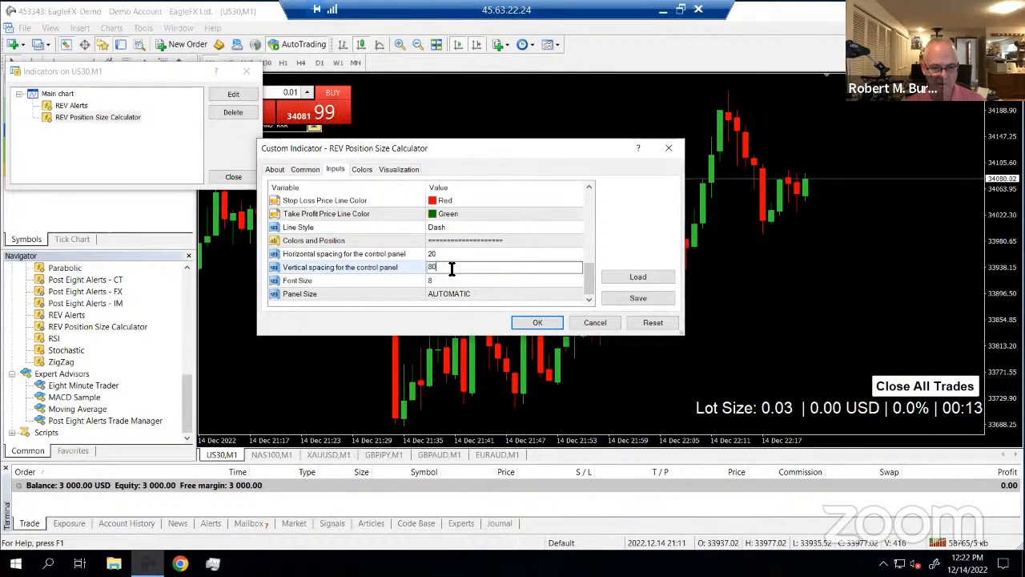
key("BackSpace")
key("BackSpace")
type("100")
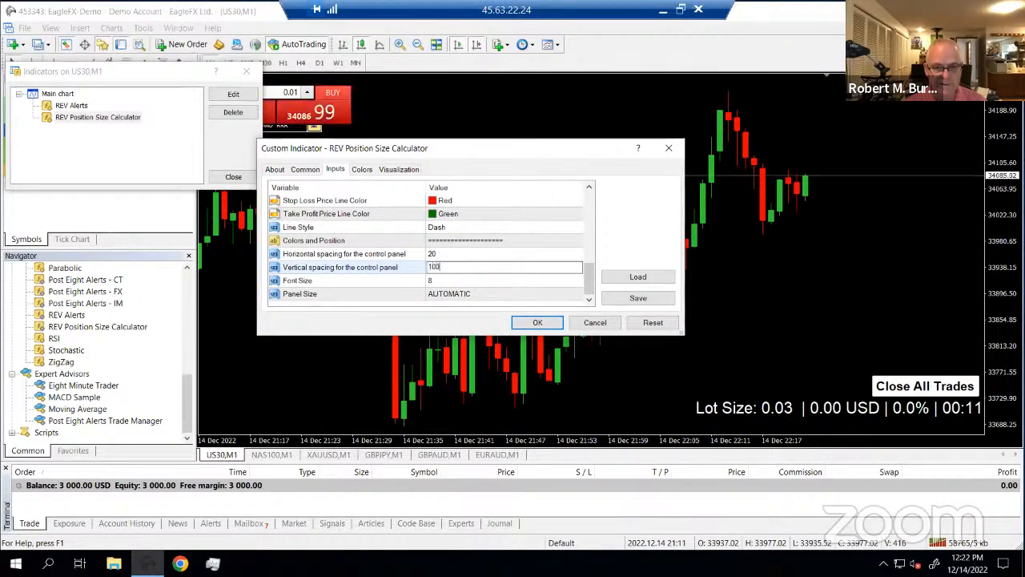
key("Return")
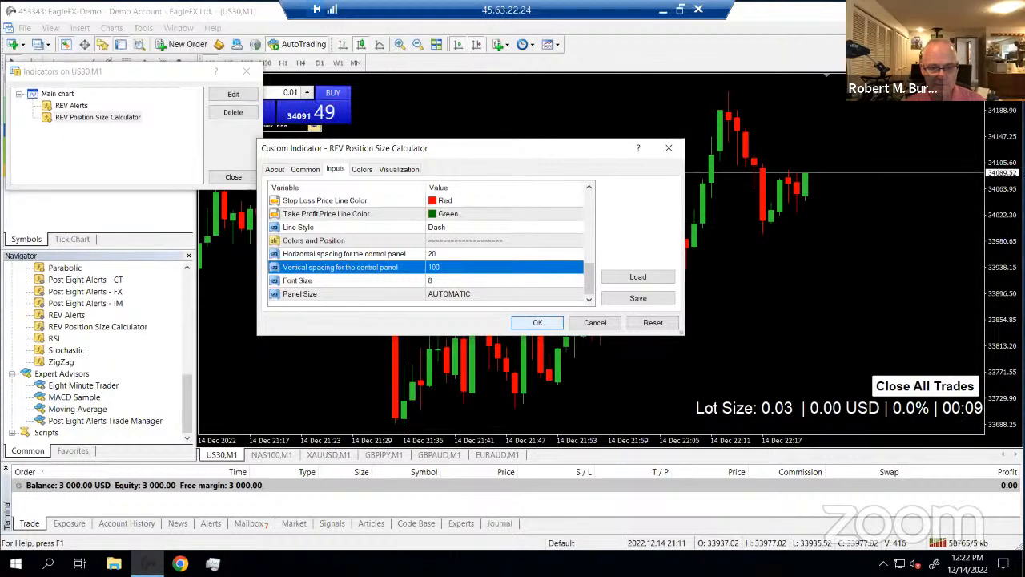
left_click(536, 322)
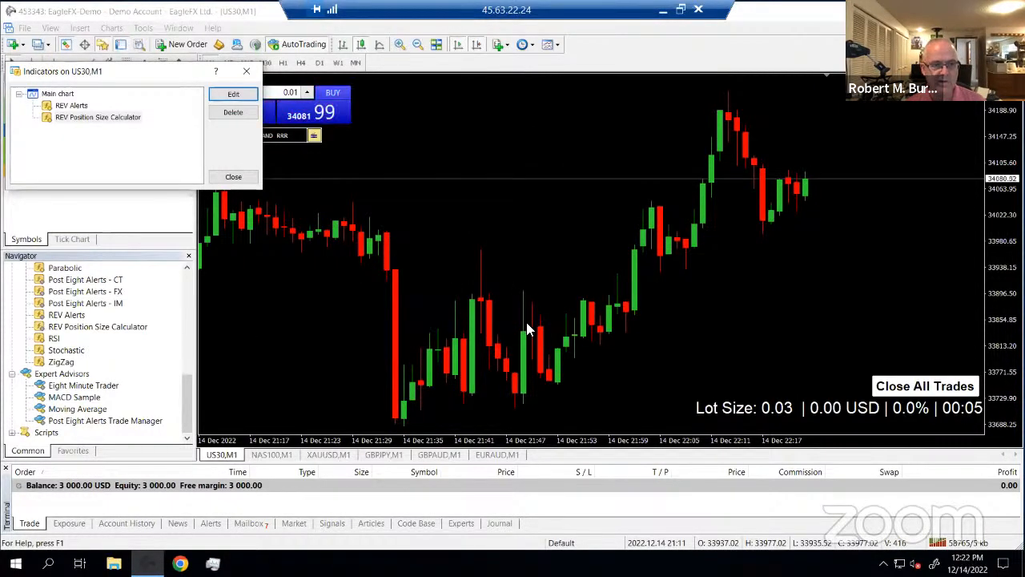
left_click(234, 177)
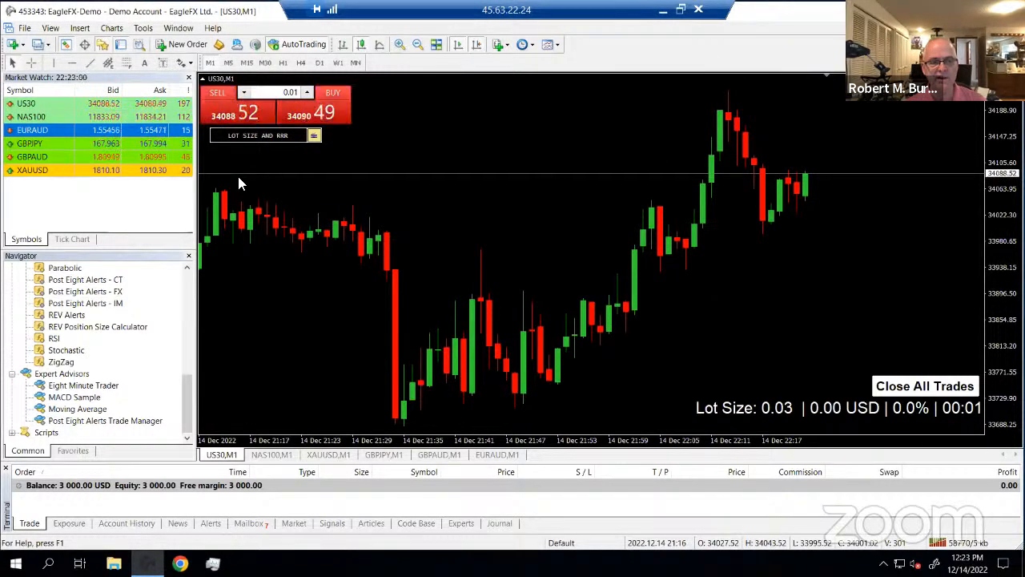
left_click(314, 136)
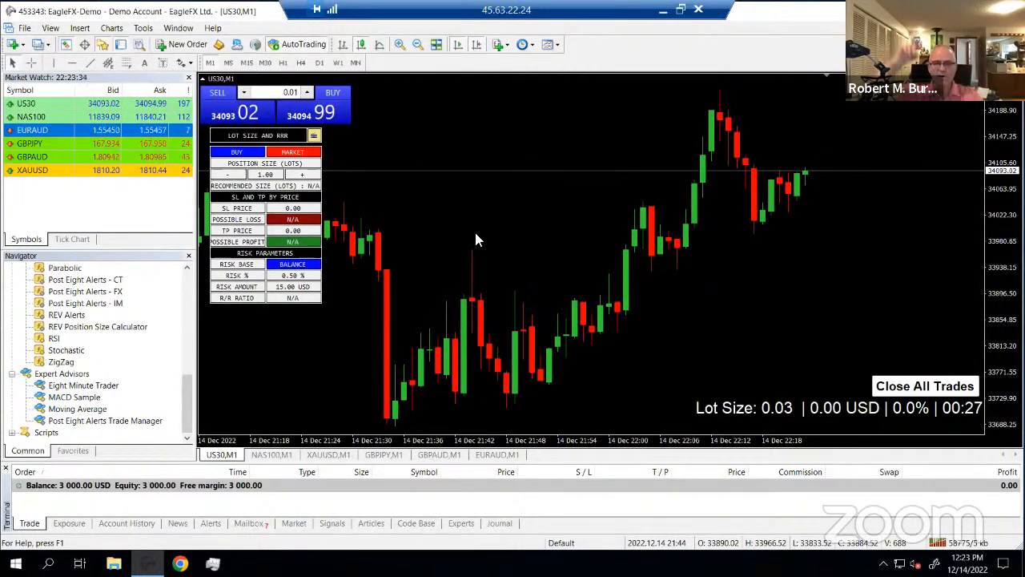
right_click(621, 138)
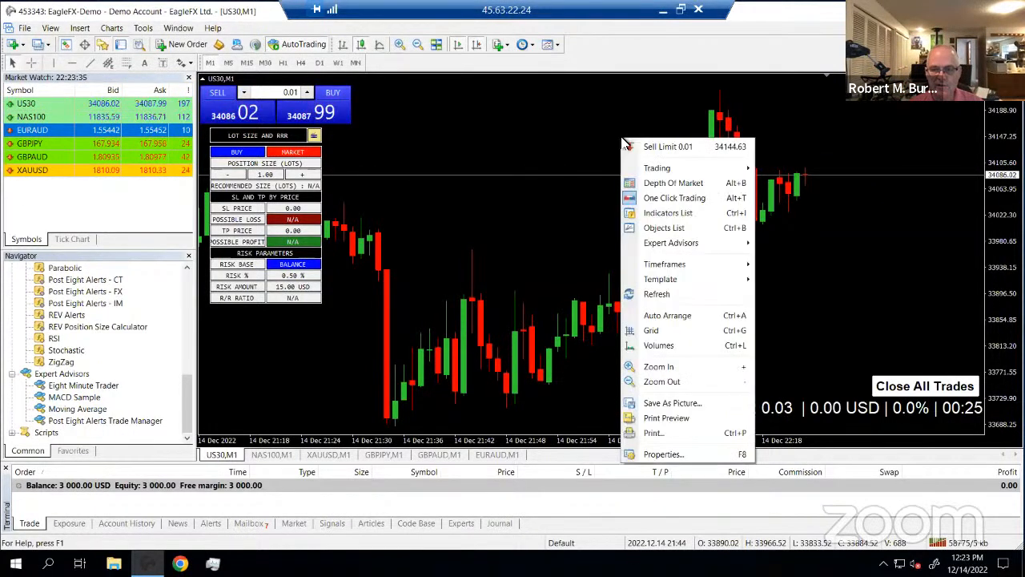
left_click(670, 213)
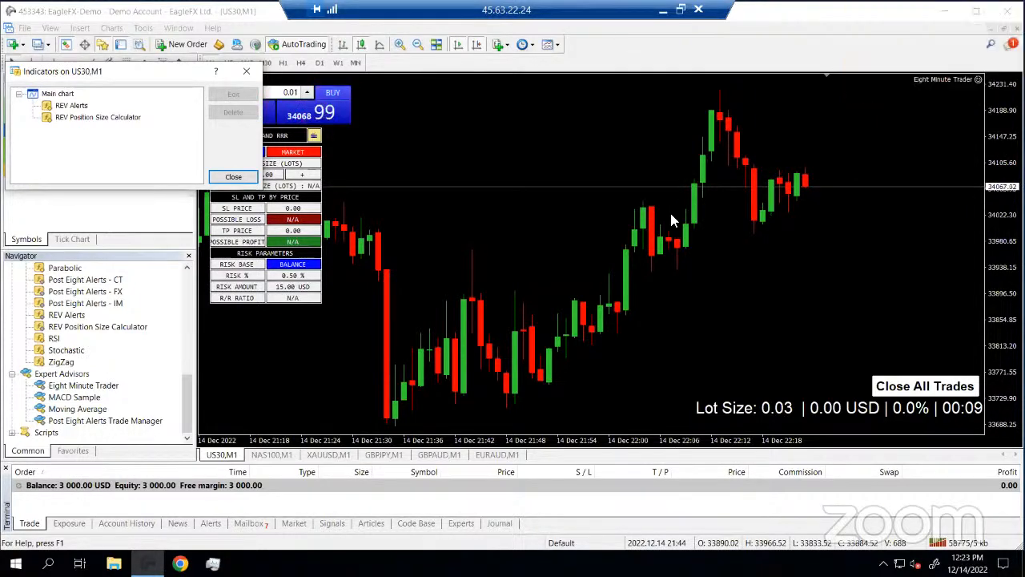
left_click(233, 178)
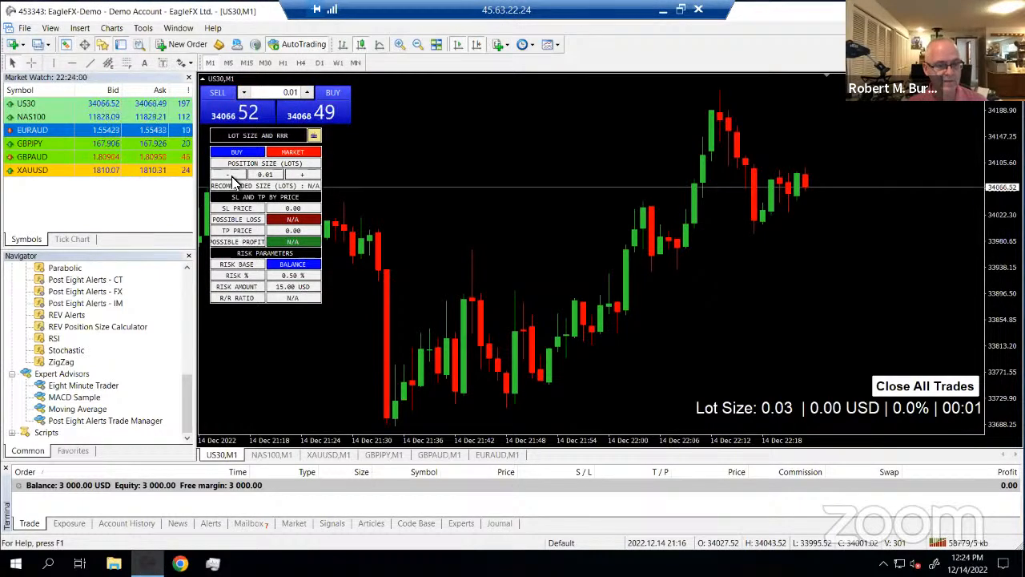
Select REV Alerts, REV Position Size Calculator and Eight Minute Trader in the Navigator, then list the saved templates
left_click(188, 296)
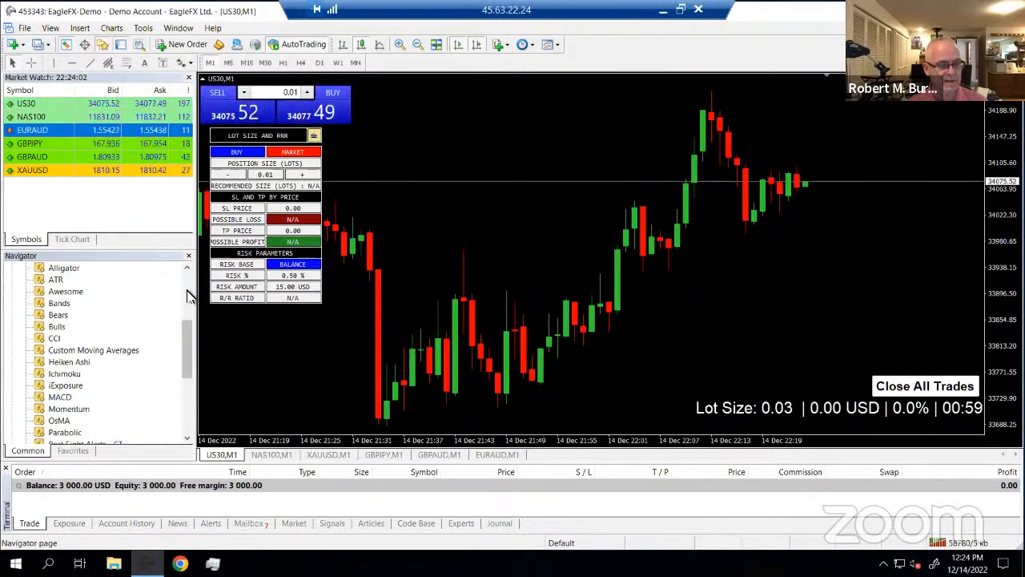
left_click(184, 415)
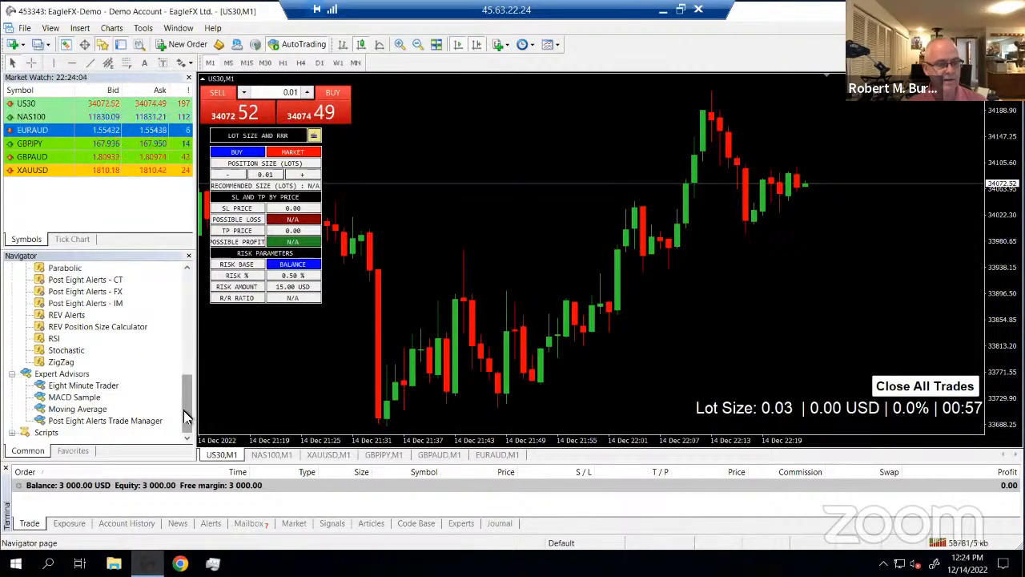
left_click(73, 280)
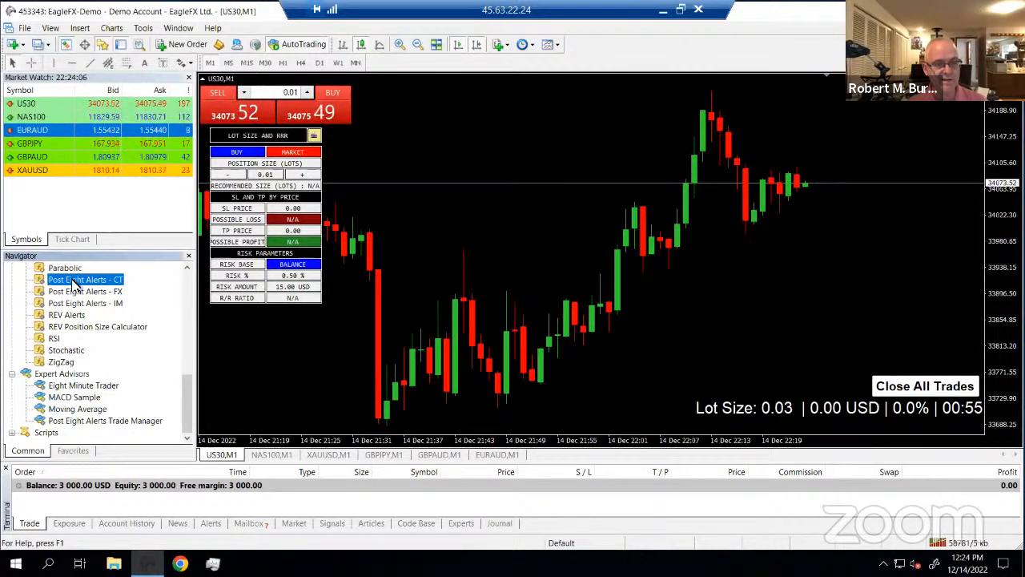
left_click(76, 316)
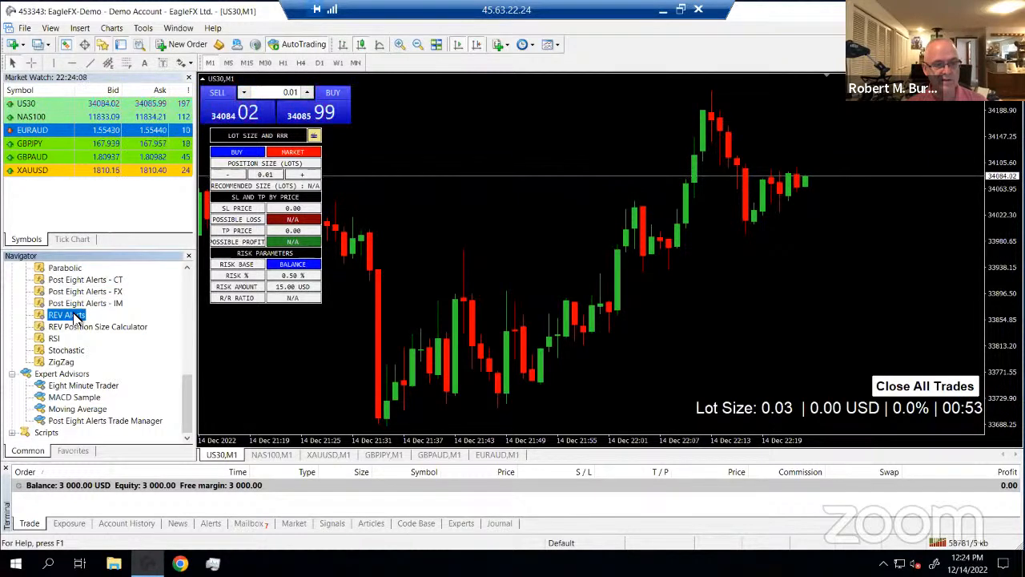
left_click(81, 331)
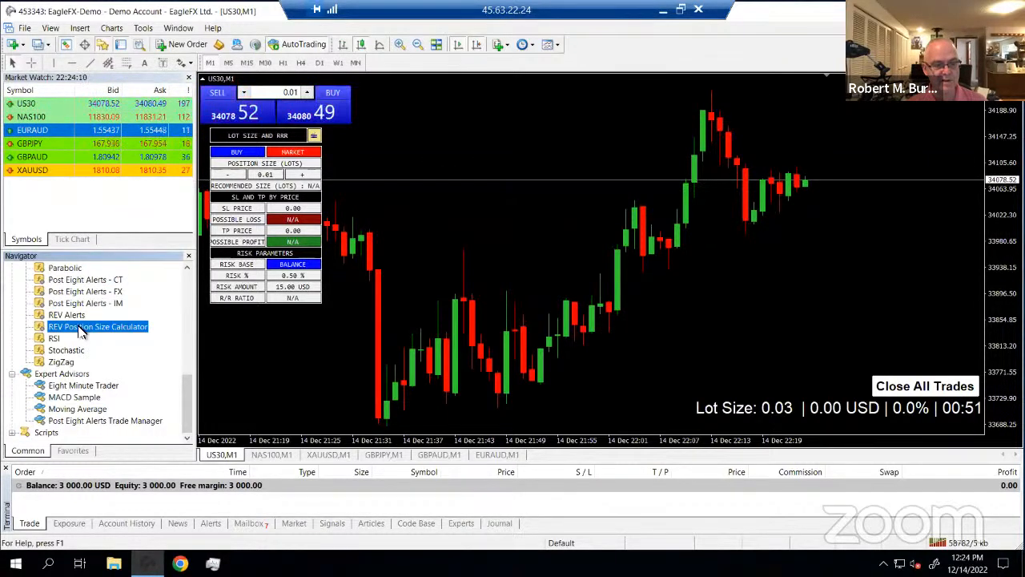
left_click(84, 386)
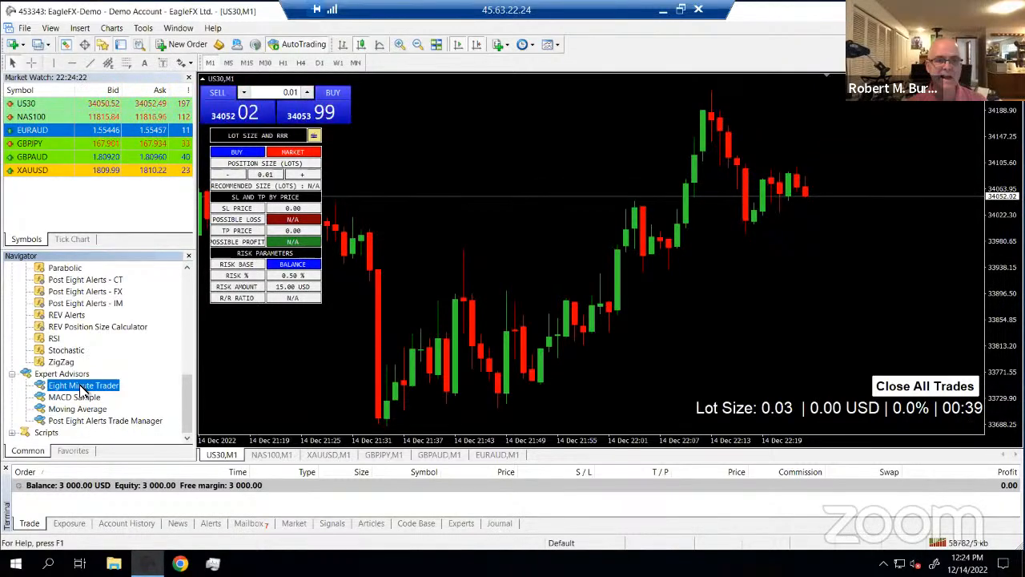
left_click(556, 45)
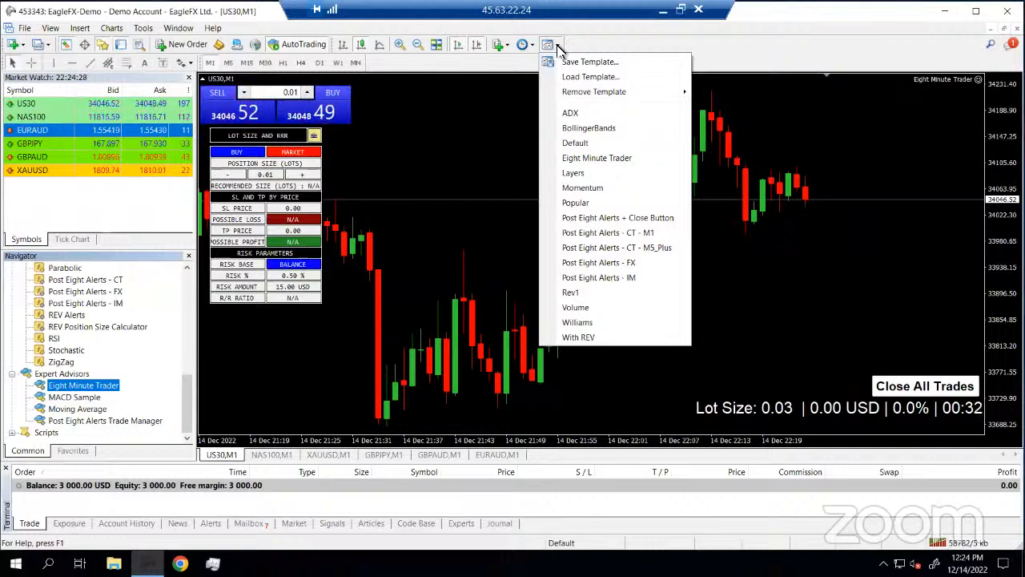
Save the chart as an '@'-prefixed personal REV Alerts .tpl template file
left_click(585, 62)
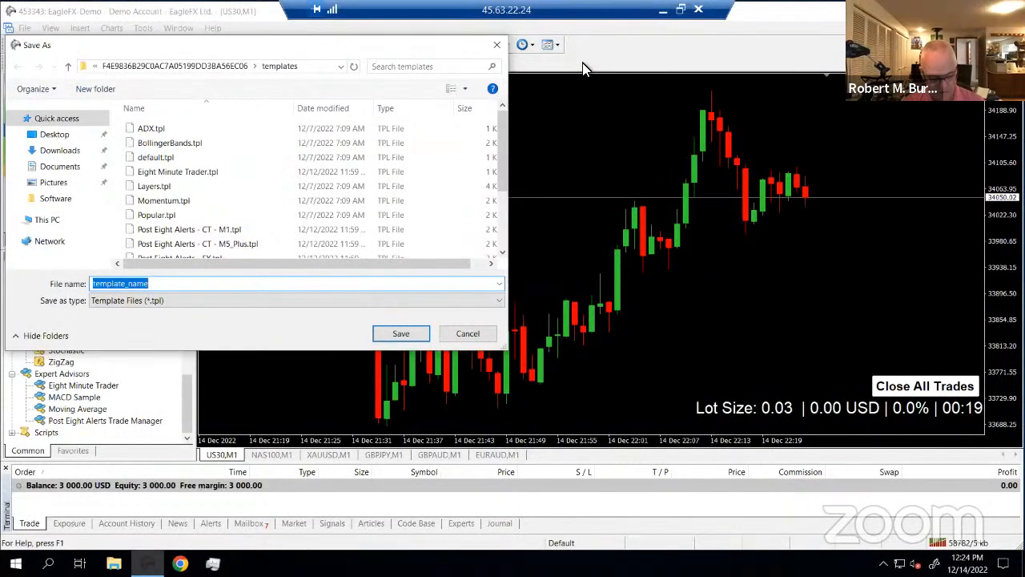
type("@")
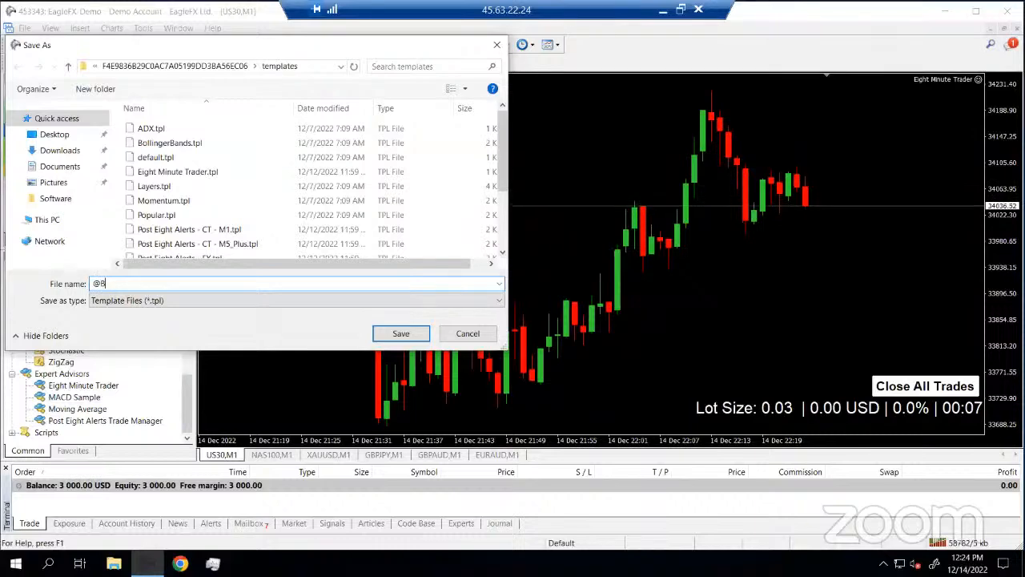
type("Barb's")
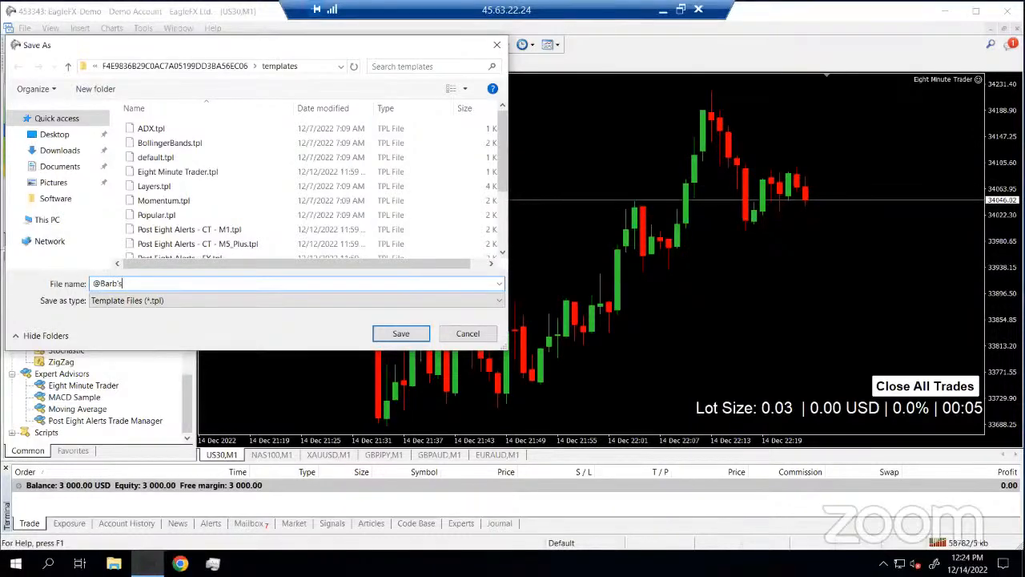
type(" R")
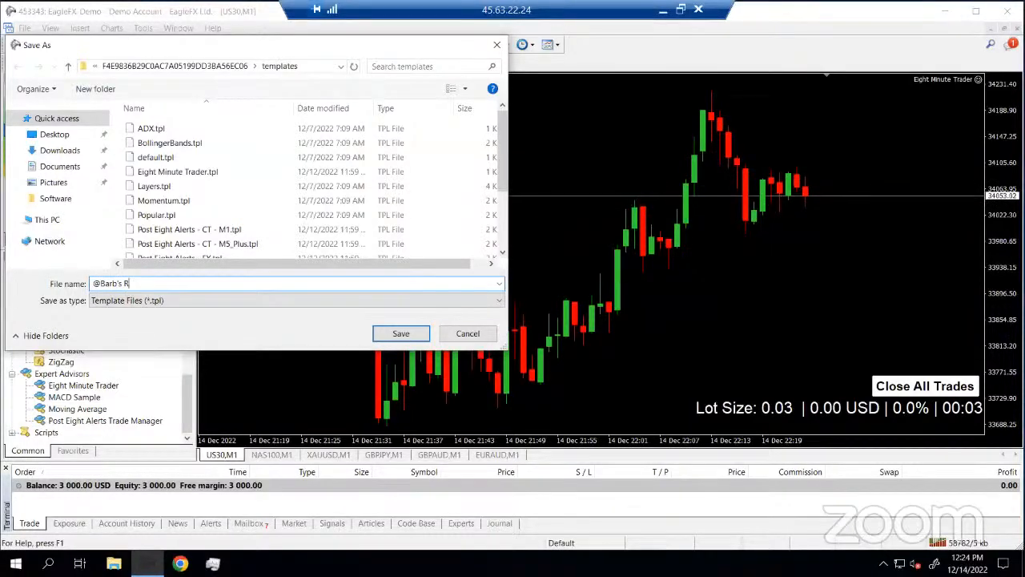
type("EV Alerts")
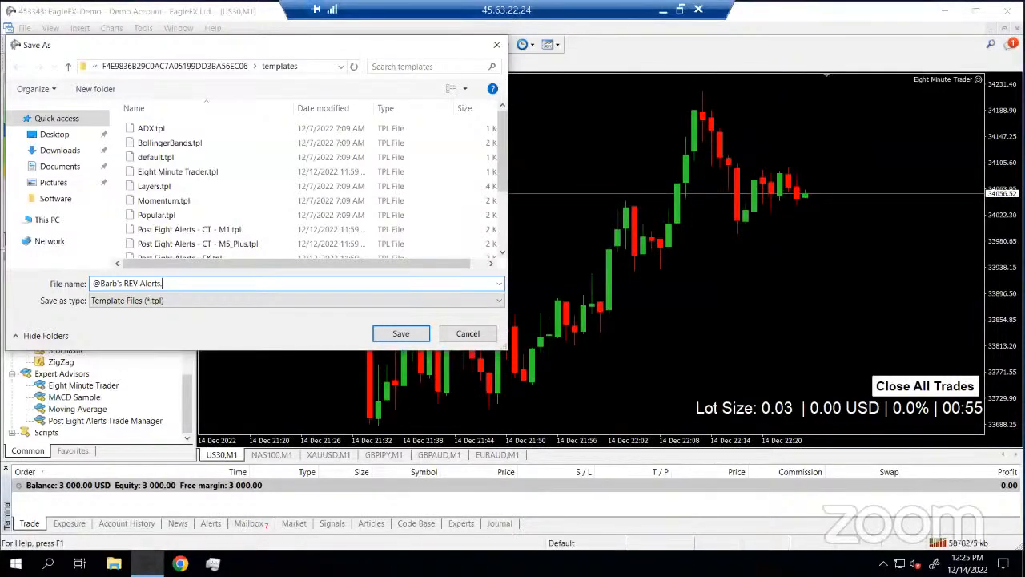
type(".tpl")
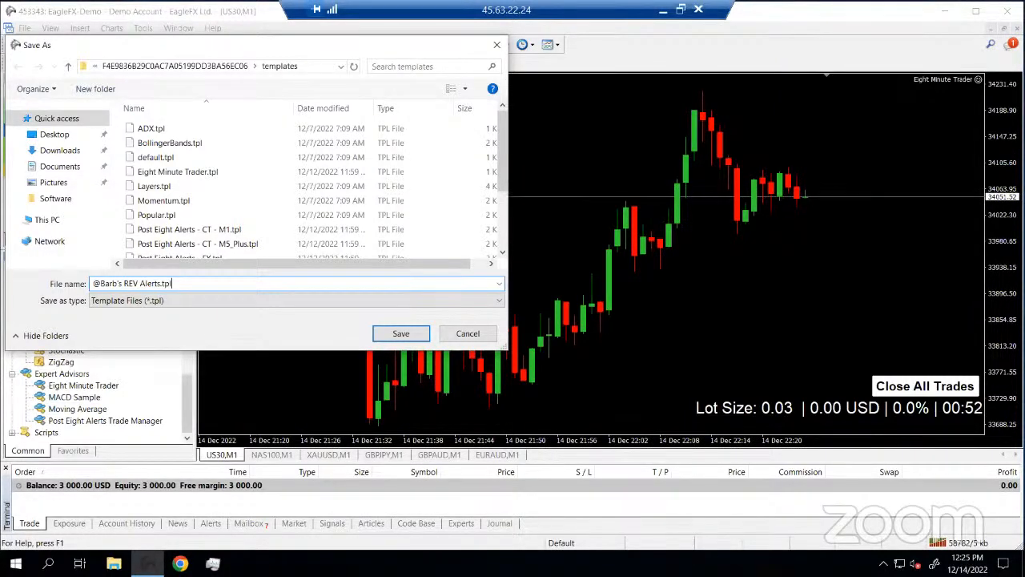
left_click(400, 334)
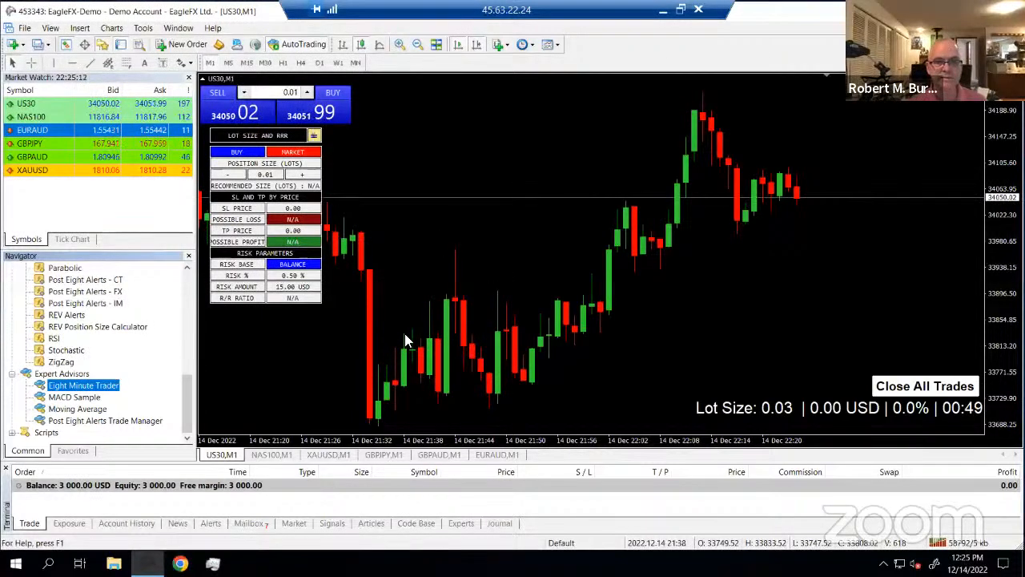
Switch to the NAS100 M1 chart and apply the newly saved REV Alerts template
left_click(552, 44)
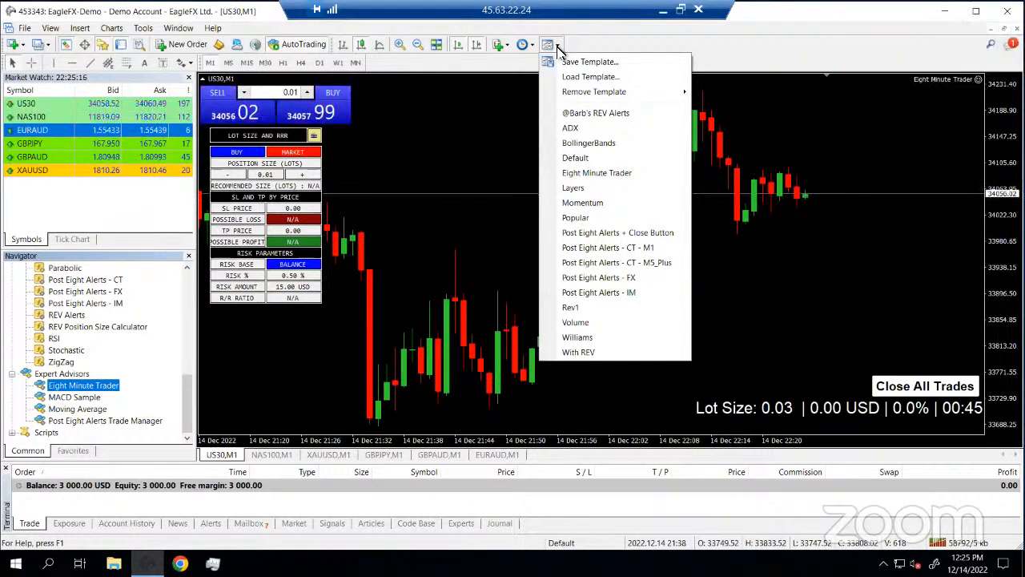
left_click(287, 455)
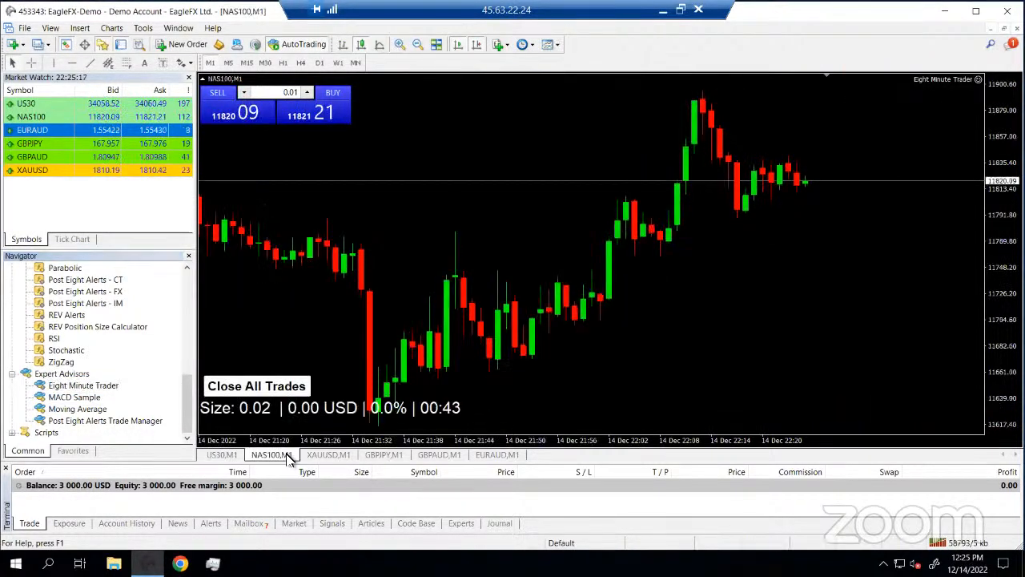
left_click(558, 46)
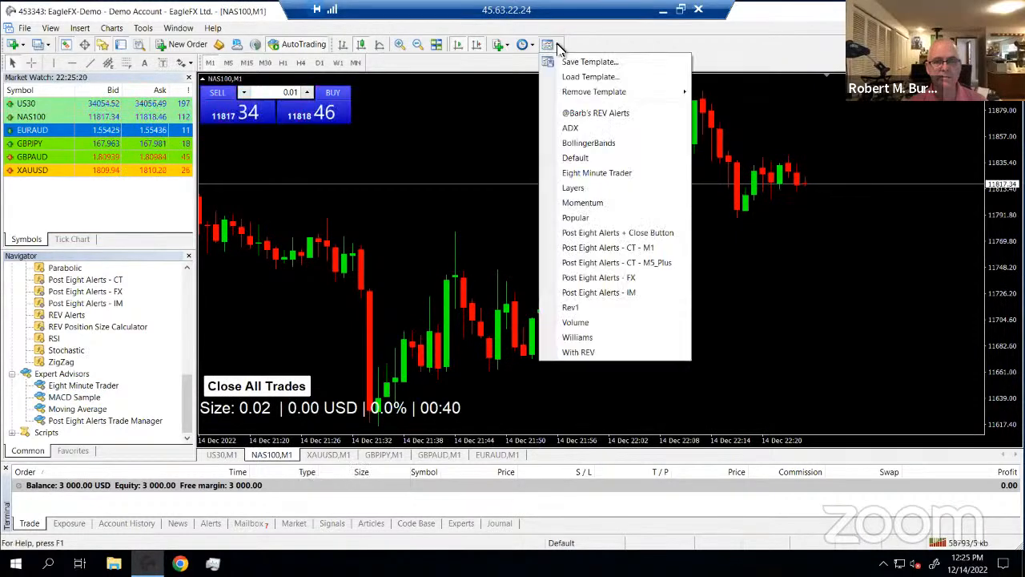
left_click(588, 113)
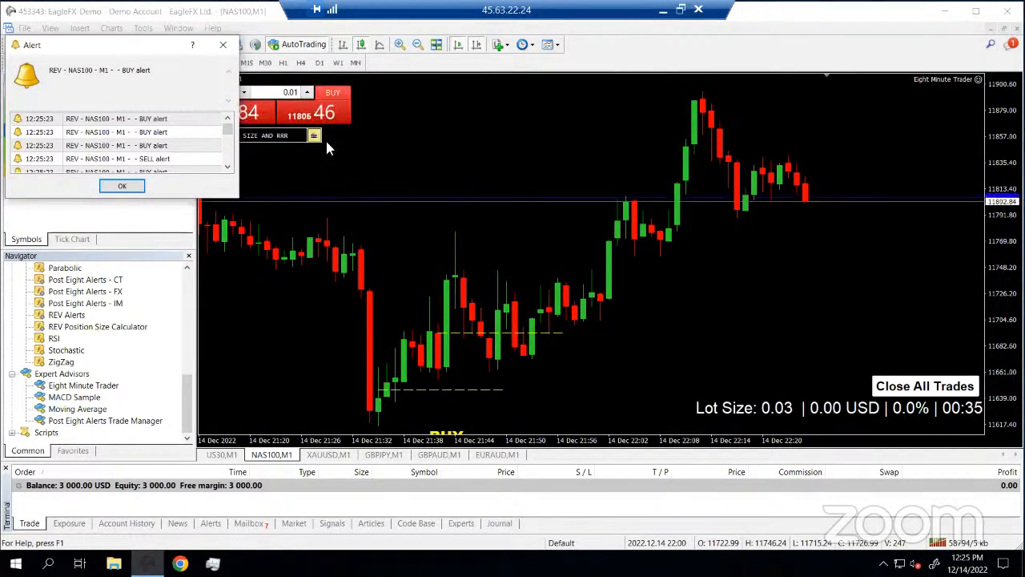
Drag the REV buy/sell alert popup to the chart centre and close it
left_click_drag(141, 48, 449, 219)
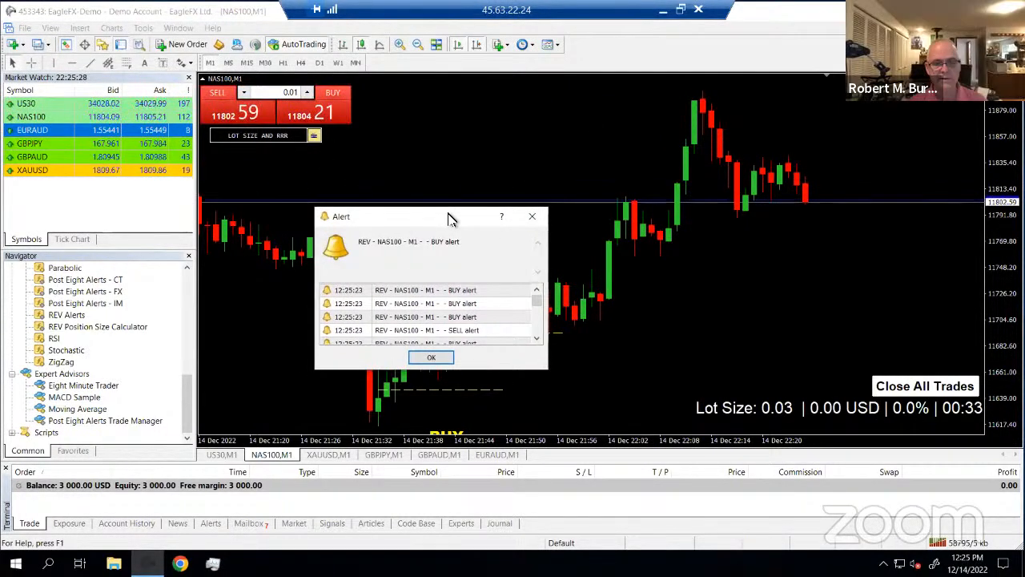
left_click(532, 215)
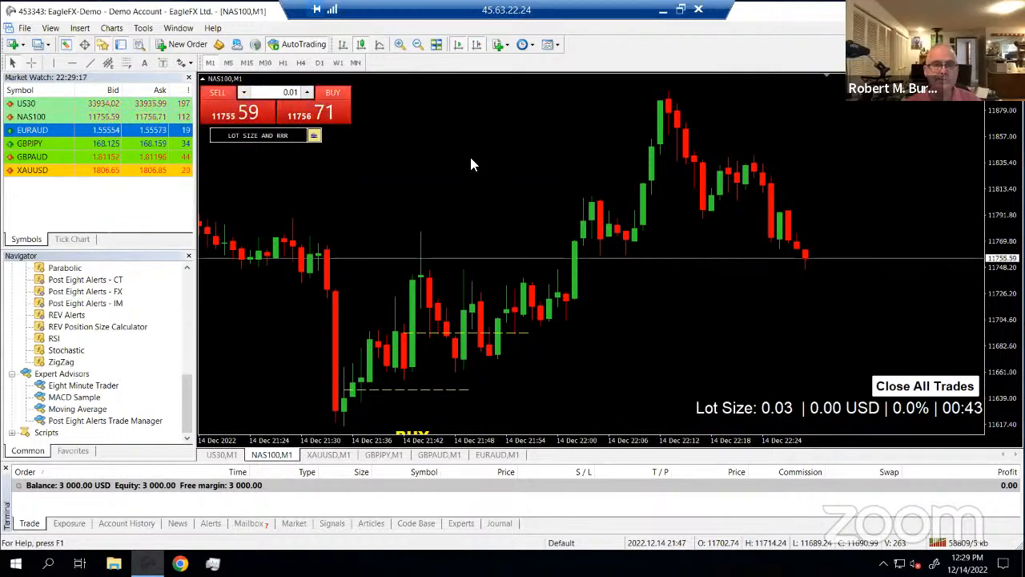
left_click(144, 29)
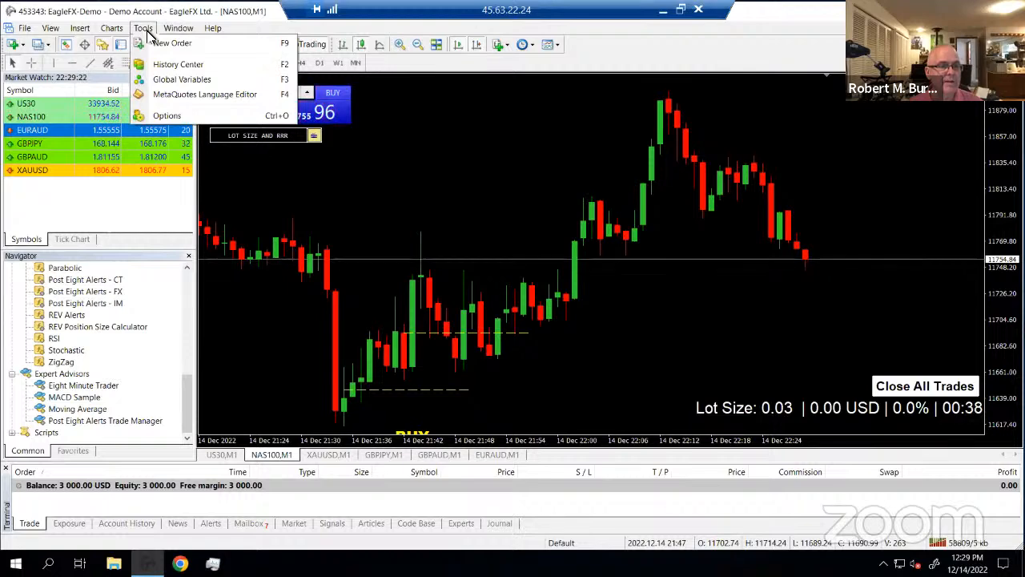
In Options > Notifications, enable push notifications and untick Notify of trade transactions
left_click(174, 116)
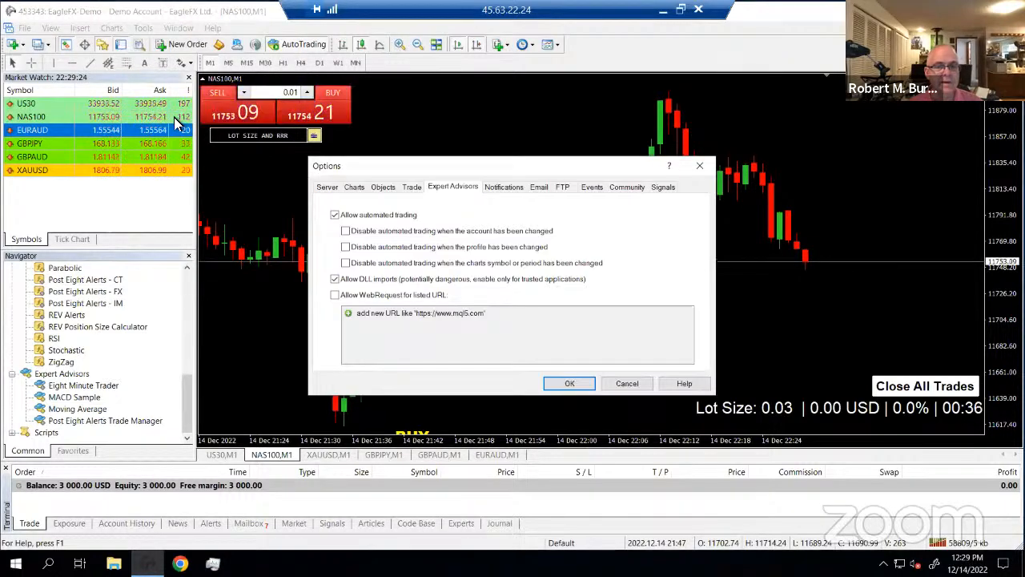
left_click(504, 189)
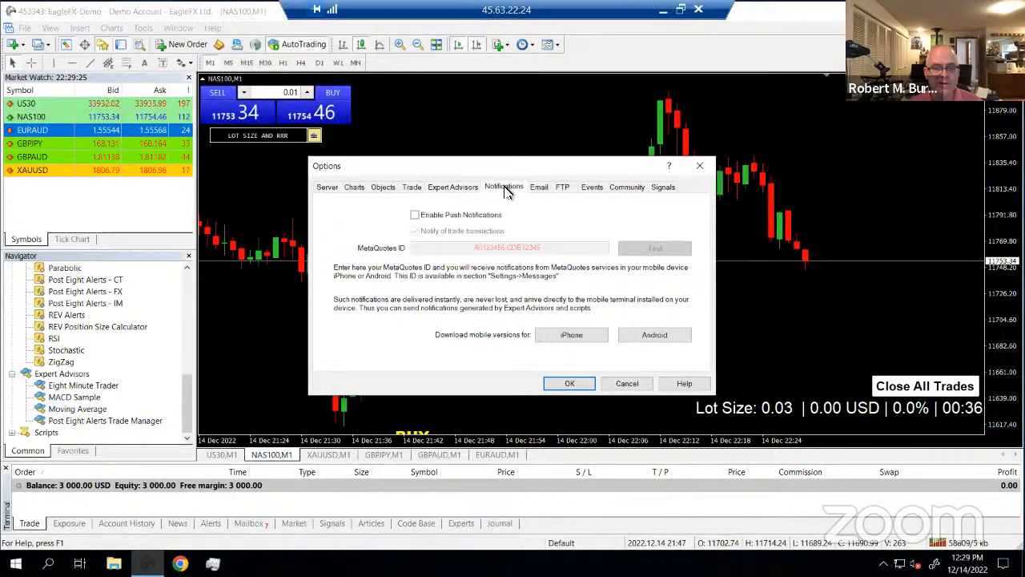
left_click(415, 215)
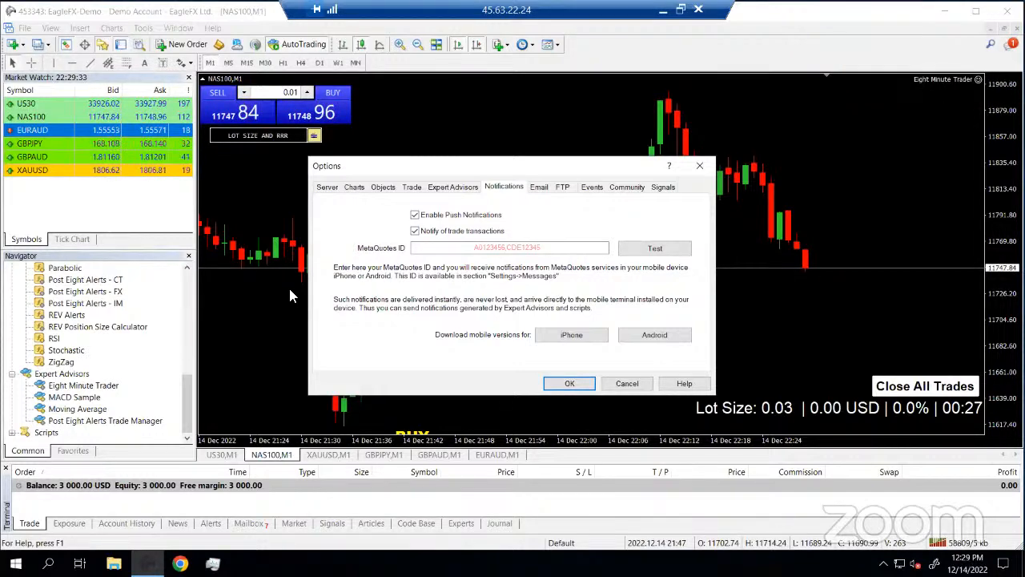
left_click(414, 231)
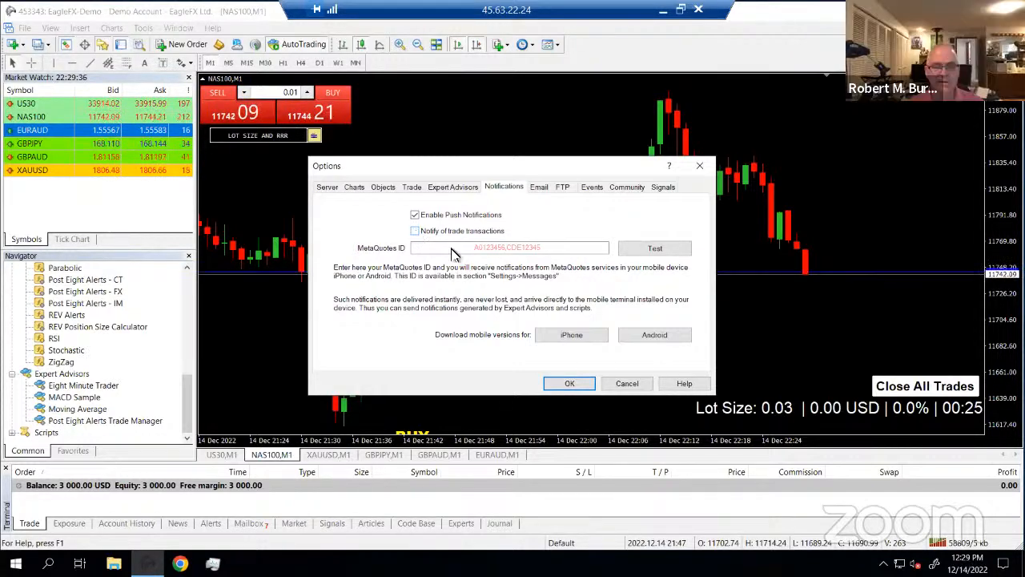
left_click(431, 249)
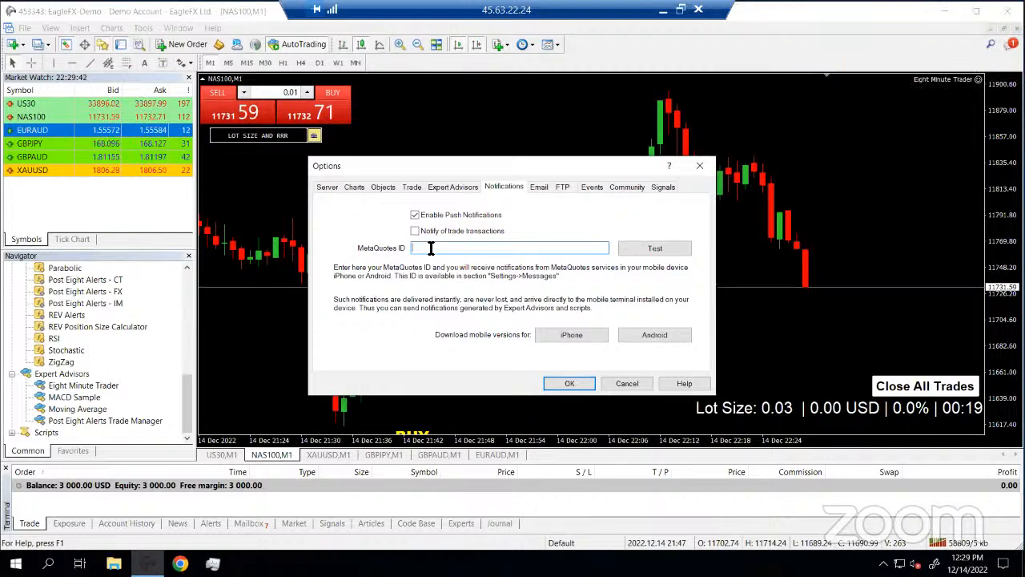
Enter the MetaQuotes ID and keep Enable Push Notifications ticked
type("CA")
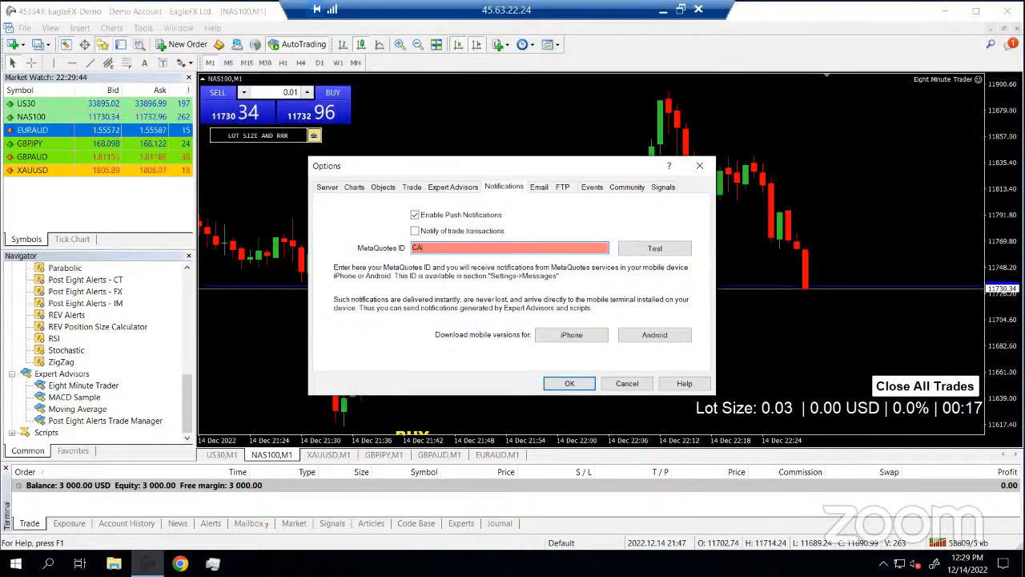
type("9")
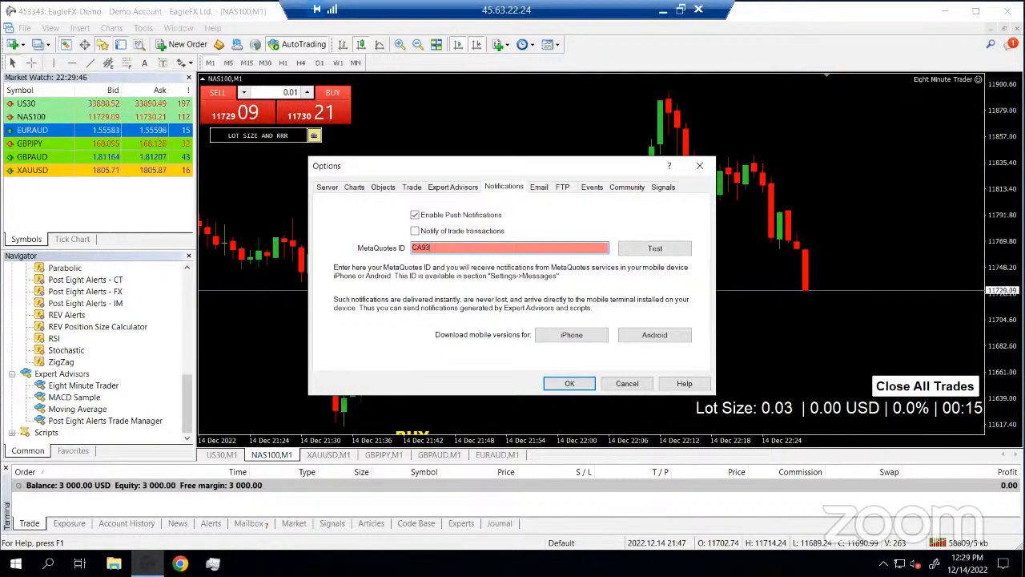
type("3")
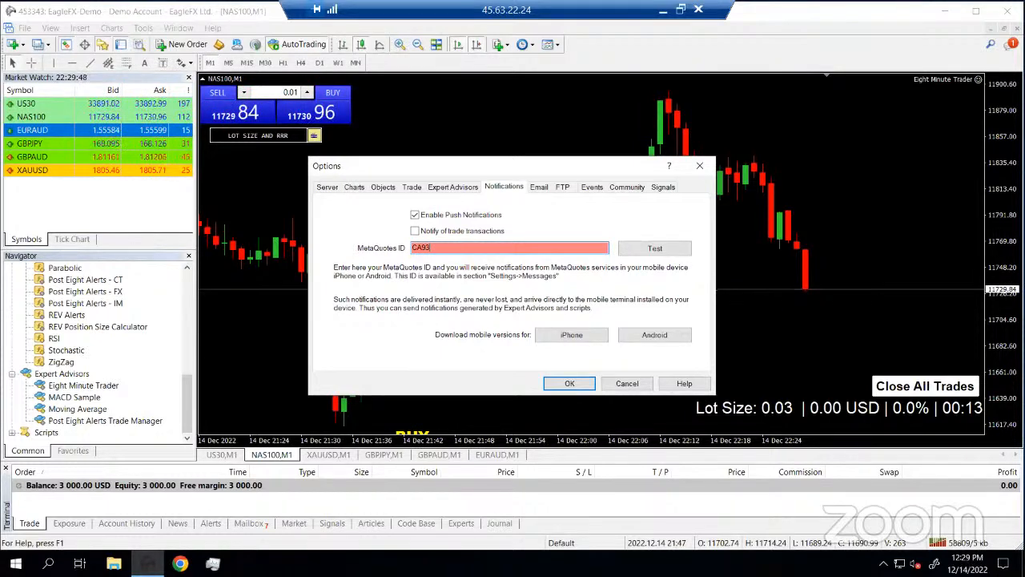
type("DA")
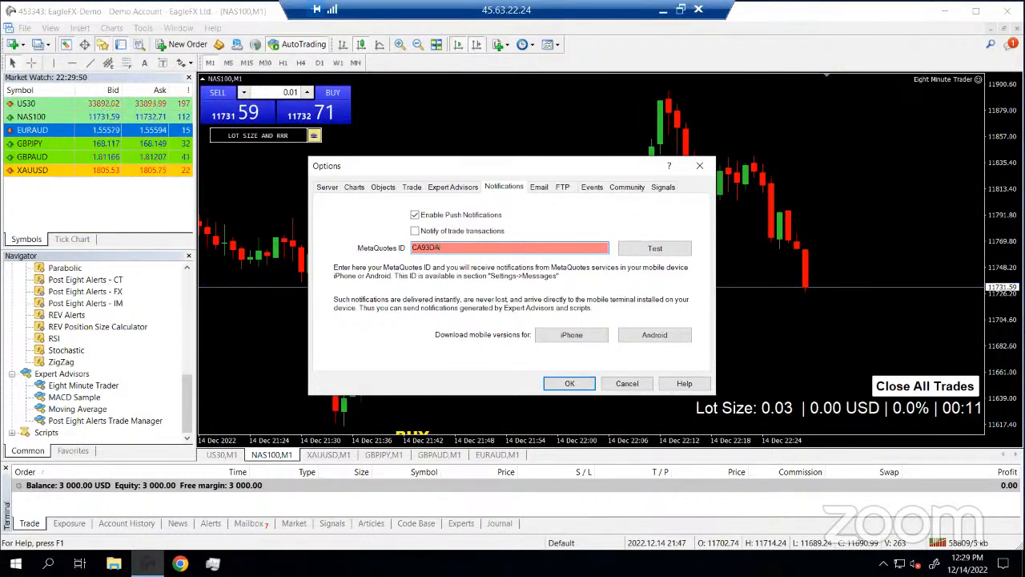
type("42")
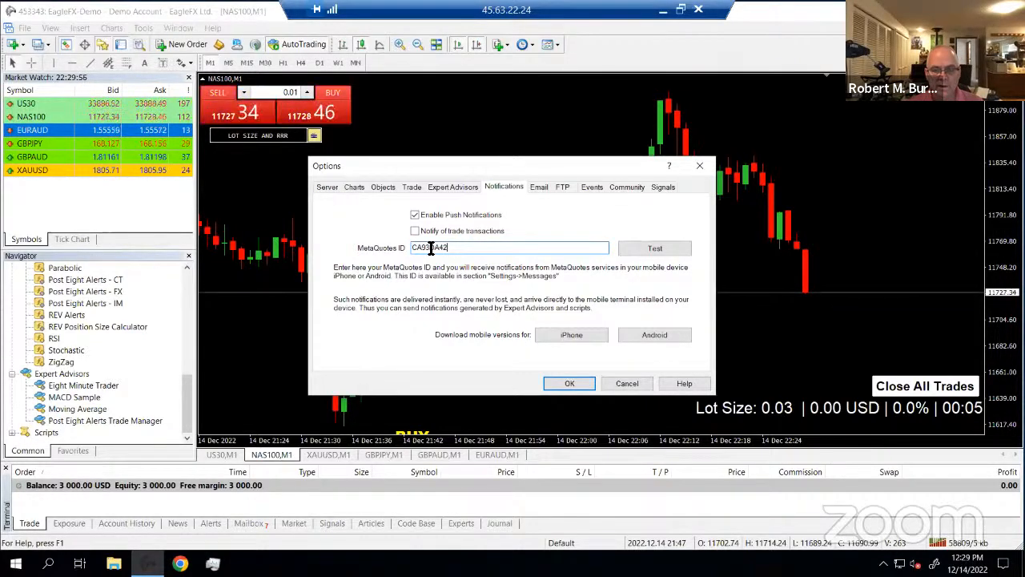
left_click(644, 213)
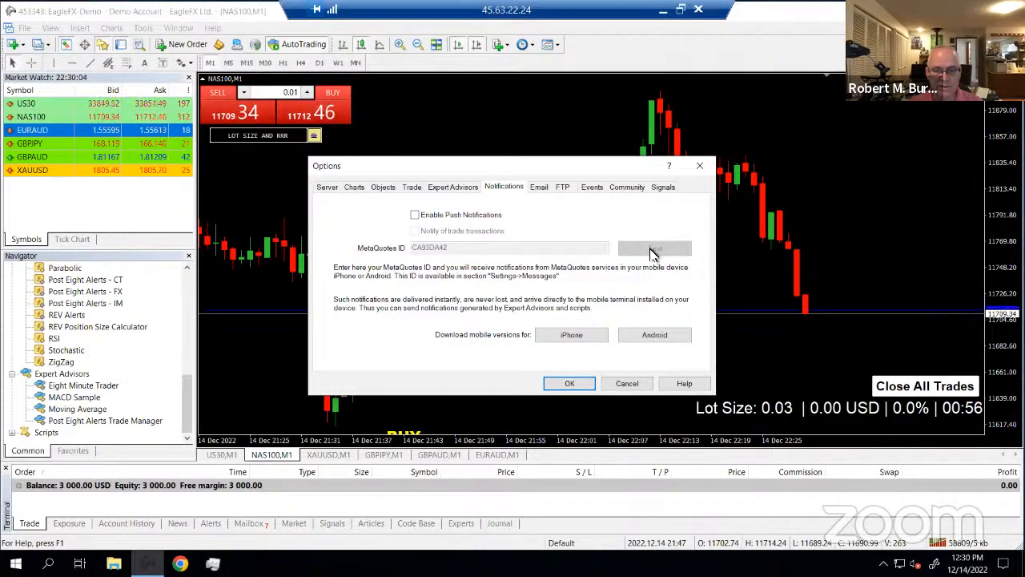
left_click(415, 214)
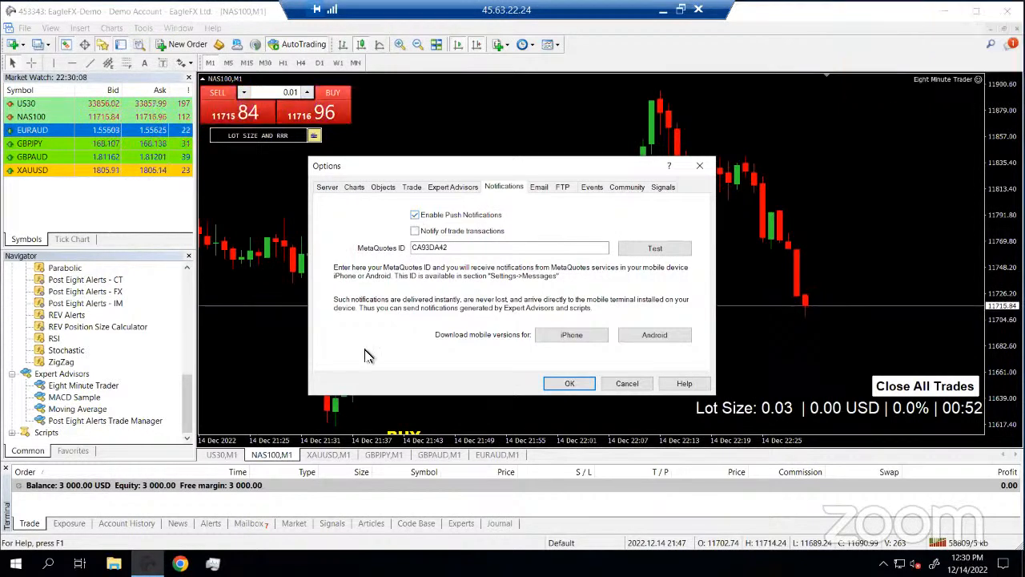
Send two test push notifications, acknowledge both queued messages, and save the notification settings
left_click(656, 248)
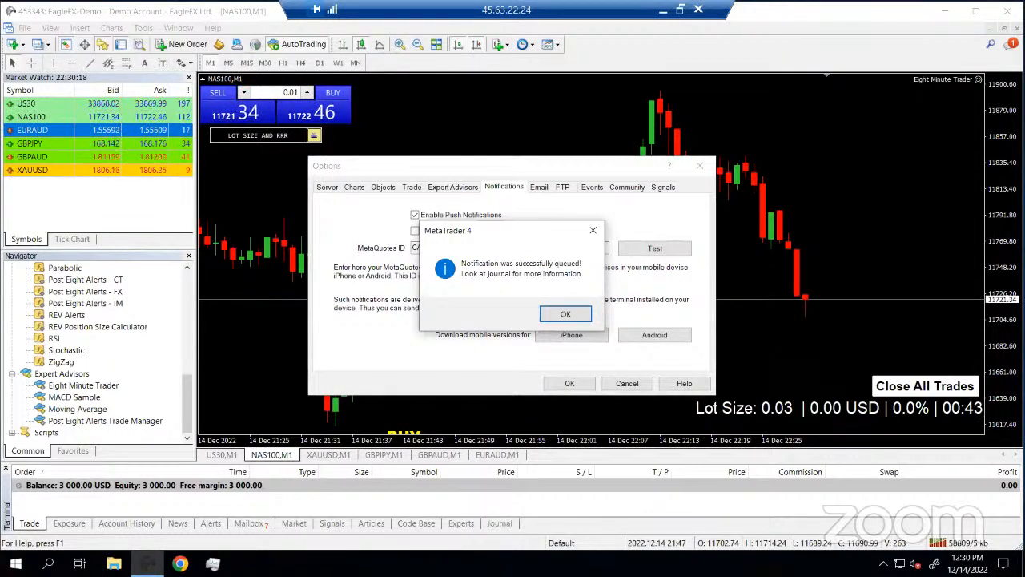
left_click(569, 315)
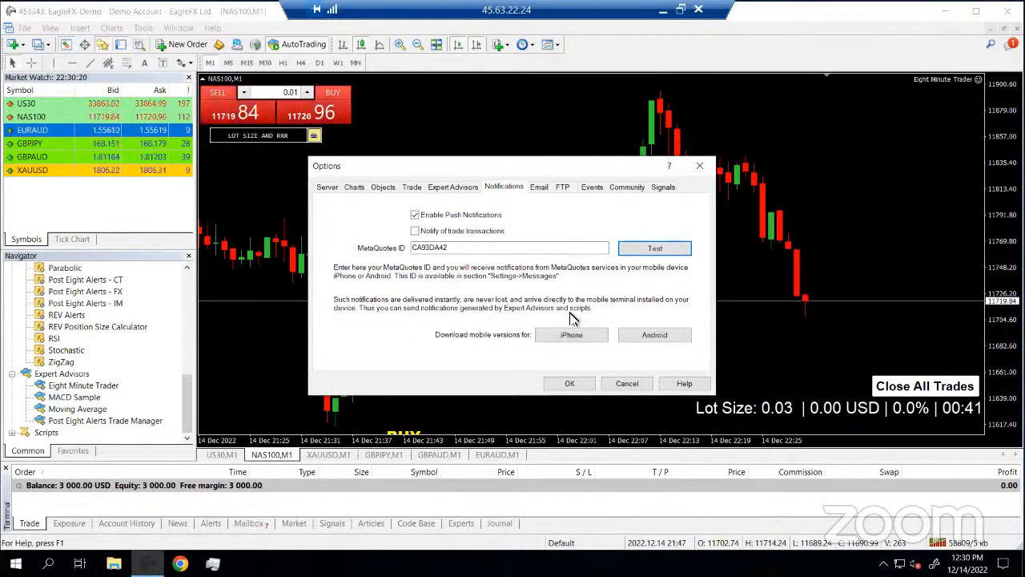
left_click(655, 248)
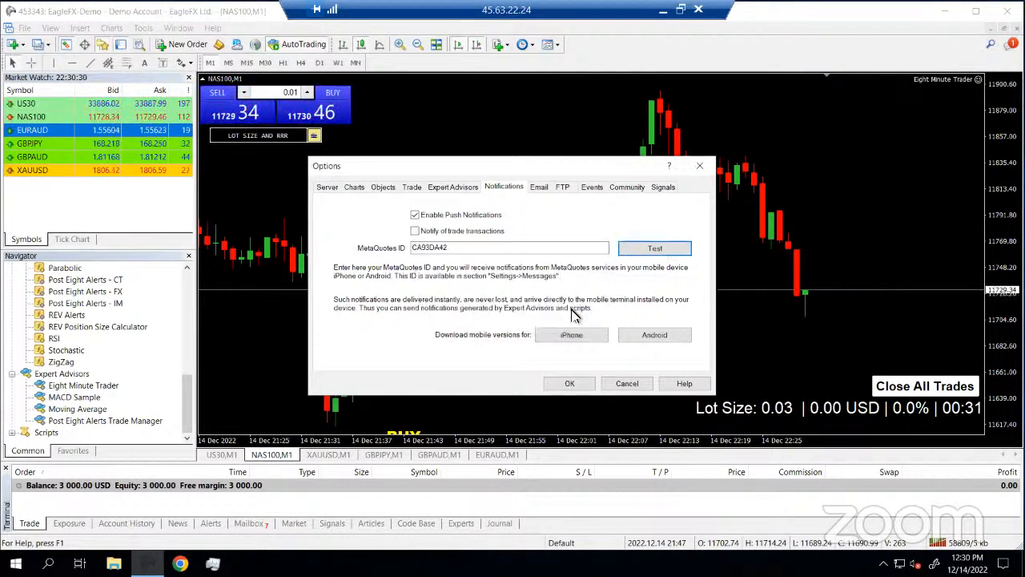
left_click(572, 314)
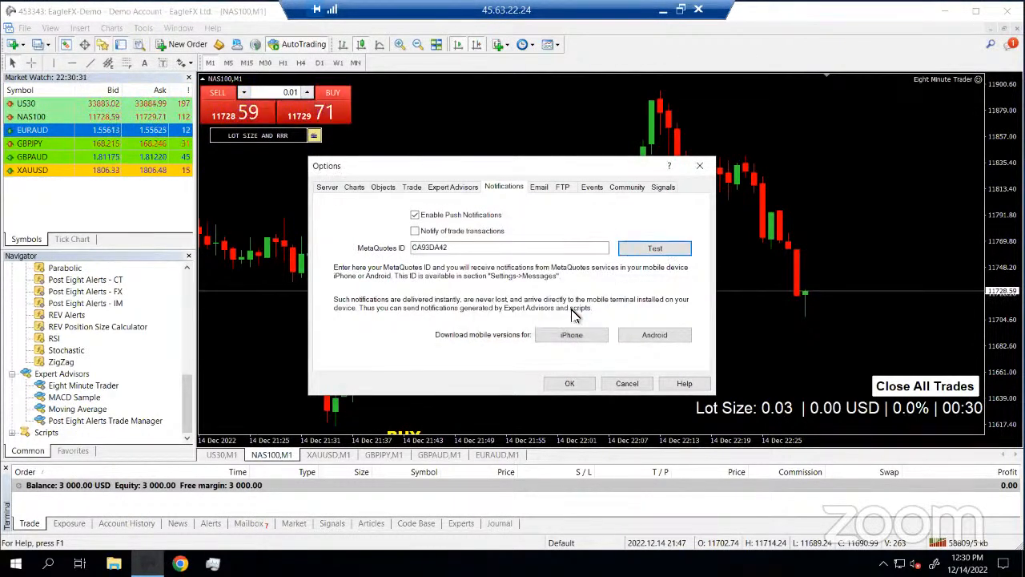
left_click(576, 384)
scroll(582, 392, "up", 4)
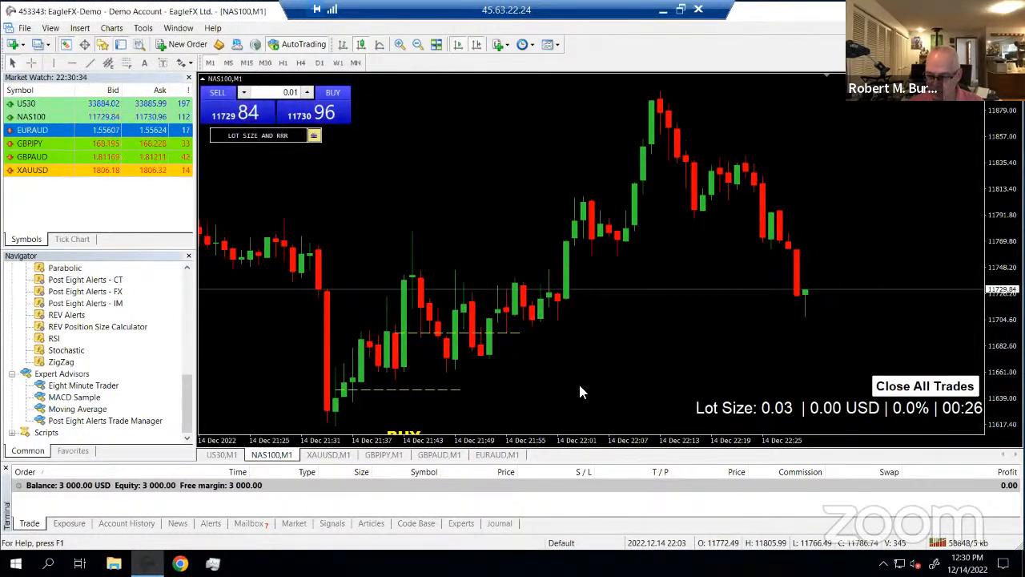
scroll(581, 392, "down", 4)
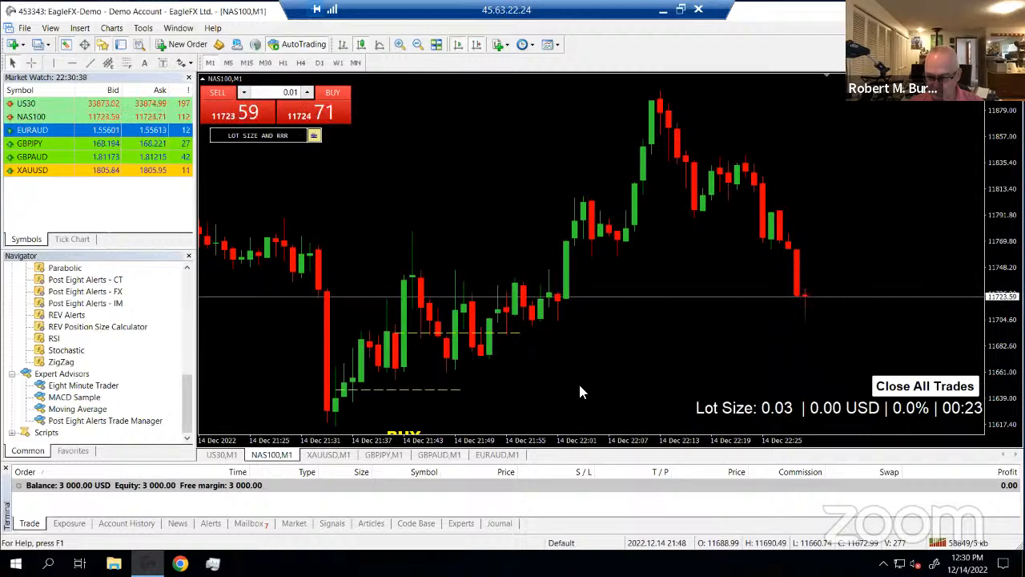
scroll(582, 392, "up", 6)
scroll(582, 392, "down", 6)
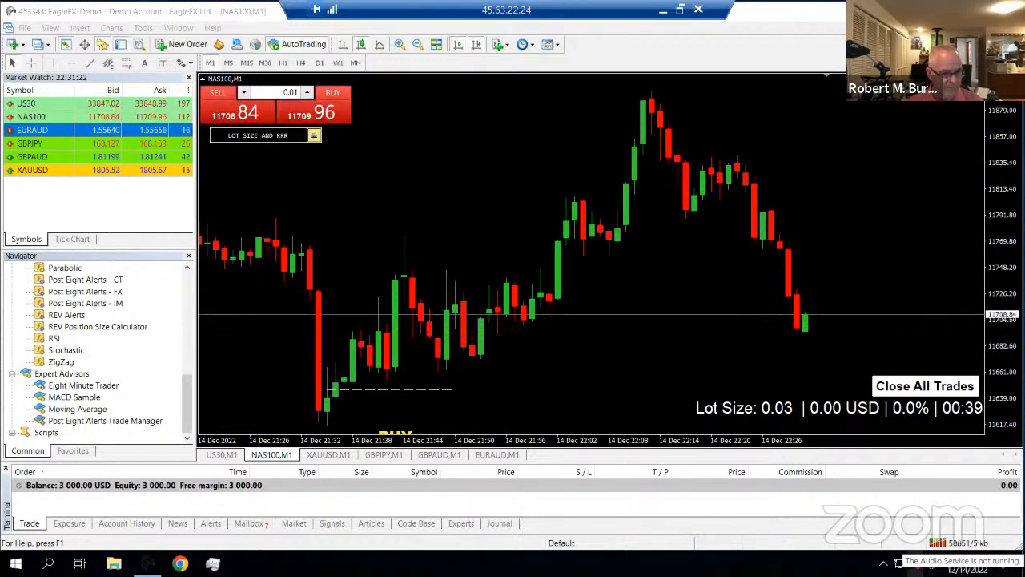
Search 'control panel' from the taskbar and launch Control Panel
left_click(49, 564)
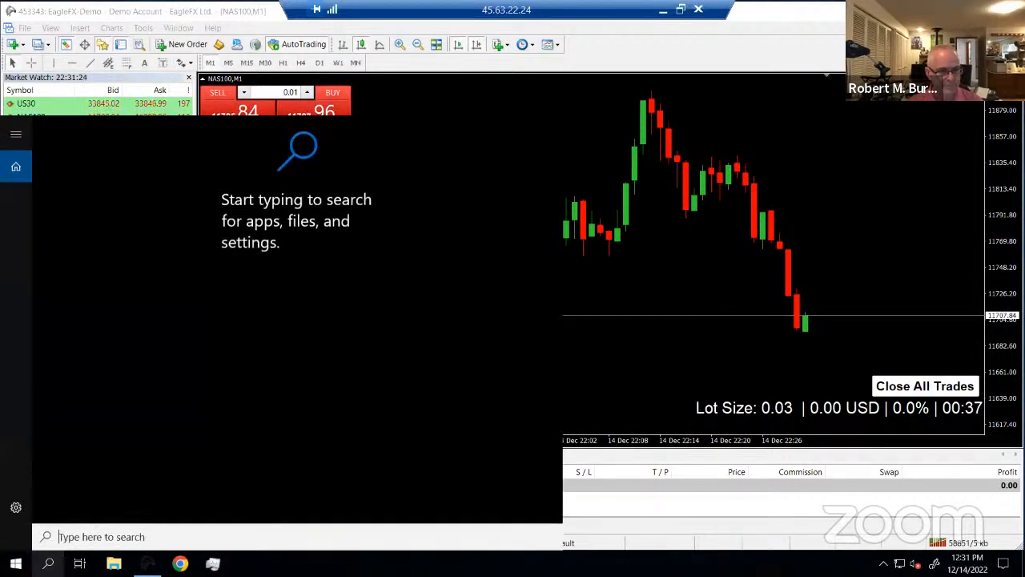
type("co")
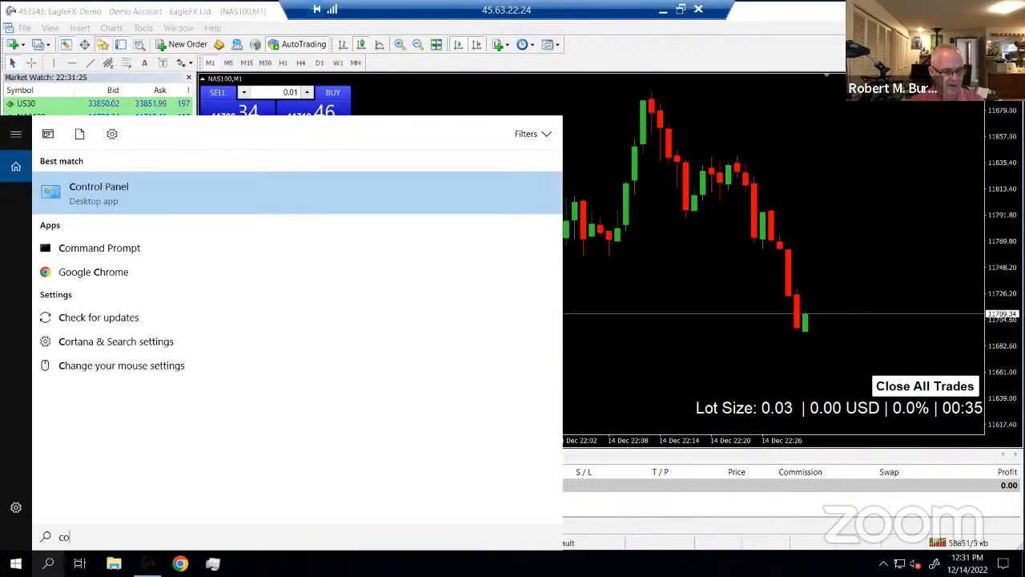
type("ntrol ")
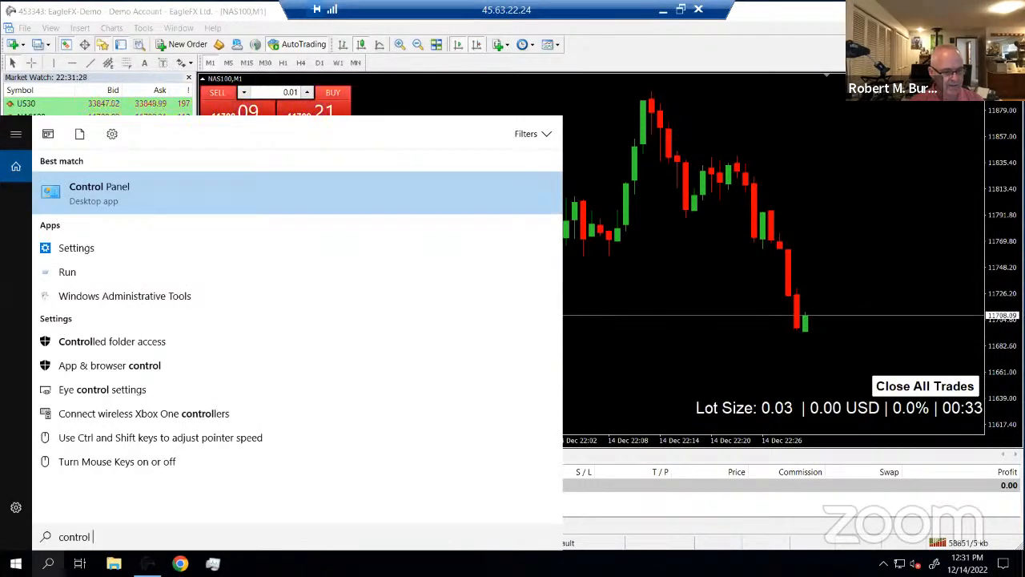
type("panel")
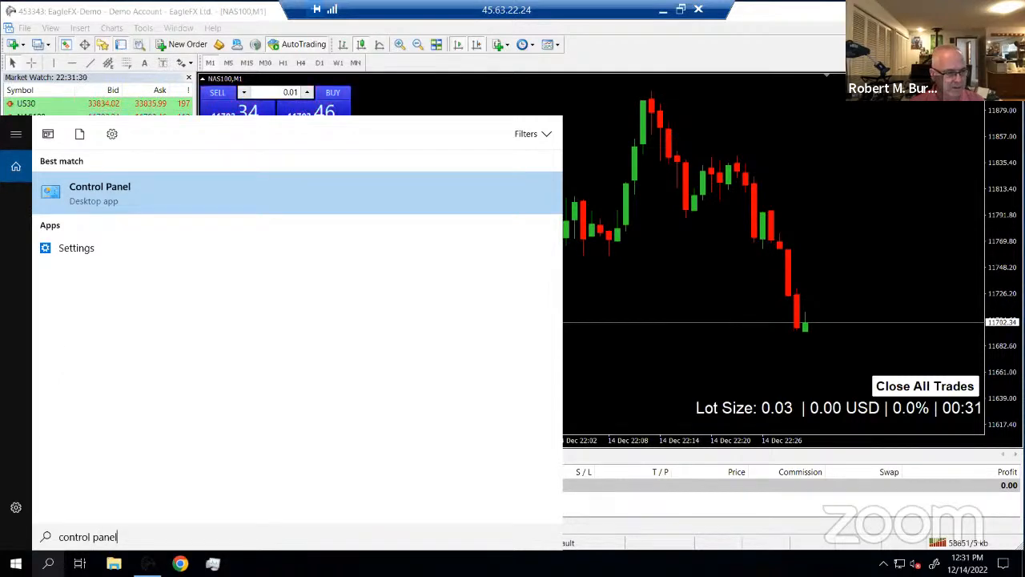
left_click(119, 206)
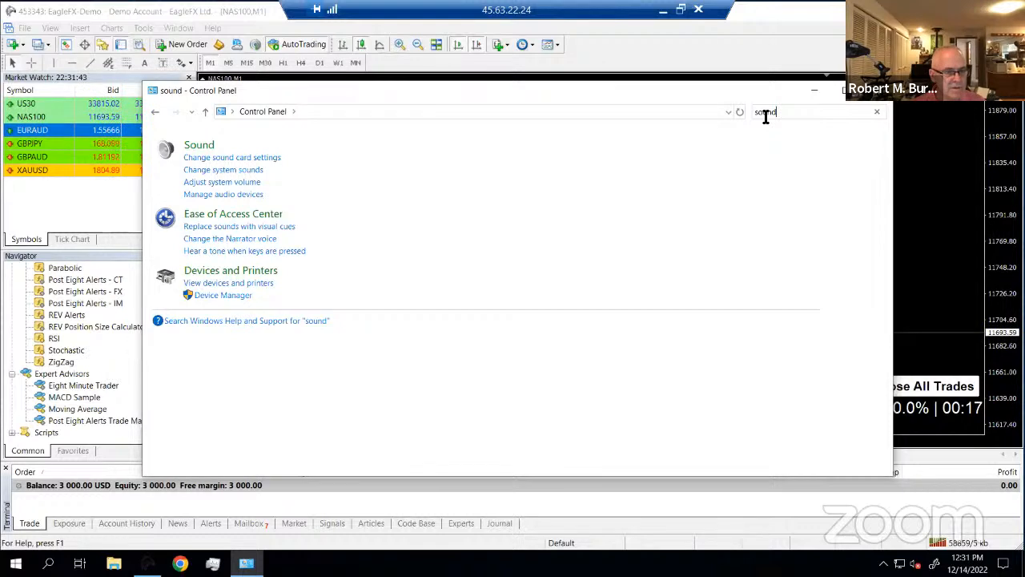
Enable the Windows Audio Service from the sound card settings, then close the Sound dialog
left_click(235, 159)
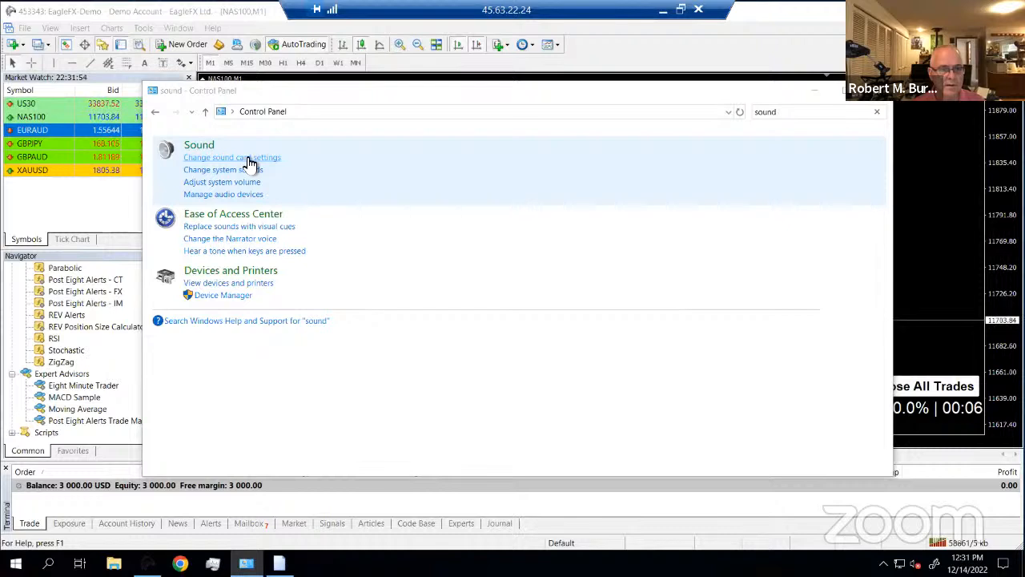
left_click(232, 158)
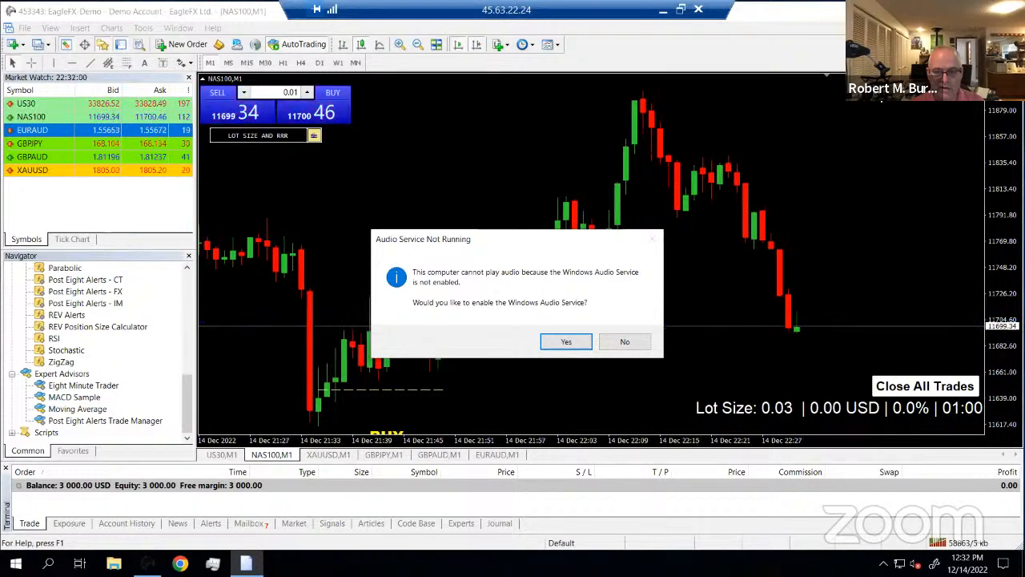
left_click(567, 344)
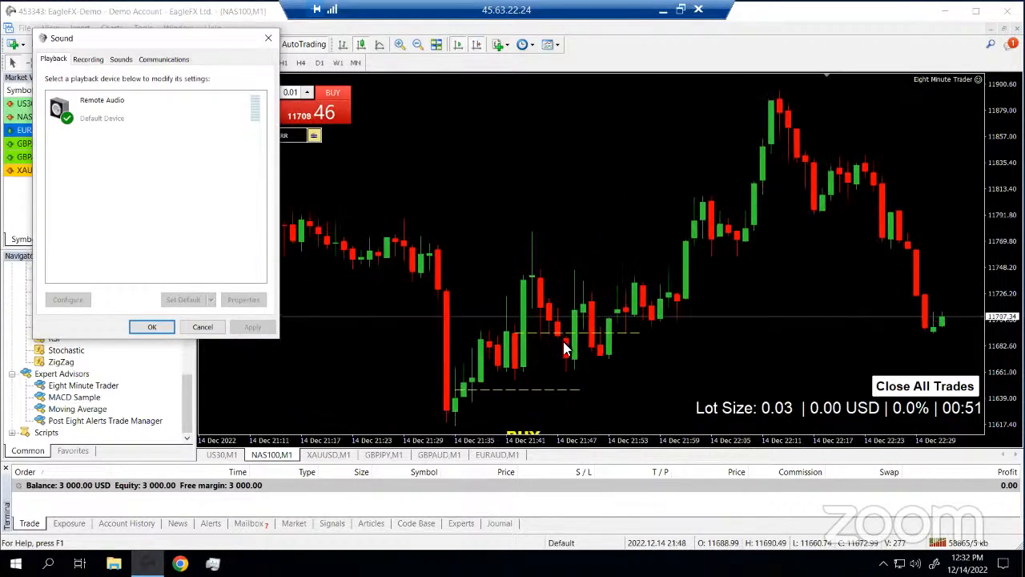
left_click(152, 328)
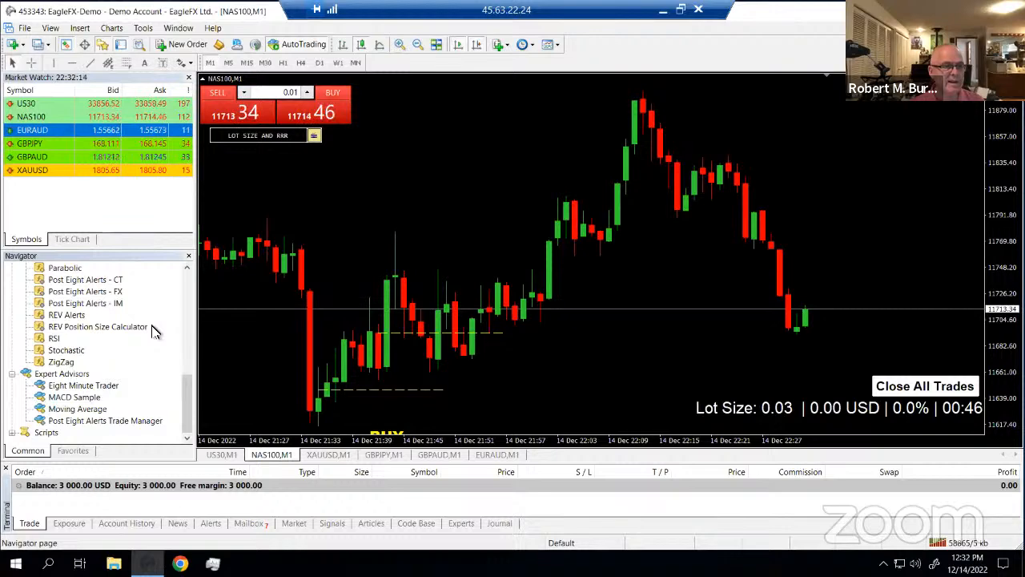
Send another test notification from Options > Notifications, check the Journal, then return to Trade
left_click(143, 29)
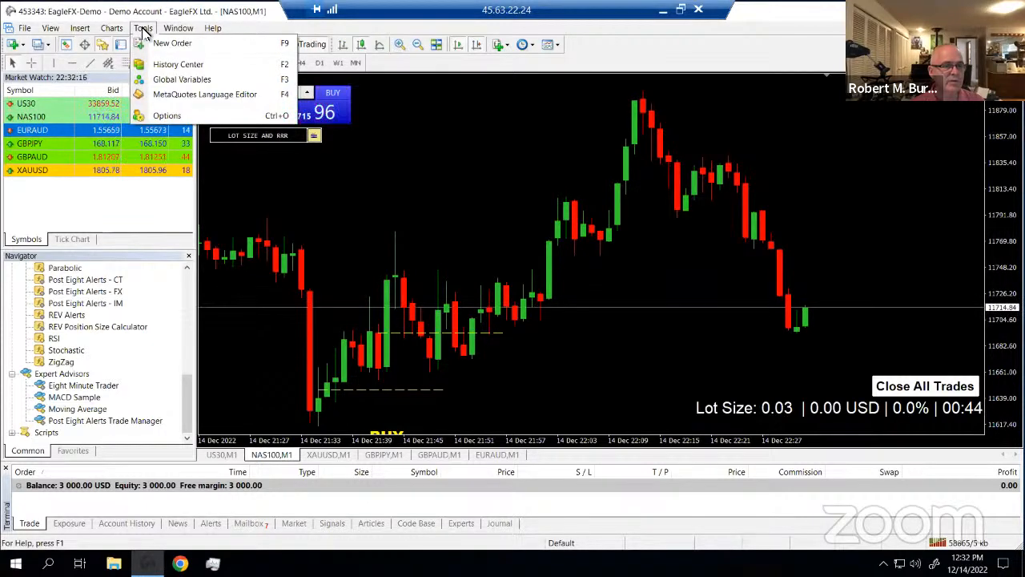
left_click(169, 116)
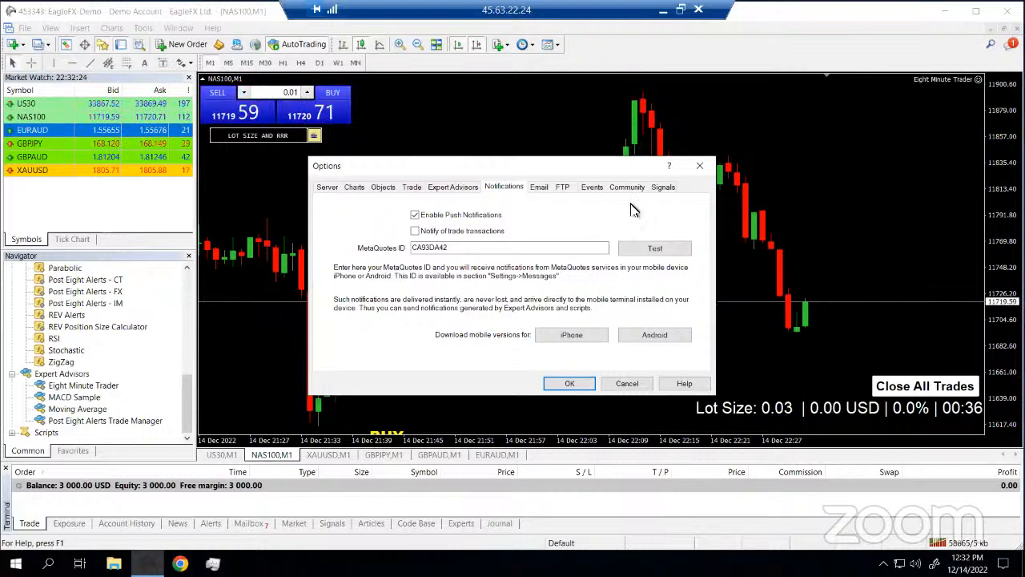
left_click(650, 250)
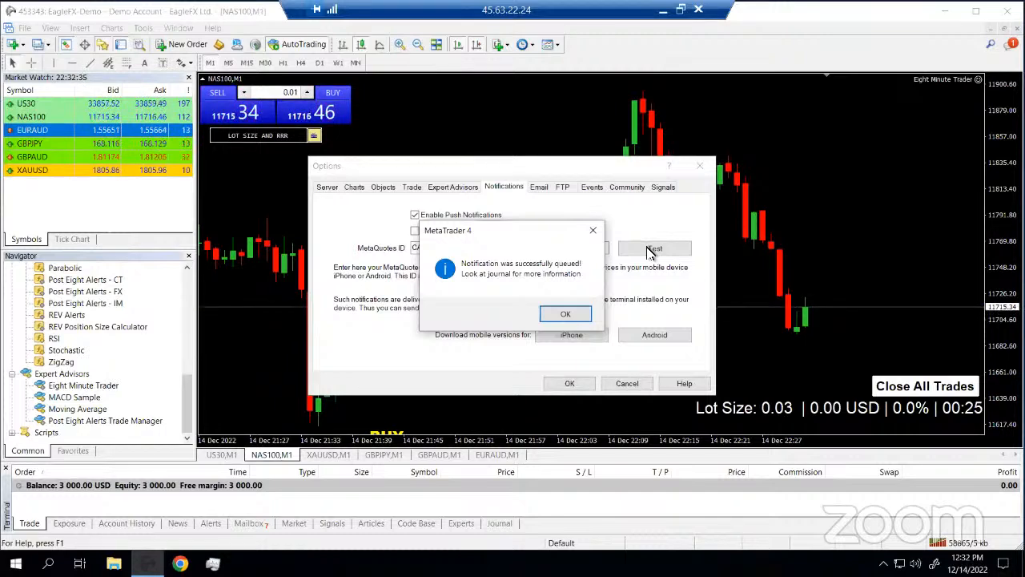
left_click(580, 314)
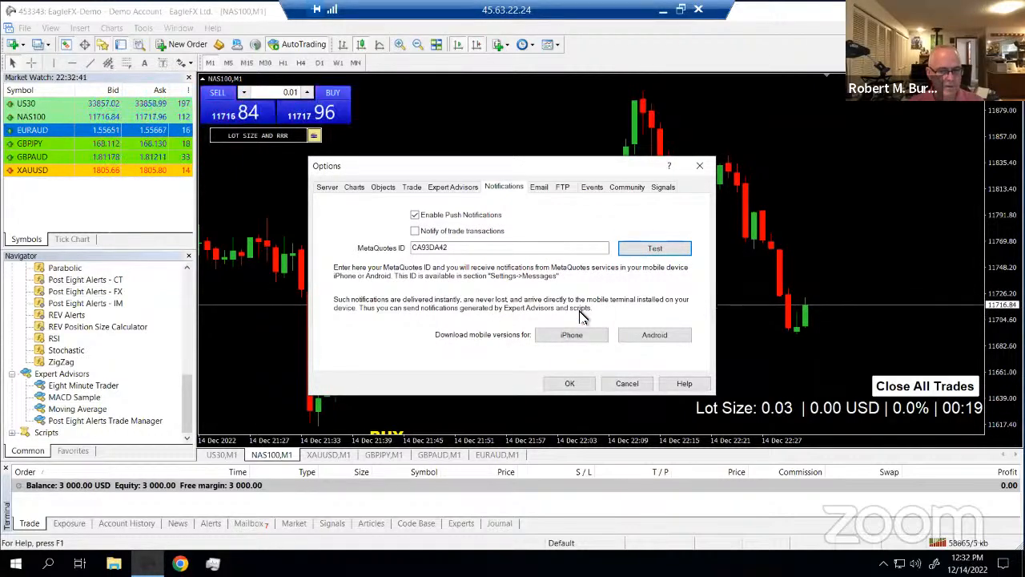
left_click(576, 384)
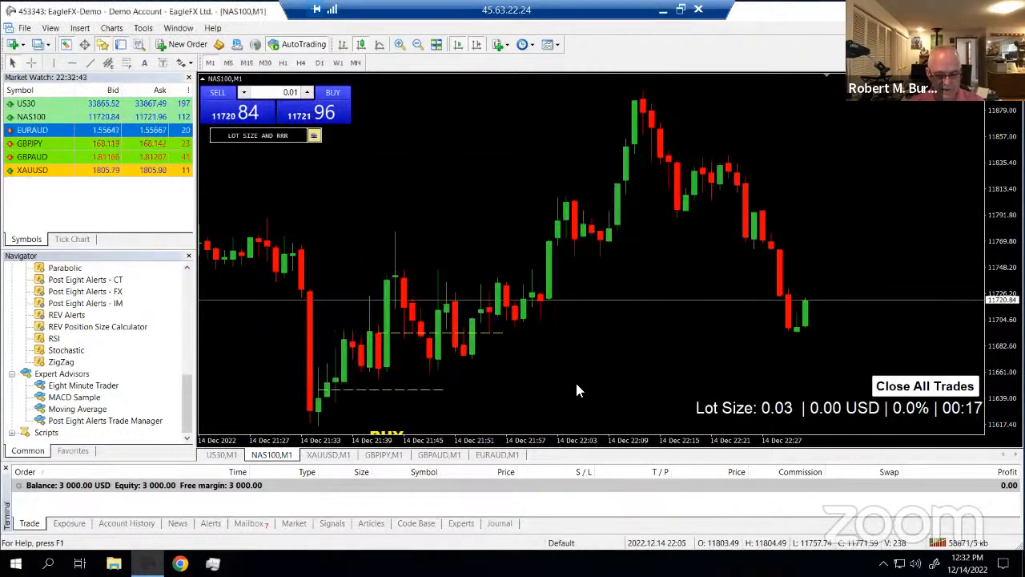
left_click(500, 524)
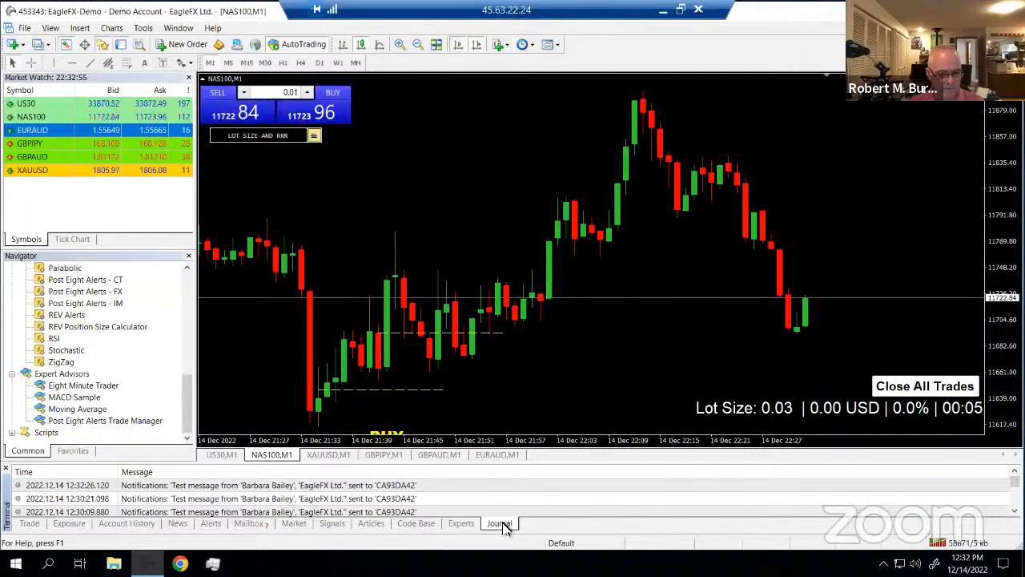
left_click(39, 528)
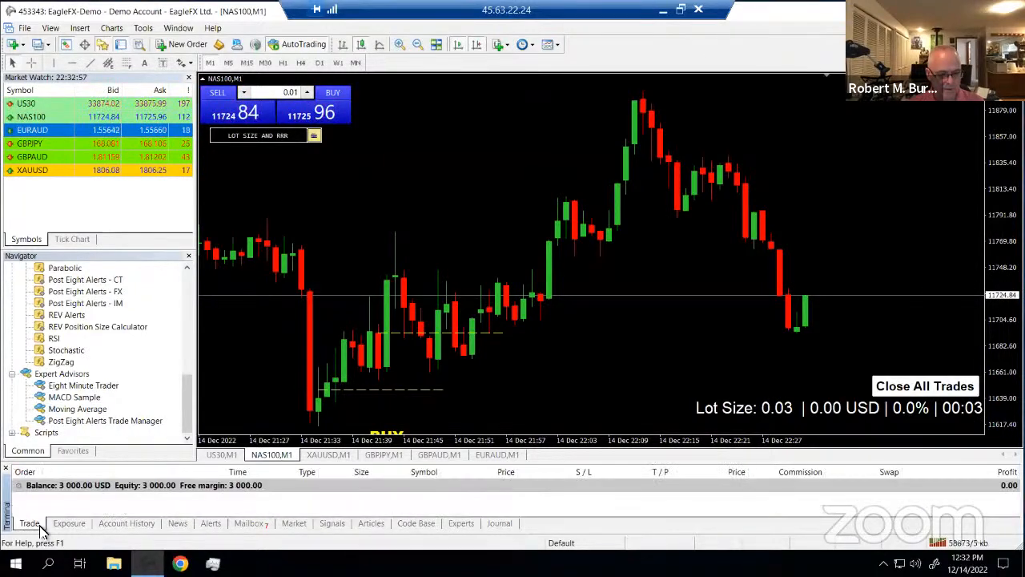
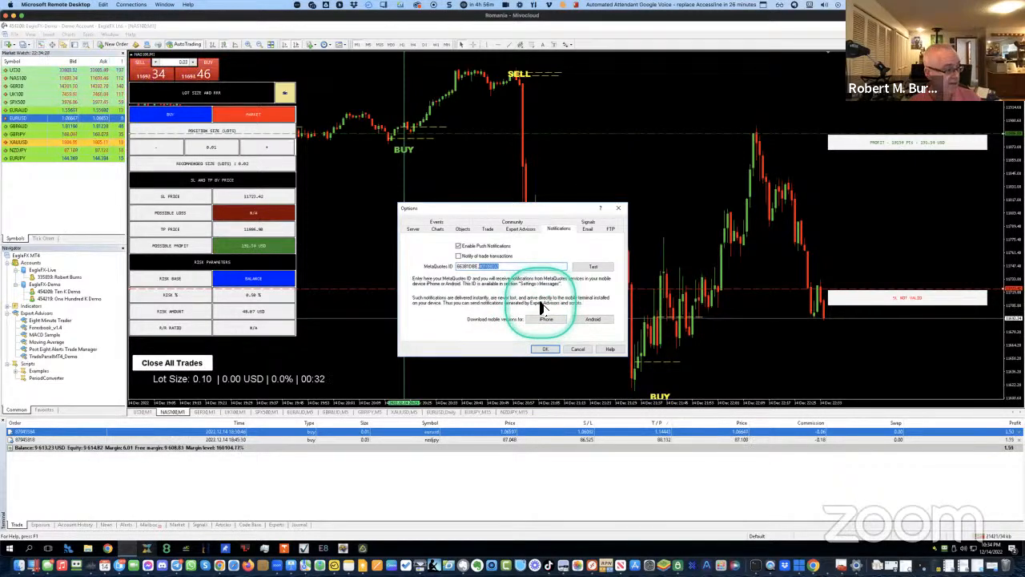
Send a test push notification, dismiss the queued message, and select the end of the MetaQuotes ID
left_click(594, 268)
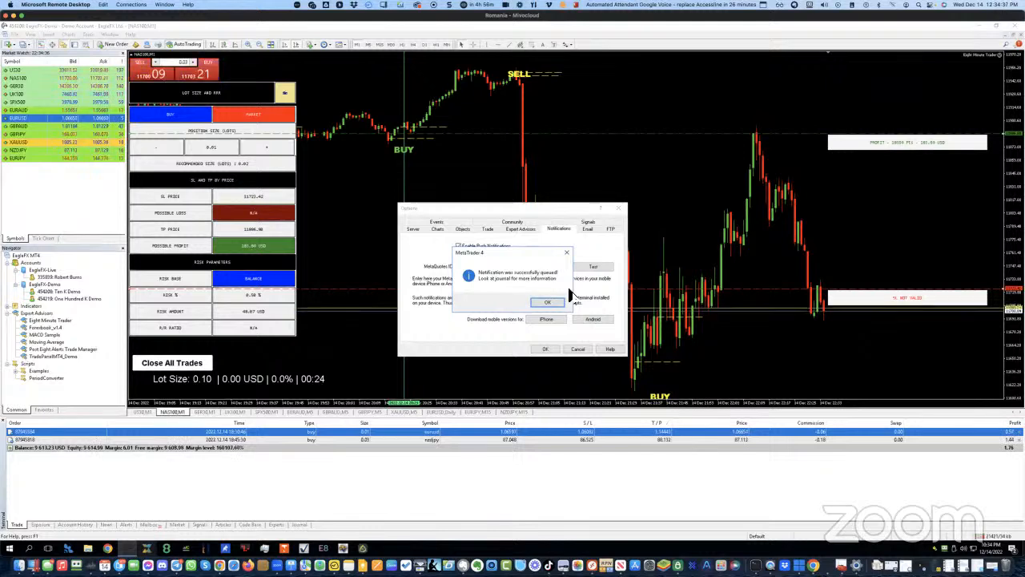
left_click(551, 302)
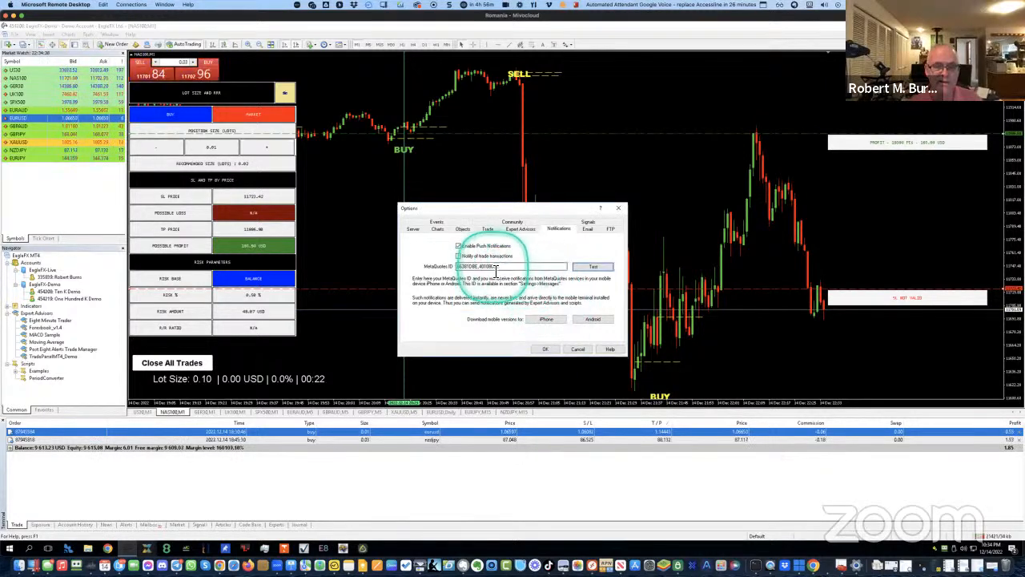
left_click_drag(480, 268, 508, 270)
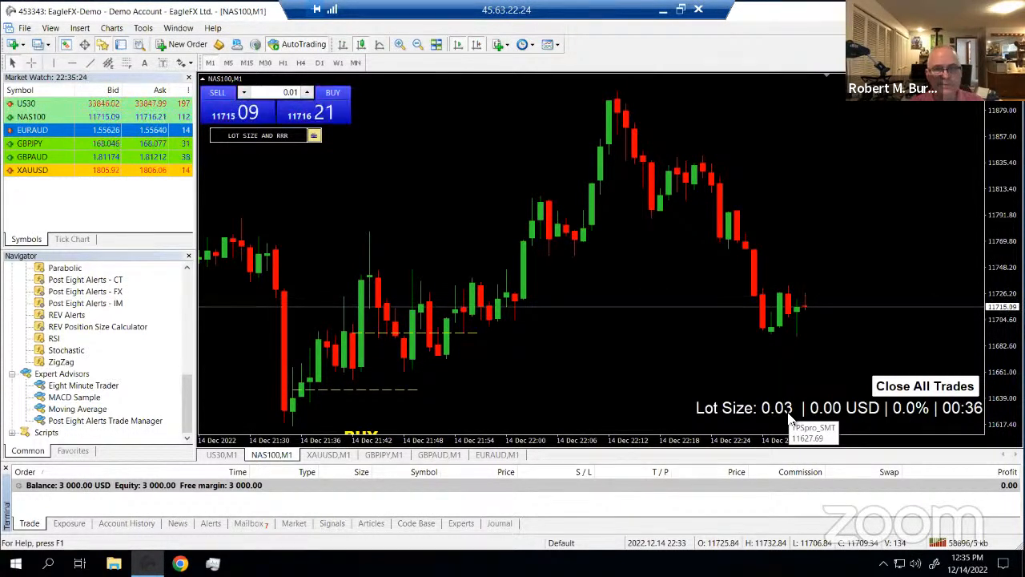
In Tools > Options > Notifications, finish typing the MetaQuotes ID with push notifications enabled
left_click(144, 30)
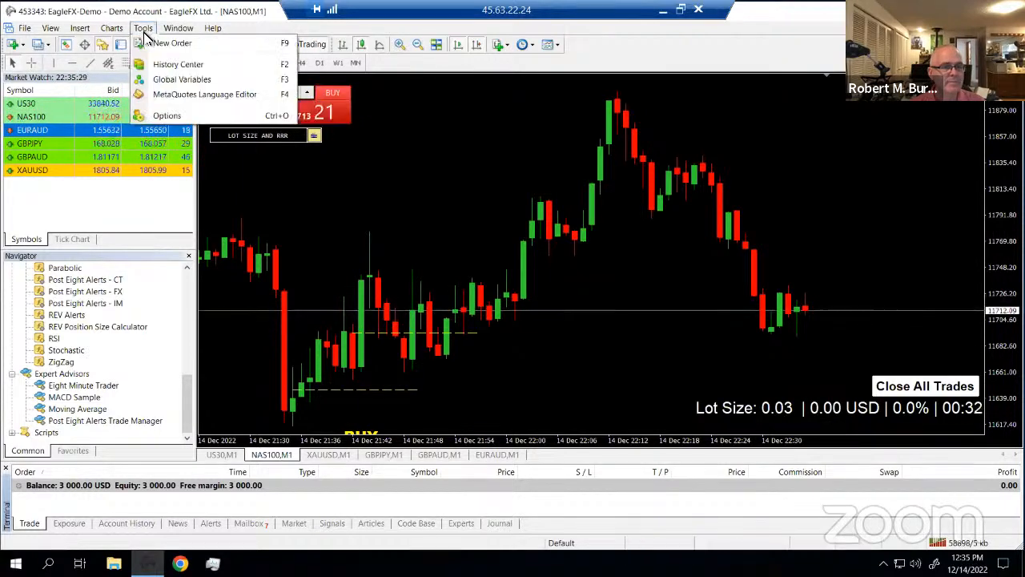
left_click(164, 114)
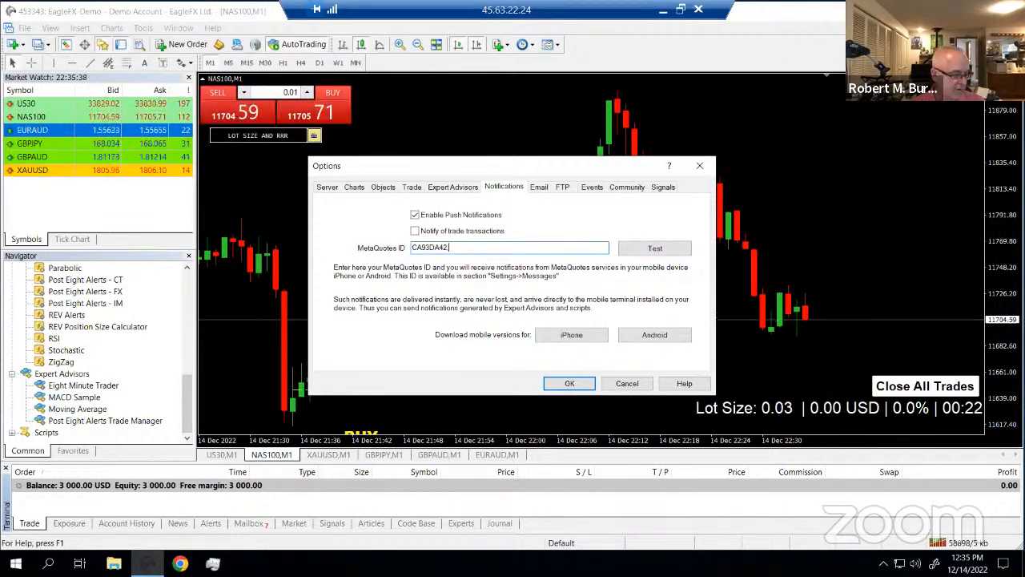
type(".40108")
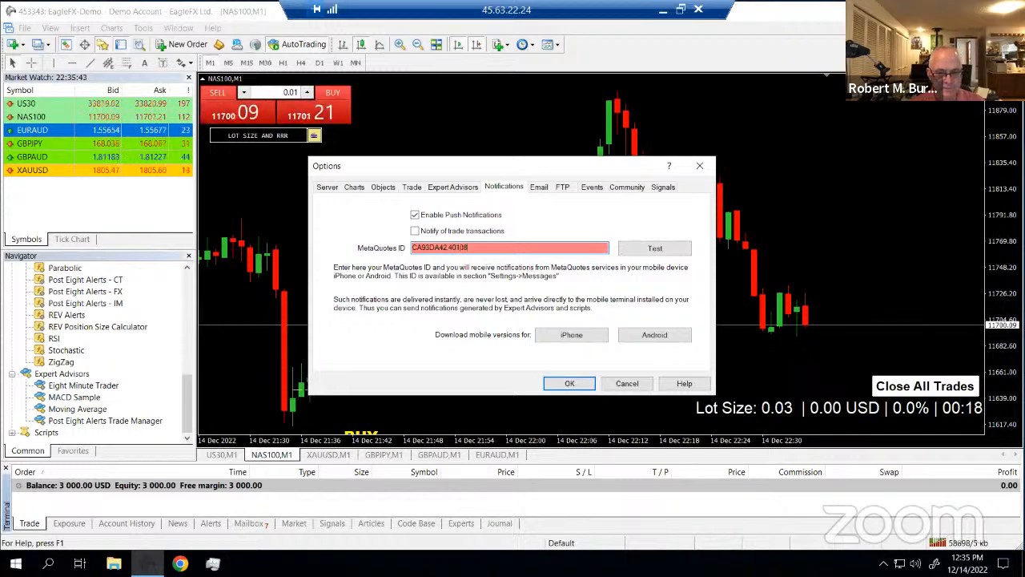
type("0")
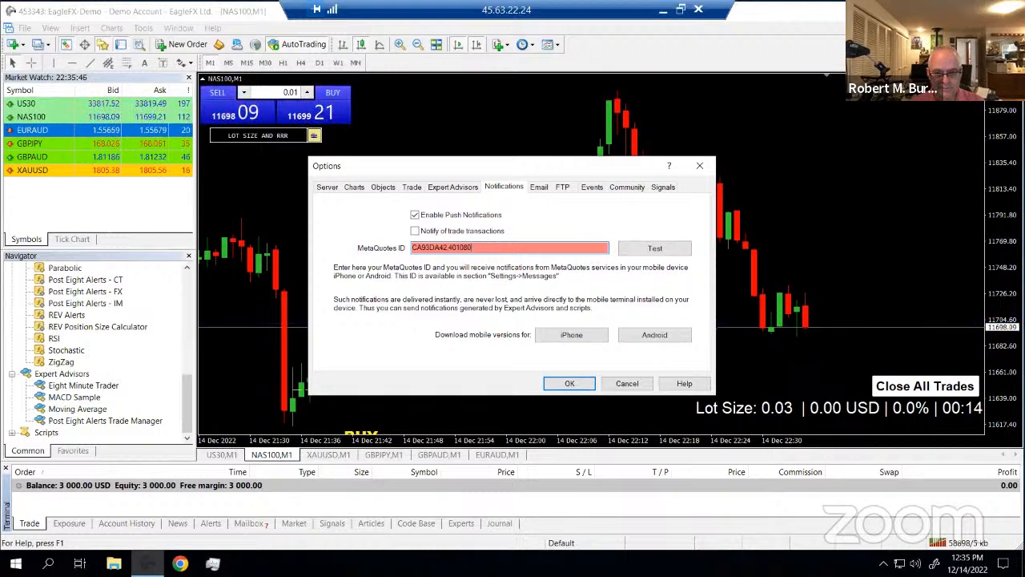
type("32")
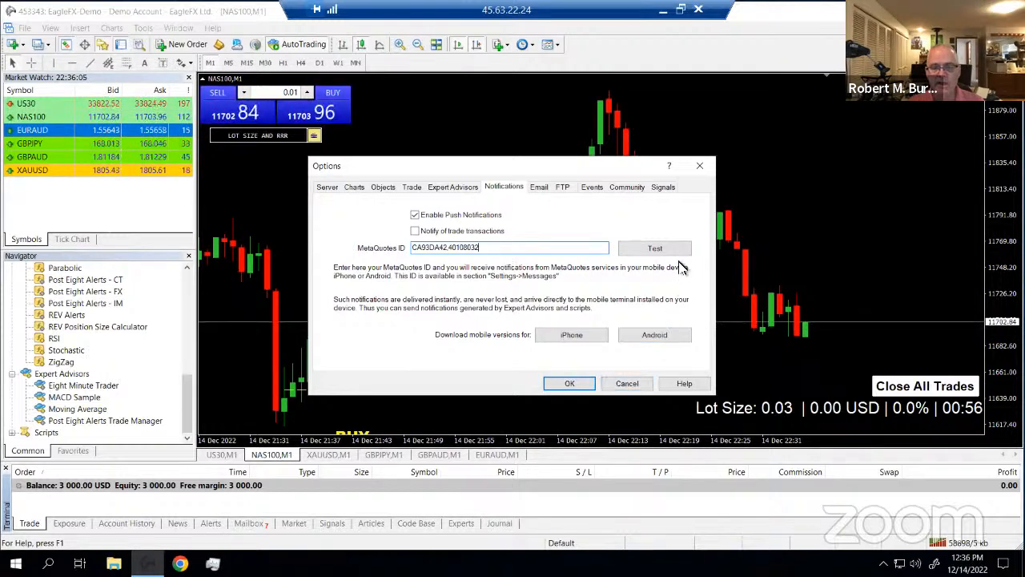
Send three test push notifications, closing each 'successfully queued' confirmation
left_click(656, 251)
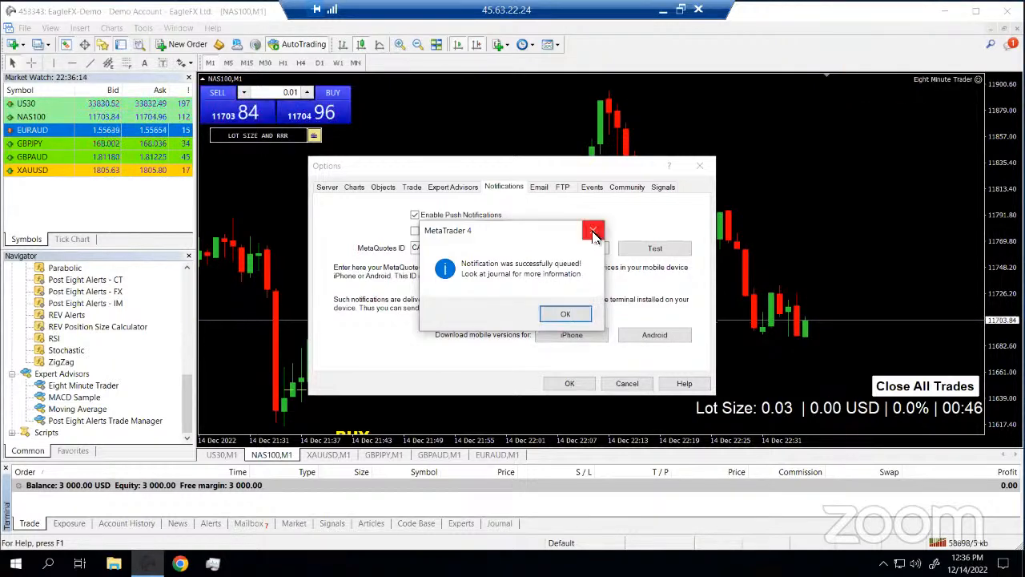
left_click(574, 314)
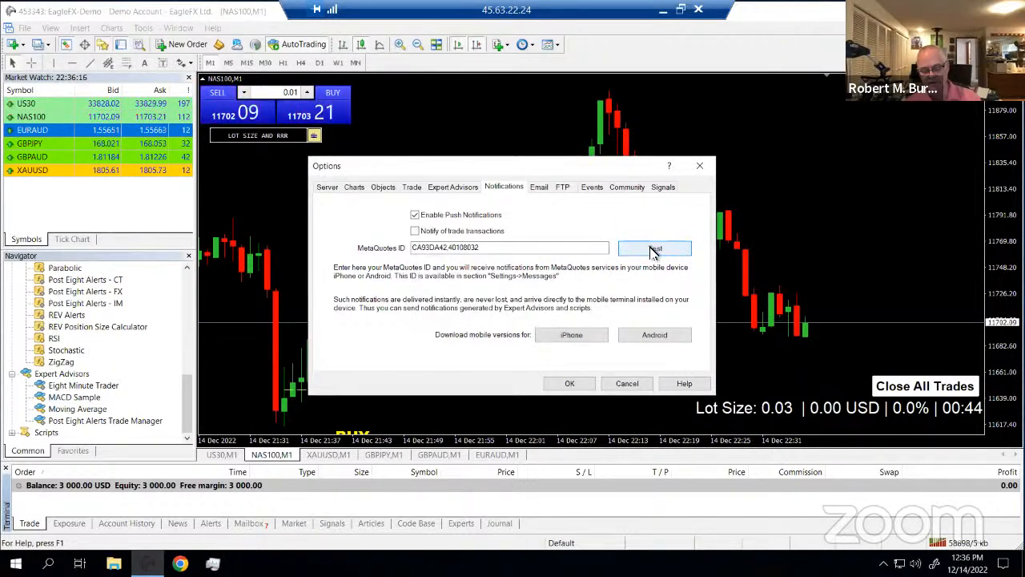
left_click(654, 250)
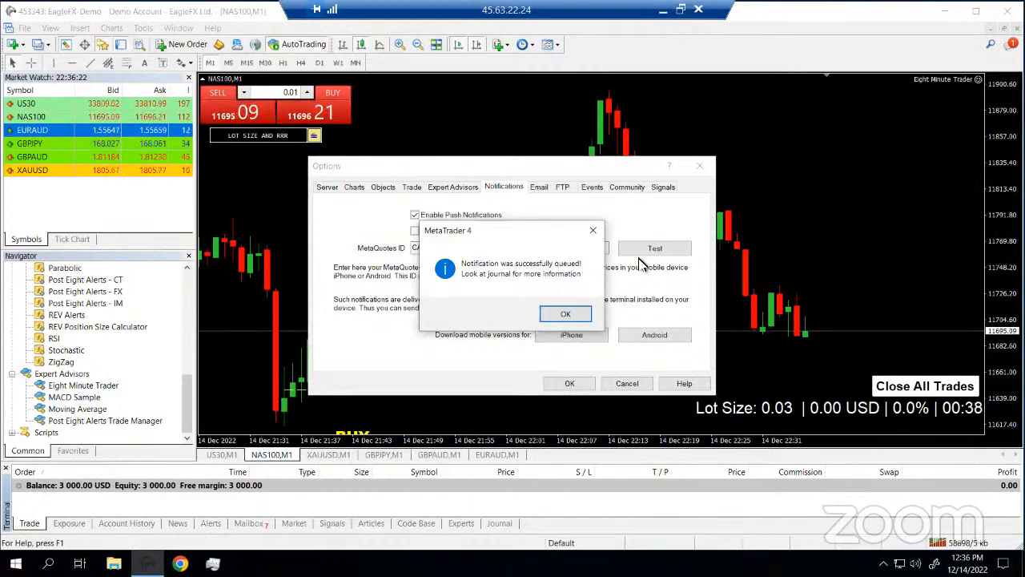
left_click(593, 232)
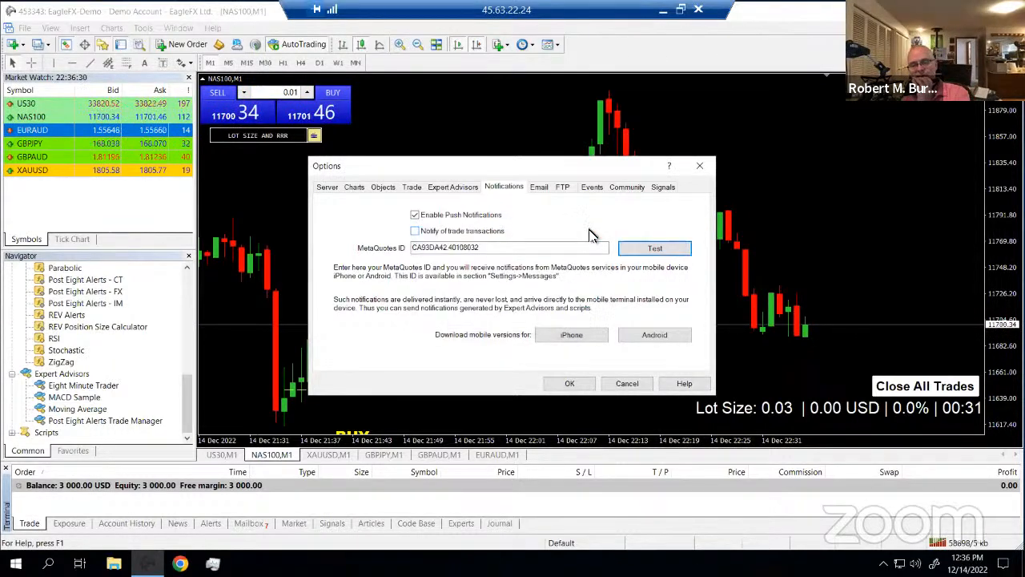
left_click(655, 250)
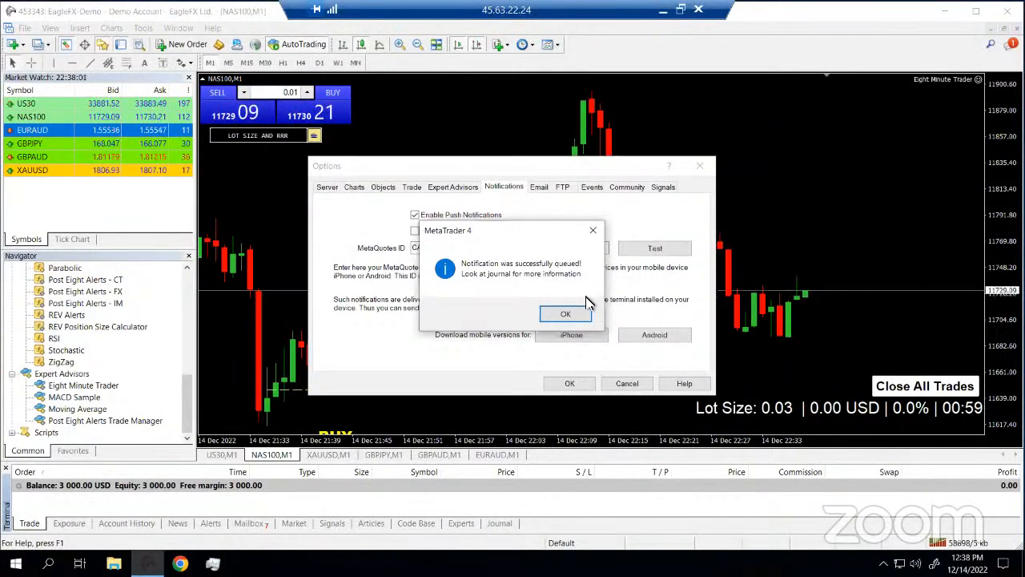
Dismiss the confirmation, trim the end of the MetaQuotes ID, and close Options with OK
left_click(564, 314)
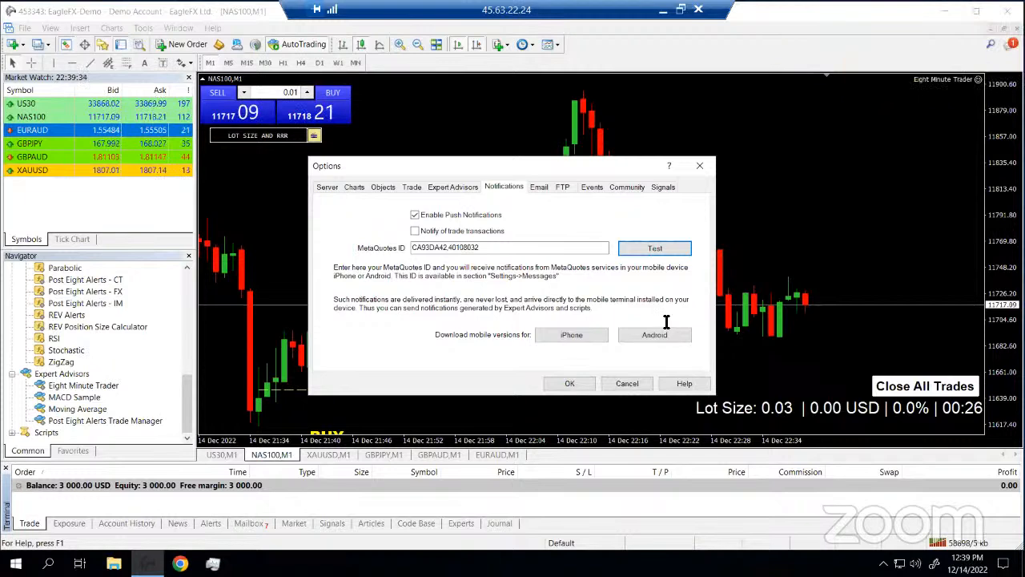
left_click(481, 248)
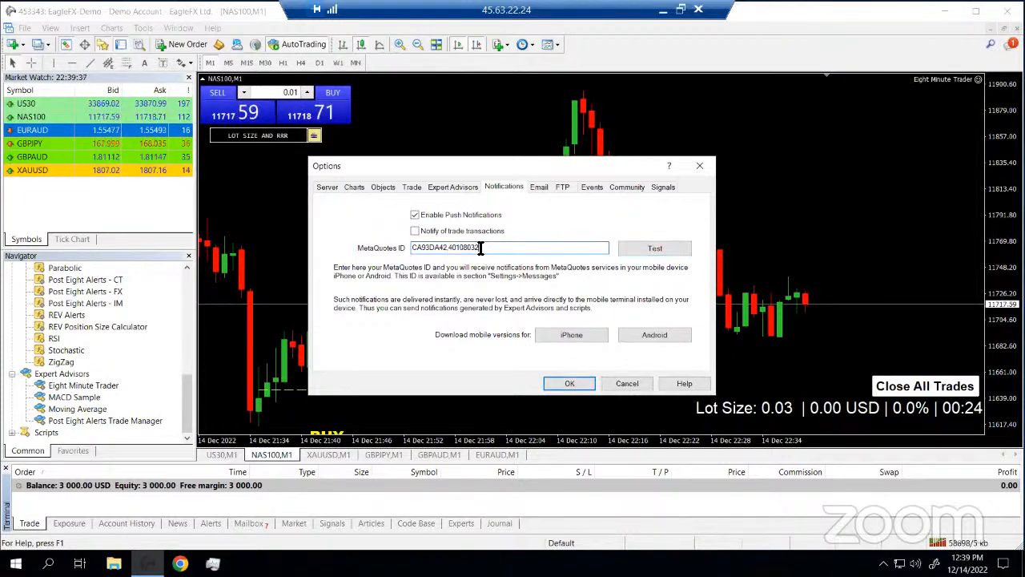
key("BackSpace")
key("BackSpace")
key("BackSpace")
key("BackSpace")
key("BackSpace")
key("BackSpace")
key("BackSpace")
key("BackSpace")
key("BackSpace")
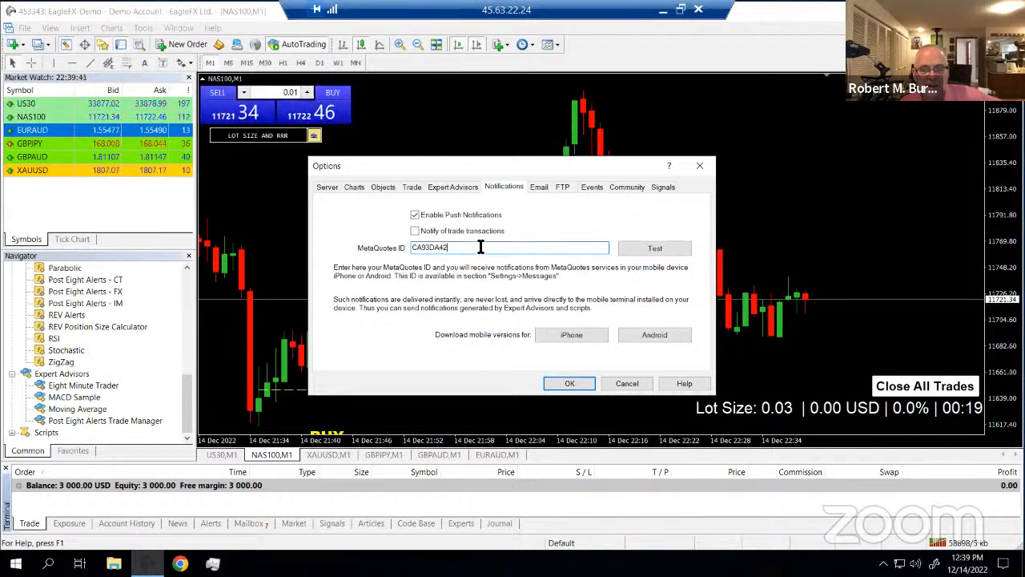
left_click(569, 385)
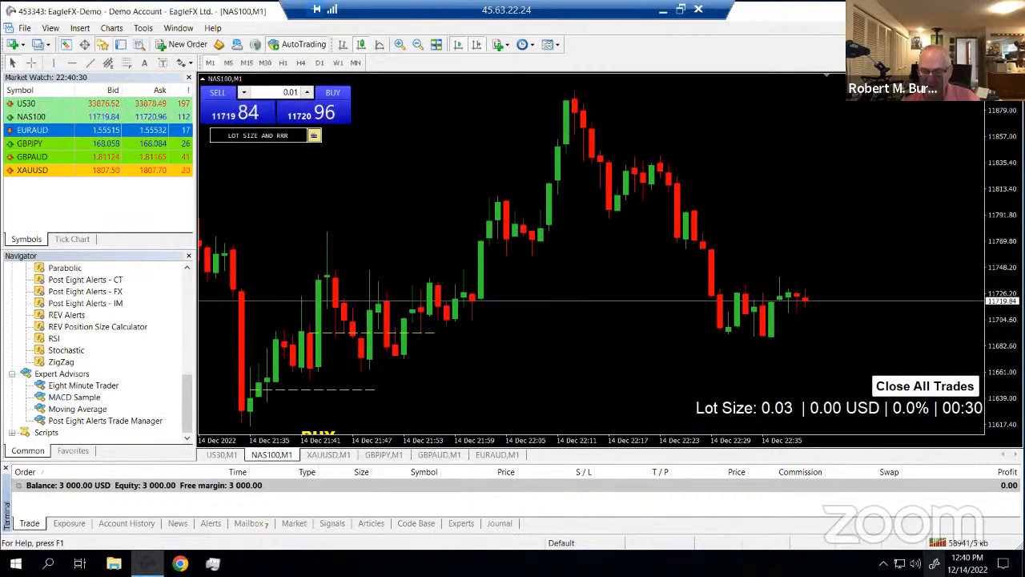
Check the remote audio volume, then switch to the US30 one-minute chart
left_click(916, 564)
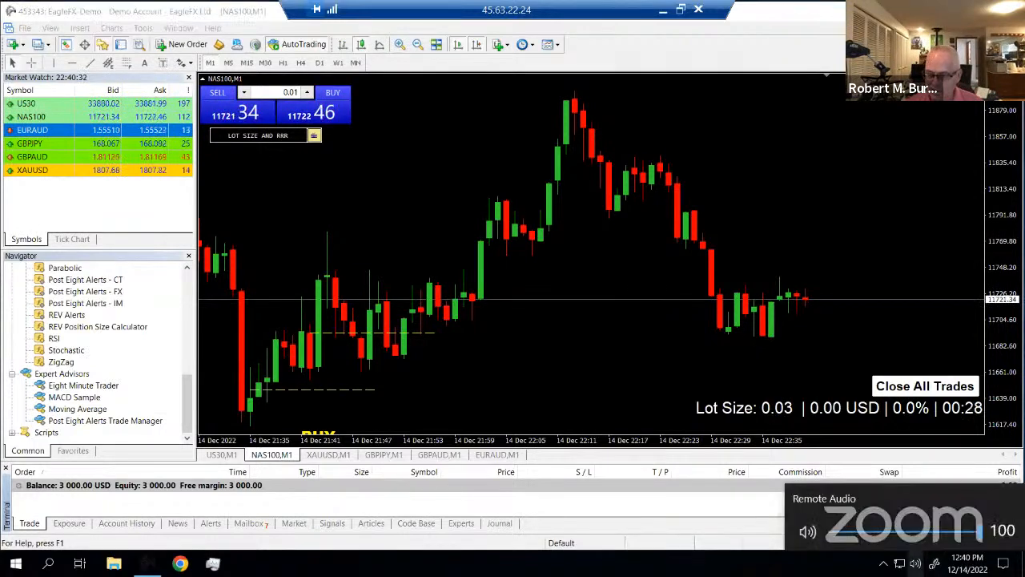
left_click(700, 359)
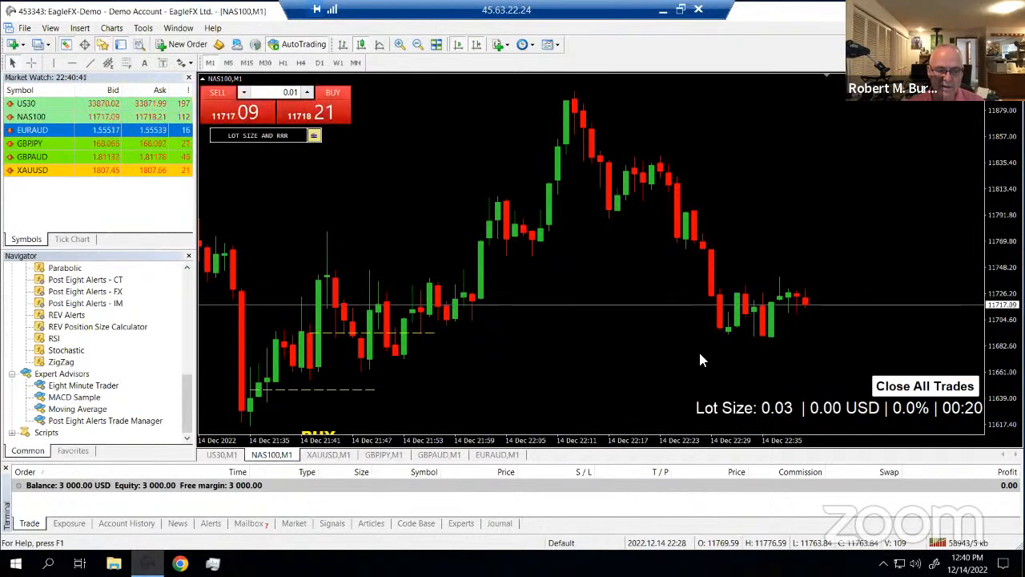
left_click(222, 454)
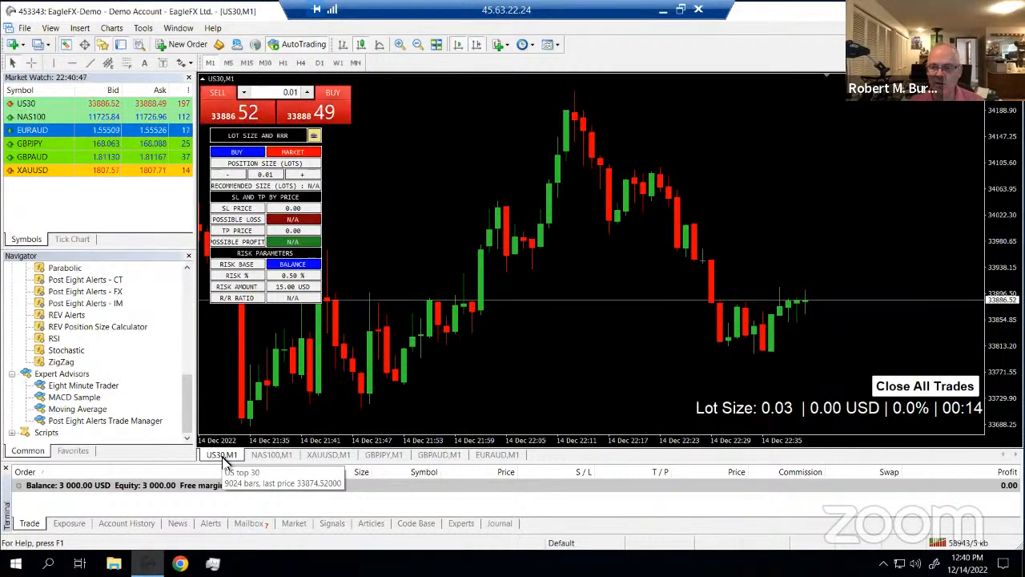
Open a US30 buy order window from the panel and close it without trading
left_click(337, 116)
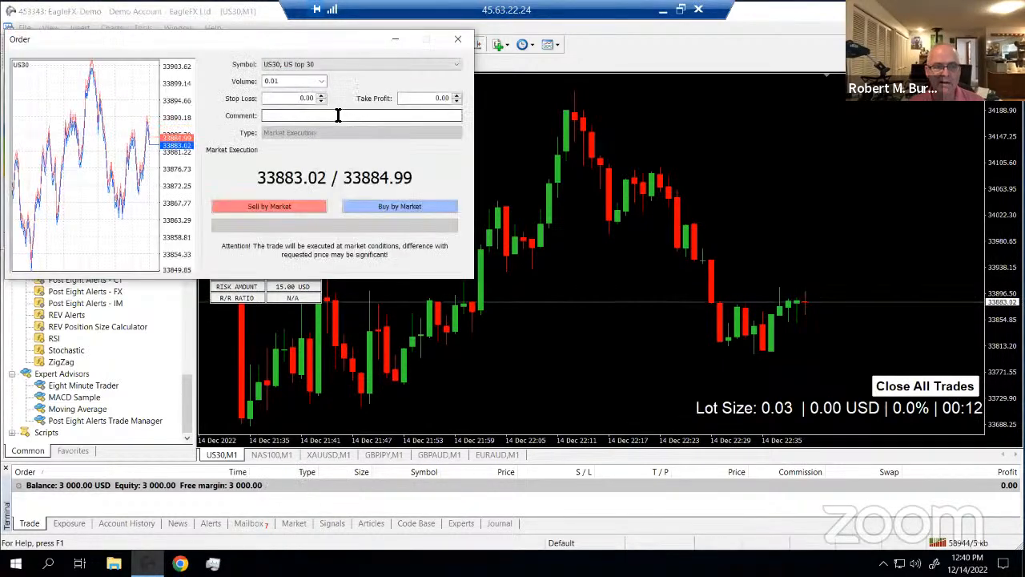
left_click(461, 40)
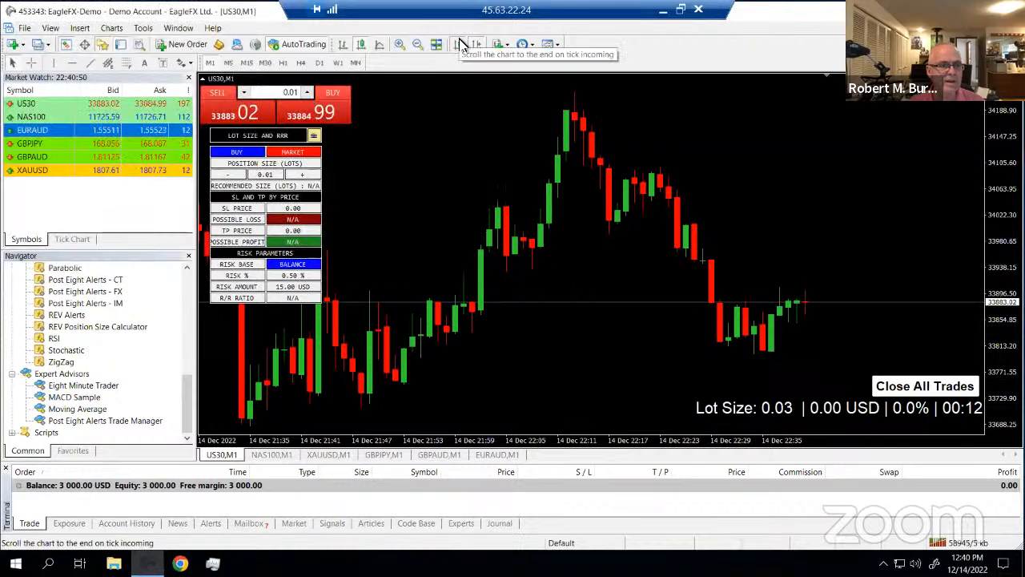
left_click(143, 29)
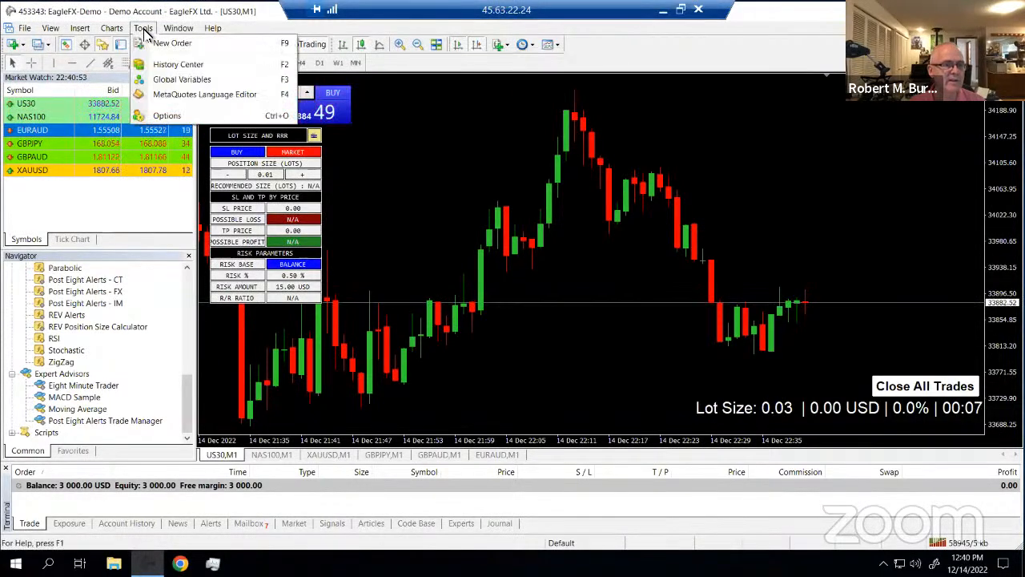
Enable One Click Trading in the Trade options, accepting its terms
left_click(167, 117)
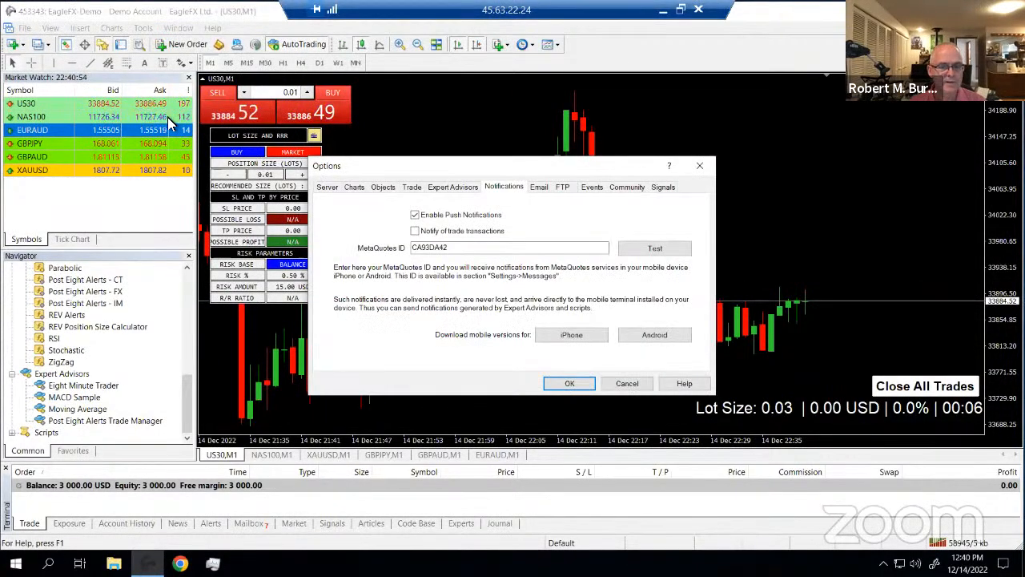
left_click(410, 188)
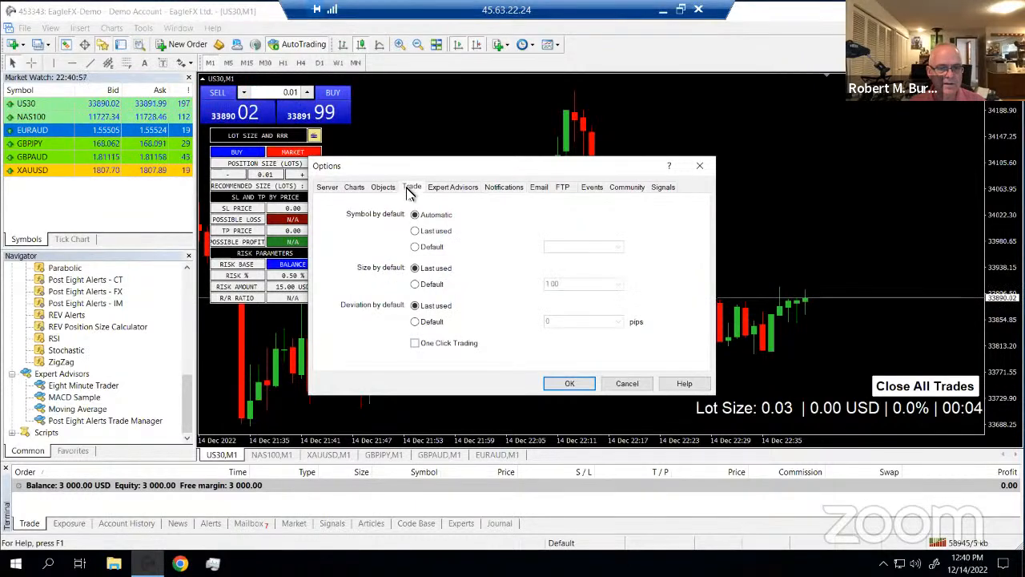
left_click(415, 343)
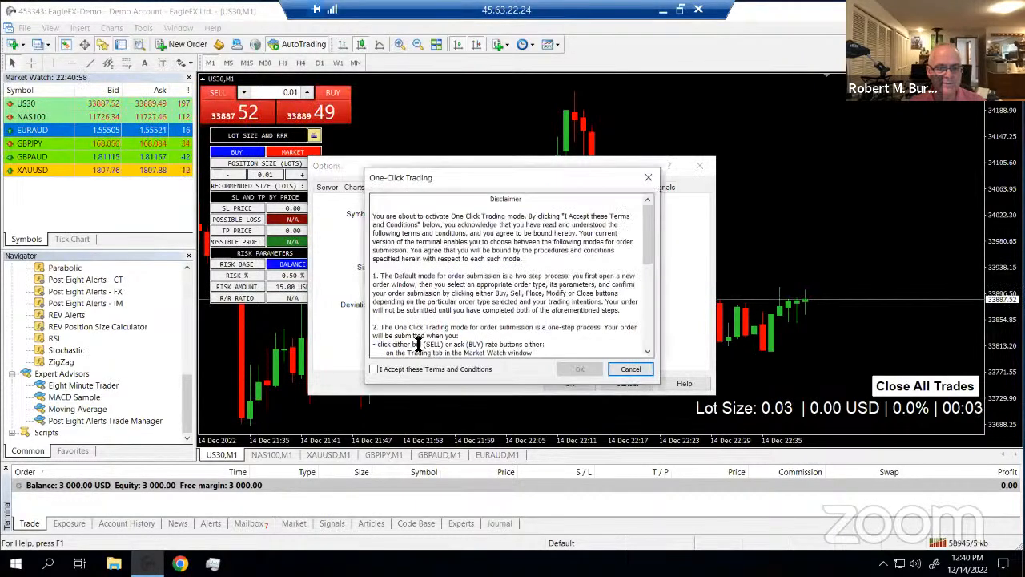
left_click(375, 370)
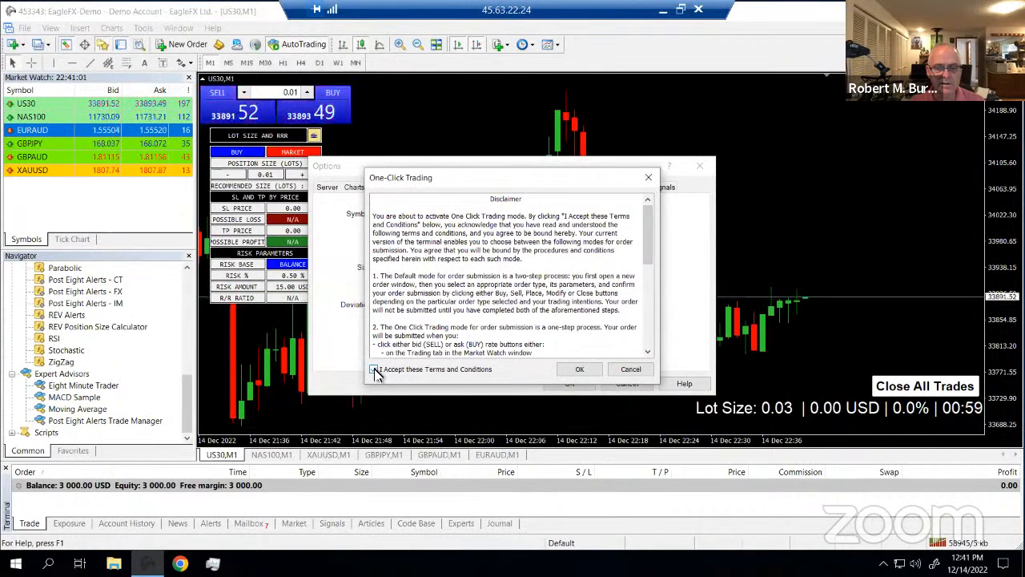
left_click(577, 369)
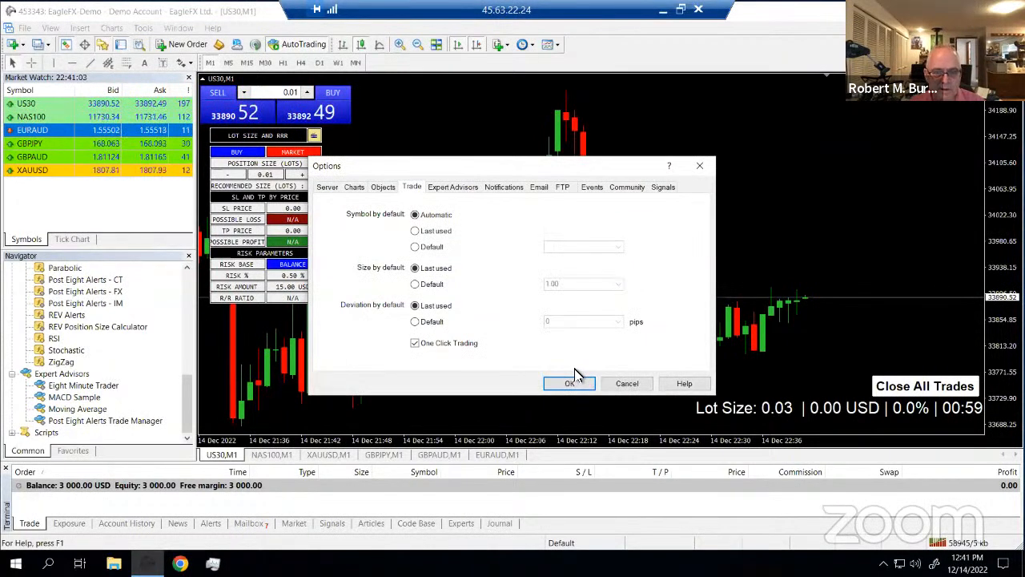
Turn on Show ask line in the Charts options and apply
left_click(352, 191)
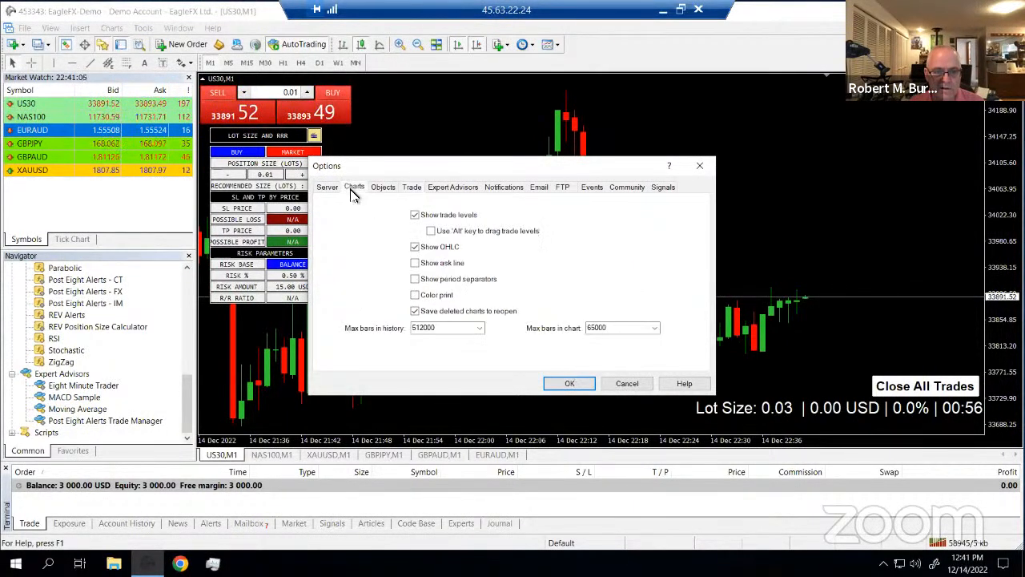
left_click(415, 264)
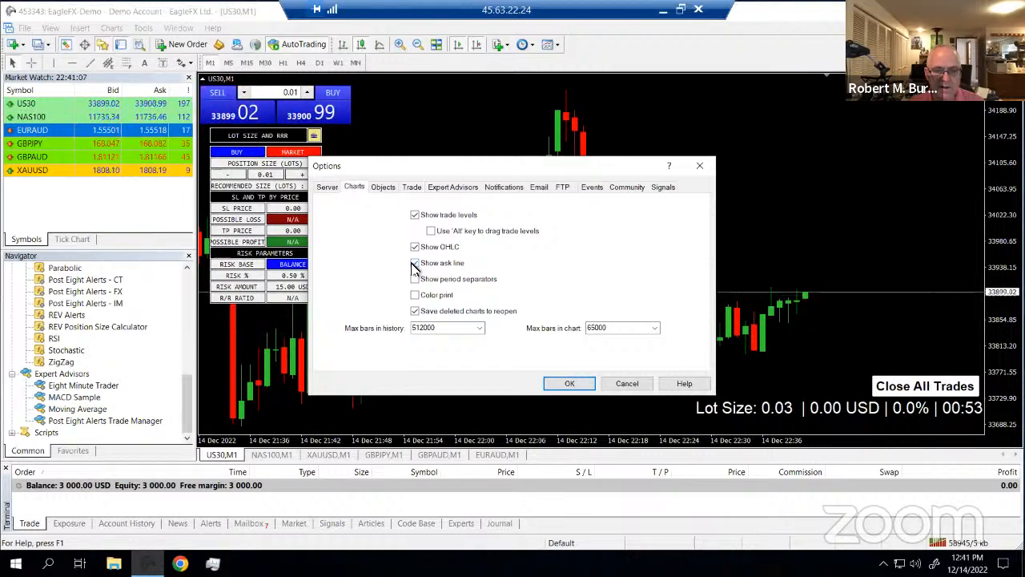
left_click(569, 384)
Set the US30 chart's Ask line colour to Yellow in chart Properties > Colors
right_click(562, 350)
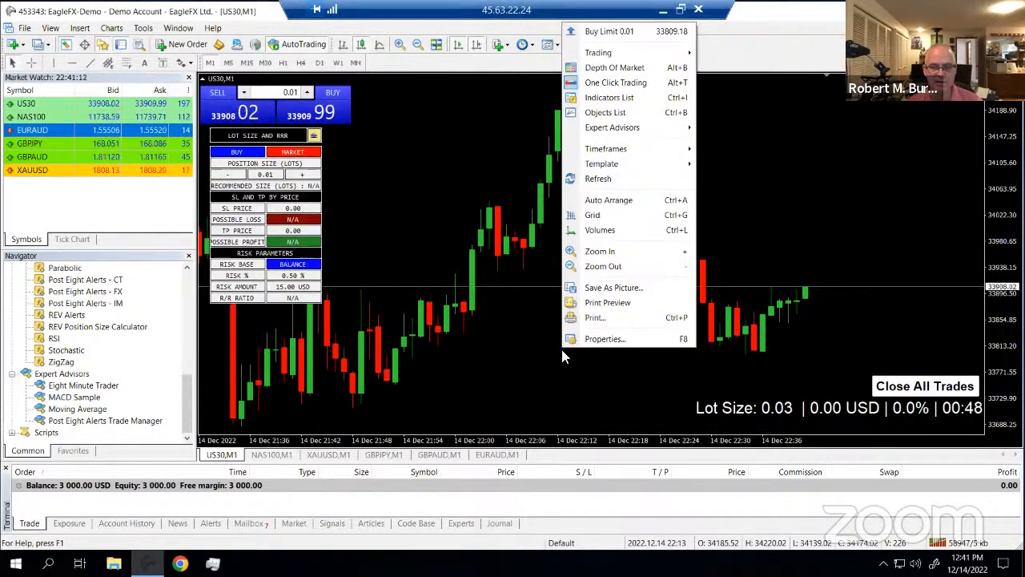
left_click(598, 339)
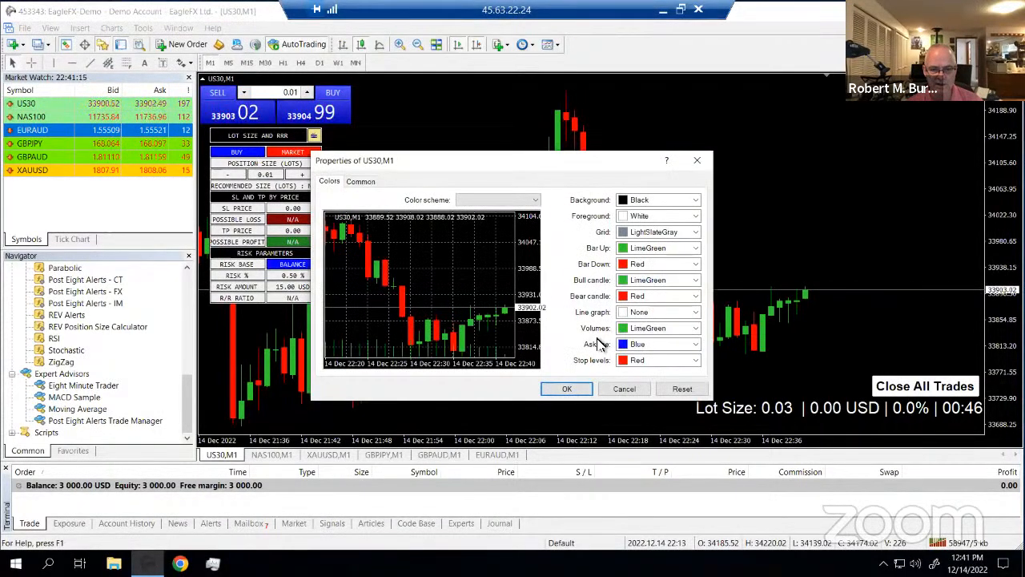
left_click(362, 183)
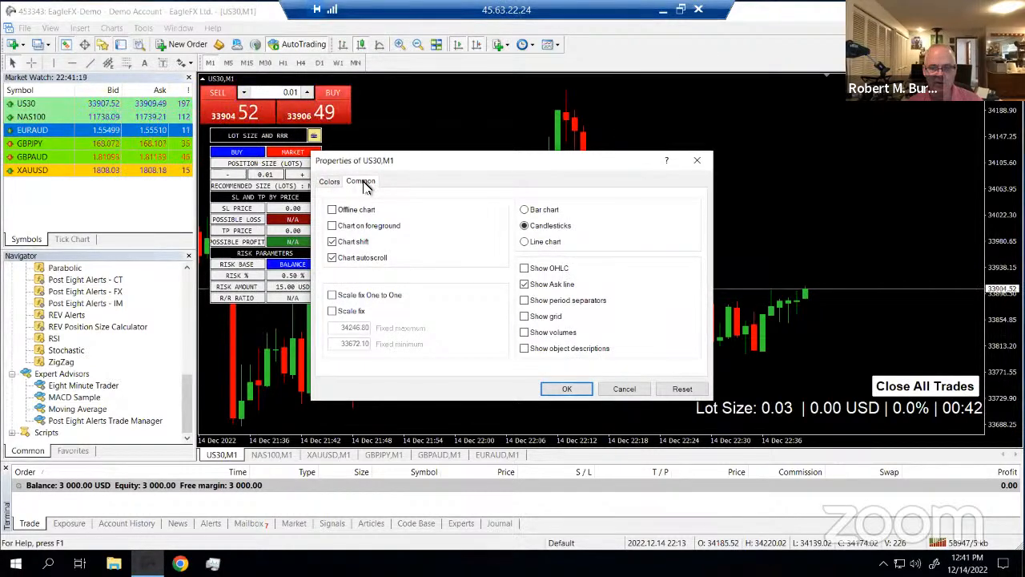
left_click(625, 390)
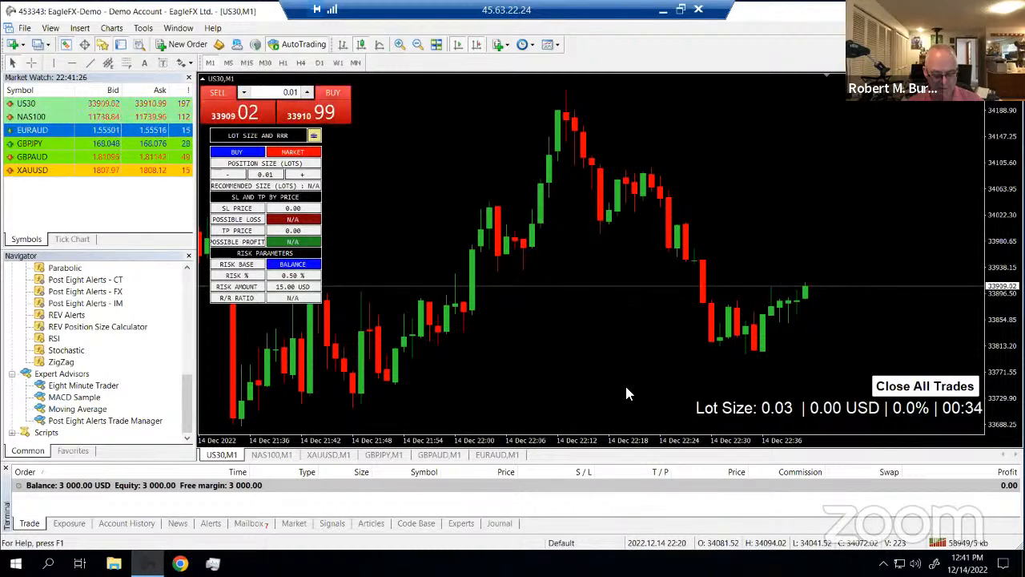
right_click(538, 357)
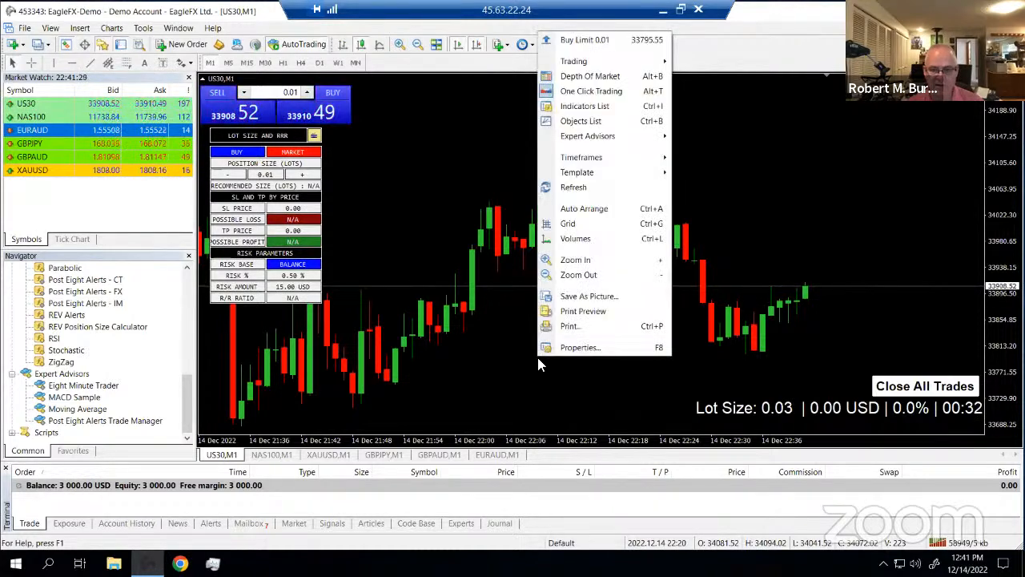
left_click(577, 348)
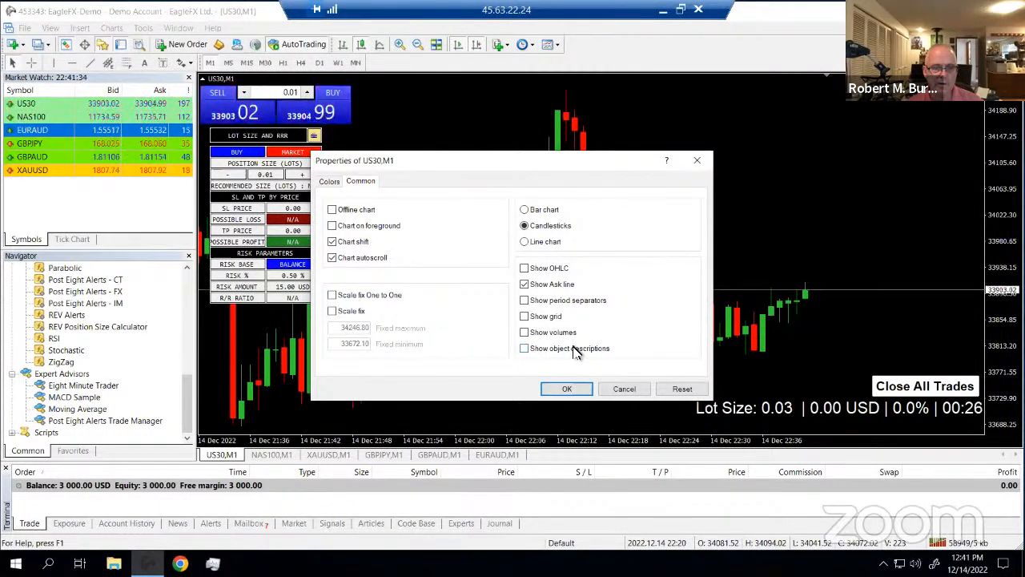
left_click(329, 182)
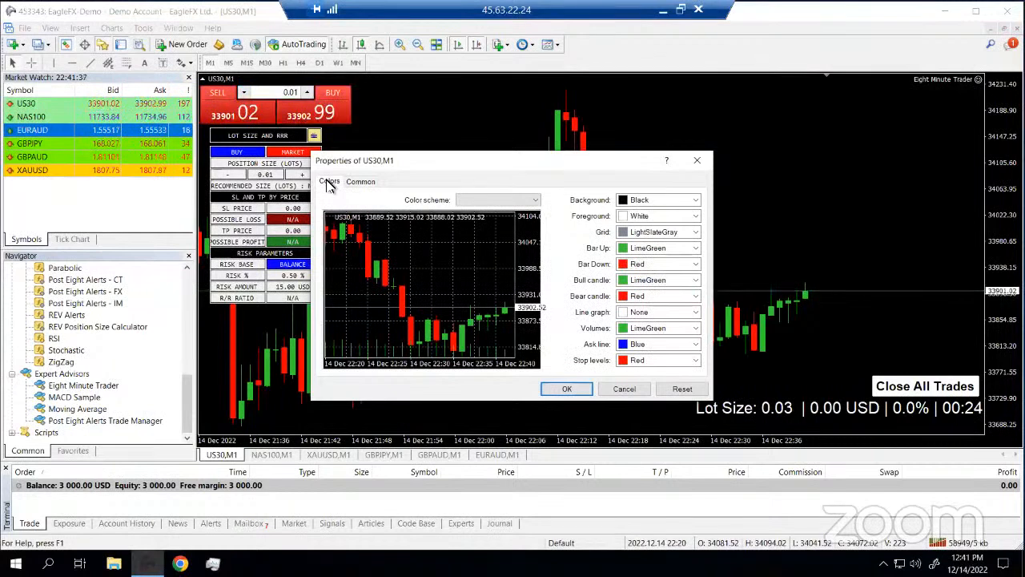
left_click(362, 182)
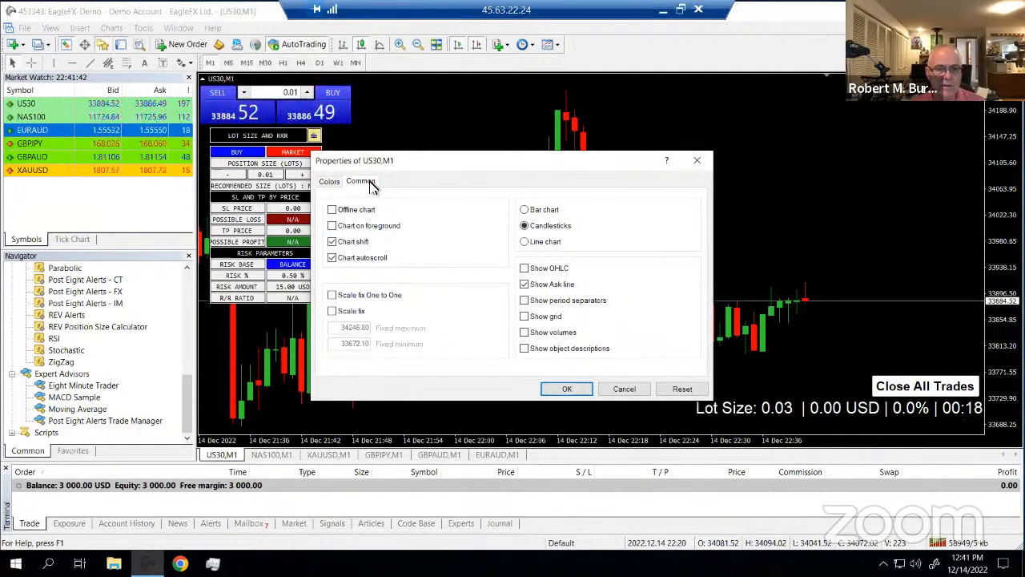
left_click(329, 183)
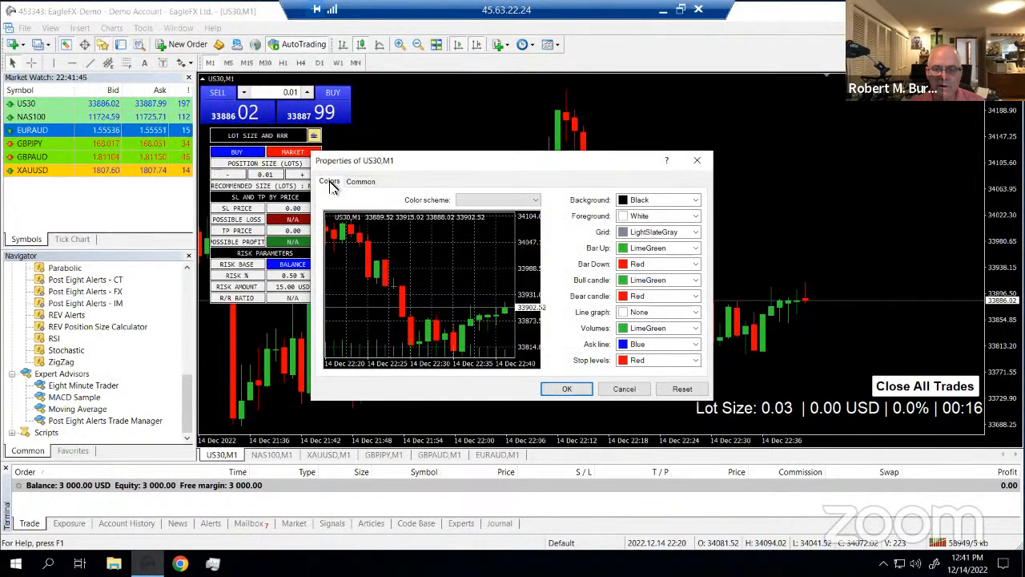
left_click(696, 345)
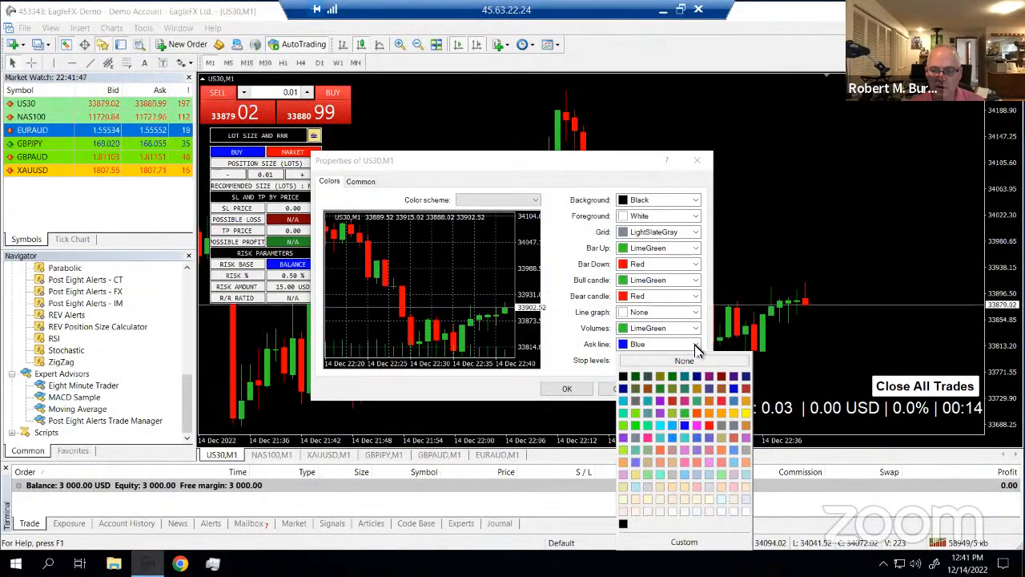
left_click(745, 411)
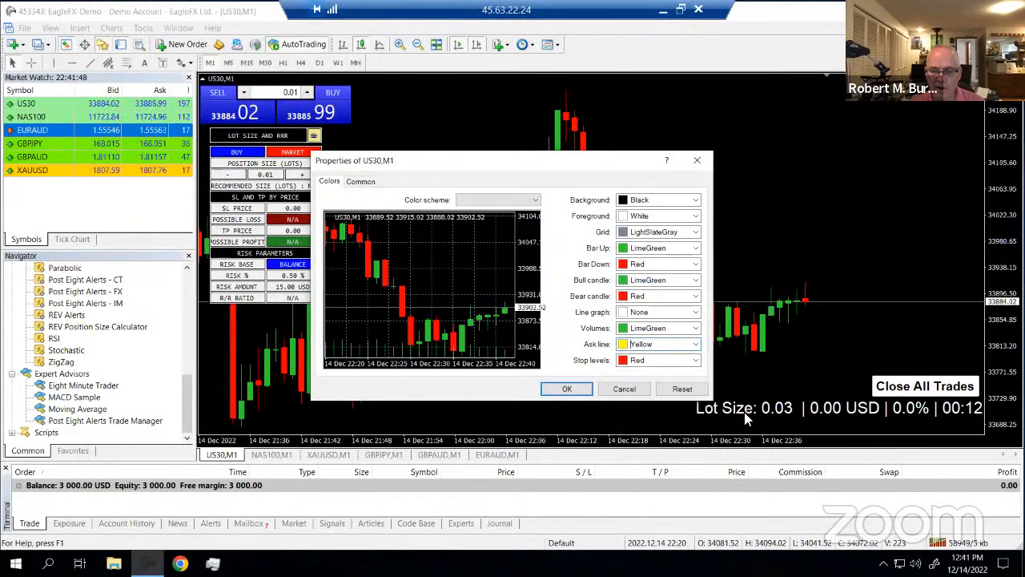
left_click(585, 390)
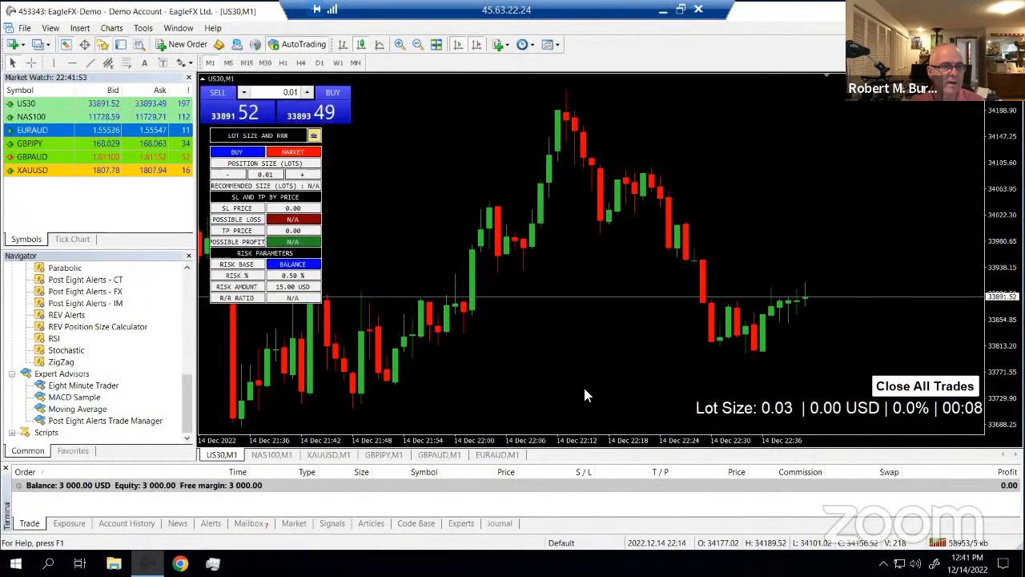
Review the default Trade settings in Tools > Options, then close the dialog
left_click(148, 32)
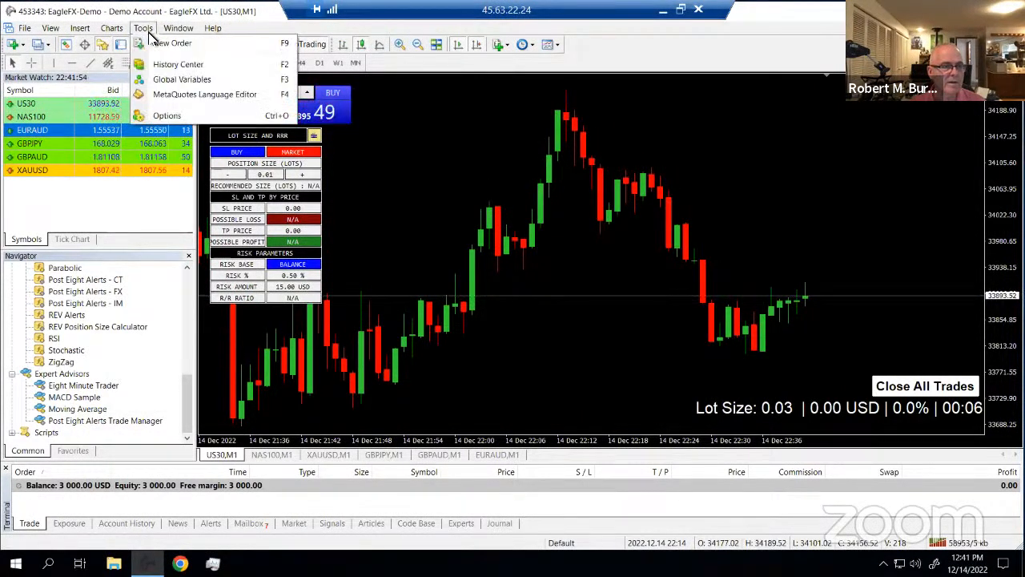
left_click(177, 116)
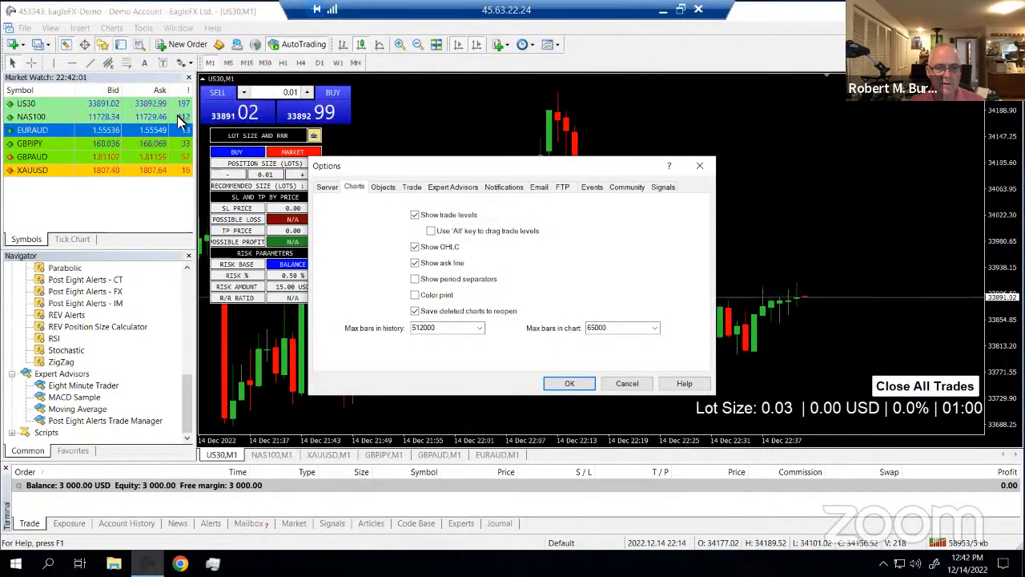
left_click(412, 188)
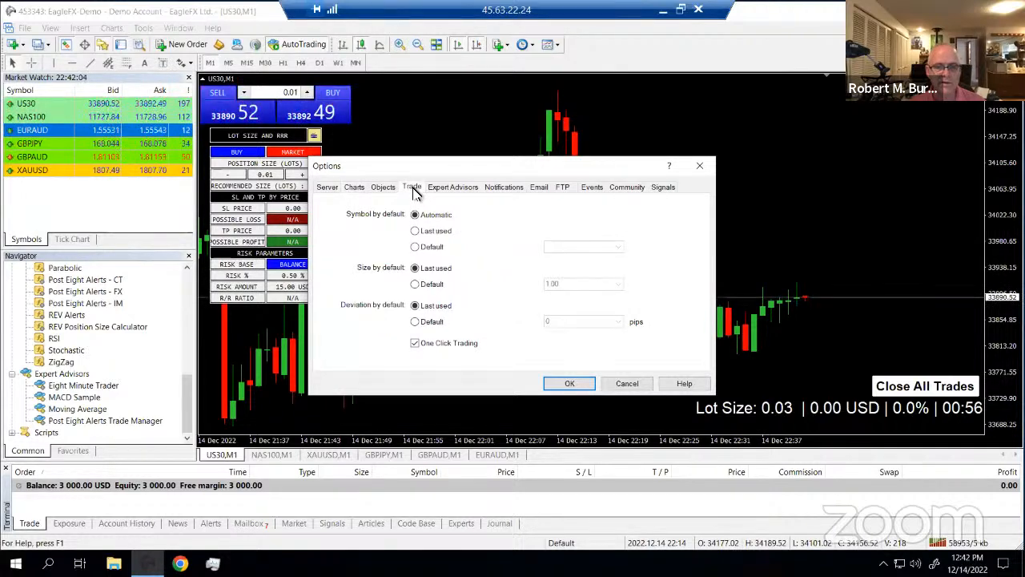
left_click(574, 383)
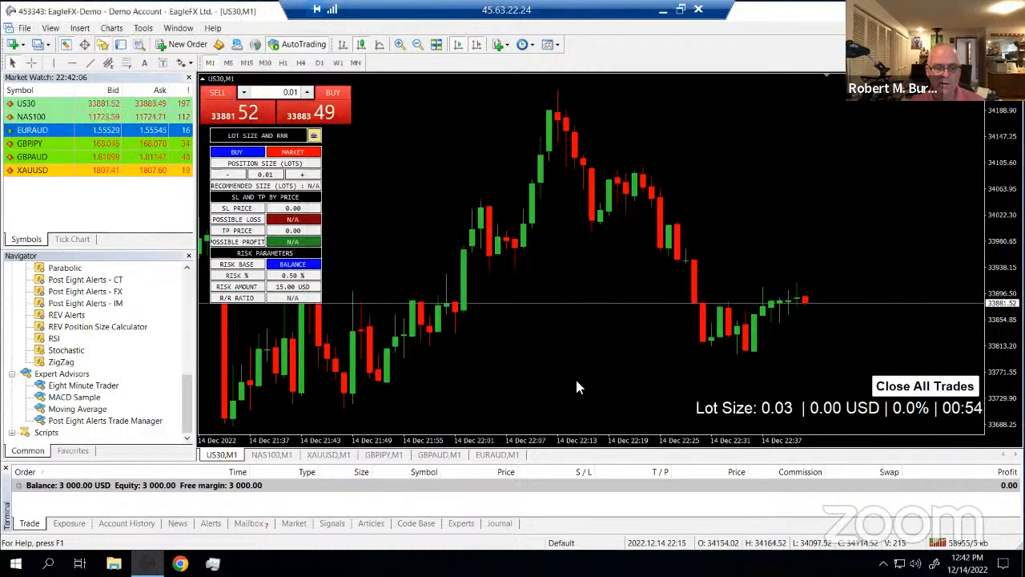
right_click(565, 362)
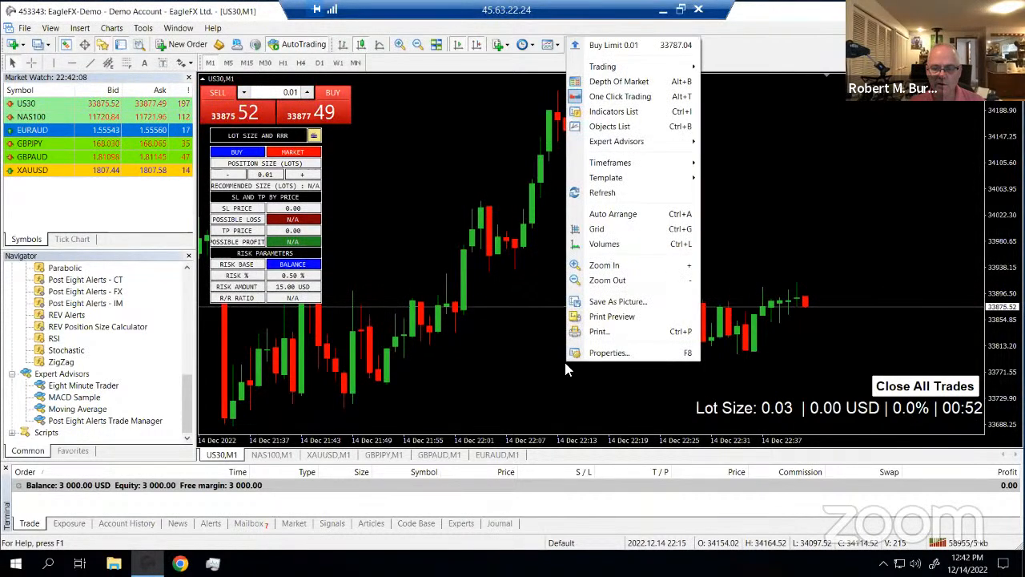
left_click(595, 353)
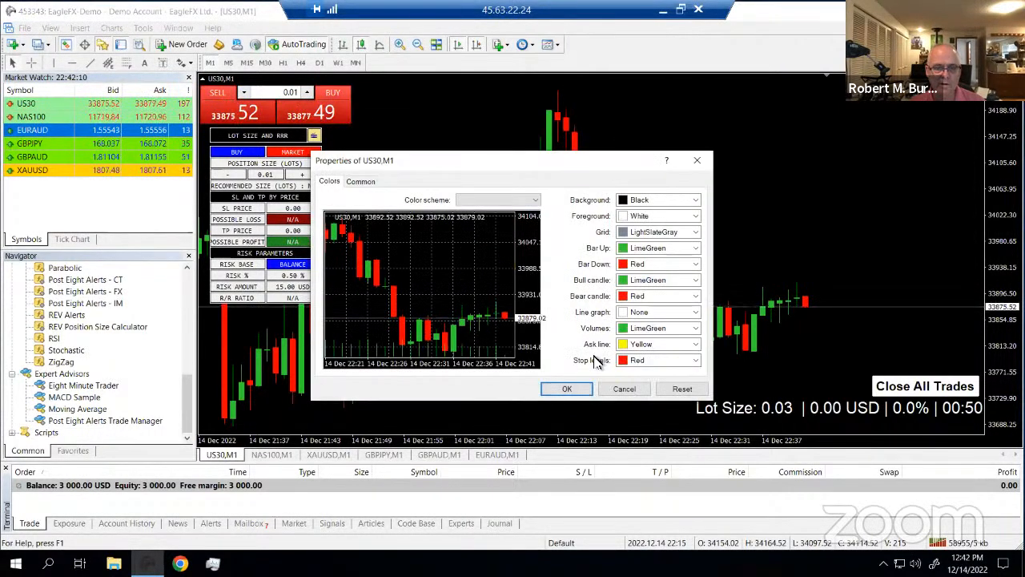
left_click(361, 182)
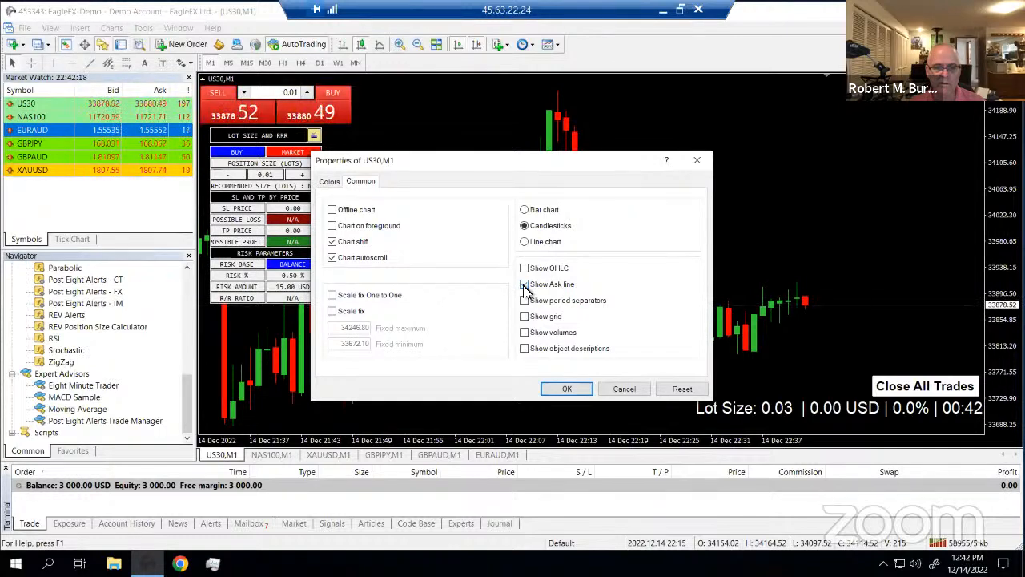
left_click(563, 390)
right_click(545, 338)
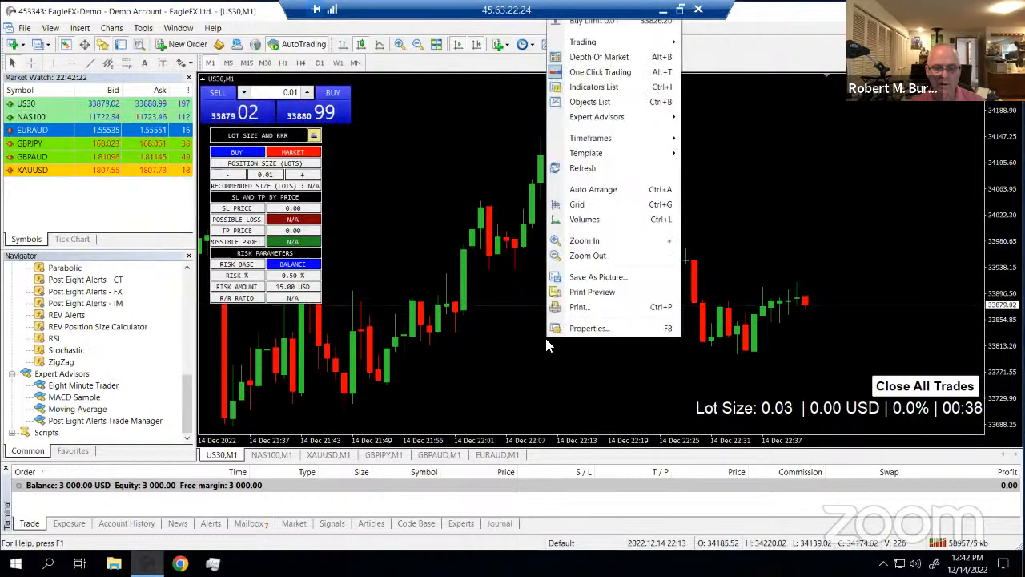
left_click(579, 328)
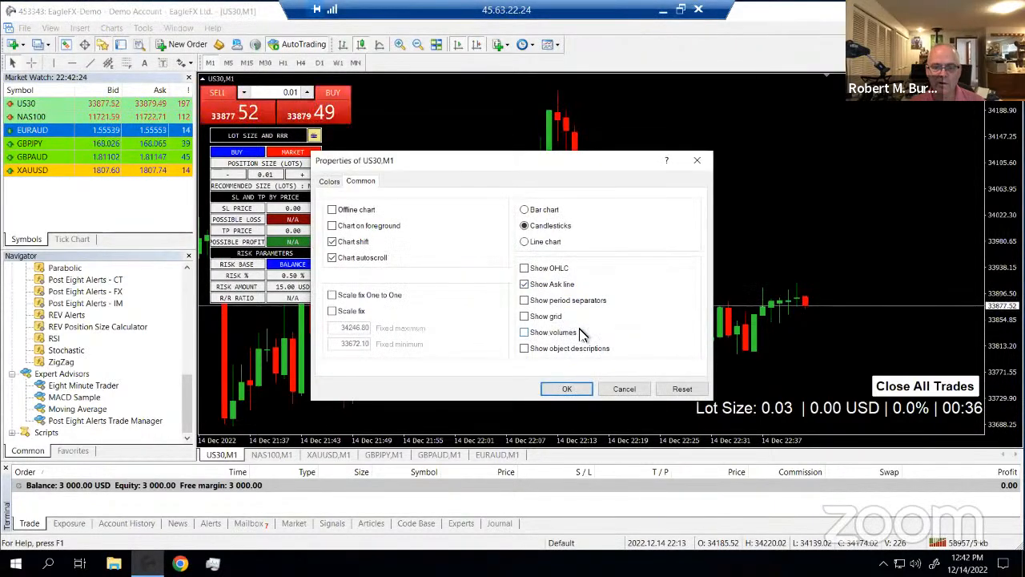
left_click(329, 182)
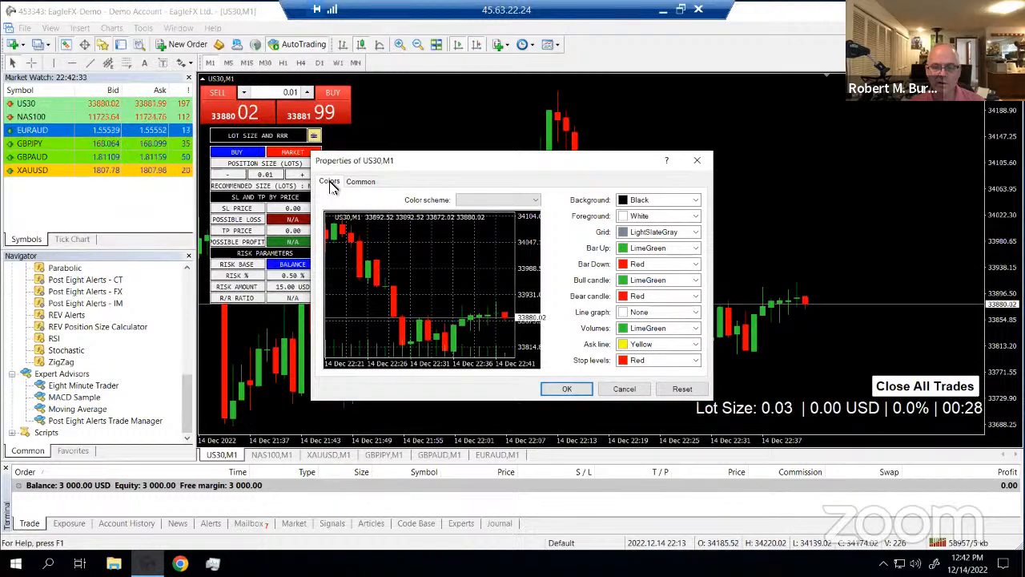
left_click(574, 389)
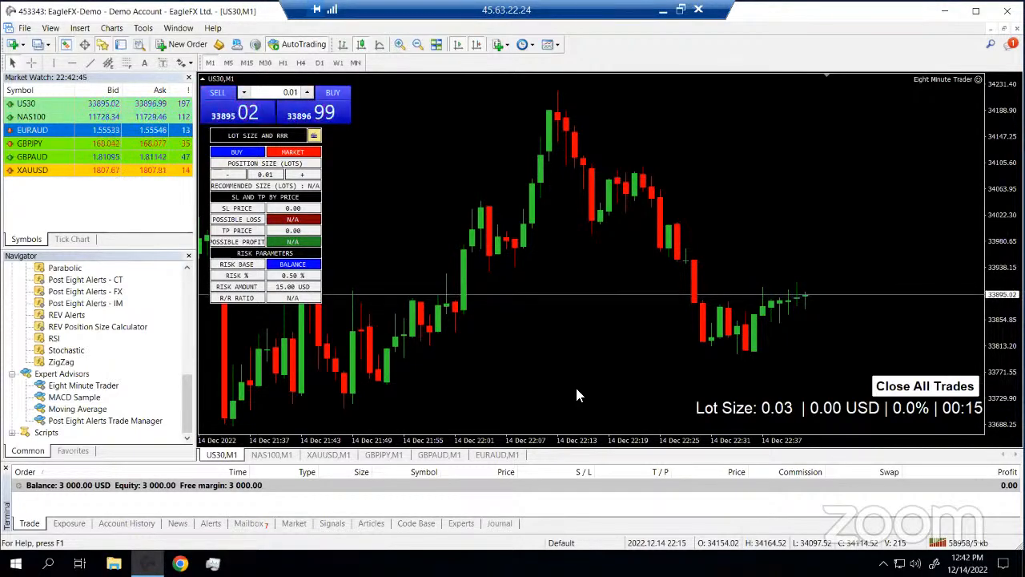
right_click(592, 293)
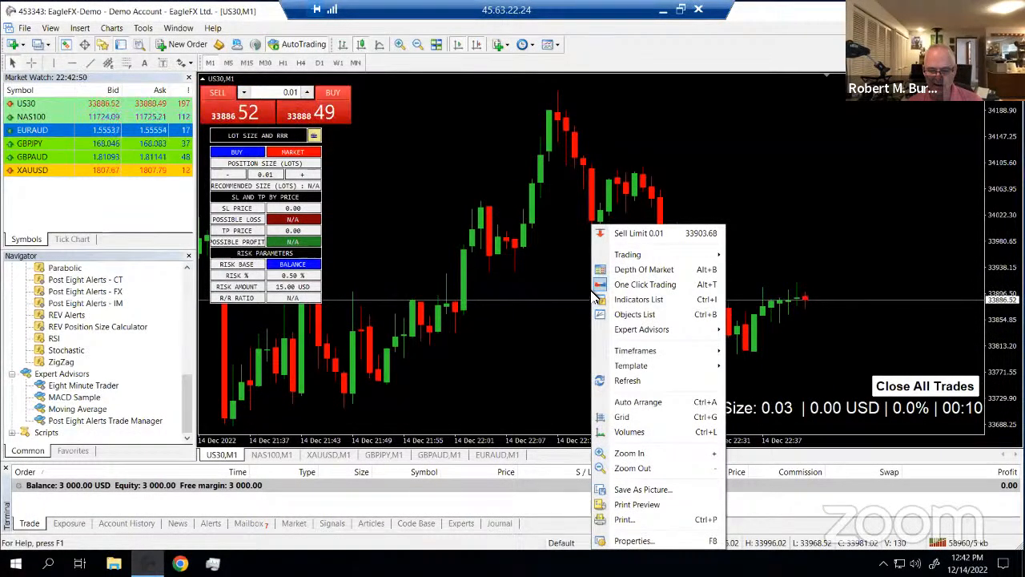
left_click(641, 541)
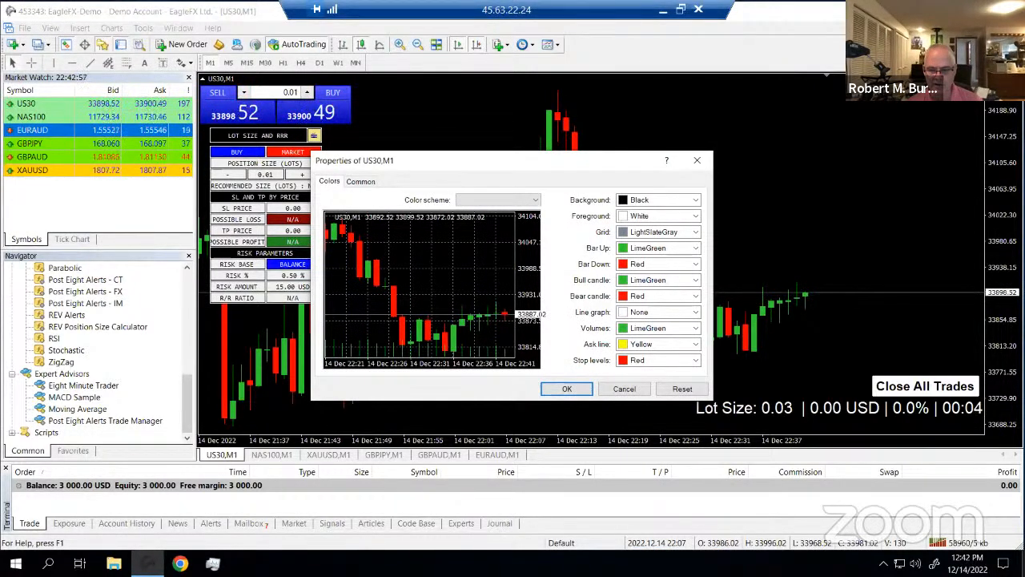
left_click(354, 183)
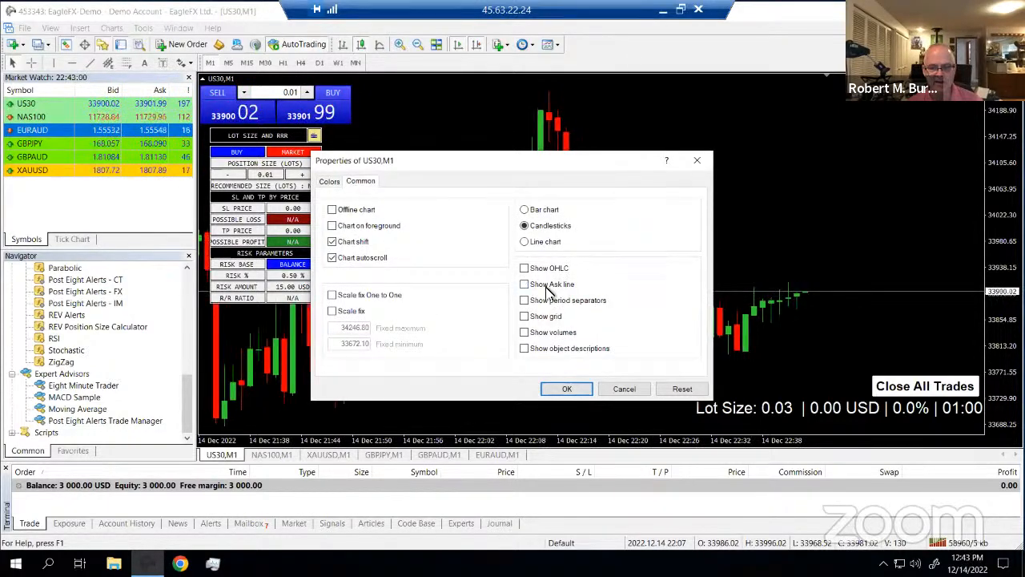
left_click(525, 285)
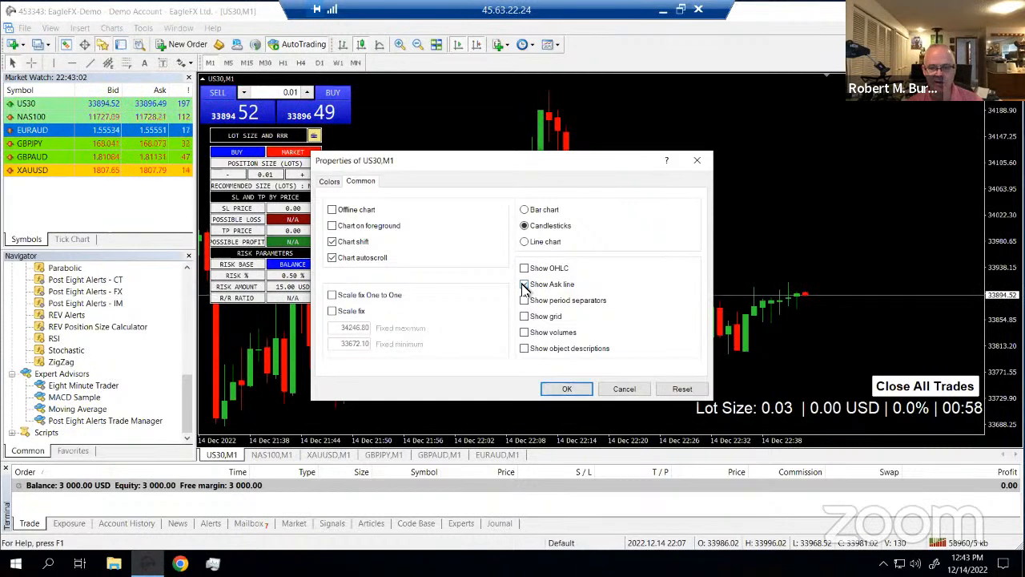
left_click(567, 390)
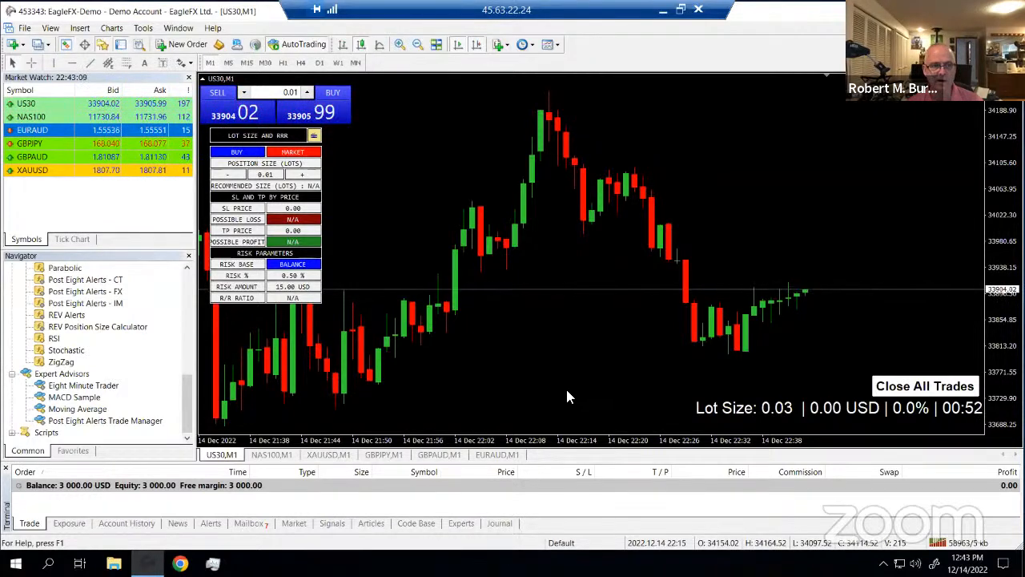
left_click(143, 29)
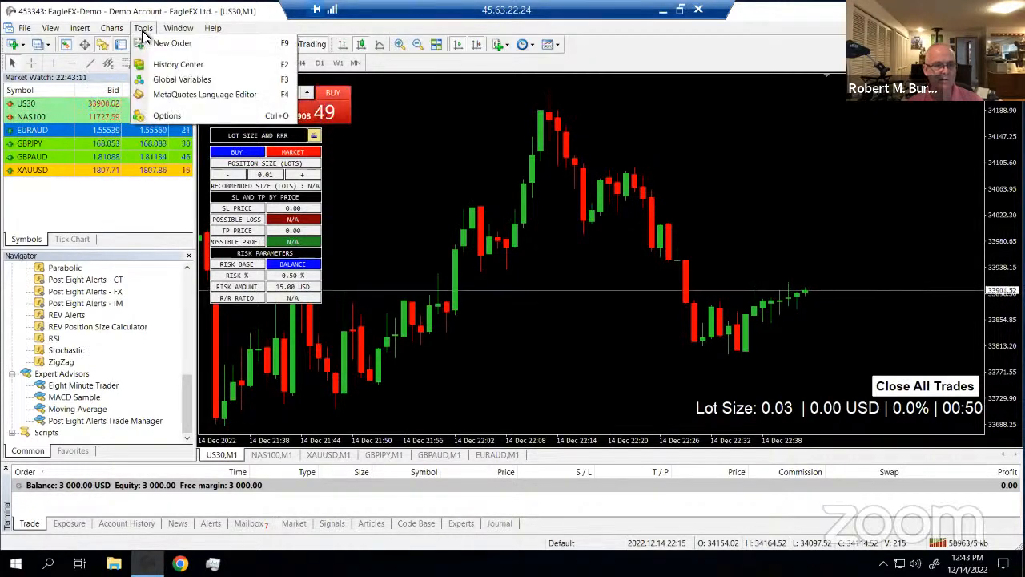
left_click(164, 115)
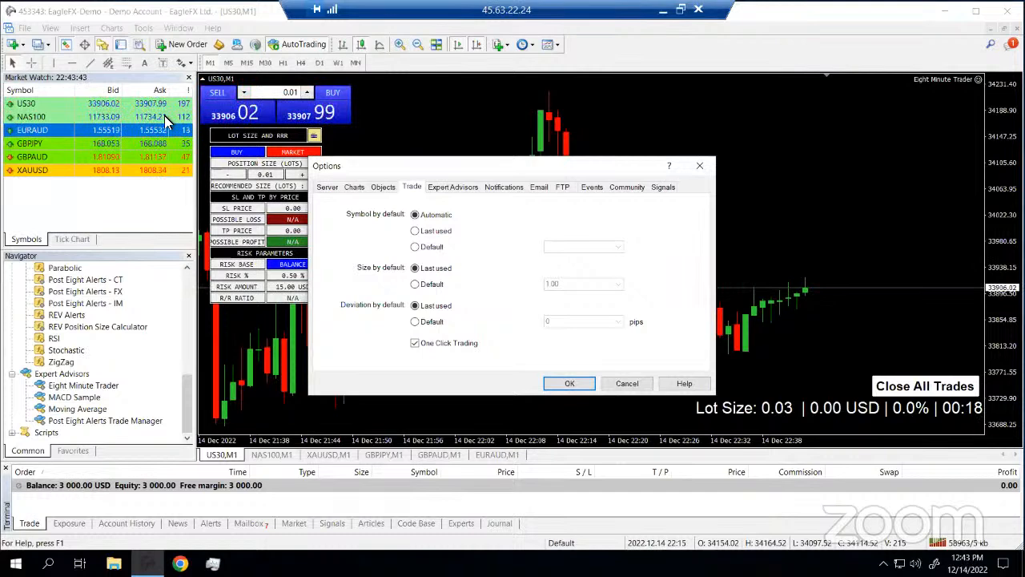
left_click(354, 188)
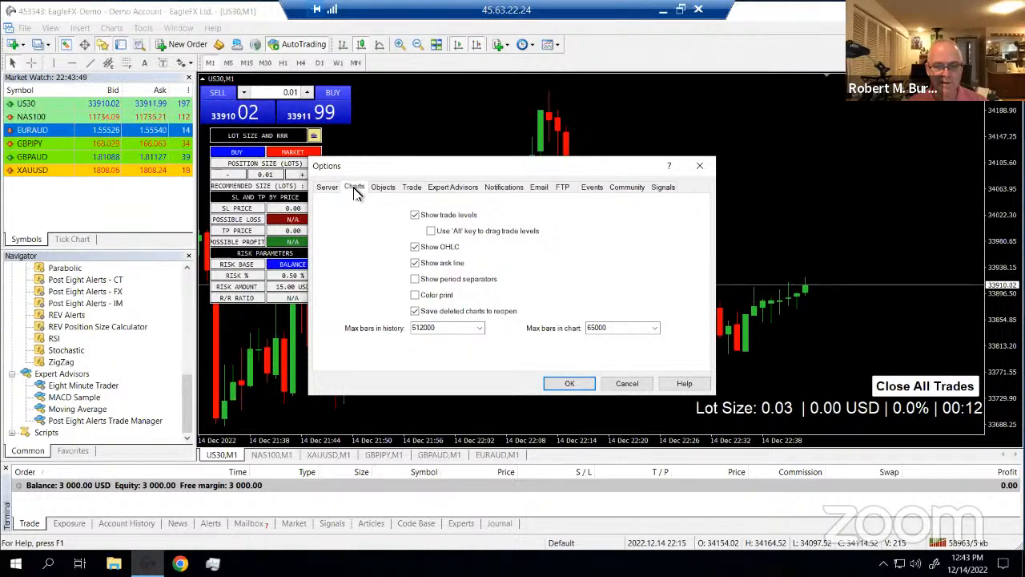
left_click(586, 383)
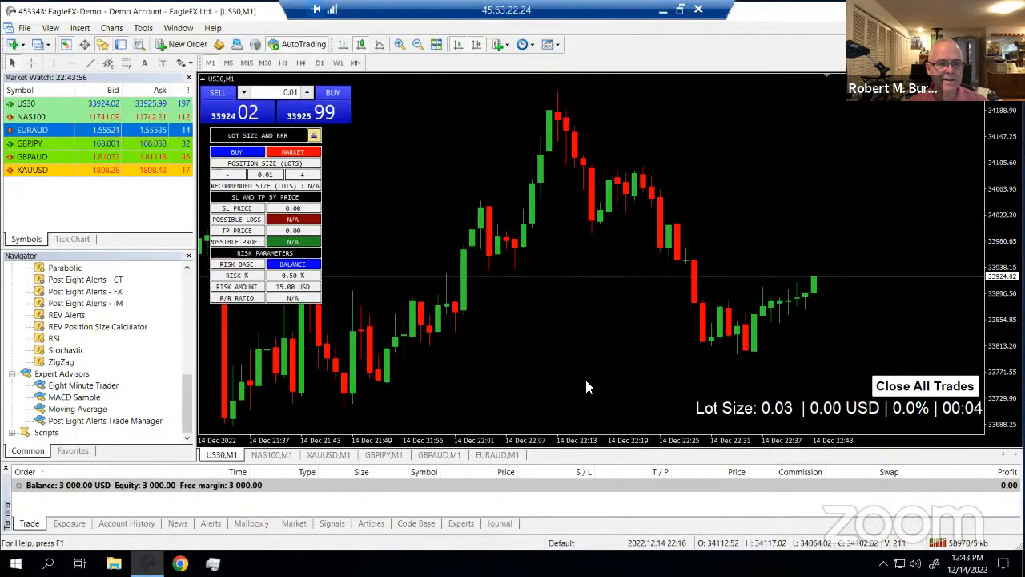
left_click(559, 47)
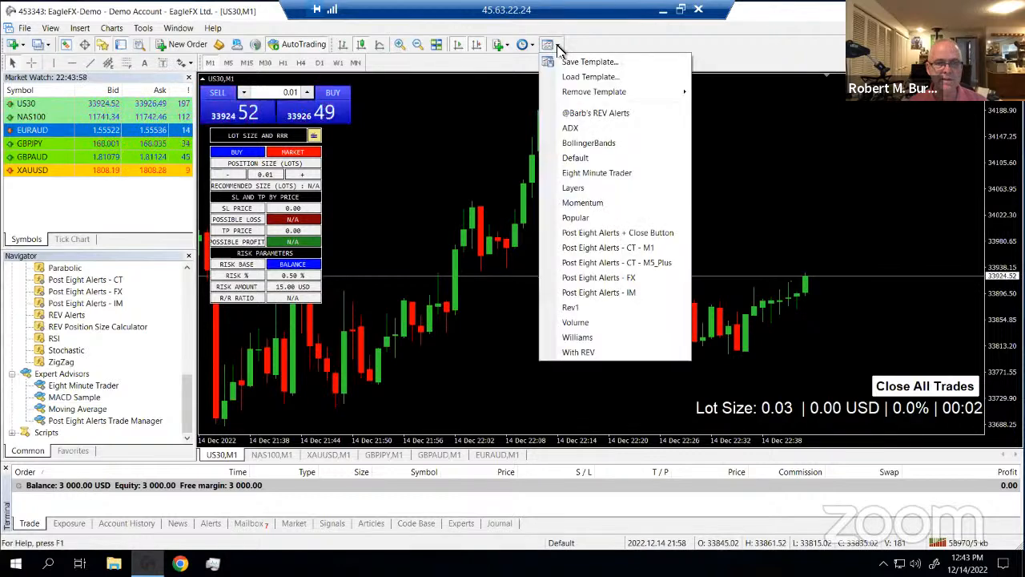
left_click(580, 62)
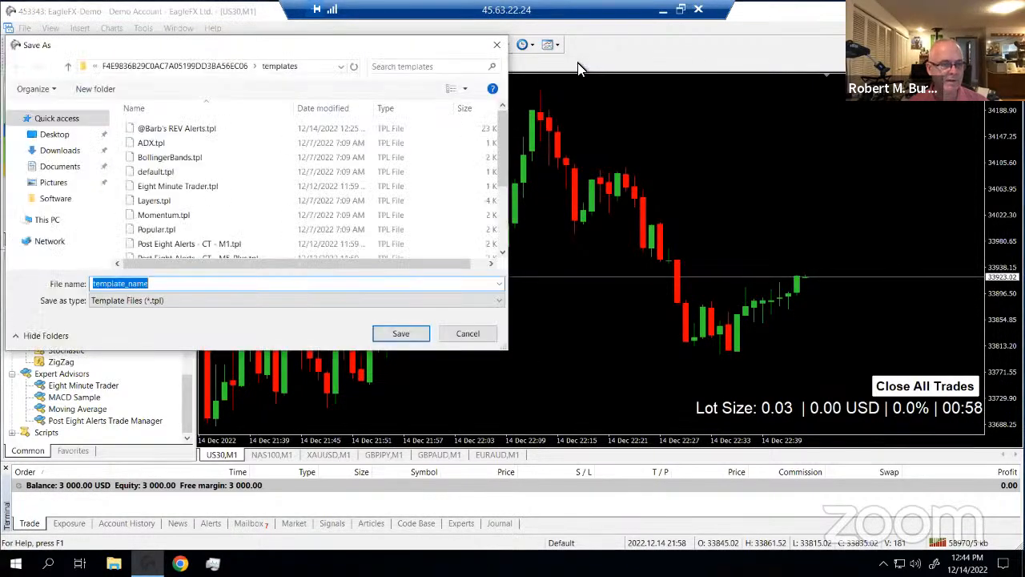
left_click(172, 131)
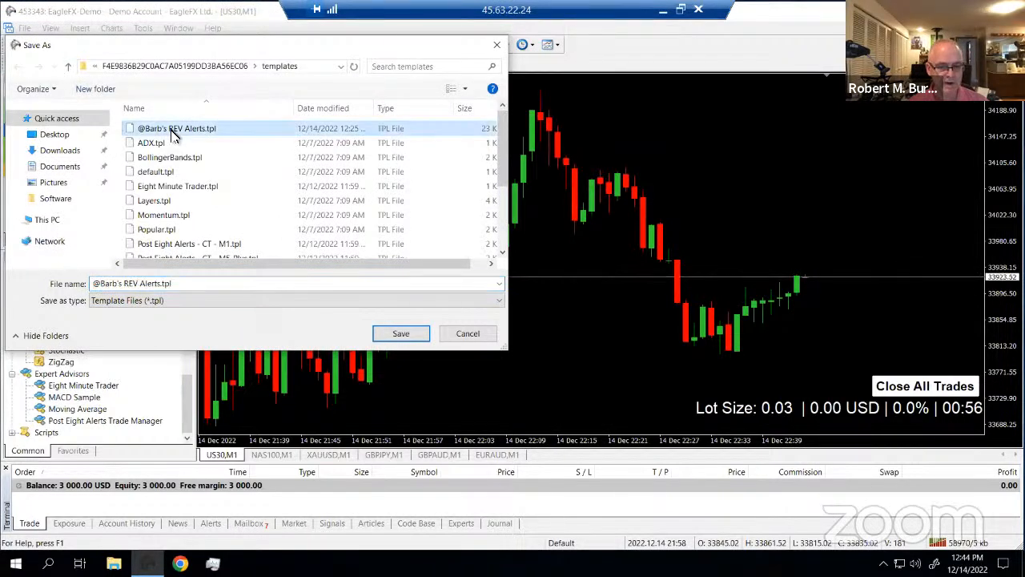
left_click(387, 335)
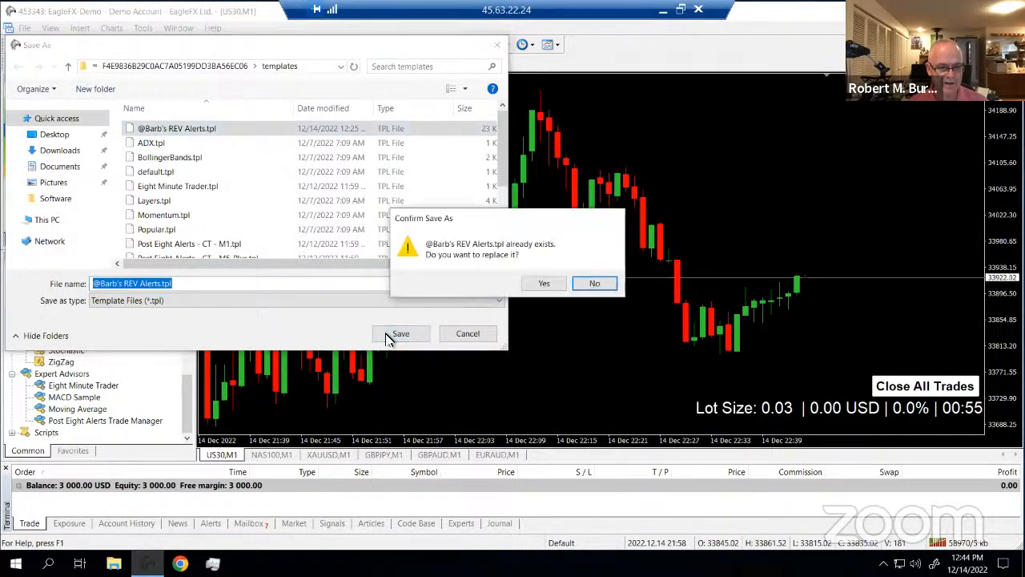
left_click(542, 284)
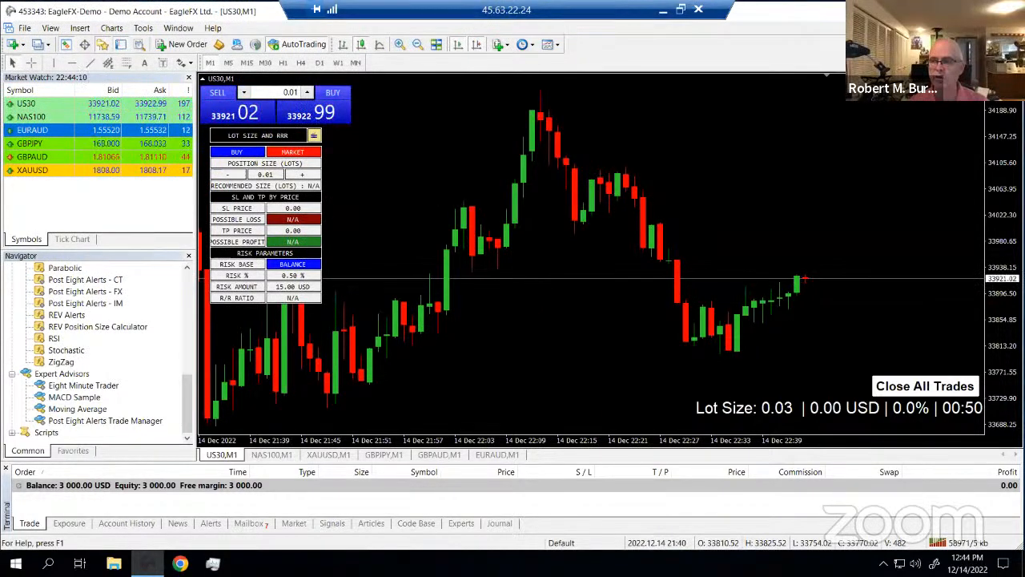
left_click(1011, 10)
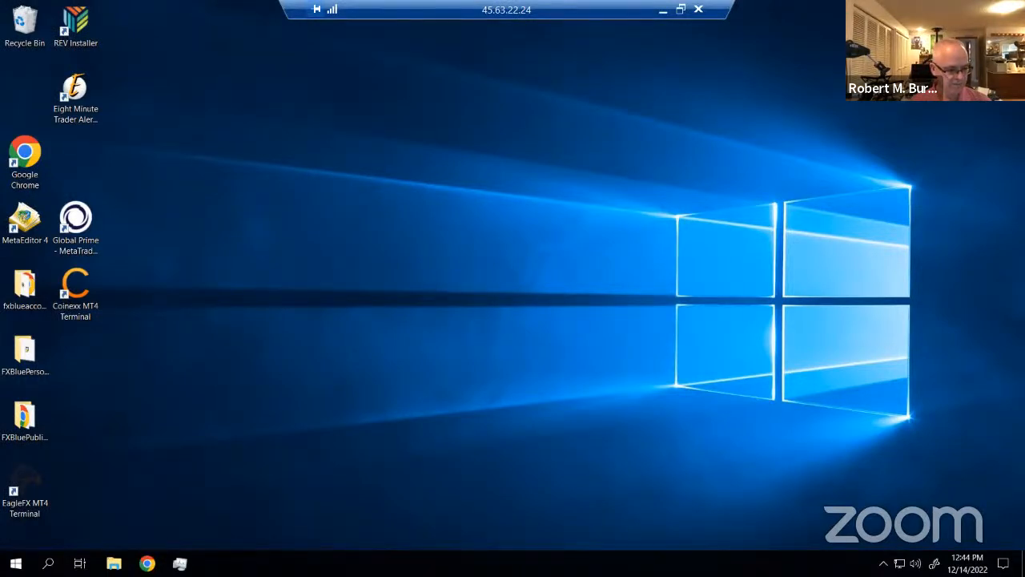
Pin the EagleFX MT4 Terminal to the taskbar, relaunch it, and close Task Manager
right_click(27, 485)
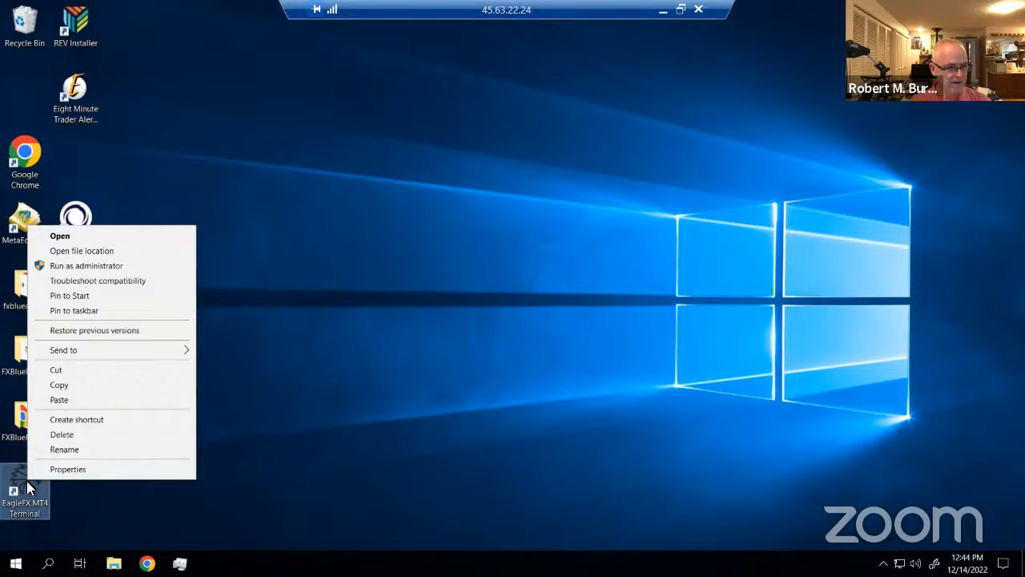
left_click(86, 312)
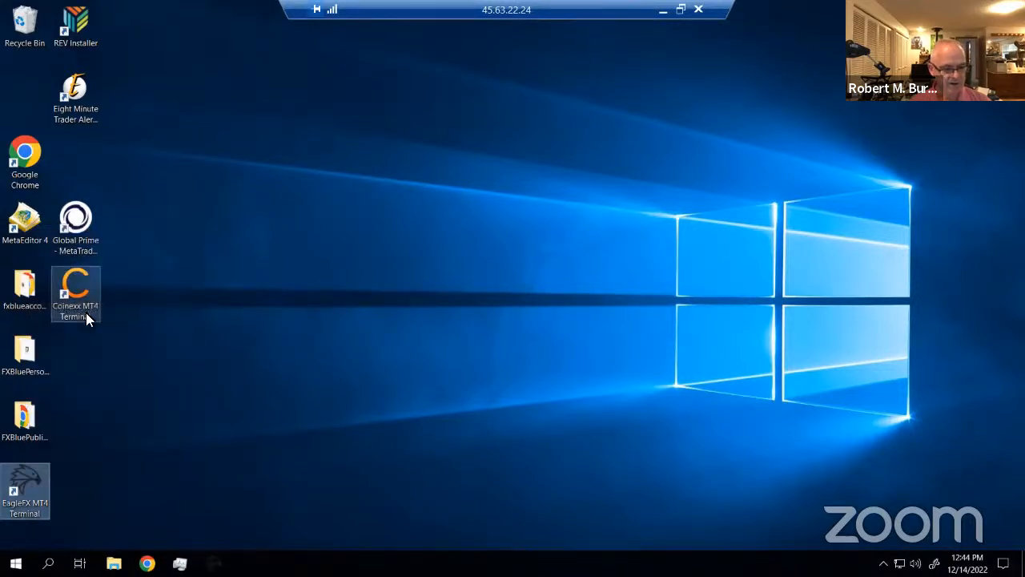
left_click(214, 564)
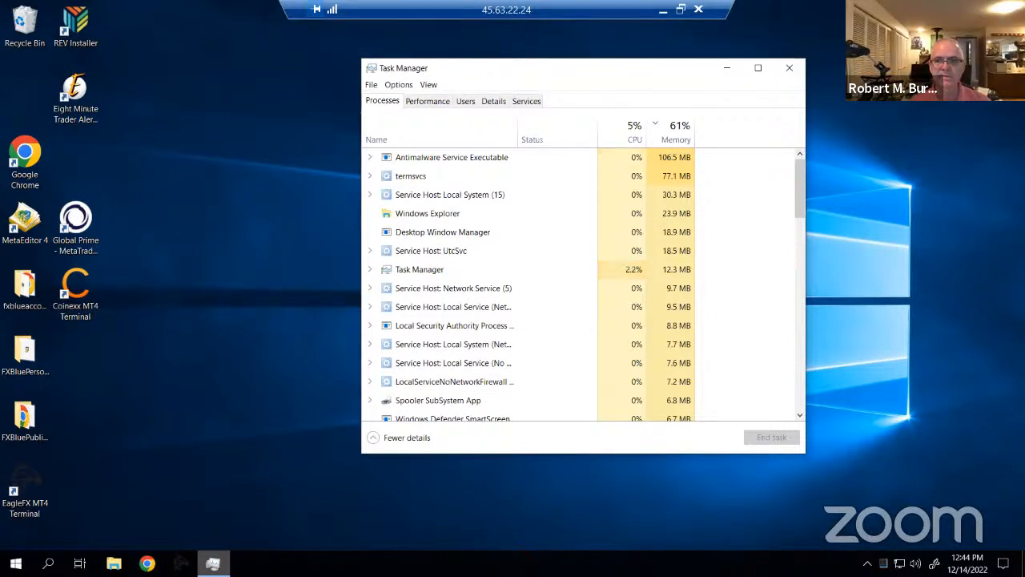
left_click(789, 67)
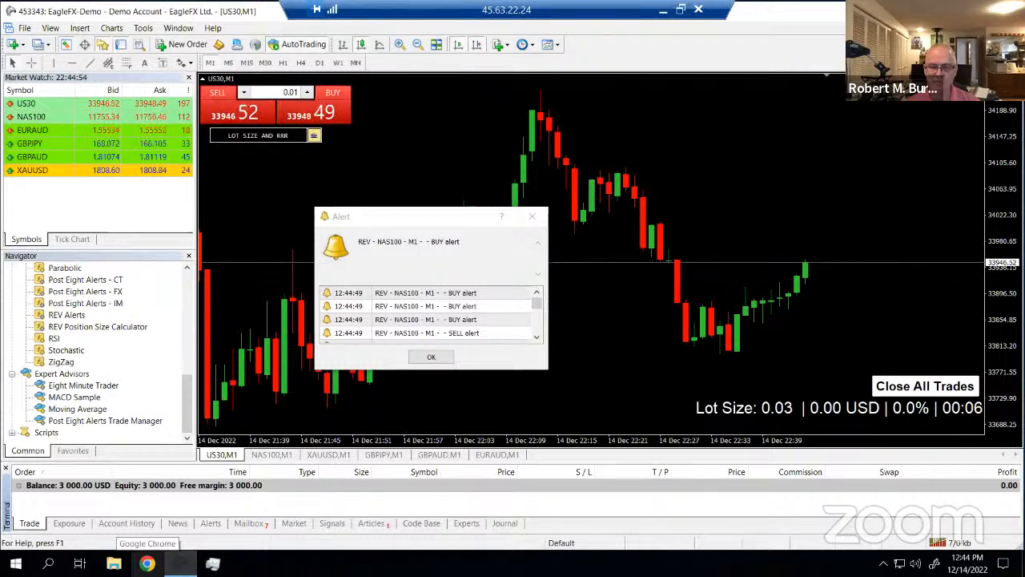
Dismiss the NAS100 M1 REV buy/sell alert window with OK
left_click(532, 217)
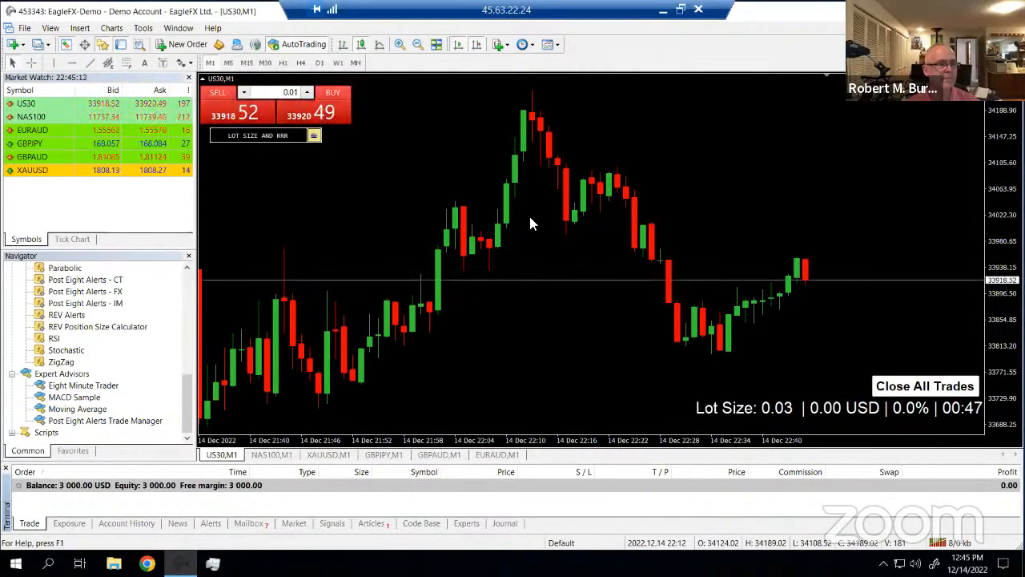
Open a new US30 chart window from Market Watch and review its chart properties
right_click(31, 102)
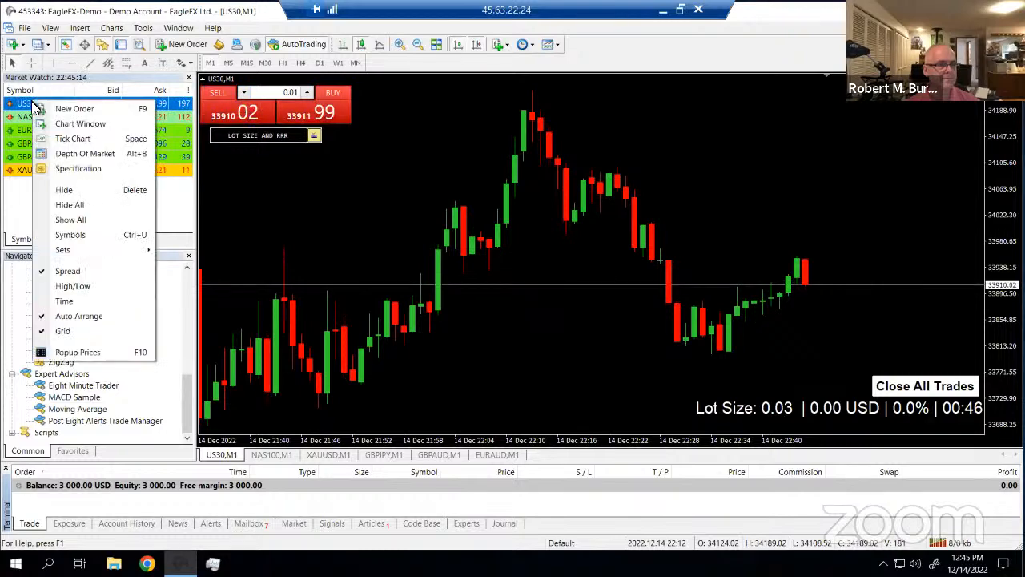
left_click(77, 124)
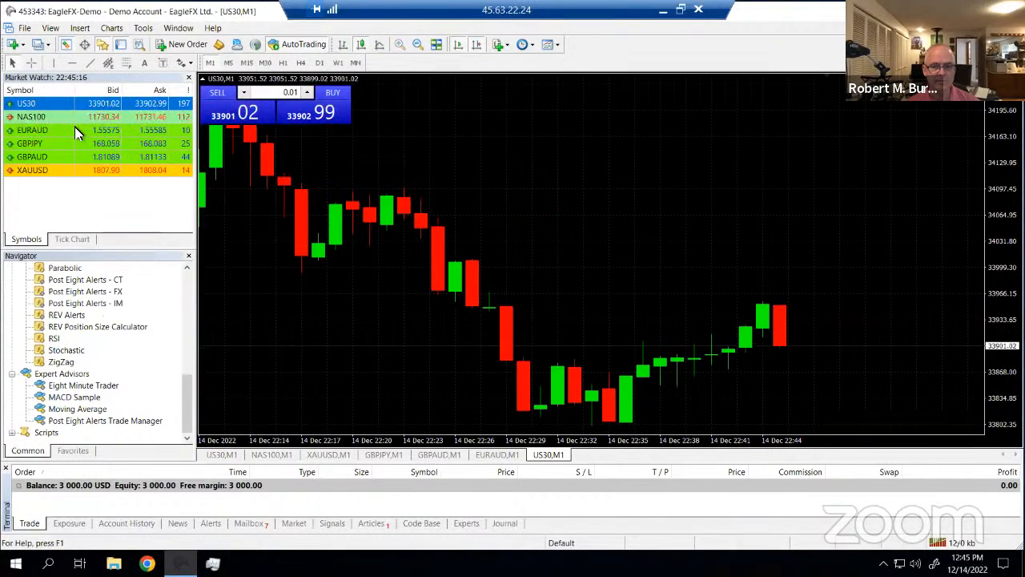
right_click(574, 278)
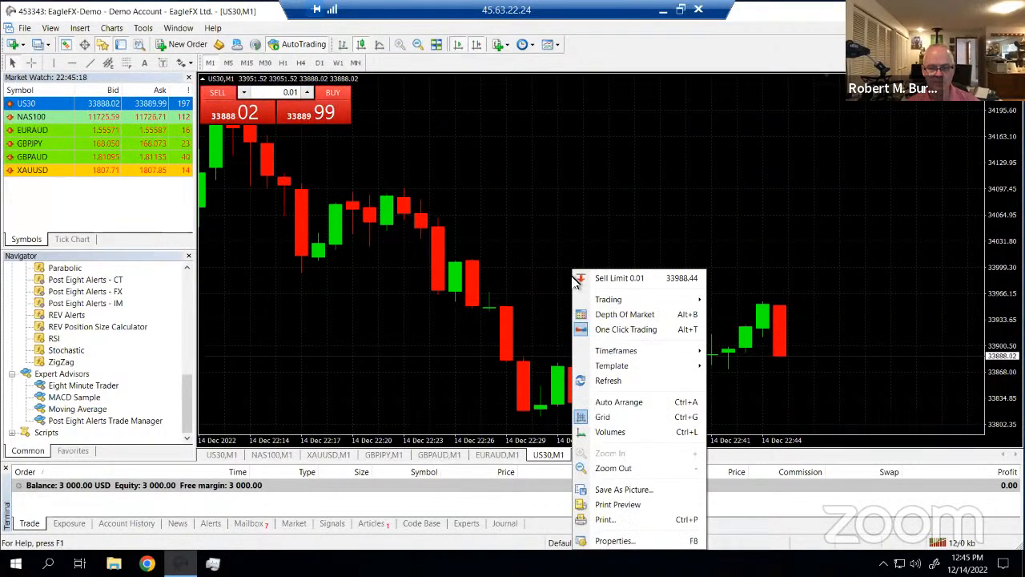
left_click(629, 542)
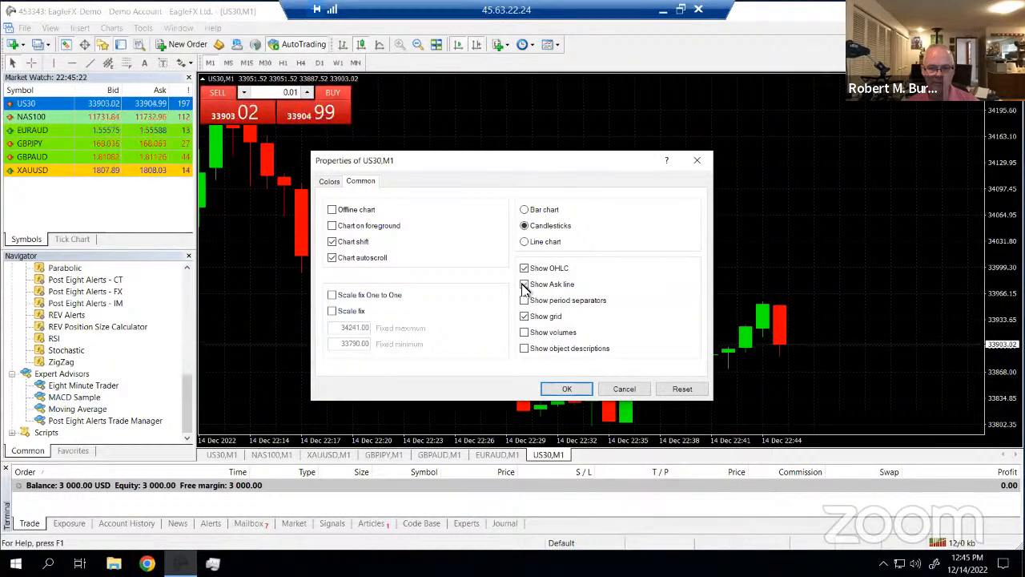
left_click(563, 389)
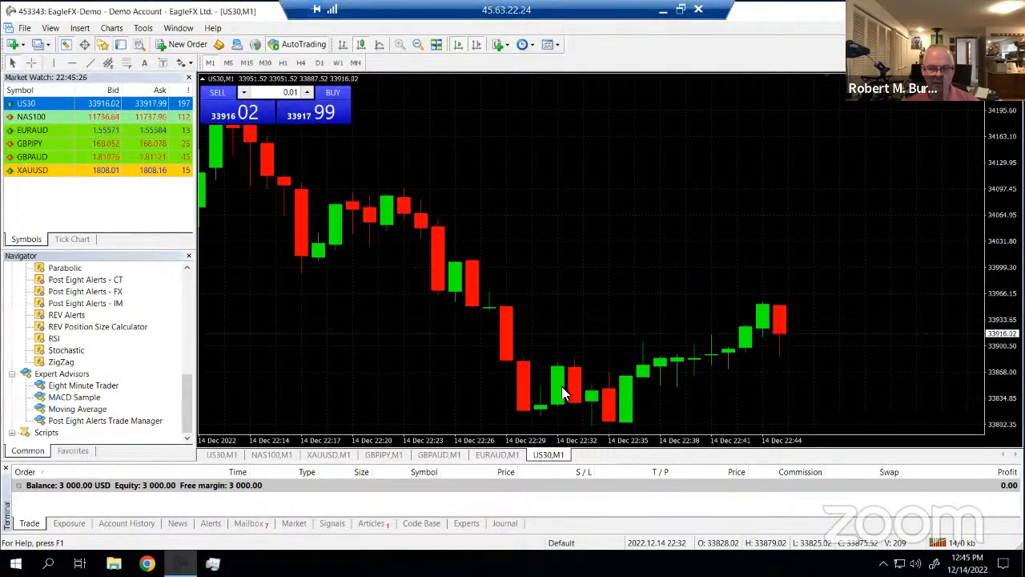
Turn off Show OHLC in the Tools Options Charts settings
right_click(598, 264)
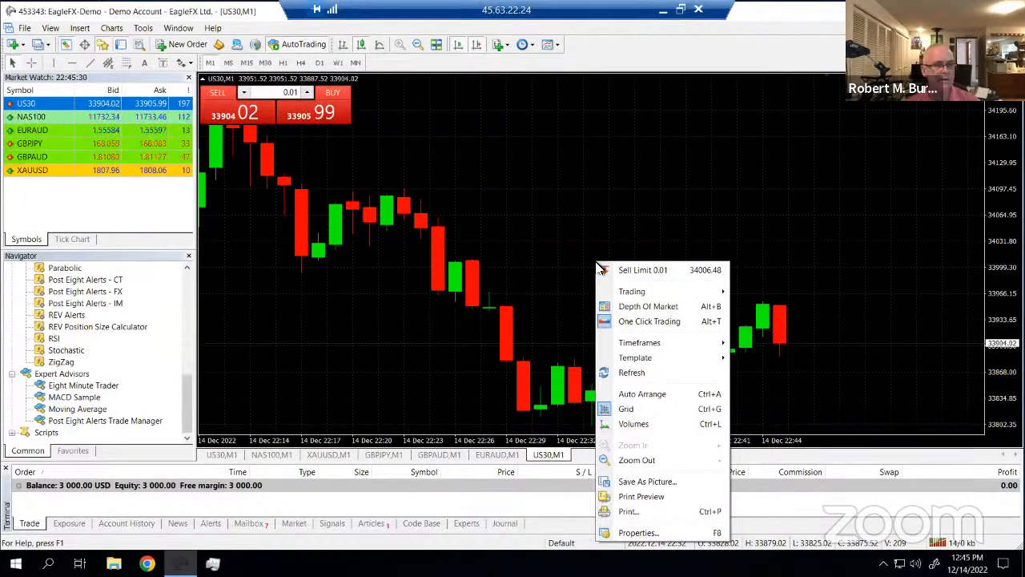
left_click(144, 30)
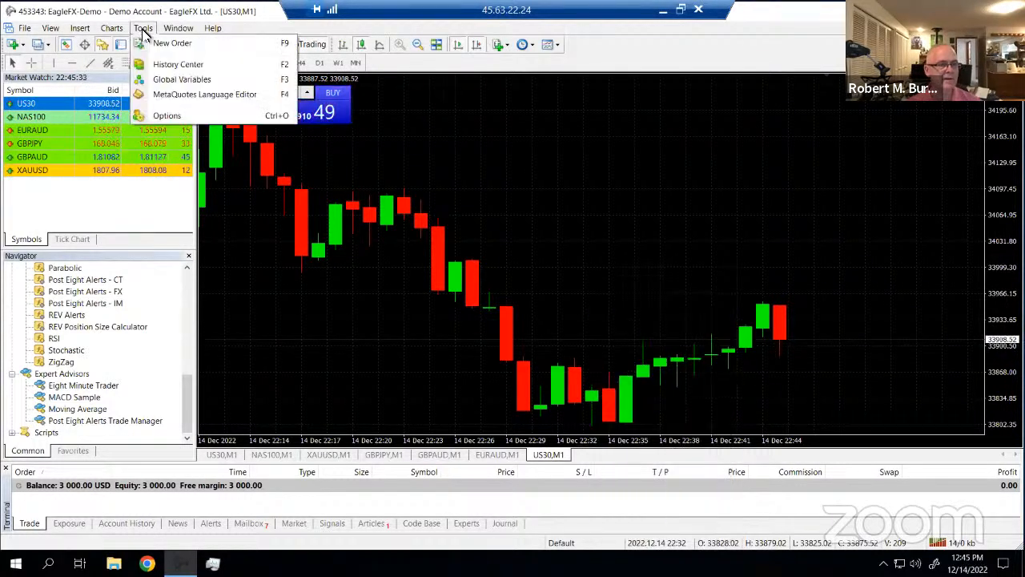
left_click(164, 117)
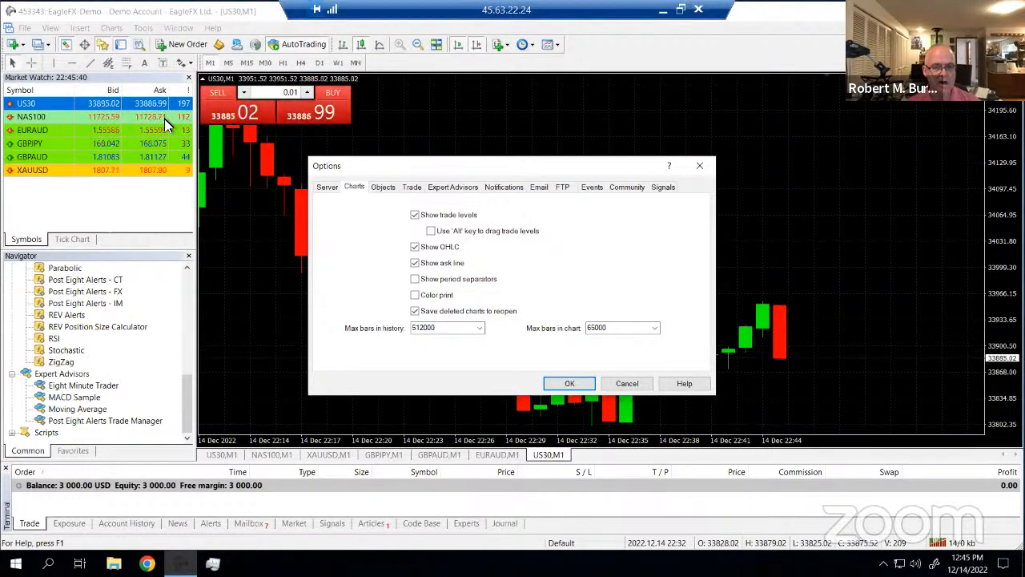
left_click(415, 247)
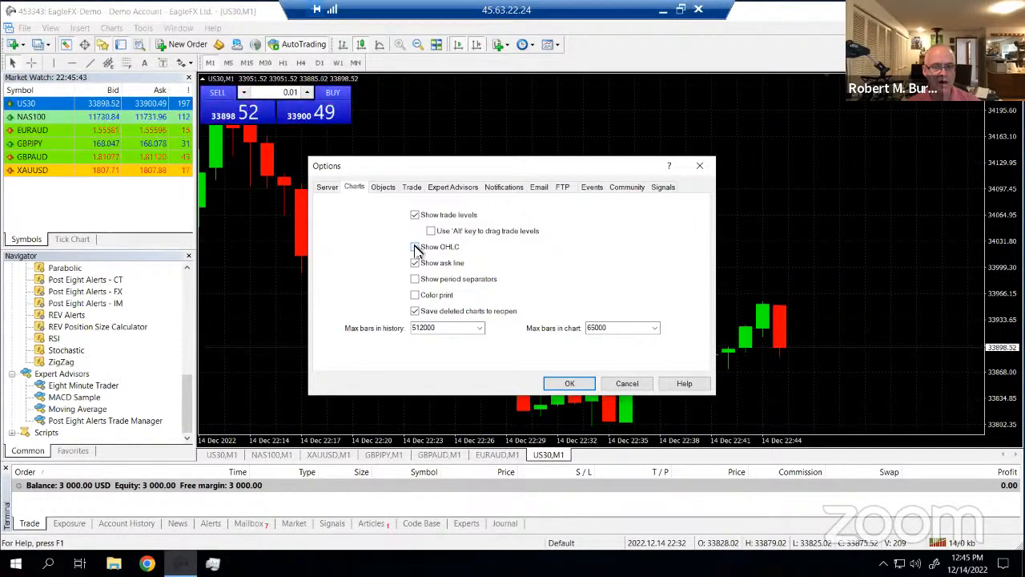
left_click(564, 385)
Recheck the US30 chart properties without changes, then close the extra US30 chart with Ctrl+F4
right_click(593, 305)
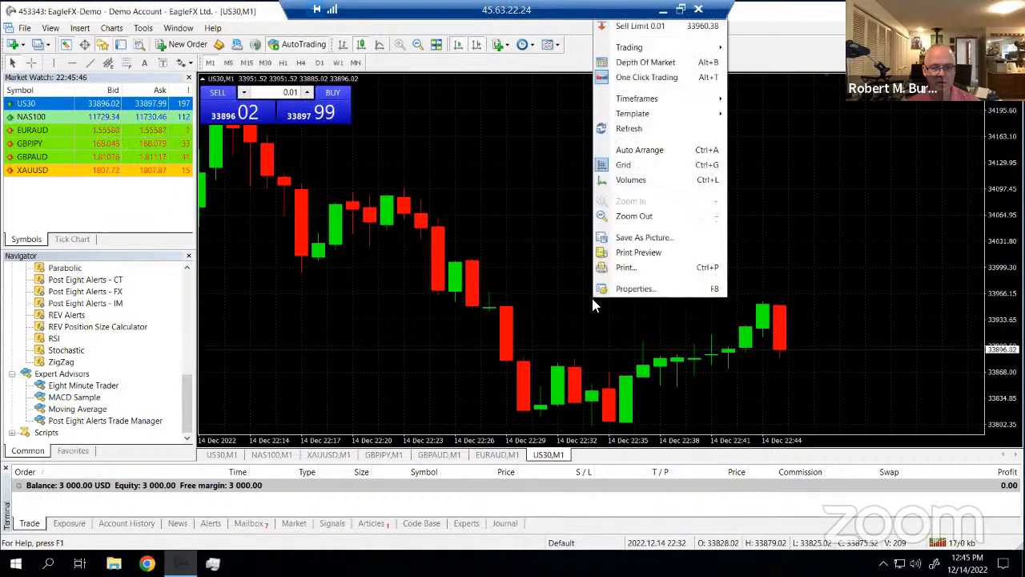
left_click(634, 288)
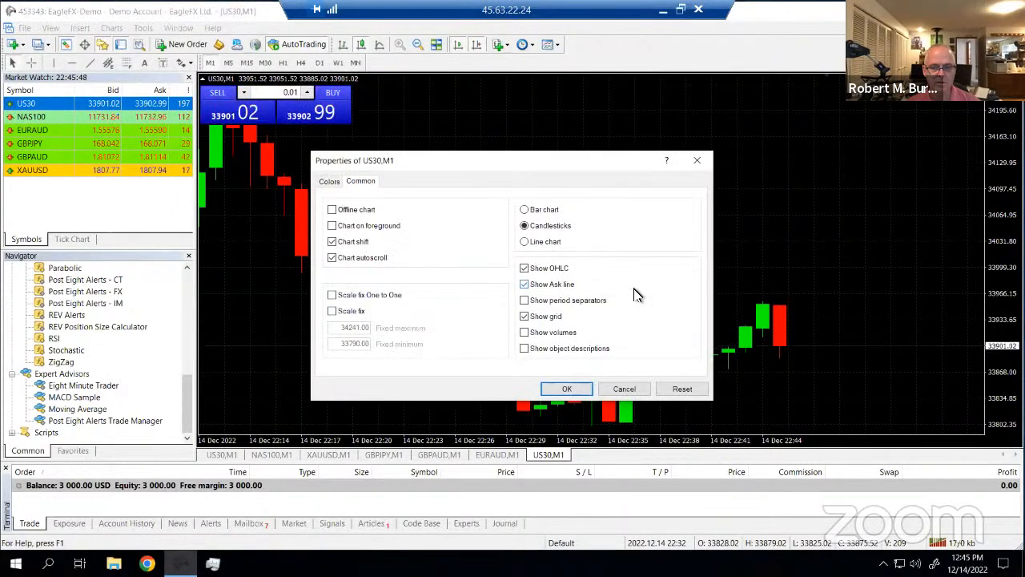
left_click(624, 389)
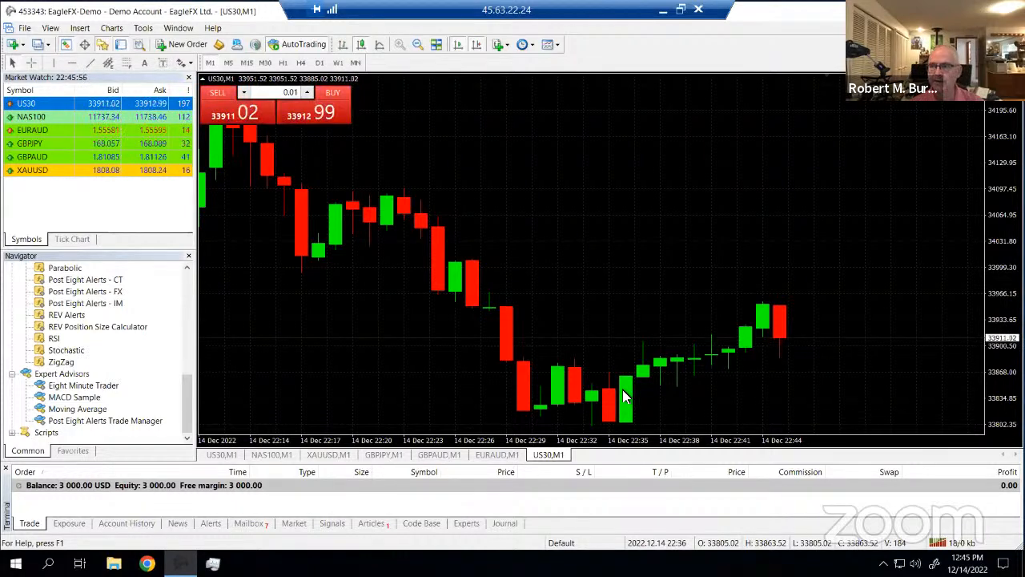
key("ctrl+F4")
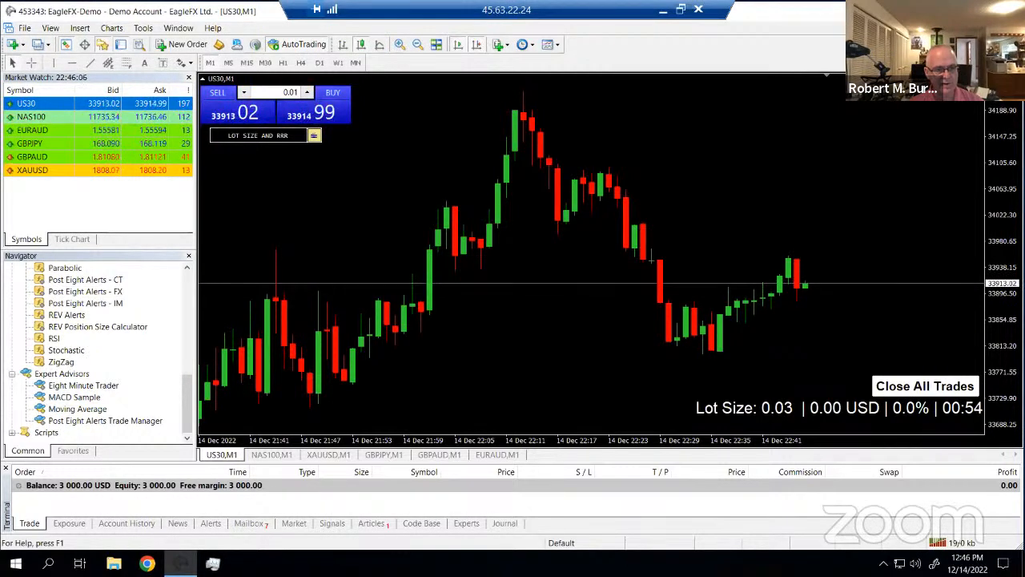
left_click(181, 133)
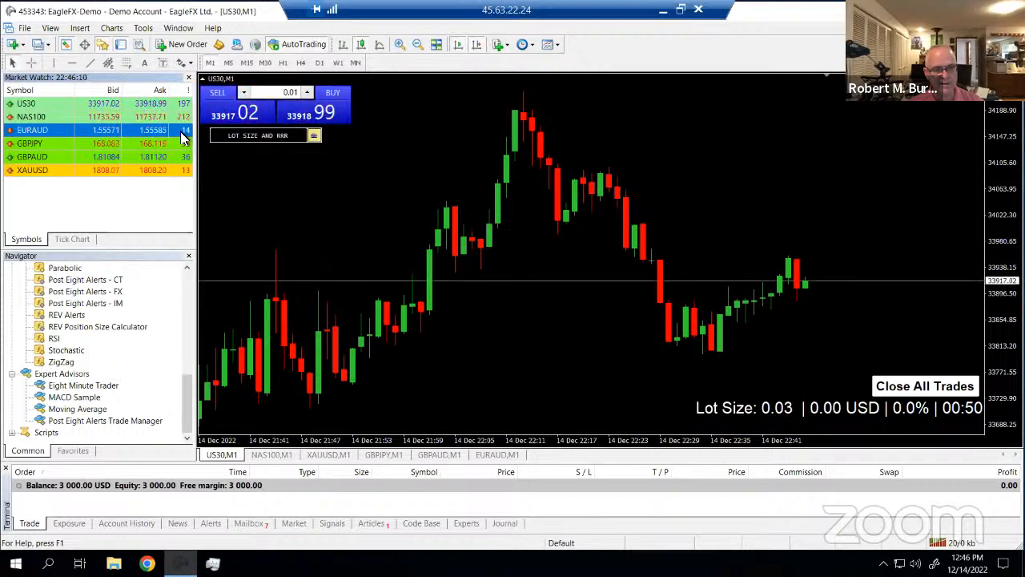
left_click(186, 145)
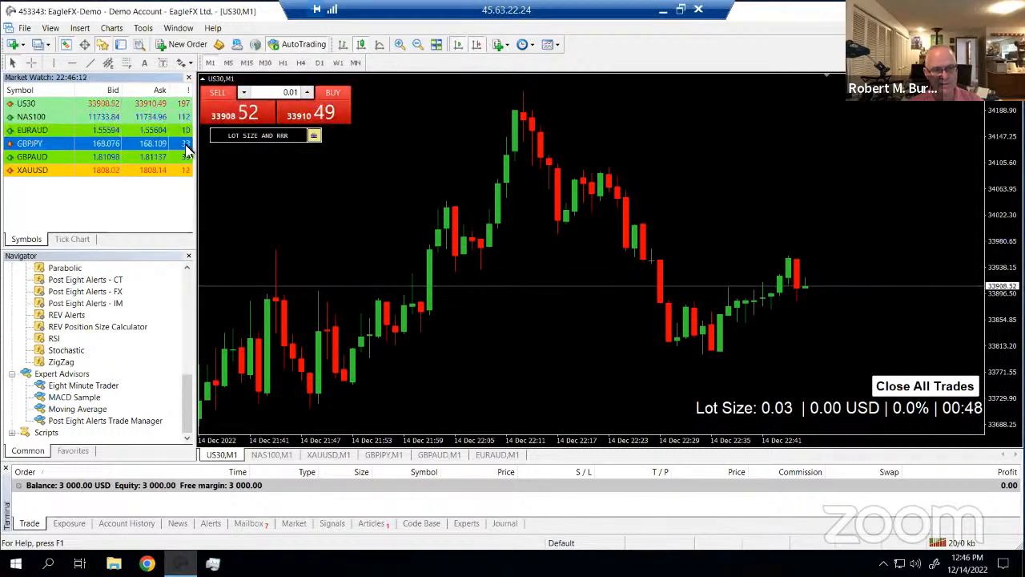
left_click(186, 158)
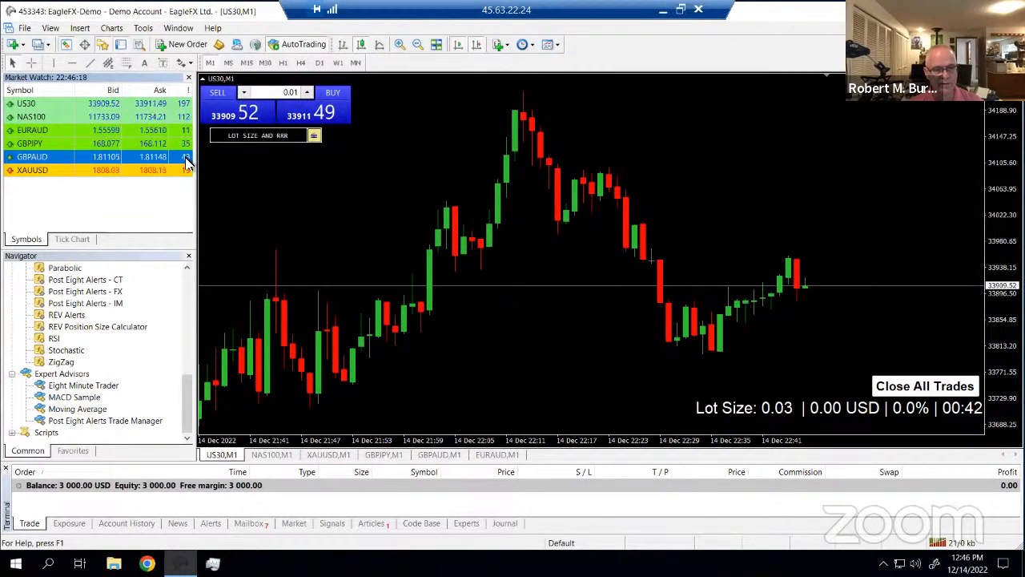
left_click(186, 172)
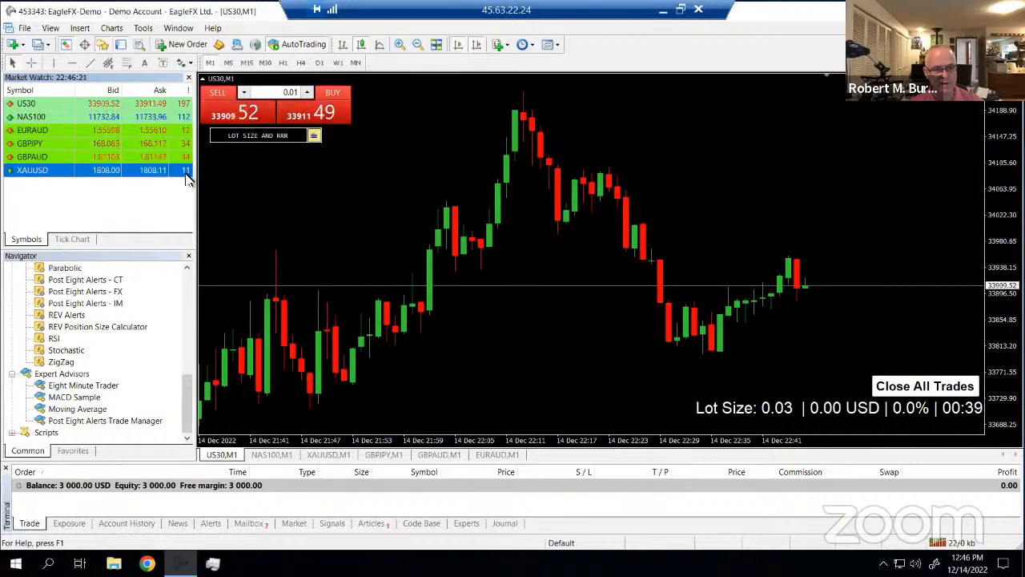
left_click(181, 119)
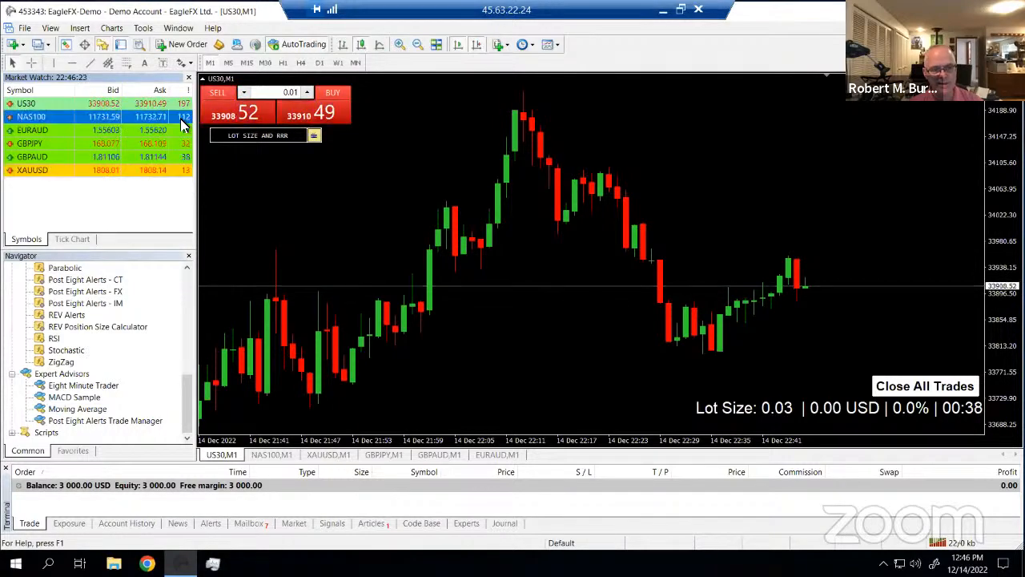
left_click(183, 105)
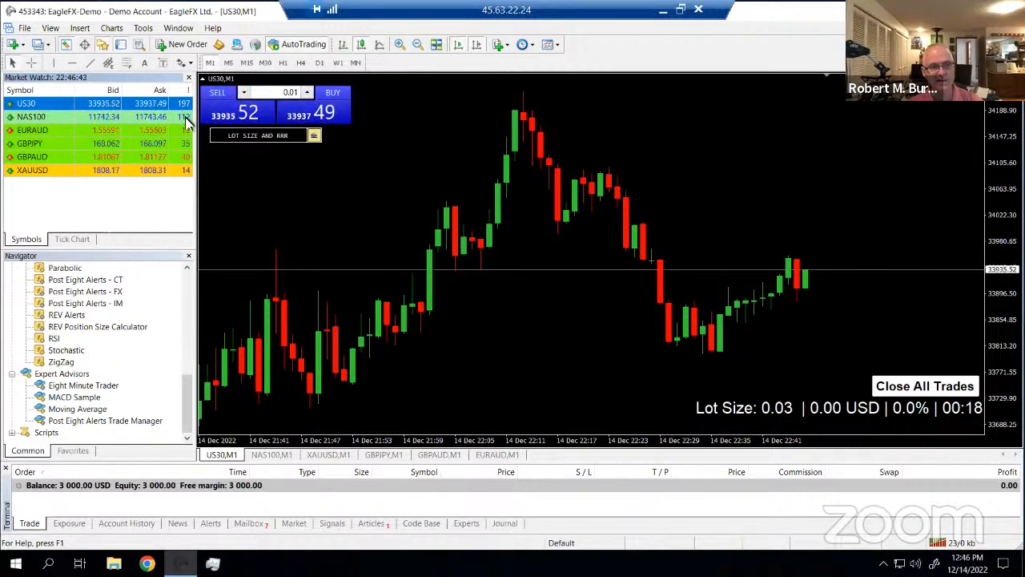
left_click(185, 119)
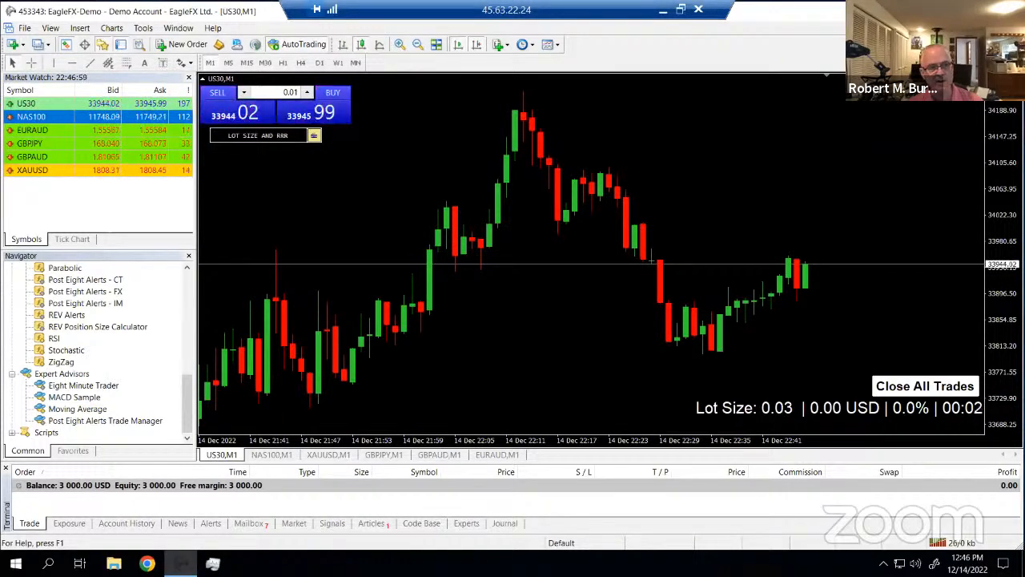
left_click(175, 103)
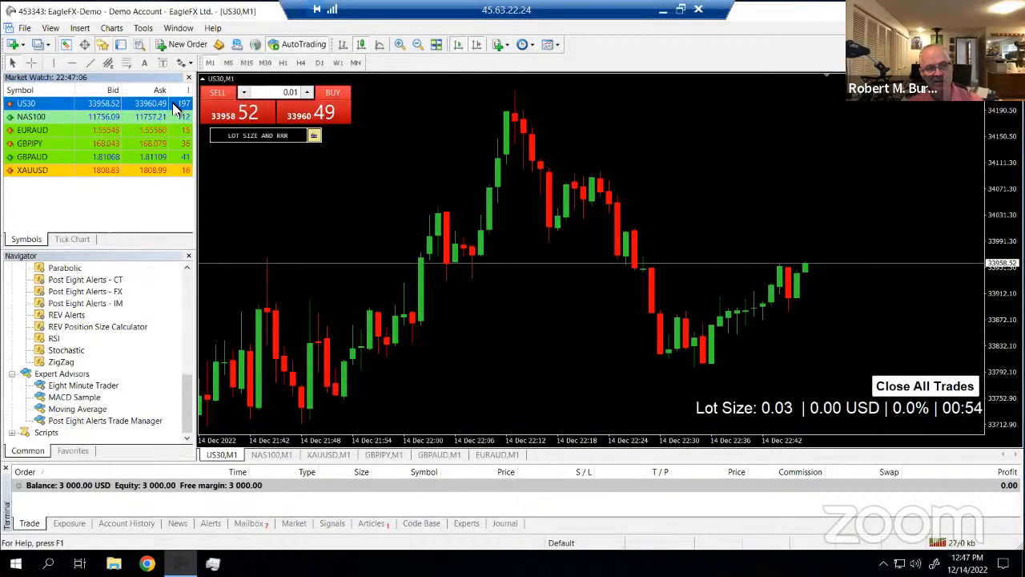
left_click(183, 117)
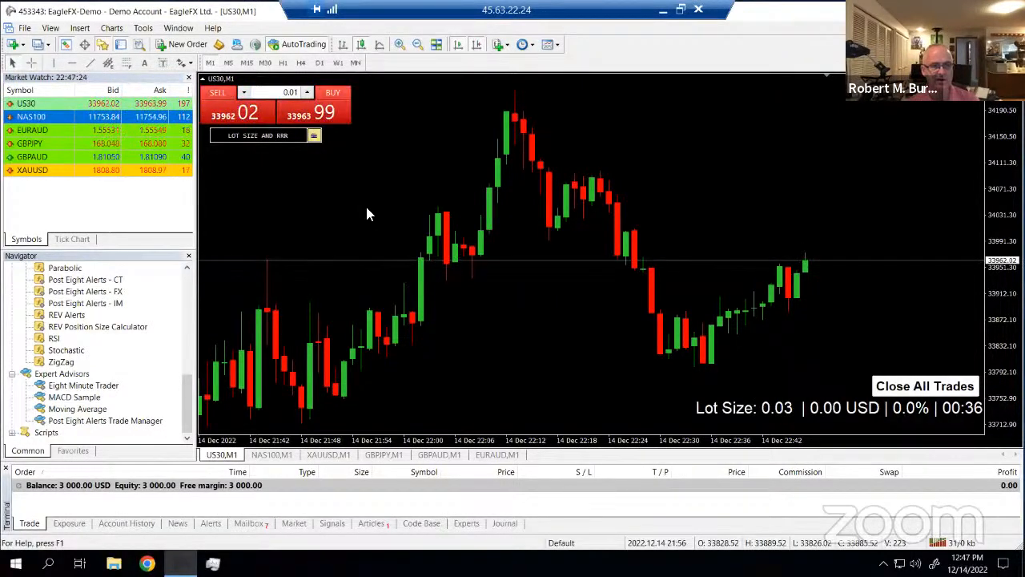
left_click(184, 131)
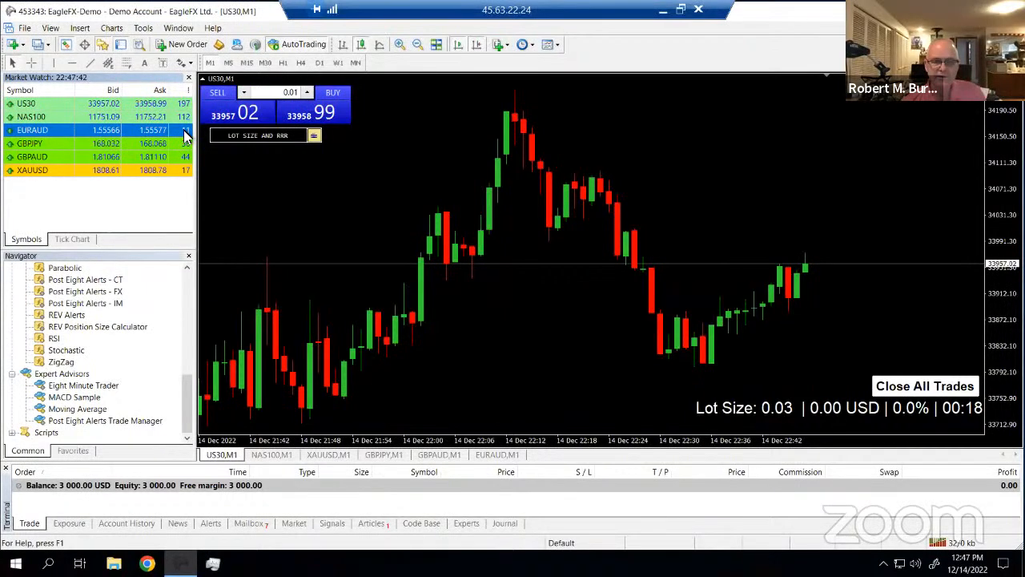
Glance at the US30 chart properties without changes, then bring up the NAS100 M1 chart
right_click(506, 281)
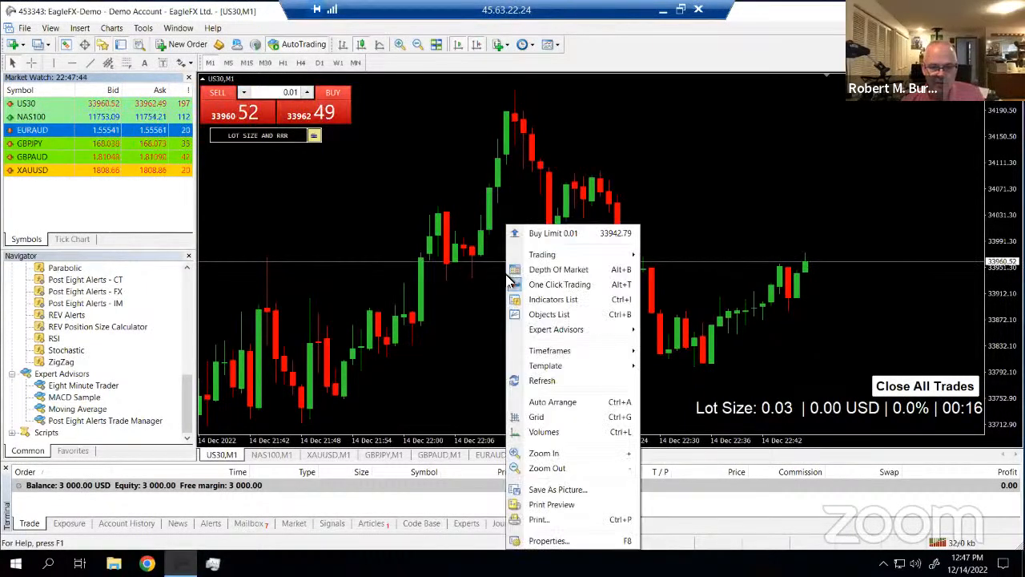
left_click(559, 541)
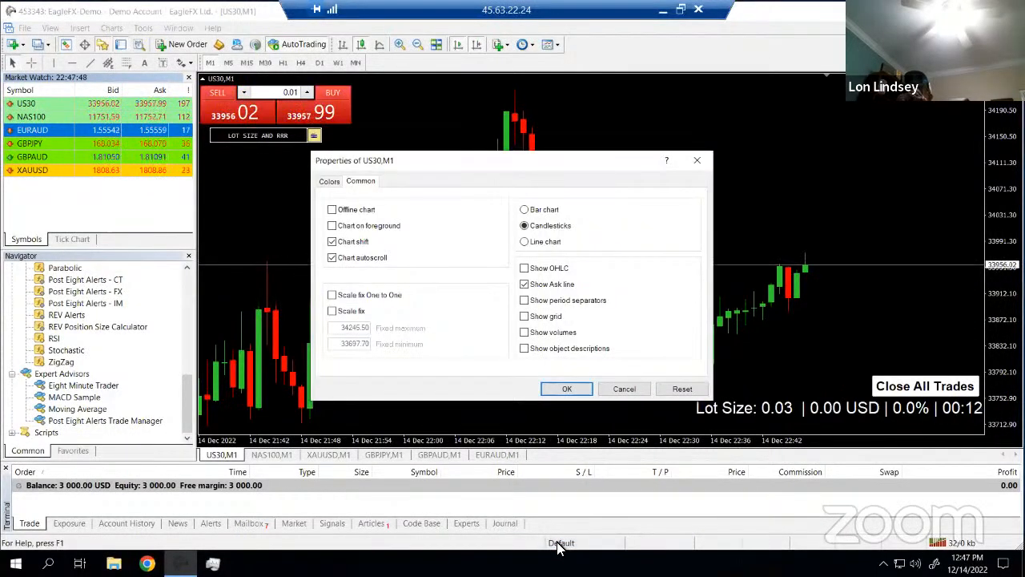
left_click(626, 390)
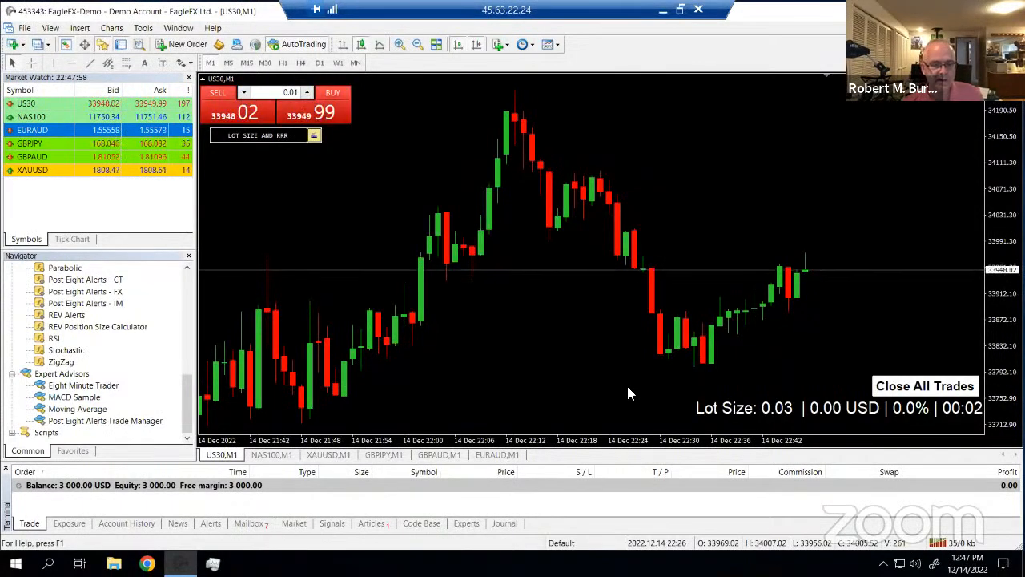
left_click(271, 456)
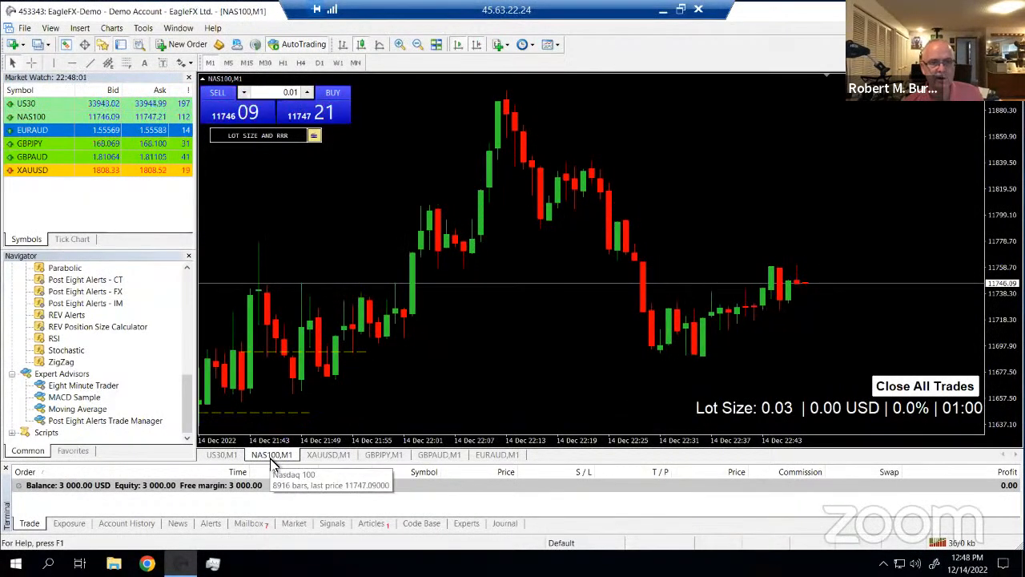
left_click(555, 46)
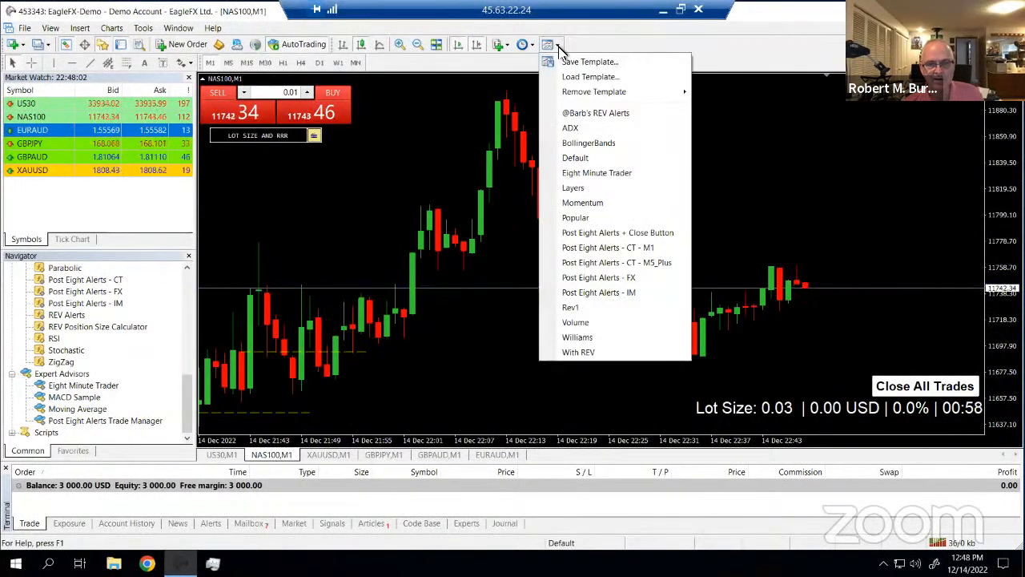
left_click(575, 113)
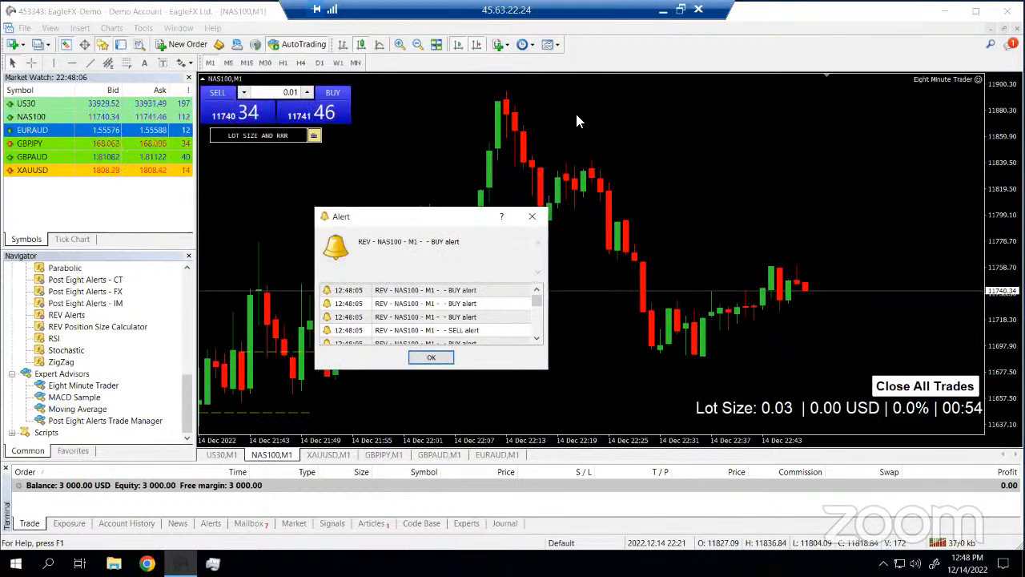
left_click(532, 215)
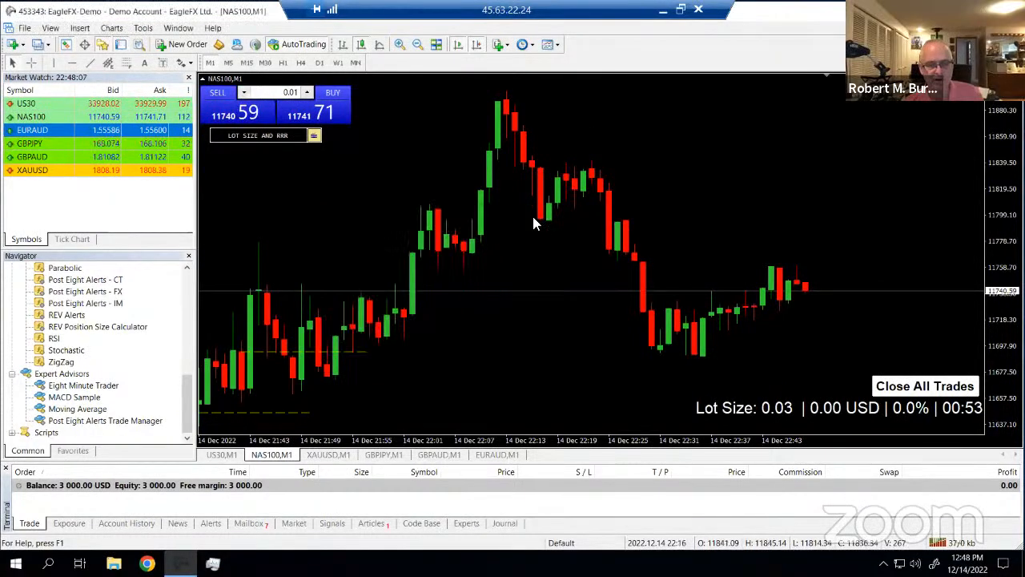
left_click(339, 454)
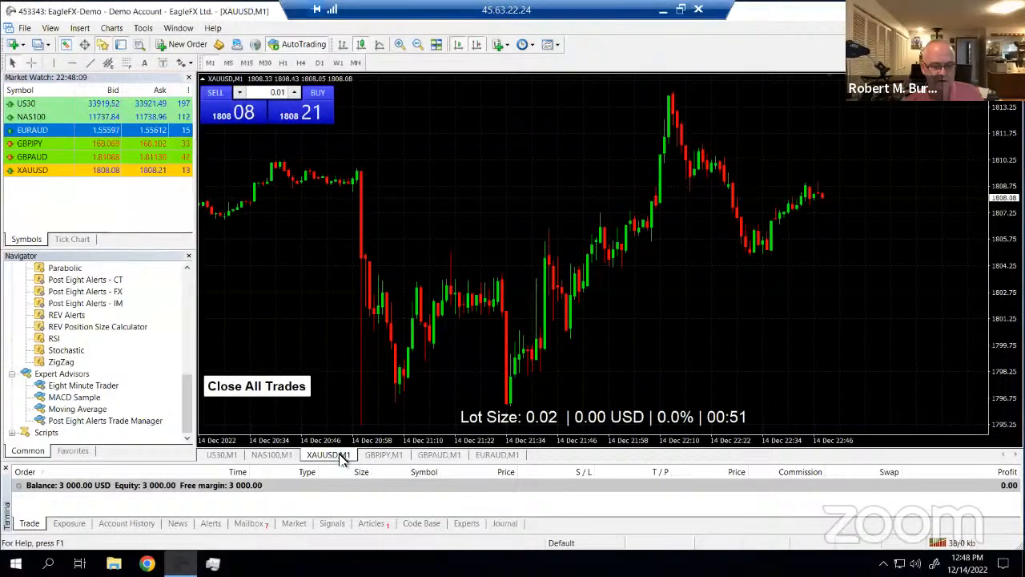
left_click(556, 46)
left_click(572, 112)
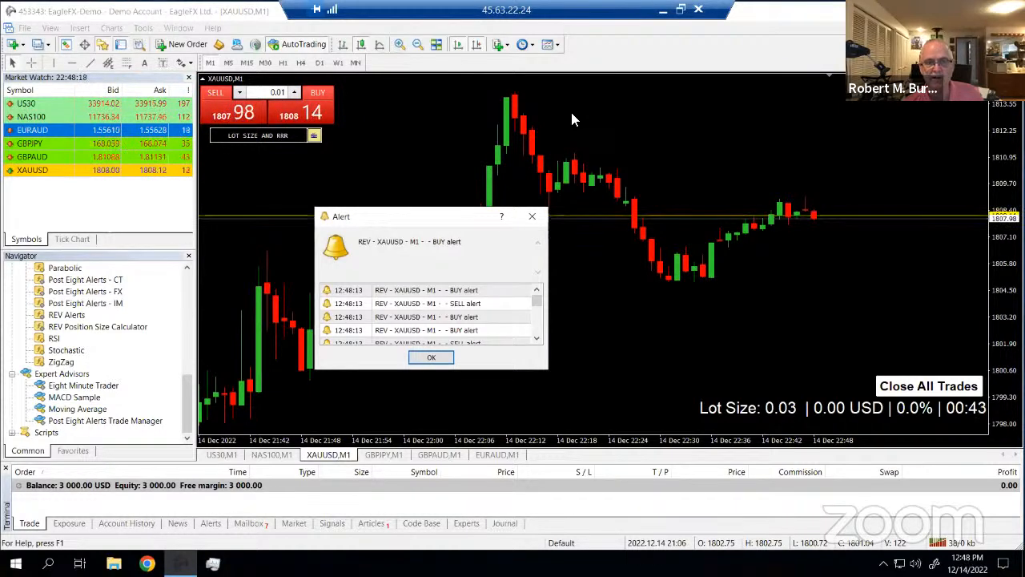
left_click(383, 455)
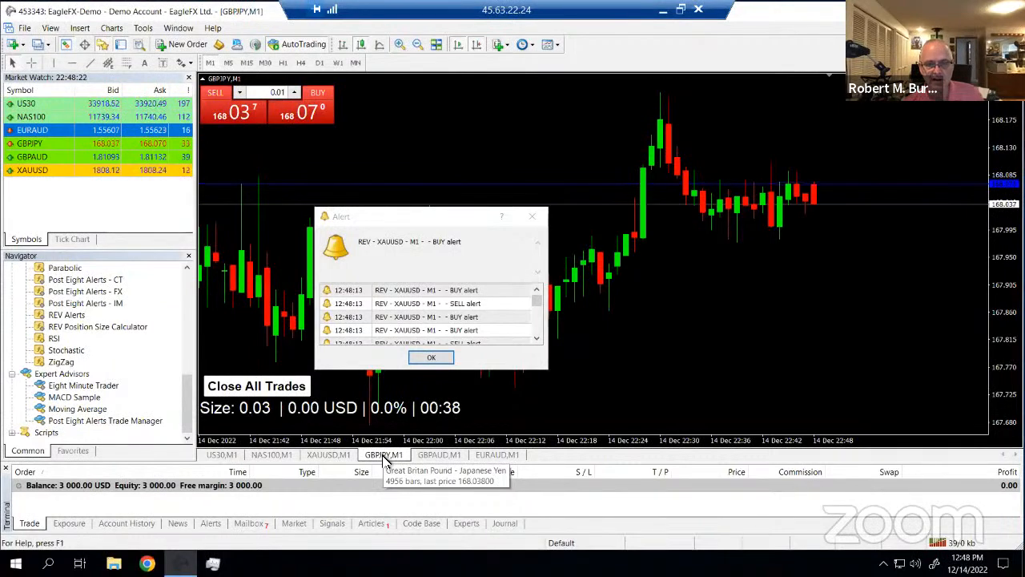
left_click(548, 45)
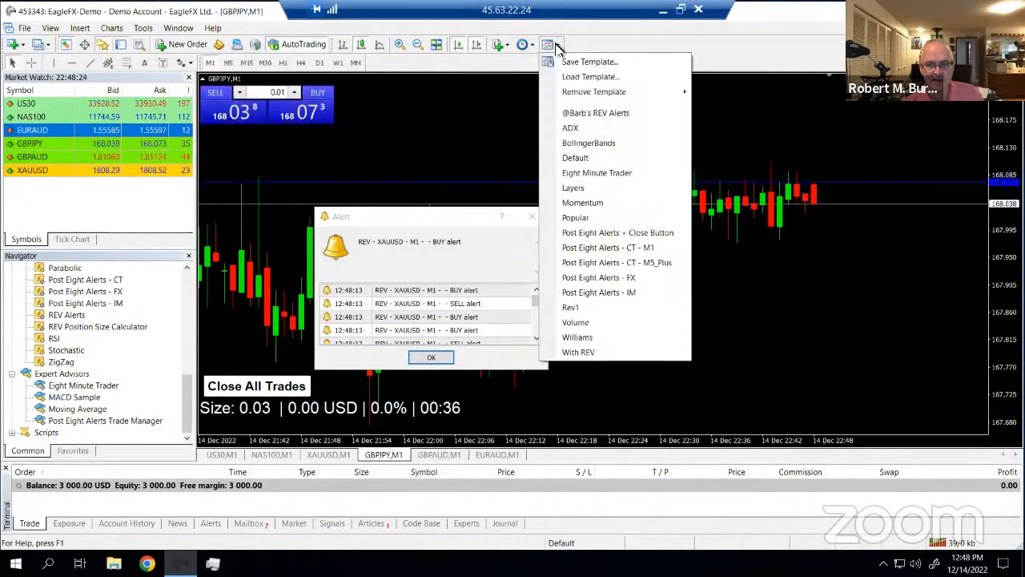
left_click(577, 113)
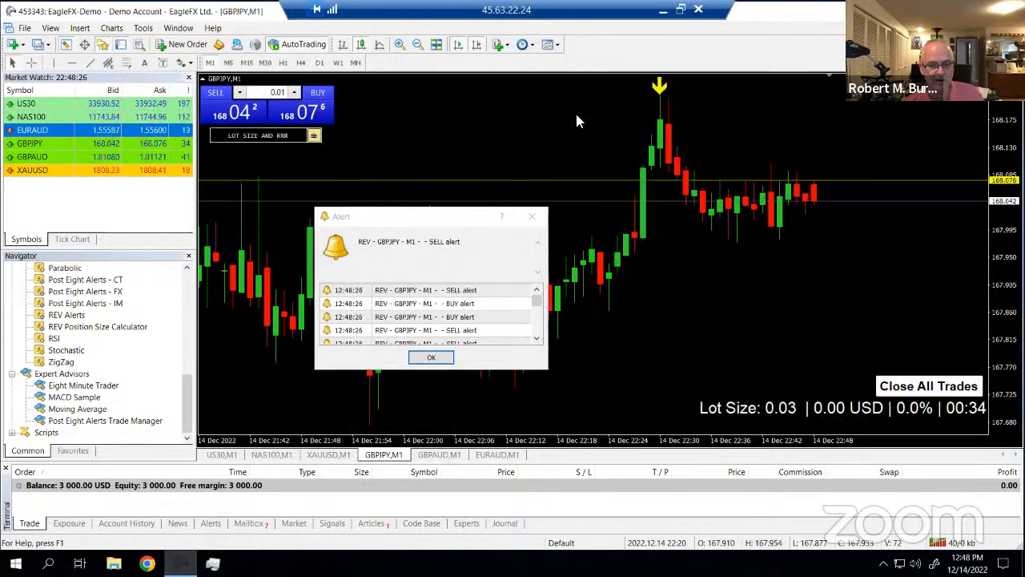
Switch the GBPJPY and XAUUSD charts to M5 candles
left_click(230, 62)
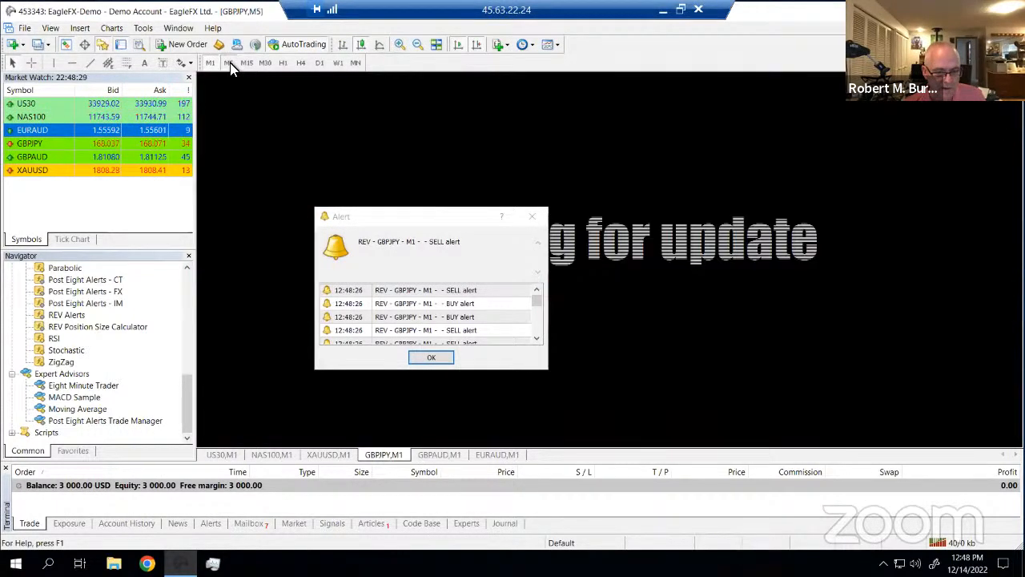
left_click(328, 455)
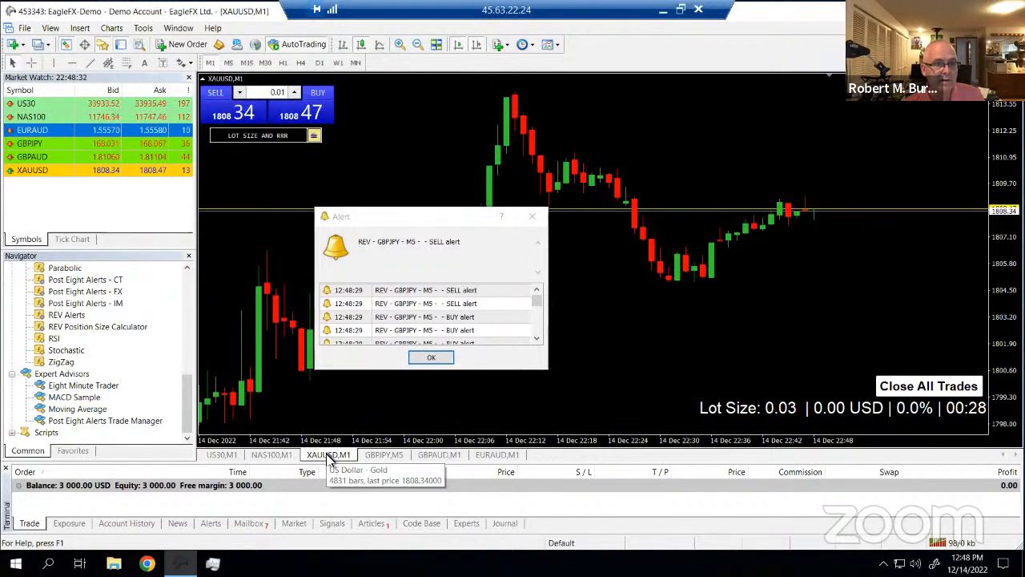
left_click(229, 62)
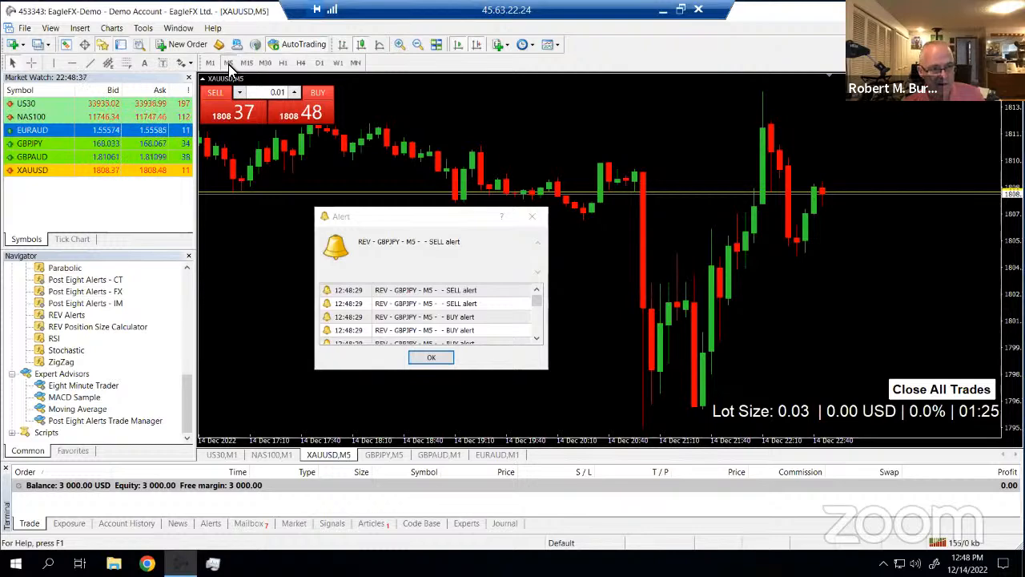
Reorder the chart tabs: EURAUD, then GBPAUD, then GBPJPY M5 before XAUUSD M5, and dismiss the alert
left_click(498, 454)
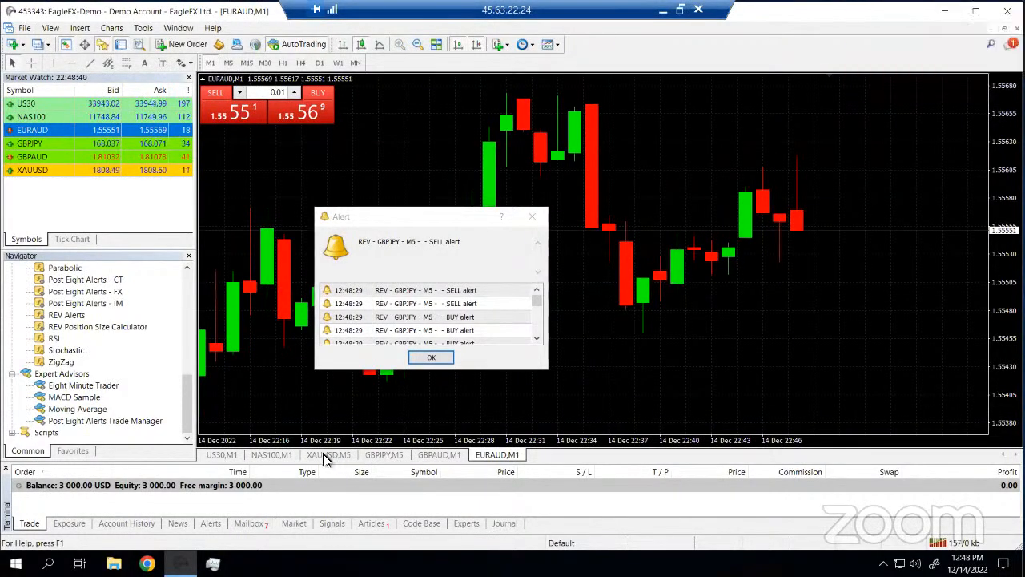
left_click_drag(326, 458, 327, 458)
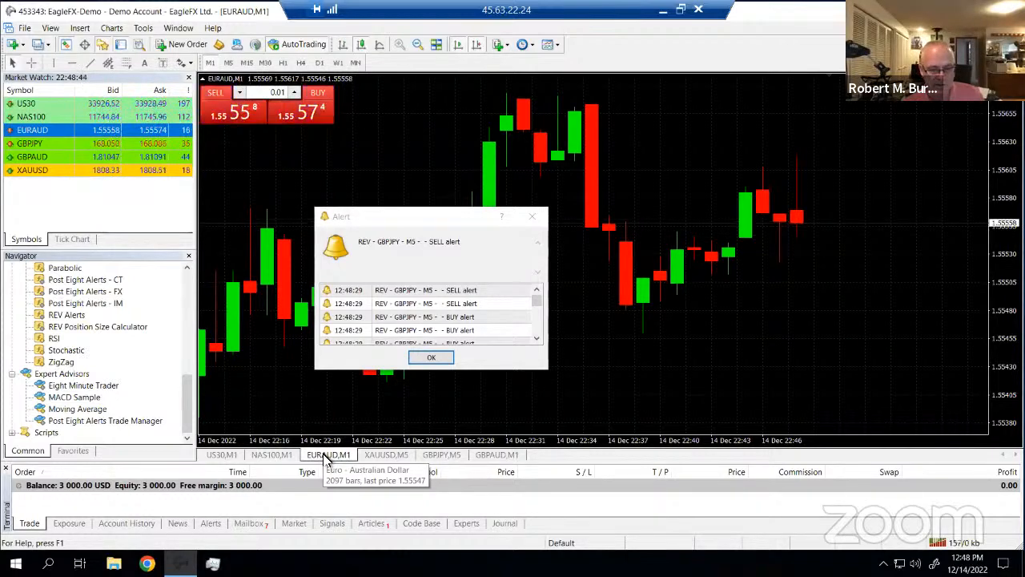
left_click_drag(492, 456, 393, 459)
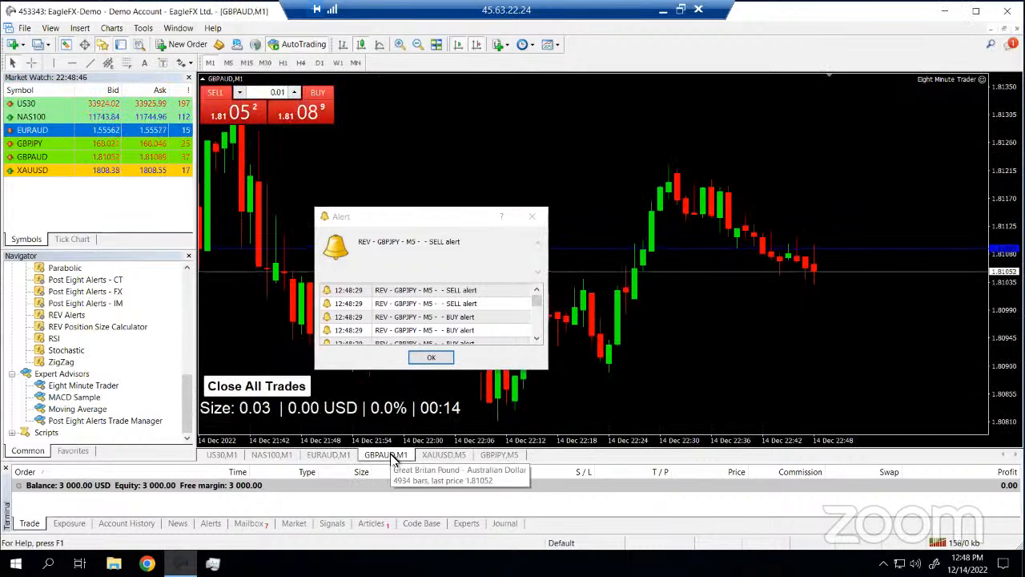
left_click_drag(488, 457, 449, 458)
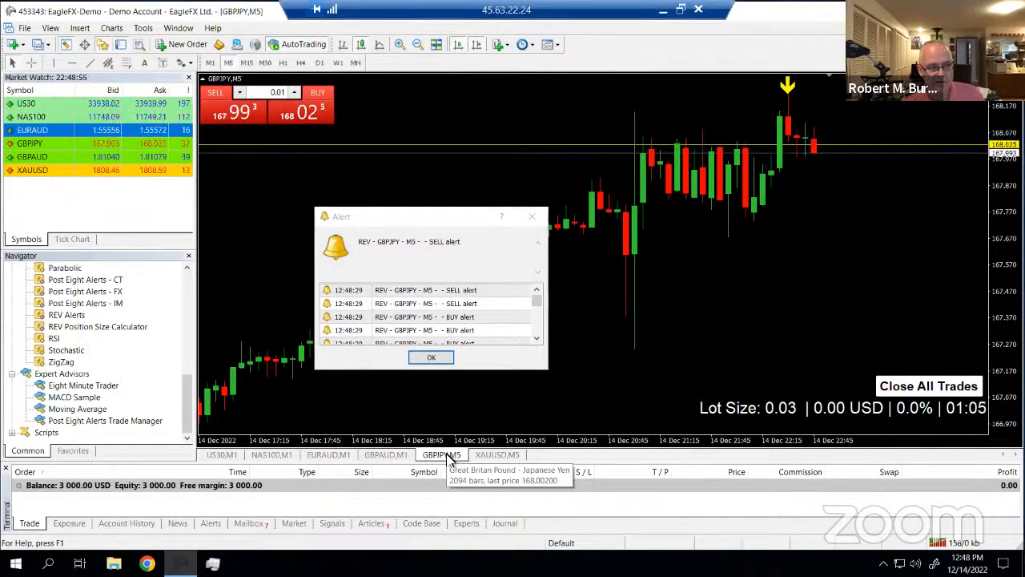
left_click(532, 217)
left_click(328, 454)
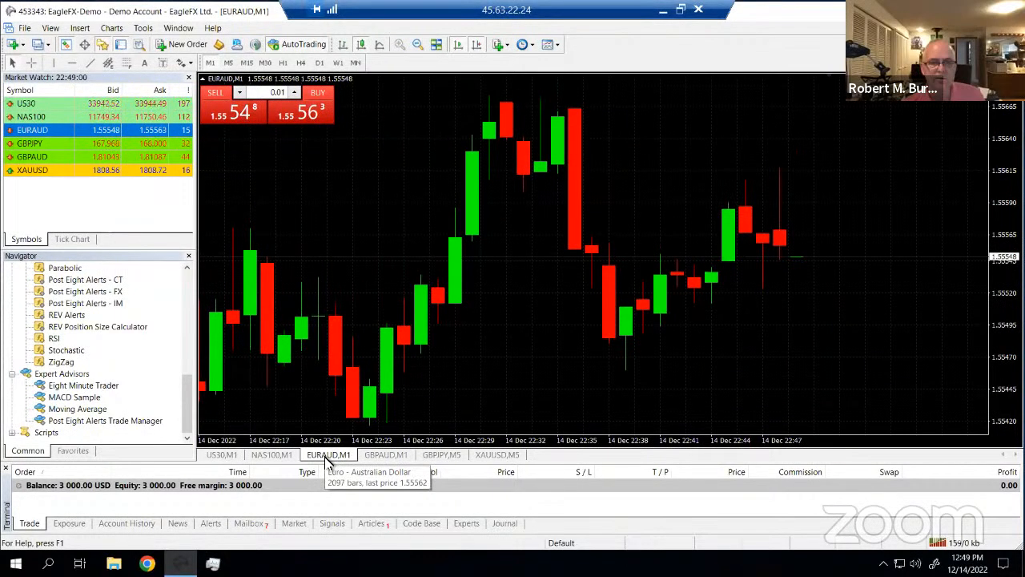
left_click(555, 45)
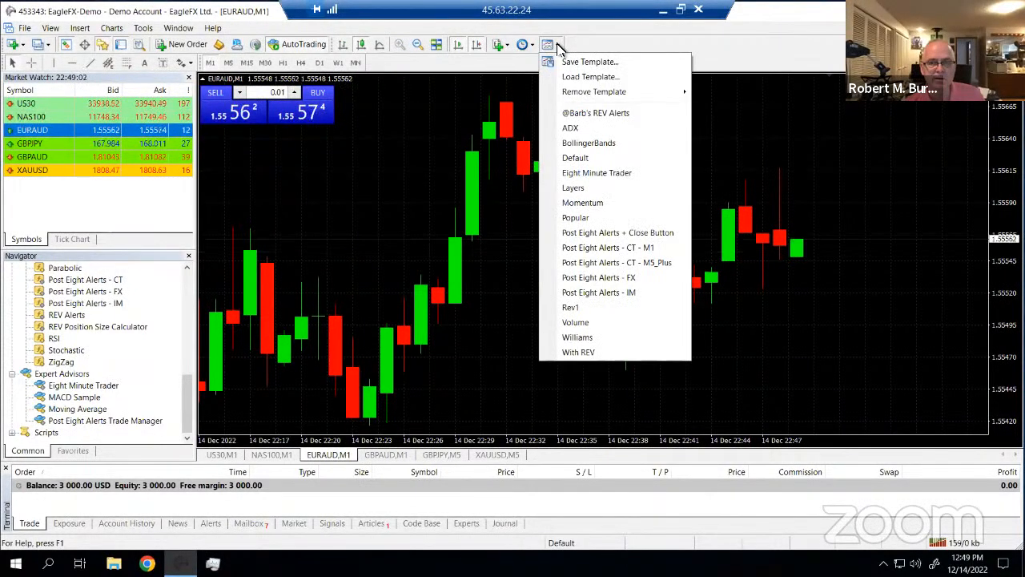
left_click(570, 113)
left_click(231, 62)
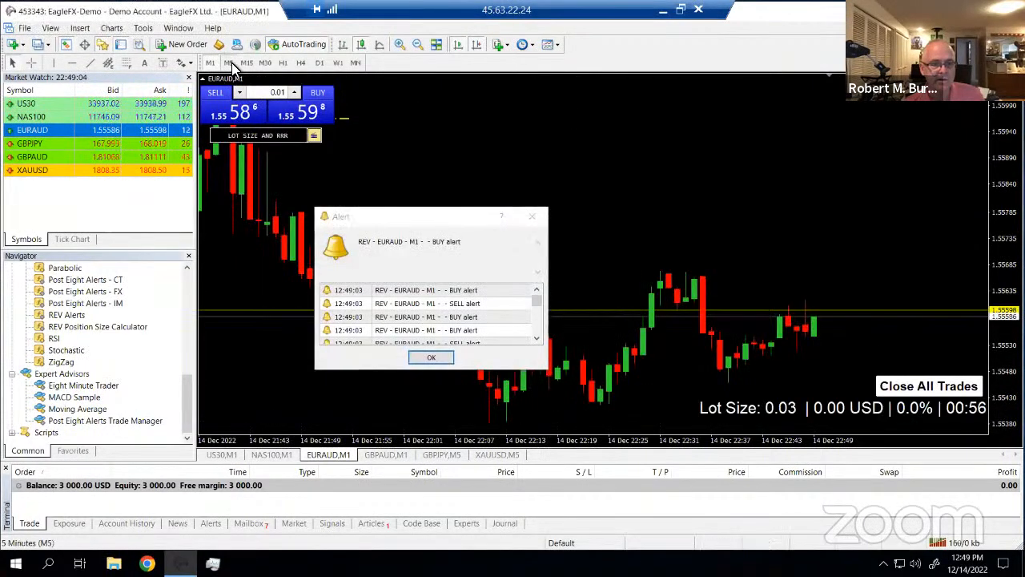
left_click(532, 216)
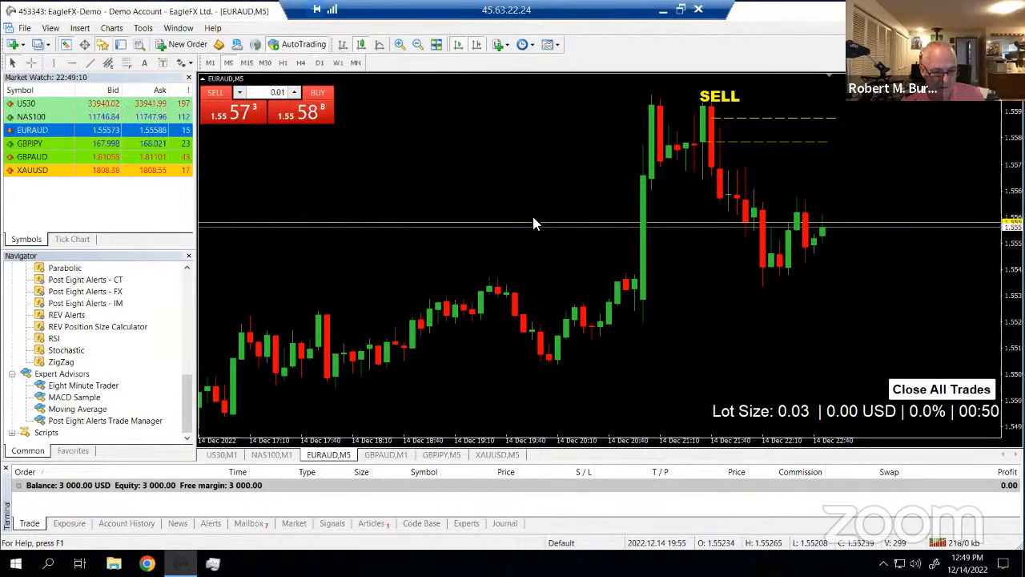
left_click(277, 455)
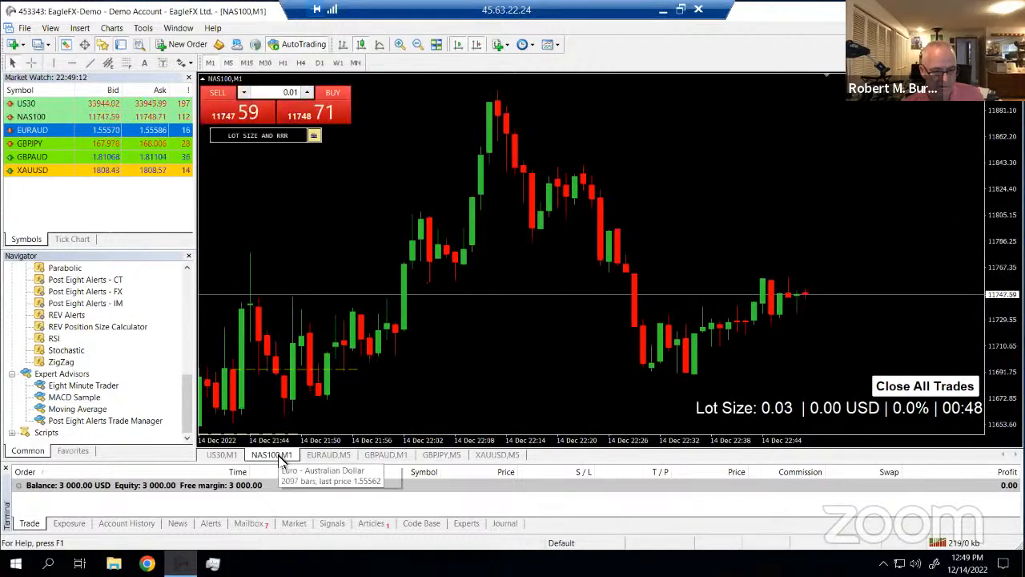
left_click(325, 456)
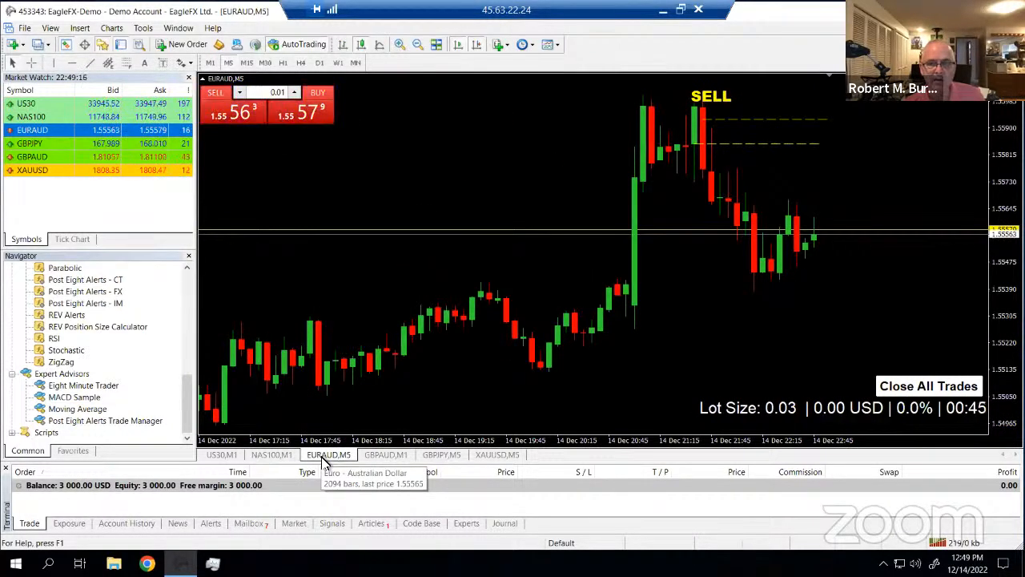
left_click(552, 46)
left_click(579, 114)
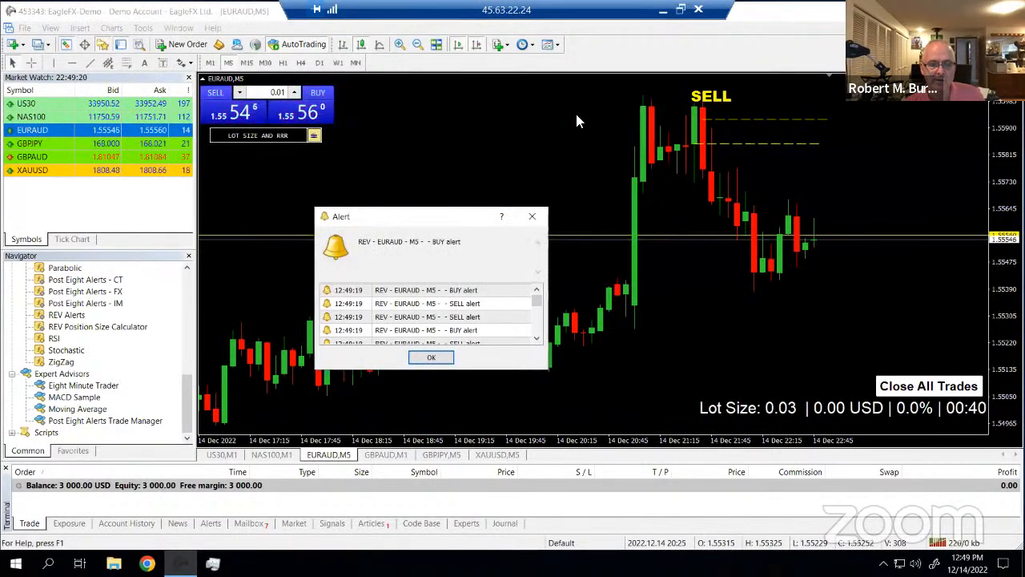
left_click(532, 218)
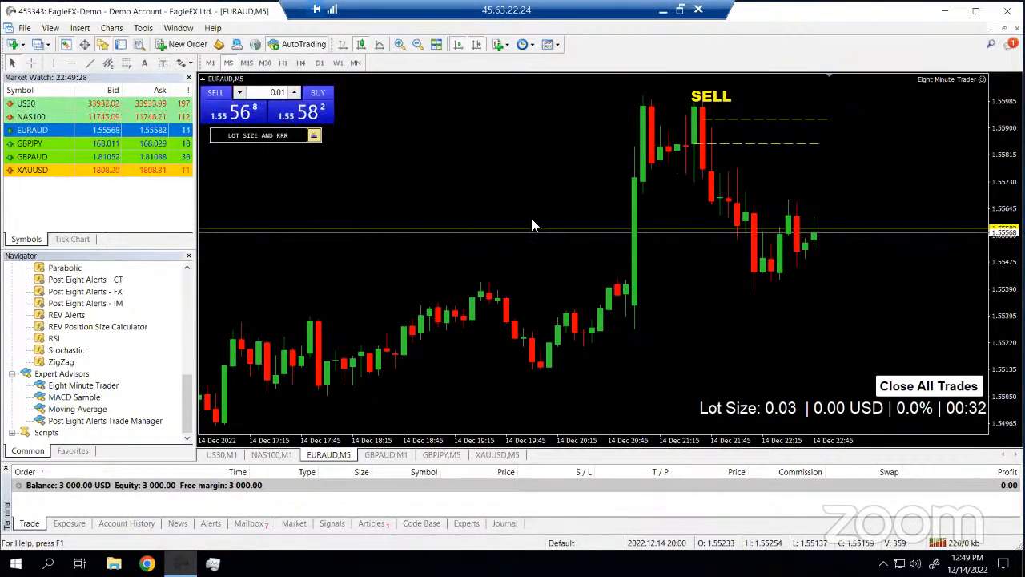
left_click(387, 455)
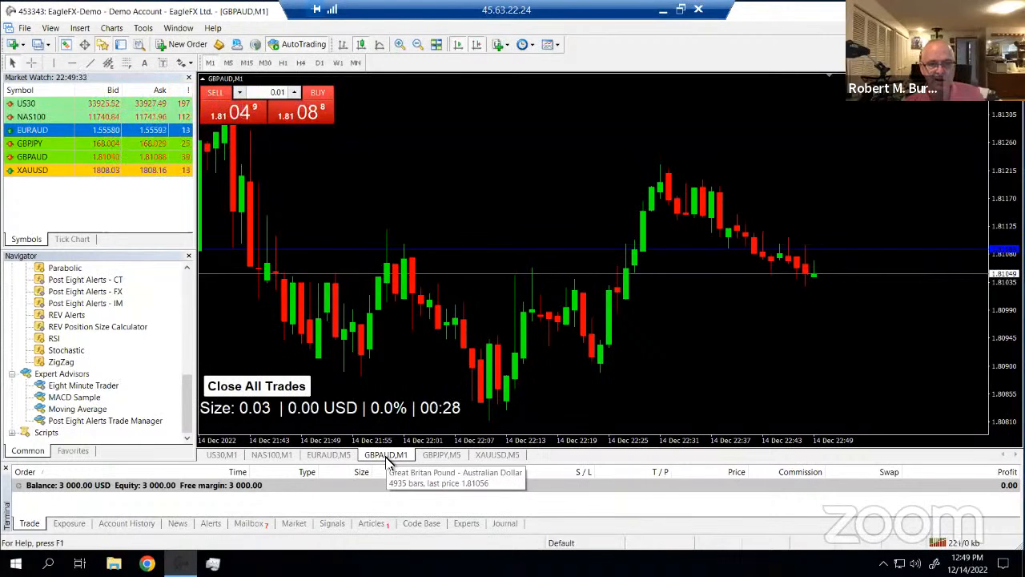
left_click(557, 48)
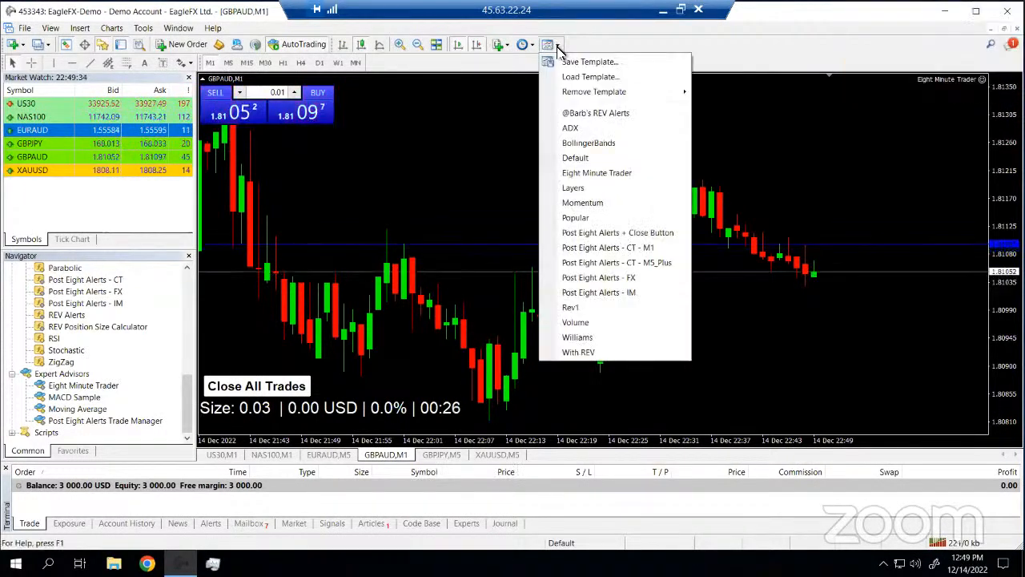
left_click(583, 114)
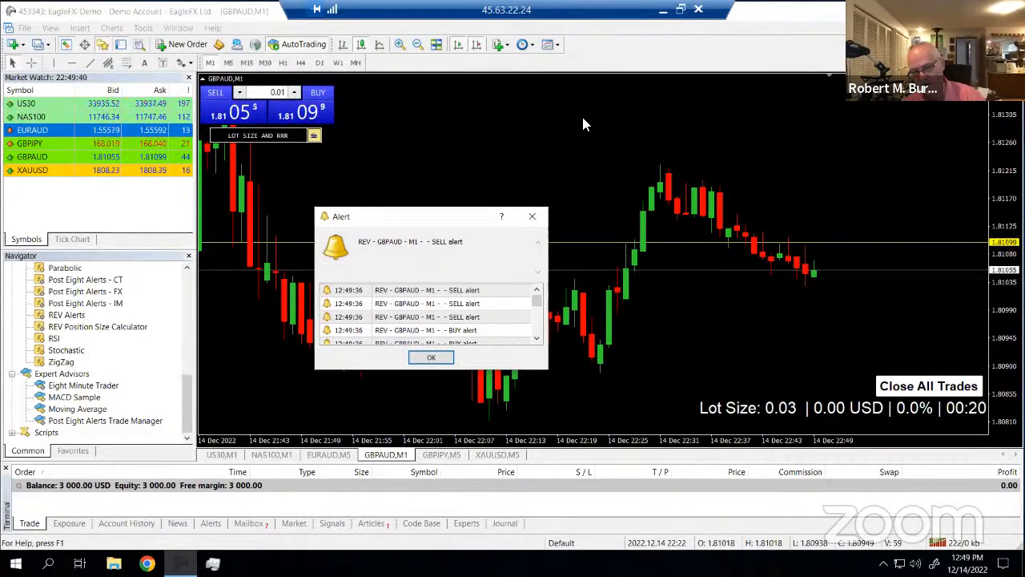
left_click(532, 218)
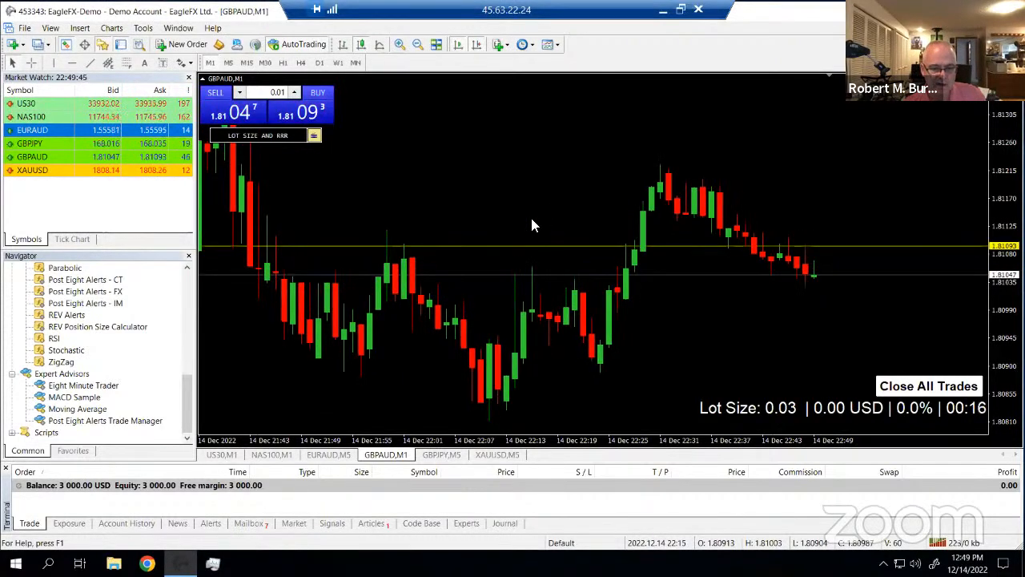
left_click(228, 62)
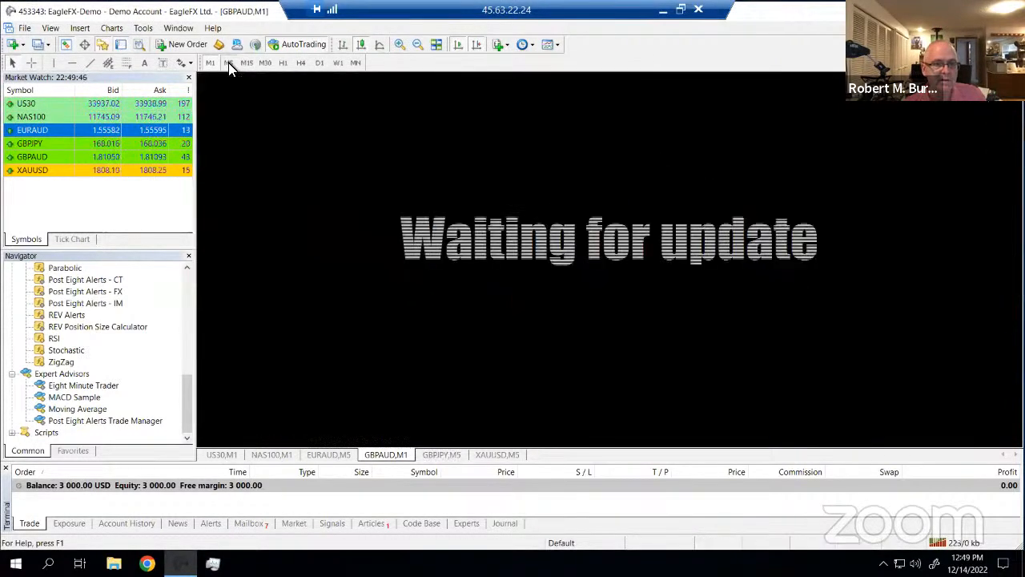
left_click(440, 456)
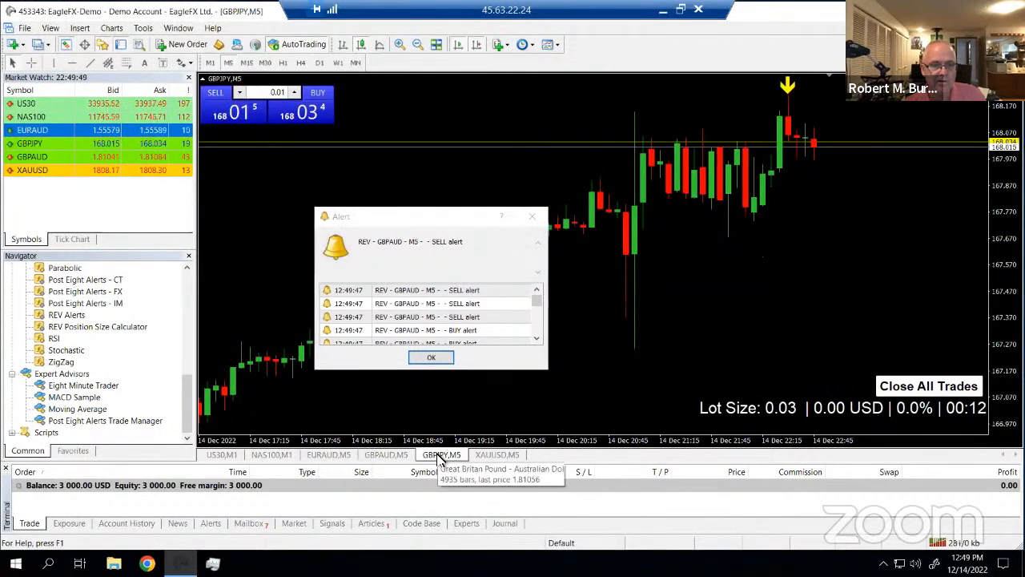
left_click(549, 44)
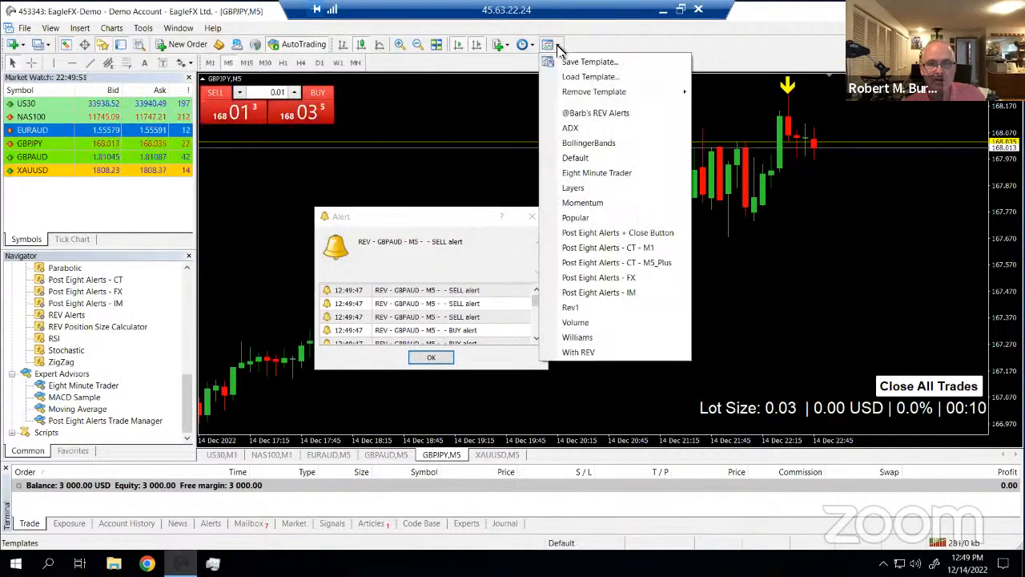
left_click(585, 117)
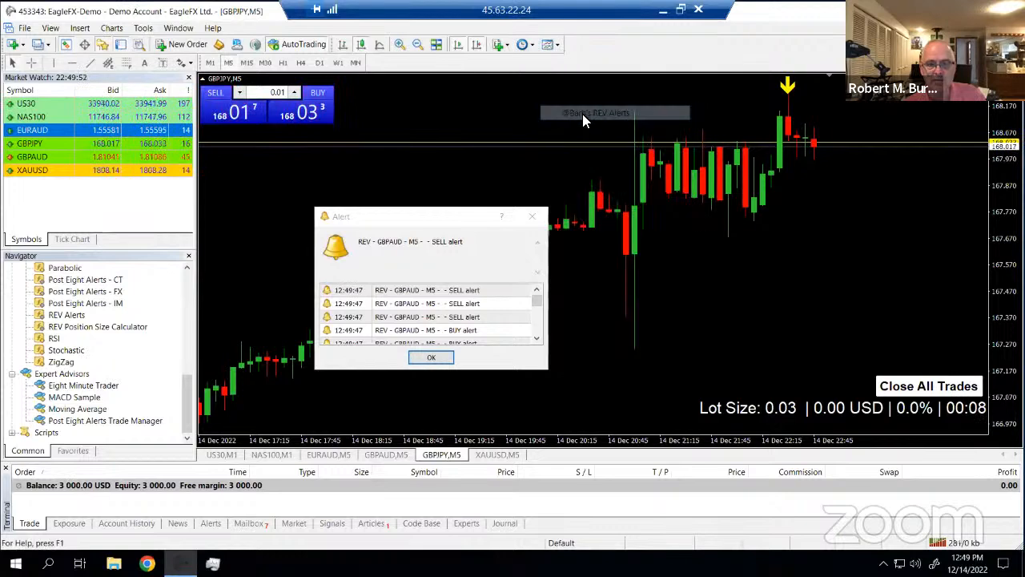
left_click(497, 454)
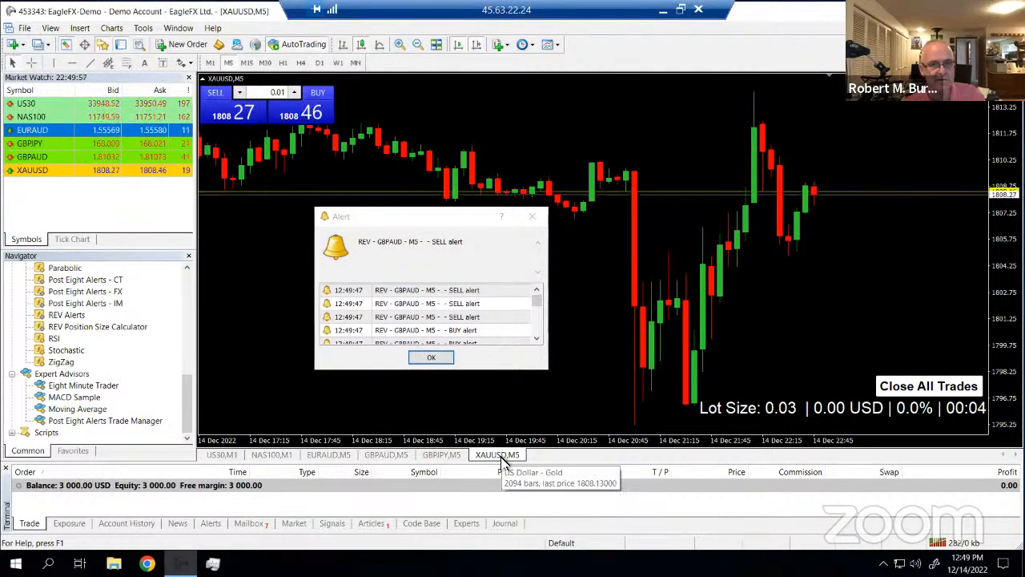
left_click(556, 46)
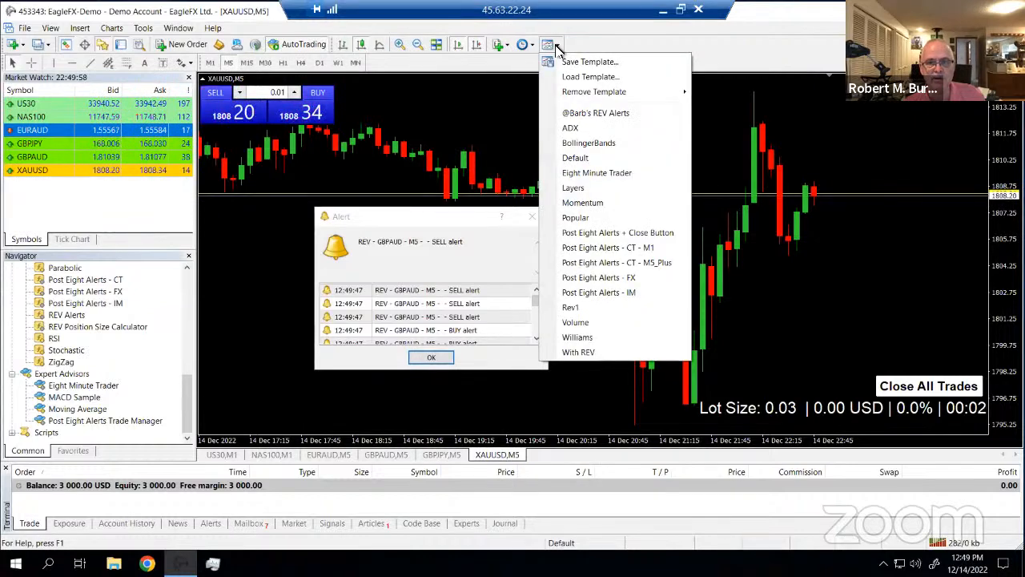
left_click(597, 117)
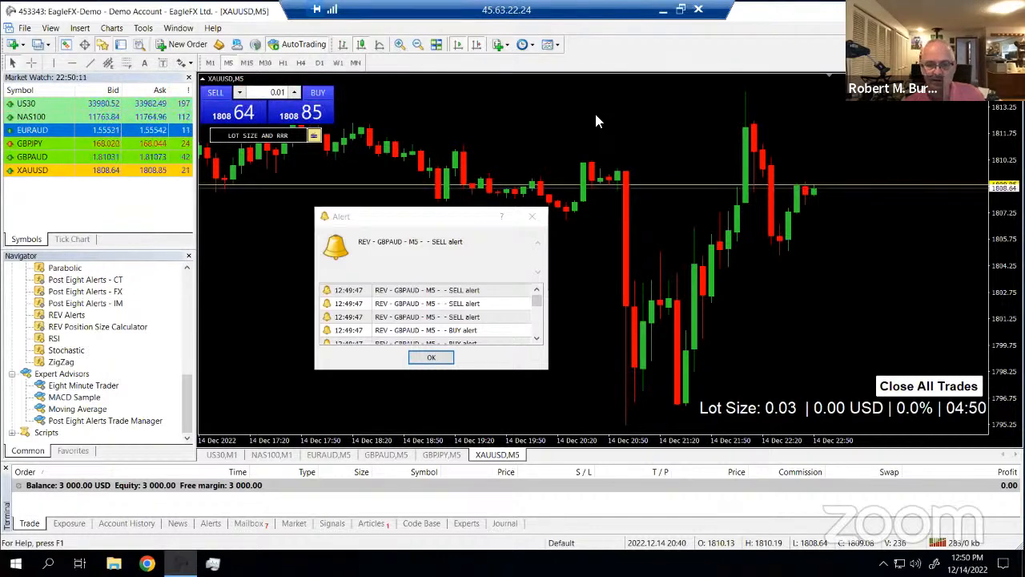
left_click(533, 218)
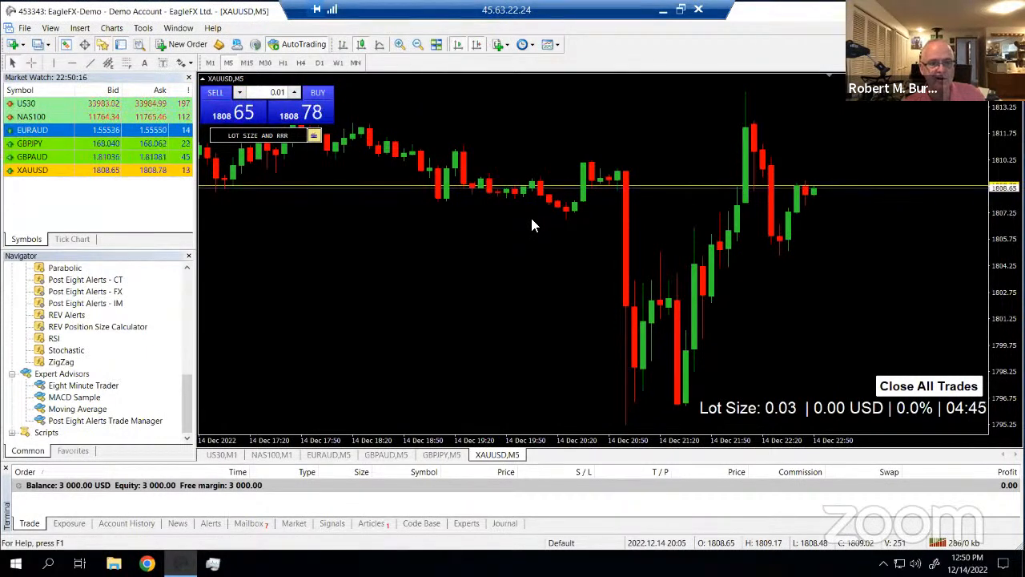
Confirm the XAUUSD indicators list shows REV Alerts and REV Position Size Calculator
right_click(394, 255)
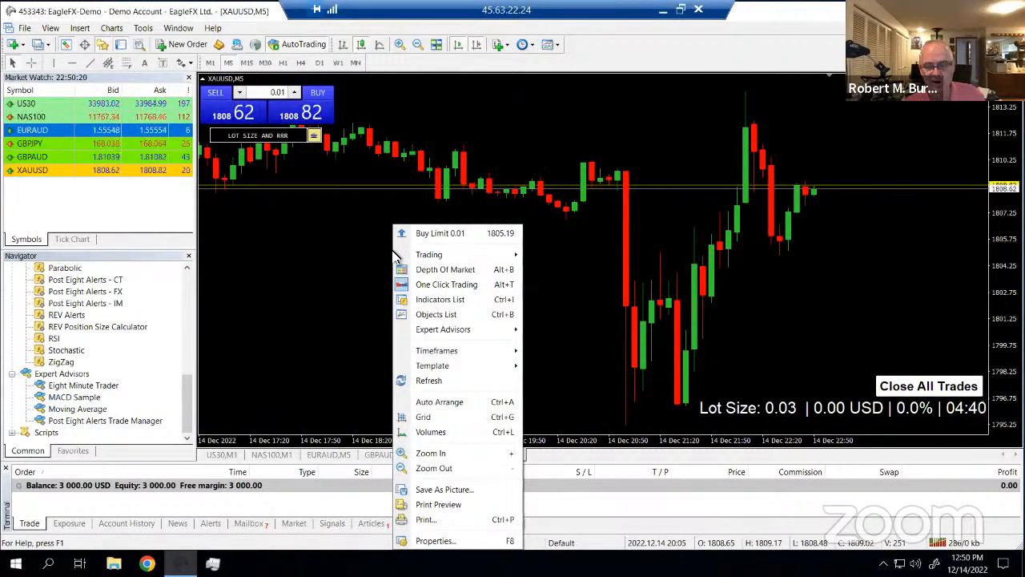
left_click(449, 299)
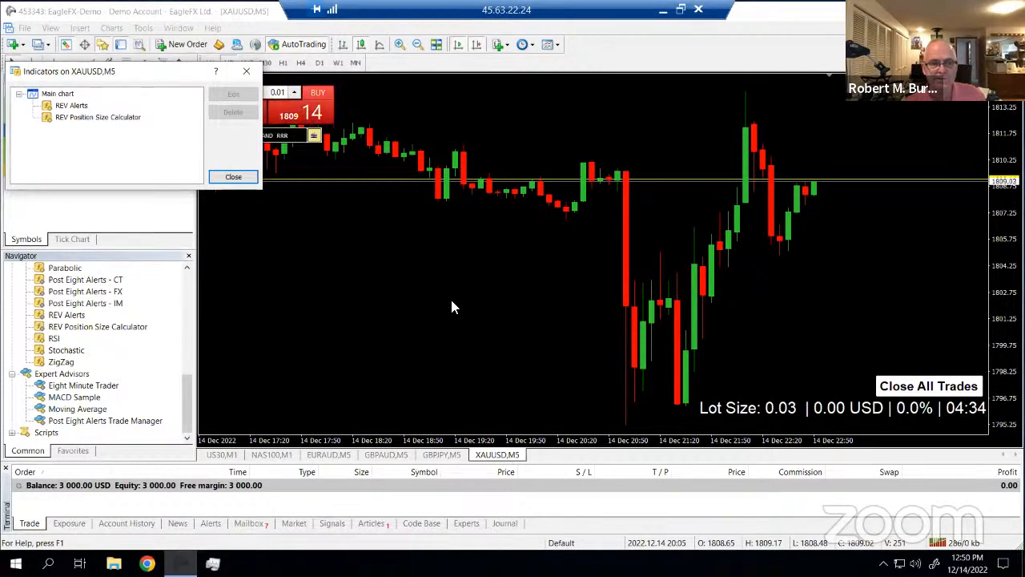
left_click(246, 71)
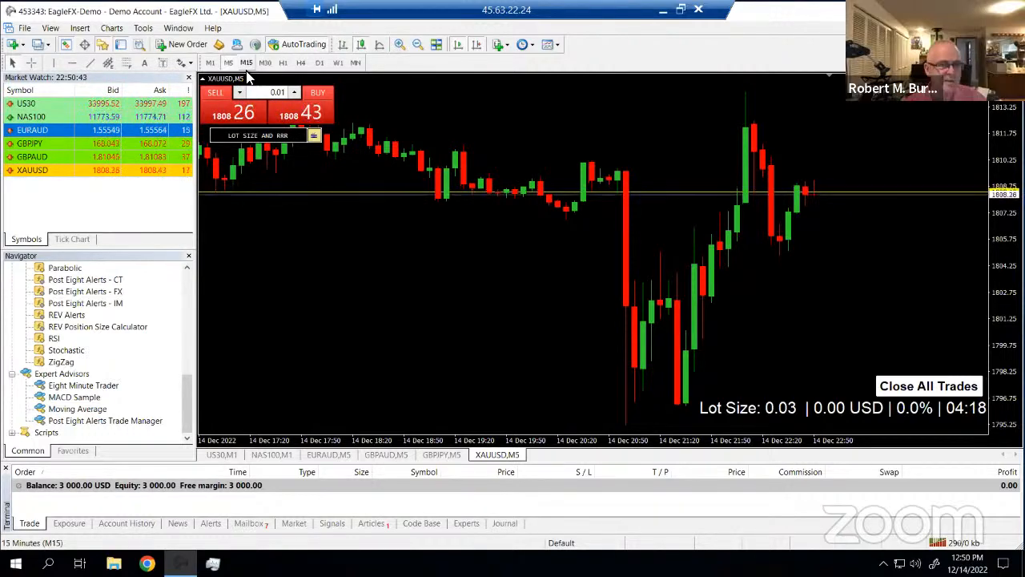
Set XAUUSD back to M1, dismiss its alert, and bring up the US30 chart
left_click(217, 63)
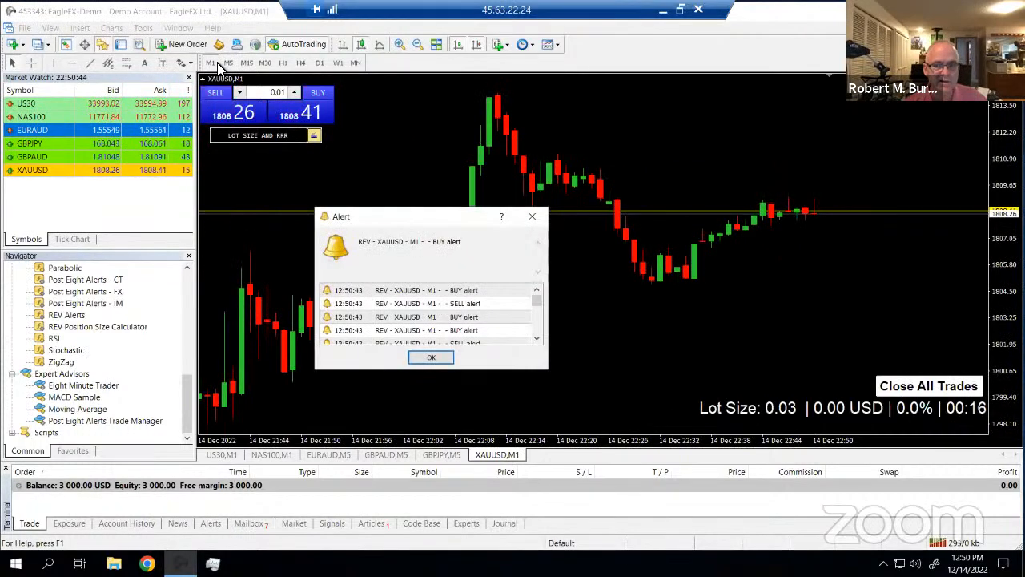
left_click(533, 216)
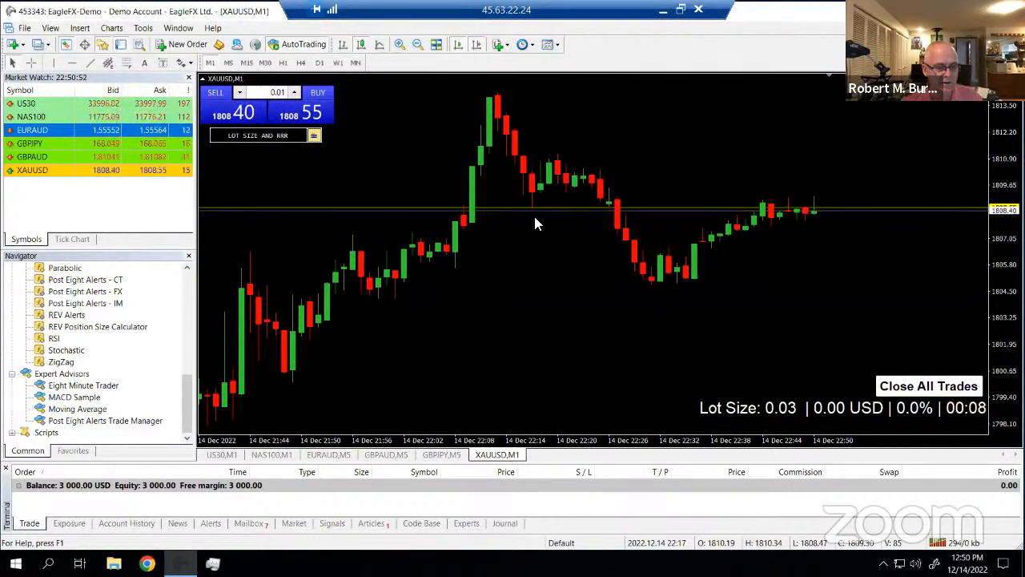
left_click(223, 455)
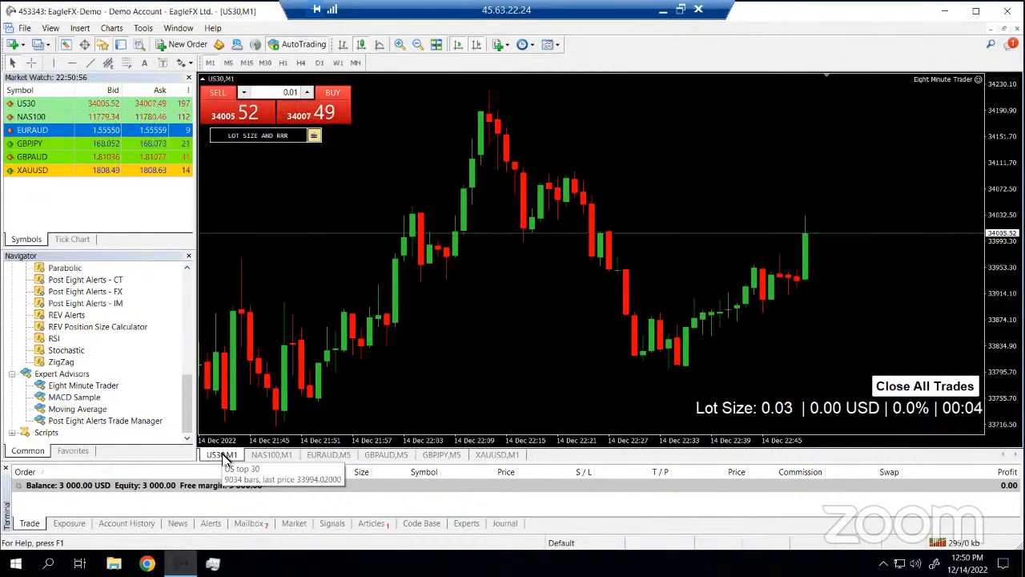
left_click(558, 46)
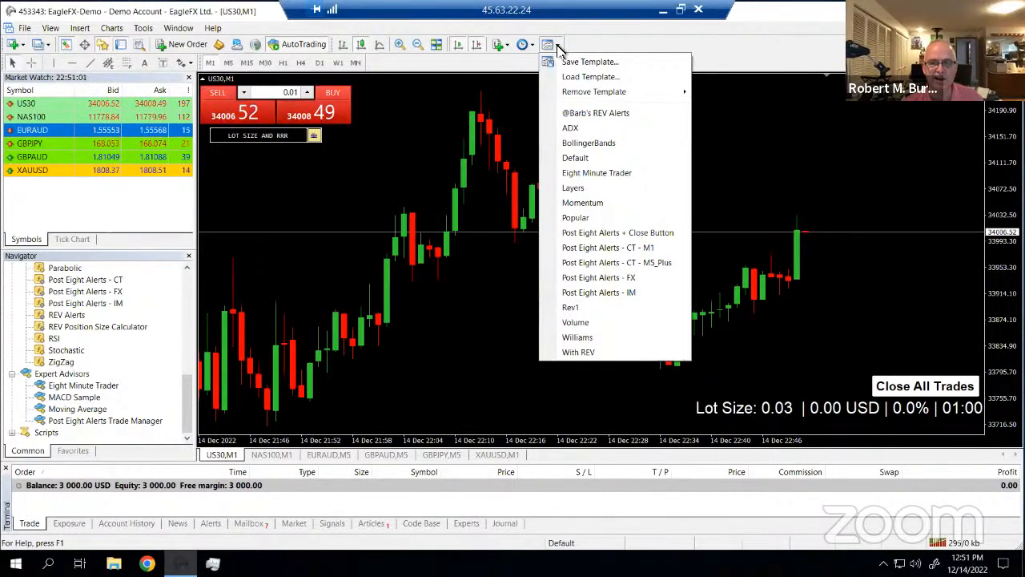
left_click(593, 114)
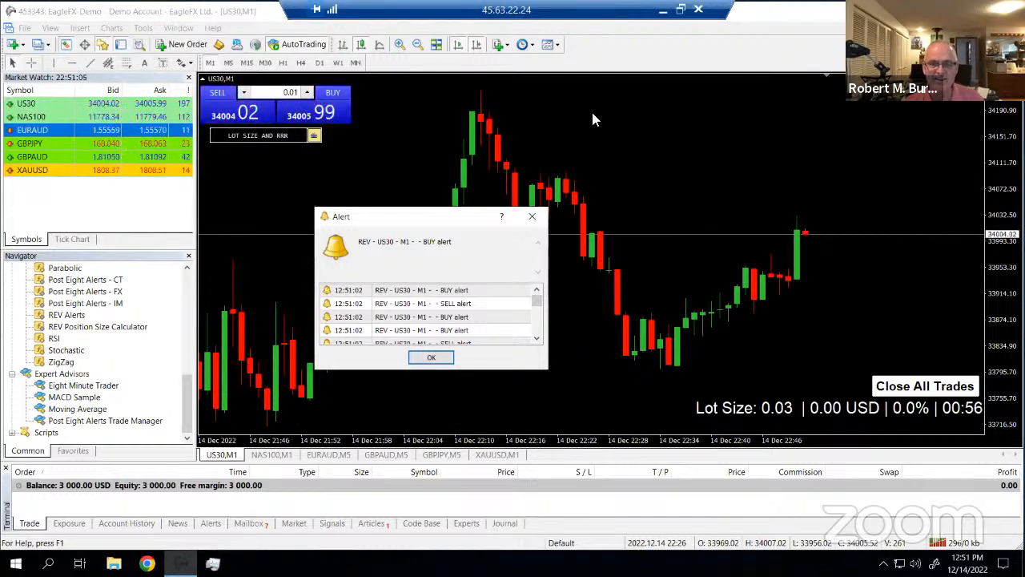
left_click(532, 216)
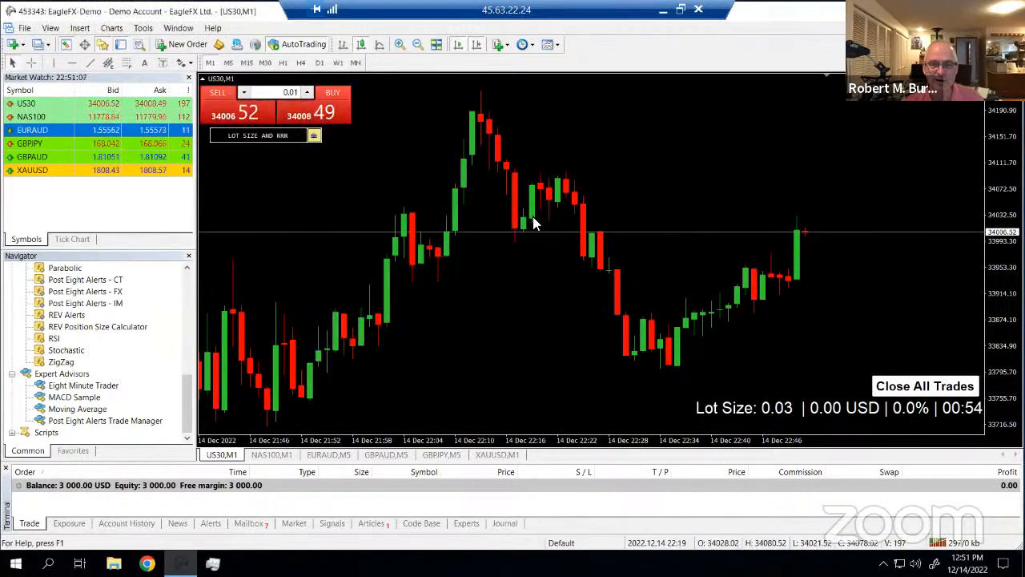
Look over the XAUUSD M1 and GBPJPY M5 charts, finishing on GBPAUD M5
left_click(504, 455)
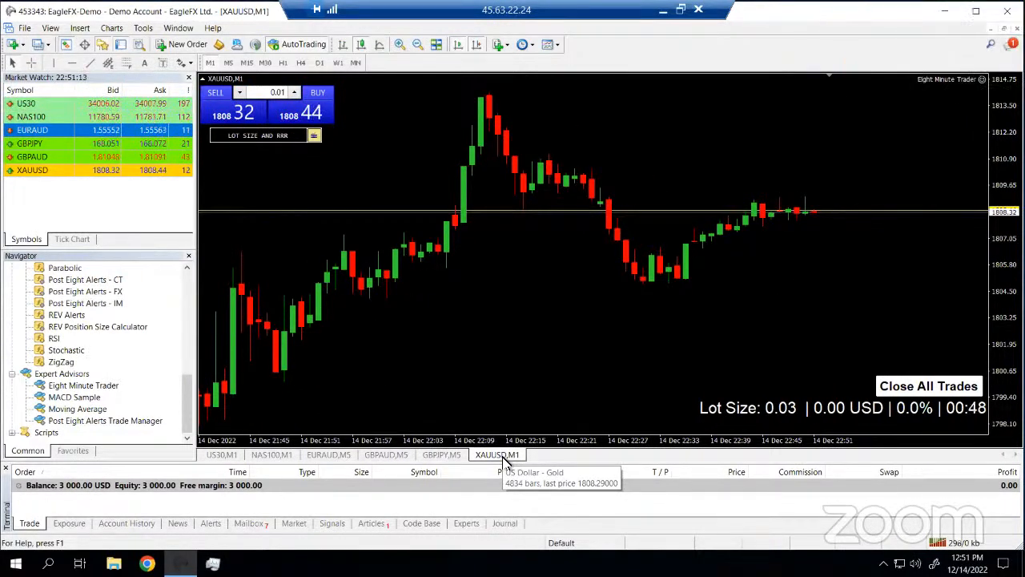
left_click(441, 455)
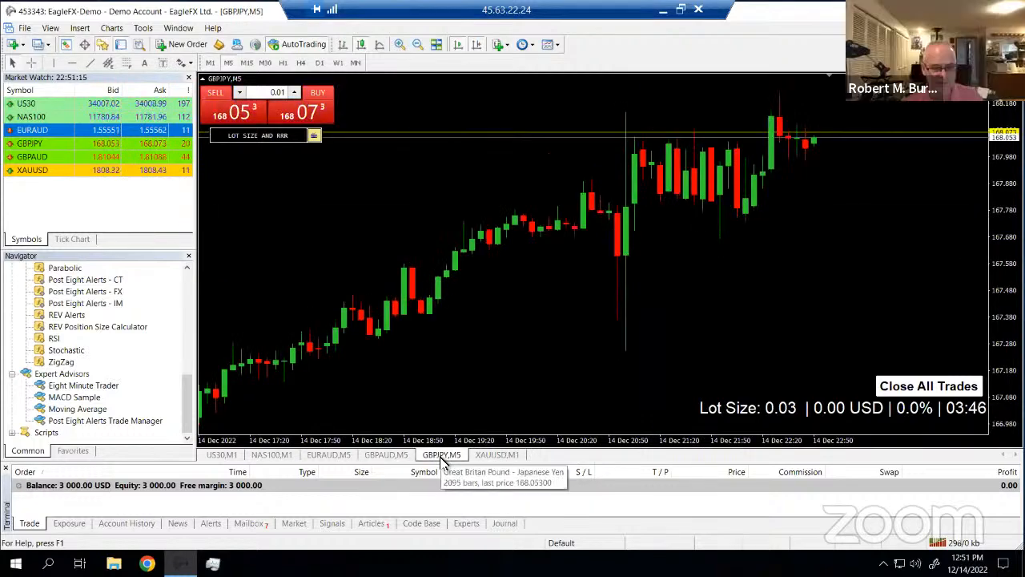
left_click(387, 455)
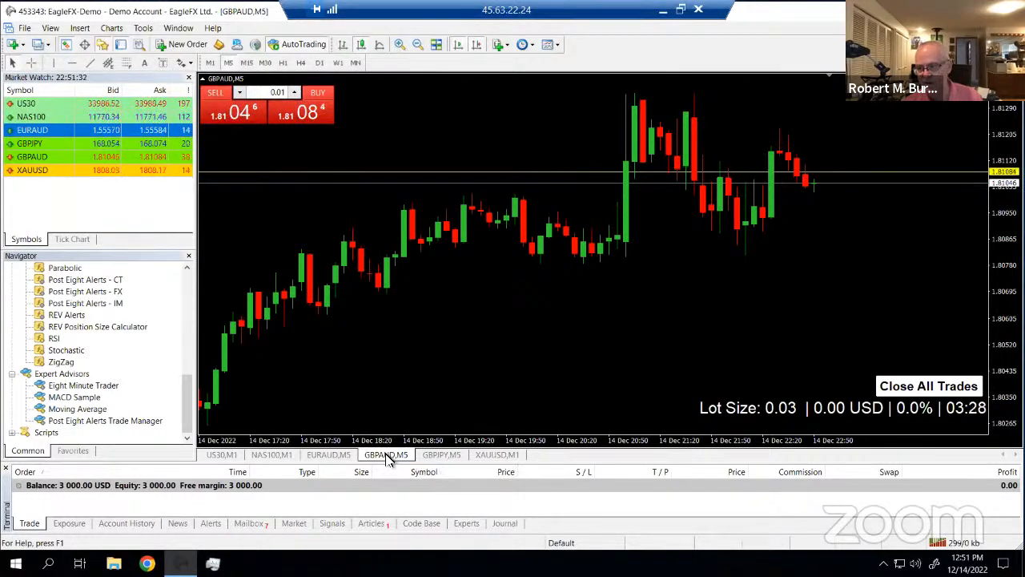
Replace the REV Alerts .tpl with the EURAUD M5 chart's setup, then show NAS100 M1
left_click(328, 455)
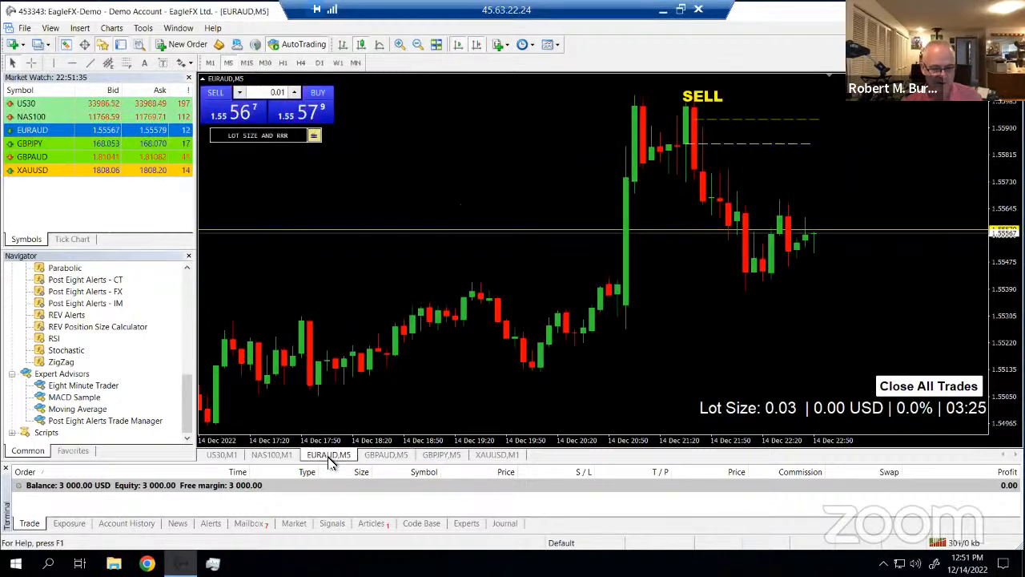
left_click(272, 456)
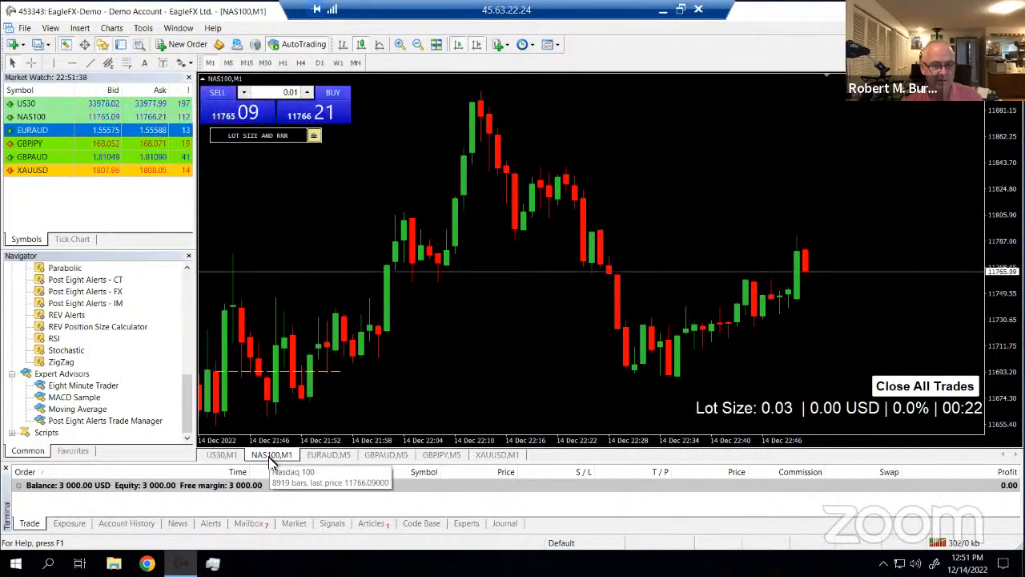
left_click(335, 456)
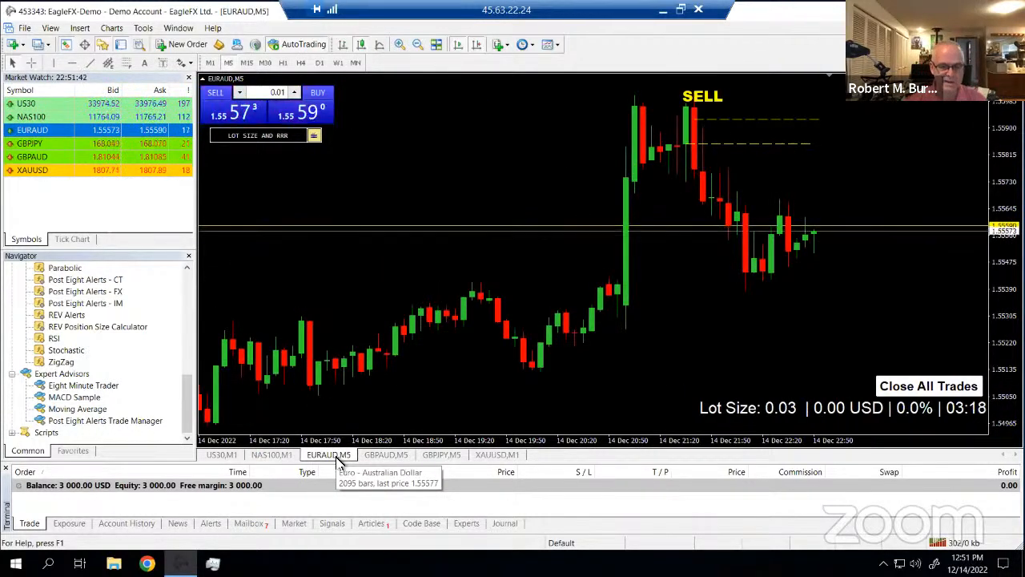
left_click(551, 44)
left_click(590, 63)
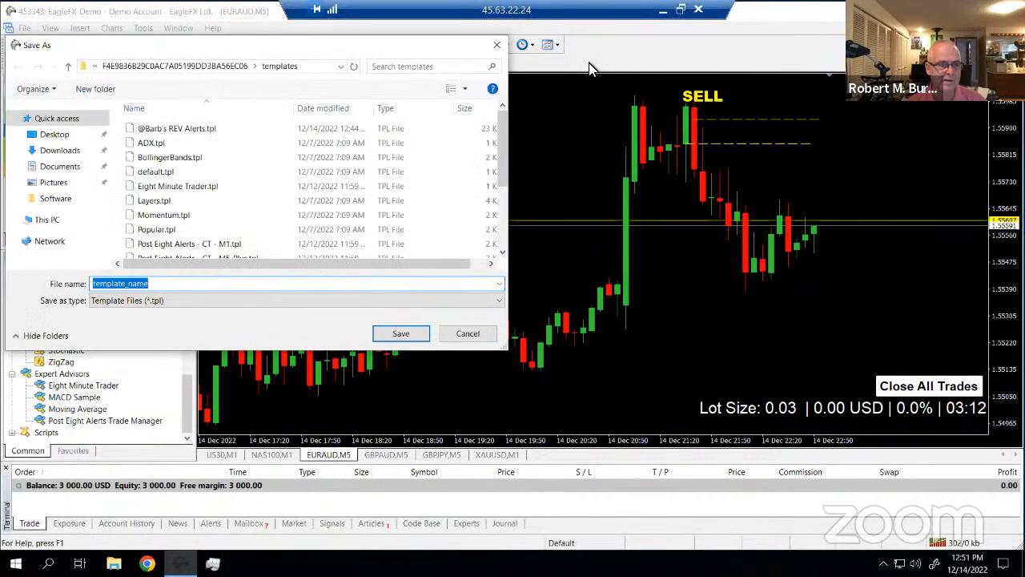
left_click(199, 132)
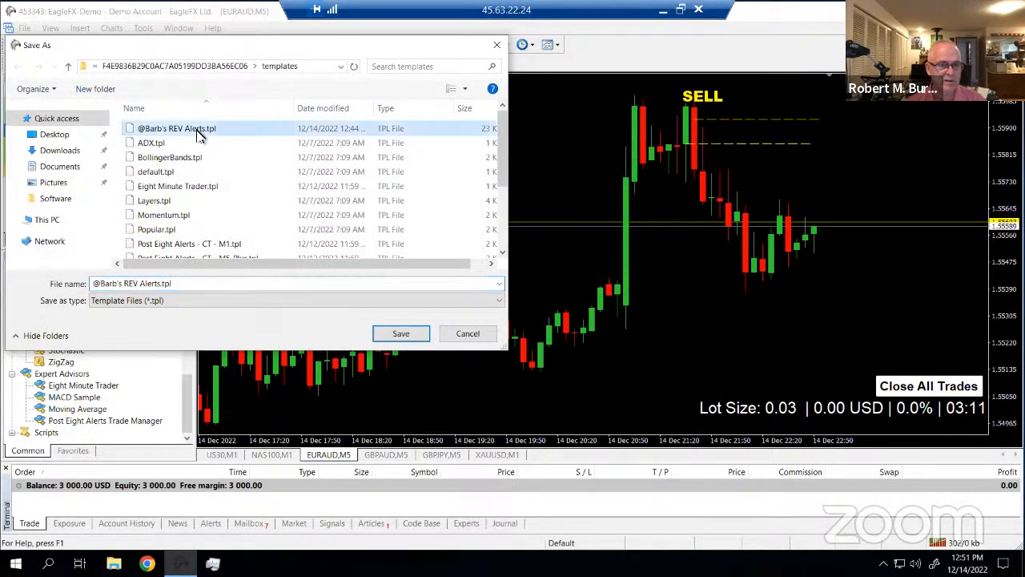
left_click(403, 334)
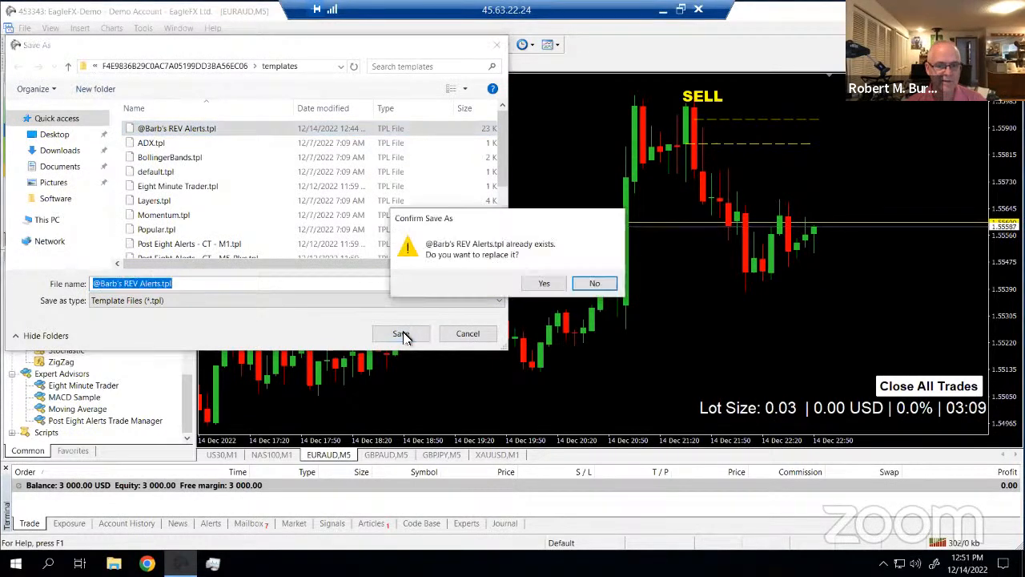
left_click(545, 284)
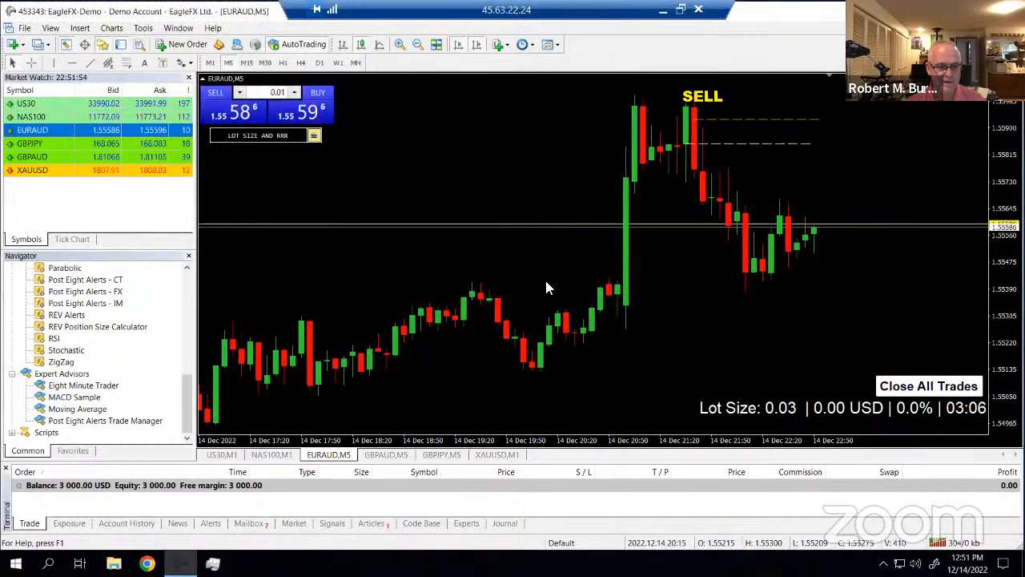
left_click(272, 455)
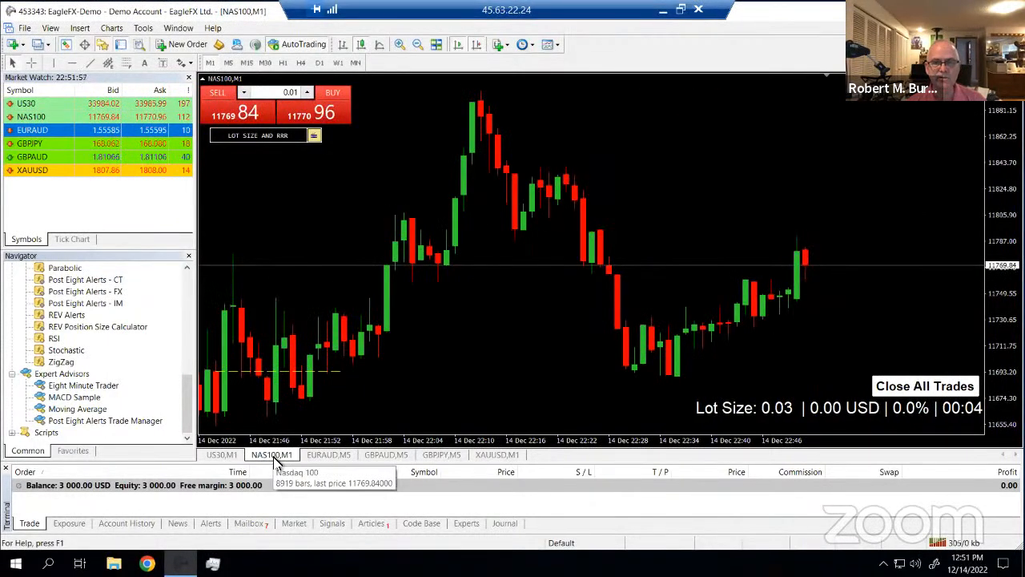
Apply the REV Alerts template to the NAS100 M1 chart and dismiss its alert
left_click(558, 48)
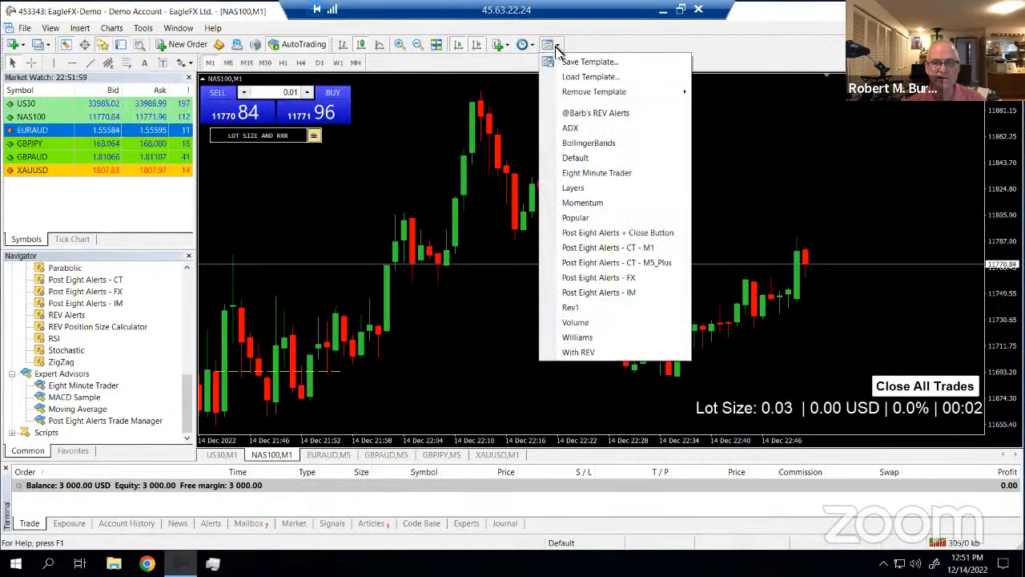
left_click(590, 113)
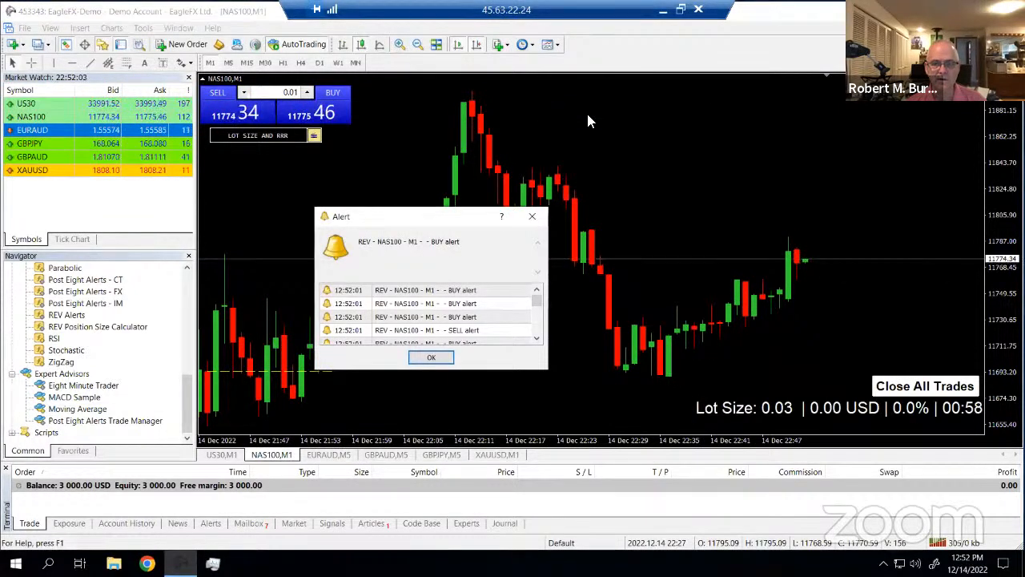
left_click(532, 216)
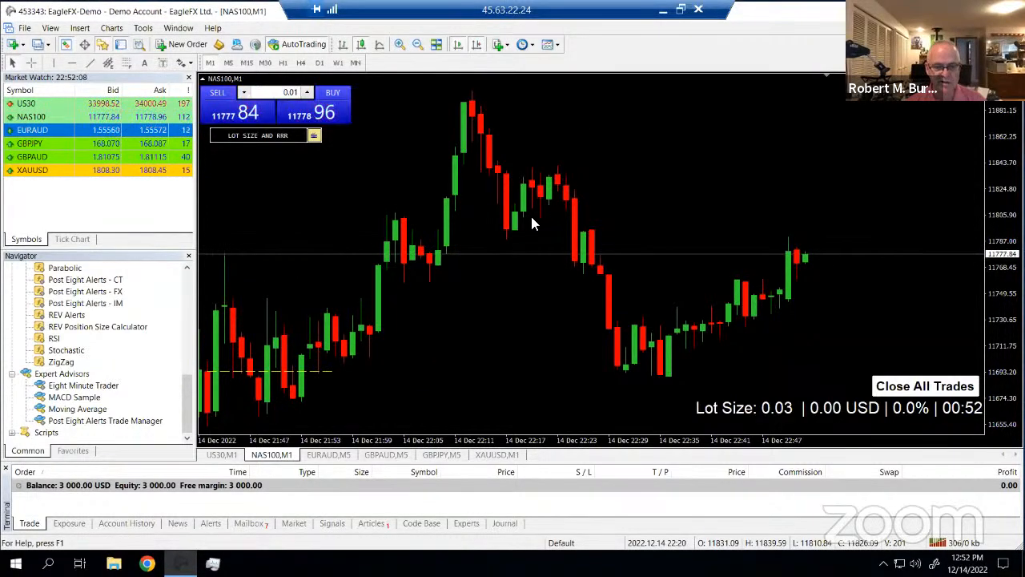
left_click(334, 457)
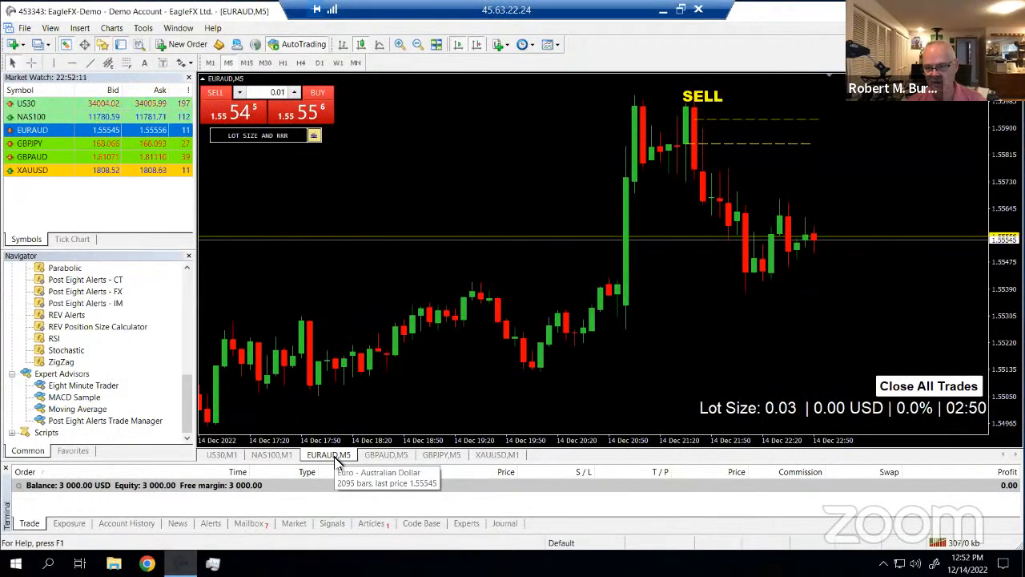
left_click(265, 455)
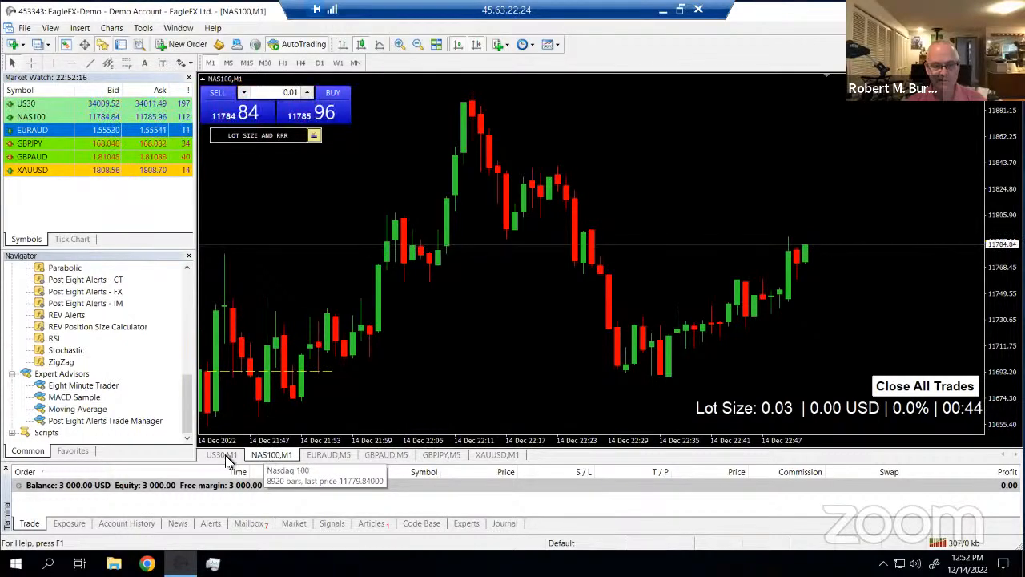
Apply the REV Alerts template to the US30 M1 chart and dismiss its alert
left_click(227, 457)
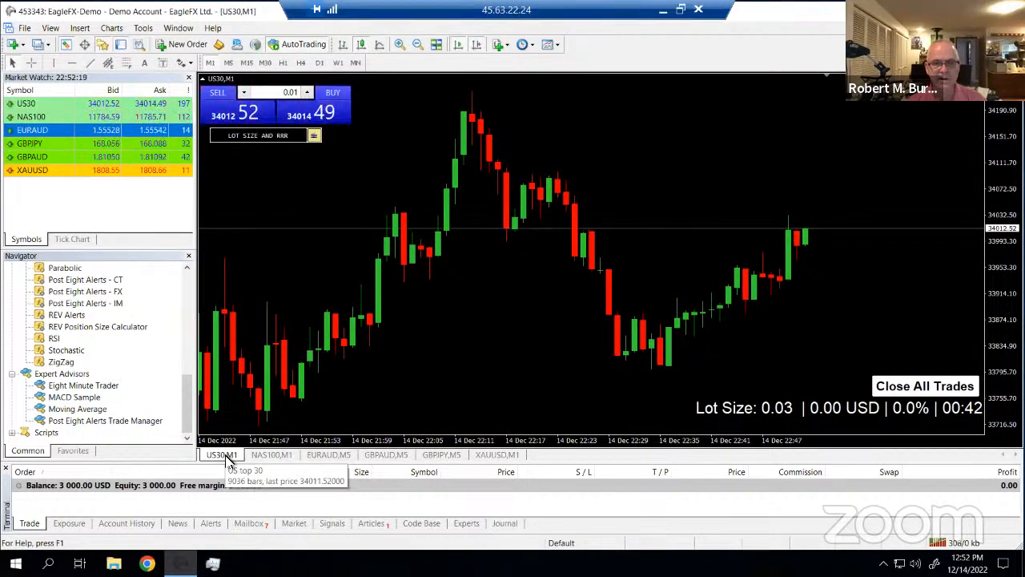
left_click(556, 47)
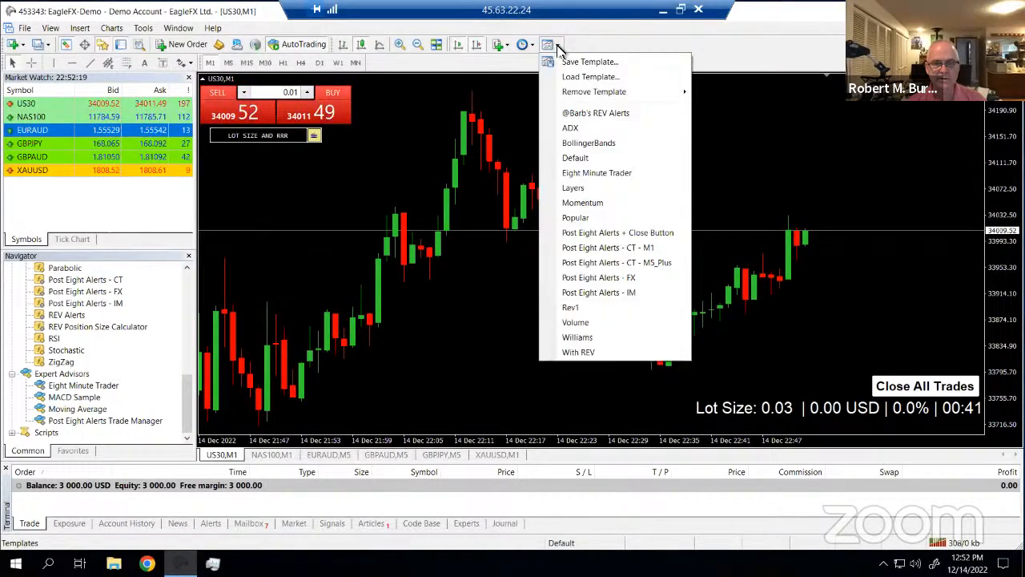
left_click(588, 116)
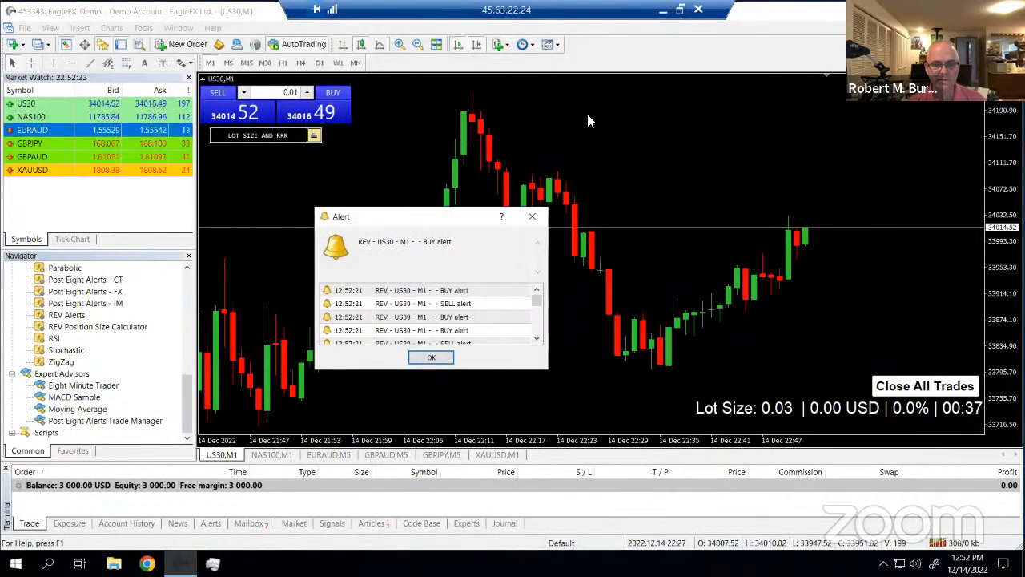
left_click(532, 216)
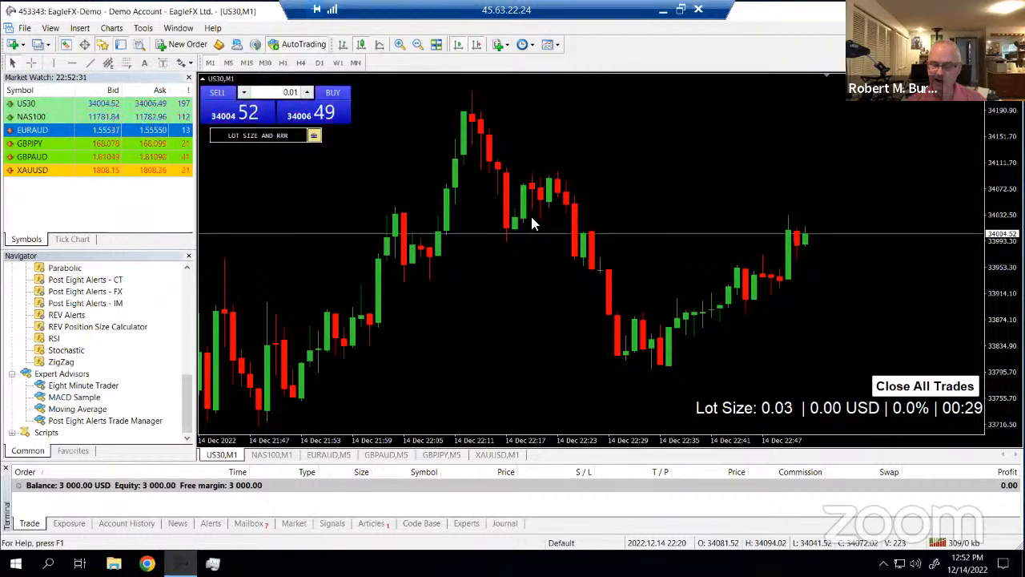
Change the XAUUSD and US30 charts from one-minute to M5 five-minute candles
left_click(337, 457)
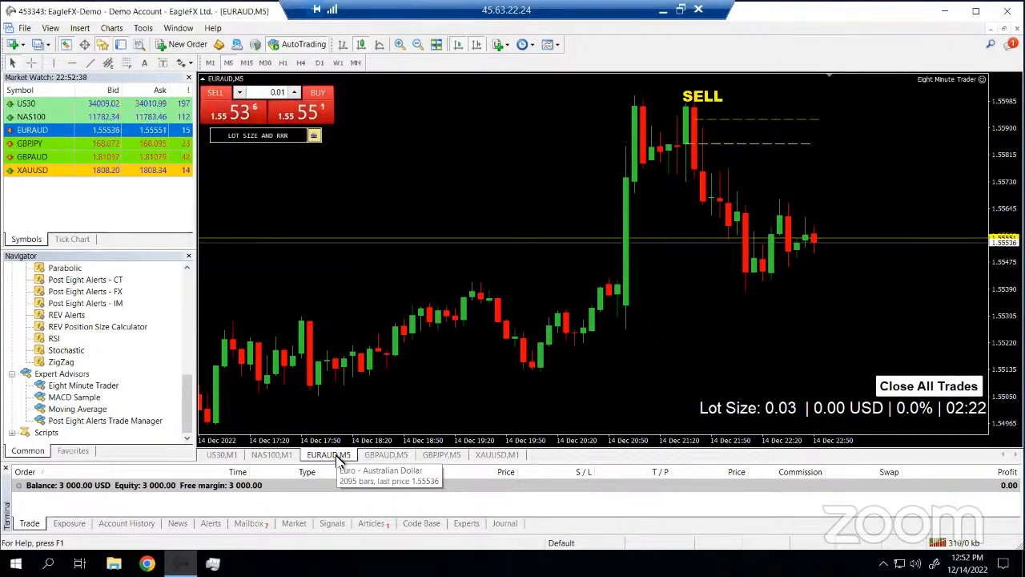
left_click(502, 455)
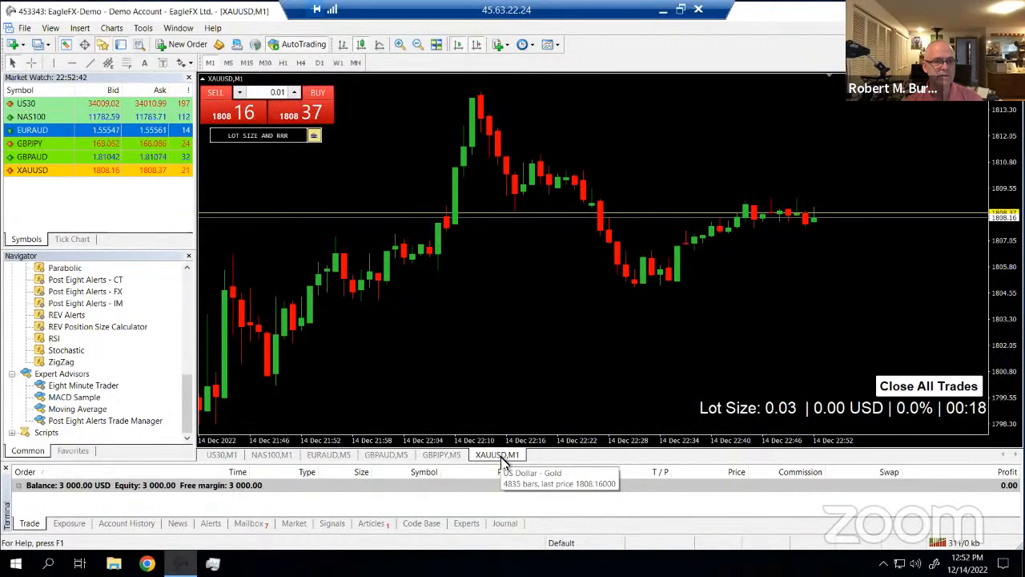
left_click(228, 63)
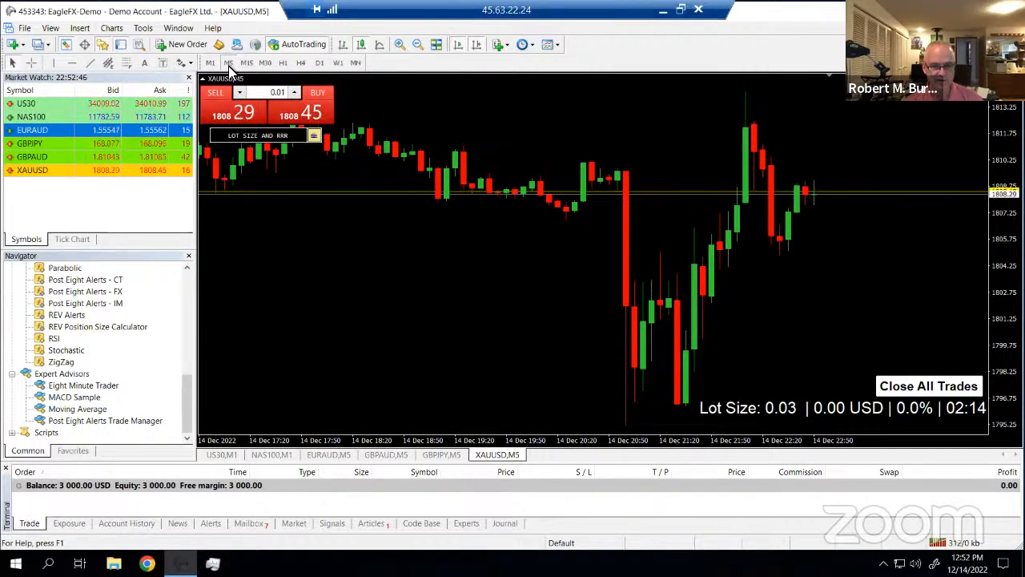
left_click(333, 455)
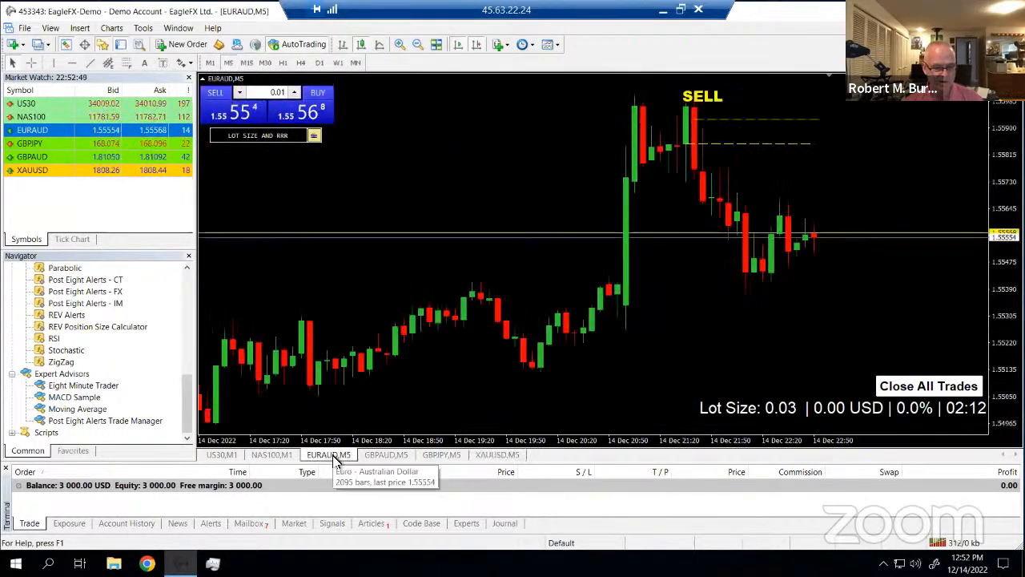
left_click(216, 455)
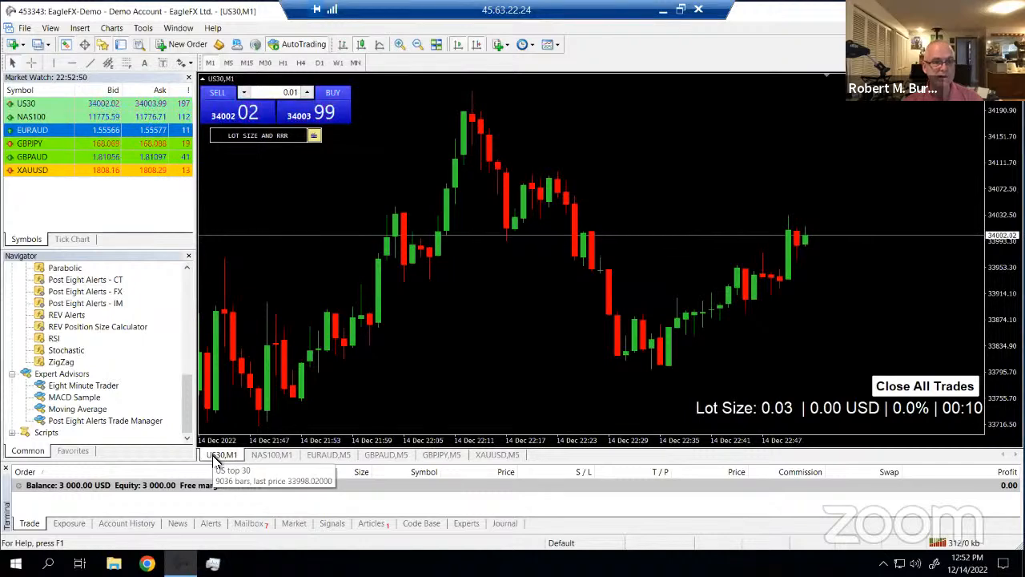
left_click(226, 64)
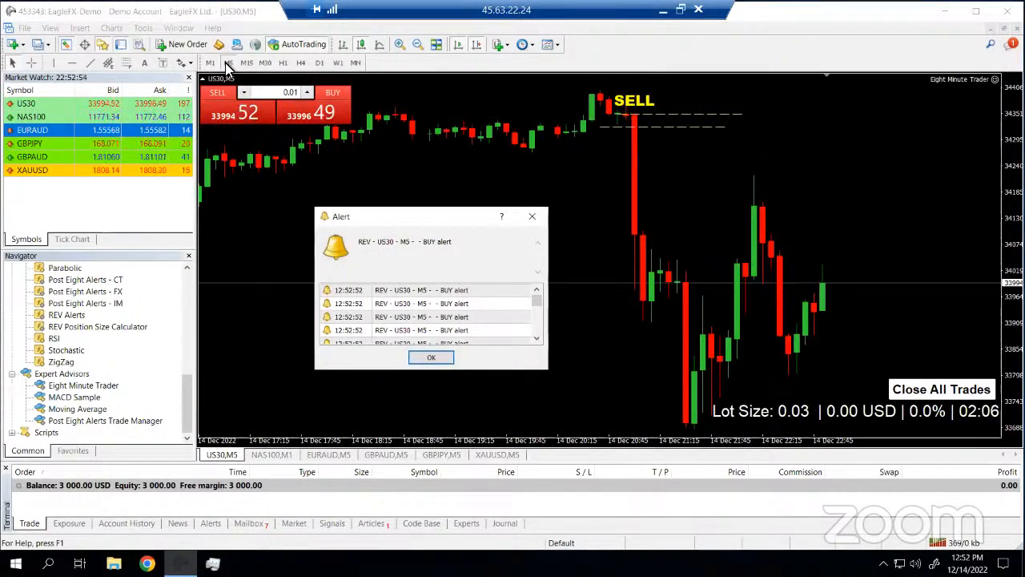
Review the US30 chart's general display properties and close them without changes
right_click(609, 166)
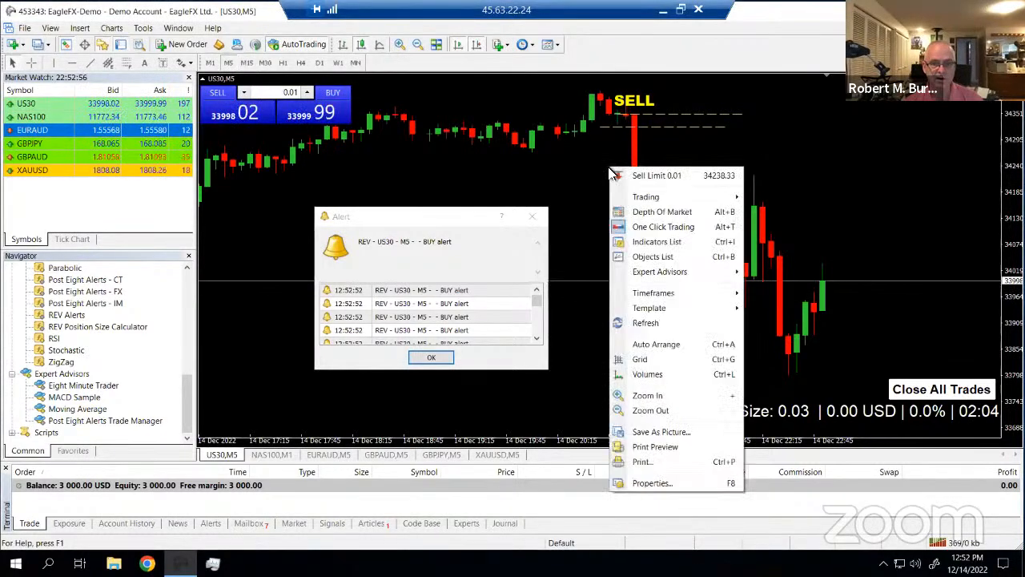
left_click(661, 485)
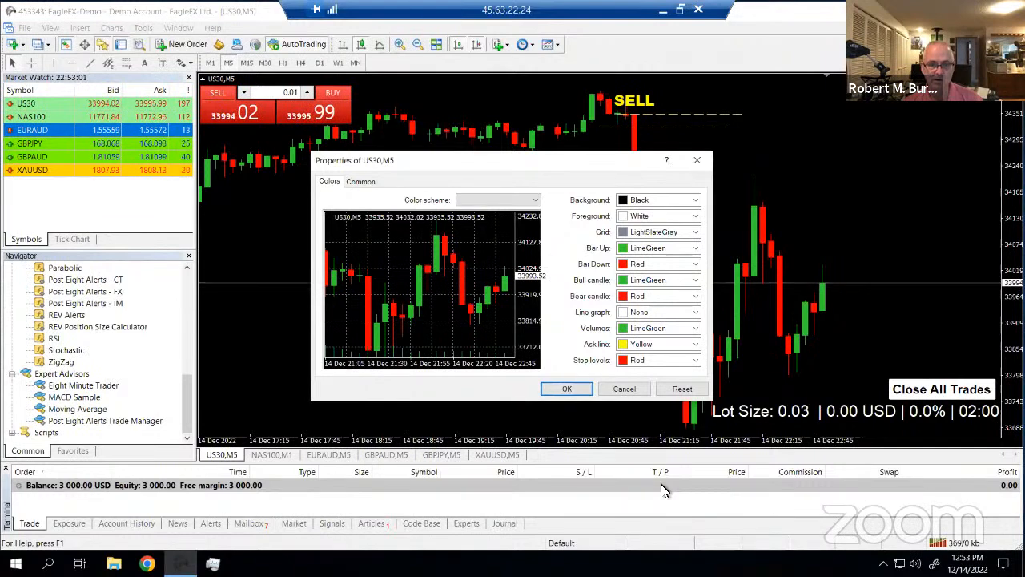
left_click(361, 181)
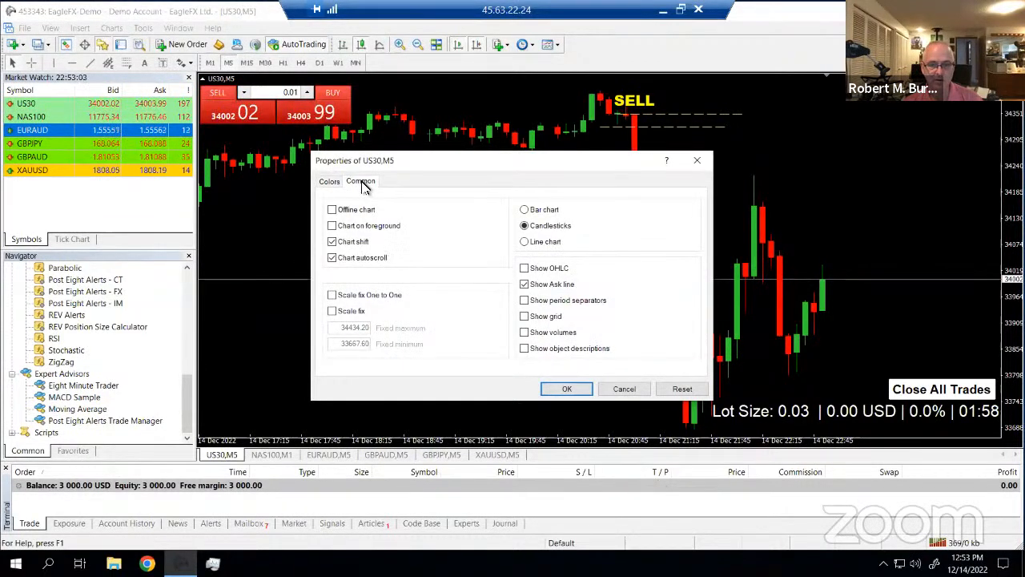
left_click(624, 391)
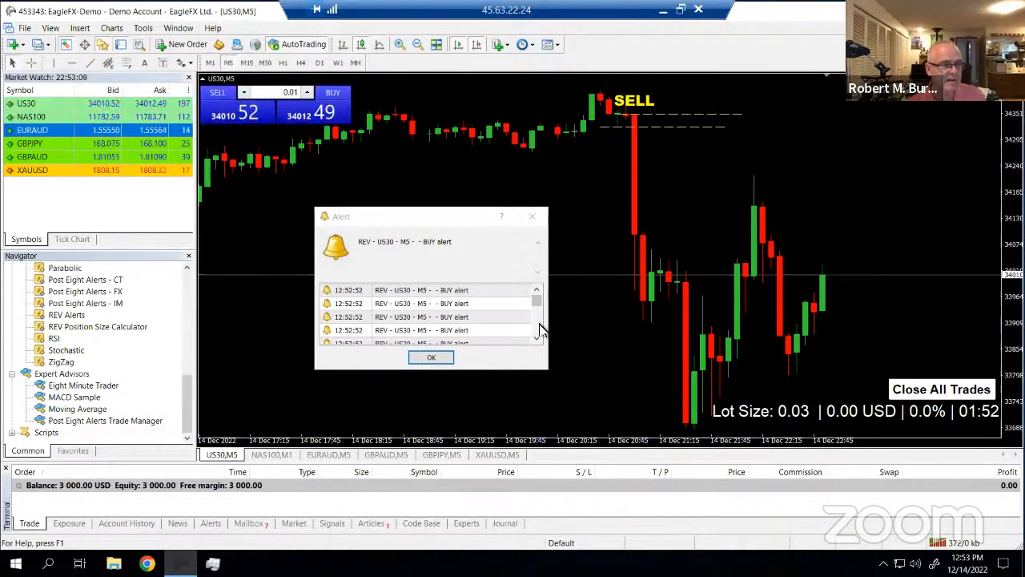
Open a new US30 chart window from the Market Watch list
left_click(52, 106)
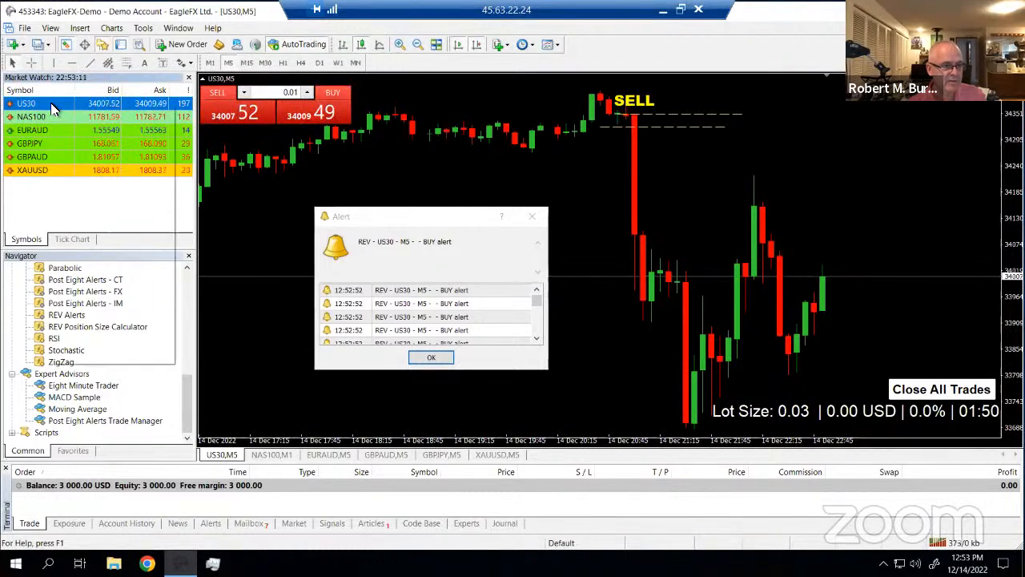
right_click(51, 106)
left_click(92, 128)
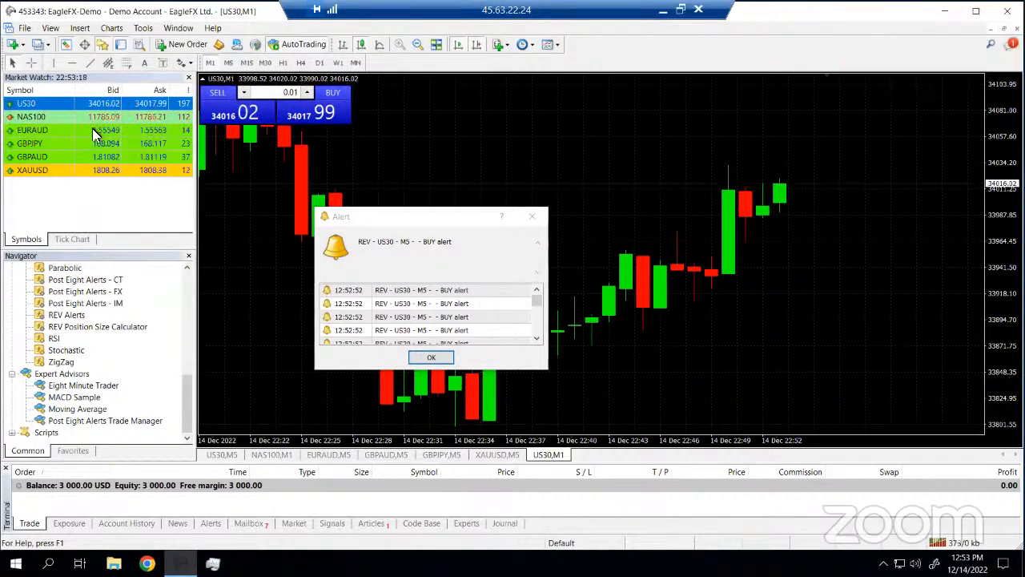
Load the REV Alerts template on the new US30 M1 chart, dismiss its alert, and close the chart with Ctrl+F4
left_click(557, 45)
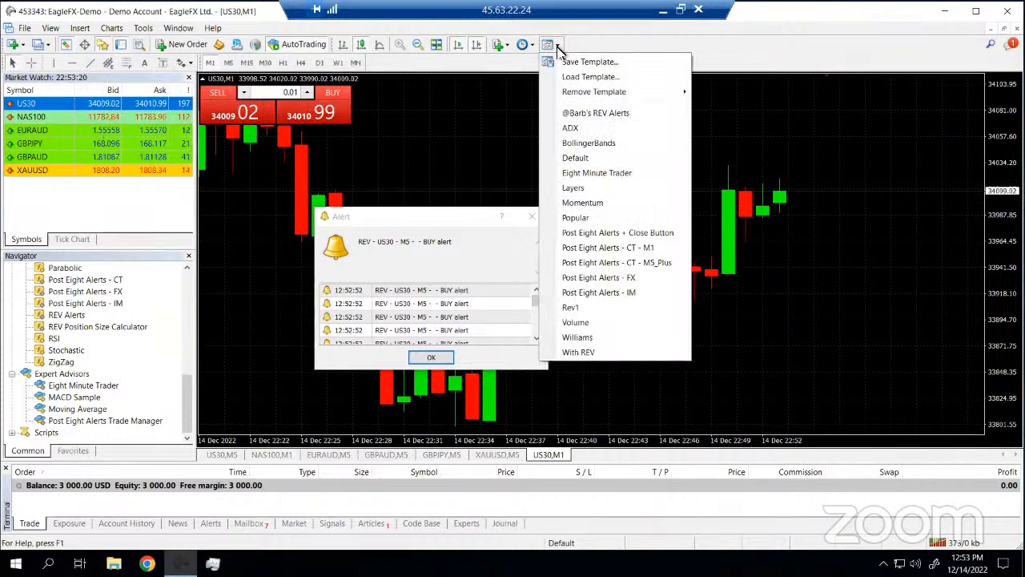
left_click(583, 113)
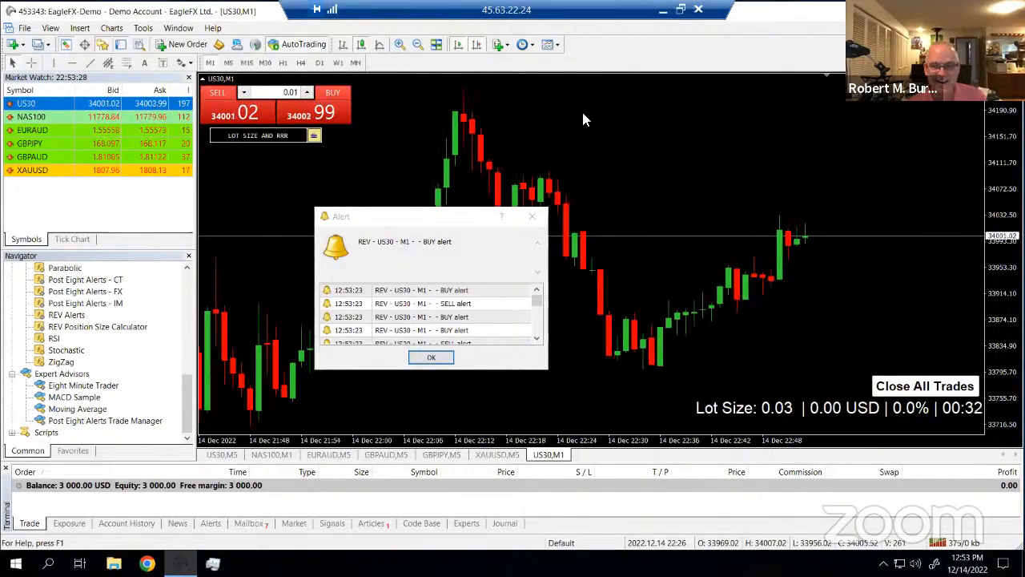
left_click(532, 217)
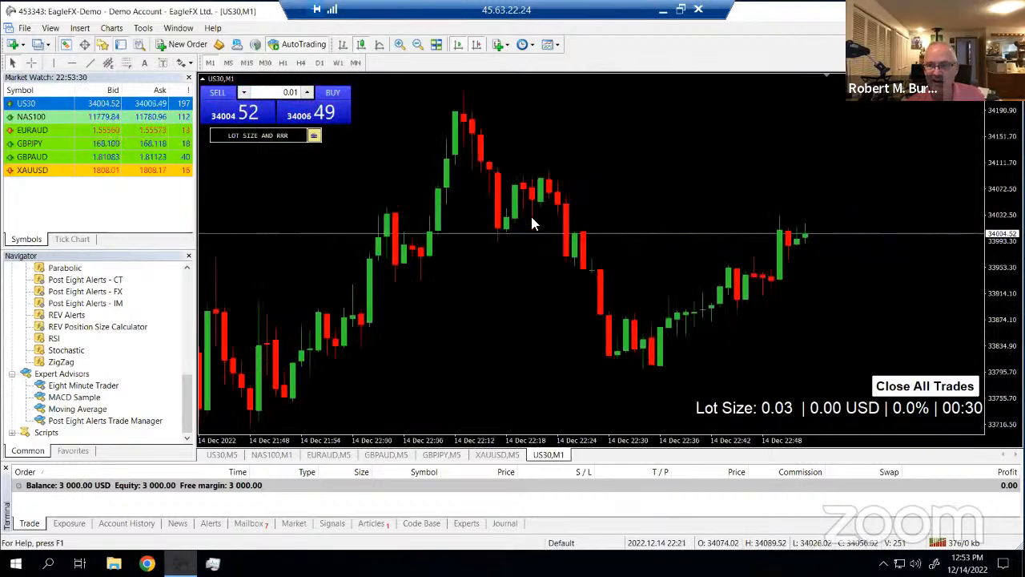
key("ctrl+F4")
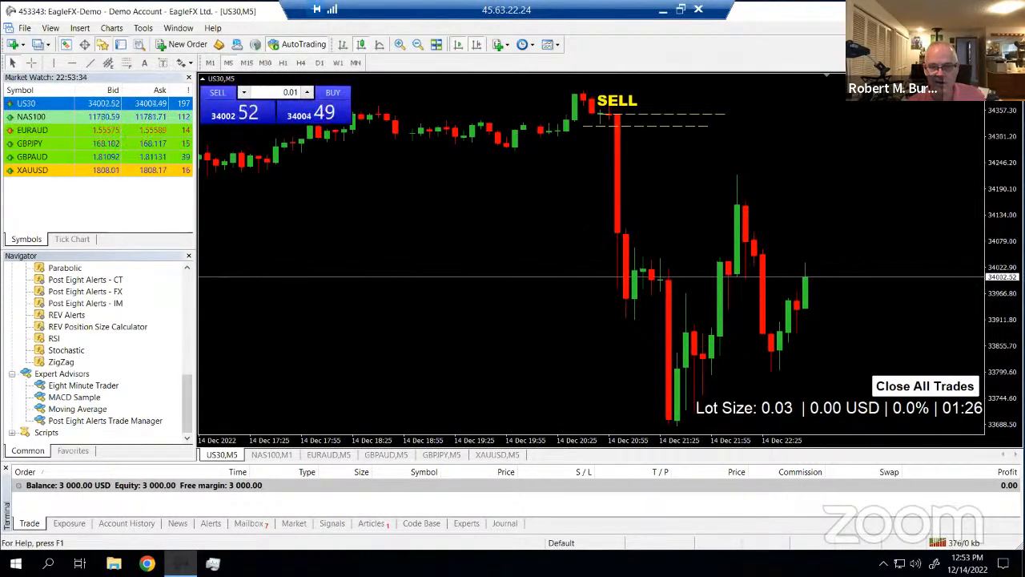
Check the NAS100, EURAUD, GBPAUD, GBPJPY, XAUUSD and US30 charts, then close MT4 with Alt+F4
left_click(272, 454)
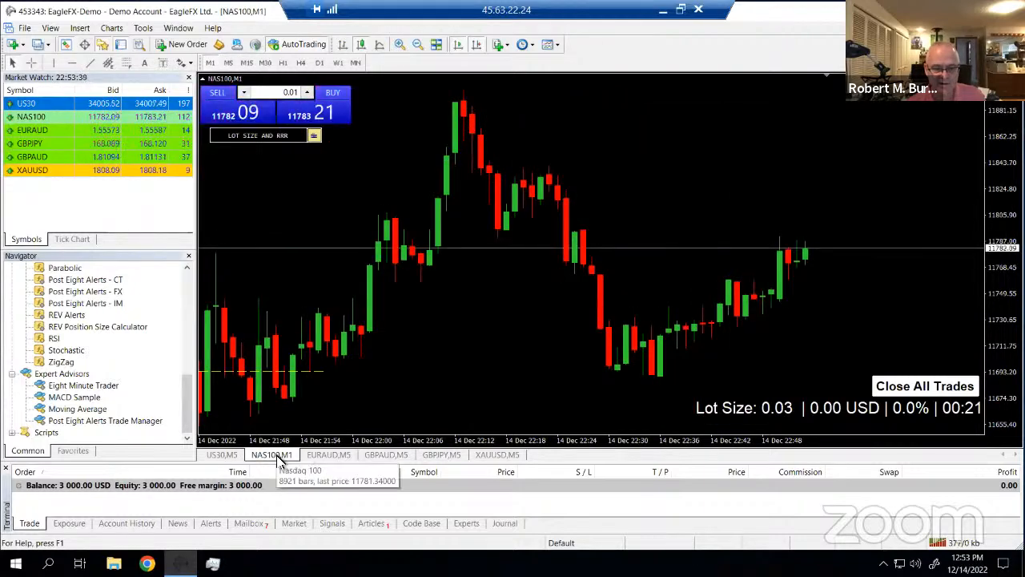
left_click(320, 454)
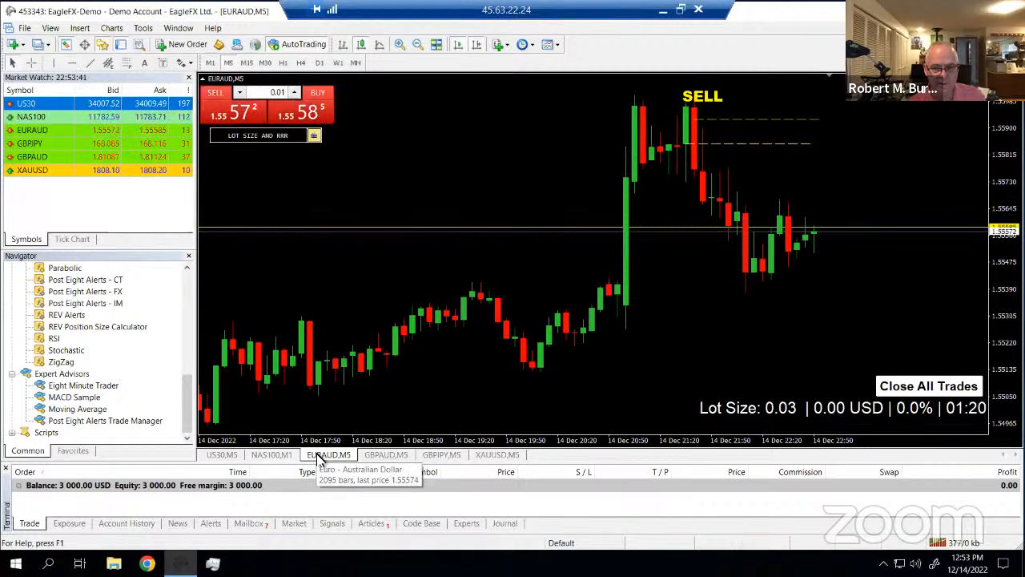
left_click(388, 455)
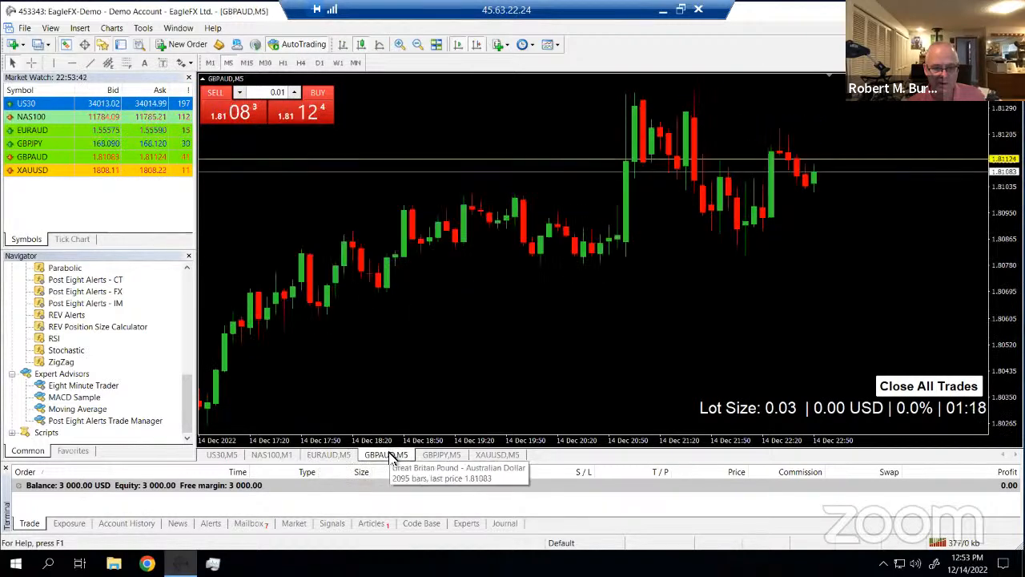
left_click(440, 455)
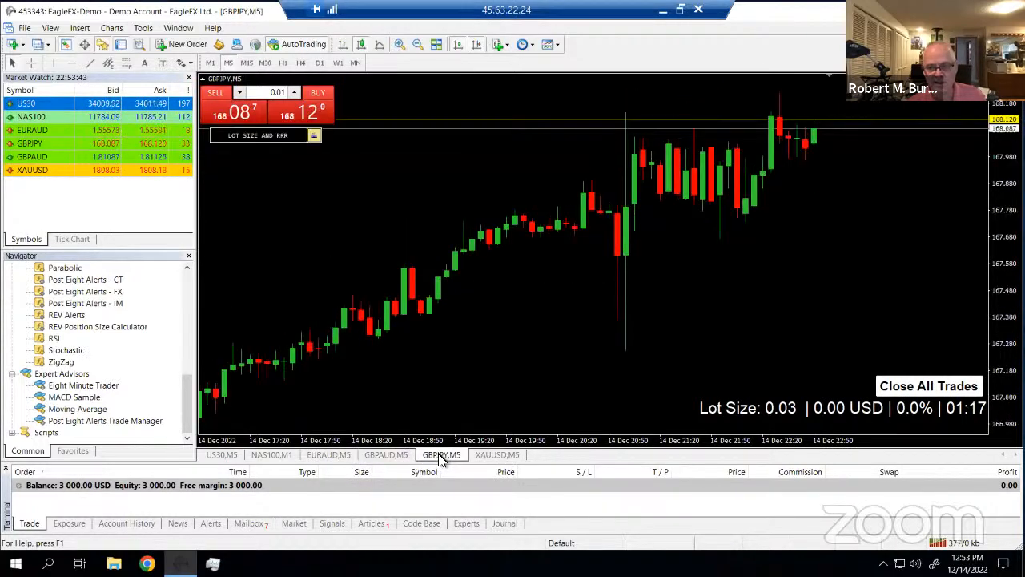
left_click(489, 455)
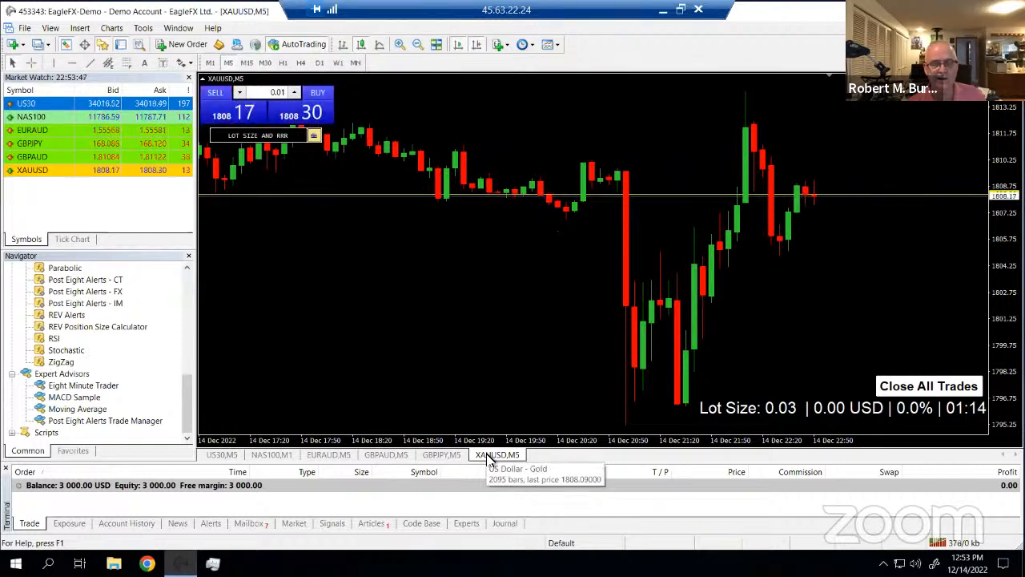
left_click(271, 455)
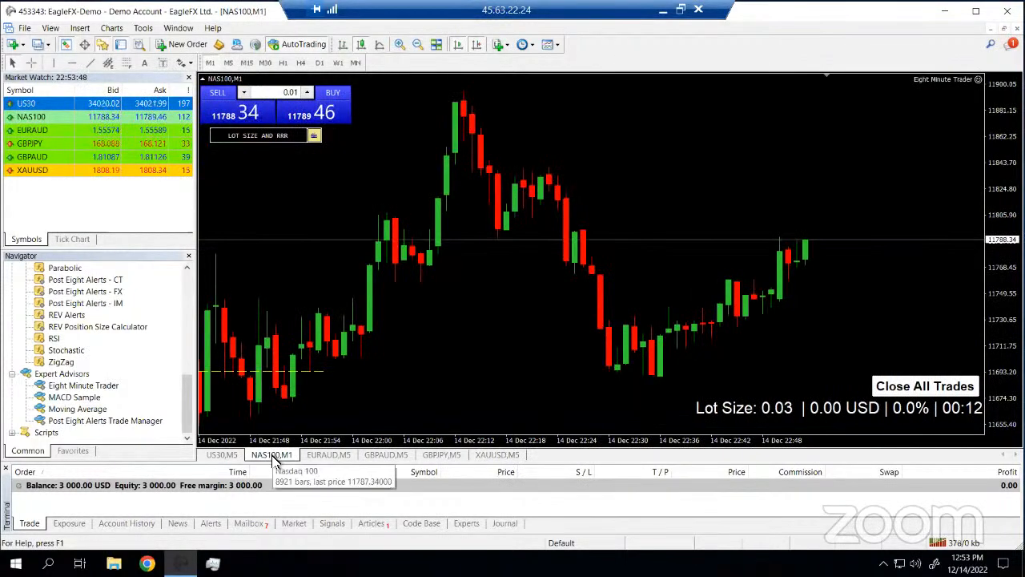
left_click(221, 455)
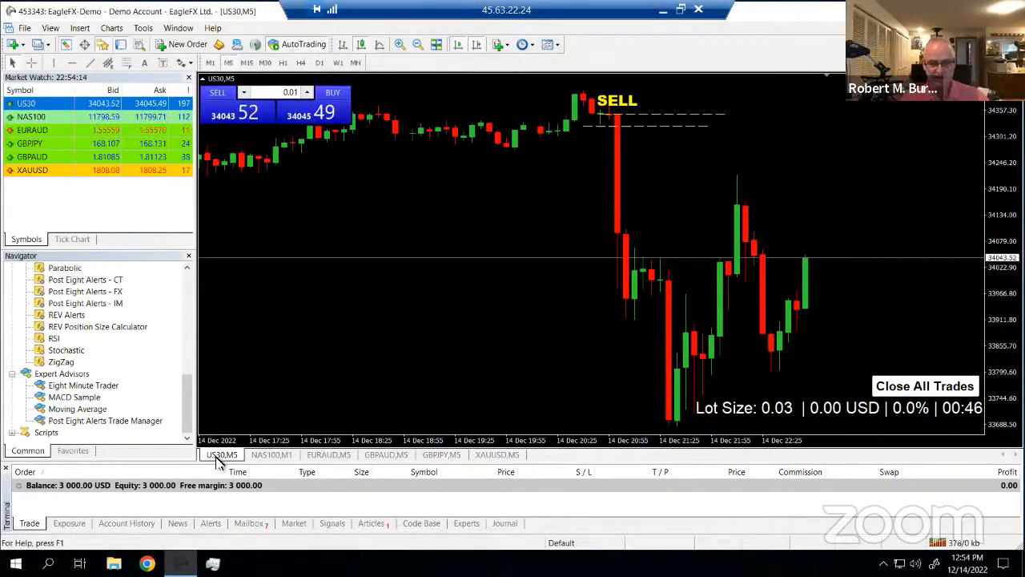
left_click(328, 454)
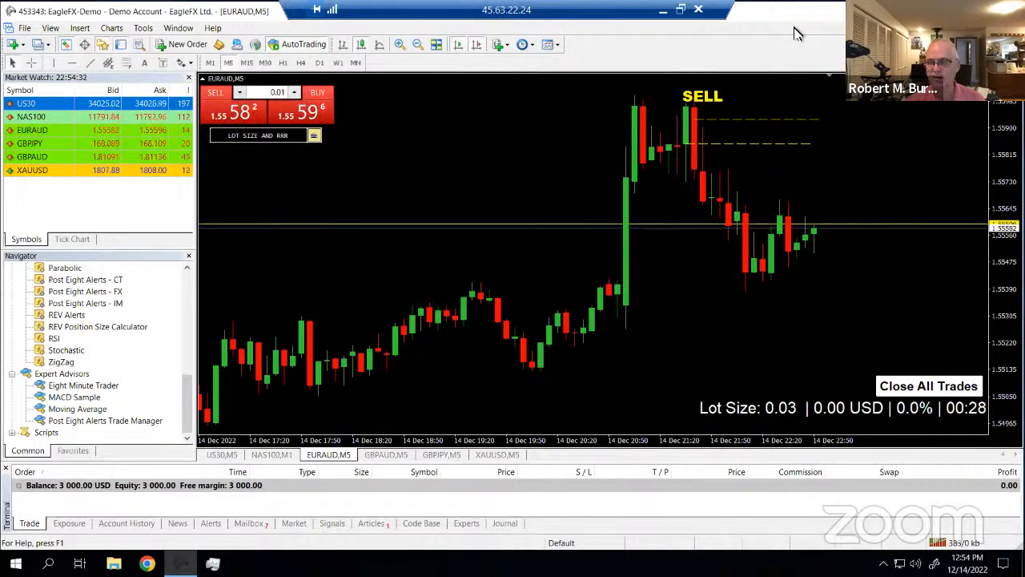
key("alt+F4")
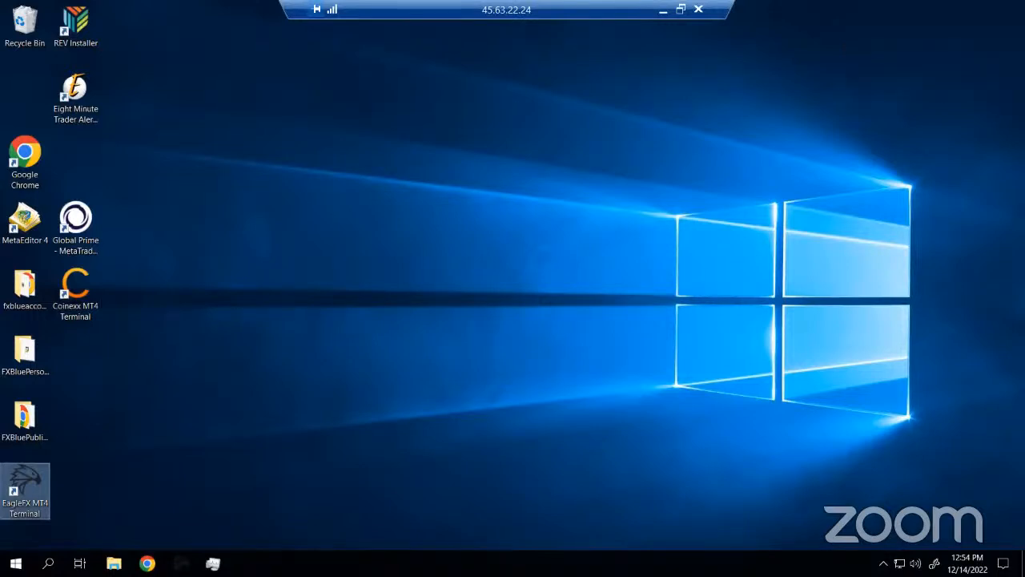
Relaunch EagleFX MT4, set the US30 chart to M1, dismiss the REV alert, and zoom out
left_click(181, 564)
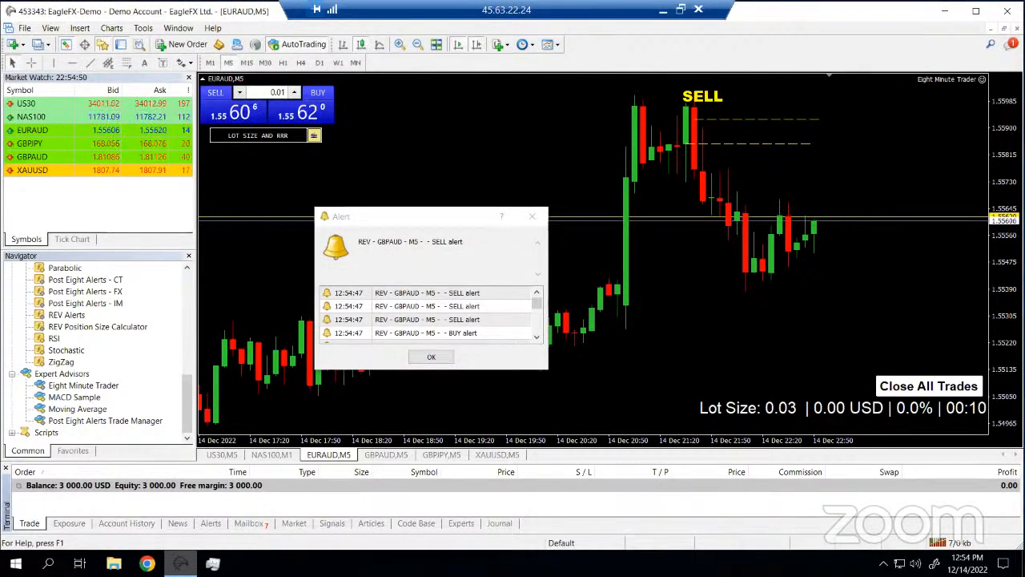
left_click(272, 454)
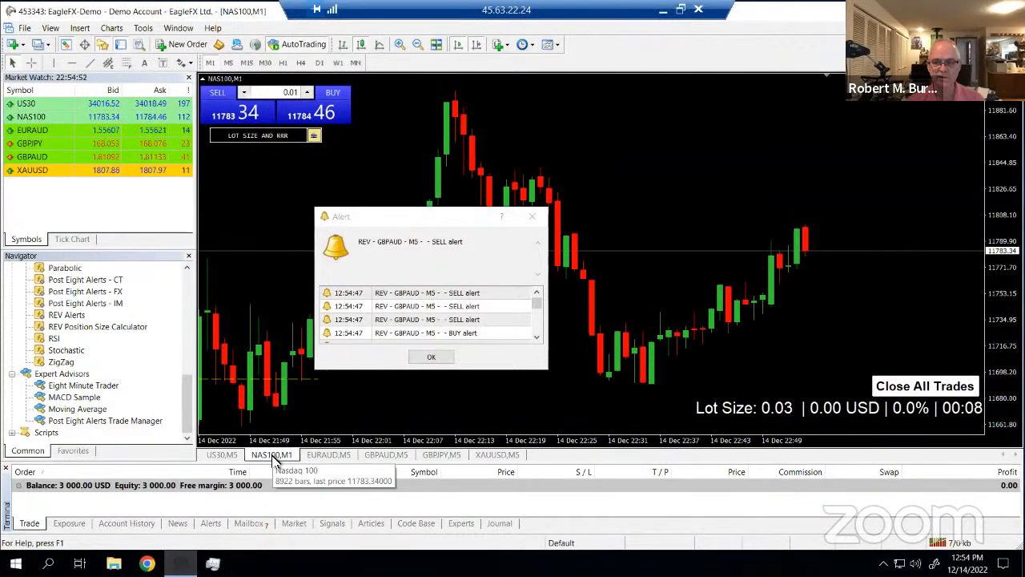
left_click(227, 456)
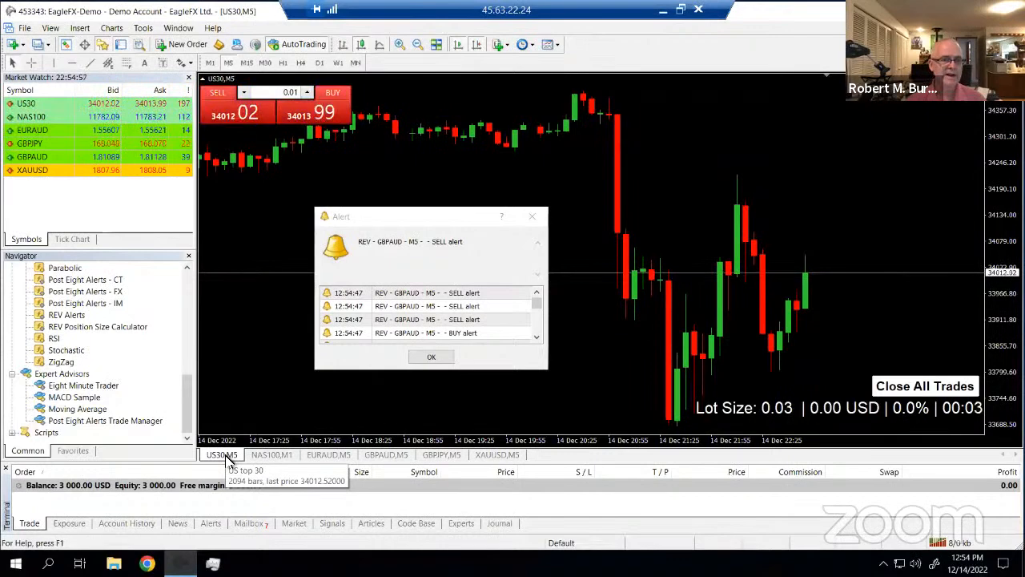
left_click(209, 64)
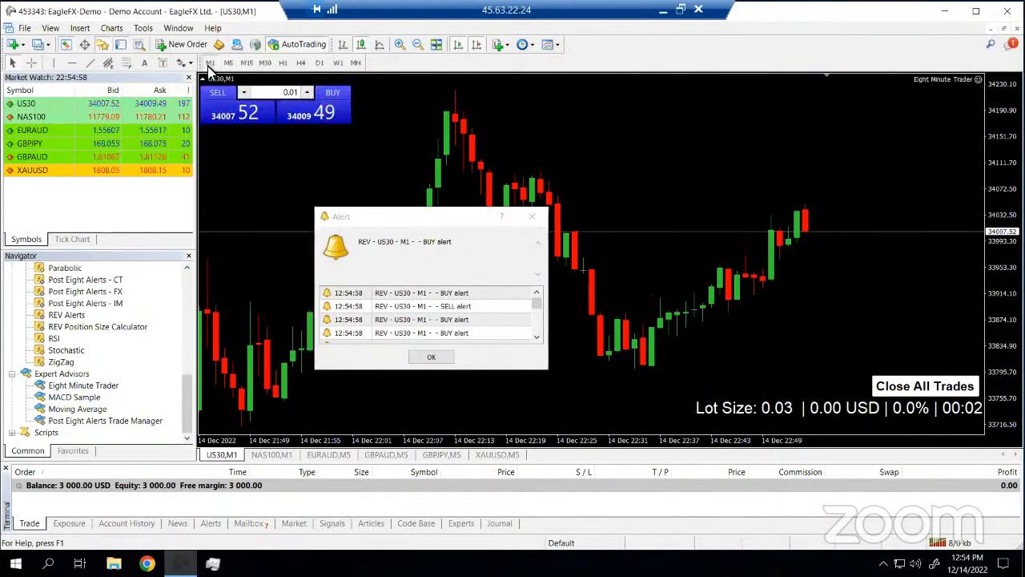
left_click(534, 220)
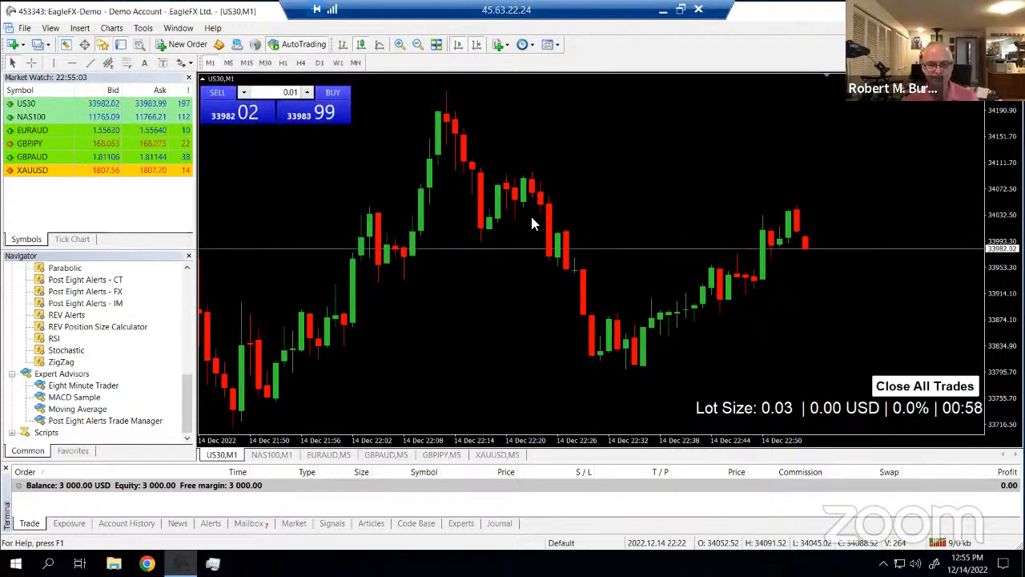
key("minus")
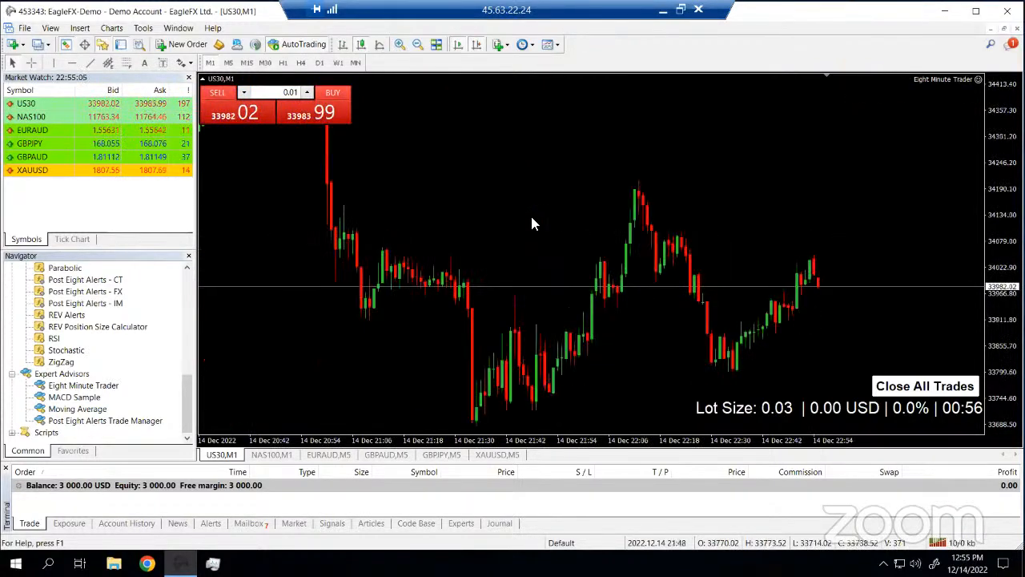
Zoom the US30 chart out further to show more price history
key("minus")
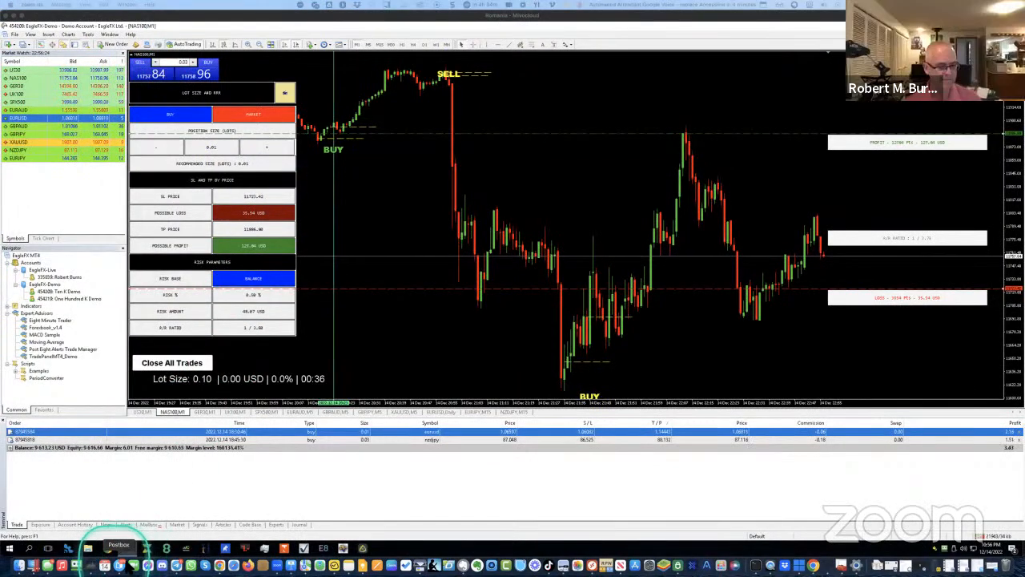
Bring Chrome forward on the '8 Minute Trader Launch - TimefreedomTeam | Facebook' tab
left_click(219, 565)
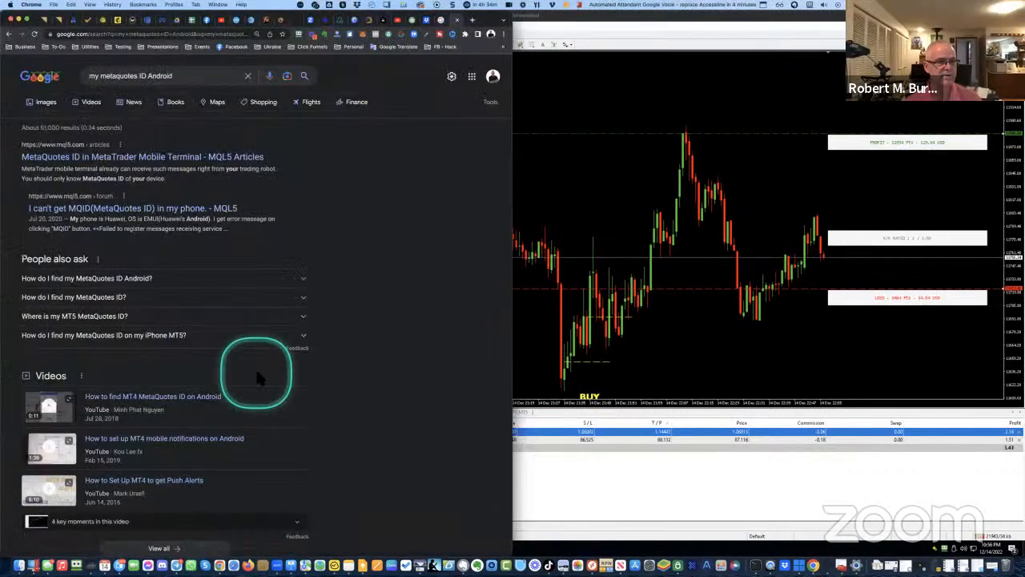
left_click(207, 21)
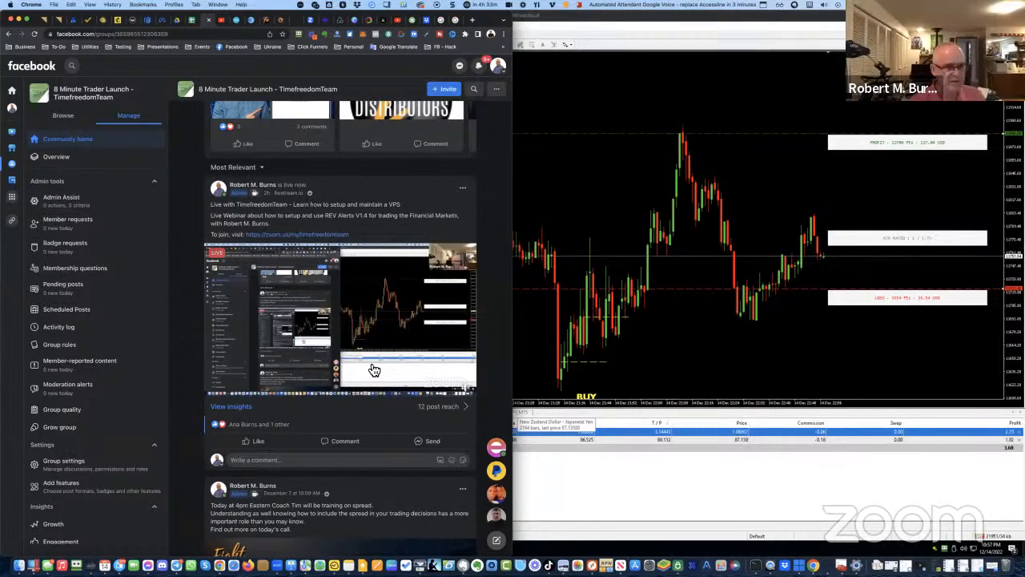
left_click(227, 20)
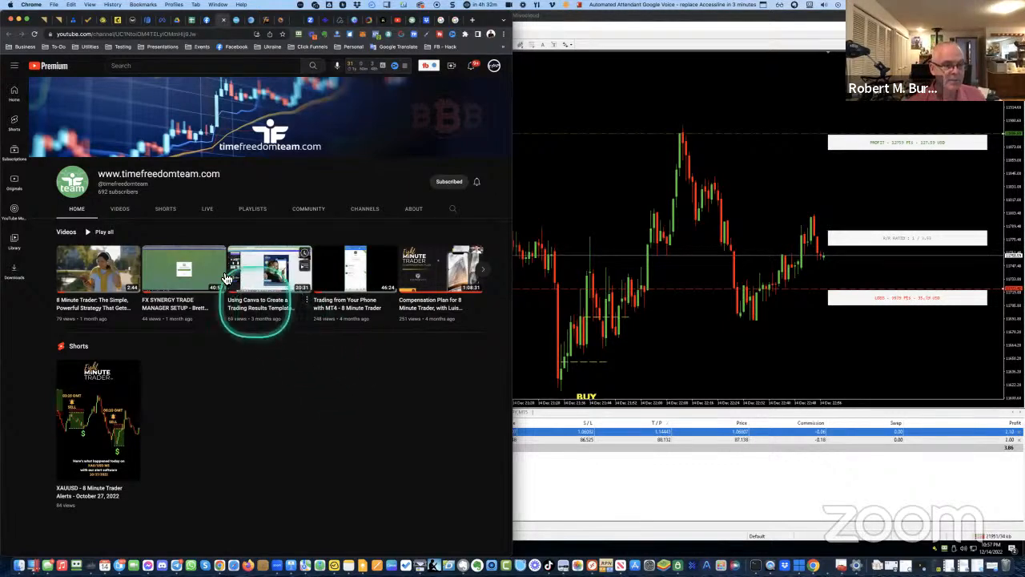
Go to the TwoMinuteForex channel's VIDEOS list and open Manage videos in YouTube Studio
left_click(495, 67)
left_click(452, 127)
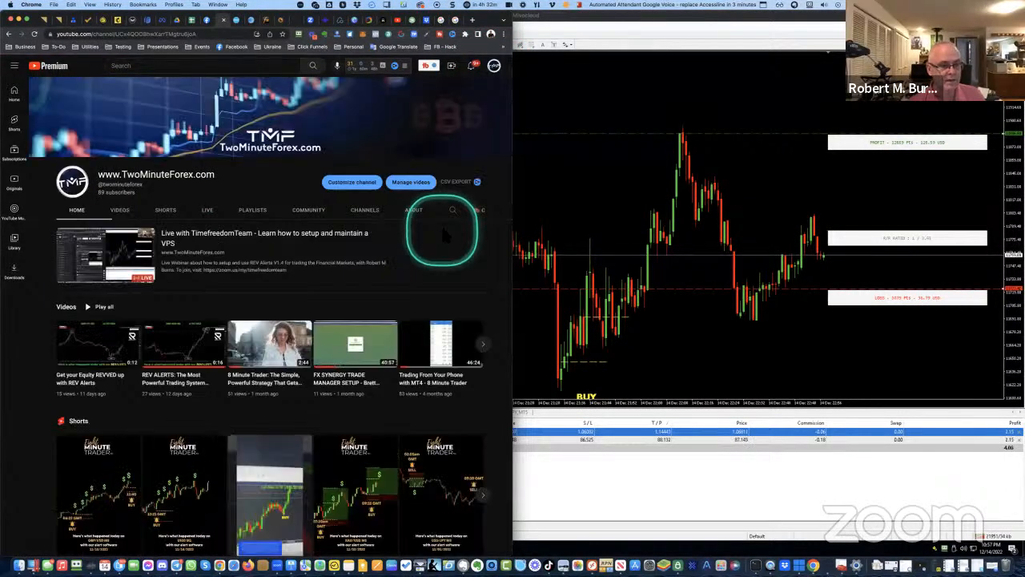
left_click(120, 211)
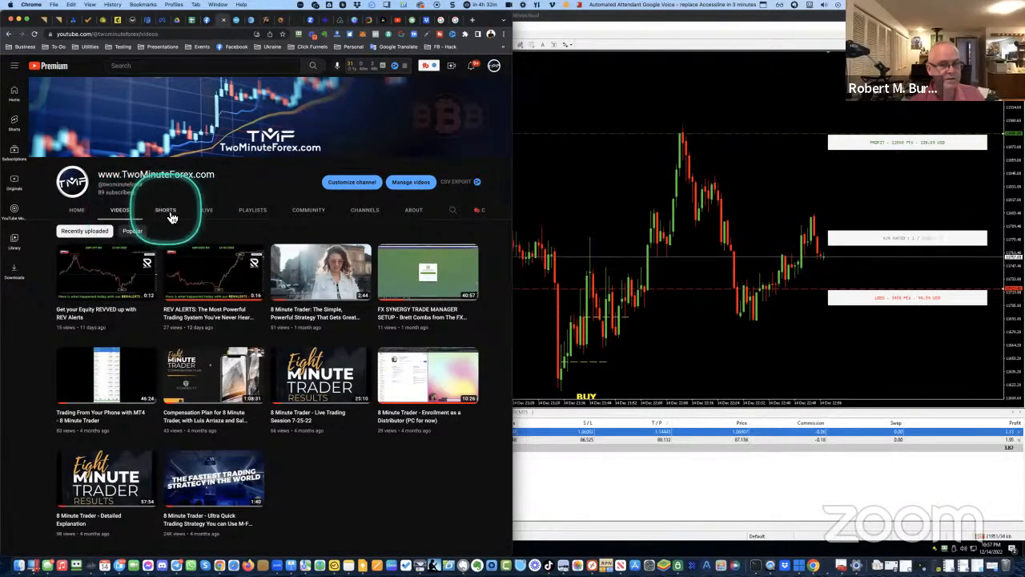
left_click(407, 181)
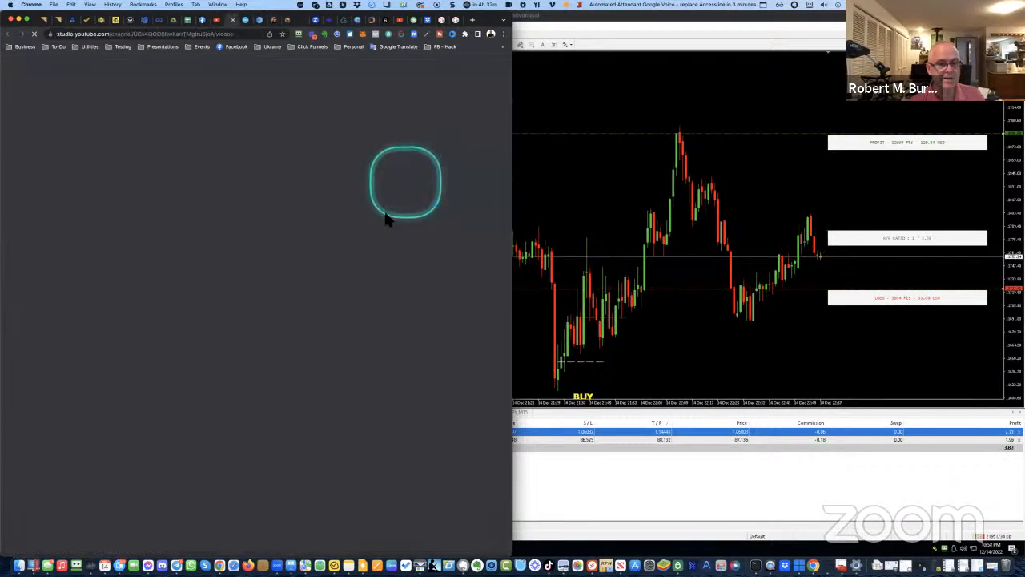
left_click(341, 332)
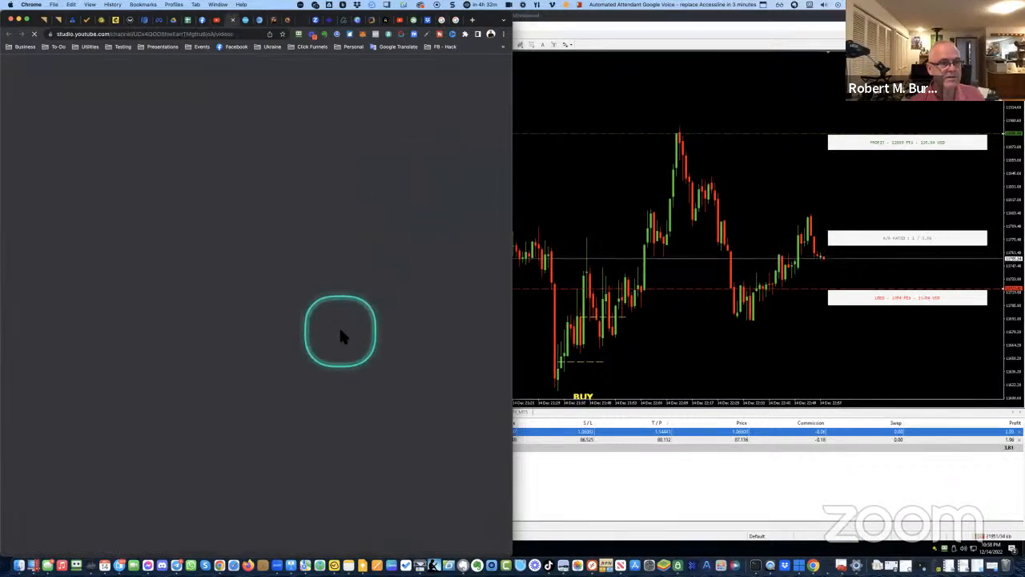